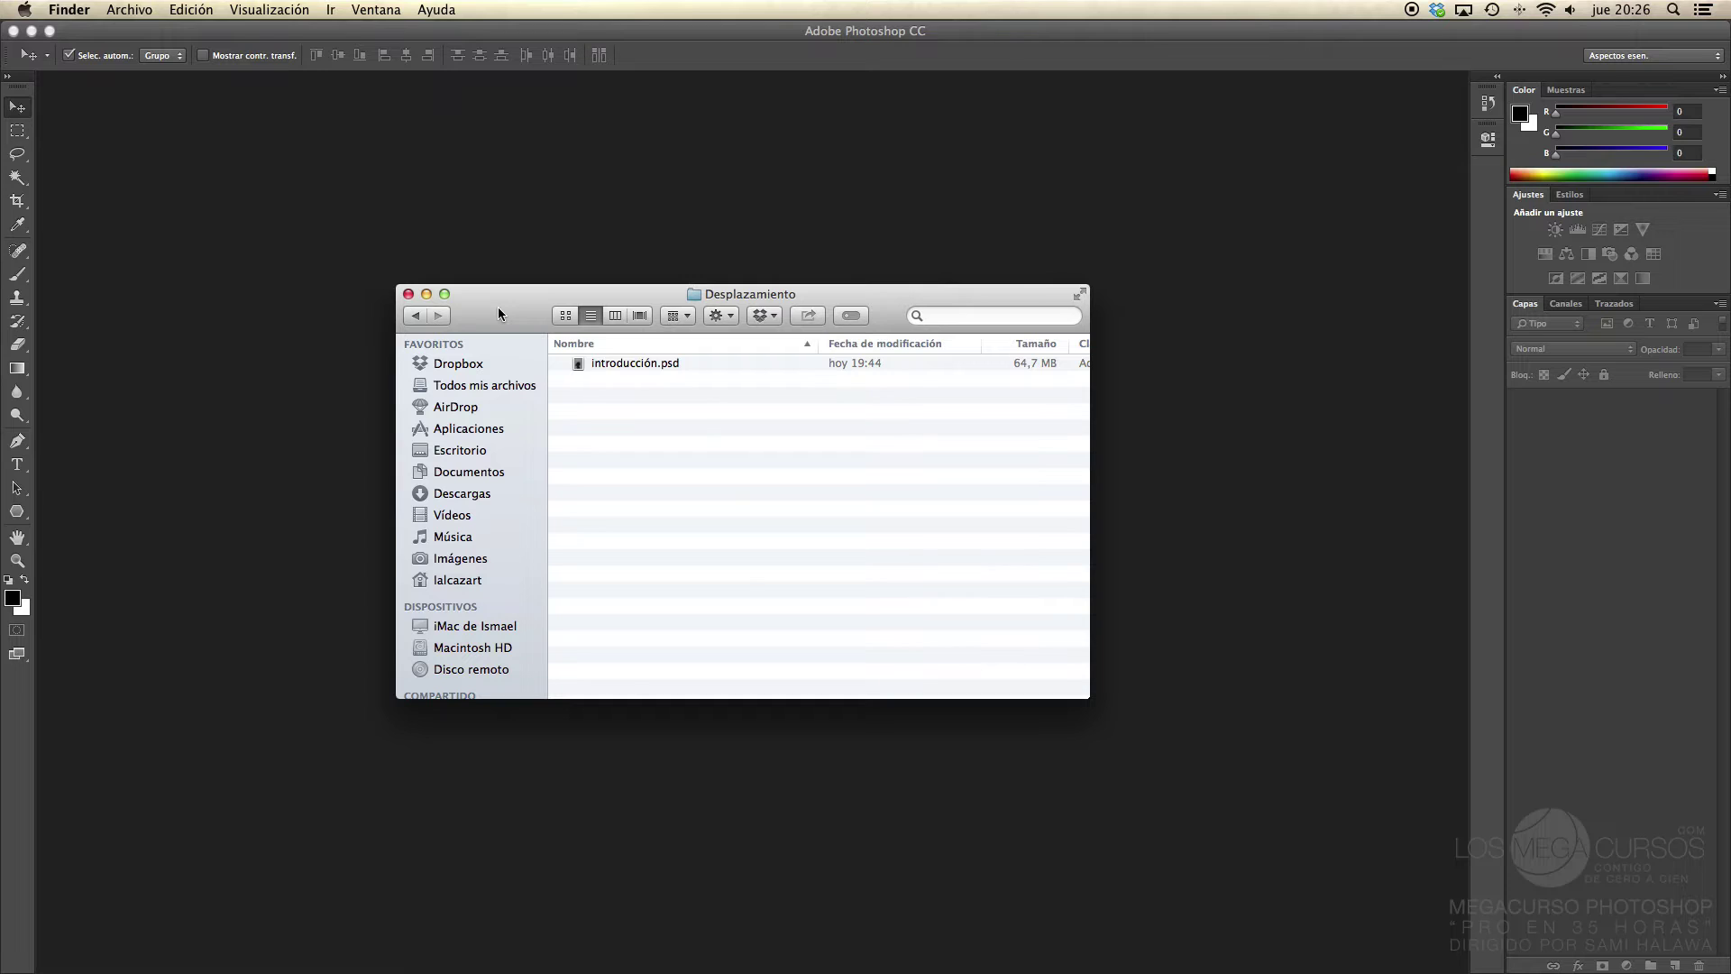
Step: Open introducción.psd from the Desplazamiento folder in Photoshop
click(626, 365)
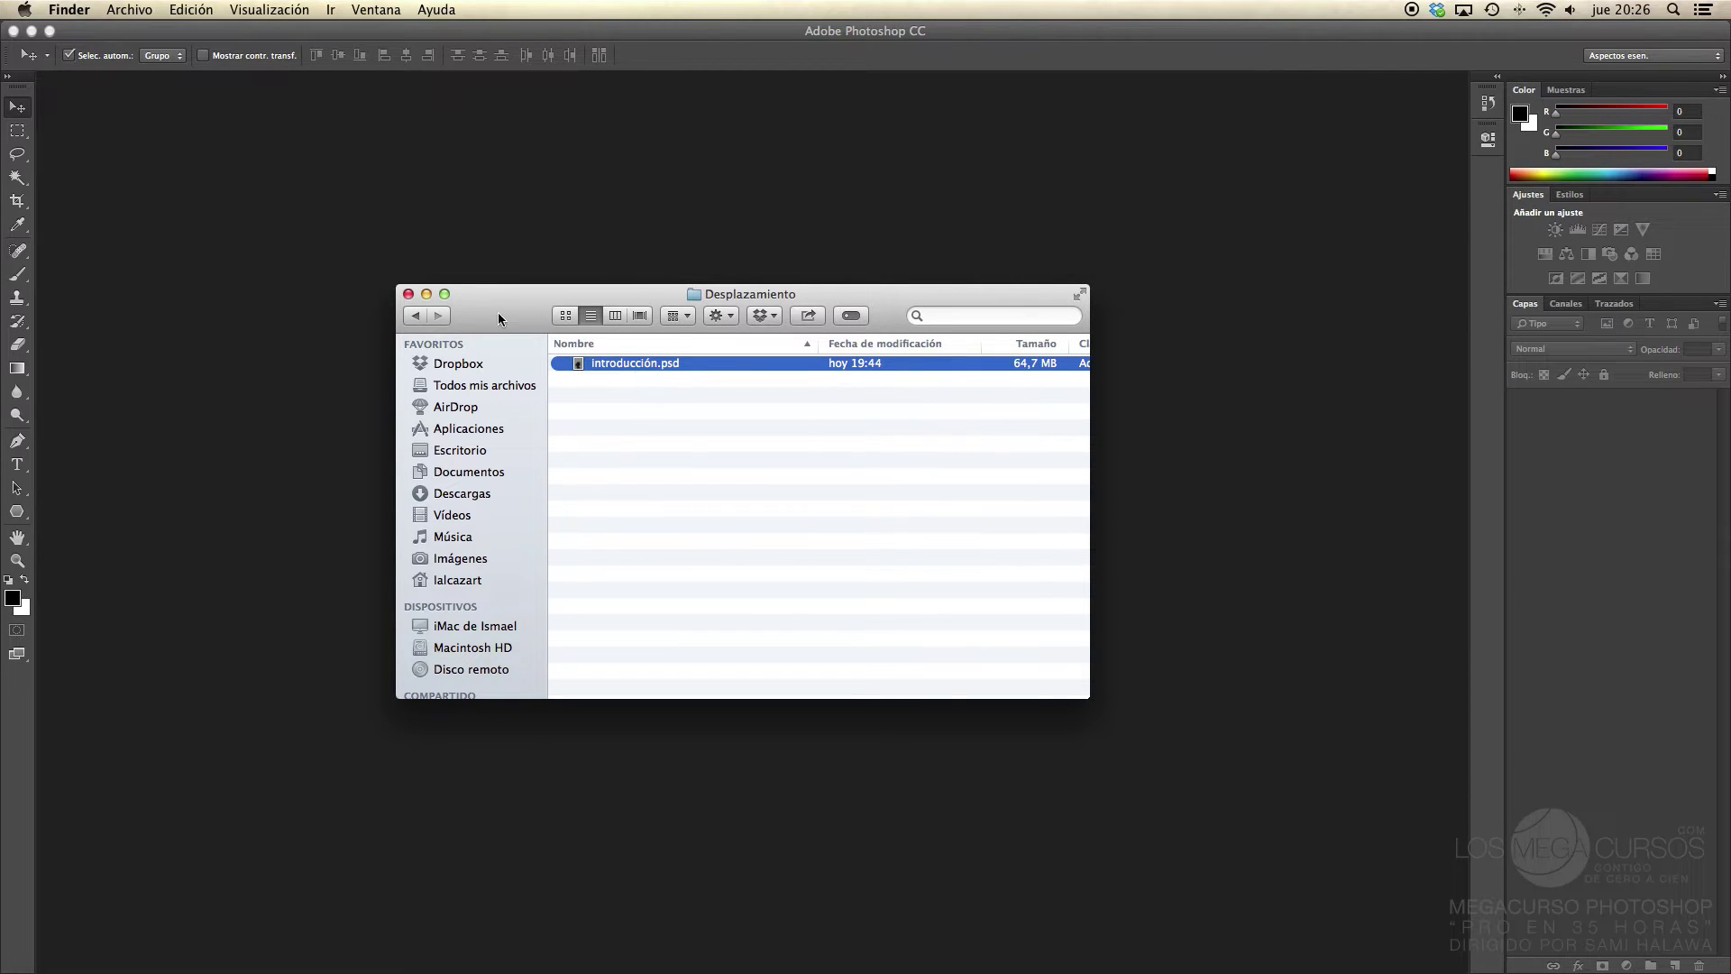
drag(498, 313, 565, 255)
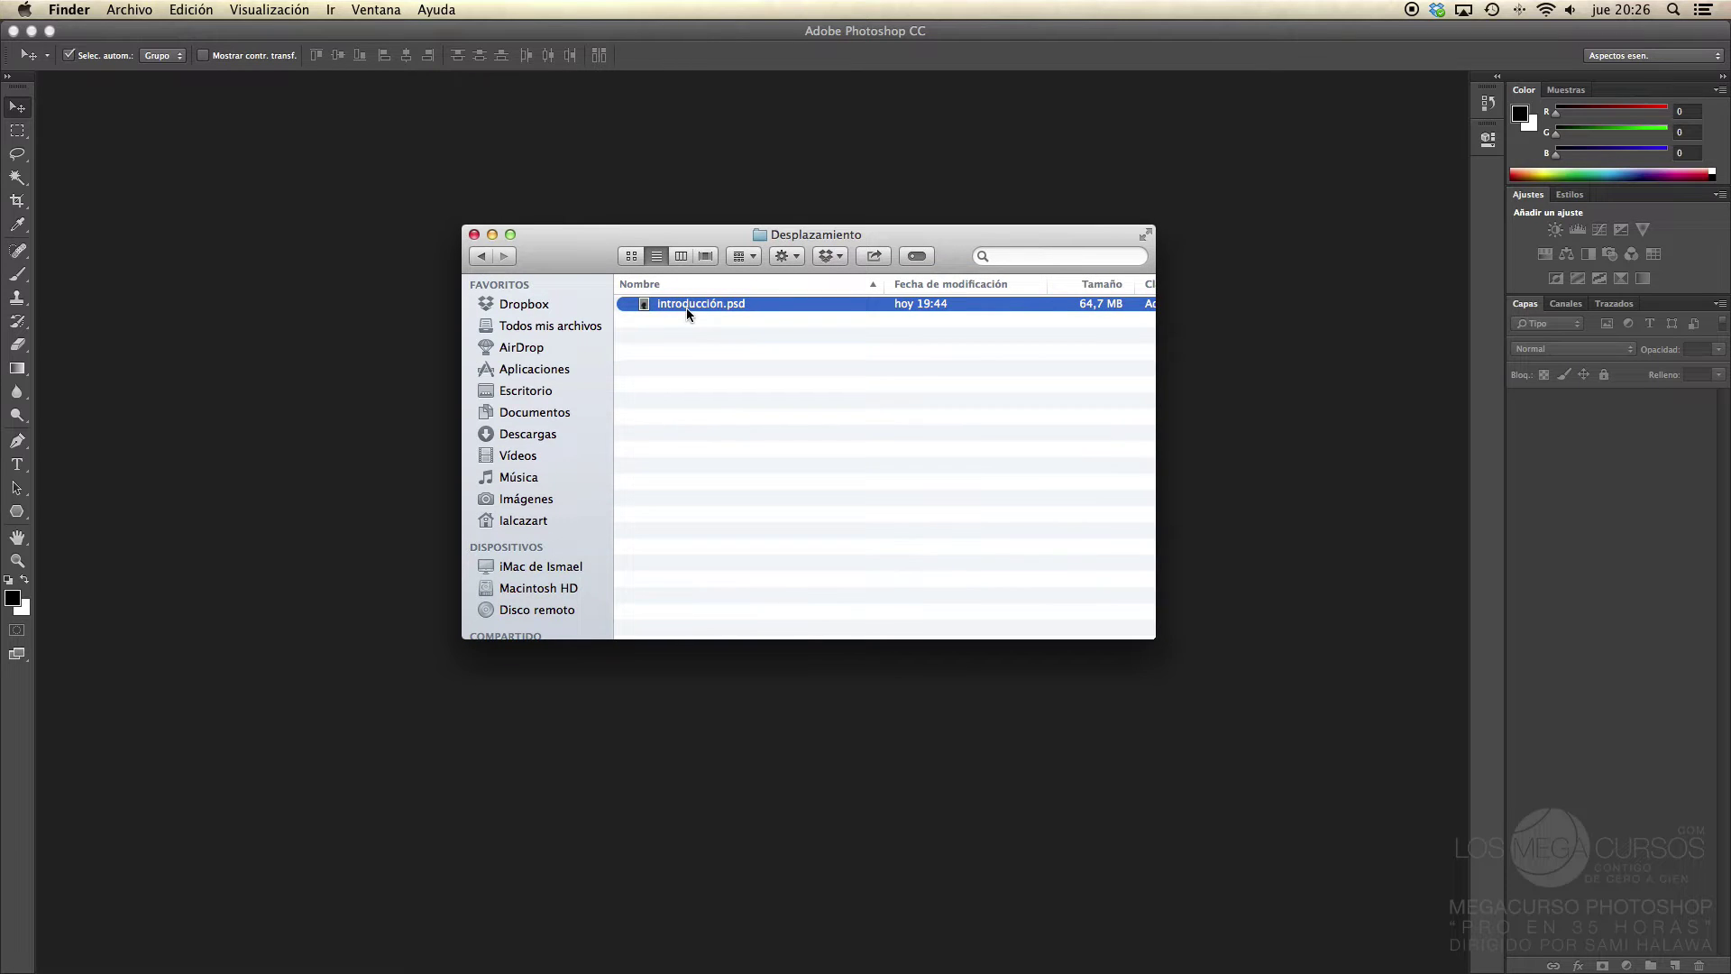
double_click(687, 307)
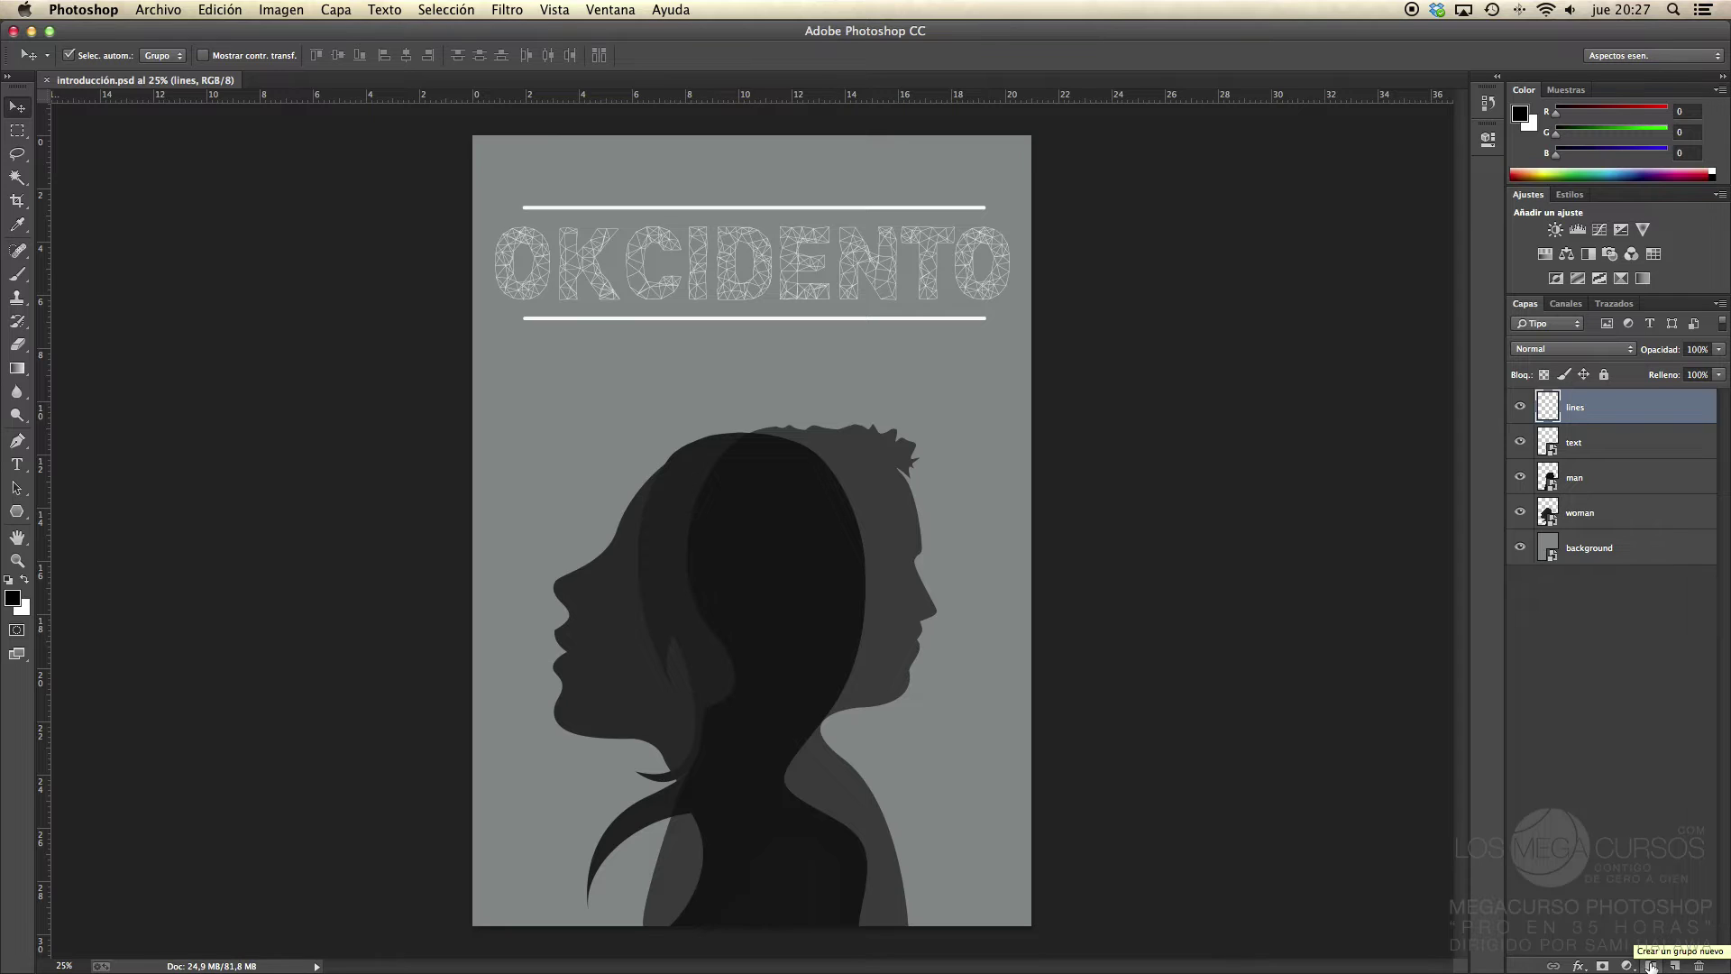
Step: Create a new group, Grupo 1, and move the man and woman layers into it
click(1651, 966)
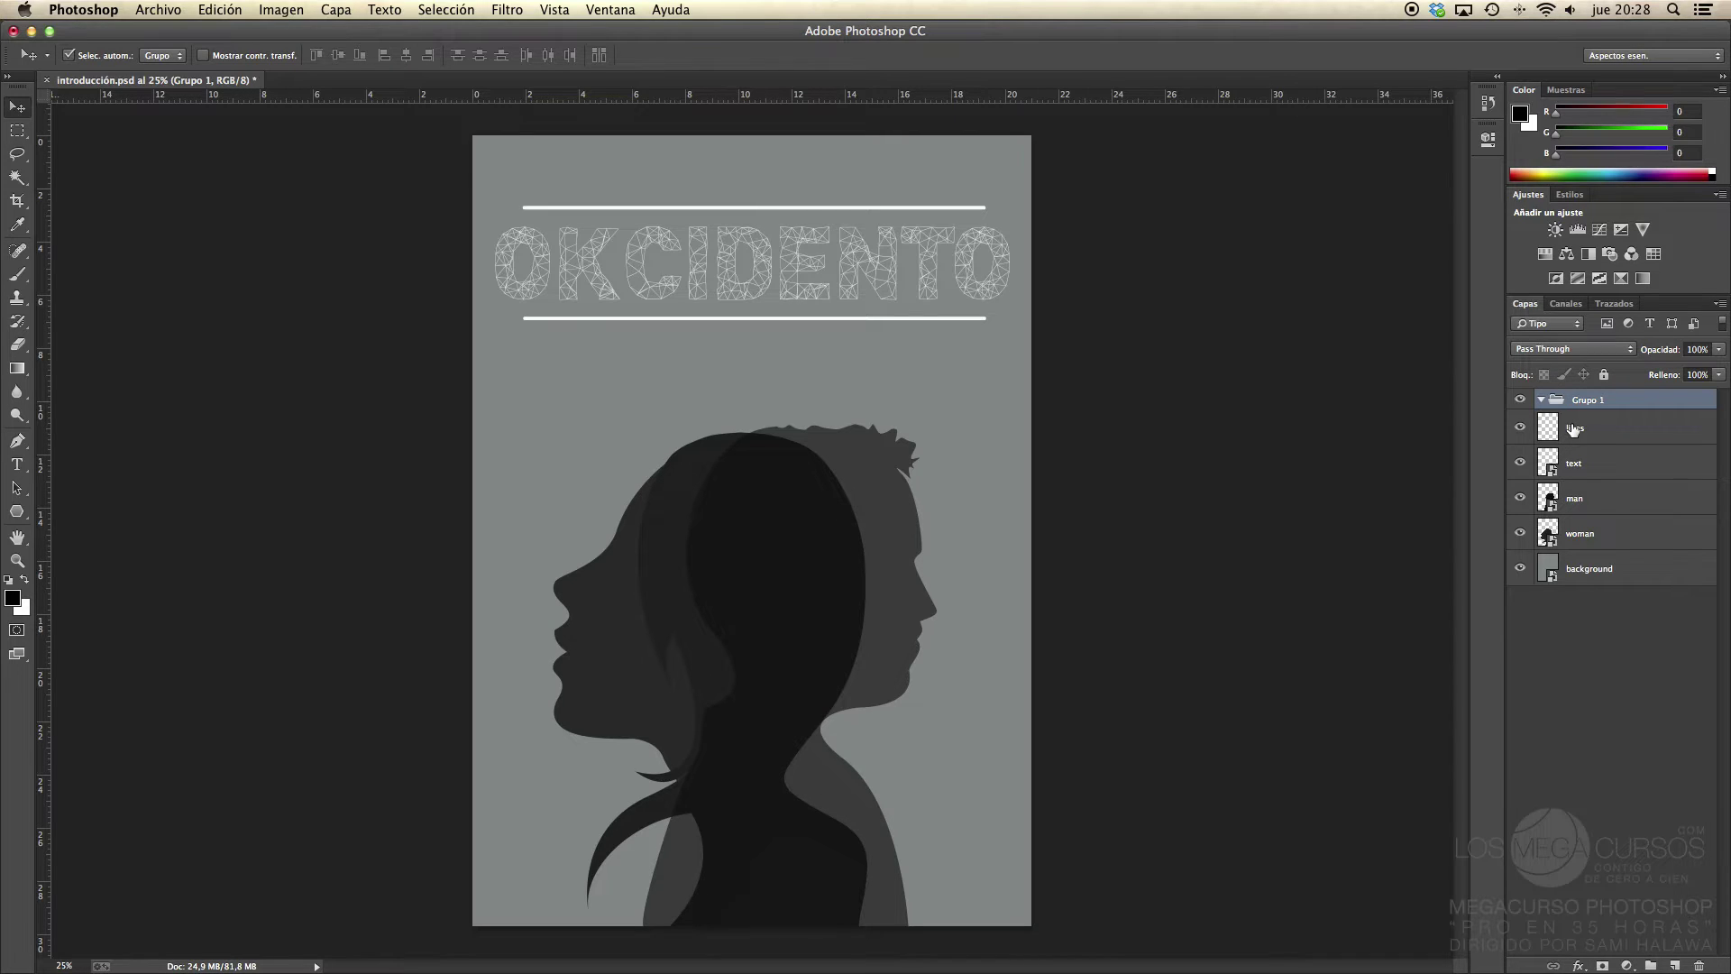
click(1573, 431)
click(1580, 463)
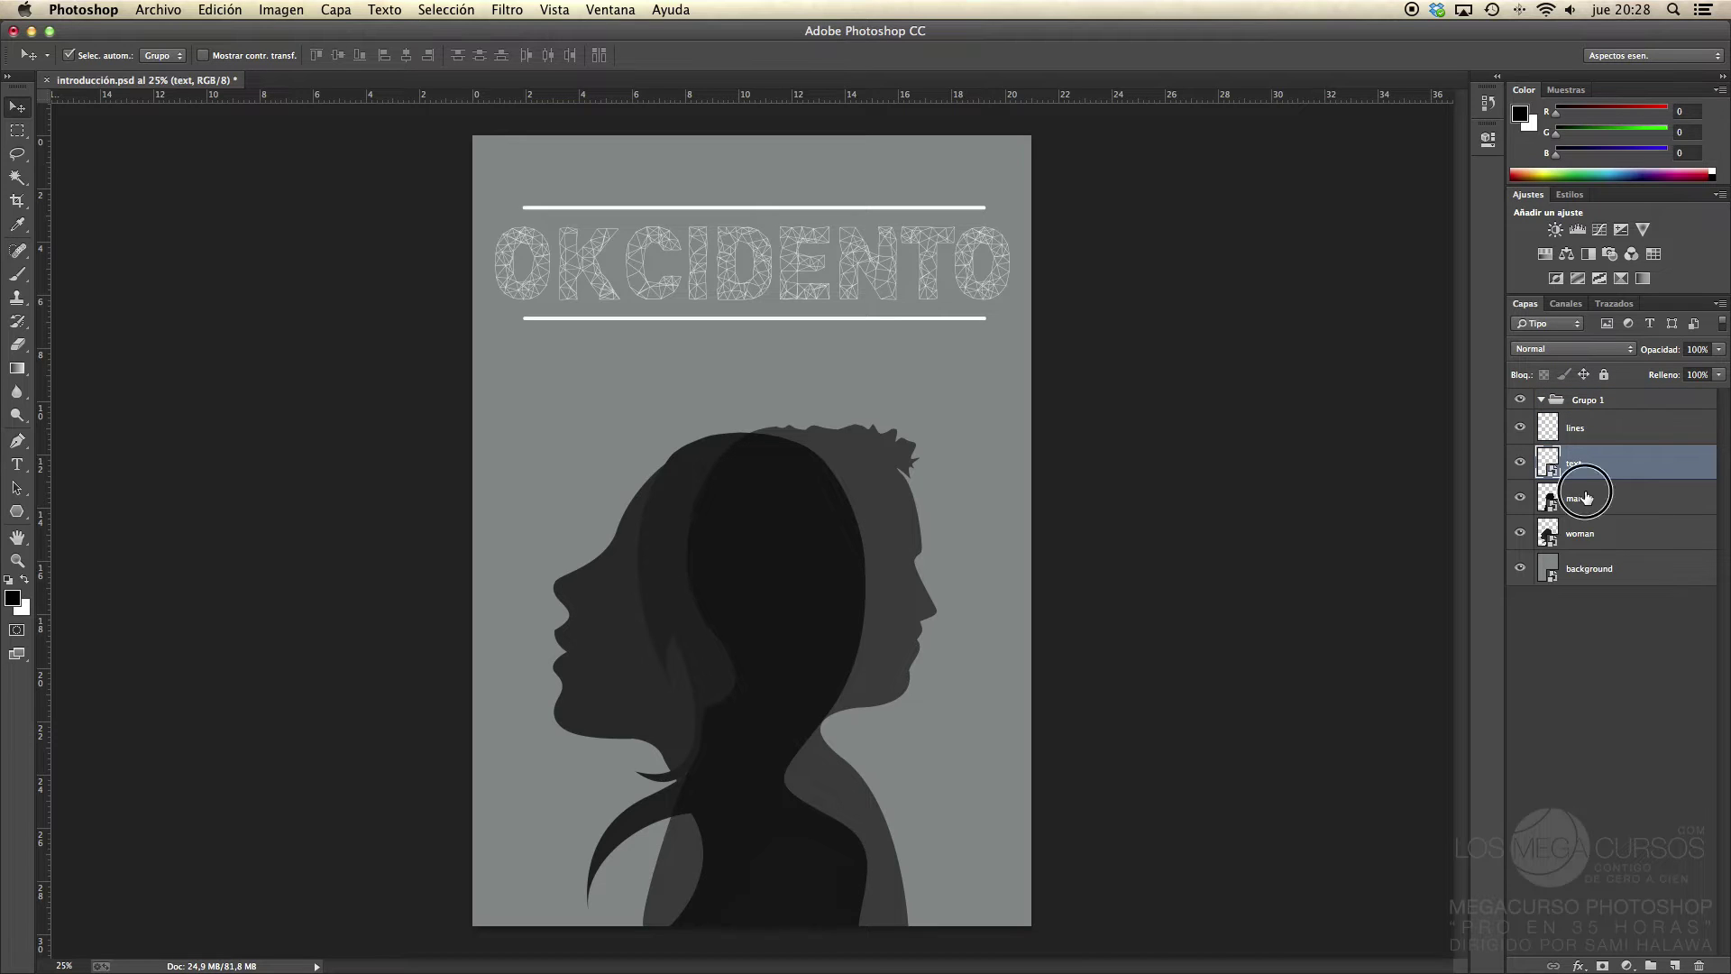
click(1587, 499)
click(1589, 534)
click(1586, 433)
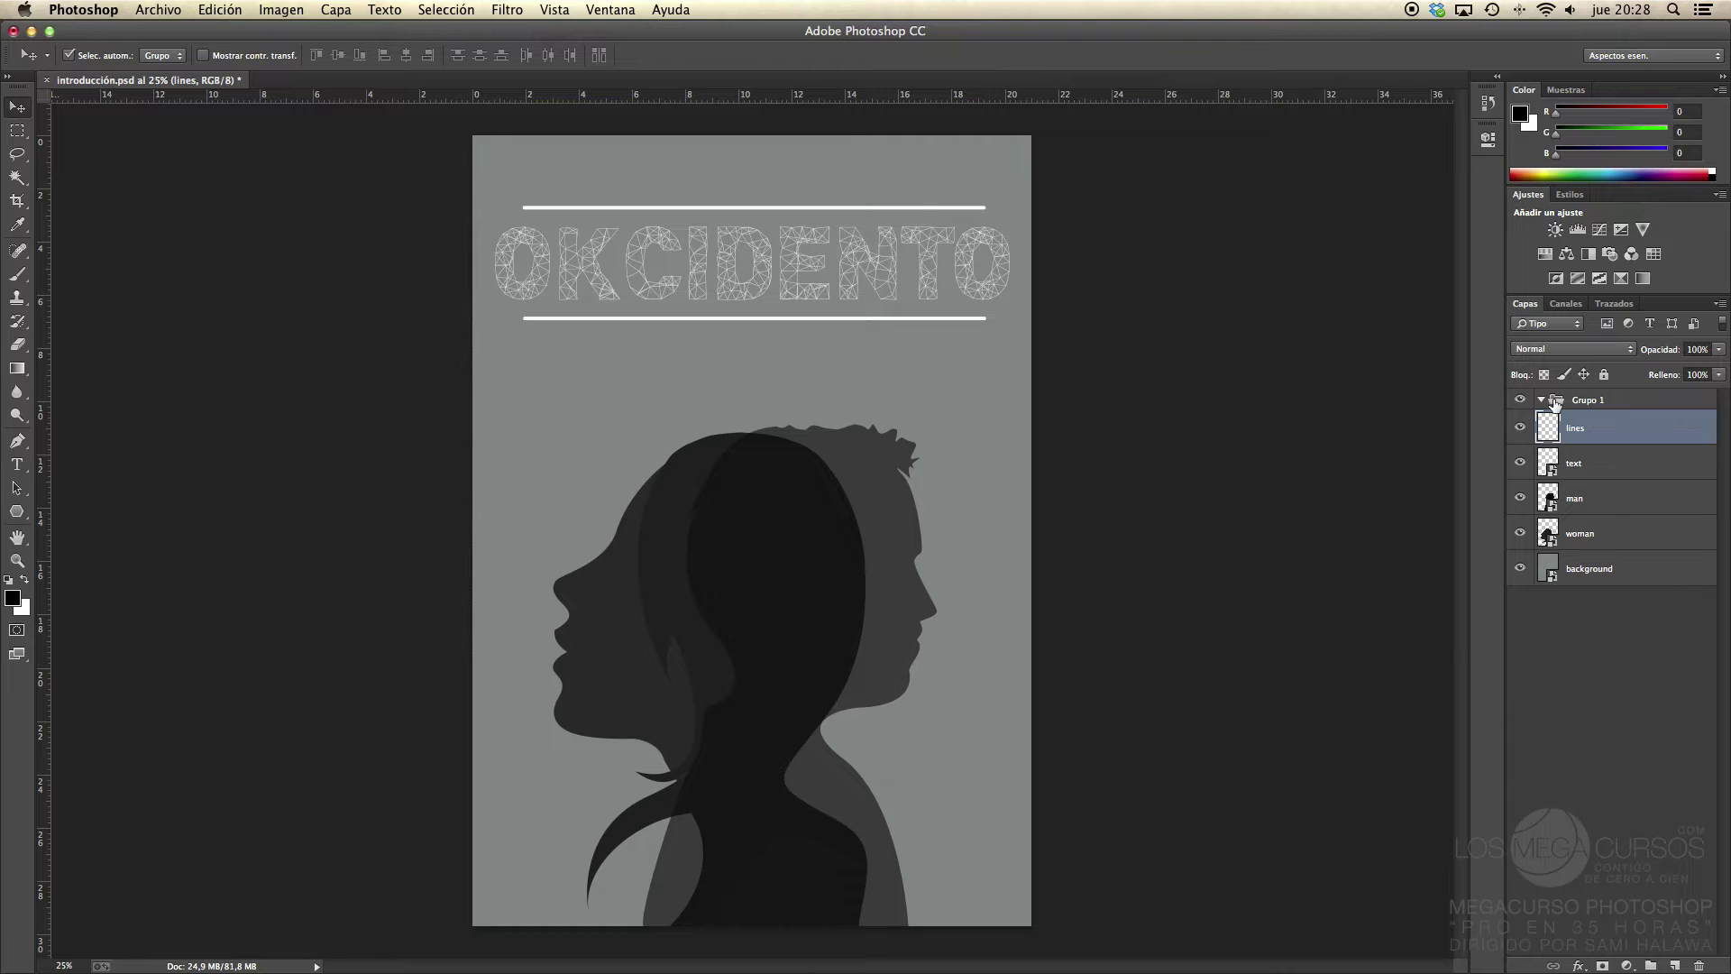
click(1583, 495)
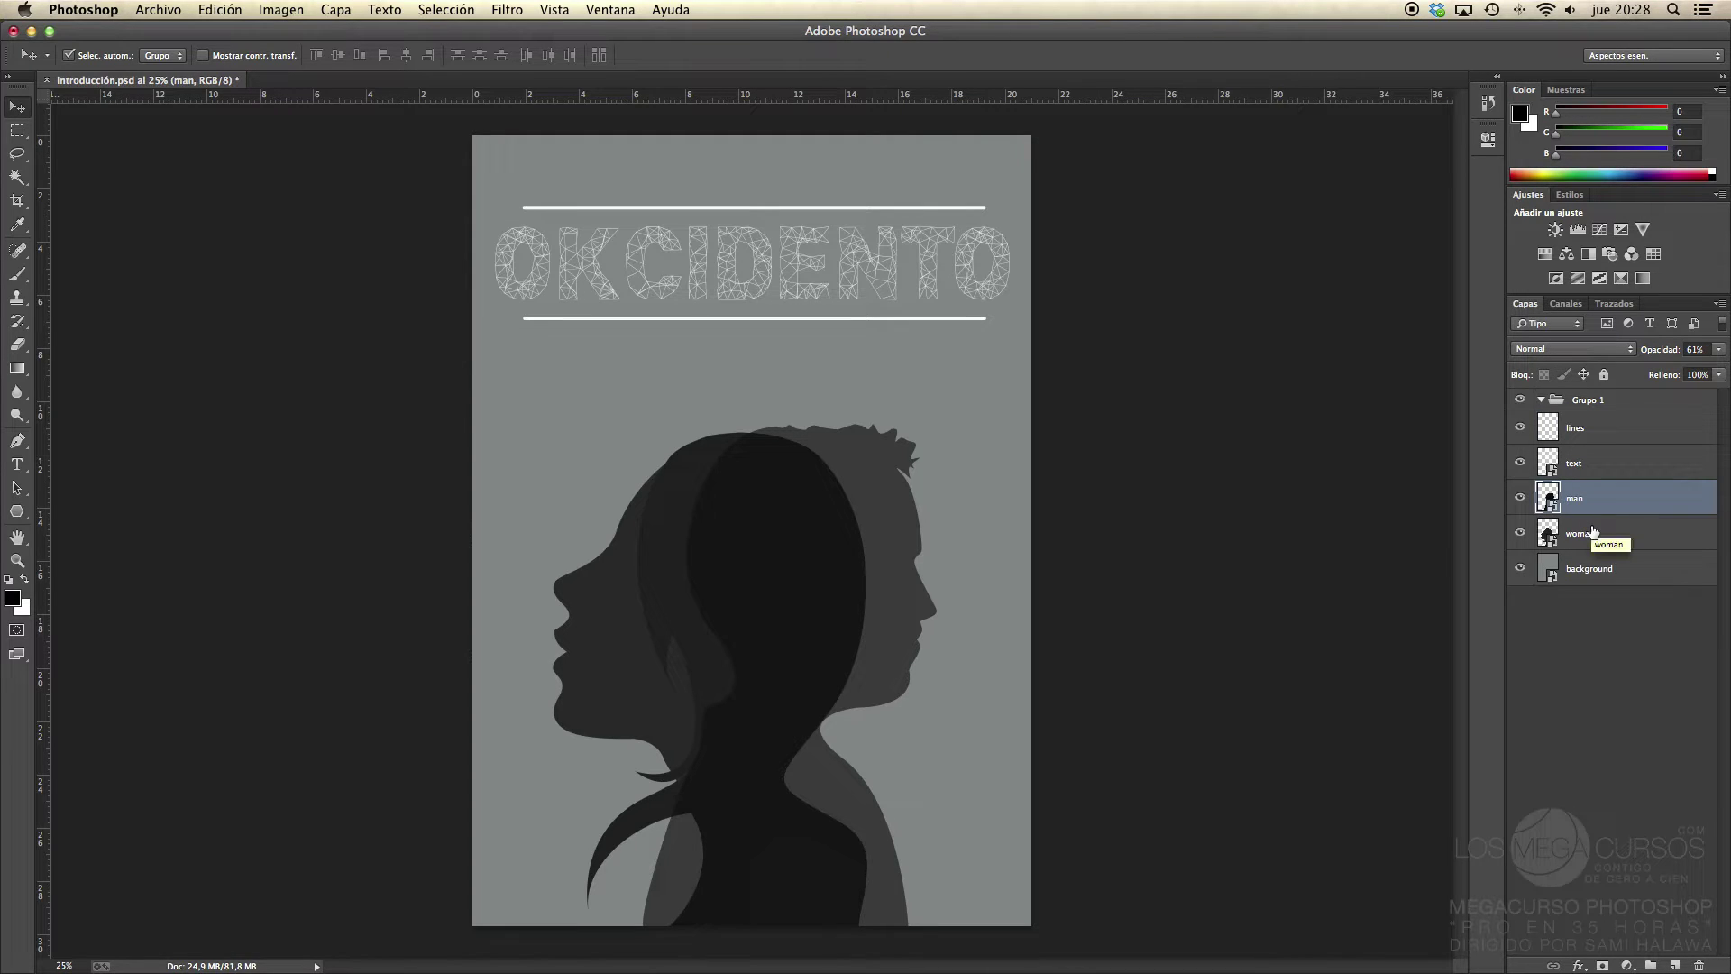
shift+click(1594, 532)
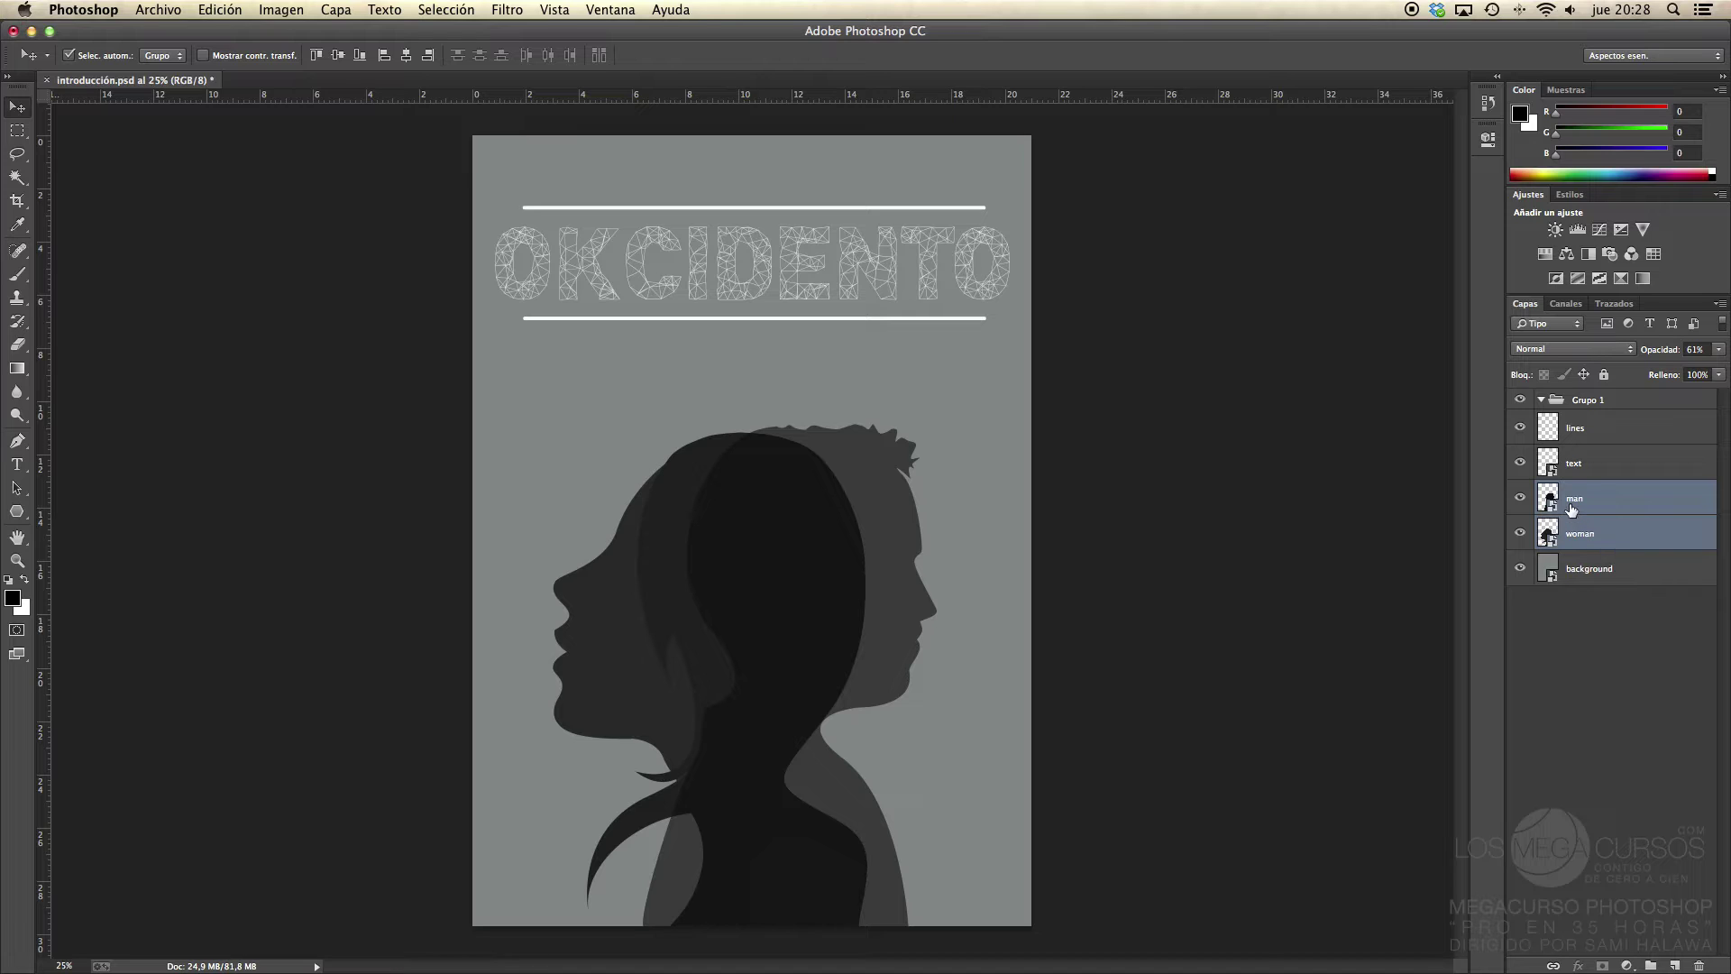
drag(1573, 510, 1585, 401)
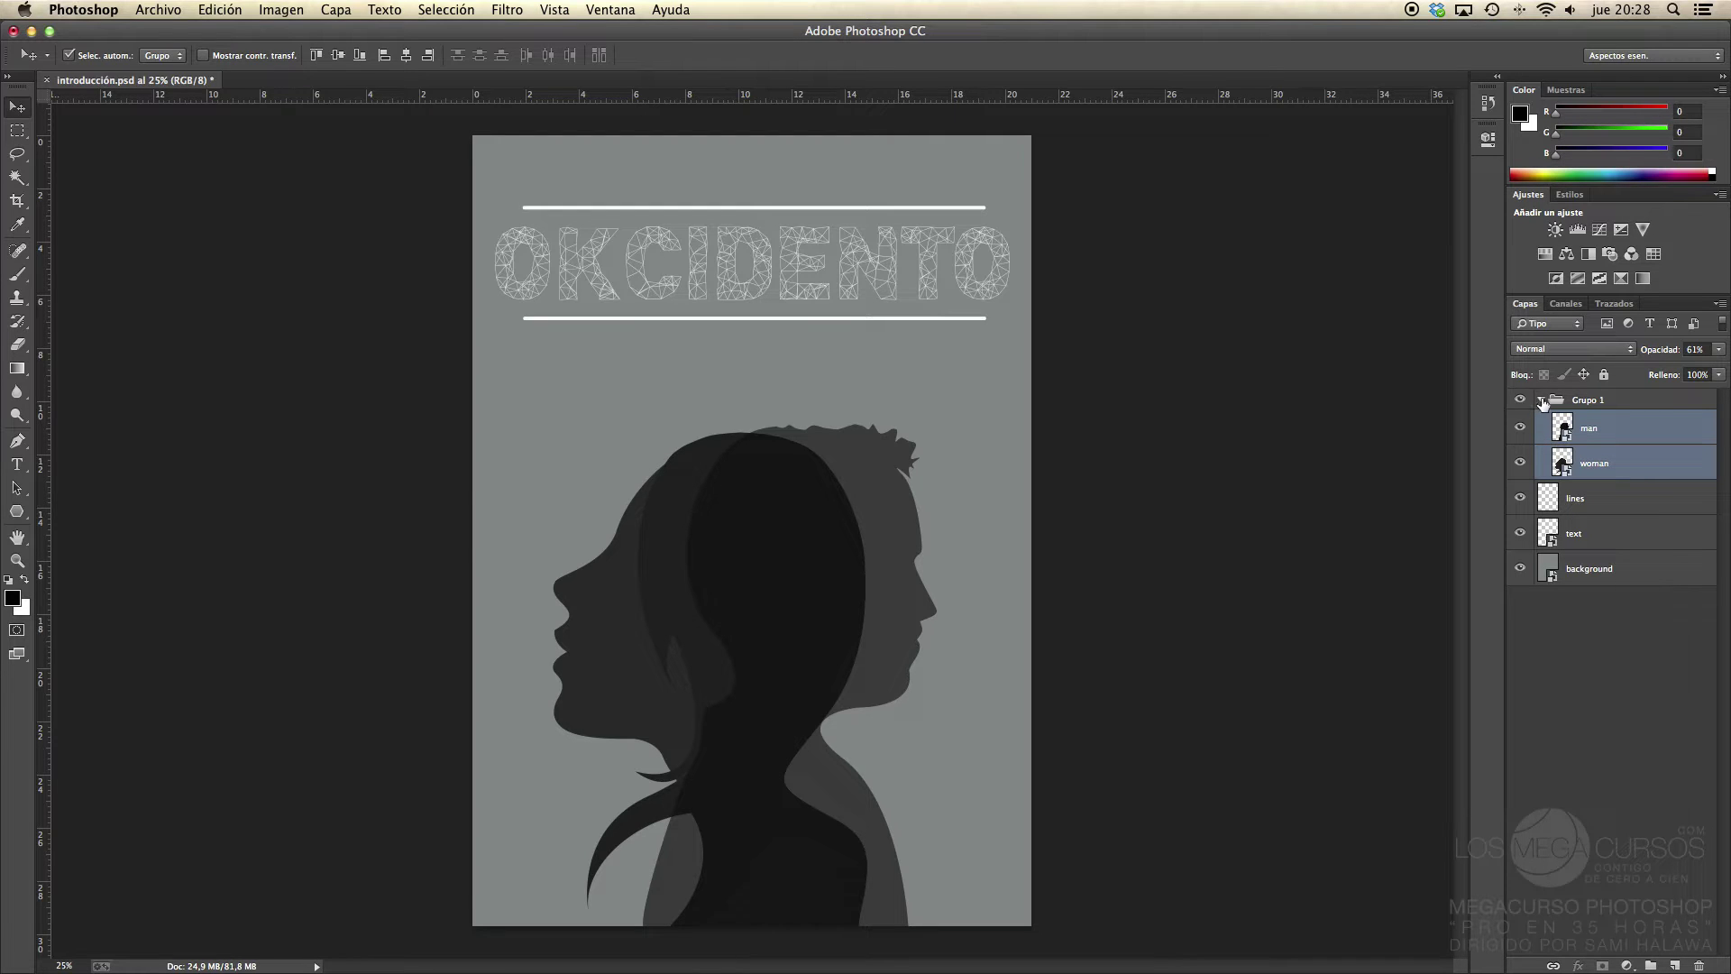
Step: Collapse Grupo 1 and place it below the text layer, just above the background
click(1542, 400)
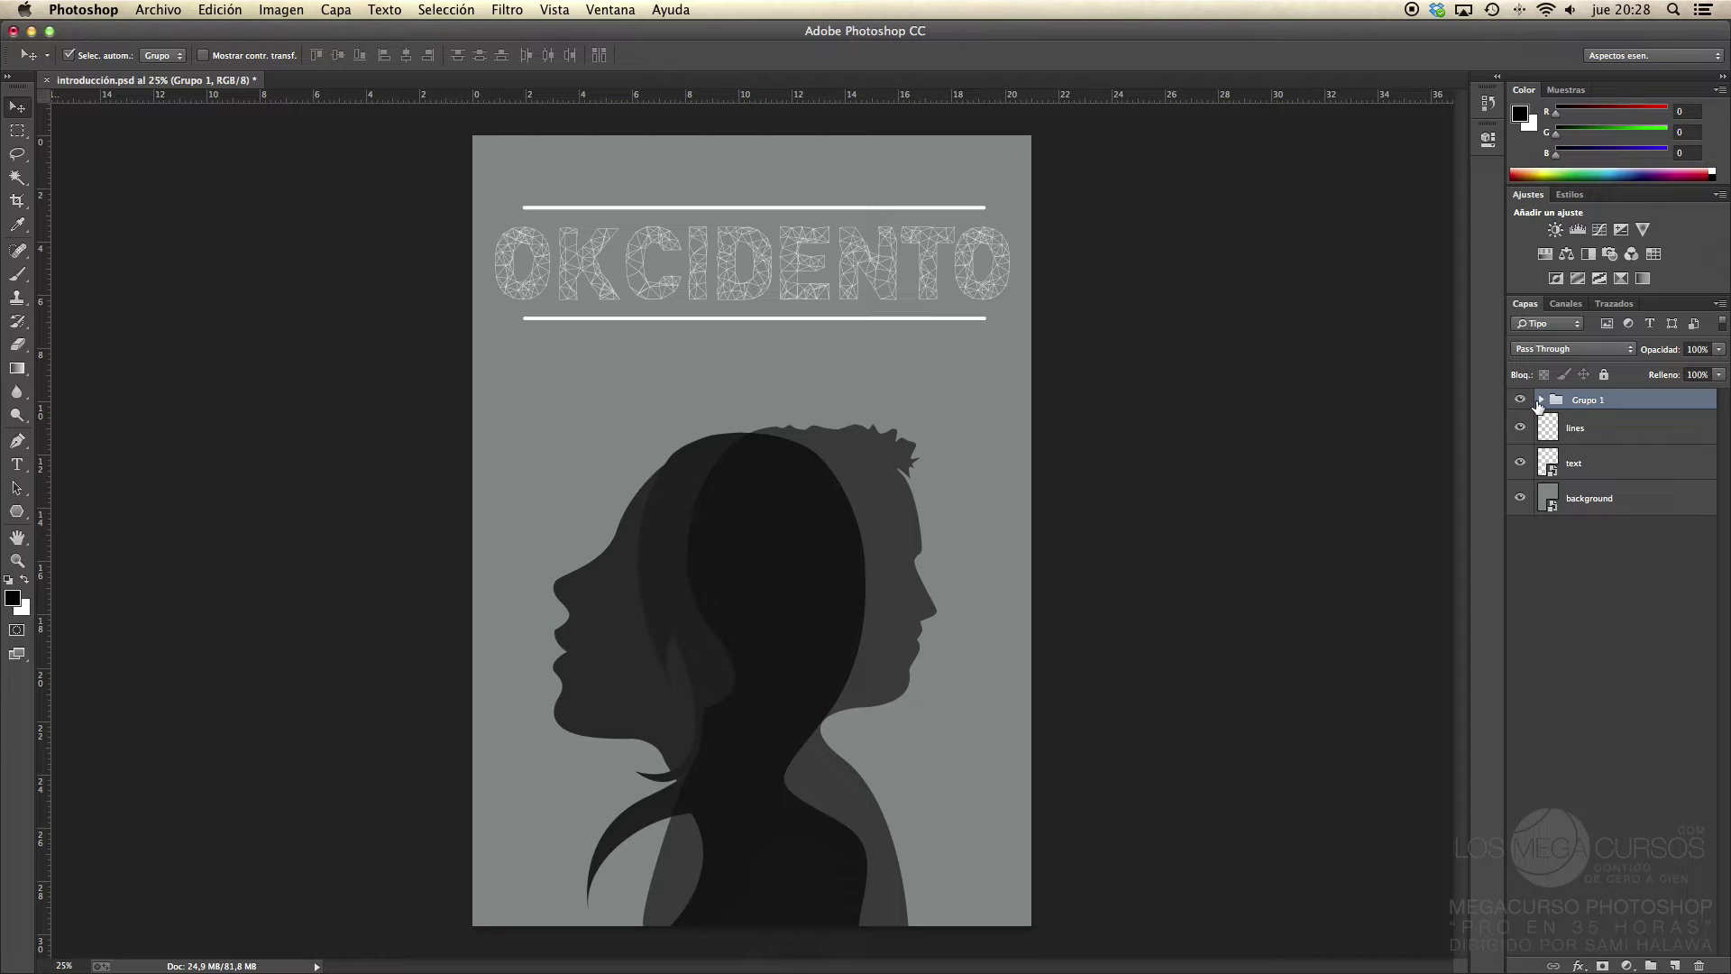
click(1541, 400)
click(1542, 399)
drag(1554, 404, 1561, 483)
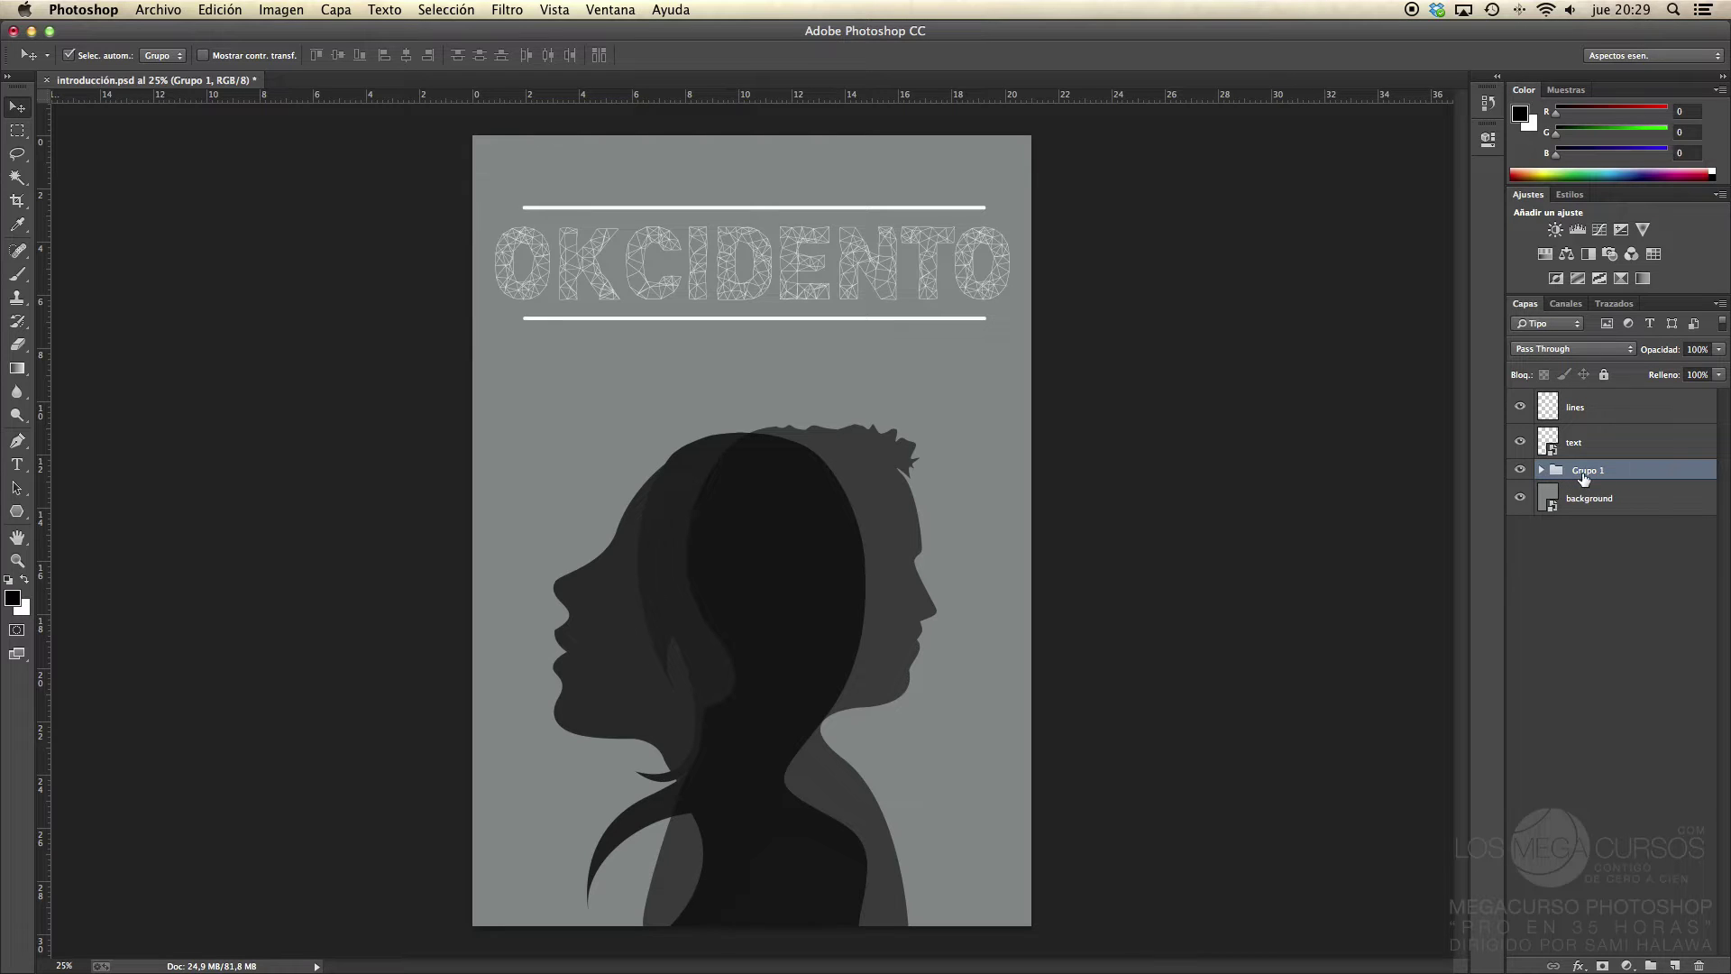
Step: Rename Grupo 1 to 'Personajes' and check its contents
double_click(1586, 472)
text(Personajes)
key(Return)
click(1541, 470)
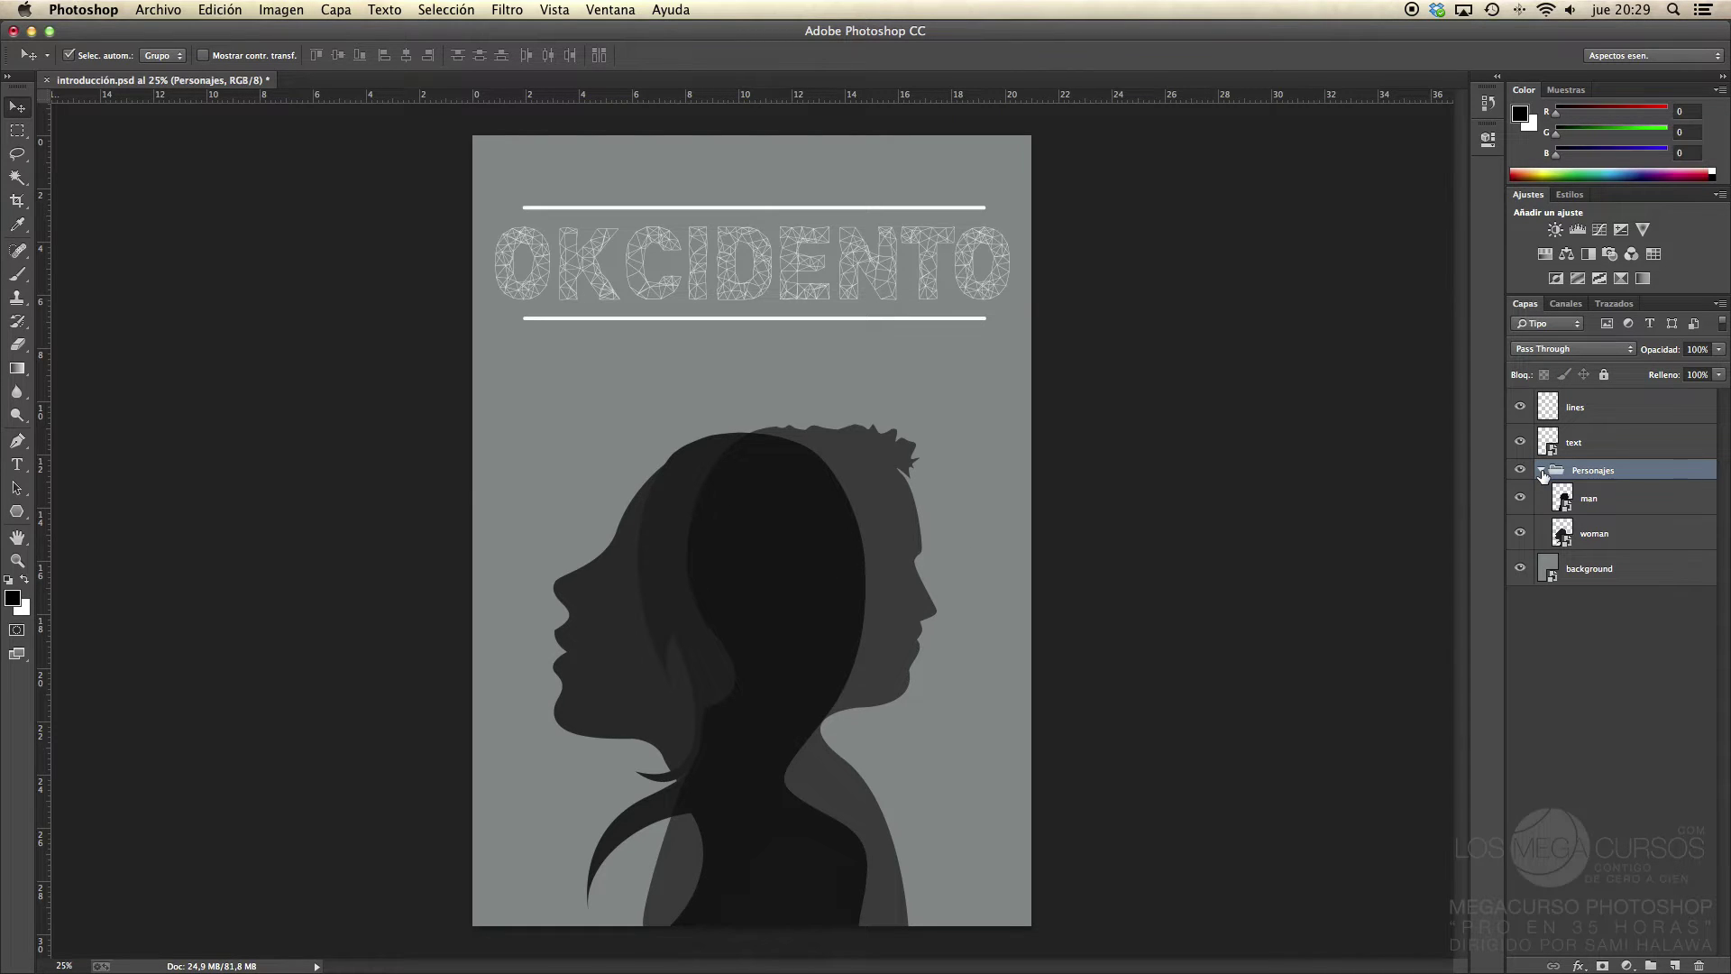
click(1541, 469)
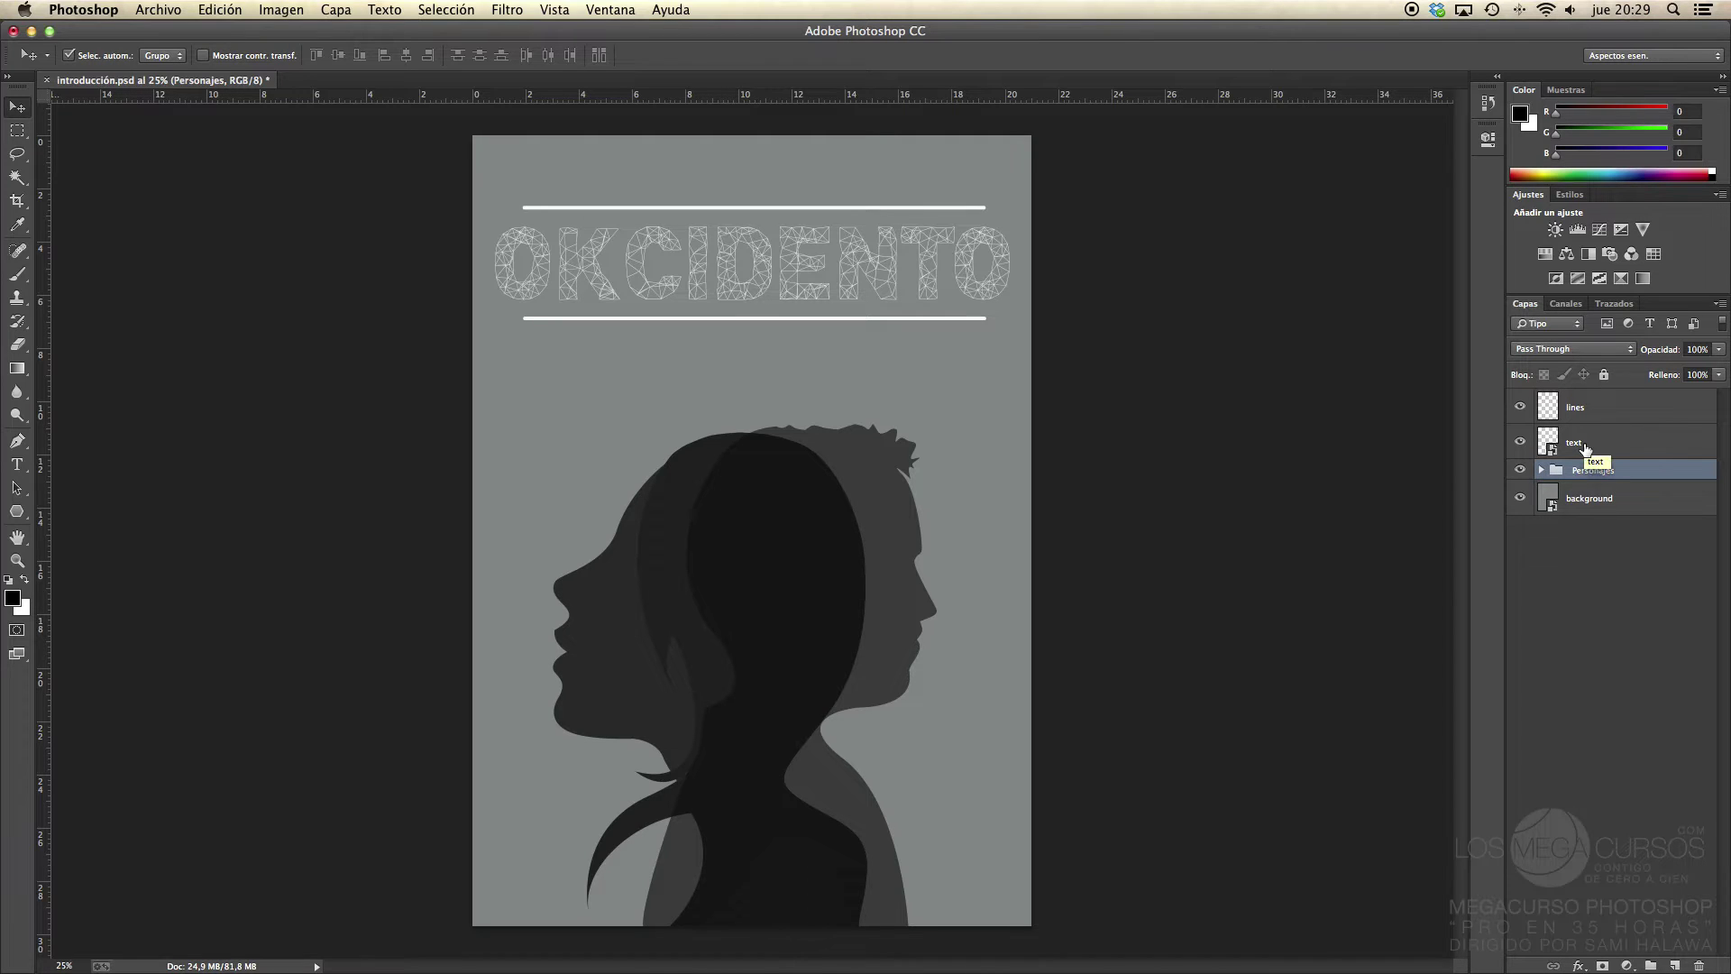
click(1541, 470)
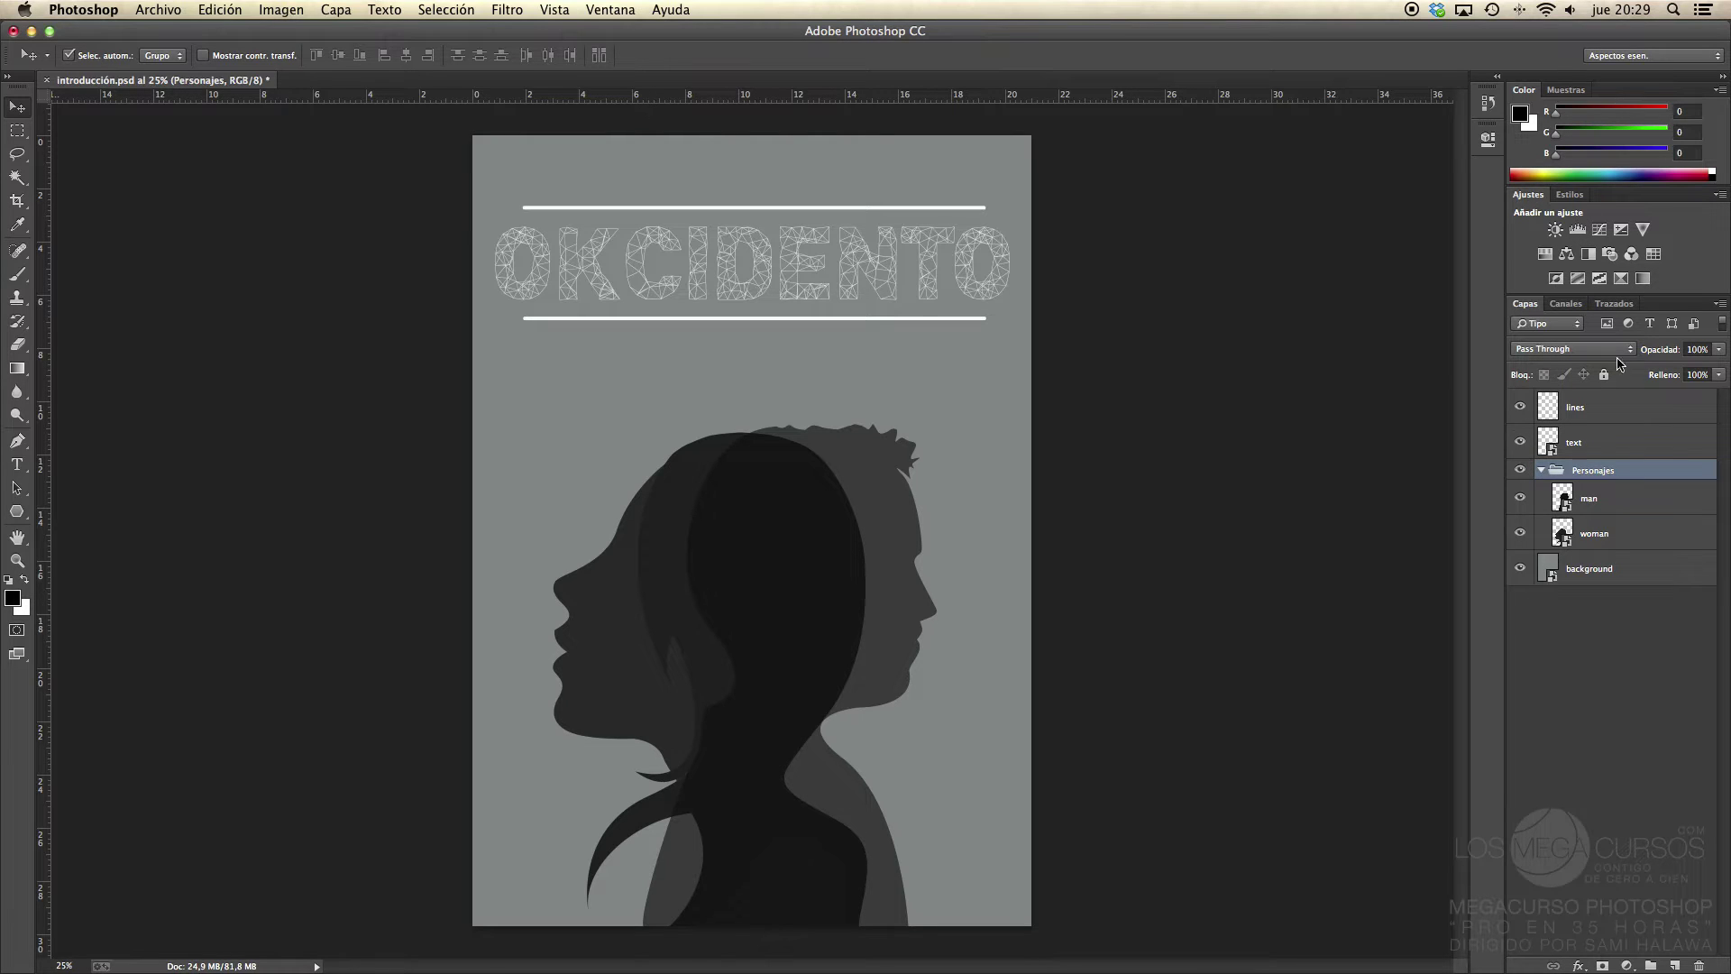
click(1542, 470)
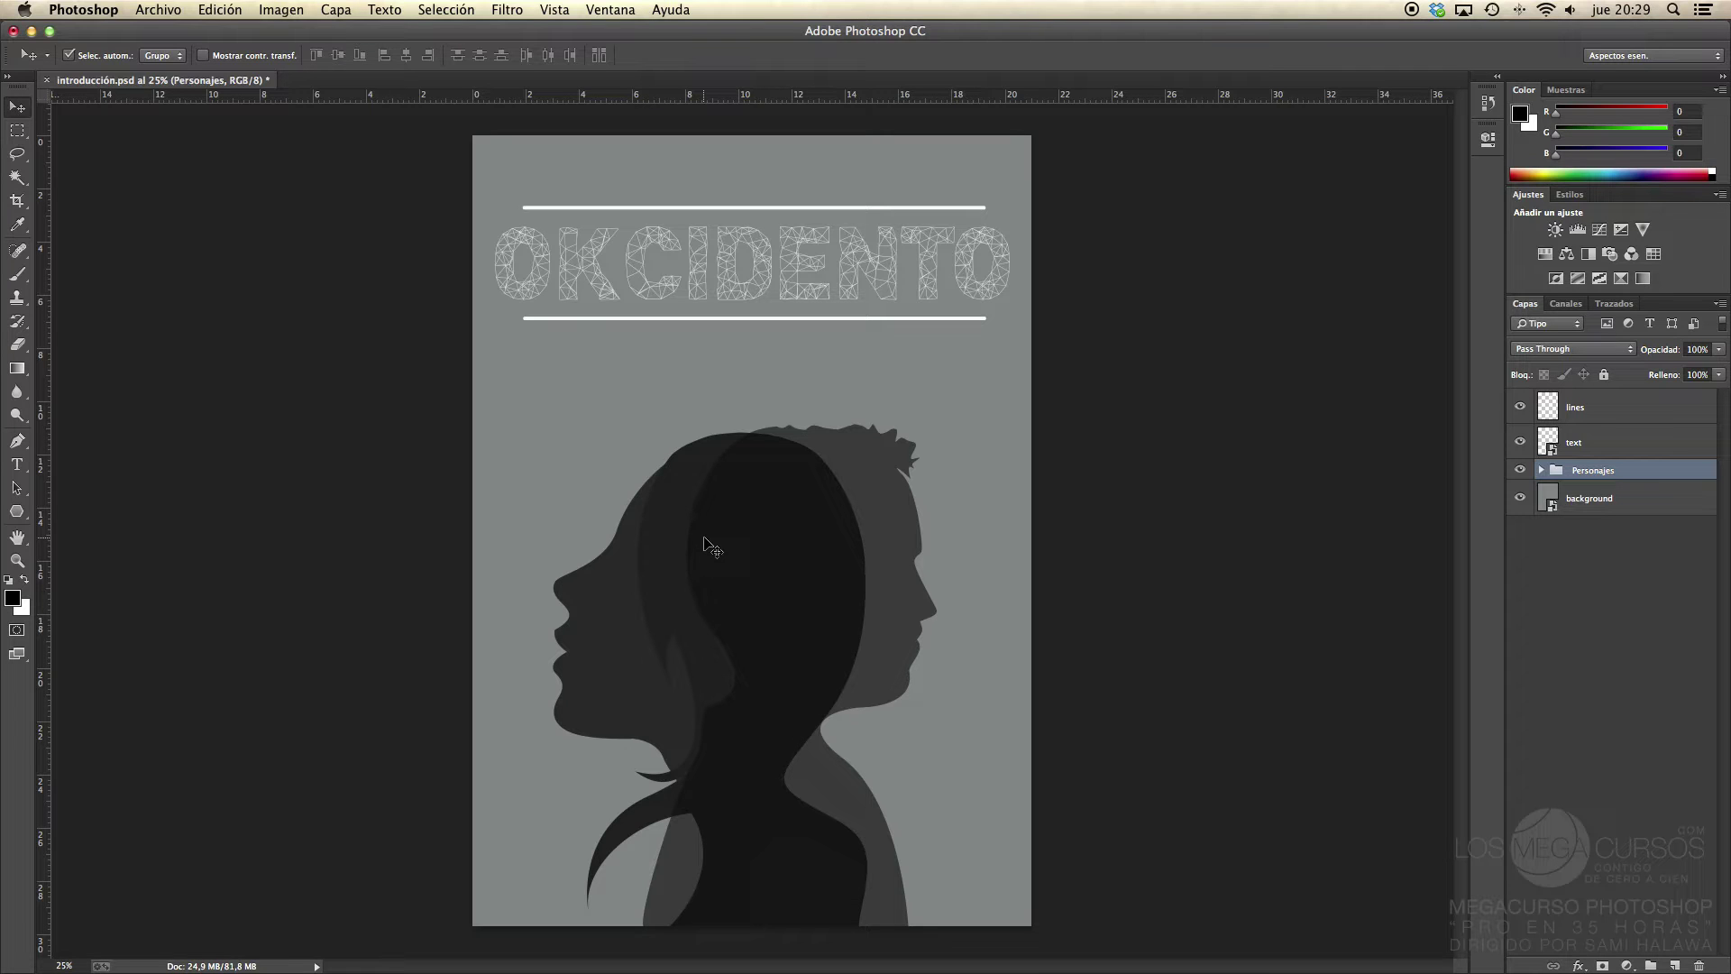
Step: Select the Personajes group and drag both silhouettes together on the poster
click(1587, 454)
click(1589, 472)
mouse_move(714, 672)
mouse_down()
mouse_move(811, 587)
mouse_move(712, 530)
mouse_move(745, 568)
mouse_move(721, 671)
mouse_up()
key(super+t)
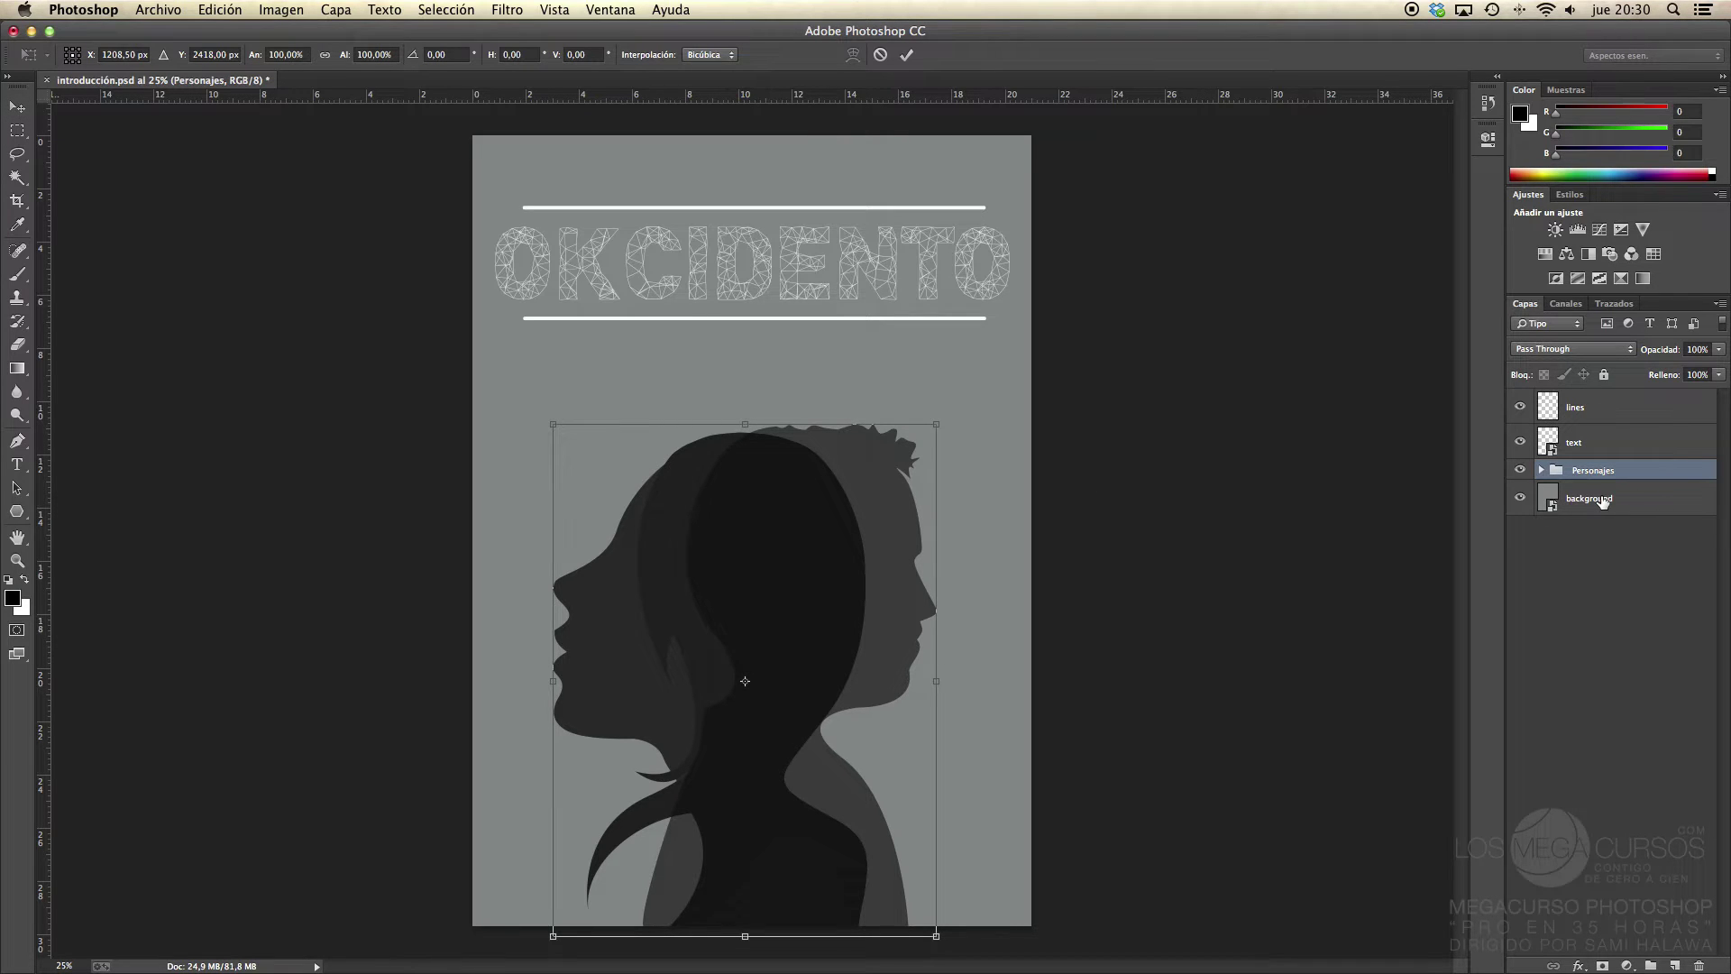
key(Return)
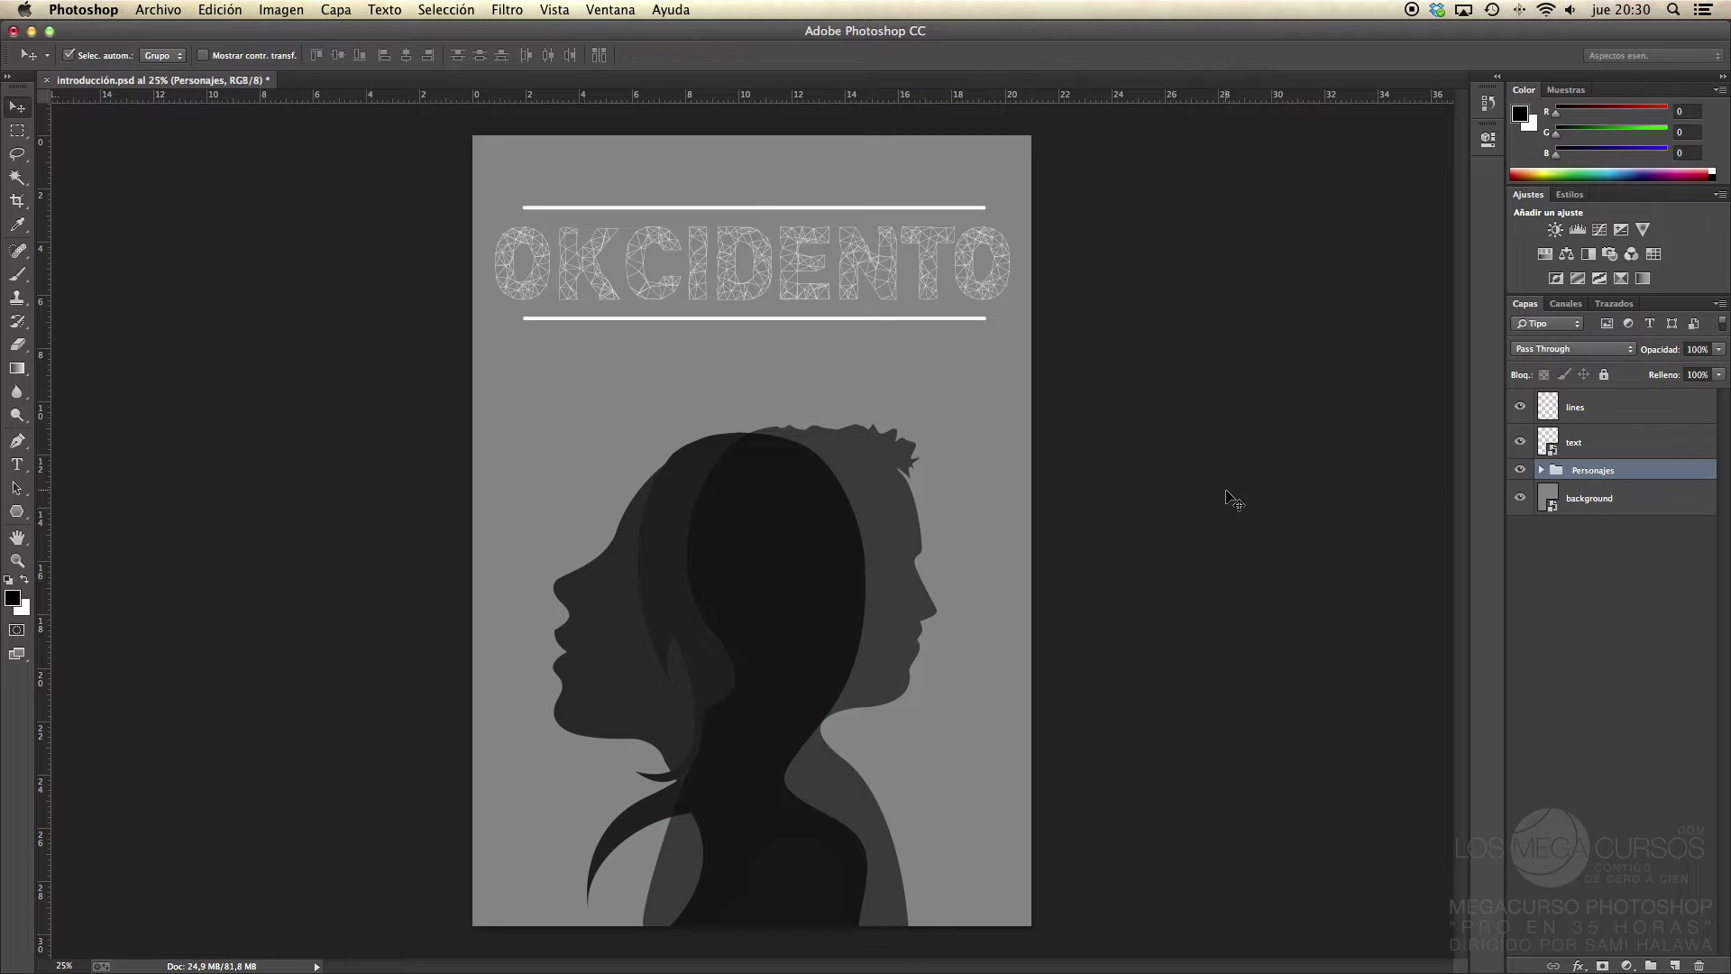
click(1542, 470)
click(1669, 512)
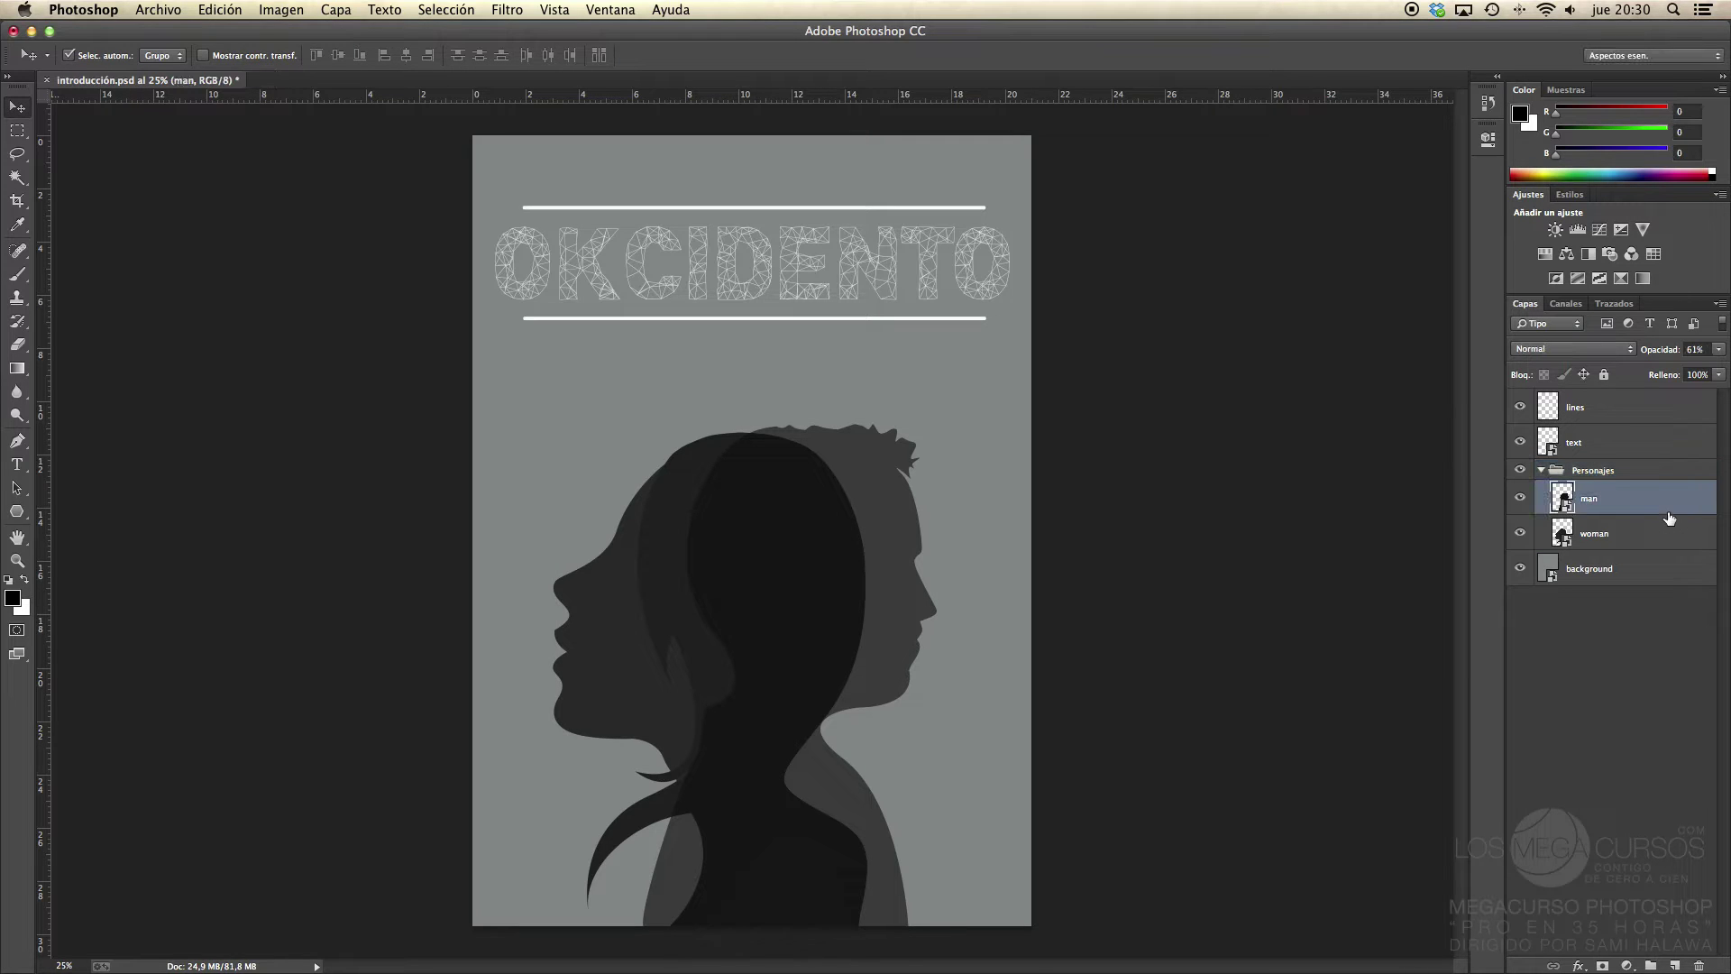
key(super+t)
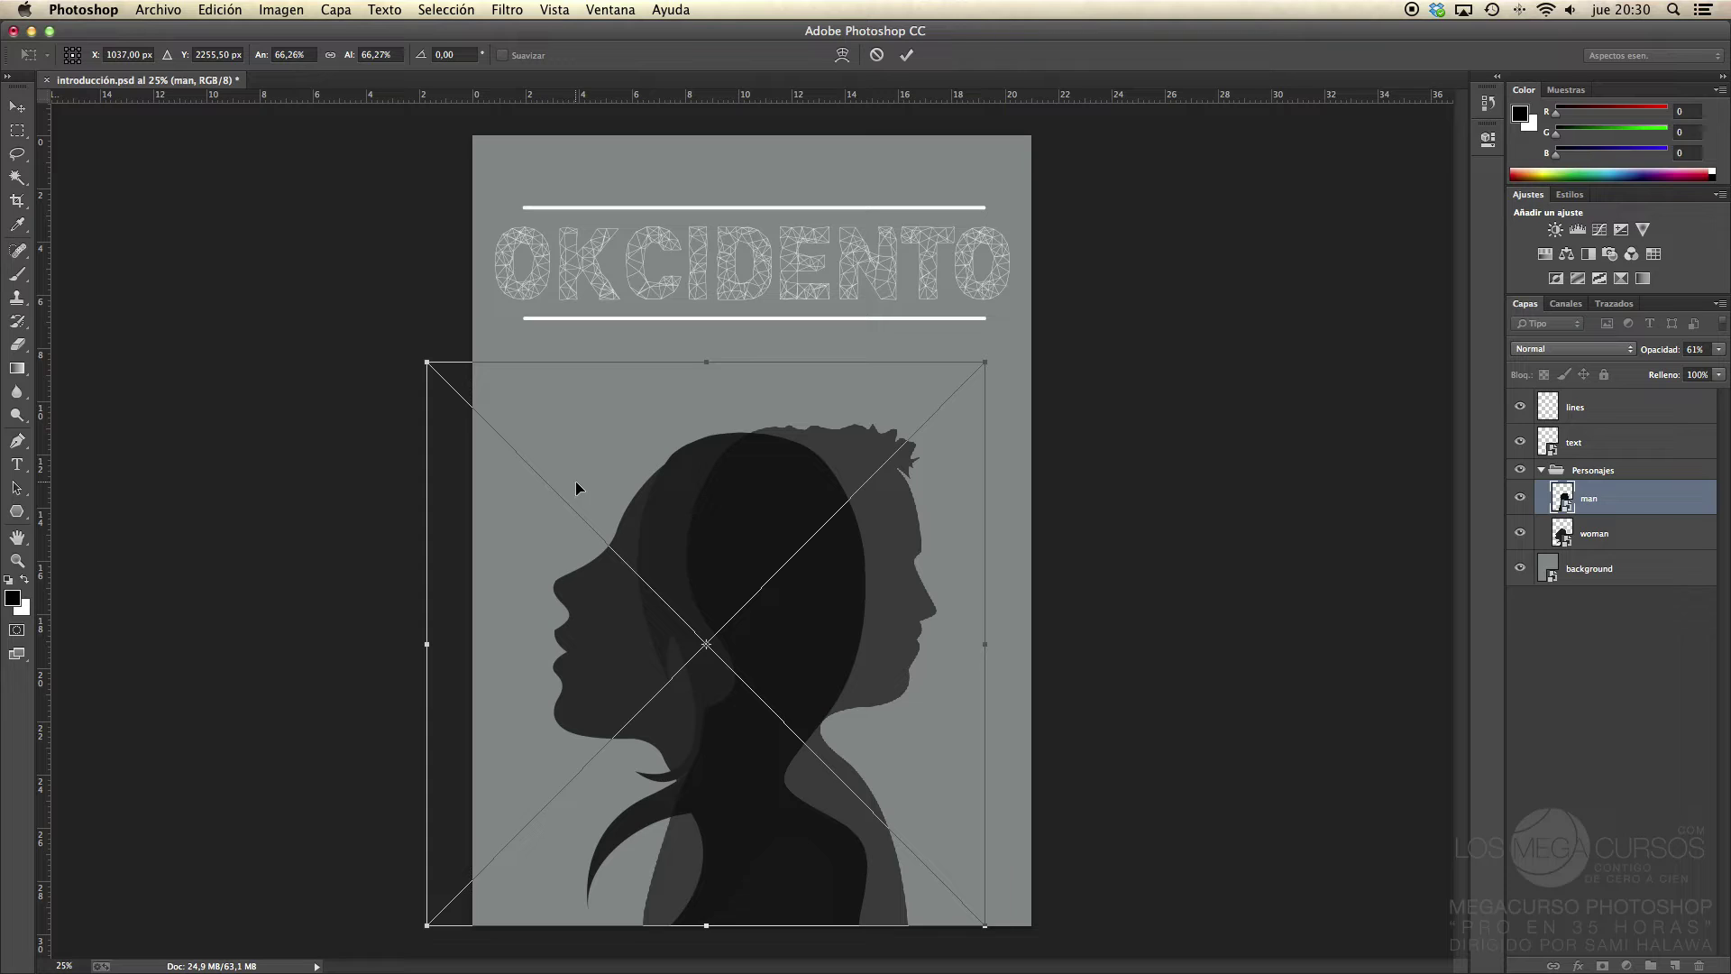
key(Return)
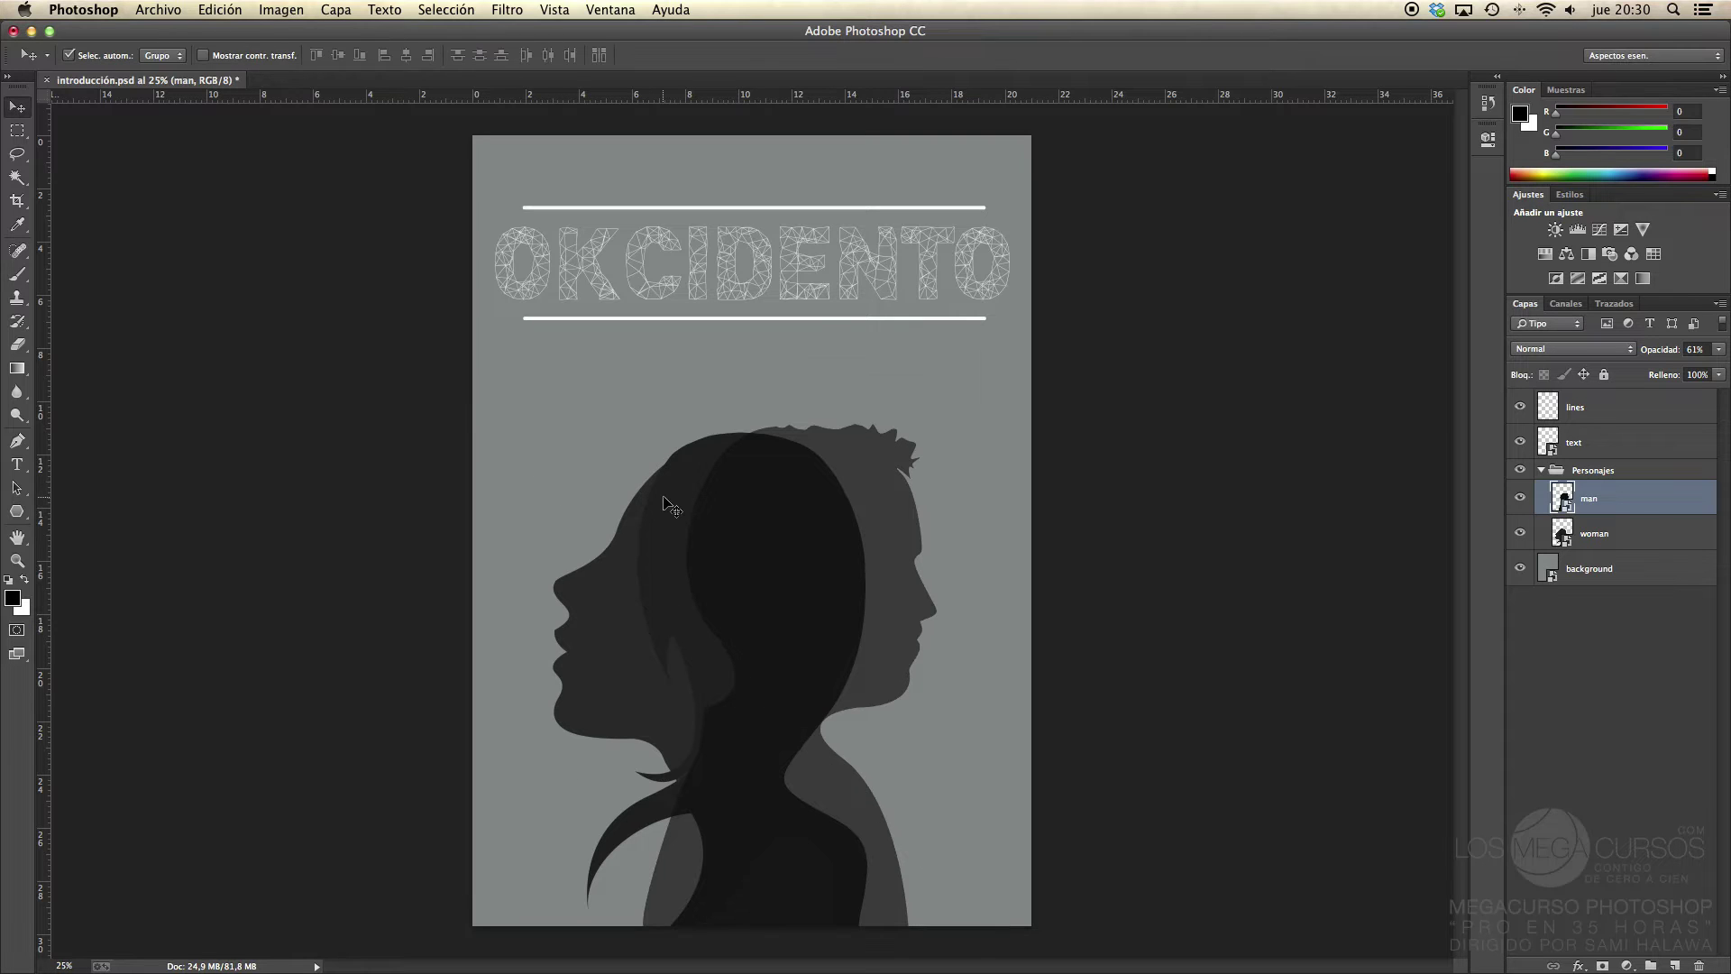
key(super+t)
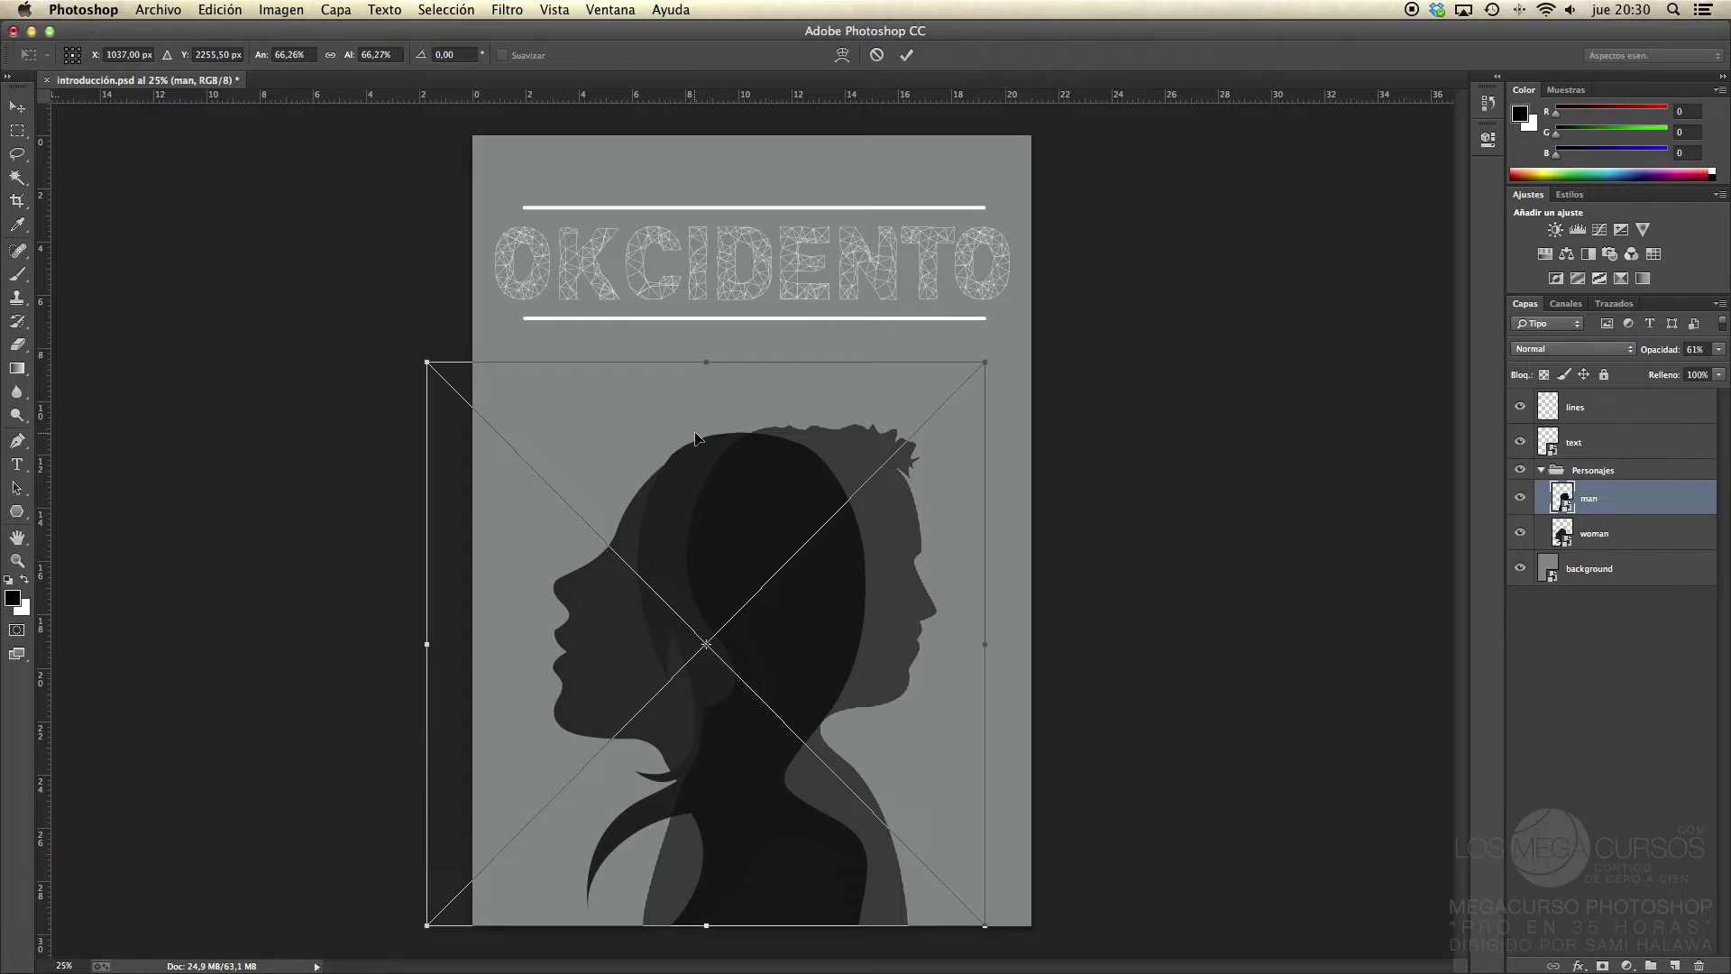
key(Return)
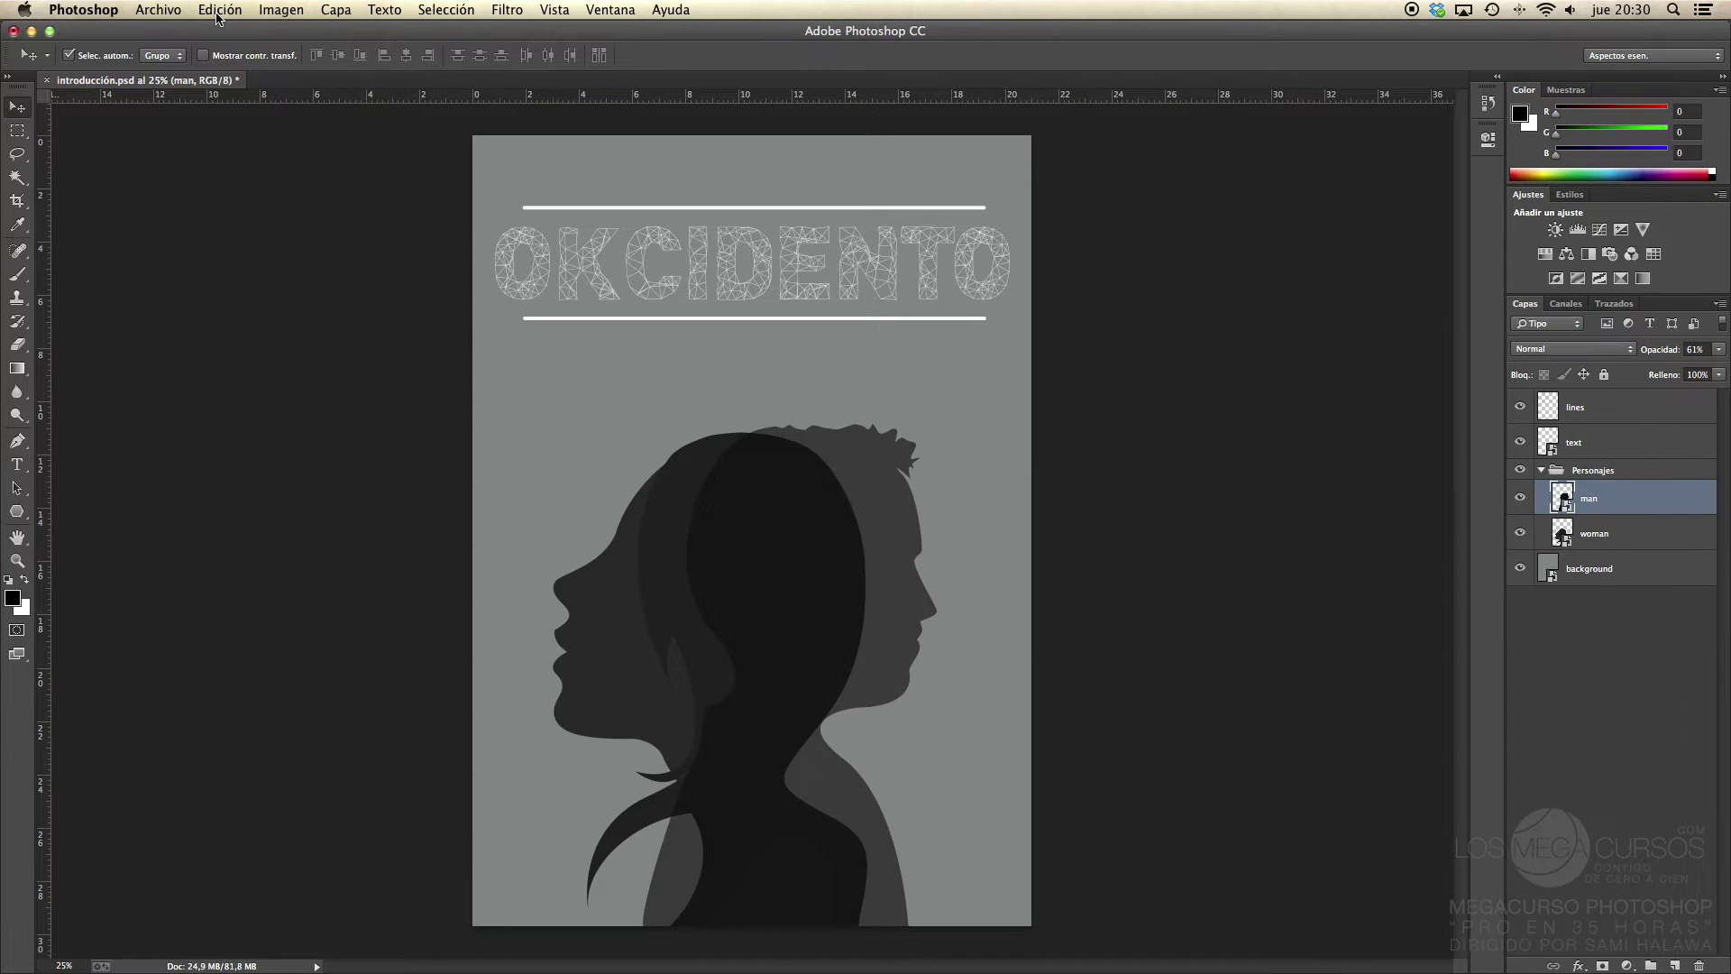
click(219, 11)
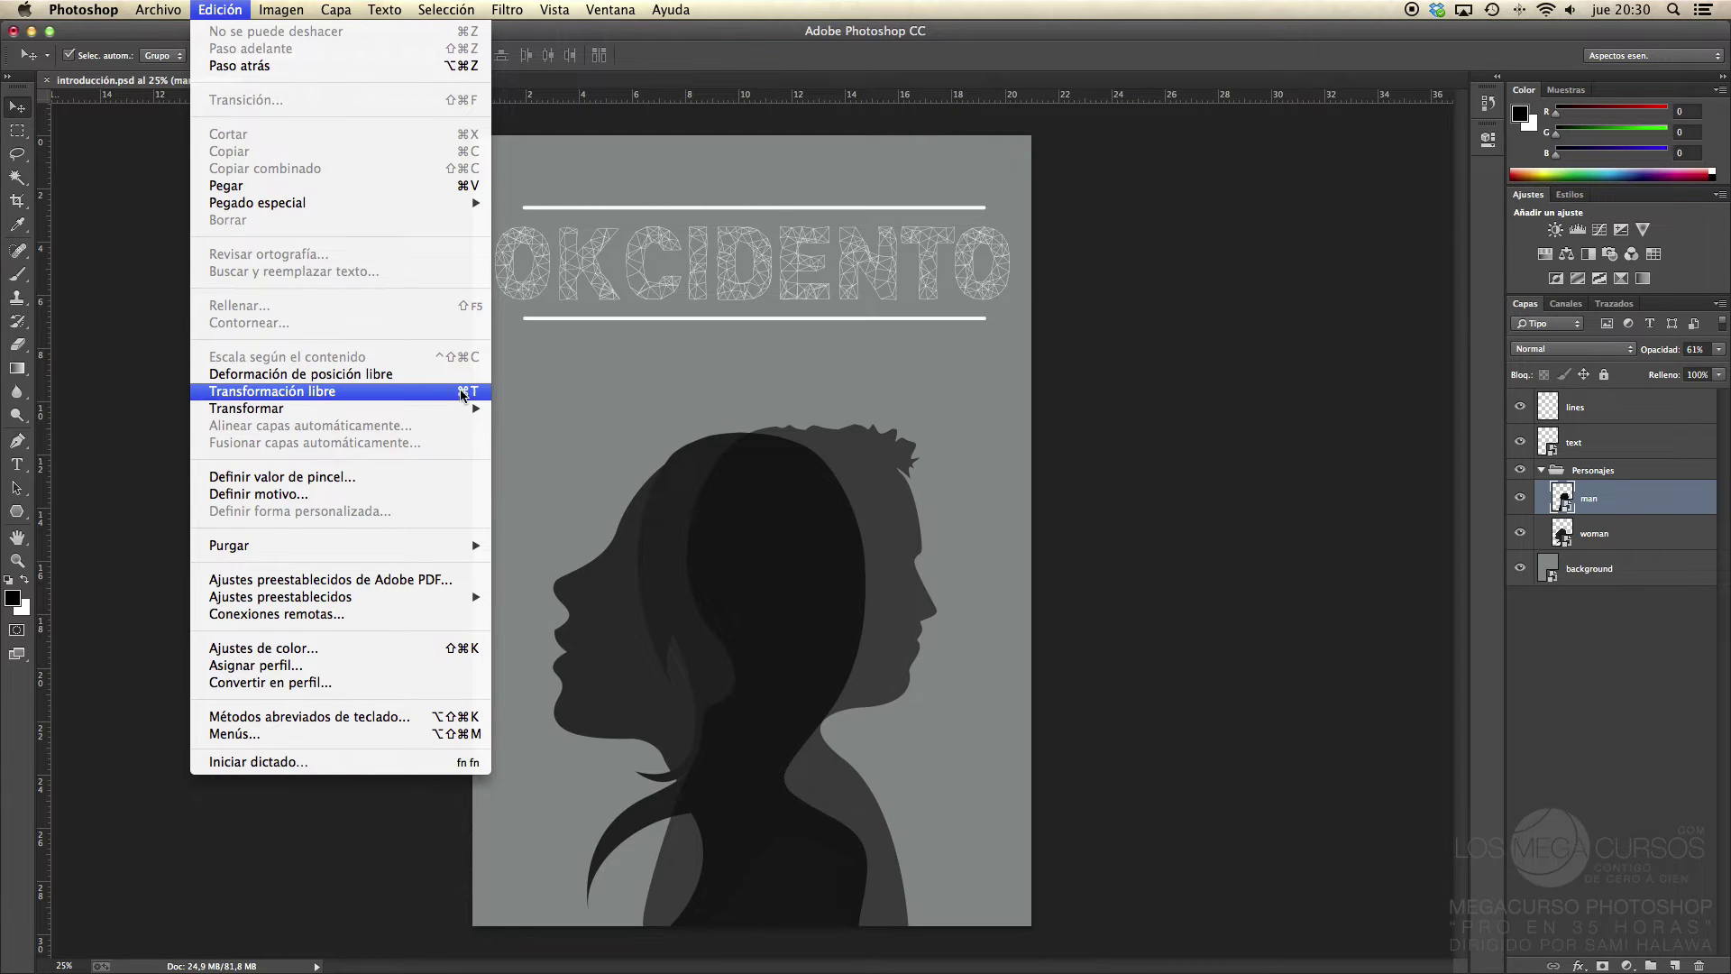
mouse_move(474, 409)
click(442, 392)
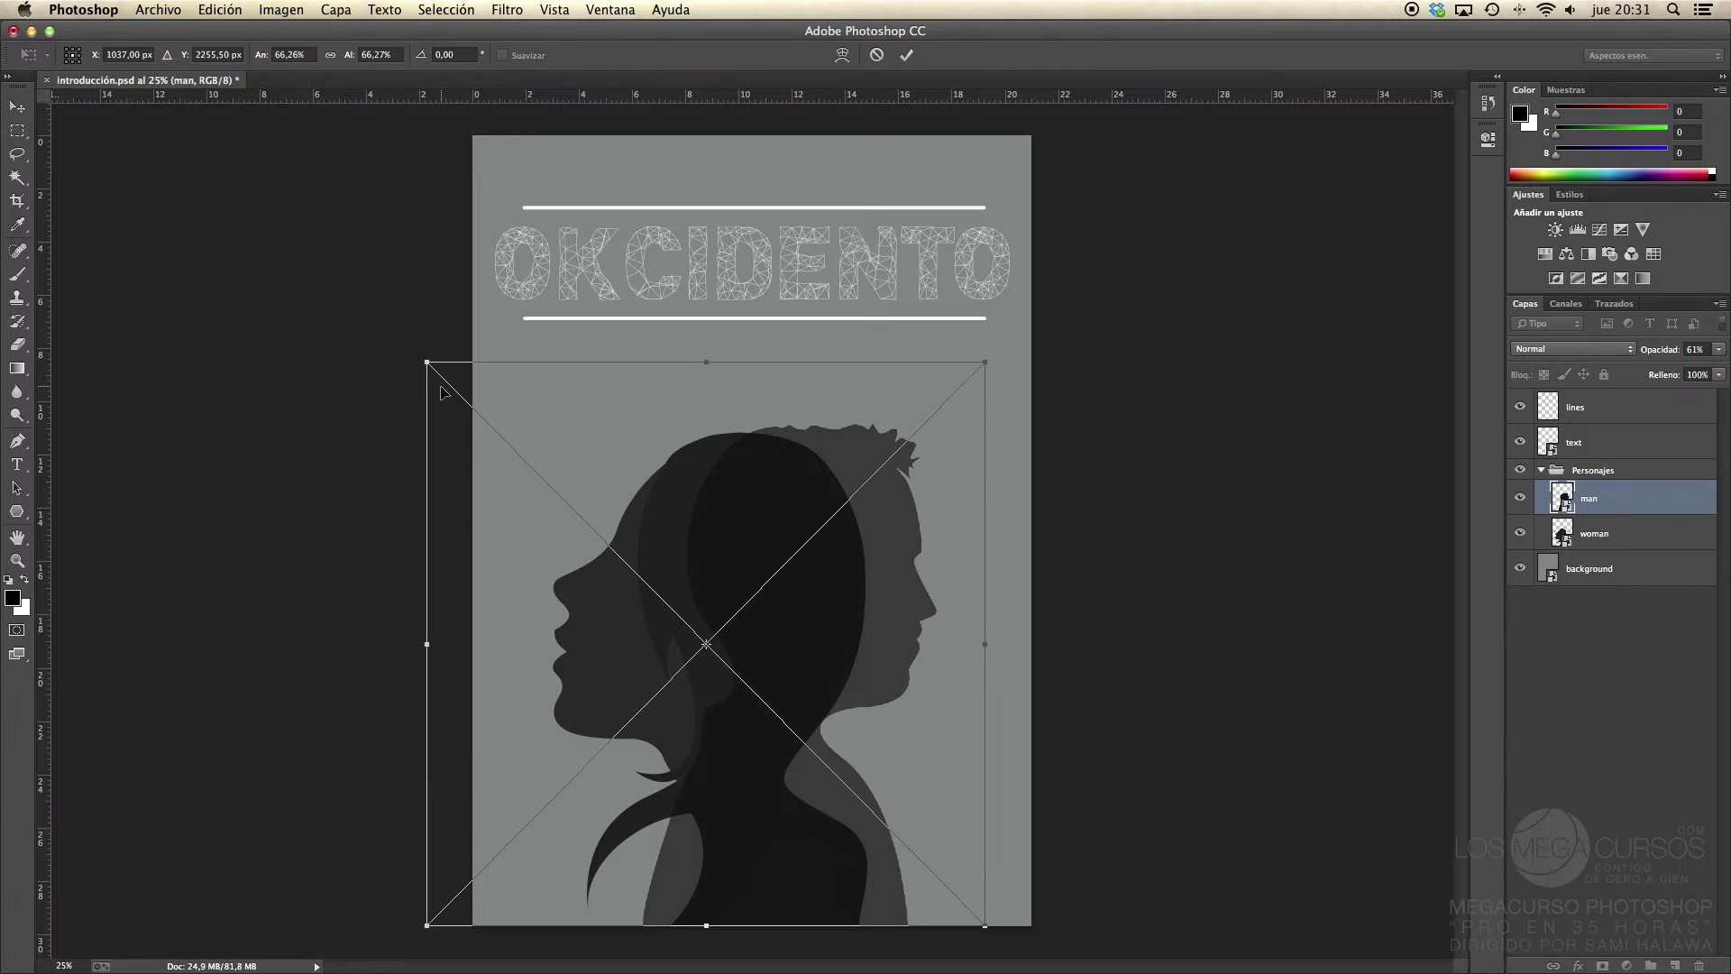
right_click(771, 526)
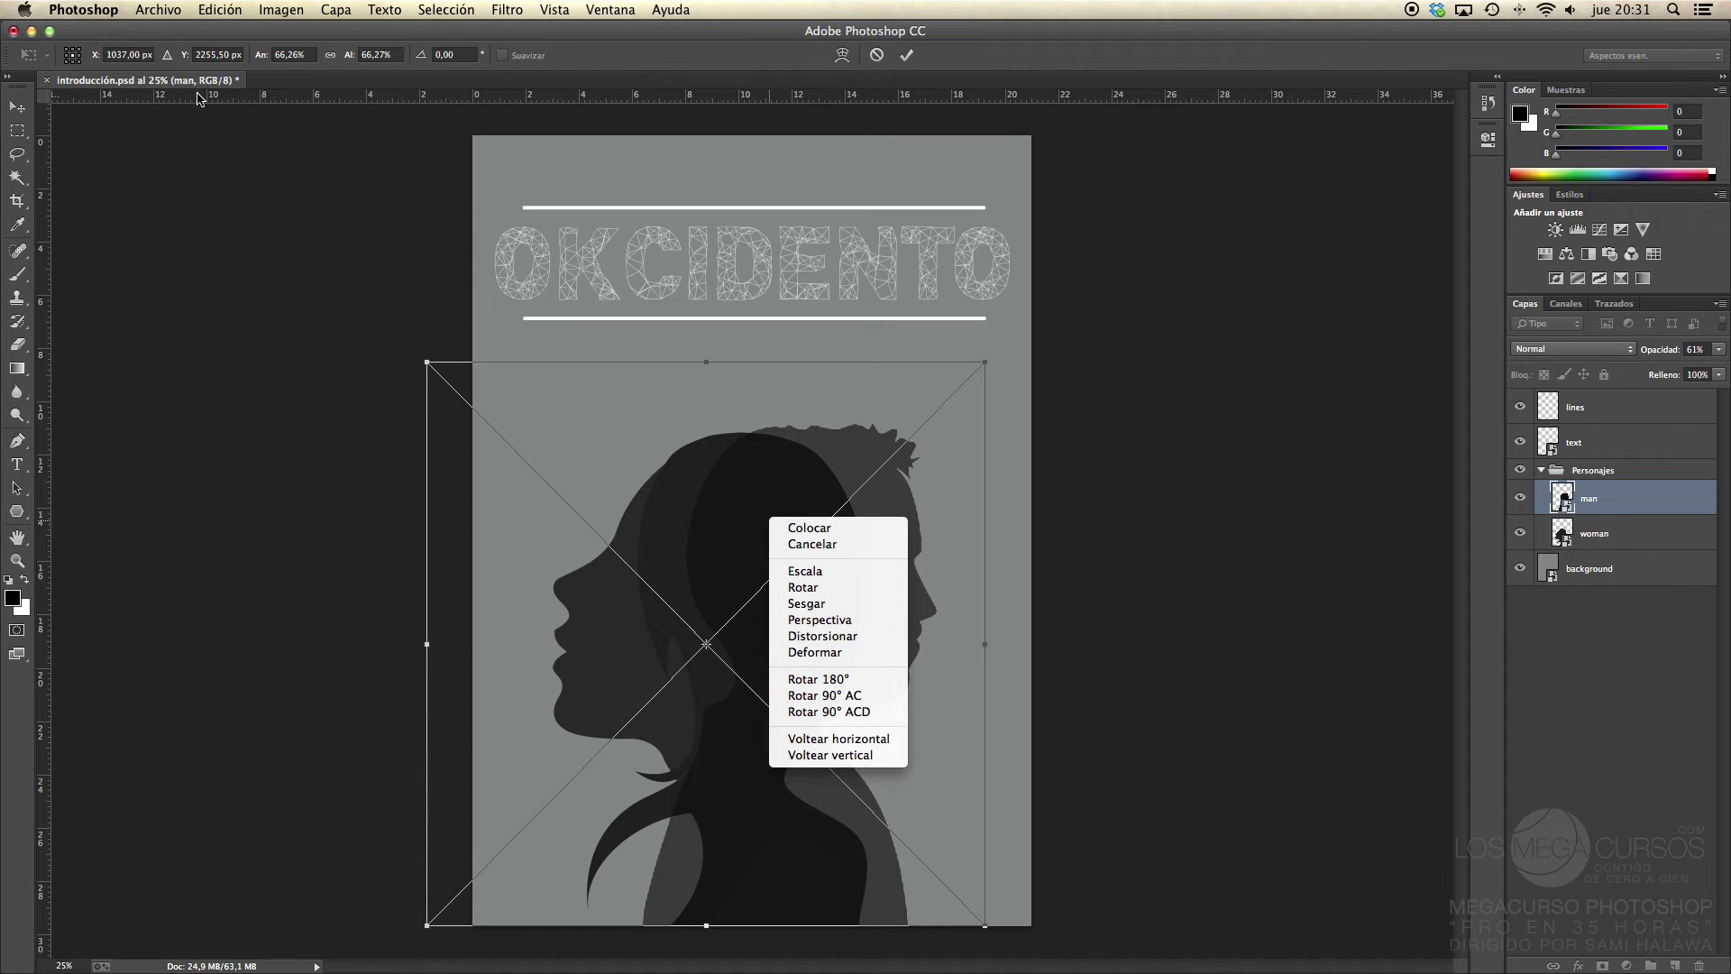
click(215, 12)
click(219, 10)
mouse_move(444, 412)
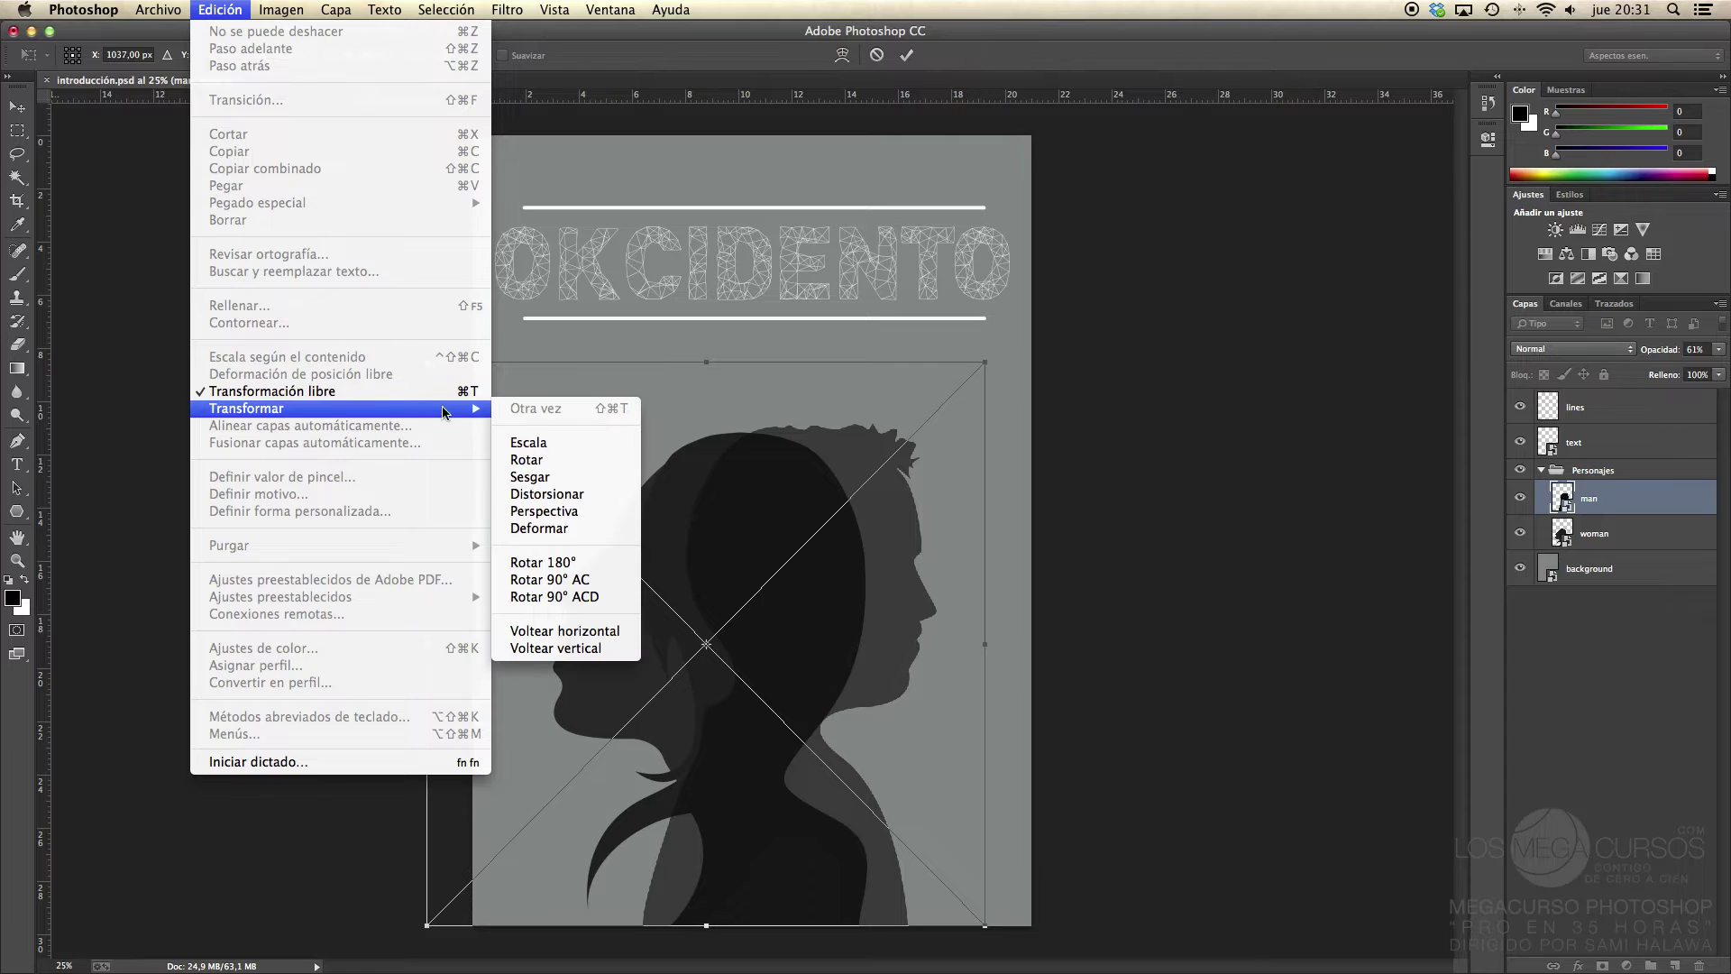
right_click(792, 520)
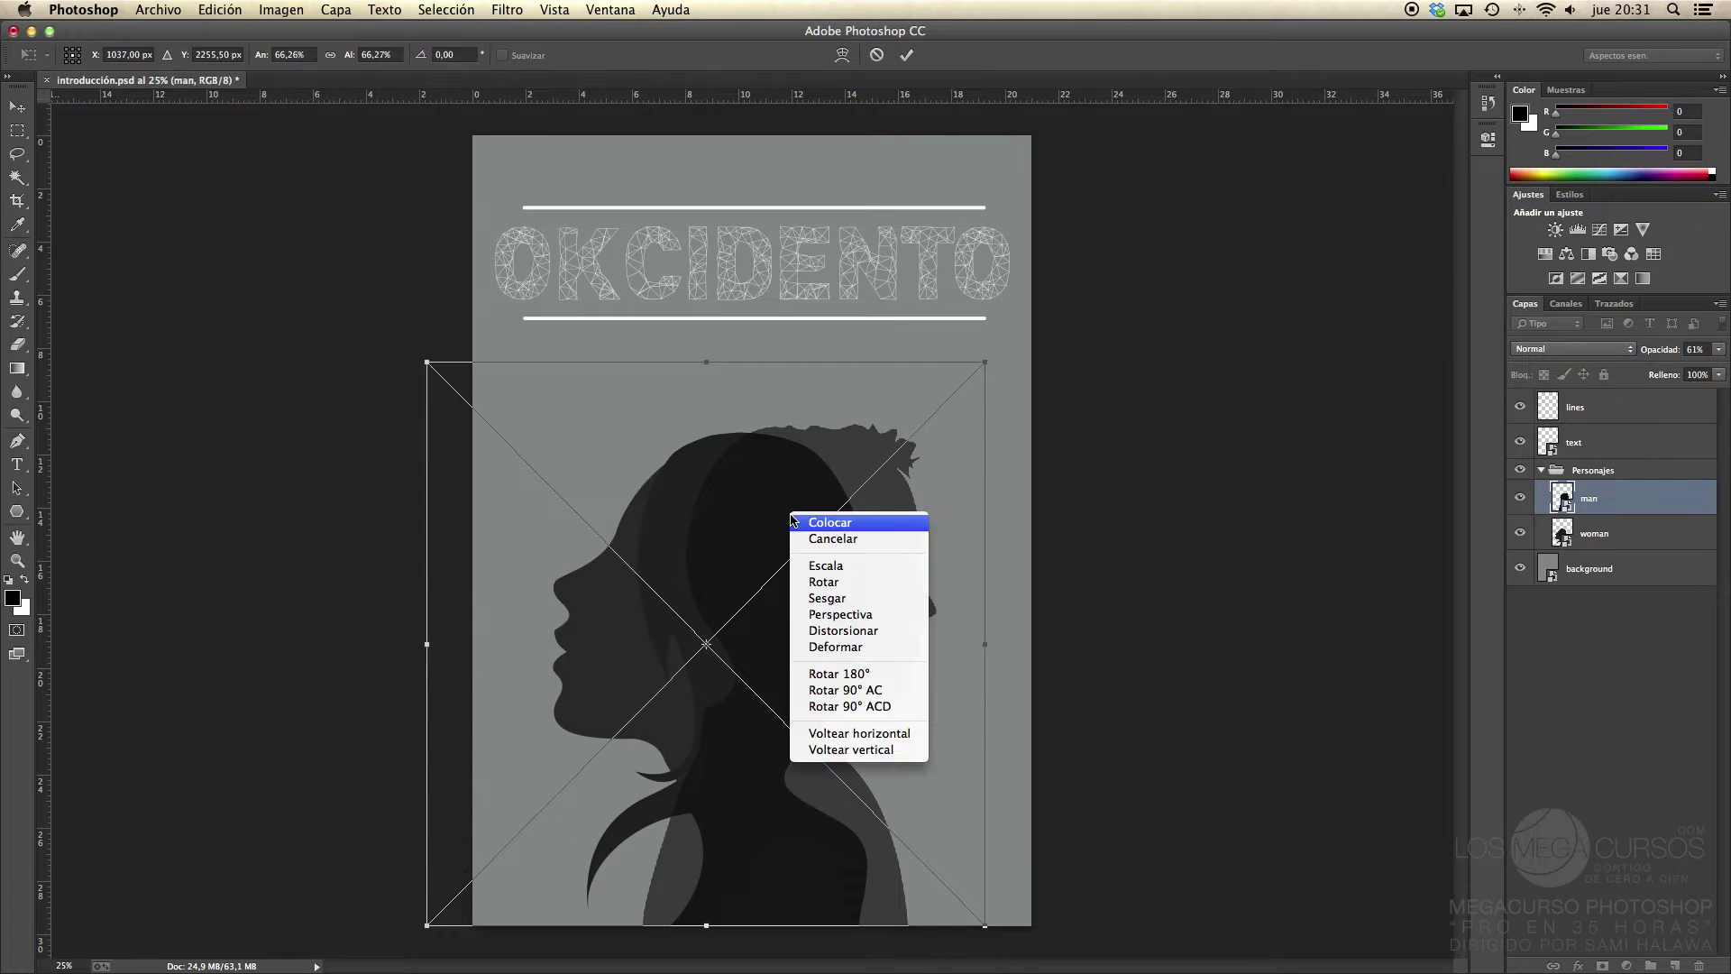
click(731, 518)
key(Return)
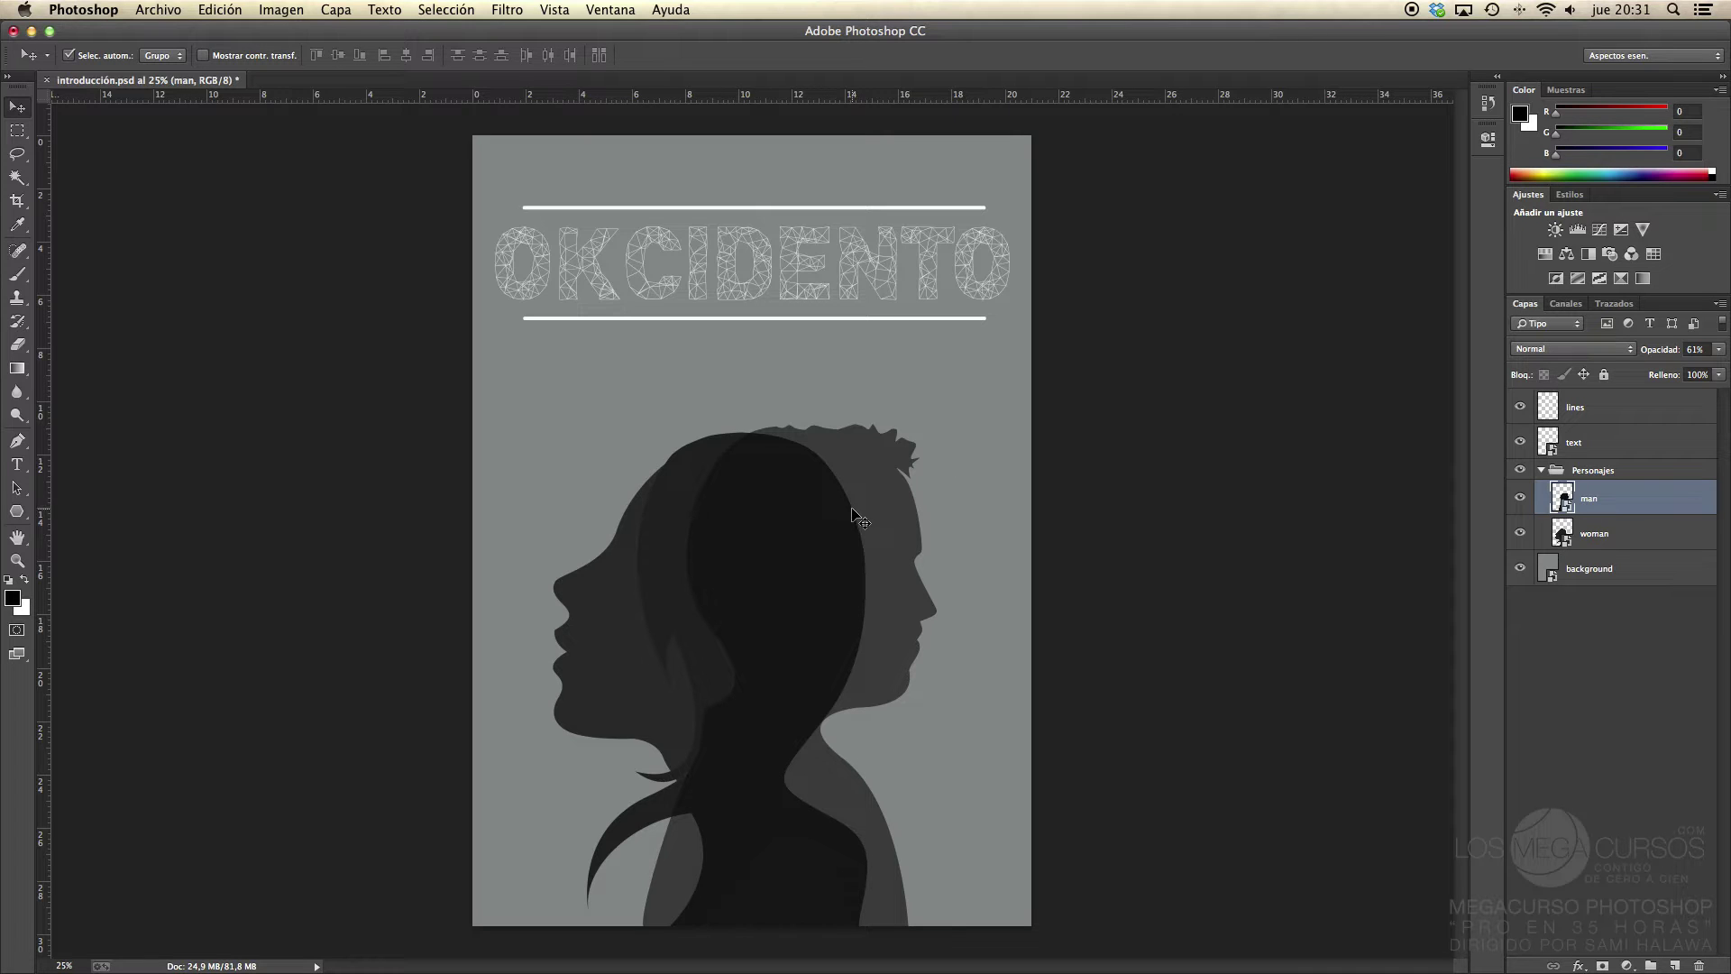
Step: Collapse Personajes, deselect all layers, and uncheck Selec. autom. in the Move tool options
click(1538, 475)
click(1540, 470)
click(1255, 520)
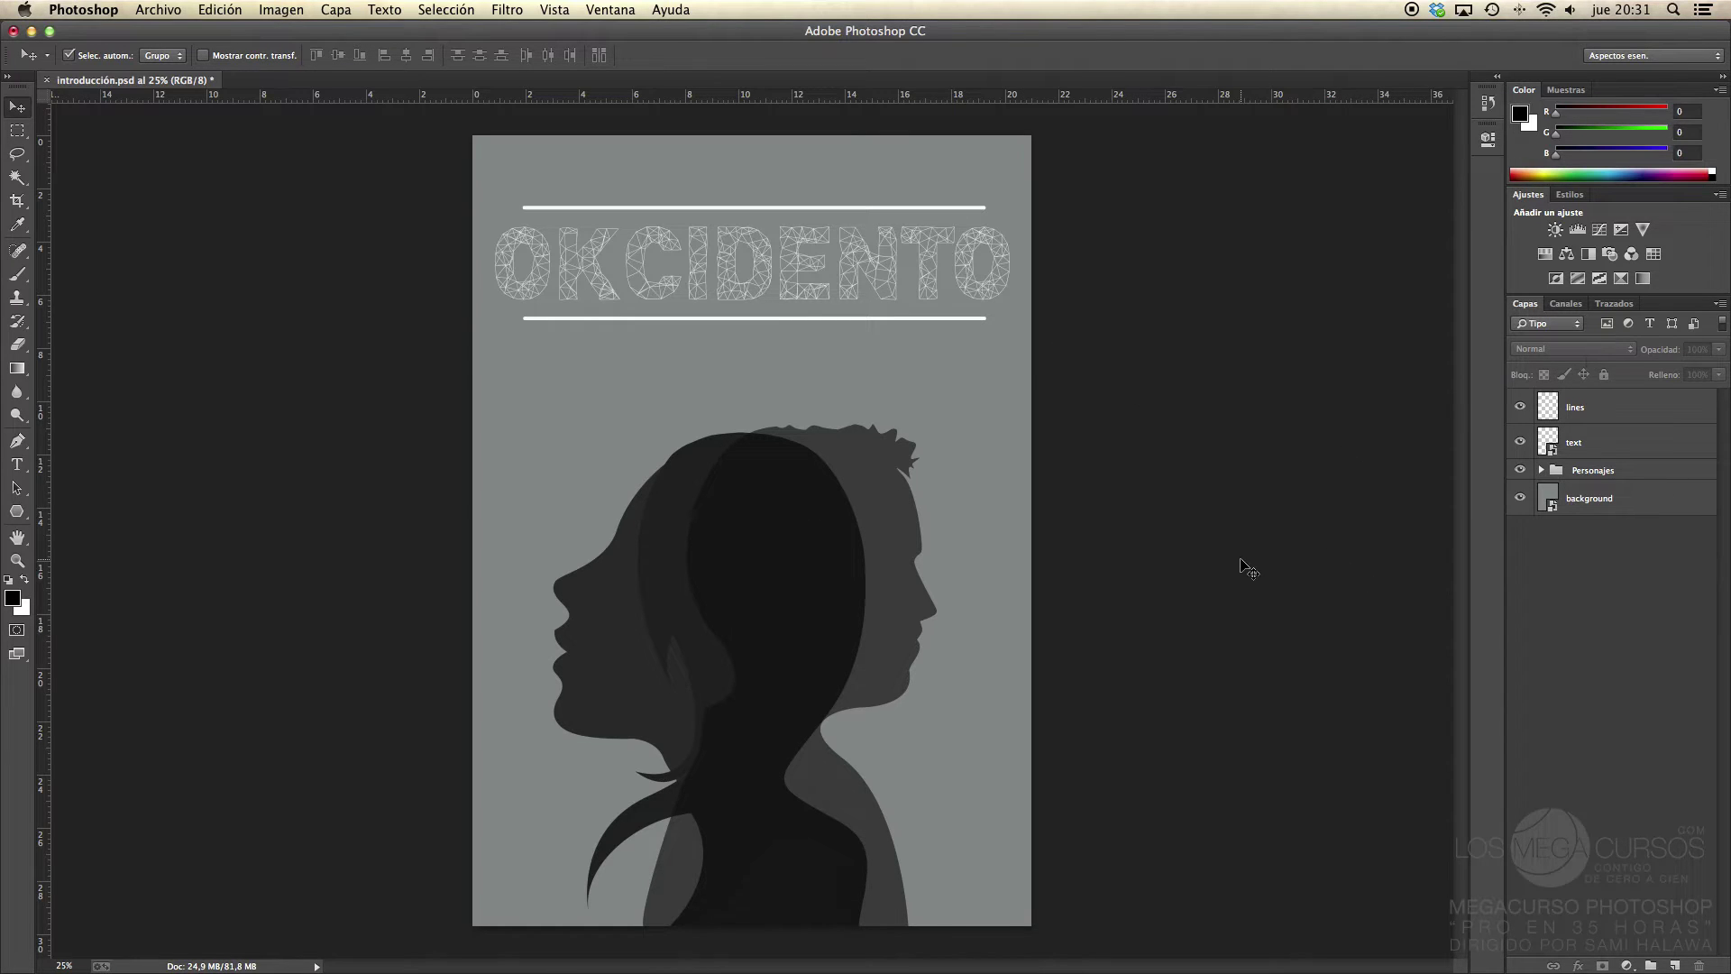
click(68, 56)
Step: Dismiss the Move tool warning that no layers are selected
click(748, 384)
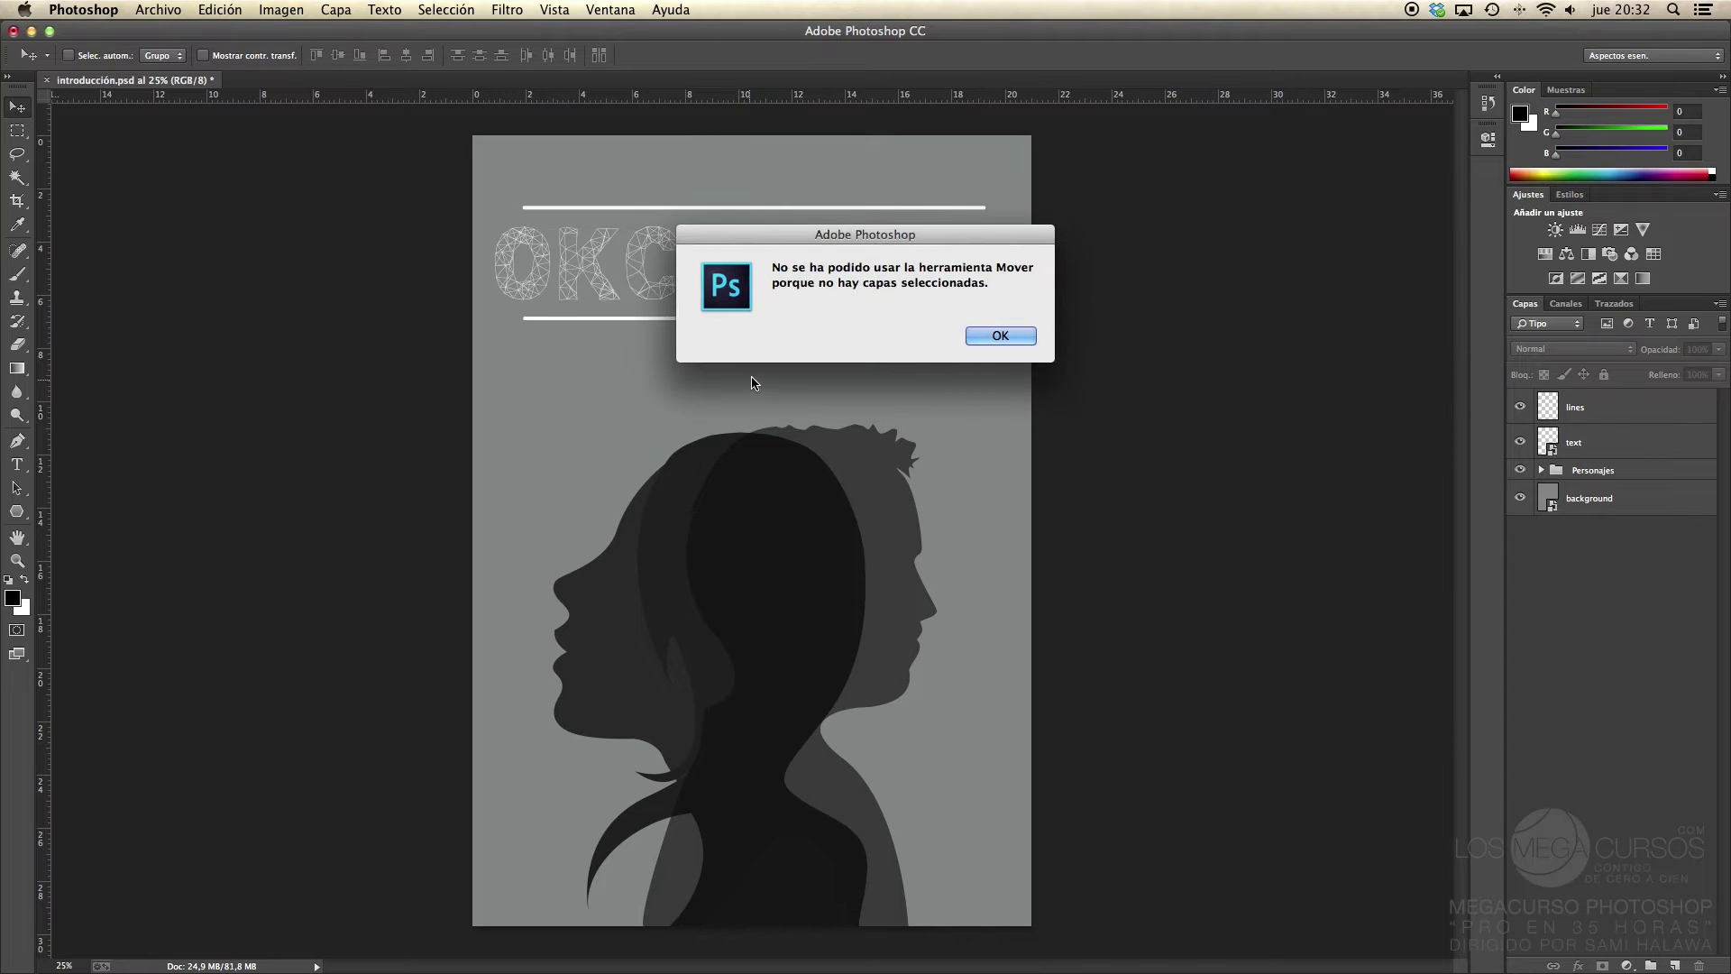
drag(817, 239, 675, 263)
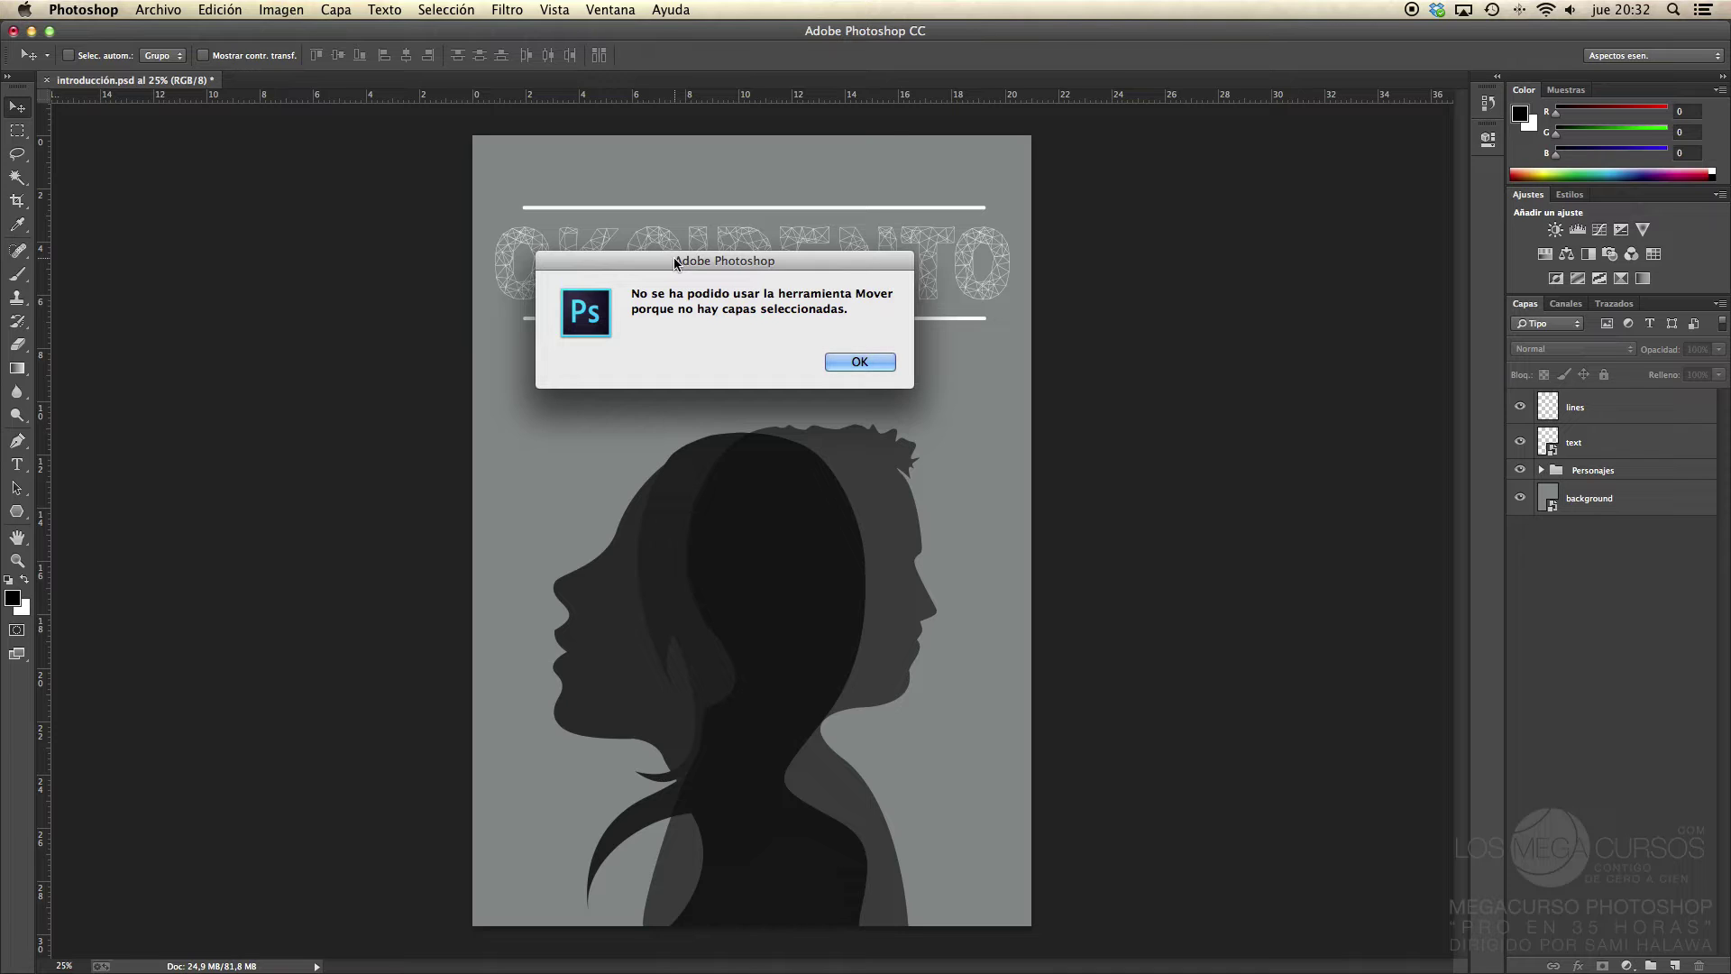
click(858, 362)
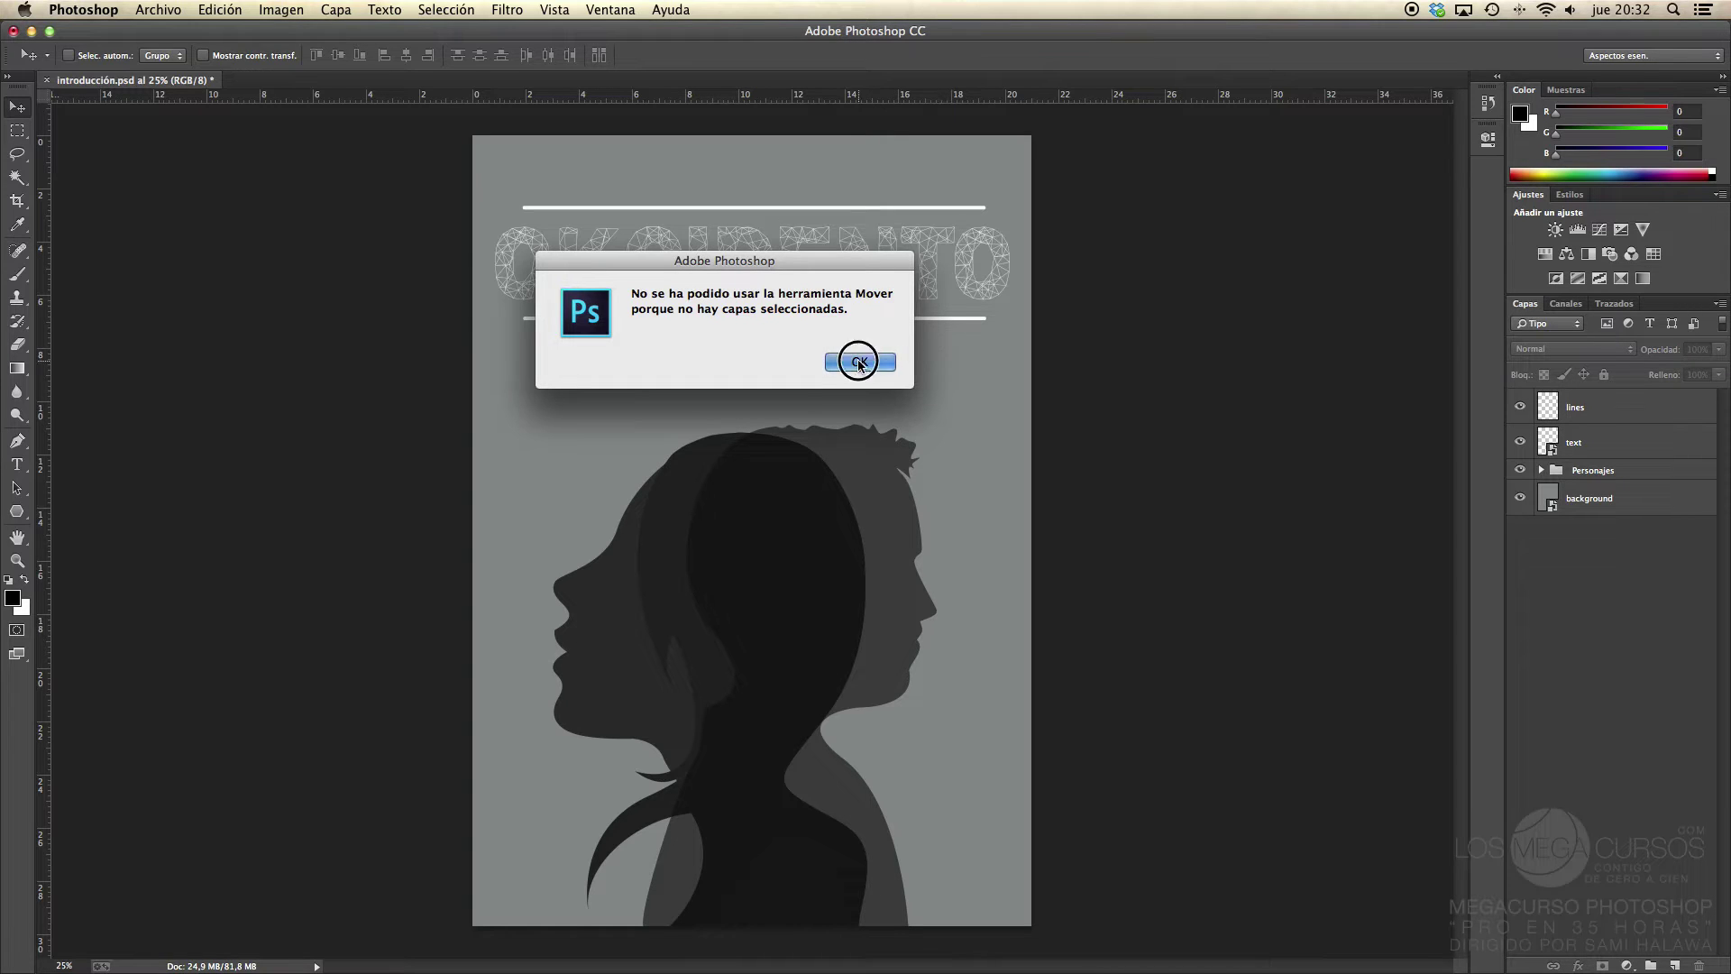
Step: Select the lines layer, then the OKCIDENTO text layer, for repositioning
click(1589, 423)
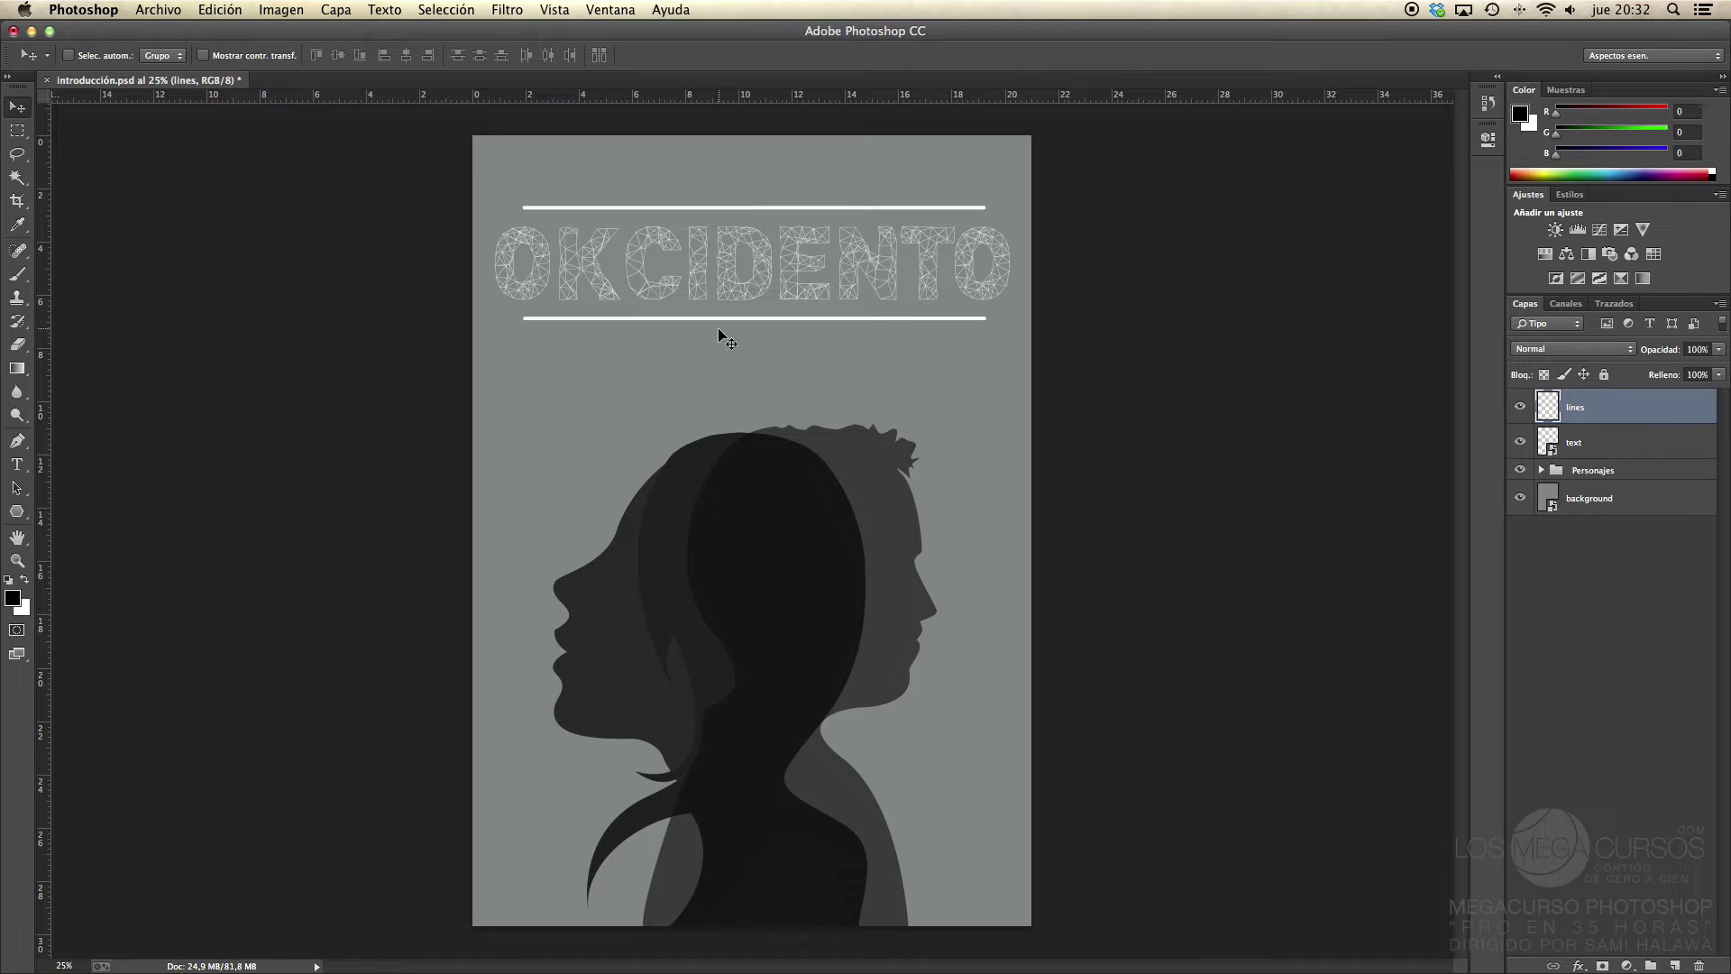
mouse_move(735, 319)
mouse_down()
mouse_move(910, 373)
mouse_move(745, 338)
mouse_move(732, 316)
mouse_up()
click(1599, 443)
click(1595, 413)
click(1606, 448)
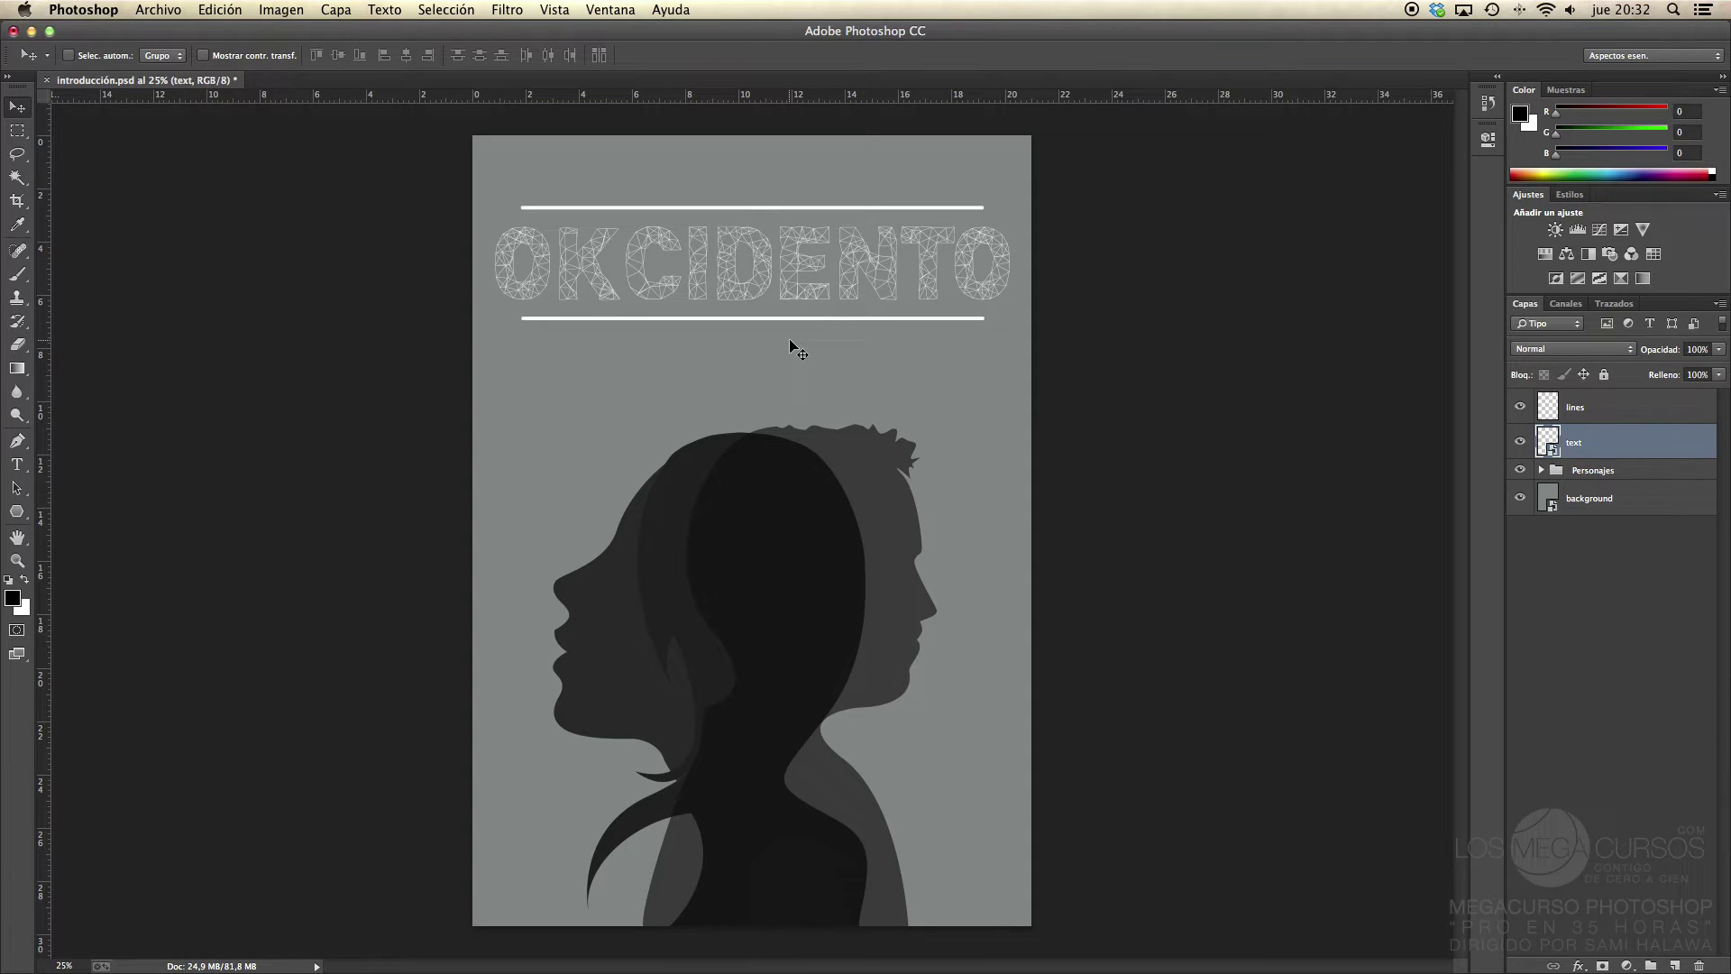
ctrl+click(769, 539)
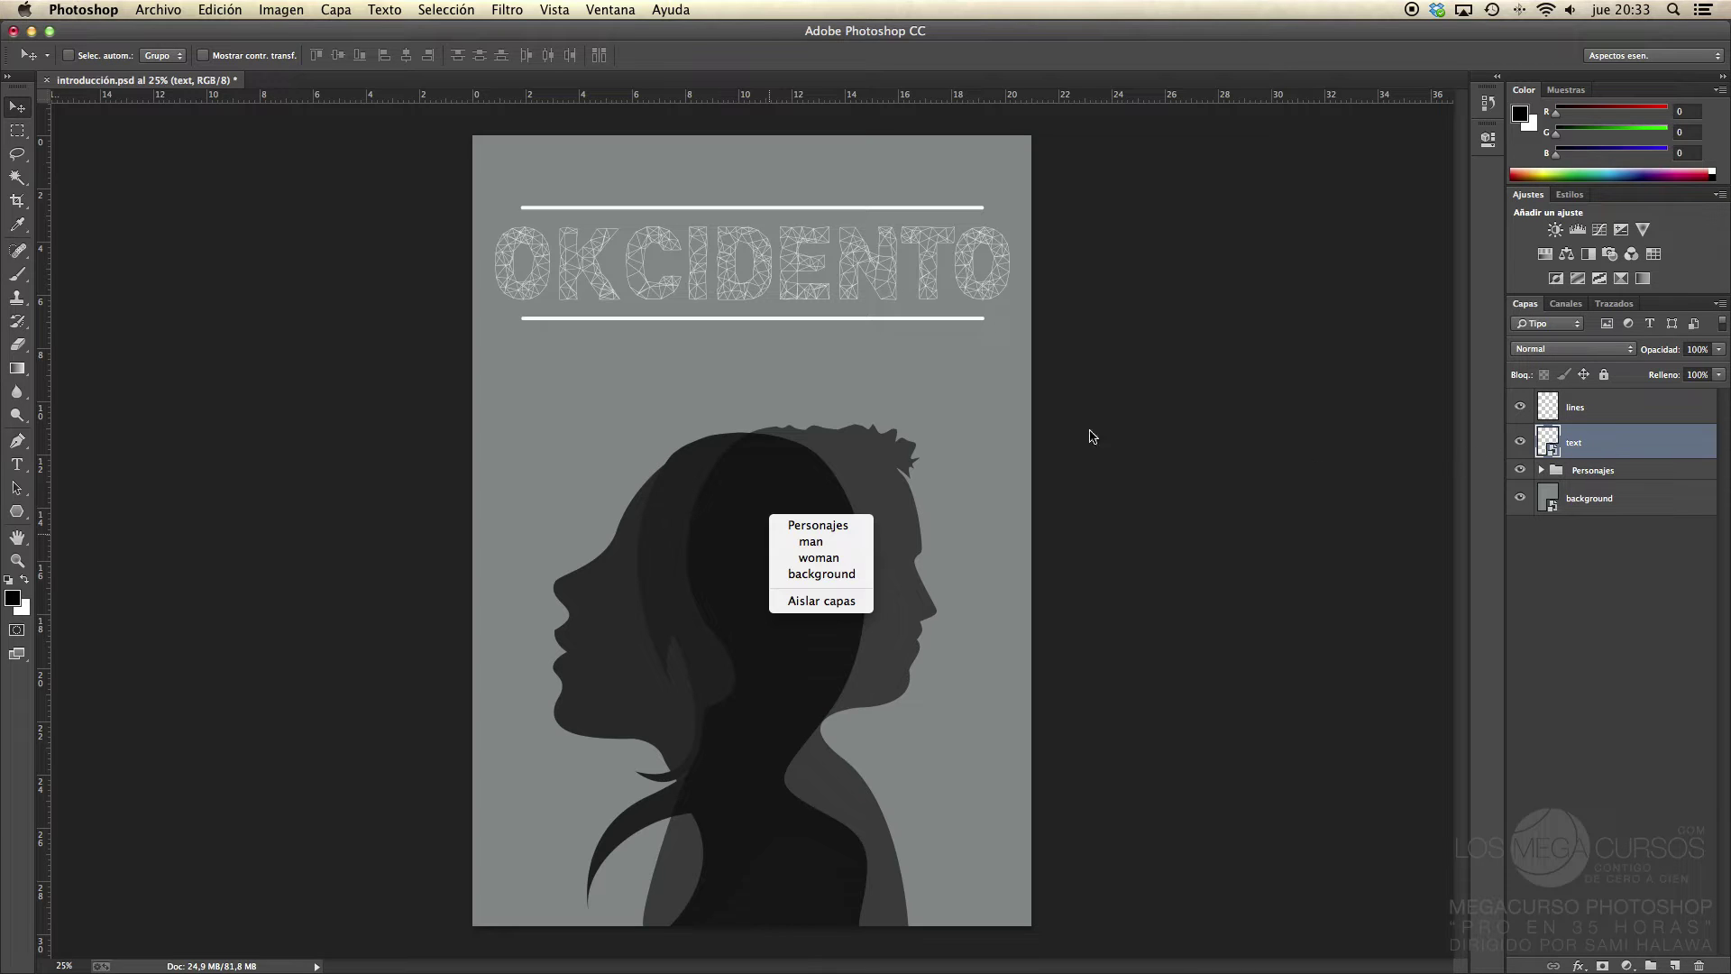
Step: Choose Personajes from the canvas layer list and nudge the silhouettes slightly left
right_click(709, 321)
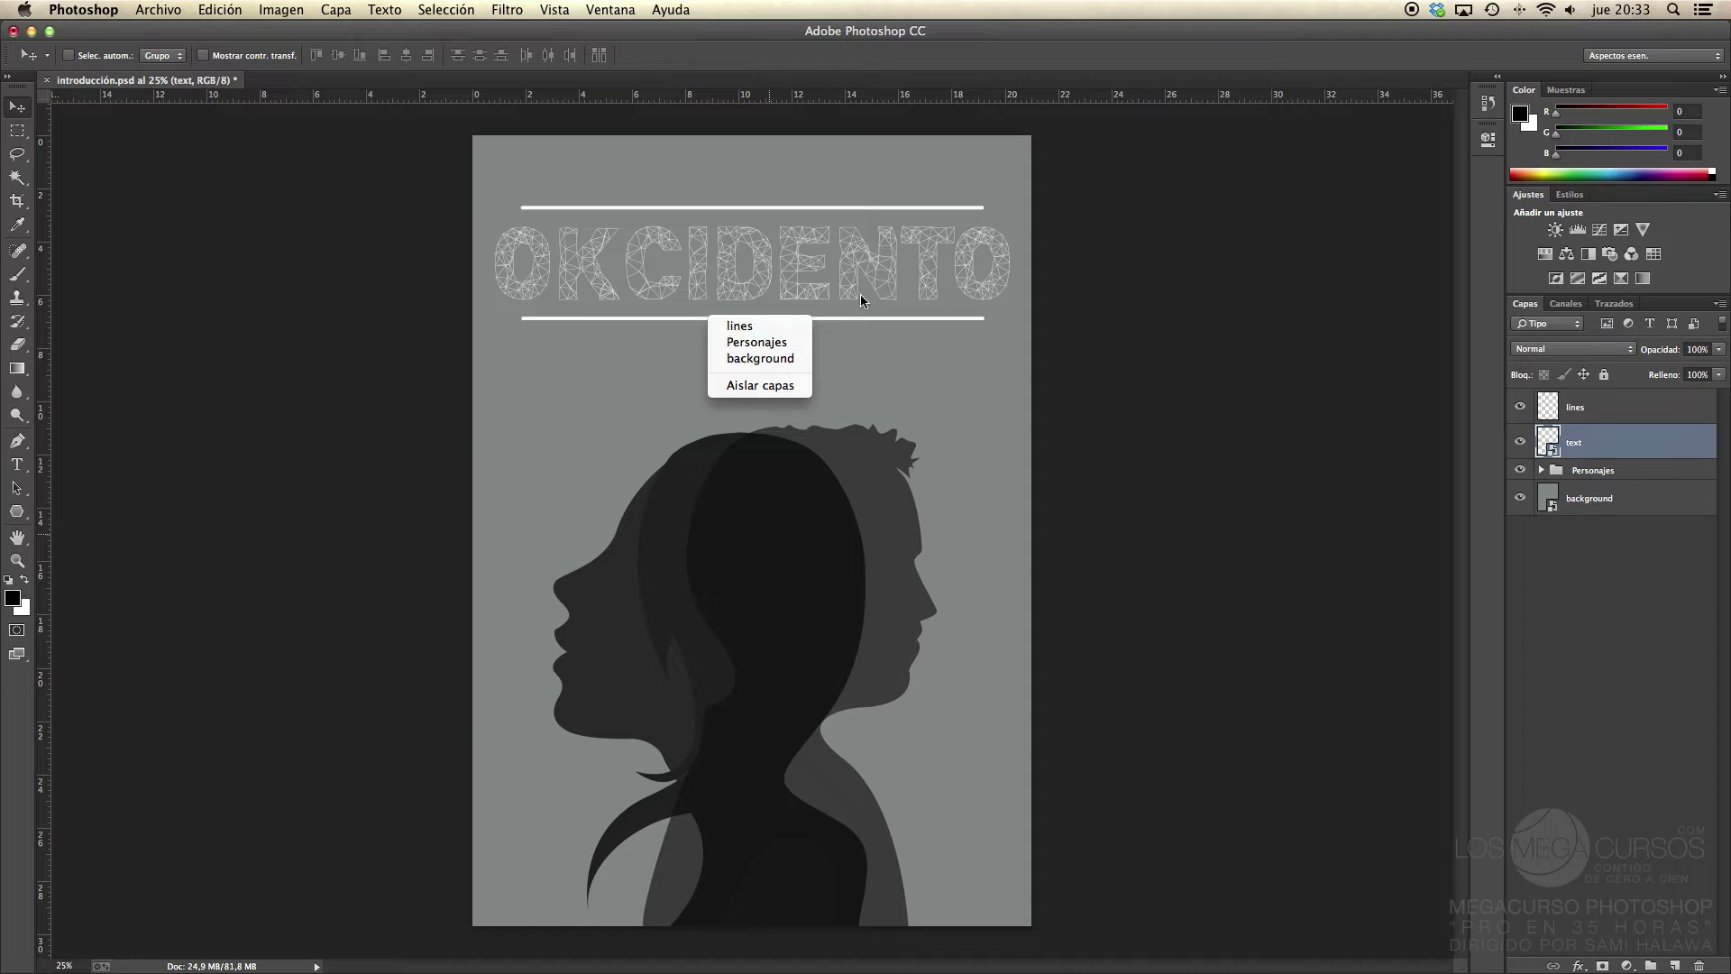
right_click(732, 269)
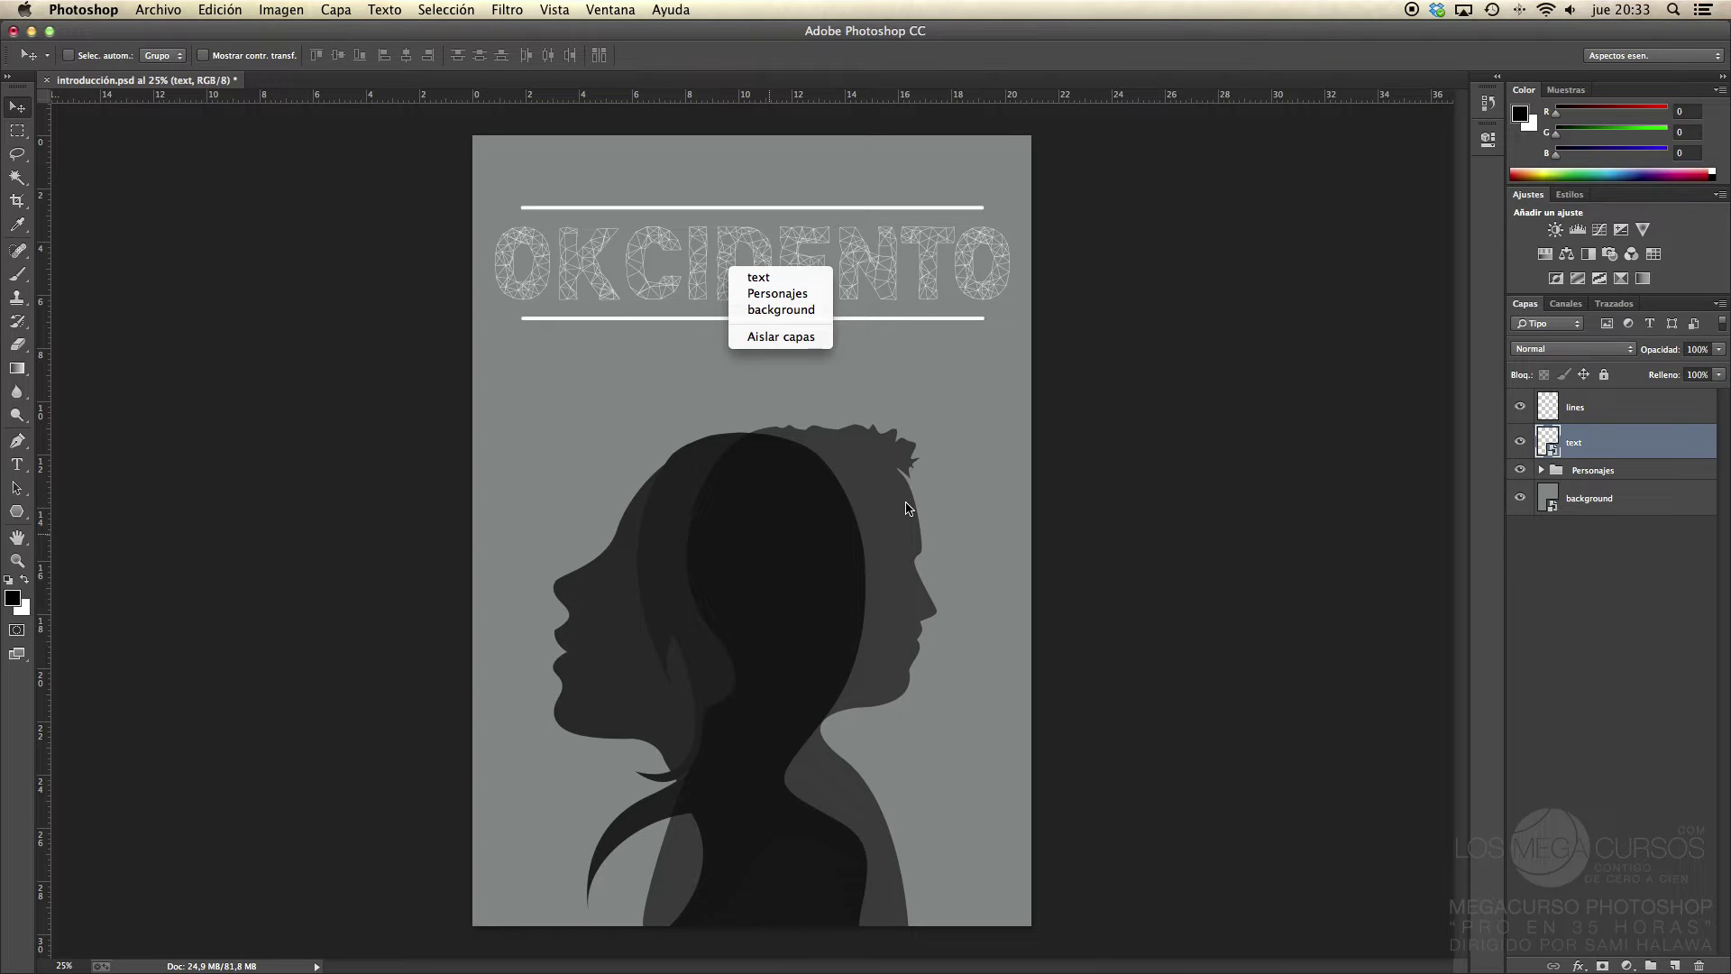
right_click(823, 523)
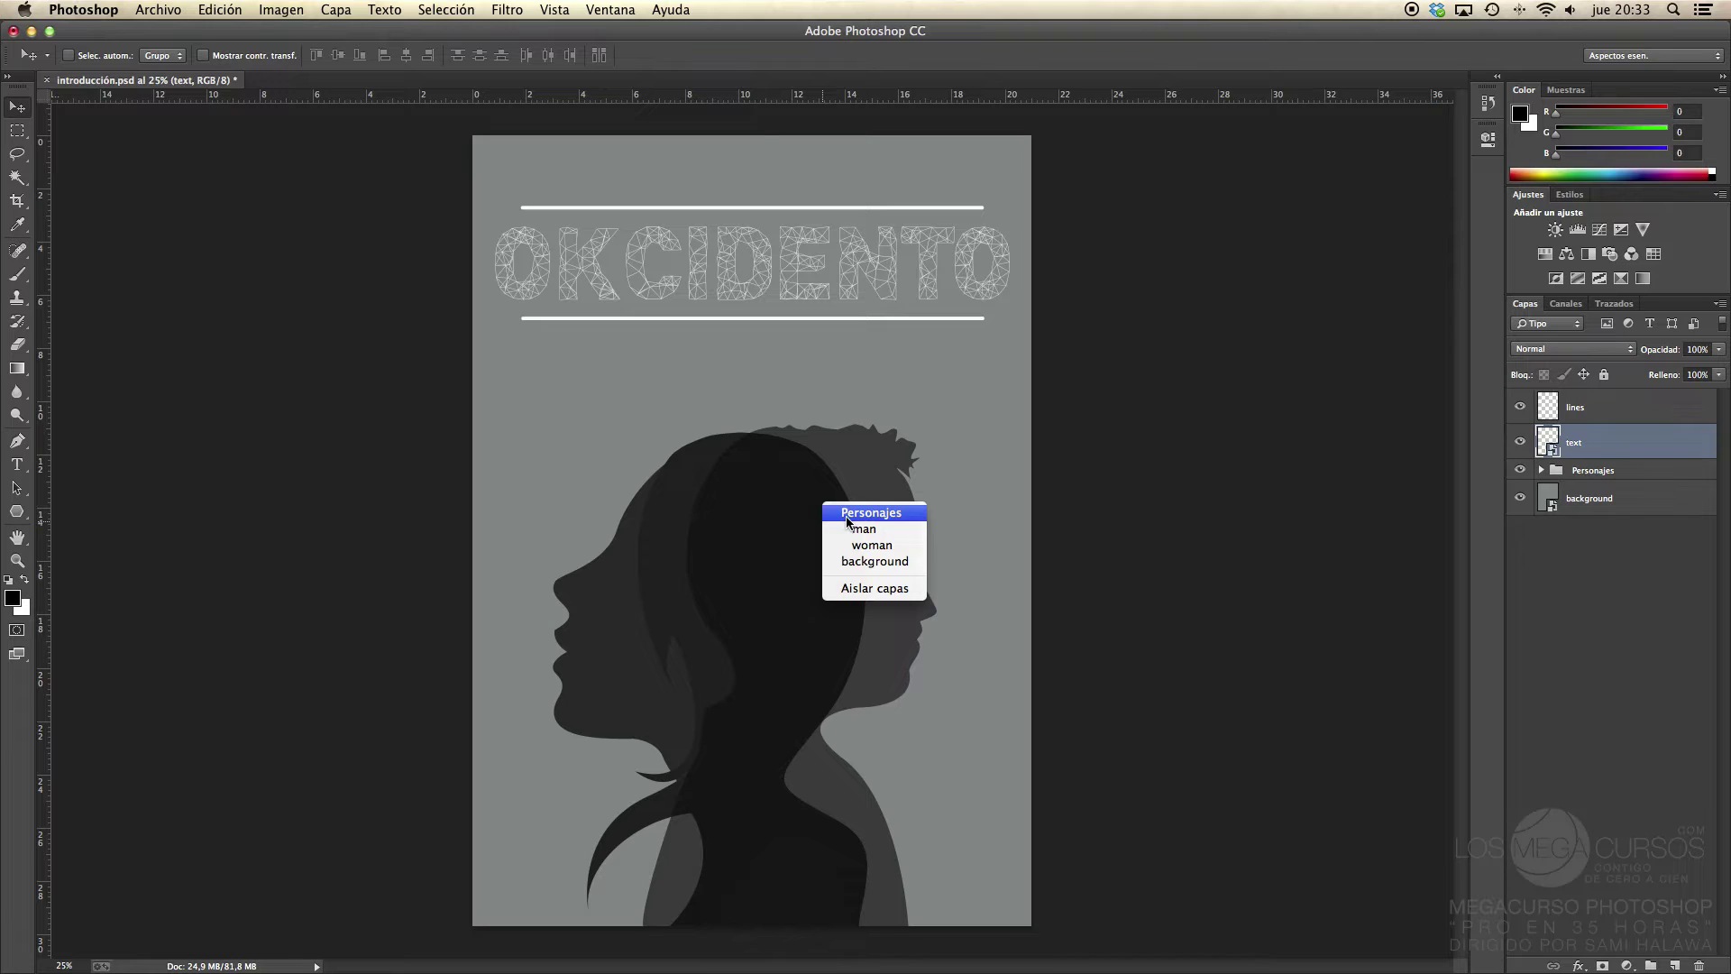
click(846, 514)
mouse_move(805, 568)
mouse_down()
mouse_move(804, 646)
mouse_move(796, 572)
mouse_up()
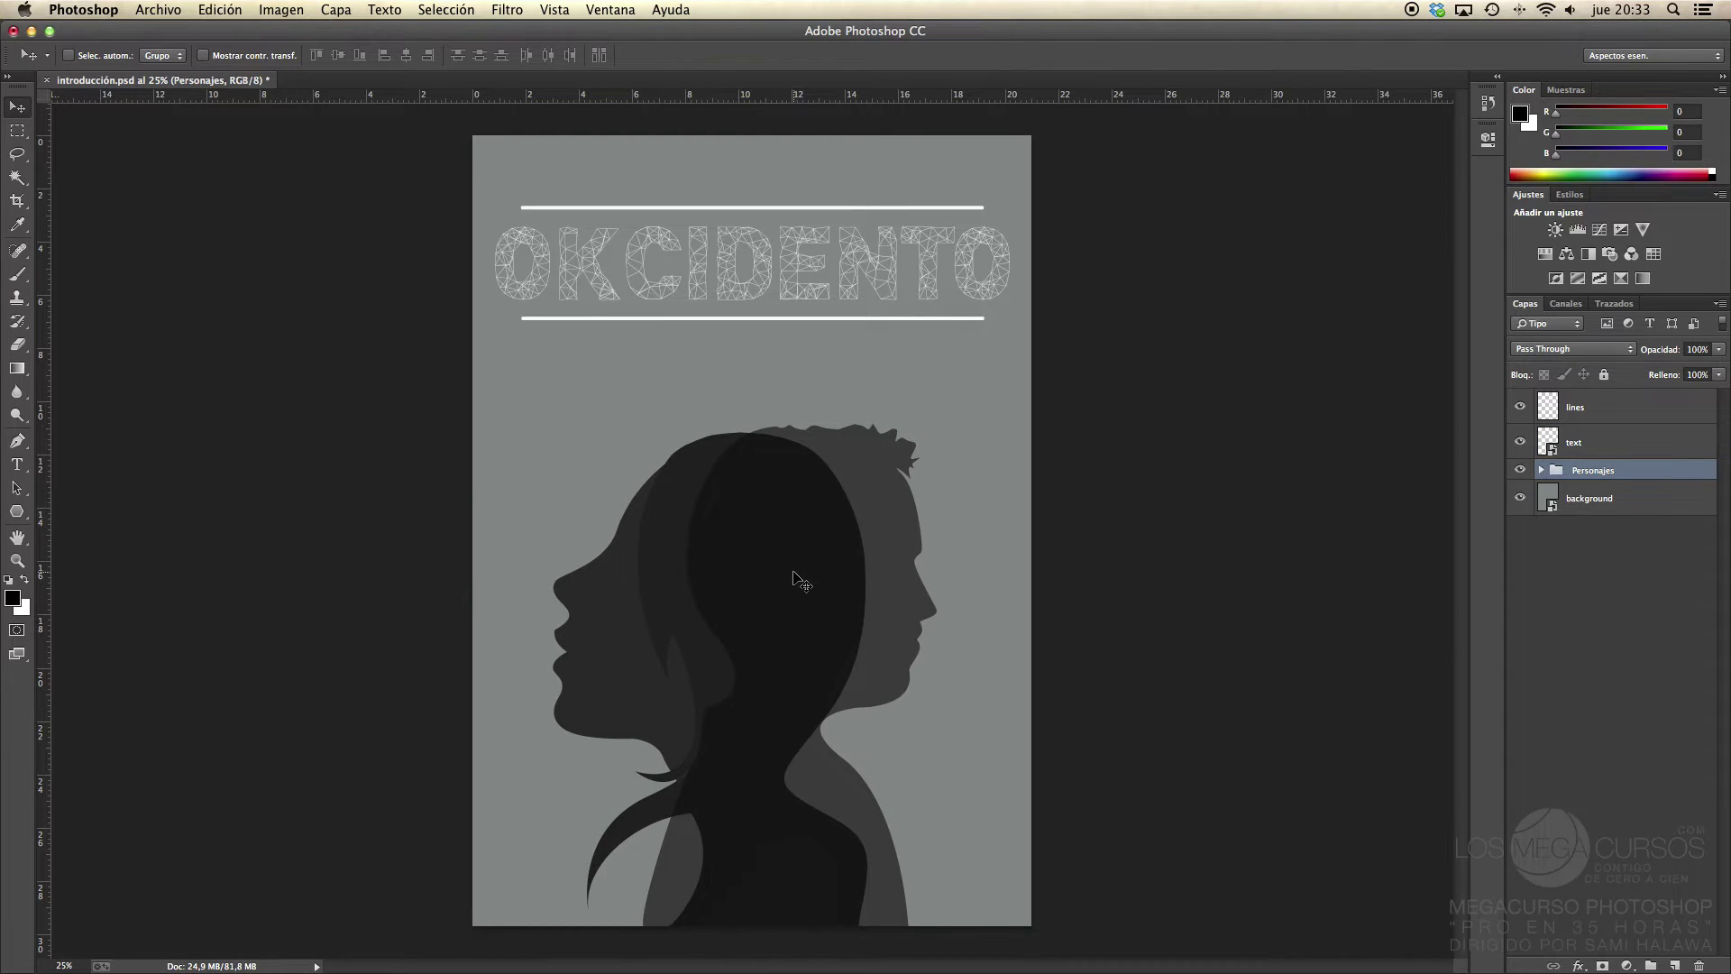
Step: Pick the man layer from the canvas layer list, test-move it, then clear the layer selection
right_click(792, 514)
click(831, 539)
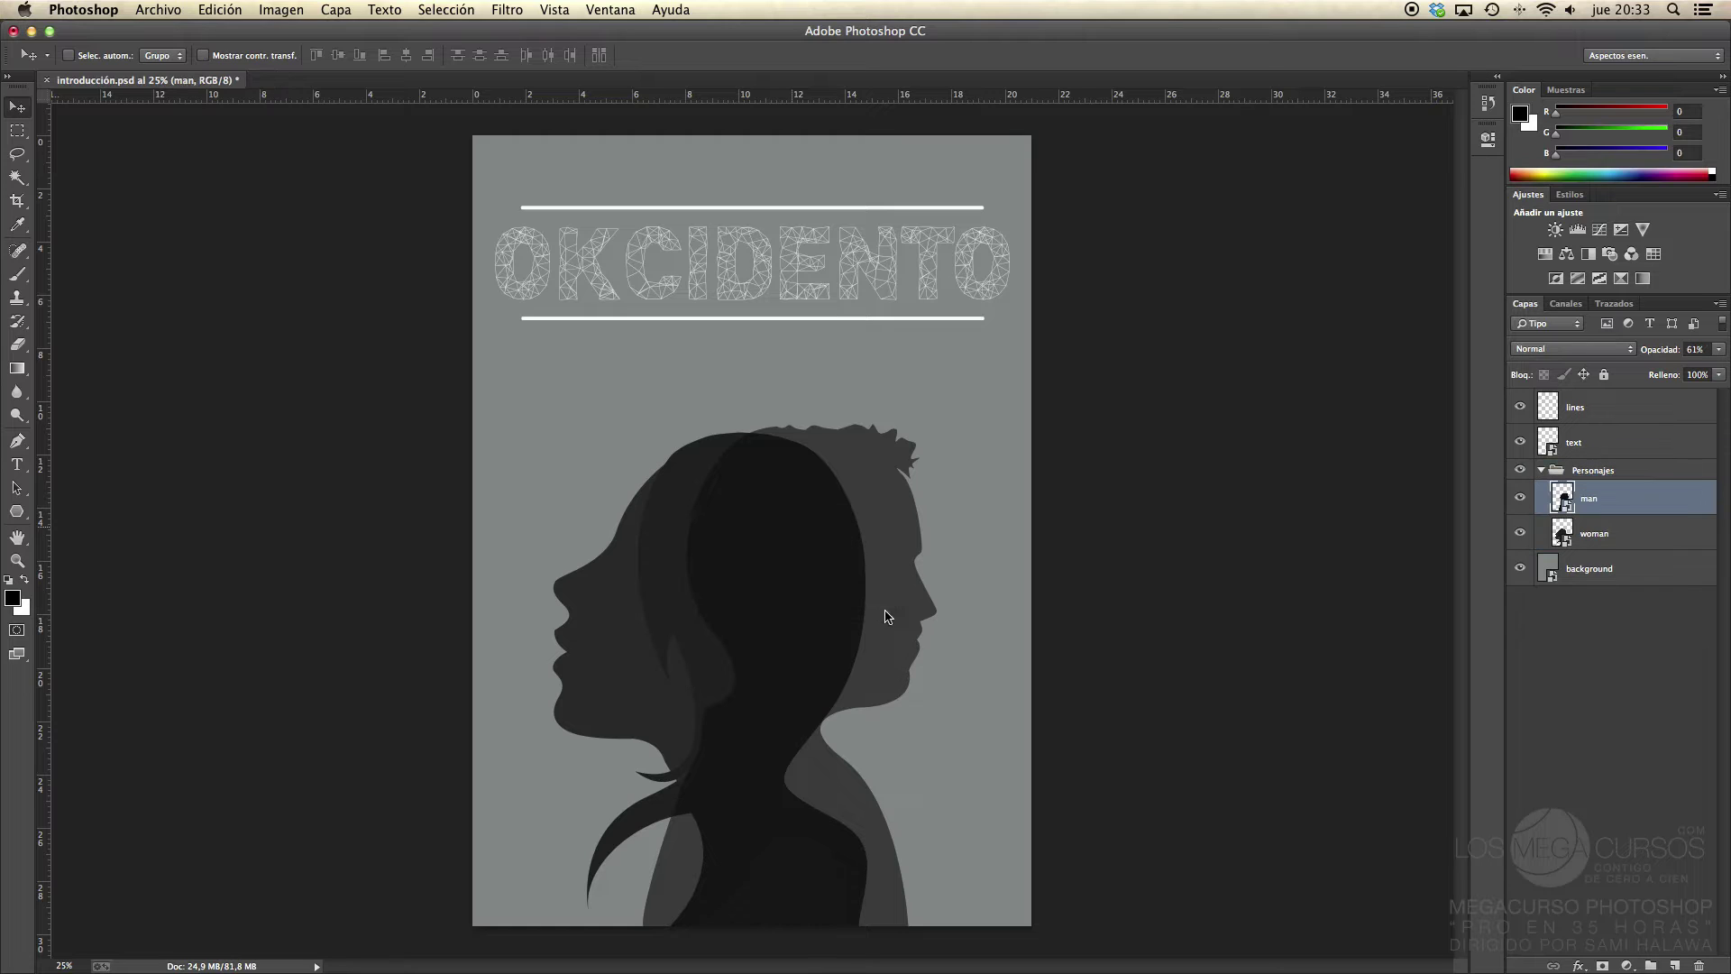
mouse_move(869, 593)
mouse_down()
mouse_move(914, 462)
mouse_move(889, 579)
mouse_up()
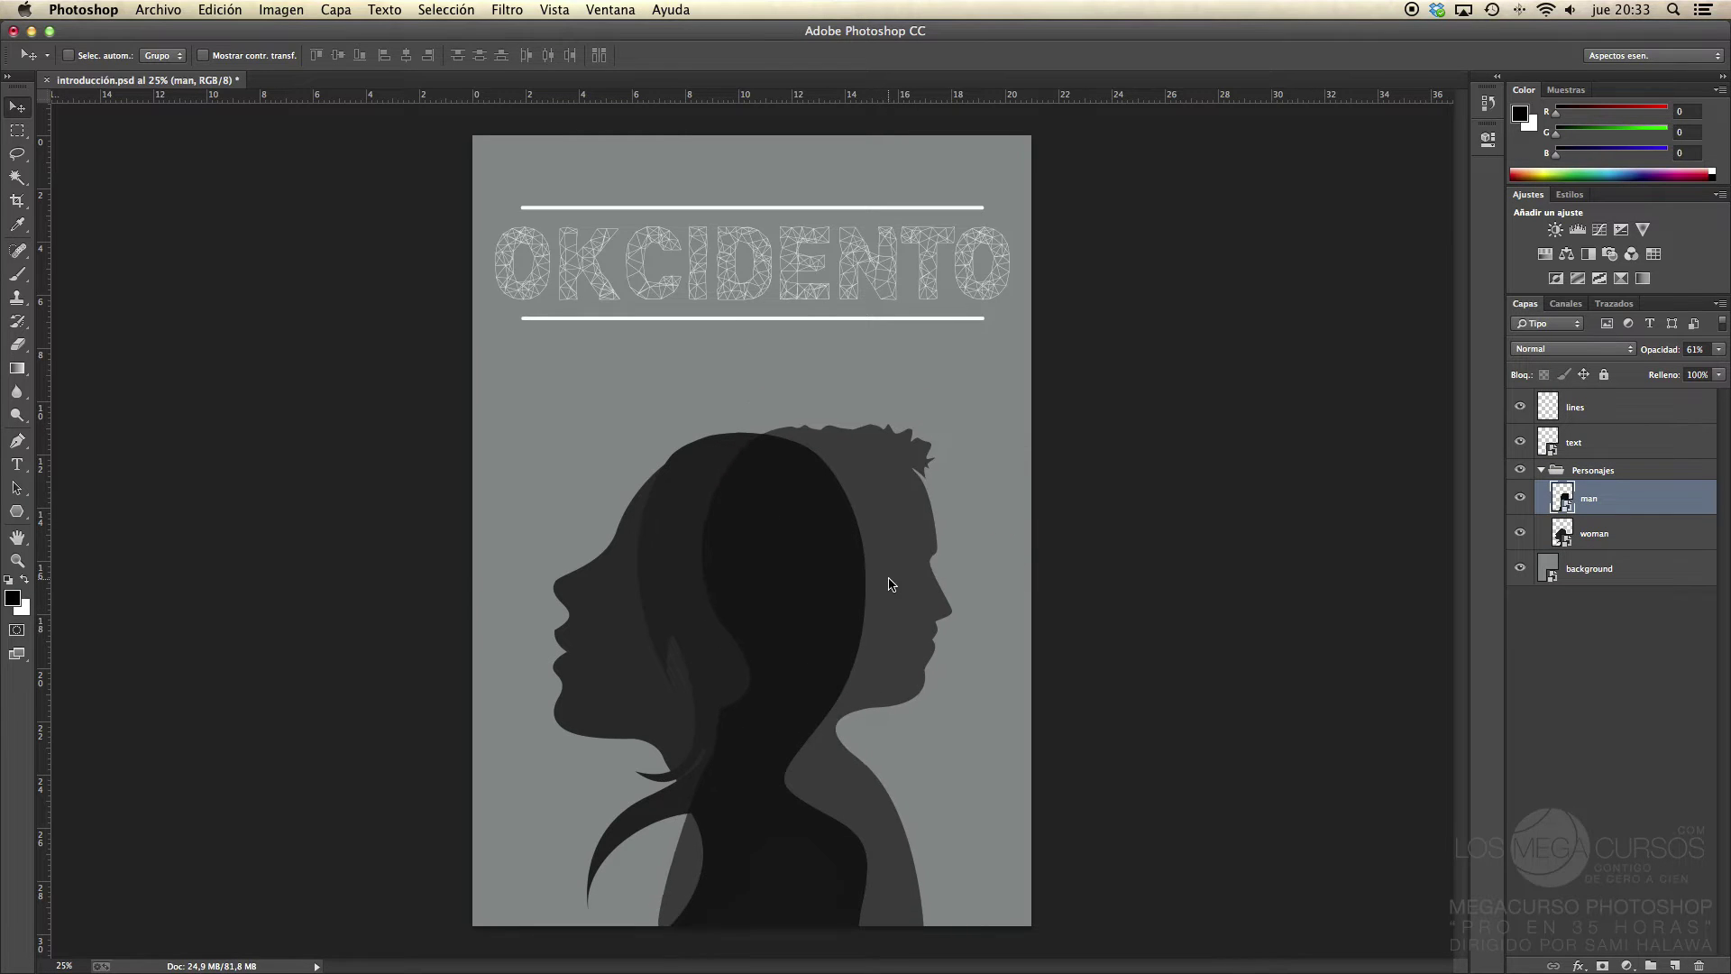
click(1541, 471)
click(1626, 602)
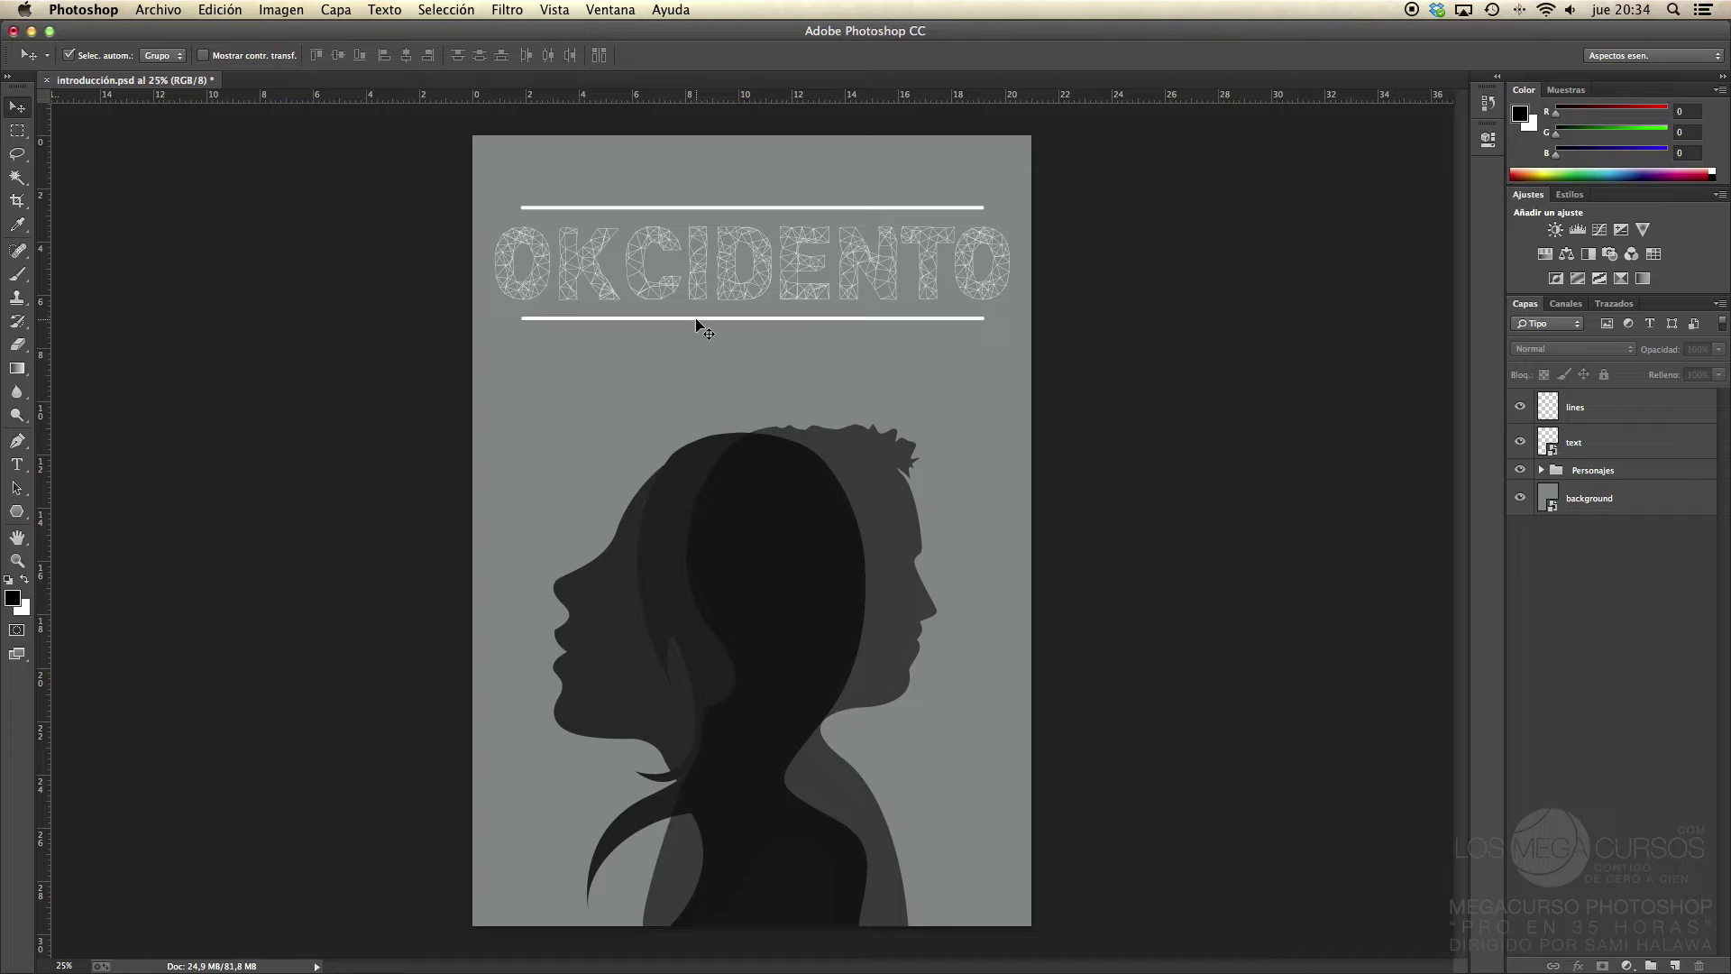
Step: Shift the lines and silhouettes left, undoing the background move and restoring the title
mouse_move(700, 324)
mouse_down()
mouse_move(639, 397)
mouse_move(781, 297)
mouse_move(800, 364)
mouse_move(692, 310)
mouse_move(688, 324)
mouse_up()
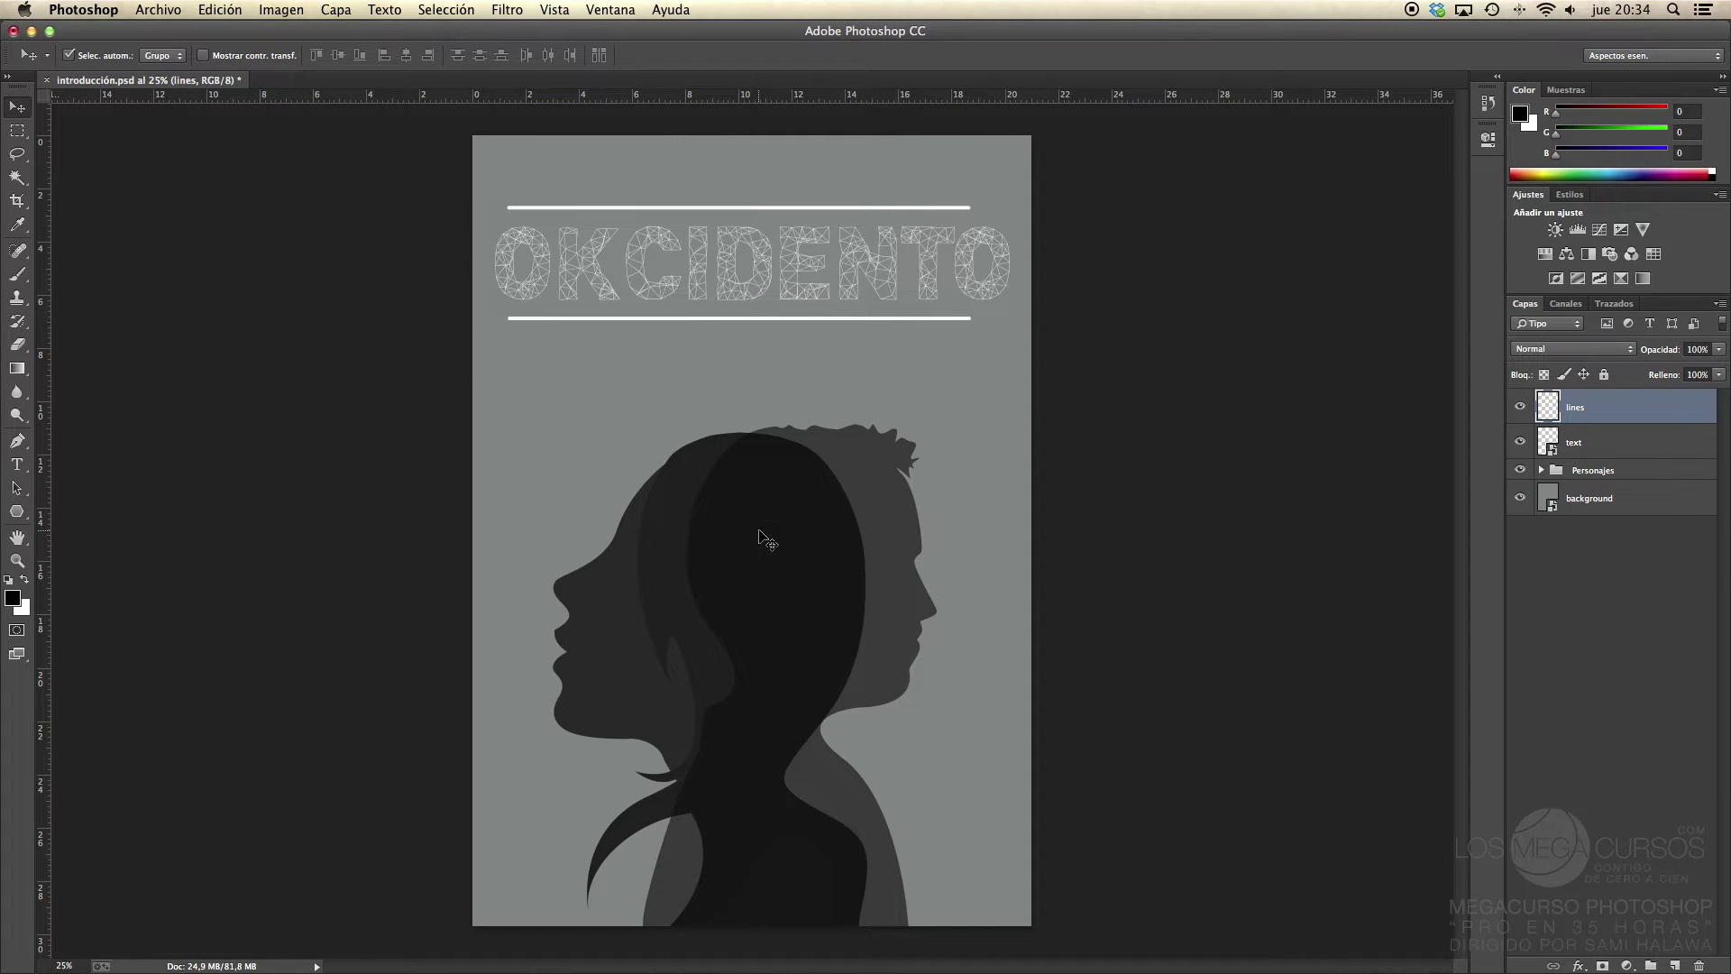
mouse_move(765, 541)
mouse_down()
mouse_move(878, 500)
mouse_move(747, 568)
mouse_move(746, 503)
mouse_move(749, 539)
mouse_up()
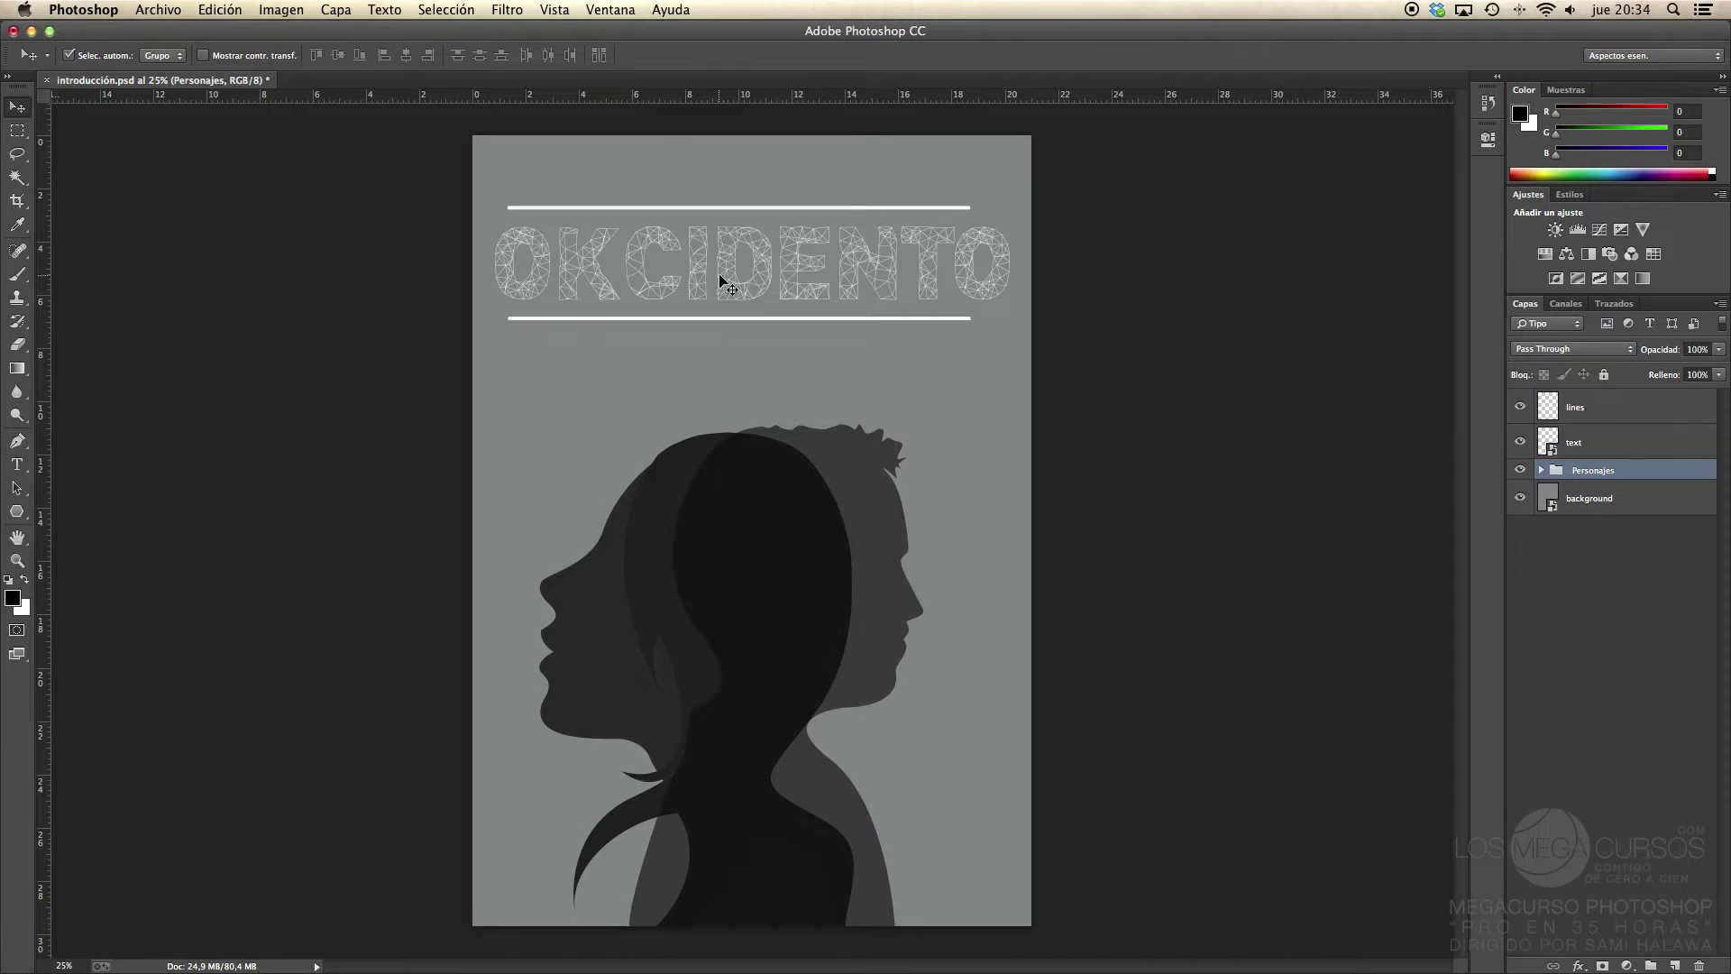
drag(721, 275, 727, 294)
key(super+z)
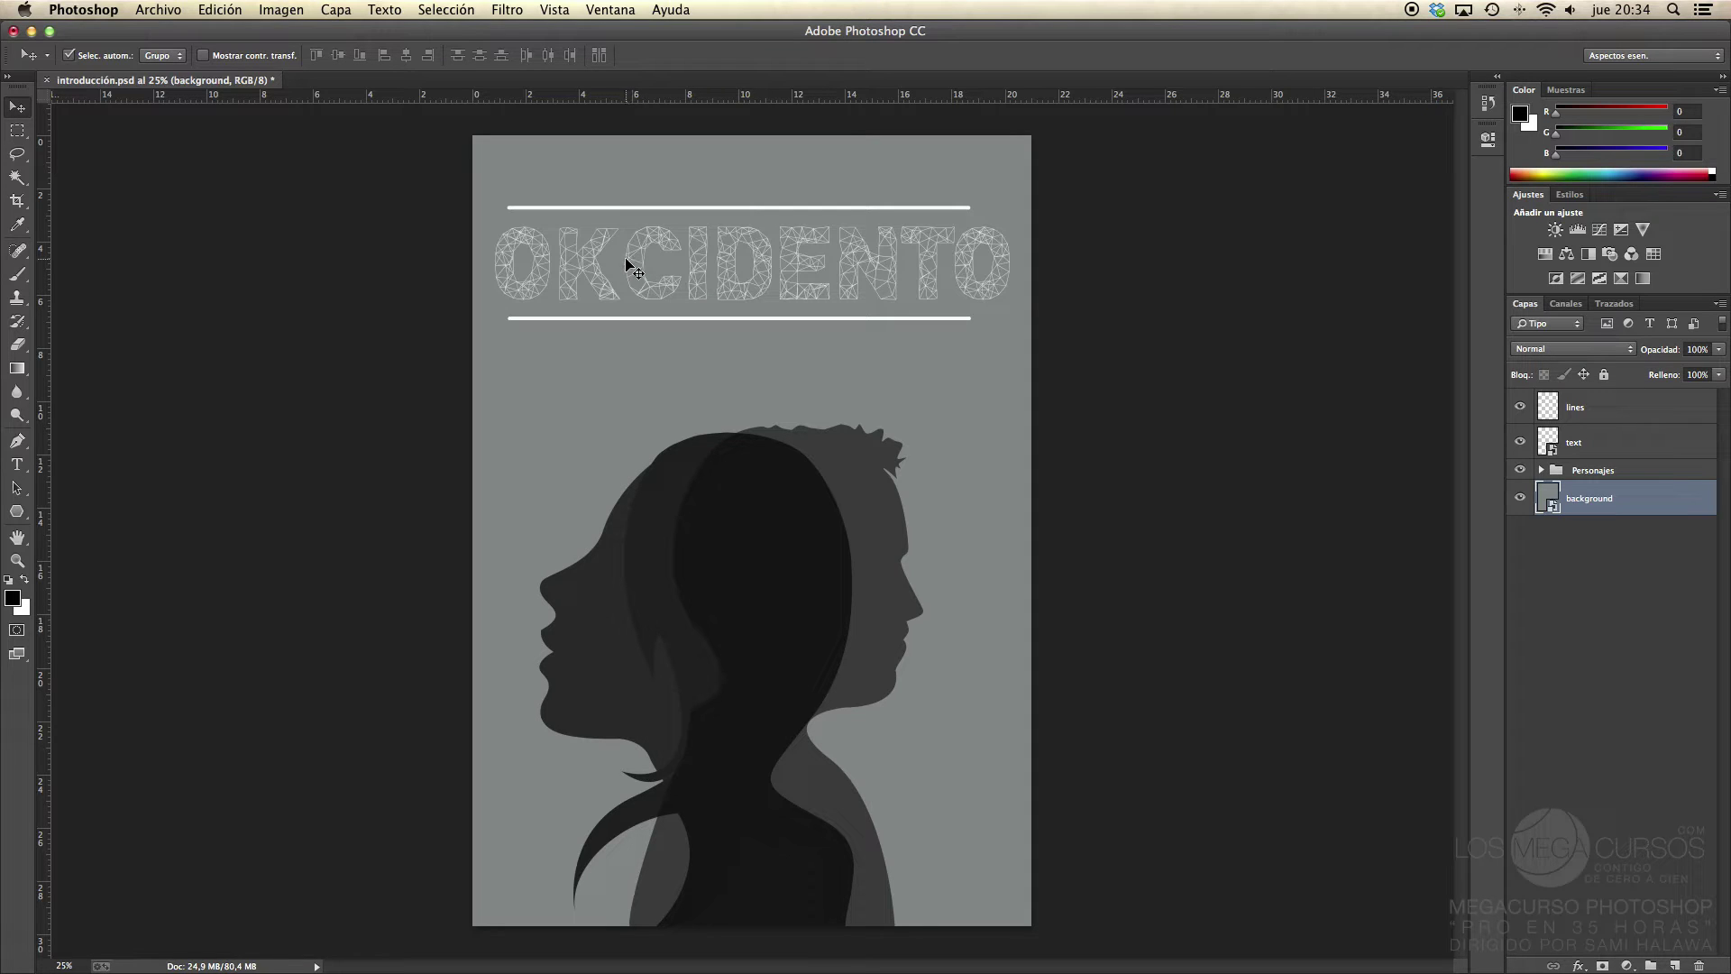
click(595, 264)
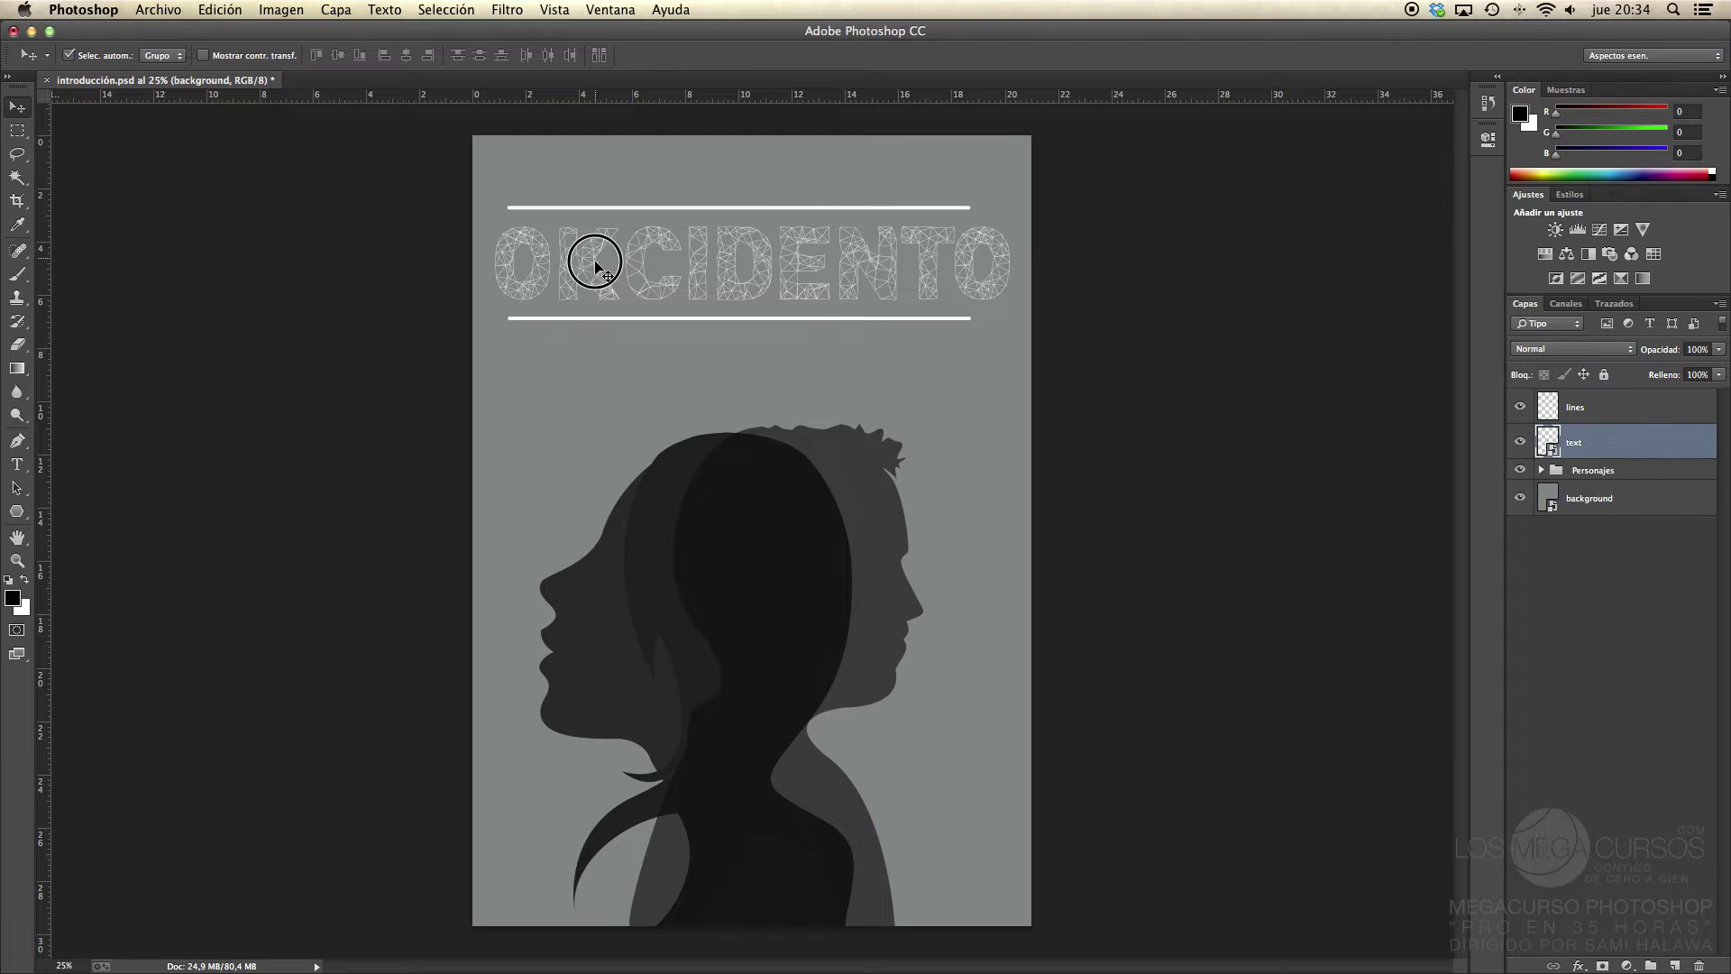
mouse_move(595, 264)
mouse_down()
mouse_move(623, 243)
mouse_move(597, 258)
mouse_move(553, 241)
mouse_move(572, 278)
mouse_move(603, 258)
mouse_up()
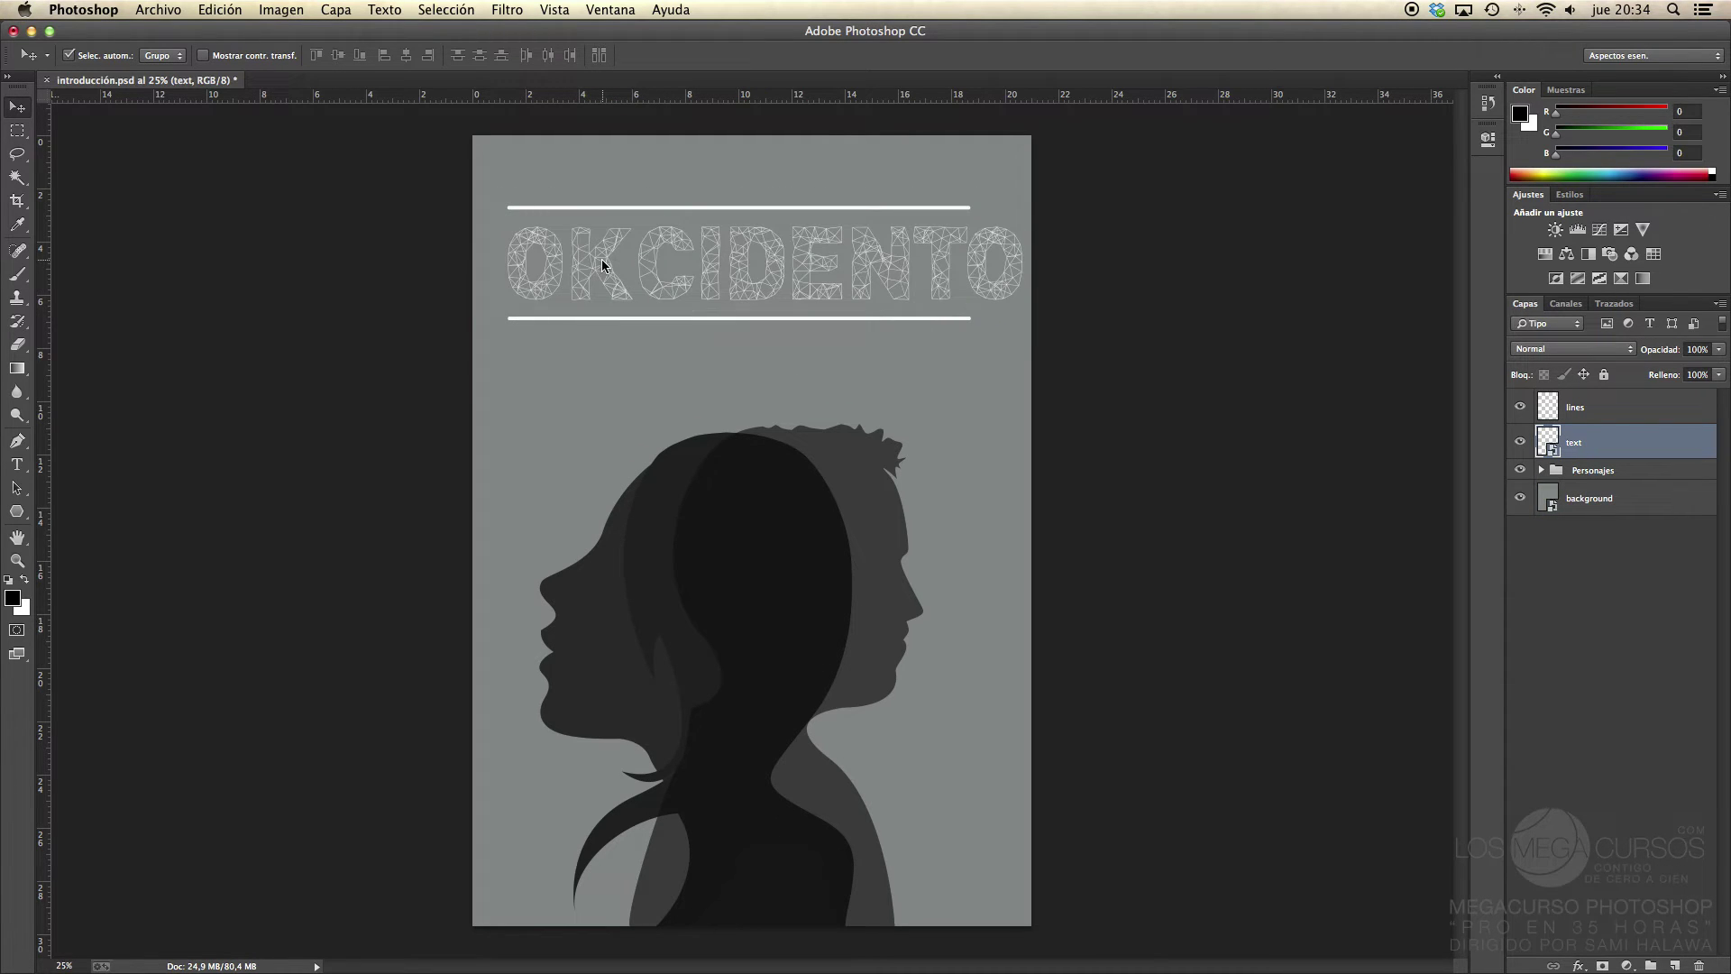
key(shift+Left)
key(shift+Left)
key(shift+Left)
key(shift+Left)
key(shift+Left)
key(shift+Left)
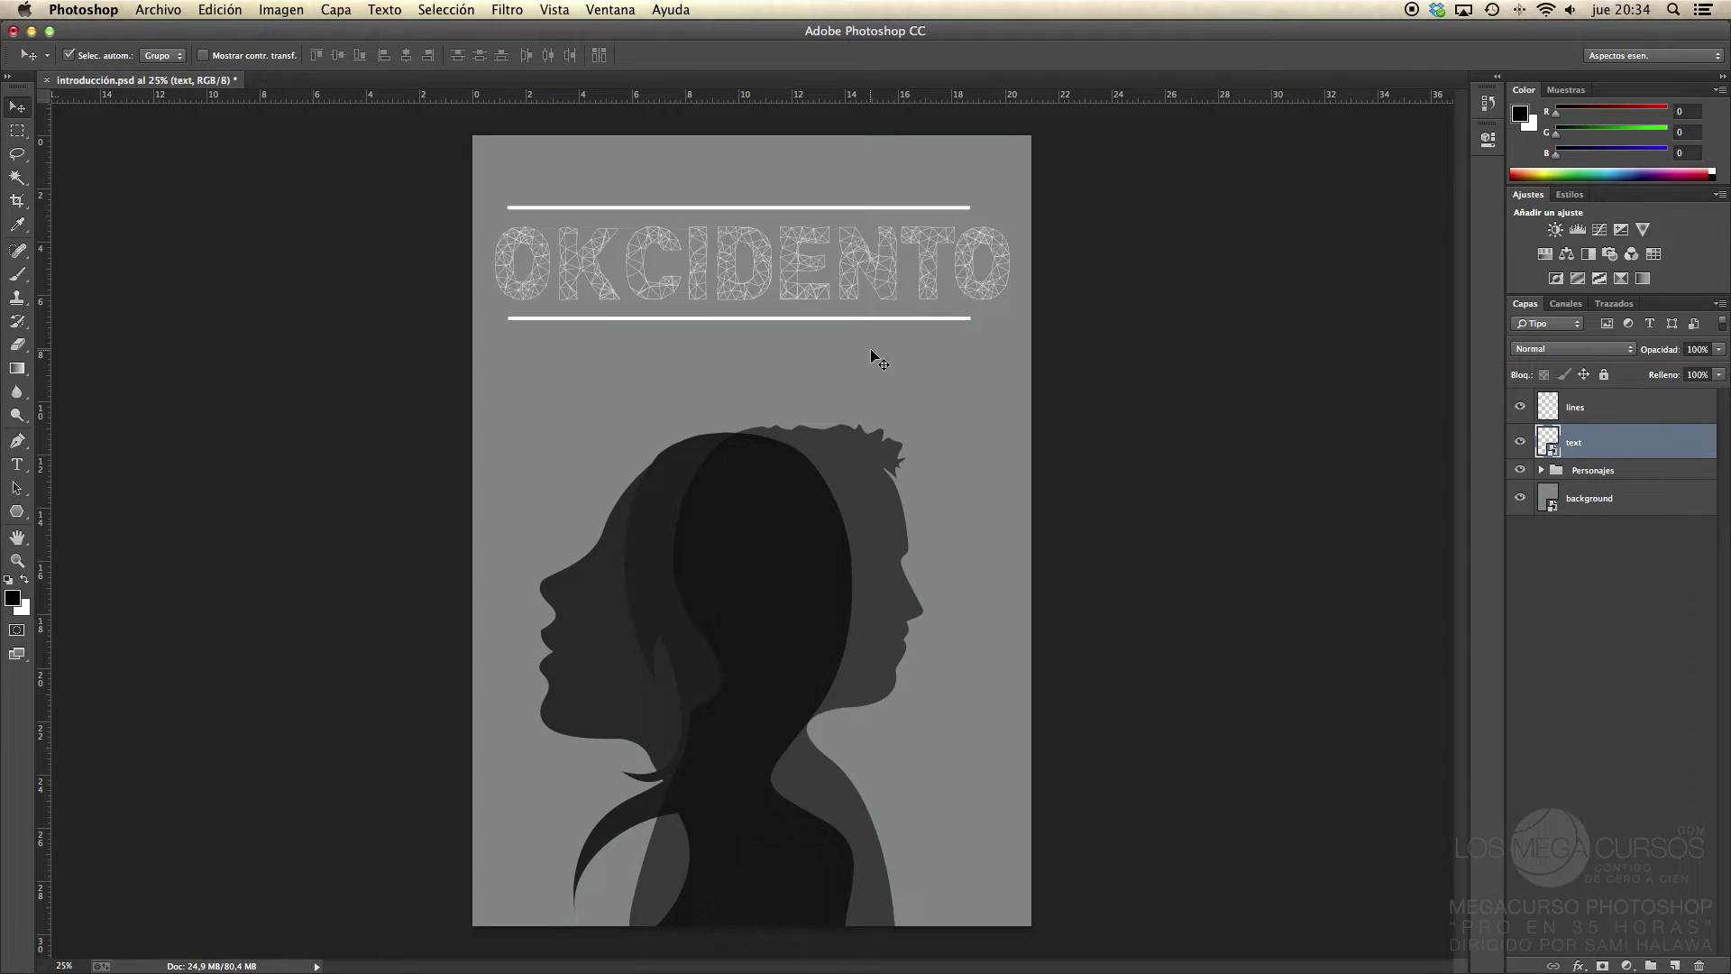
Step: Try moving the silhouettes left and right, undoing each move
mouse_move(857, 522)
mouse_down()
mouse_move(1086, 568)
mouse_move(750, 441)
mouse_move(852, 512)
mouse_up()
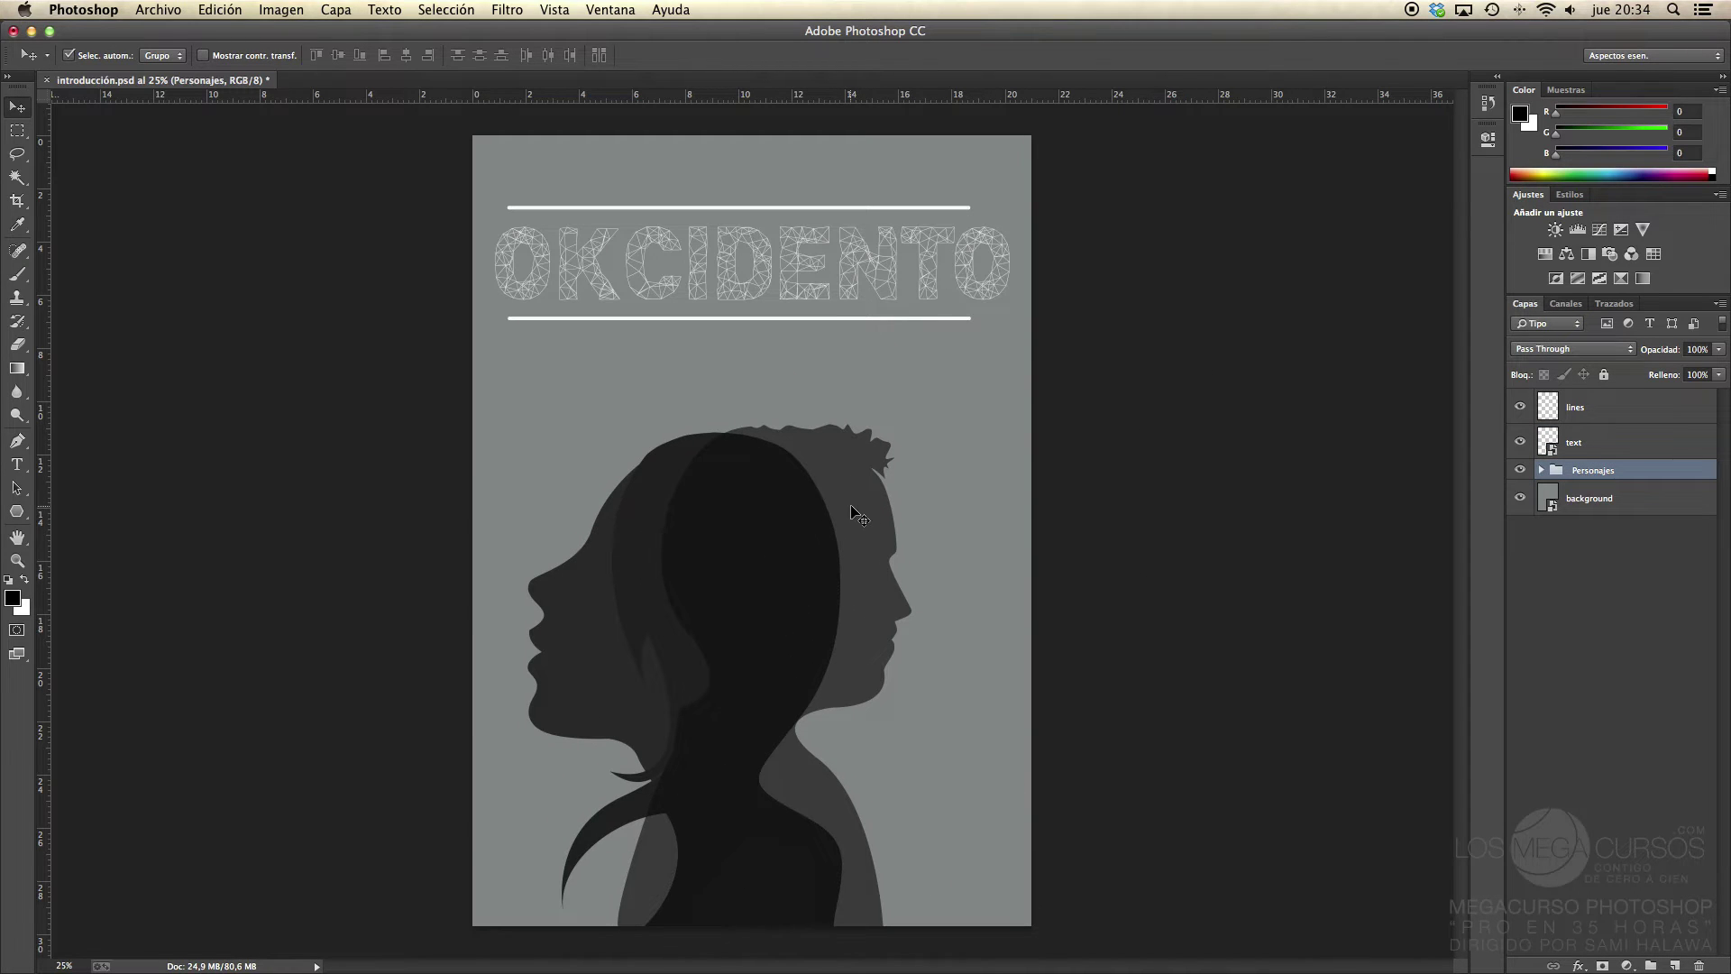
key(super+z)
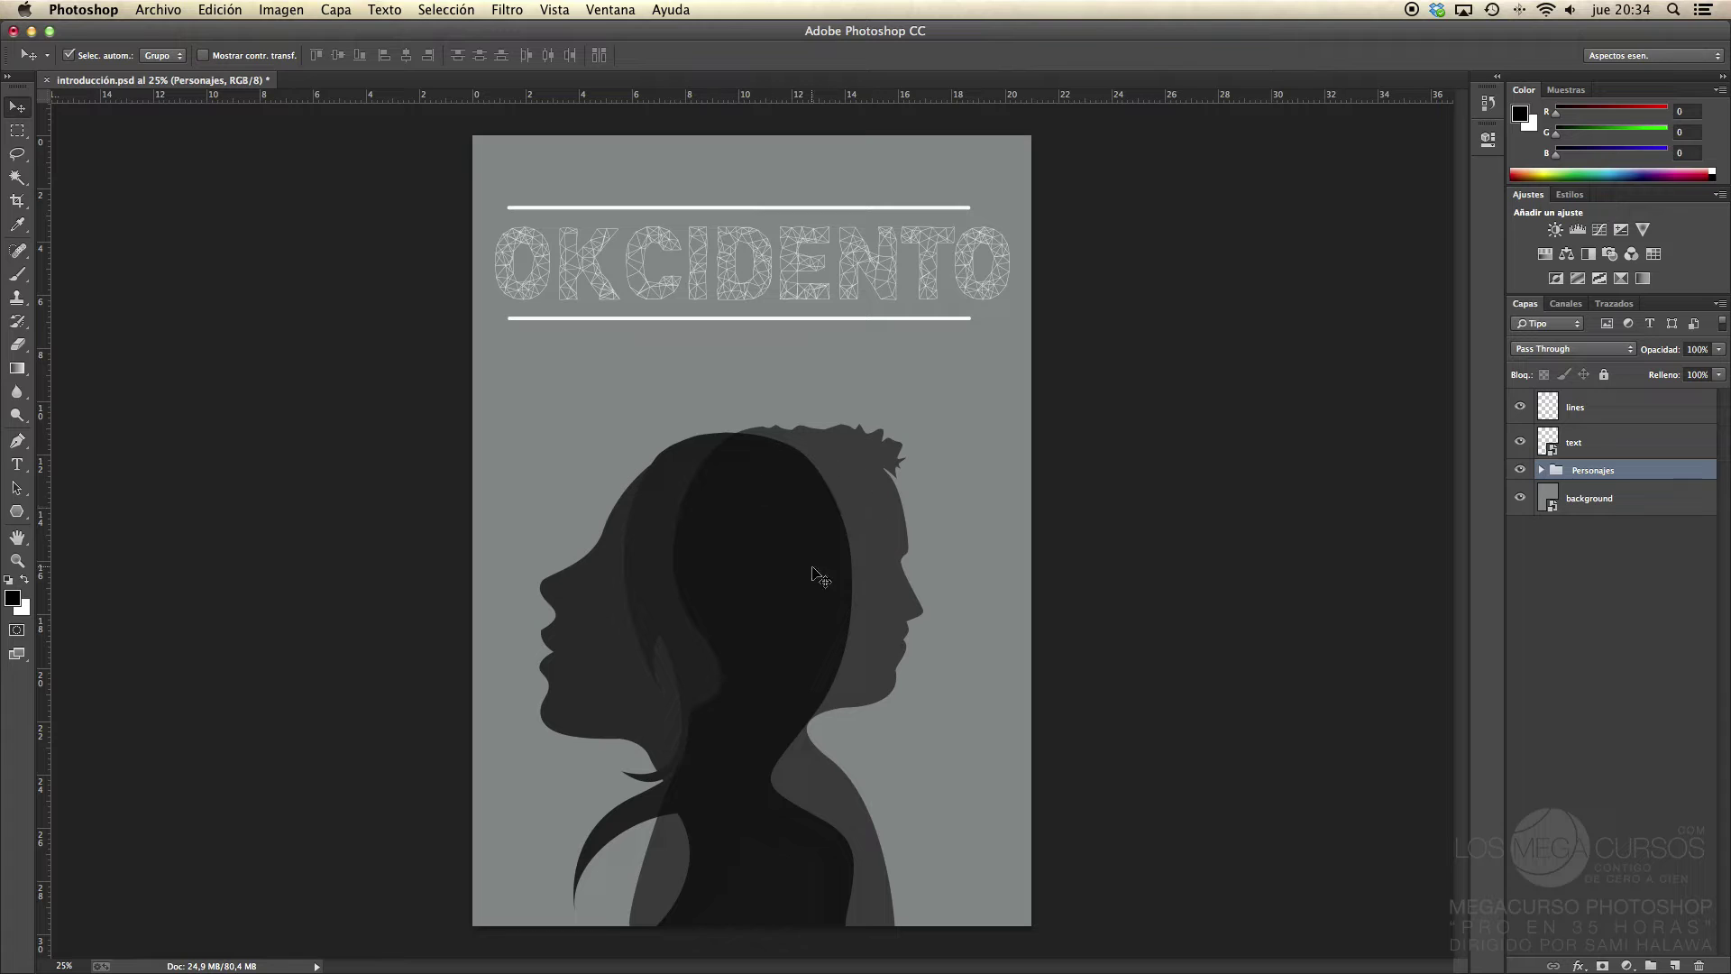
mouse_move(896, 502)
mouse_down()
mouse_move(920, 502)
mouse_move(882, 501)
mouse_up()
key(super+z)
Step: Set auto-select to Capa and test-drag the man and woman silhouettes, then undo
click(177, 59)
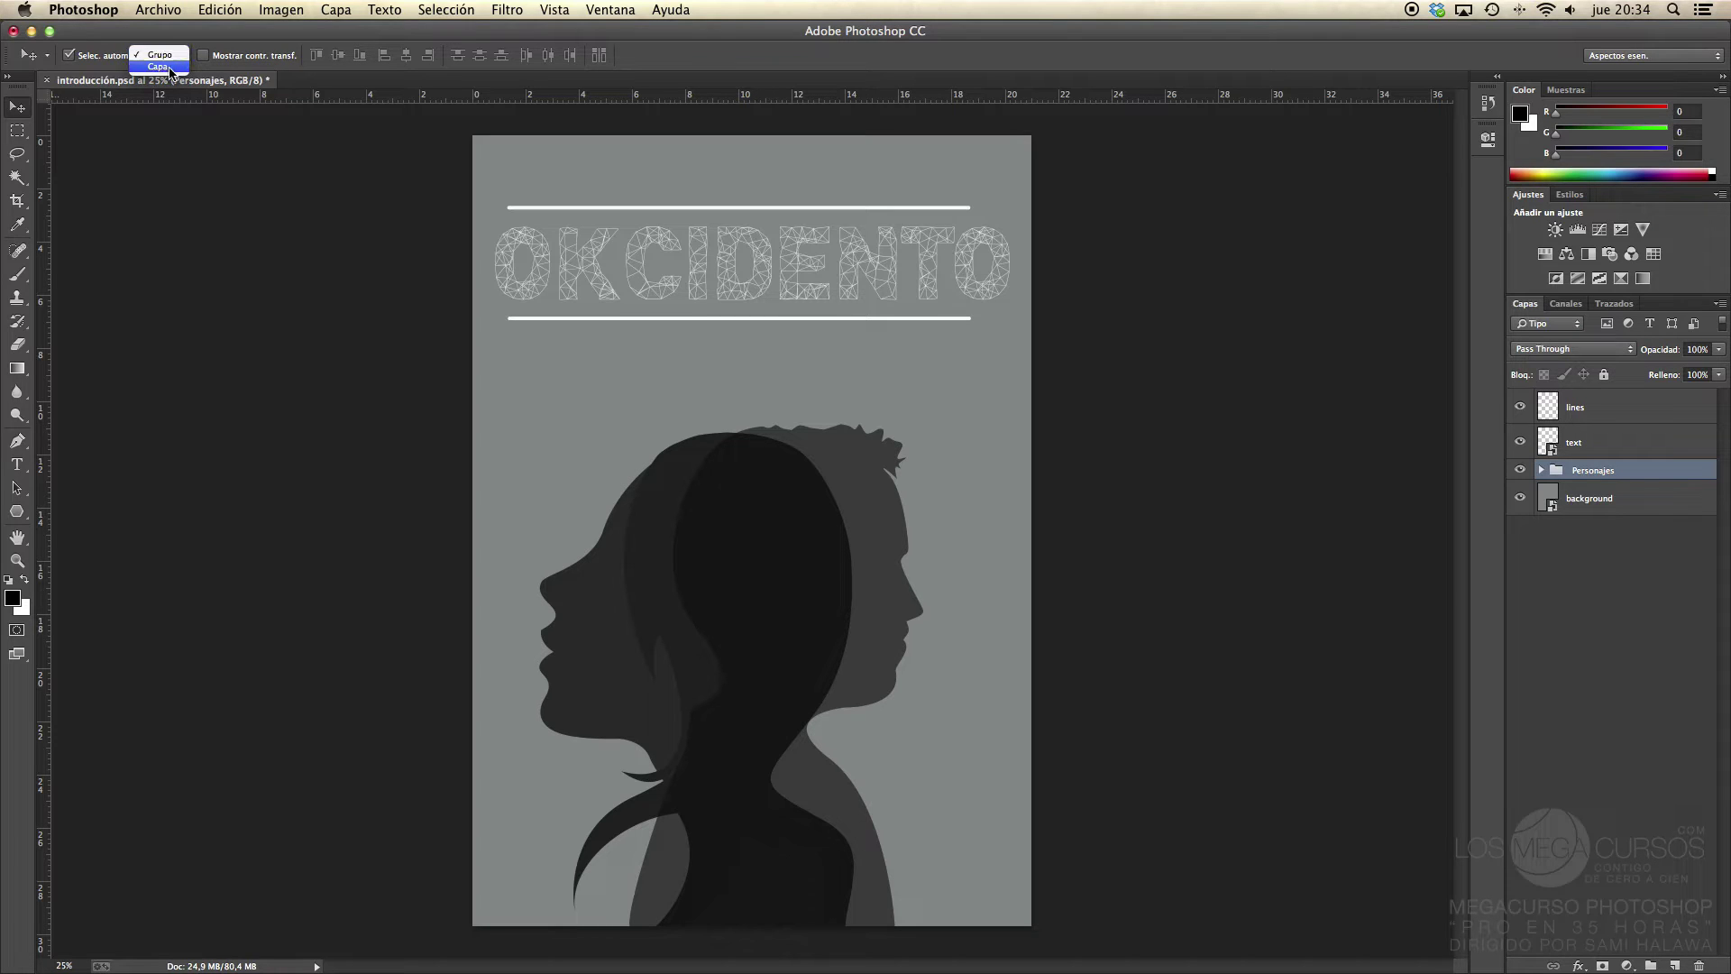
click(167, 67)
drag(888, 565, 968, 496)
drag(696, 552, 577, 386)
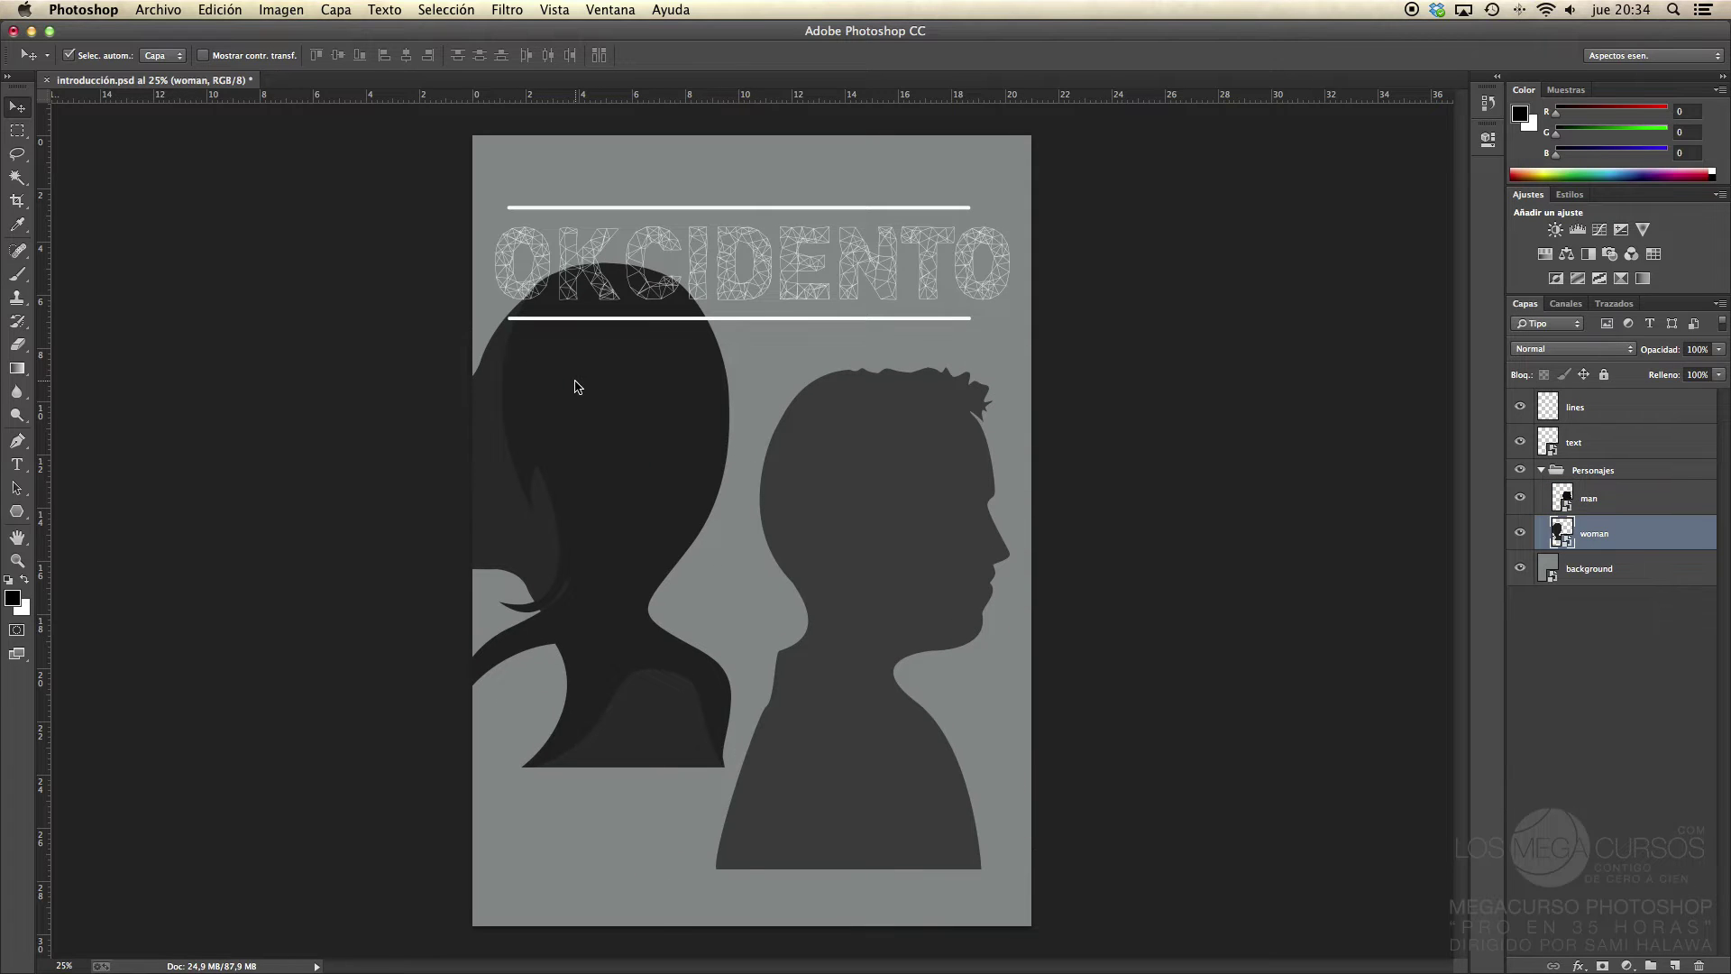
key(super+alt+z)
key(super+alt+z)
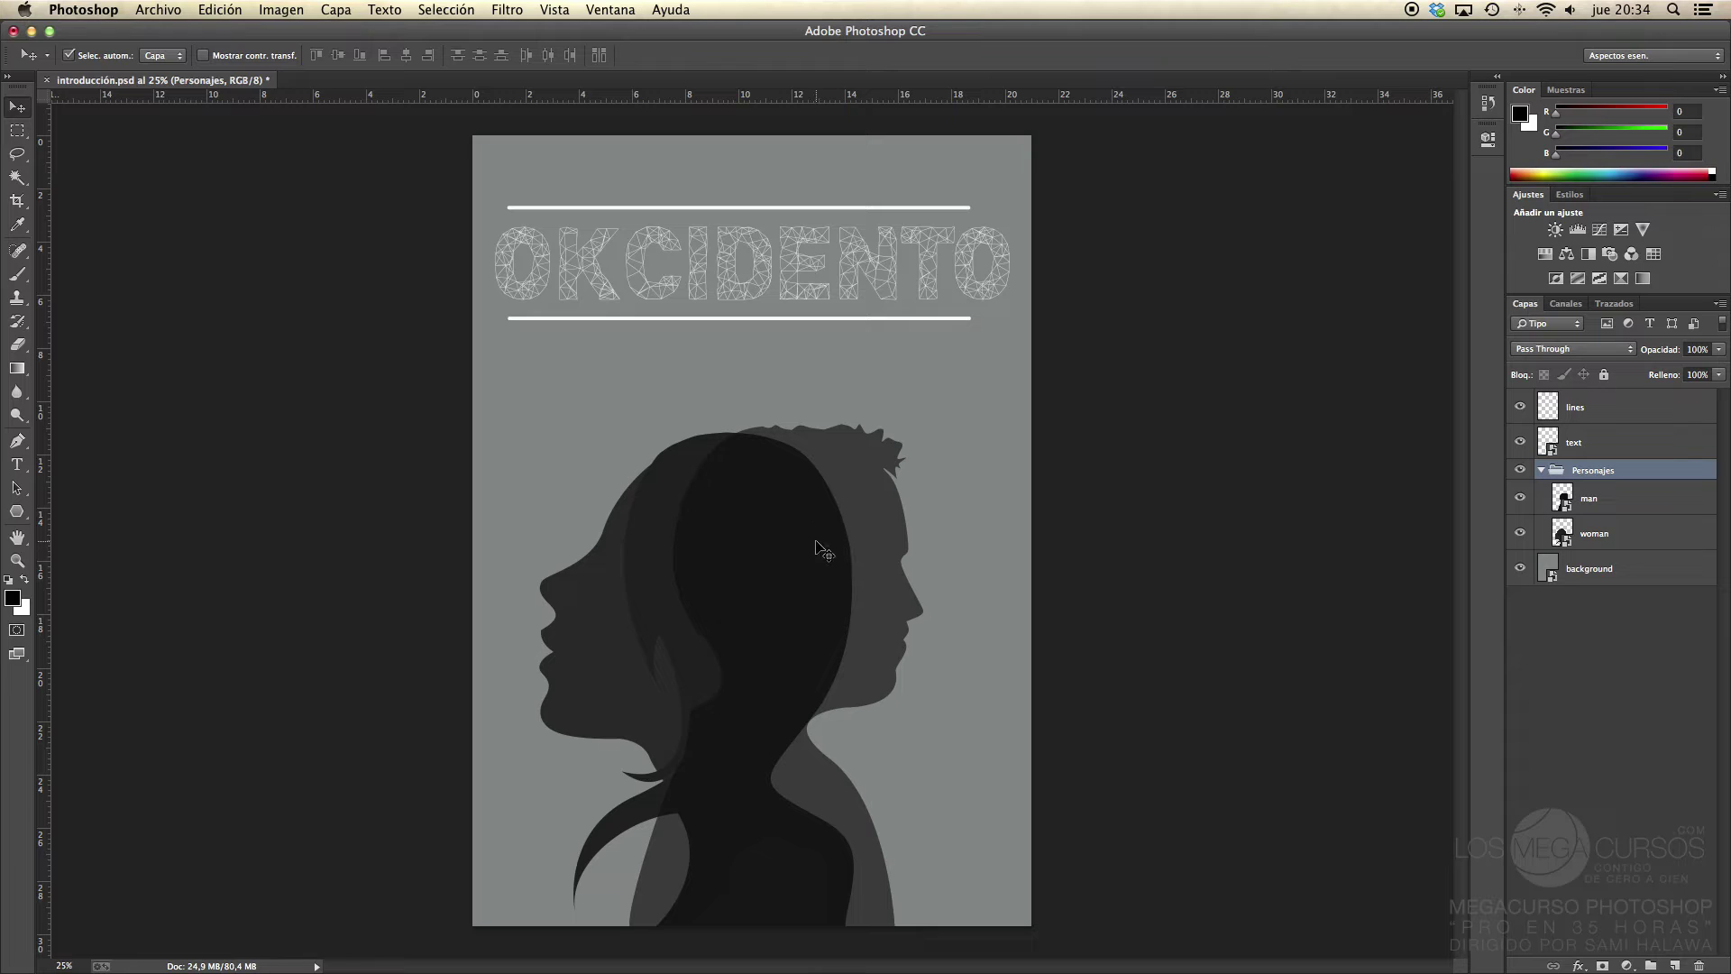
Step: Drag the silhouettes again, then undo back to the original silhouette and line positions
drag(879, 564, 1055, 417)
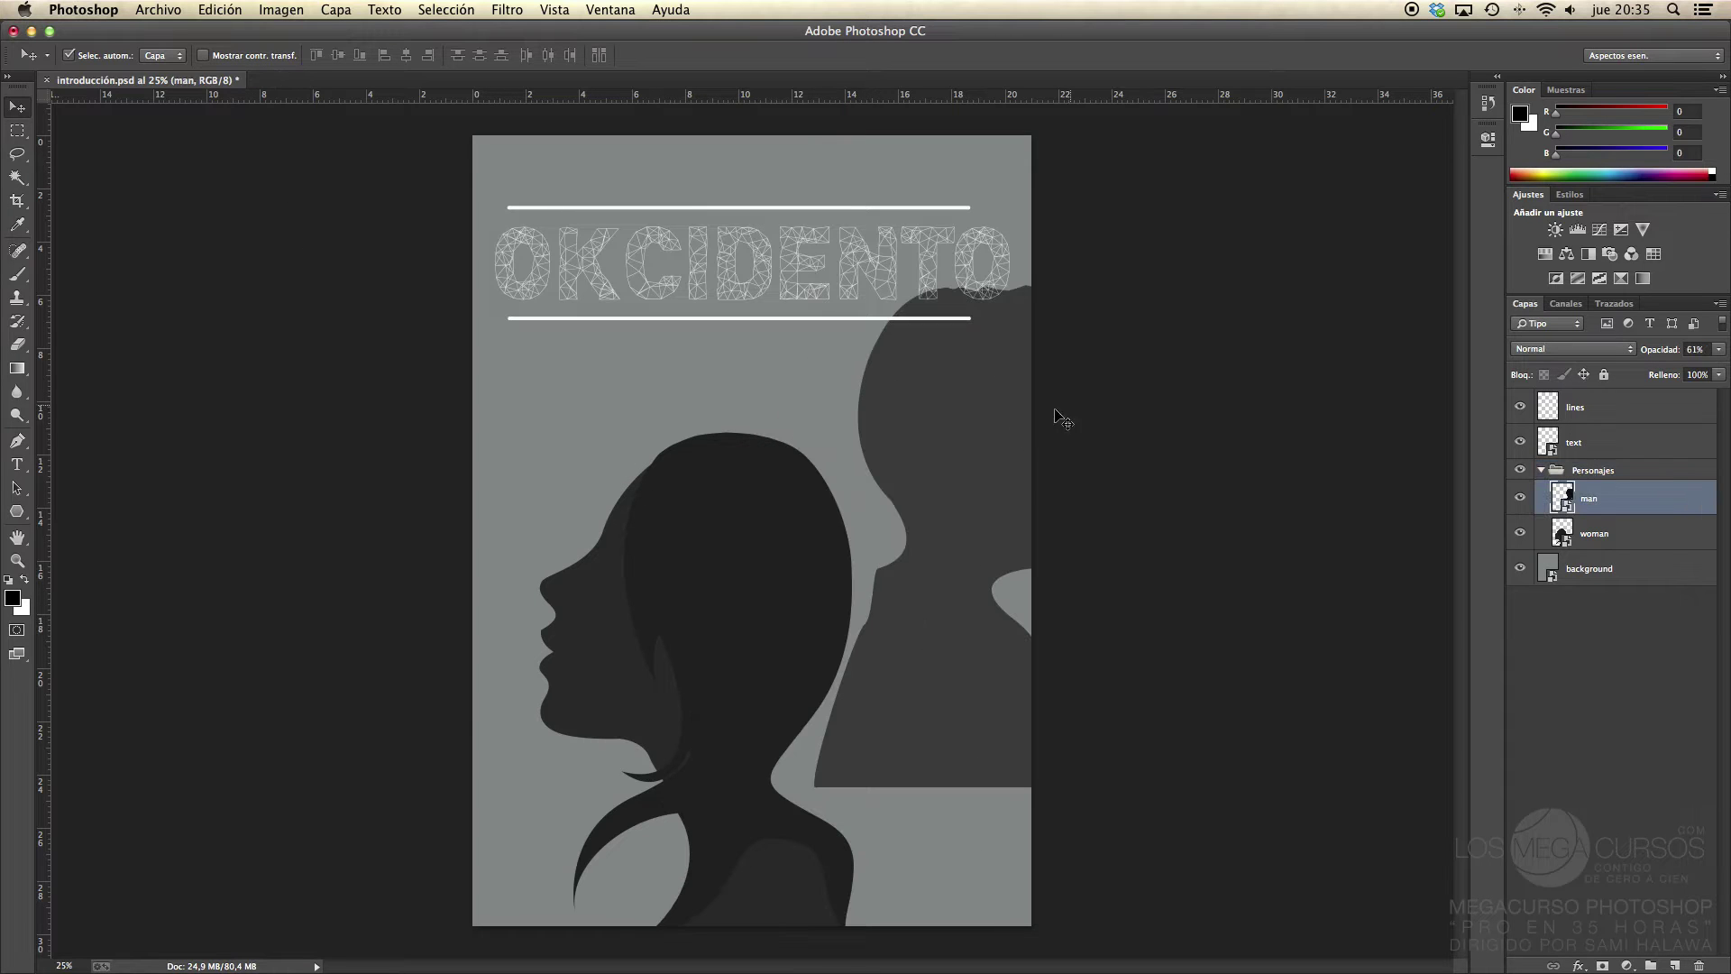
drag(775, 581, 560, 342)
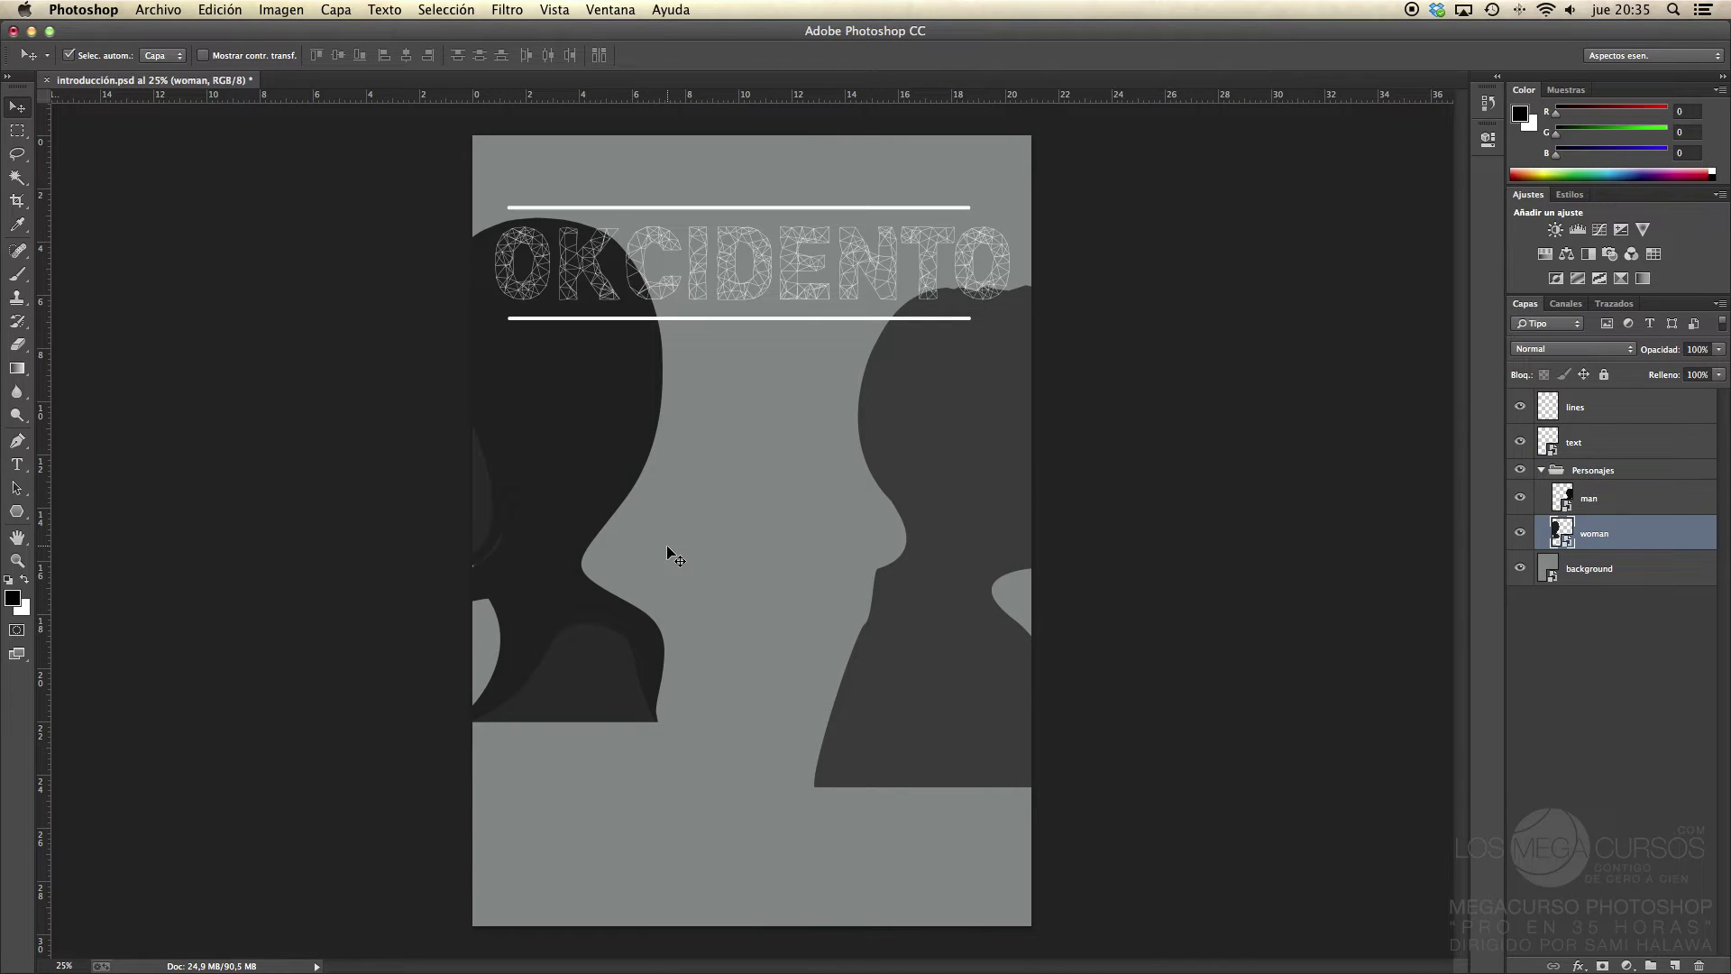
key(super+z)
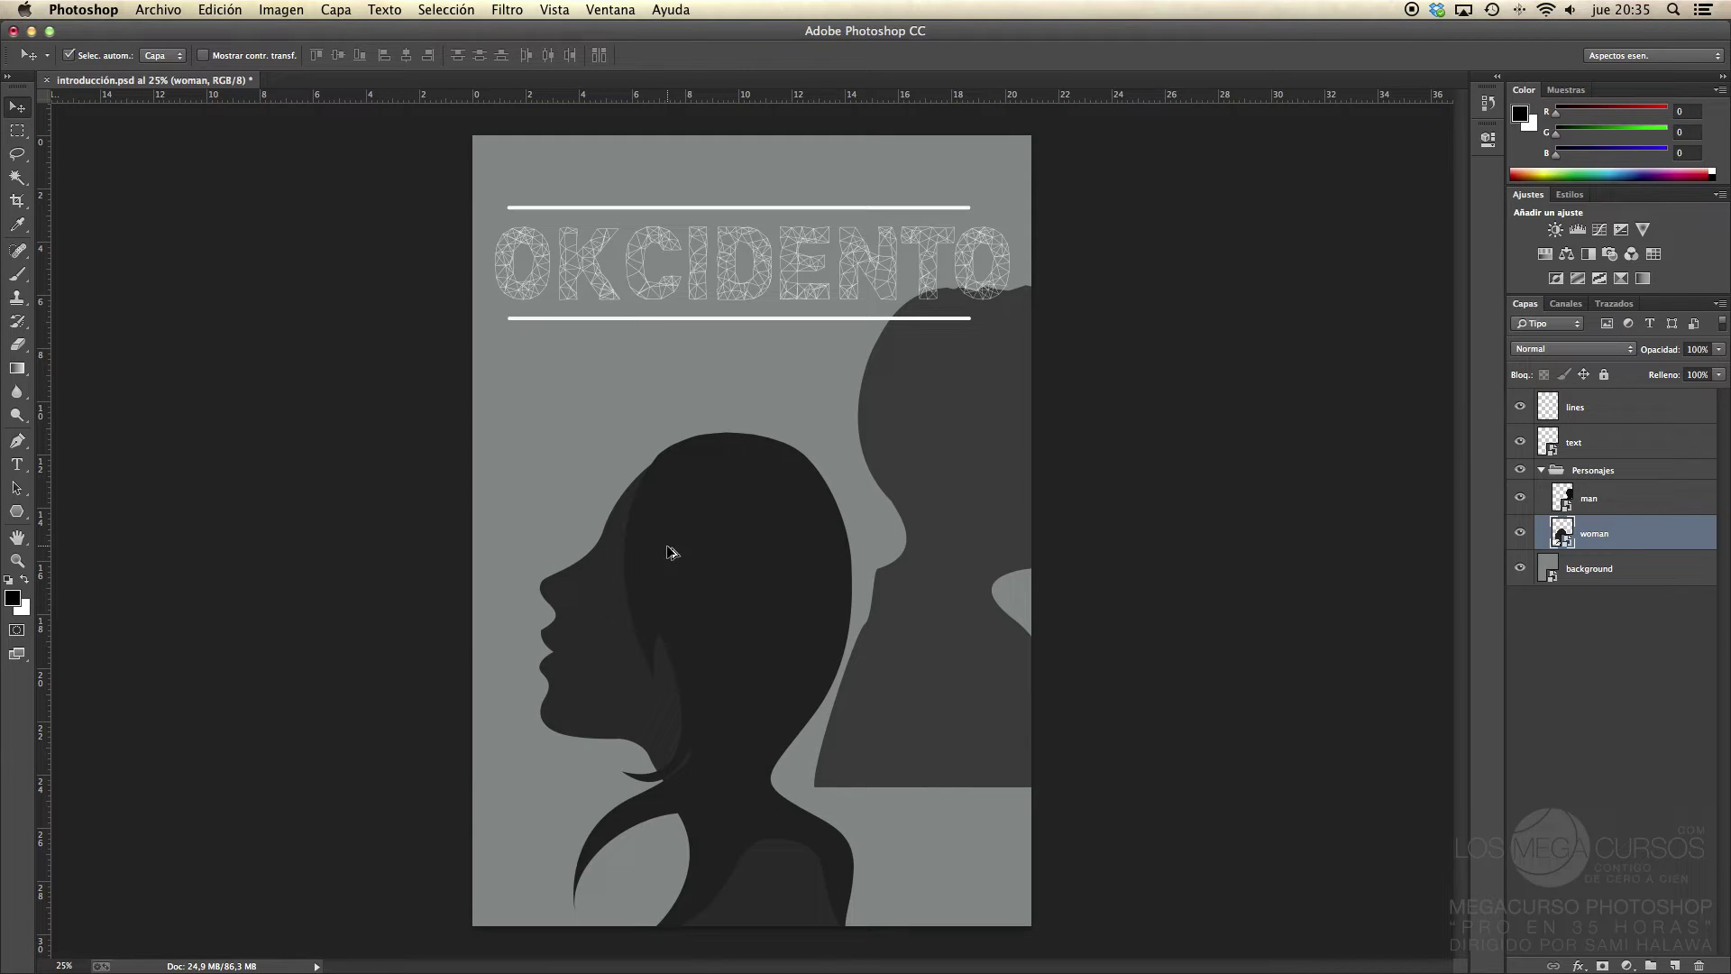
key(super+alt+z)
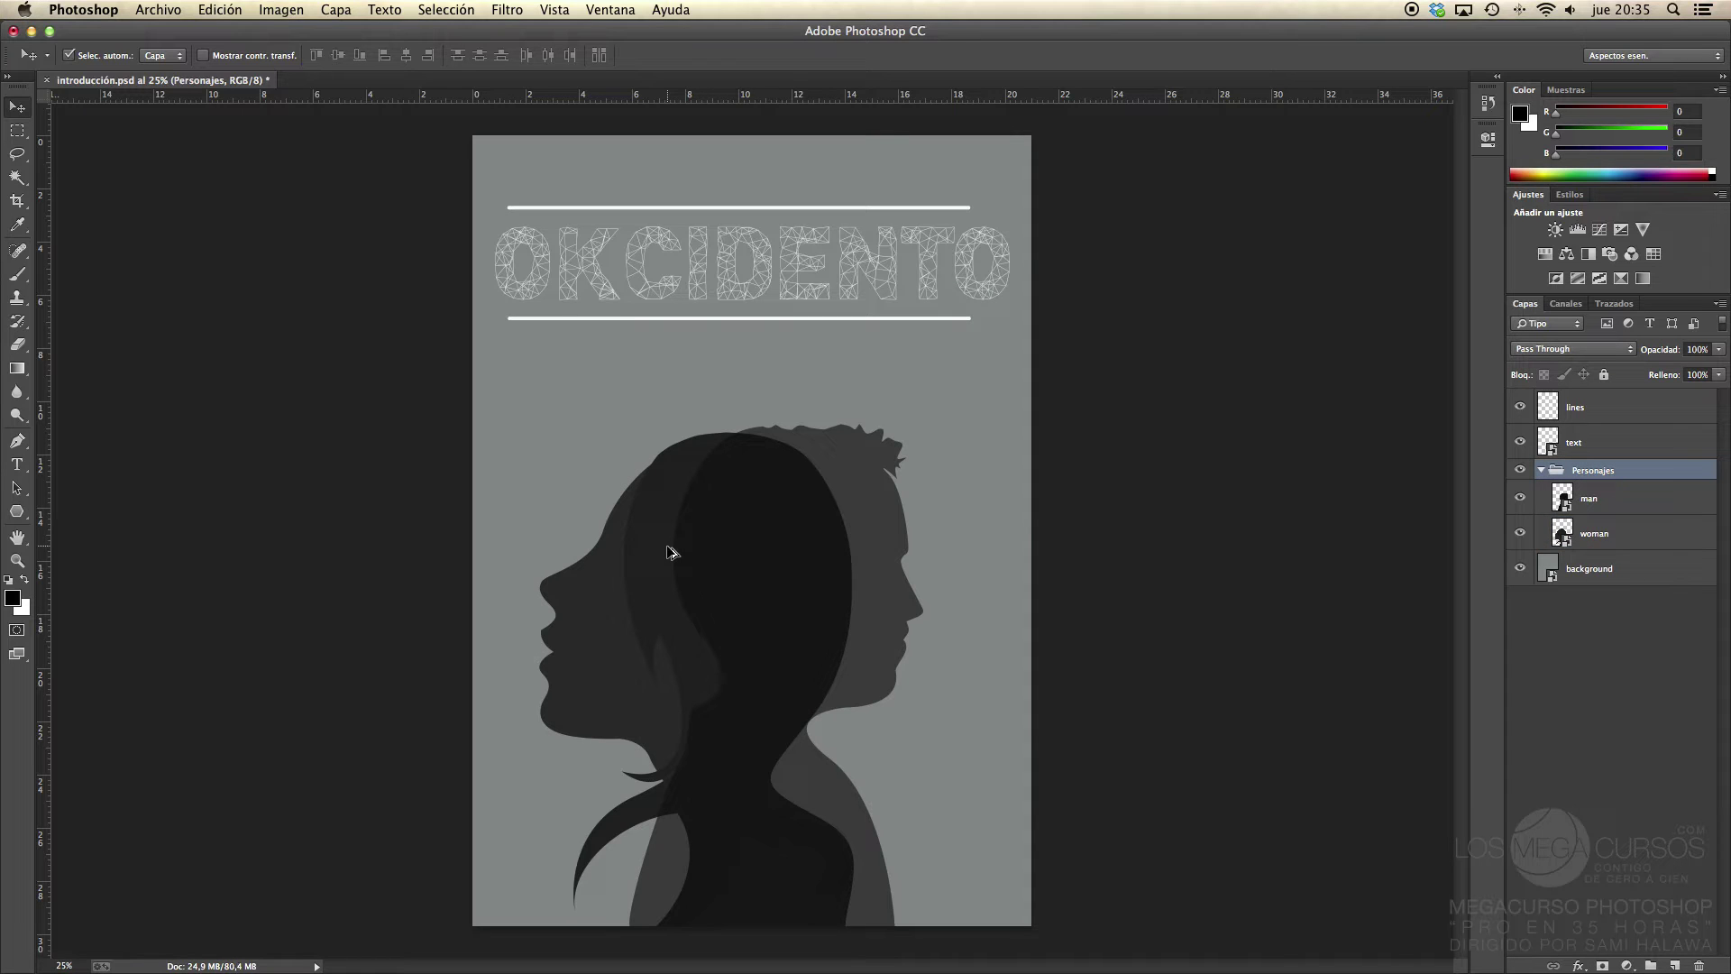
key(super+alt+z)
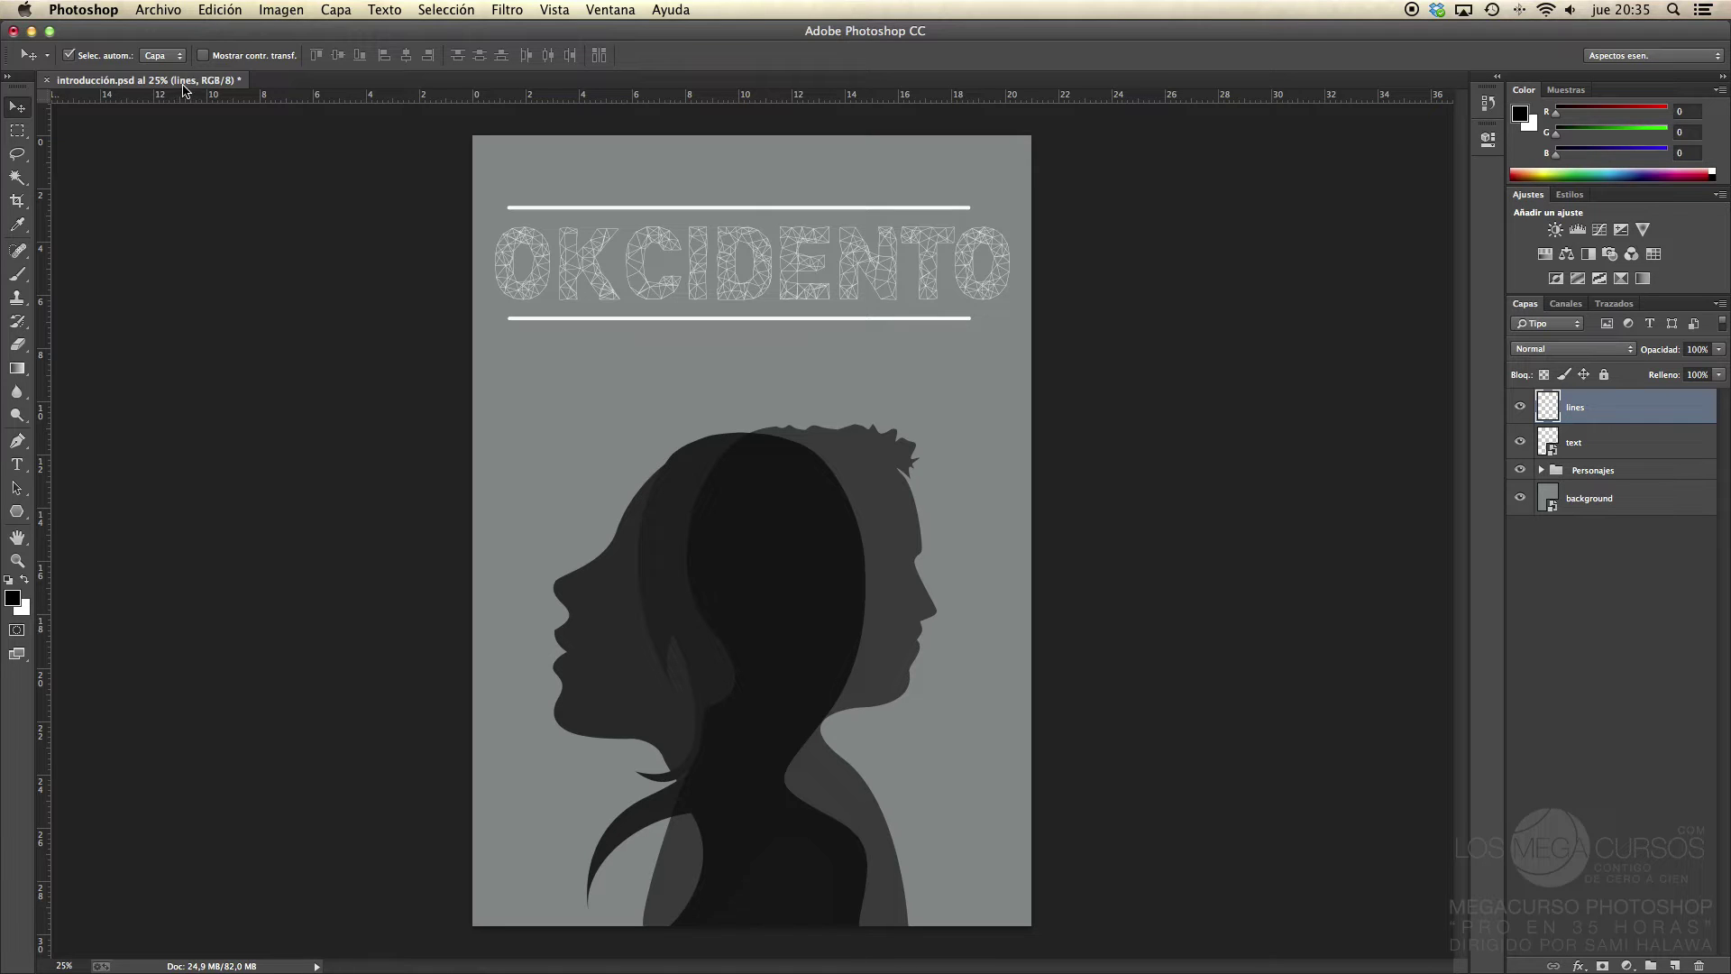
Step: Turn off auto-select, show transform controls, and try resizing the title lines, cancelling each attempt
click(70, 55)
click(203, 56)
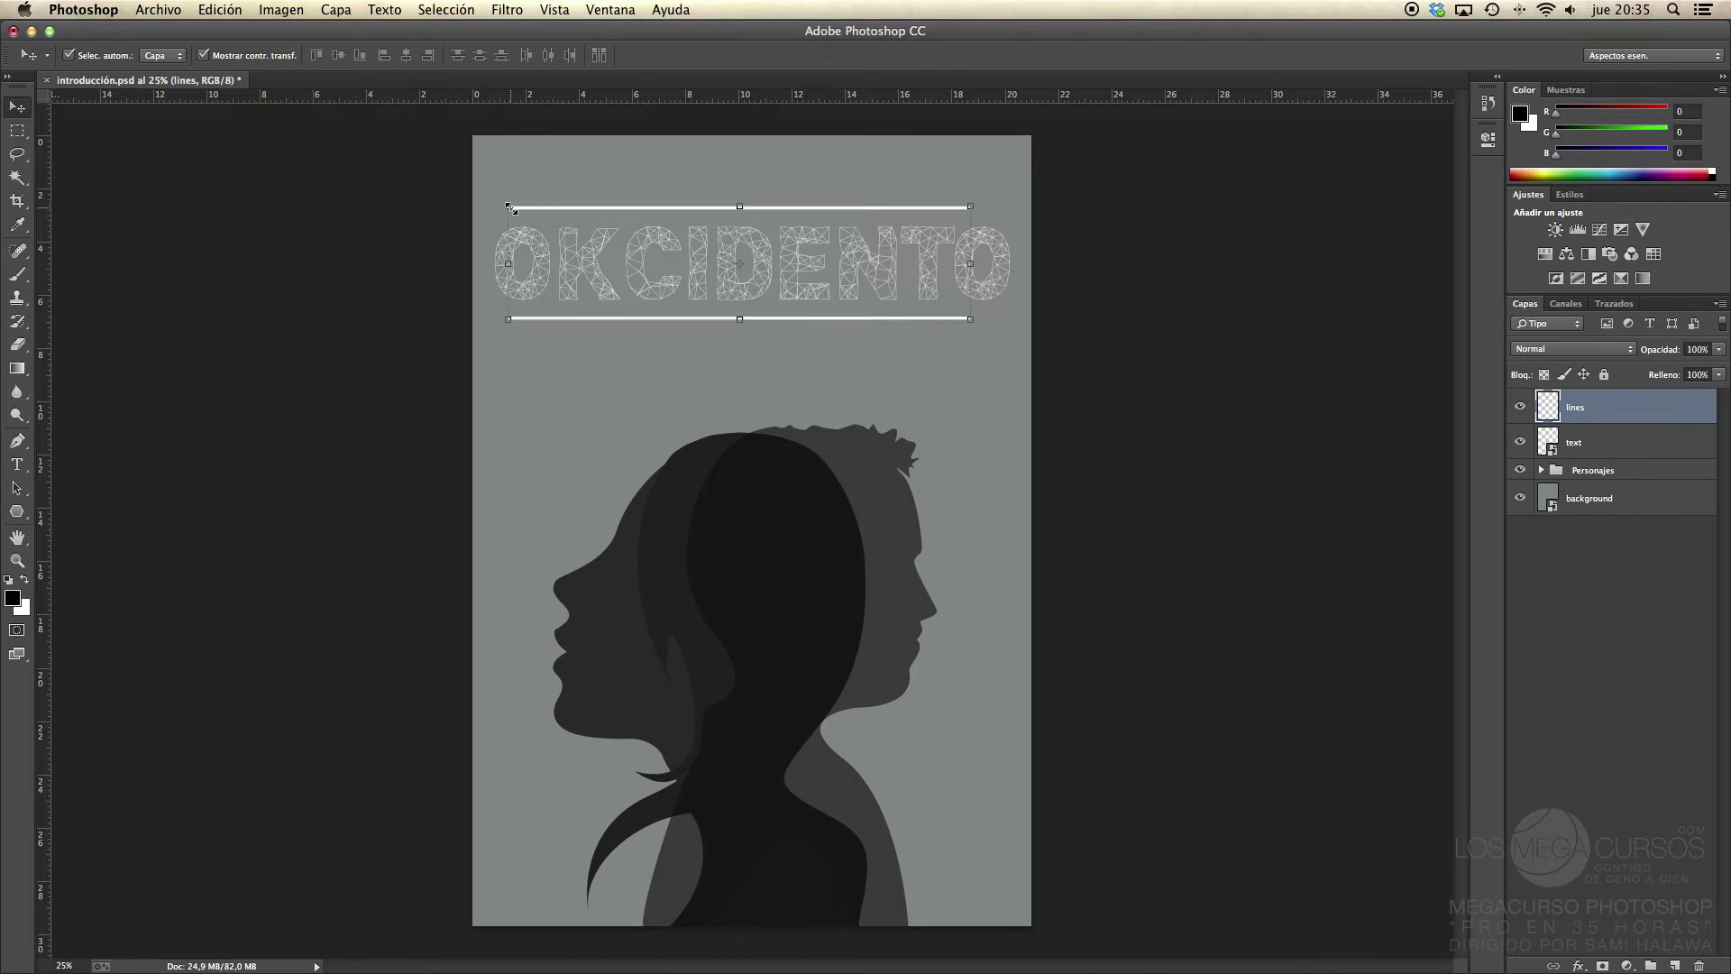
drag(508, 207, 555, 204)
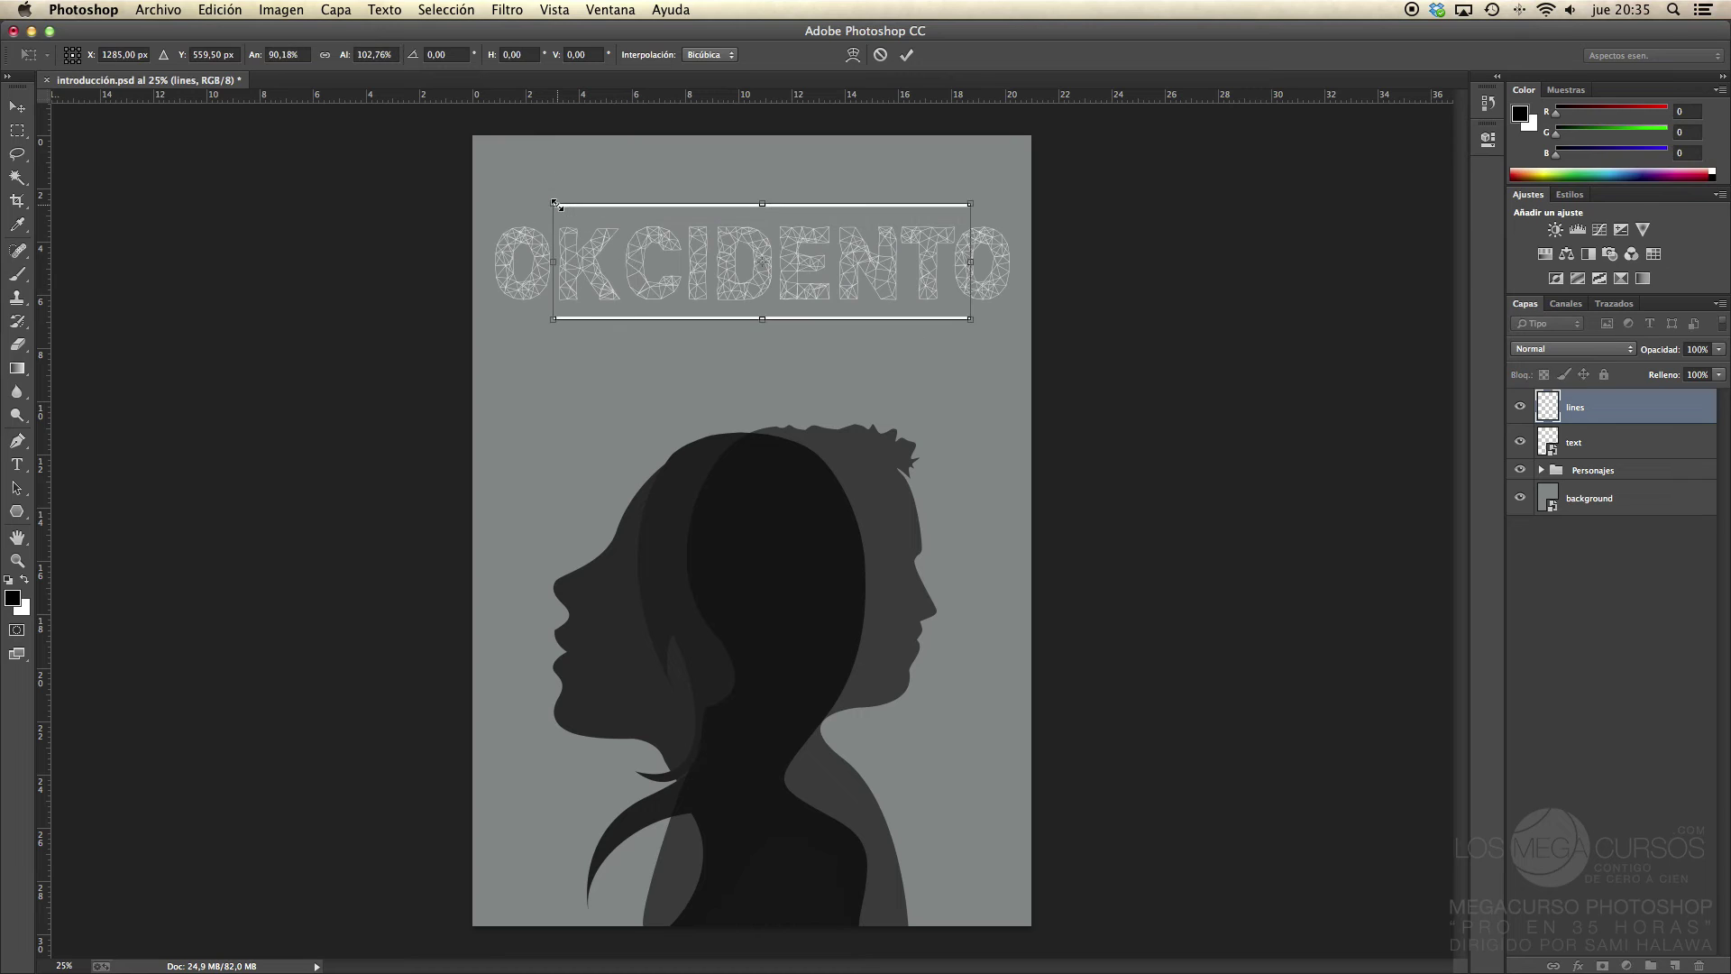
key(Escape)
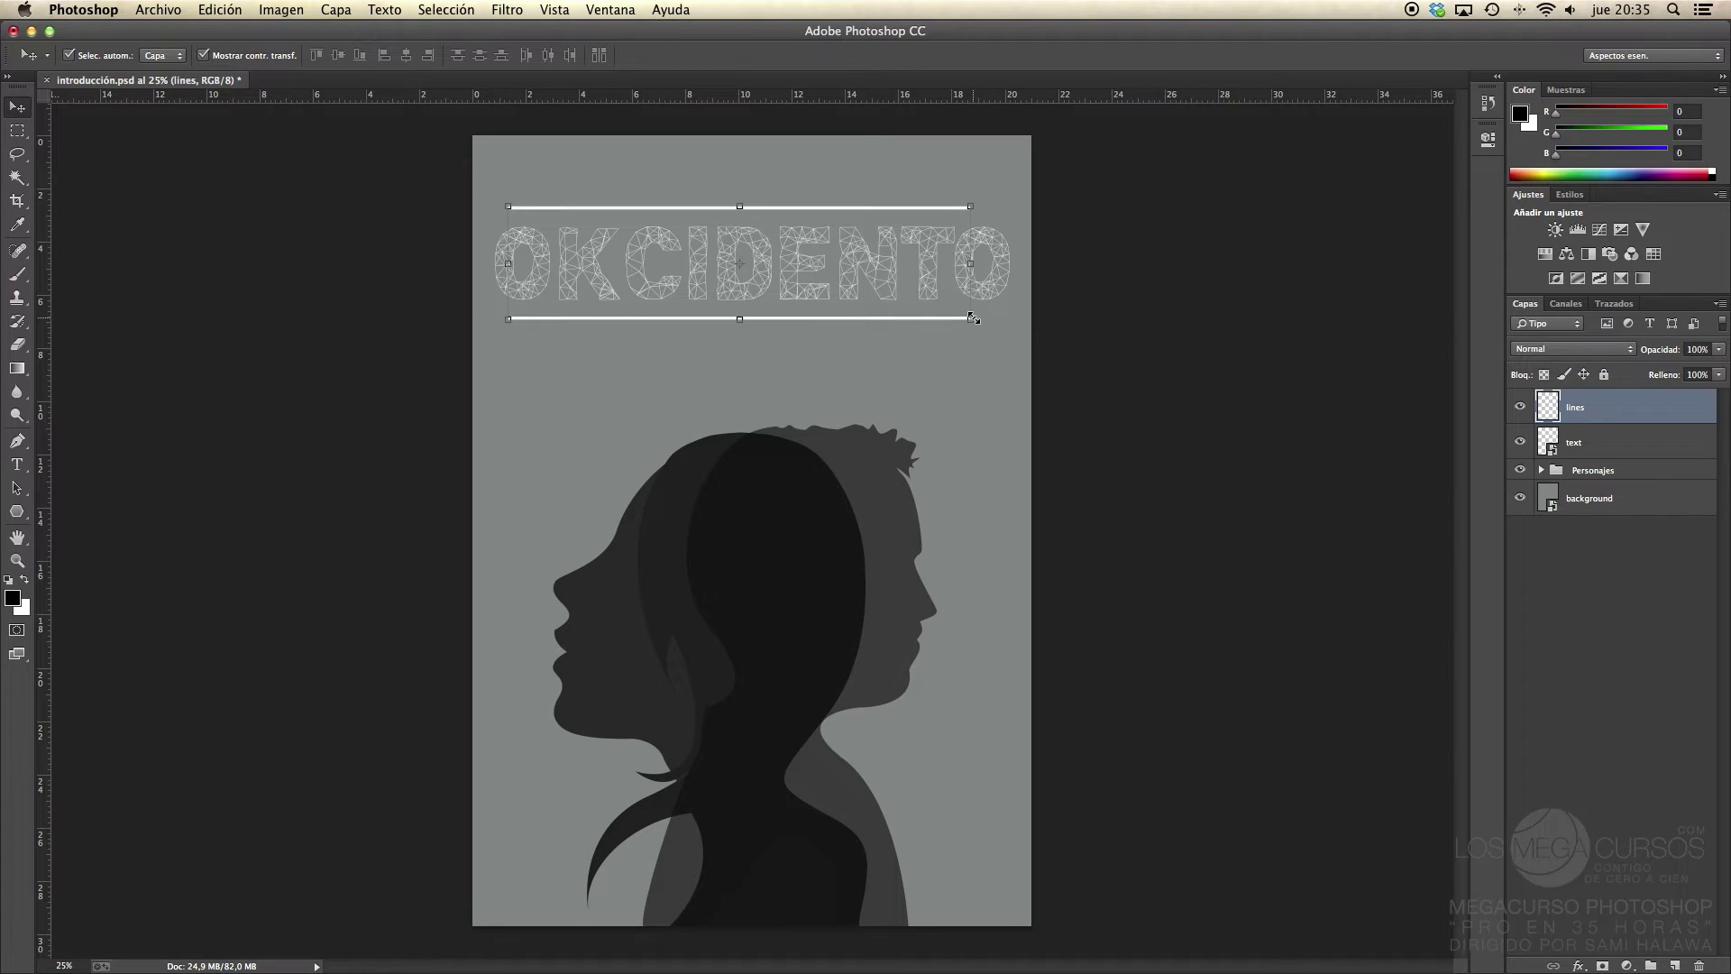
drag(973, 318, 935, 308)
key(Escape)
Step: Squash the lines layer vertically from its bottom handle and commit the transform
right_click(790, 266)
right_click(768, 315)
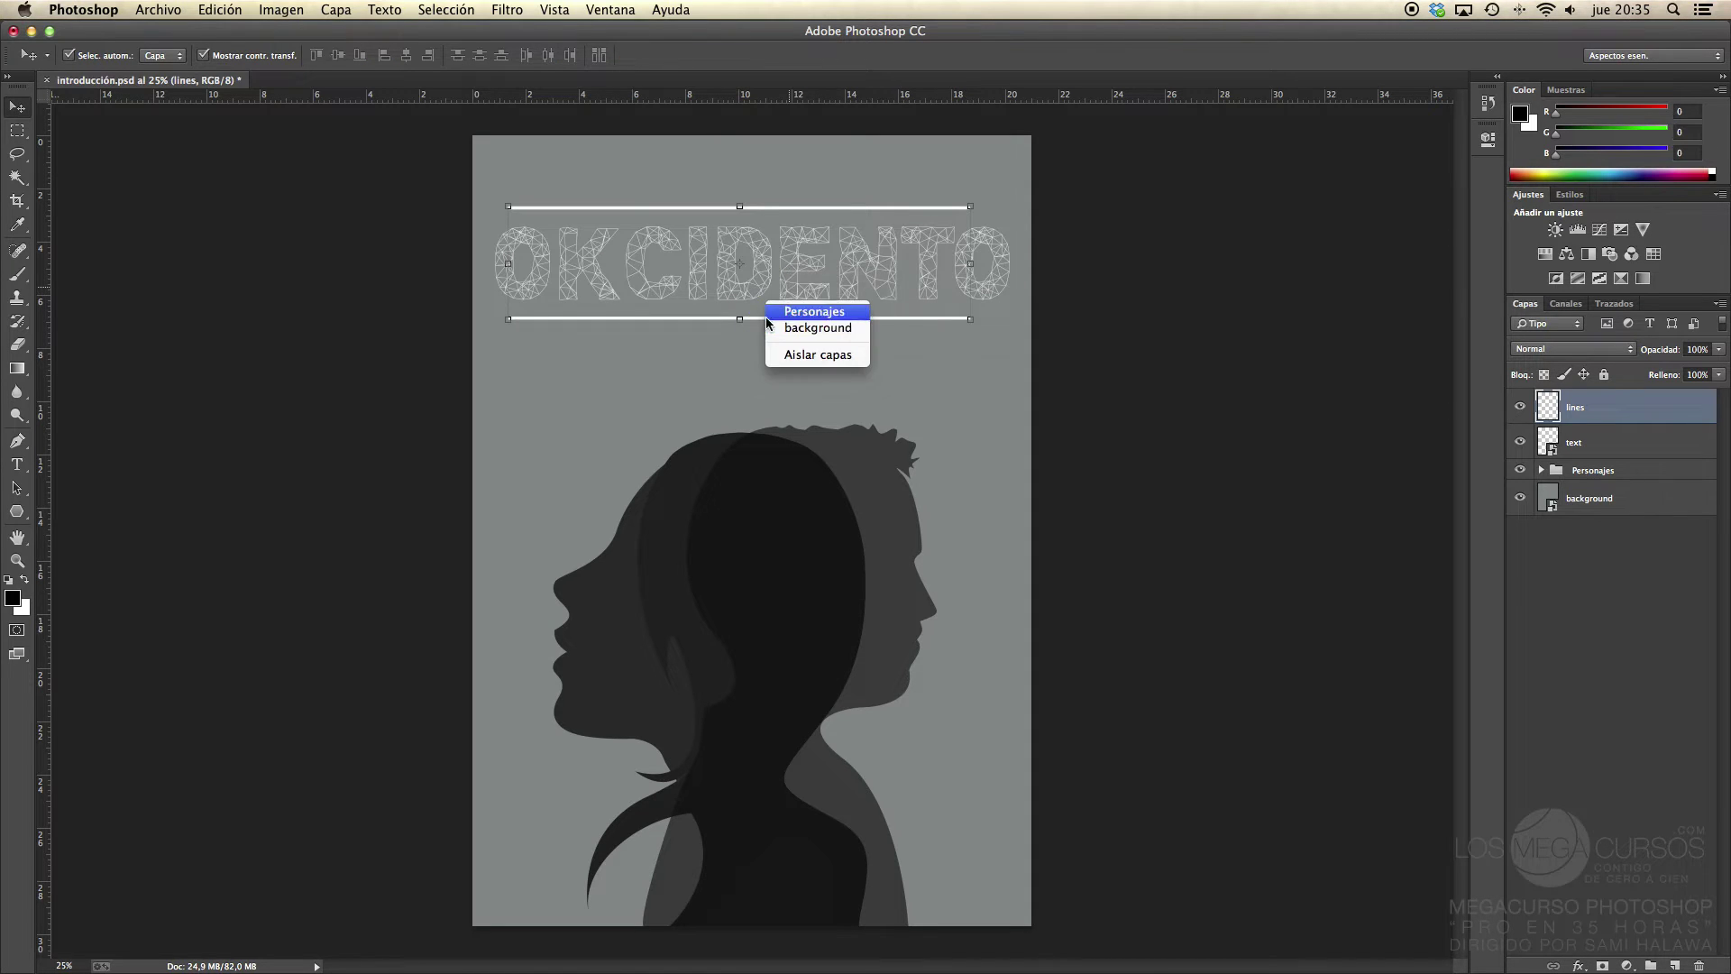
click(707, 361)
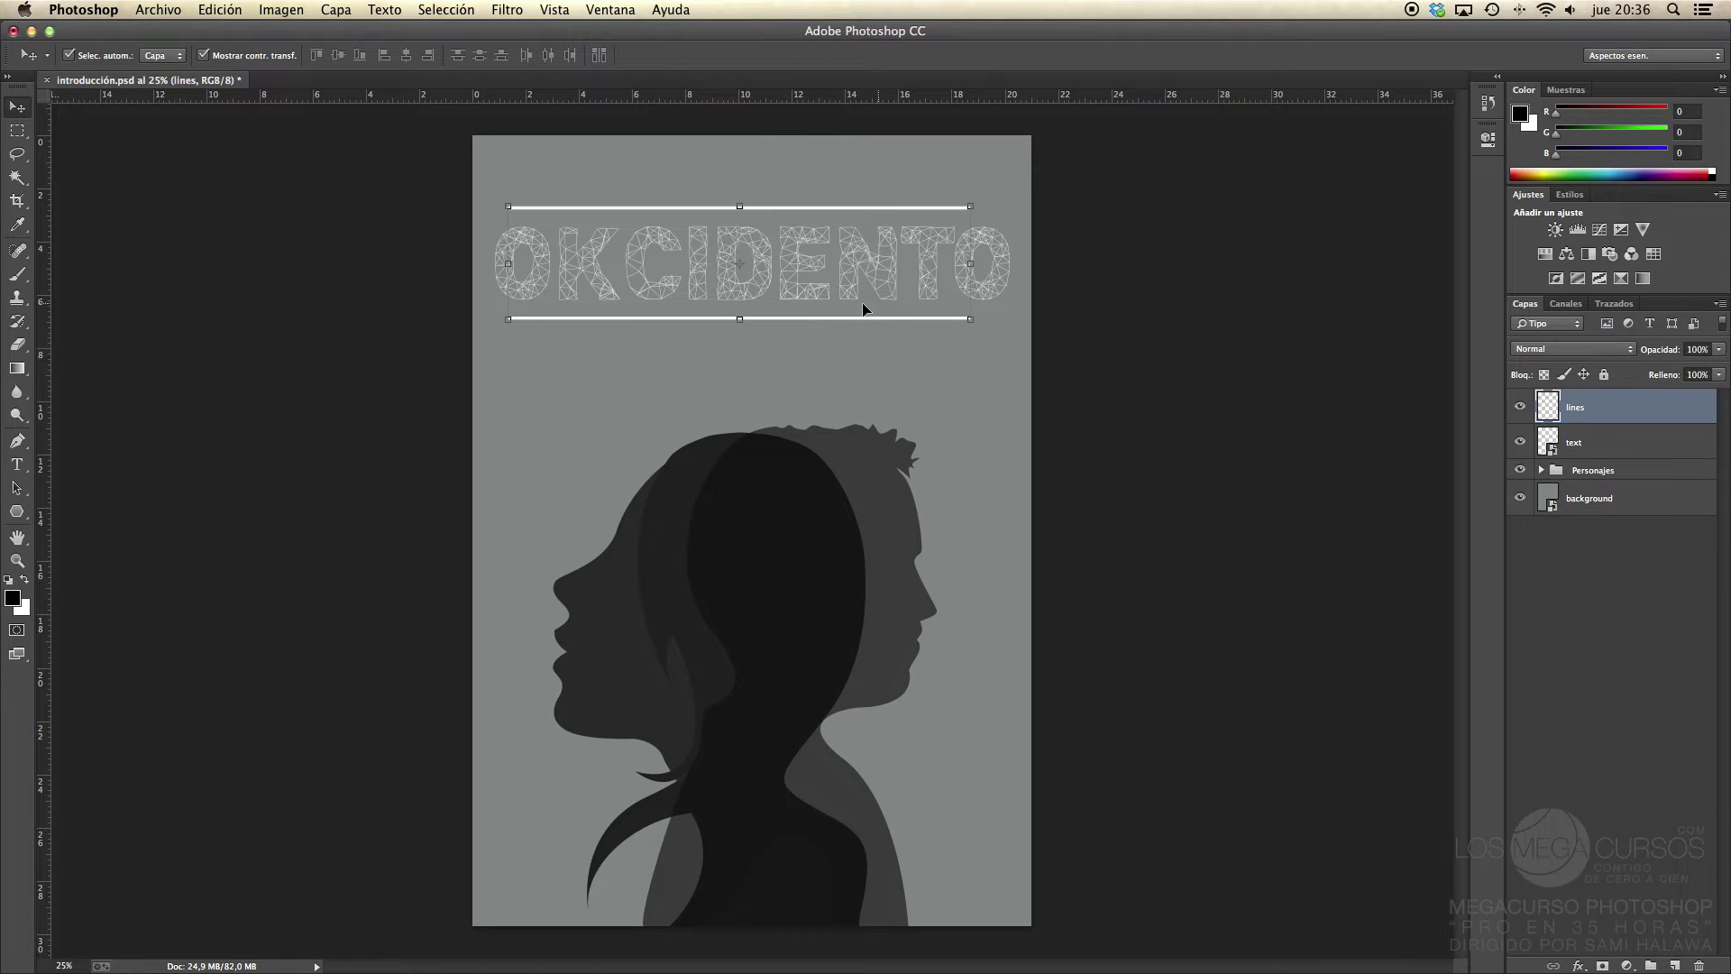
drag(746, 327, 737, 313)
key(Return)
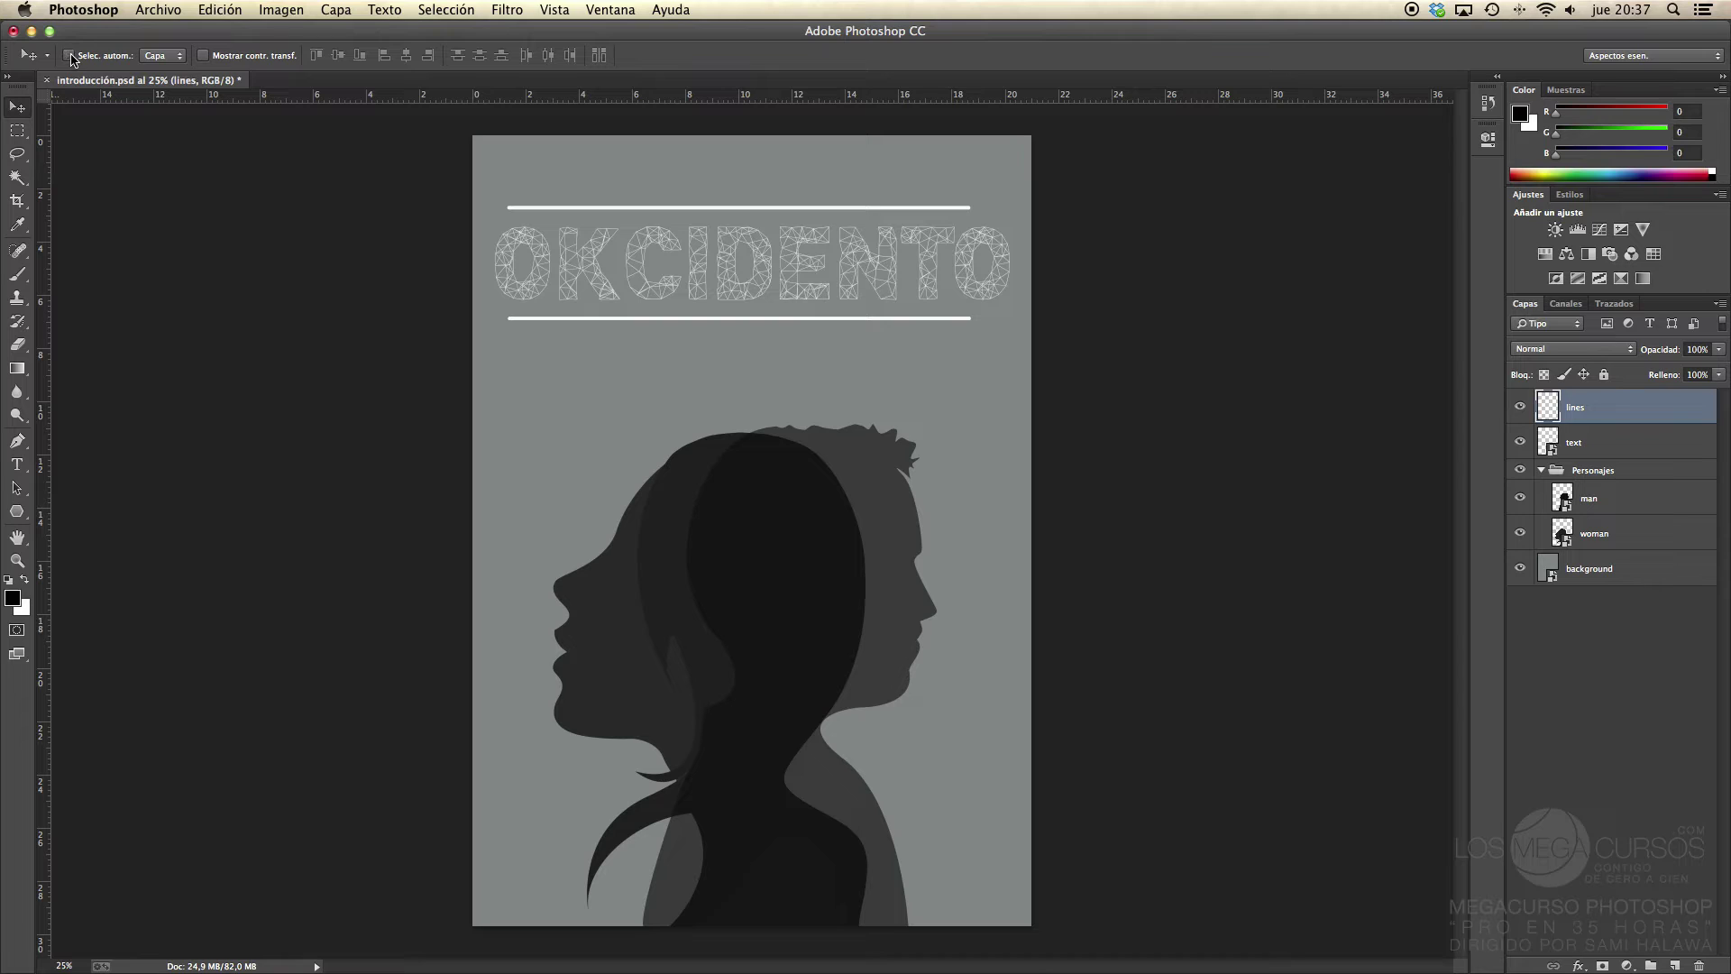
Step: Enable Auto-Select set to Group and test-drag both silhouettes together up and left
click(149, 58)
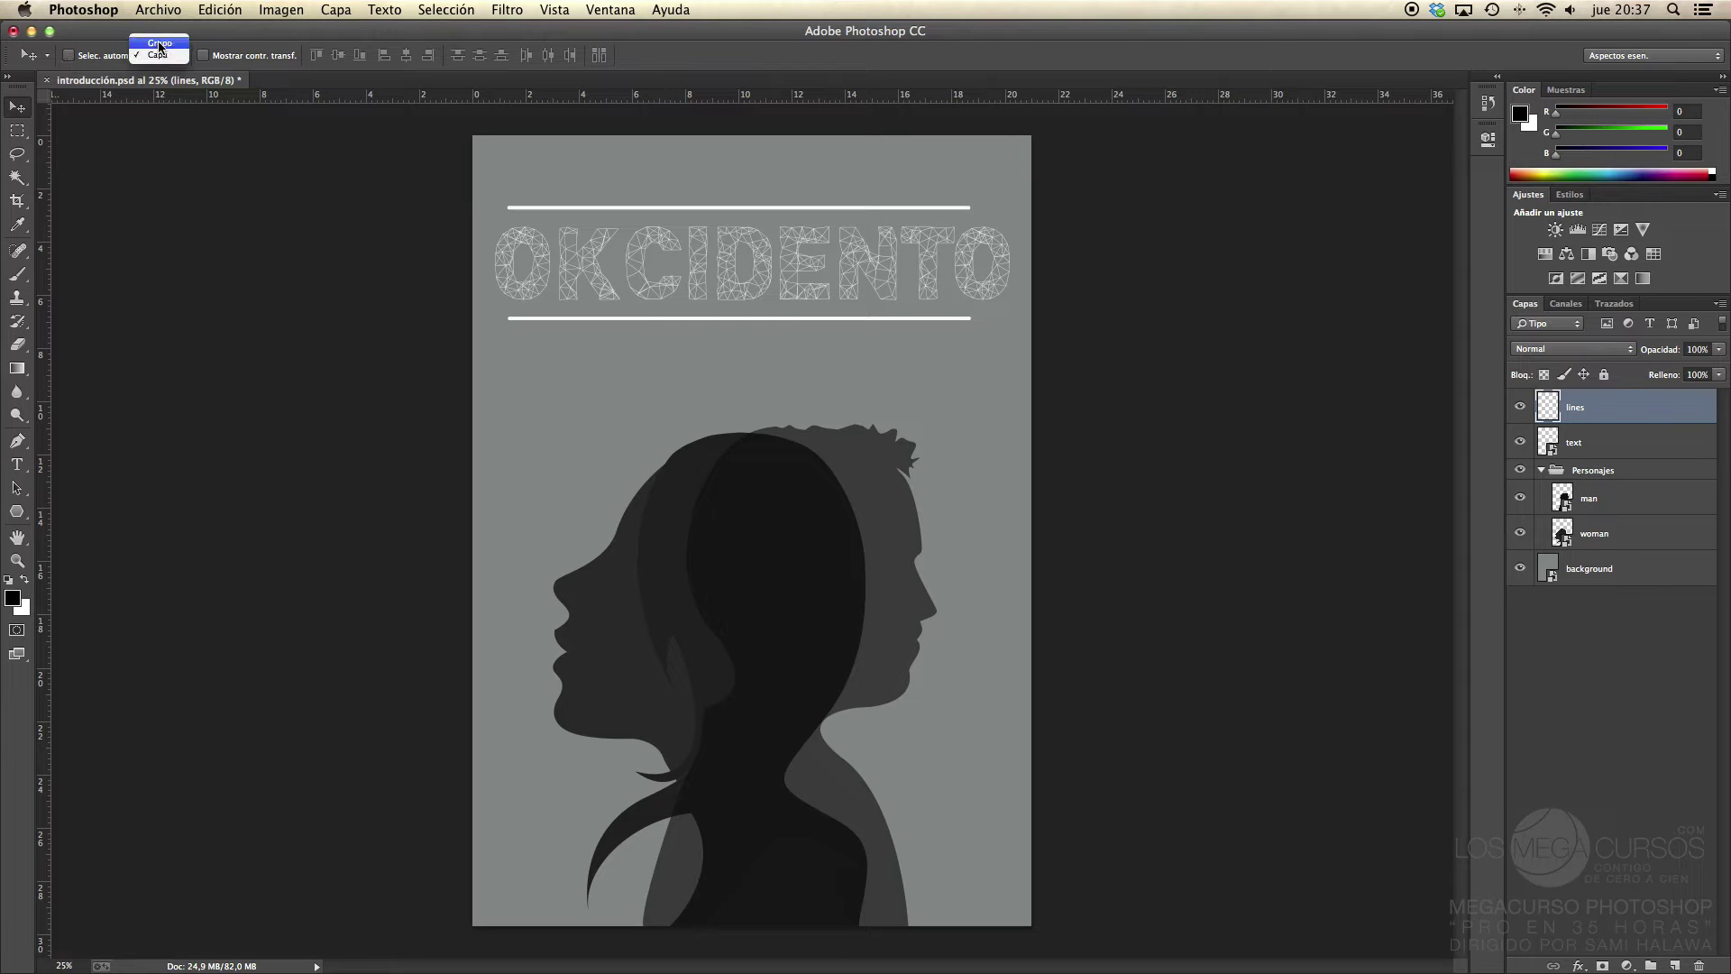
click(161, 44)
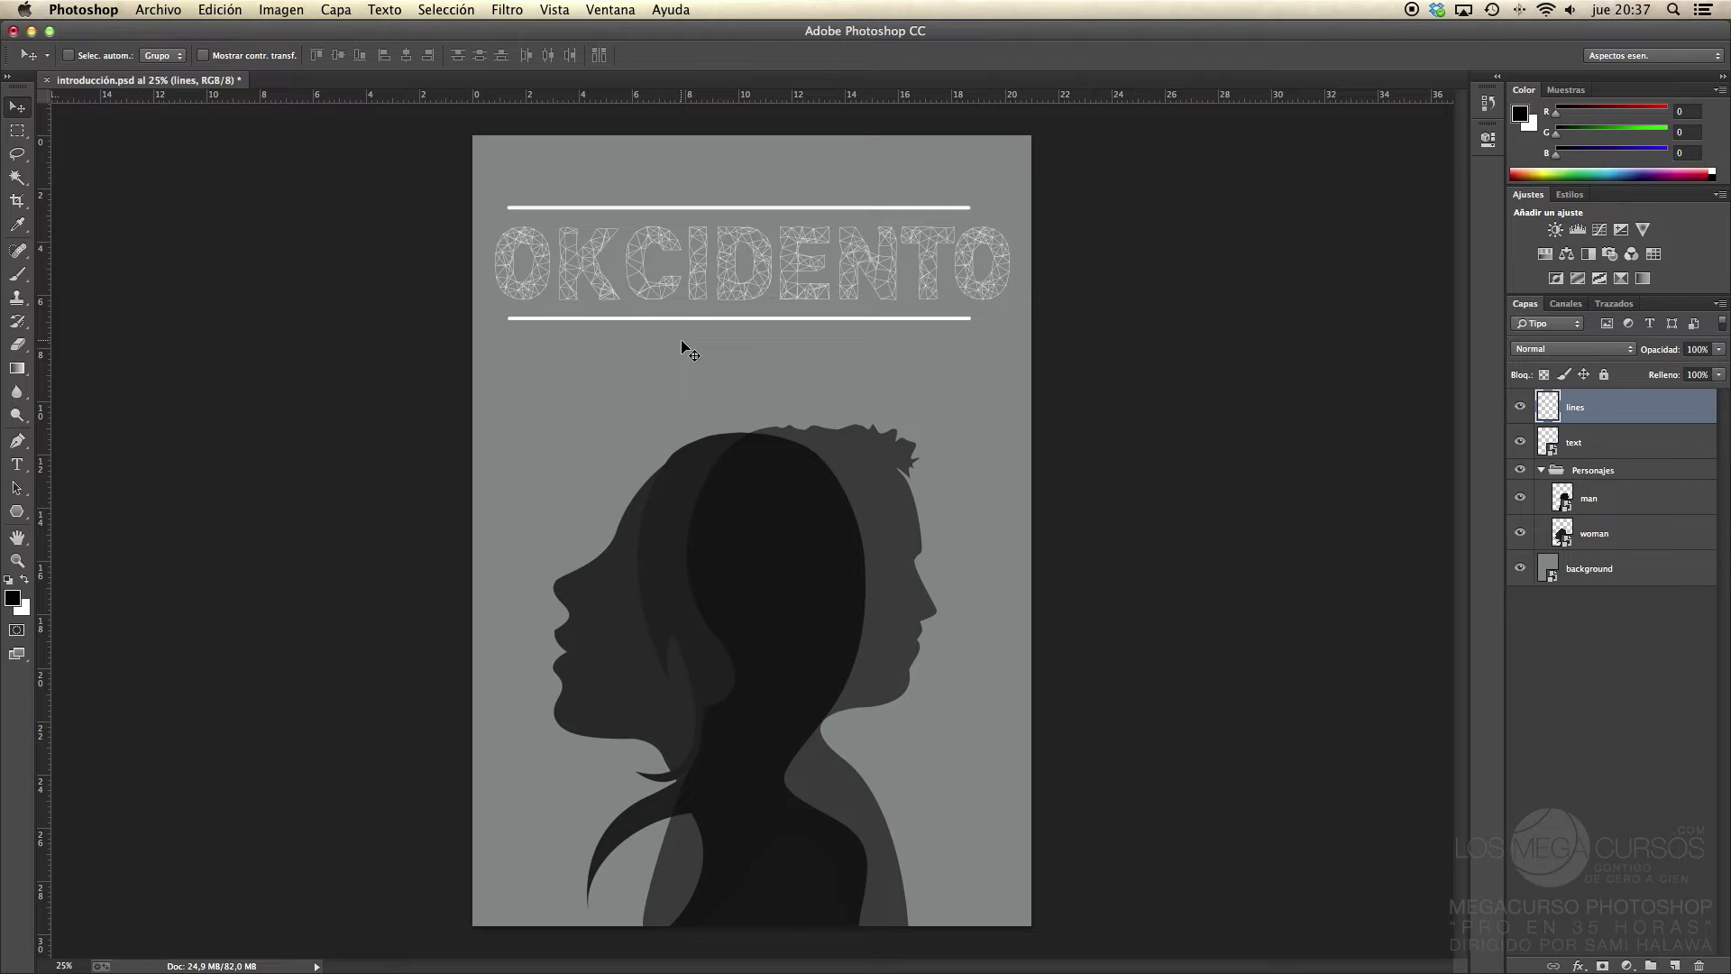
click(1542, 470)
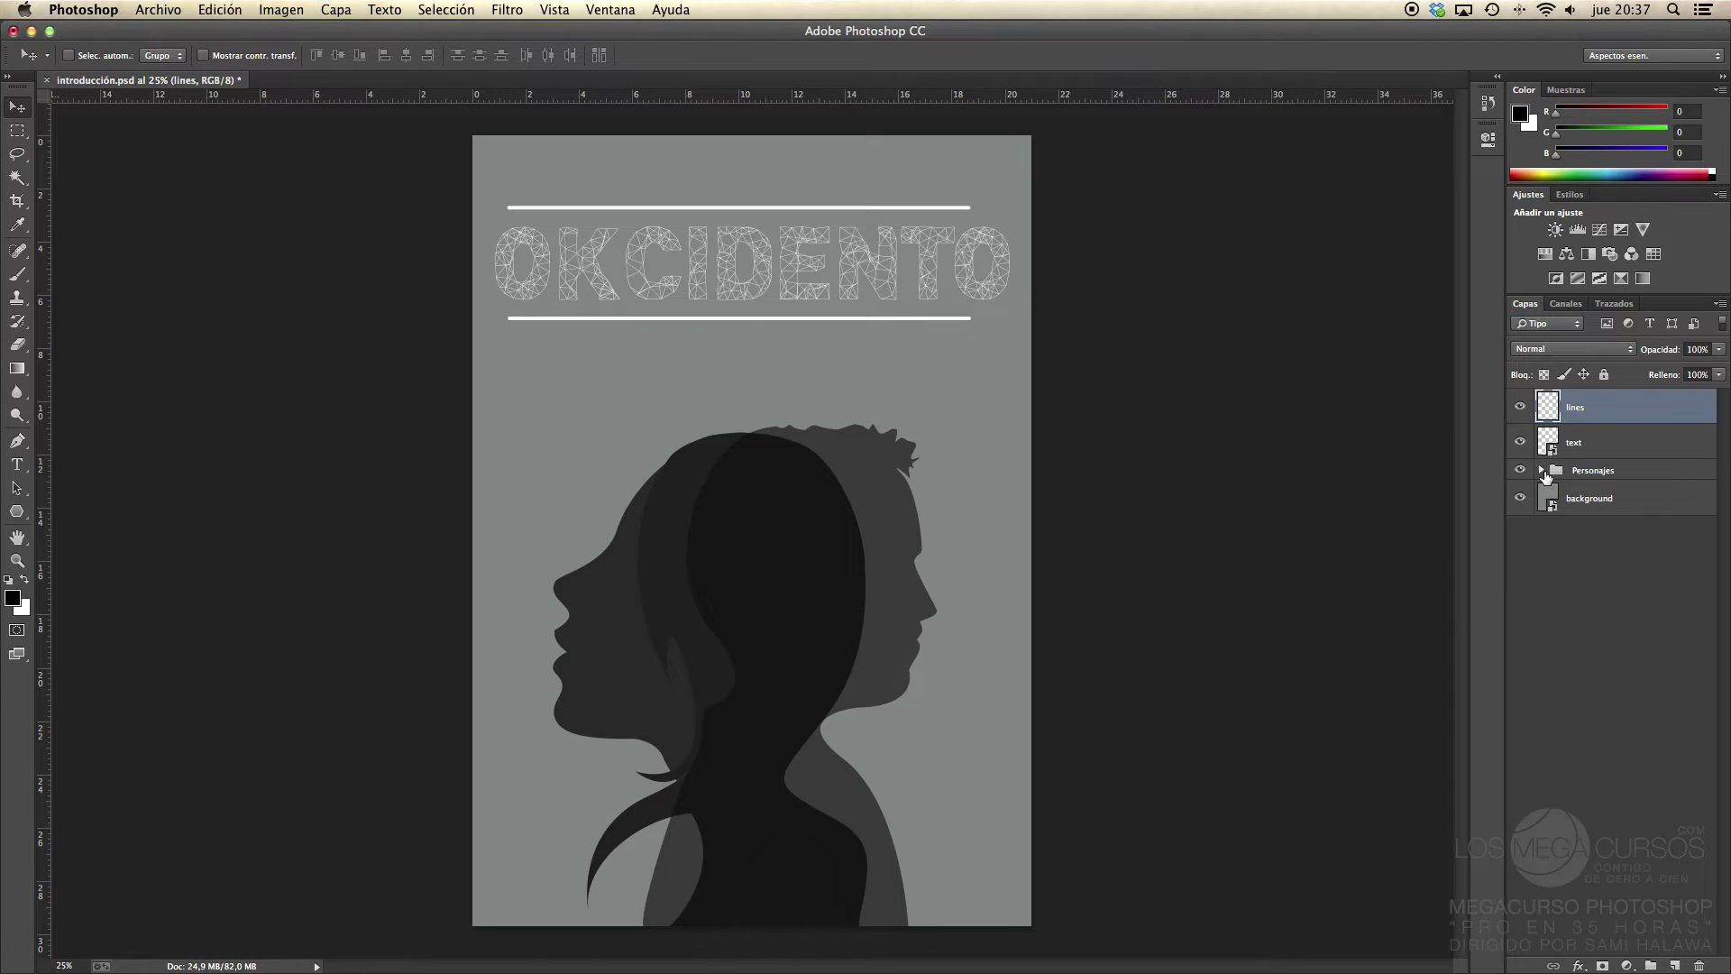
click(1590, 534)
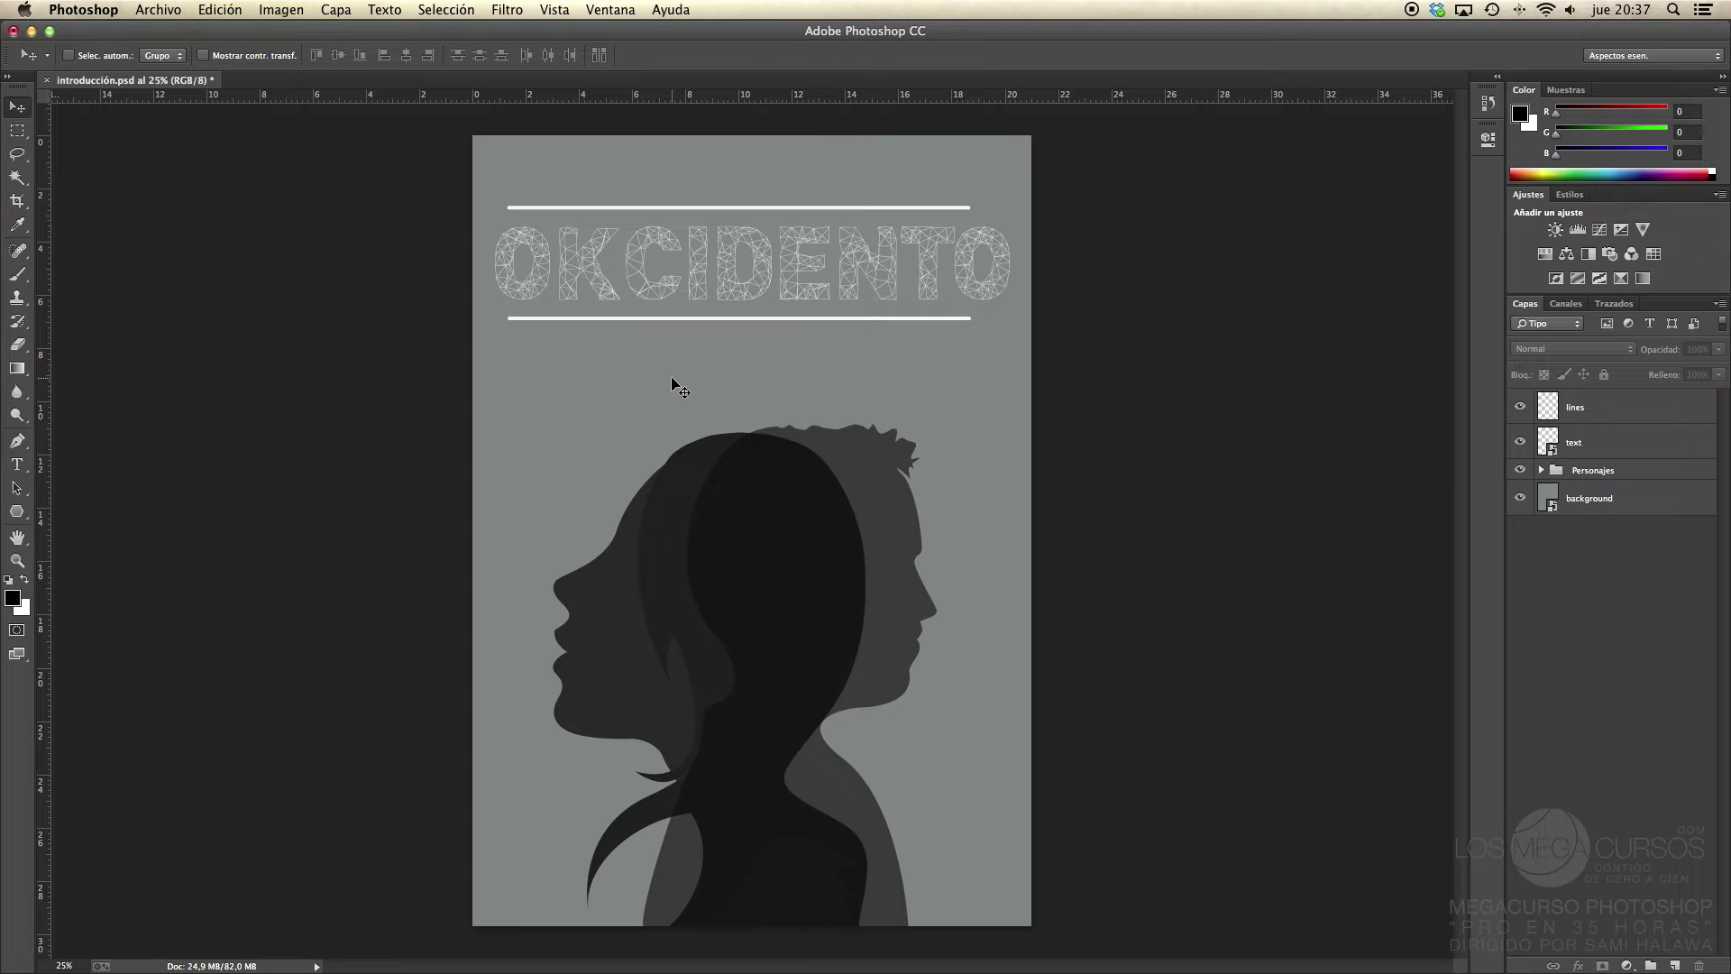
click(738, 475)
click(997, 336)
click(69, 55)
drag(747, 435, 690, 336)
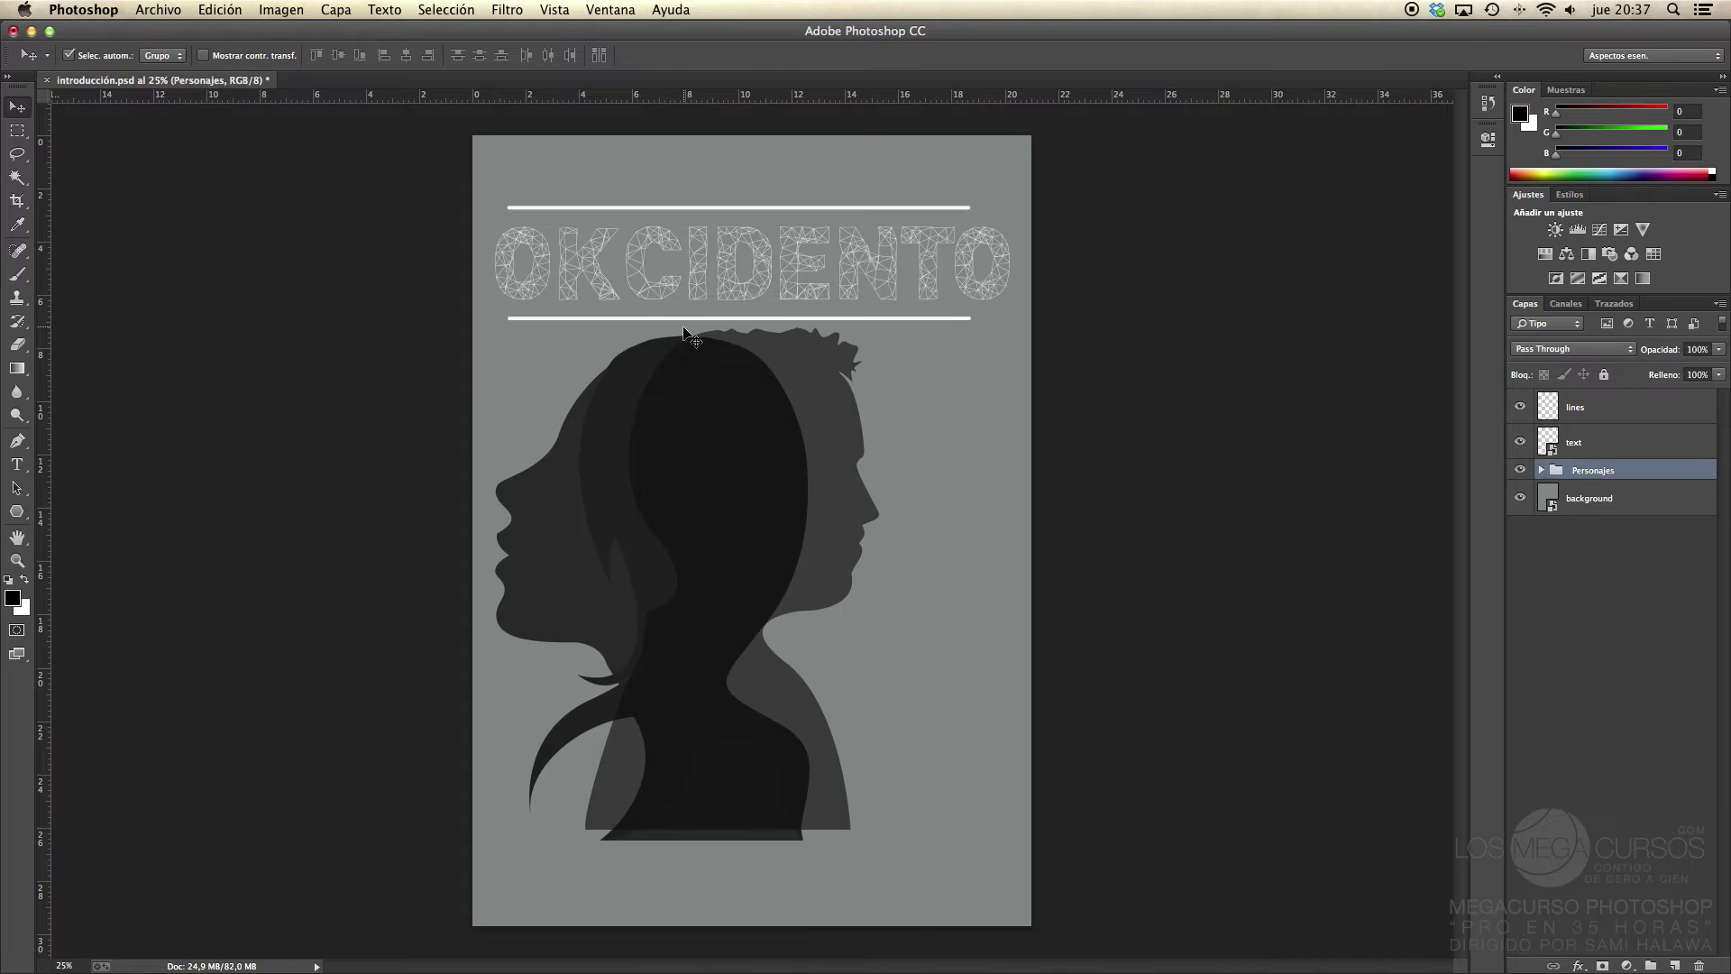
Step: Switch Auto-Select to Layer and drag the man and woman silhouettes separately down-right
click(162, 58)
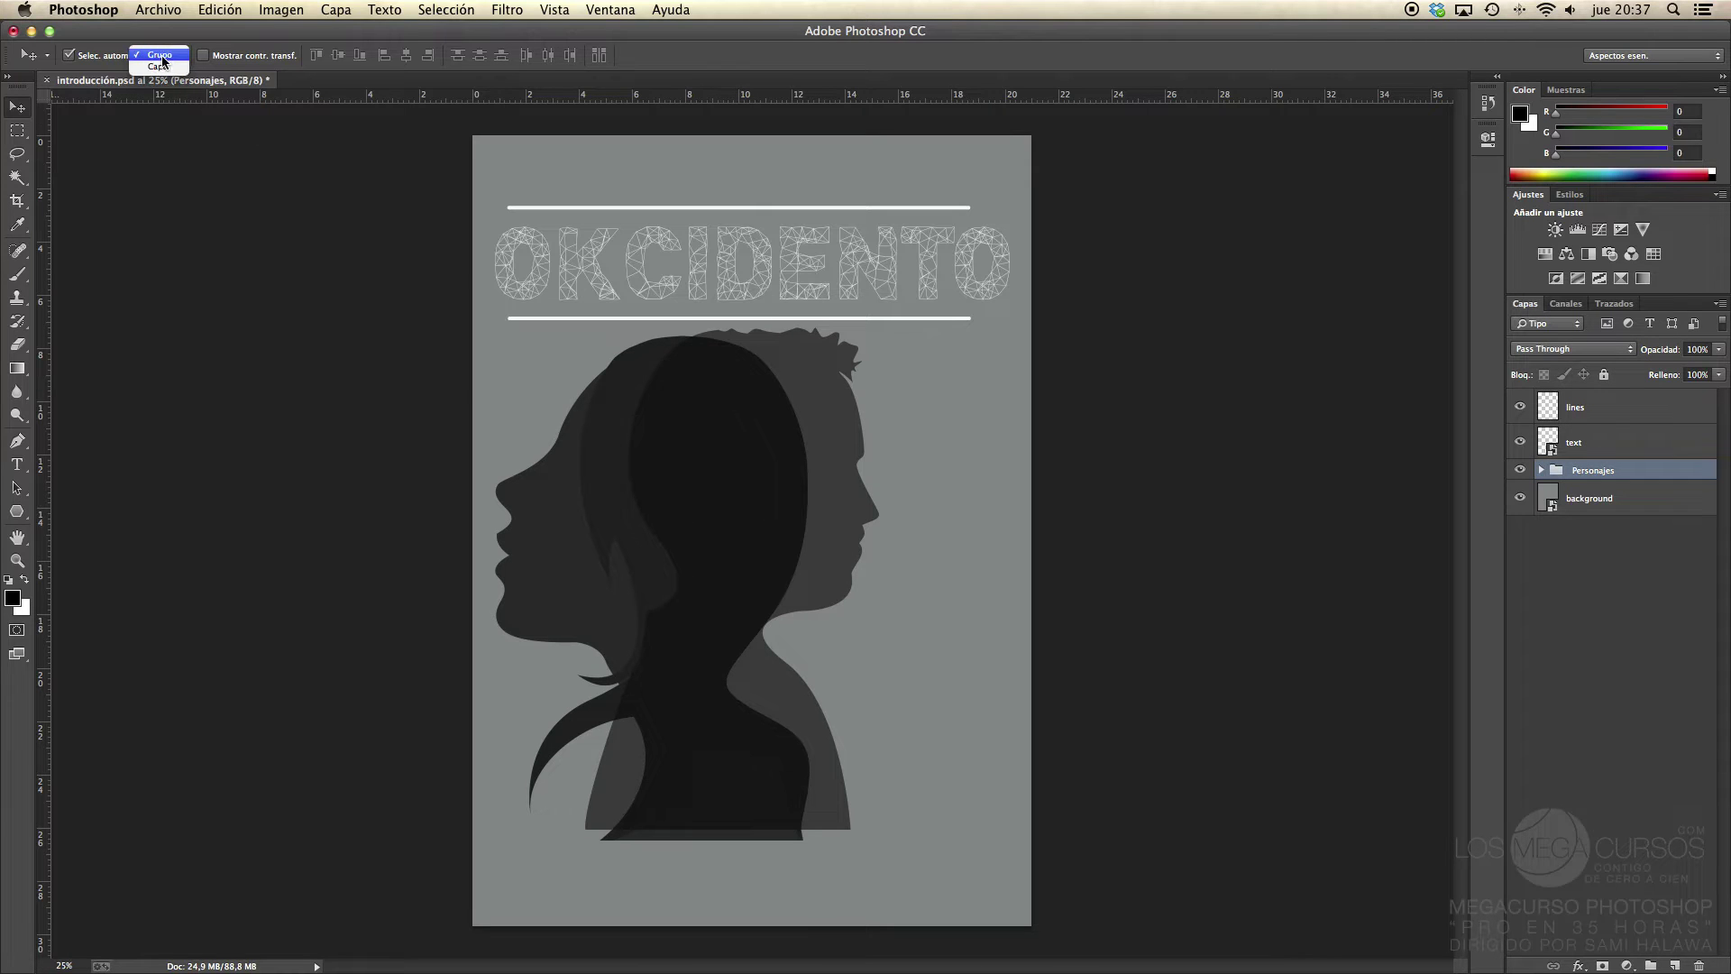
click(158, 66)
drag(722, 419, 820, 510)
drag(638, 431, 775, 521)
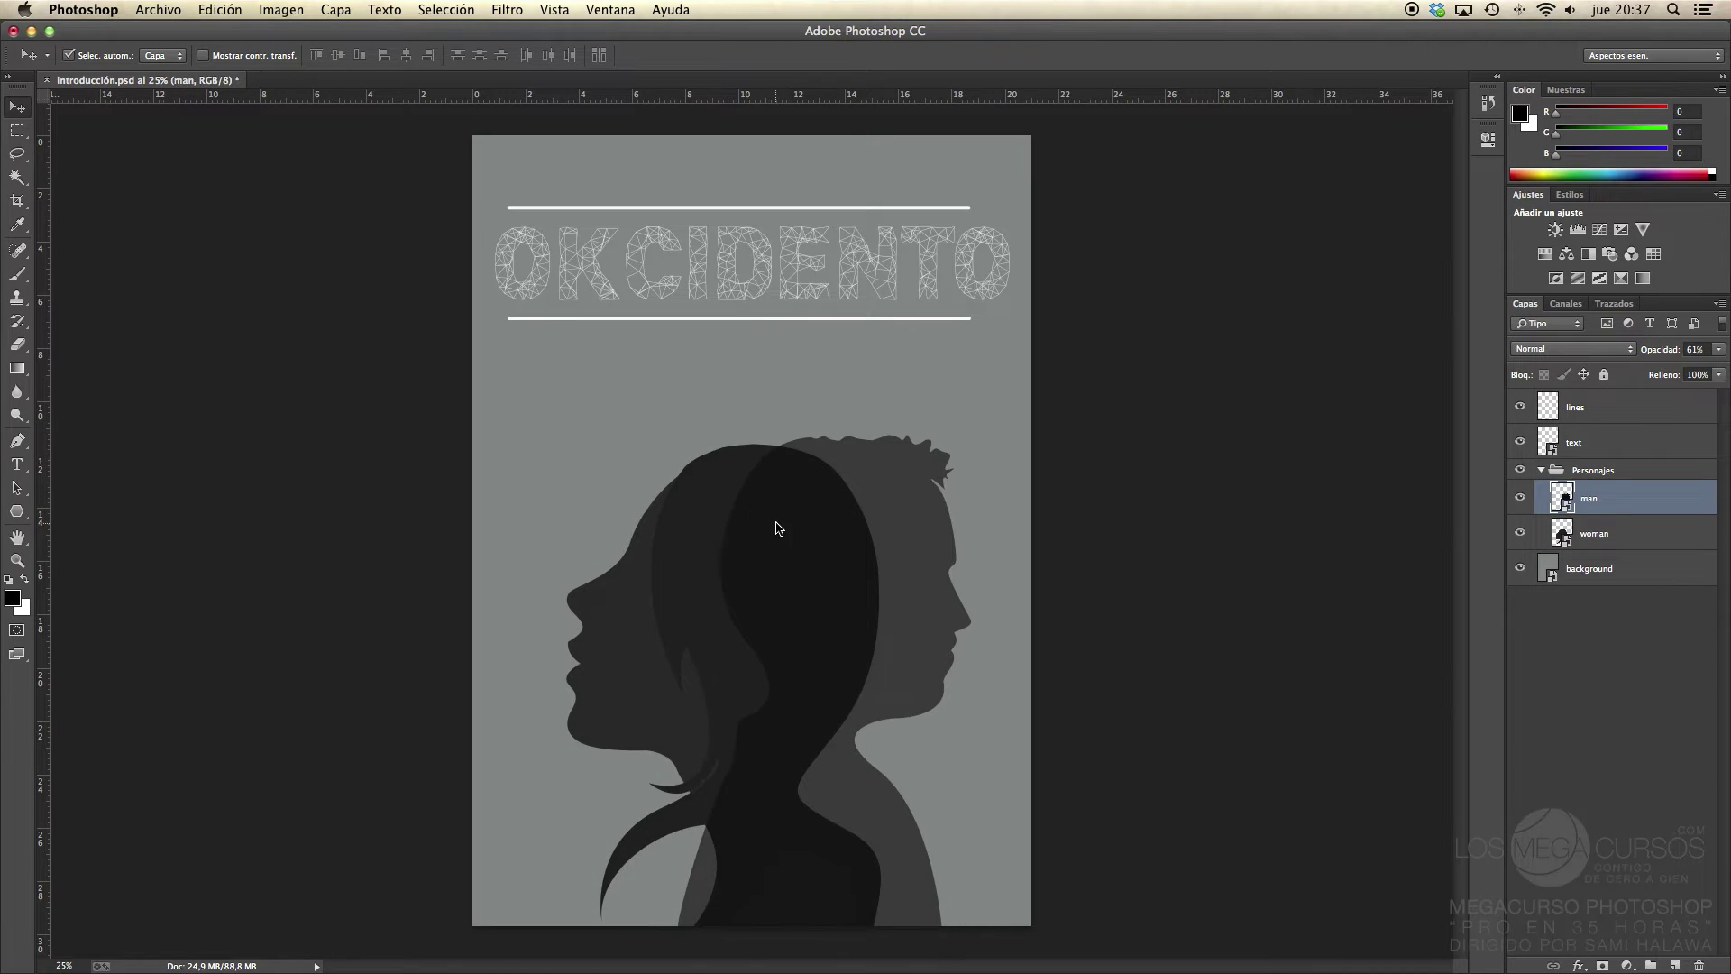
Step: Undo the silhouette moves to their original positions and set Auto-Select back to Group
key(alt+super+z)
key(alt+super+z)
key(alt+super+z)
key(alt+super+z)
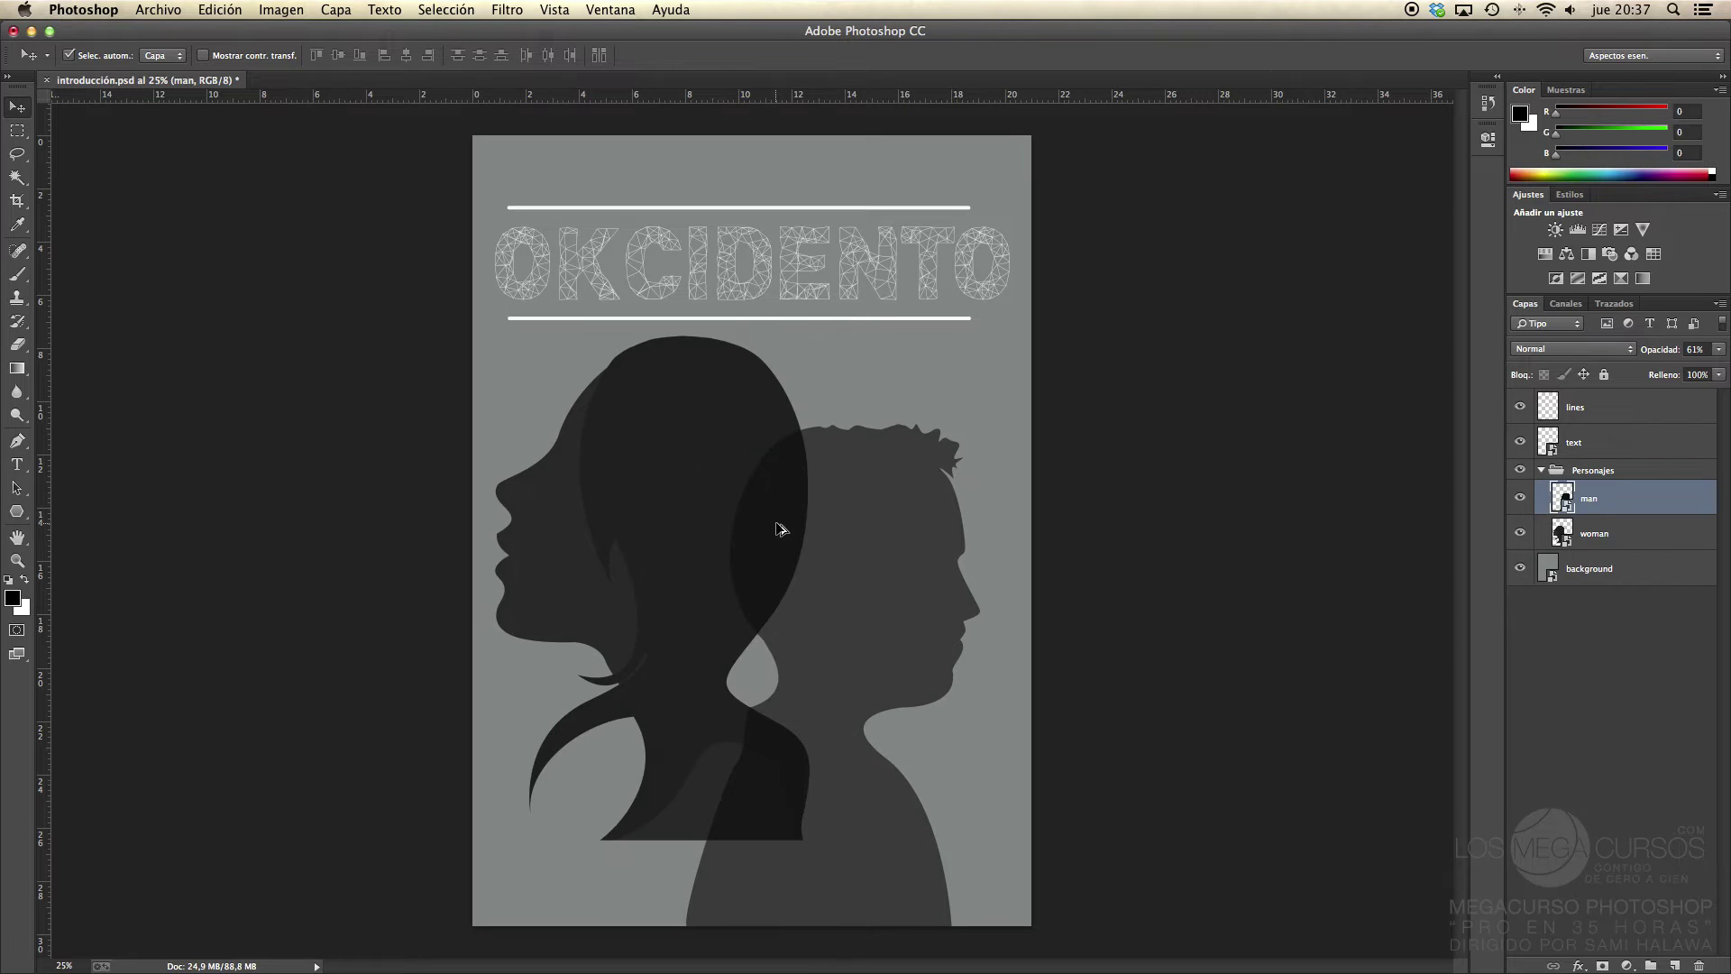
key(alt+super+z)
key(alt+super+z)
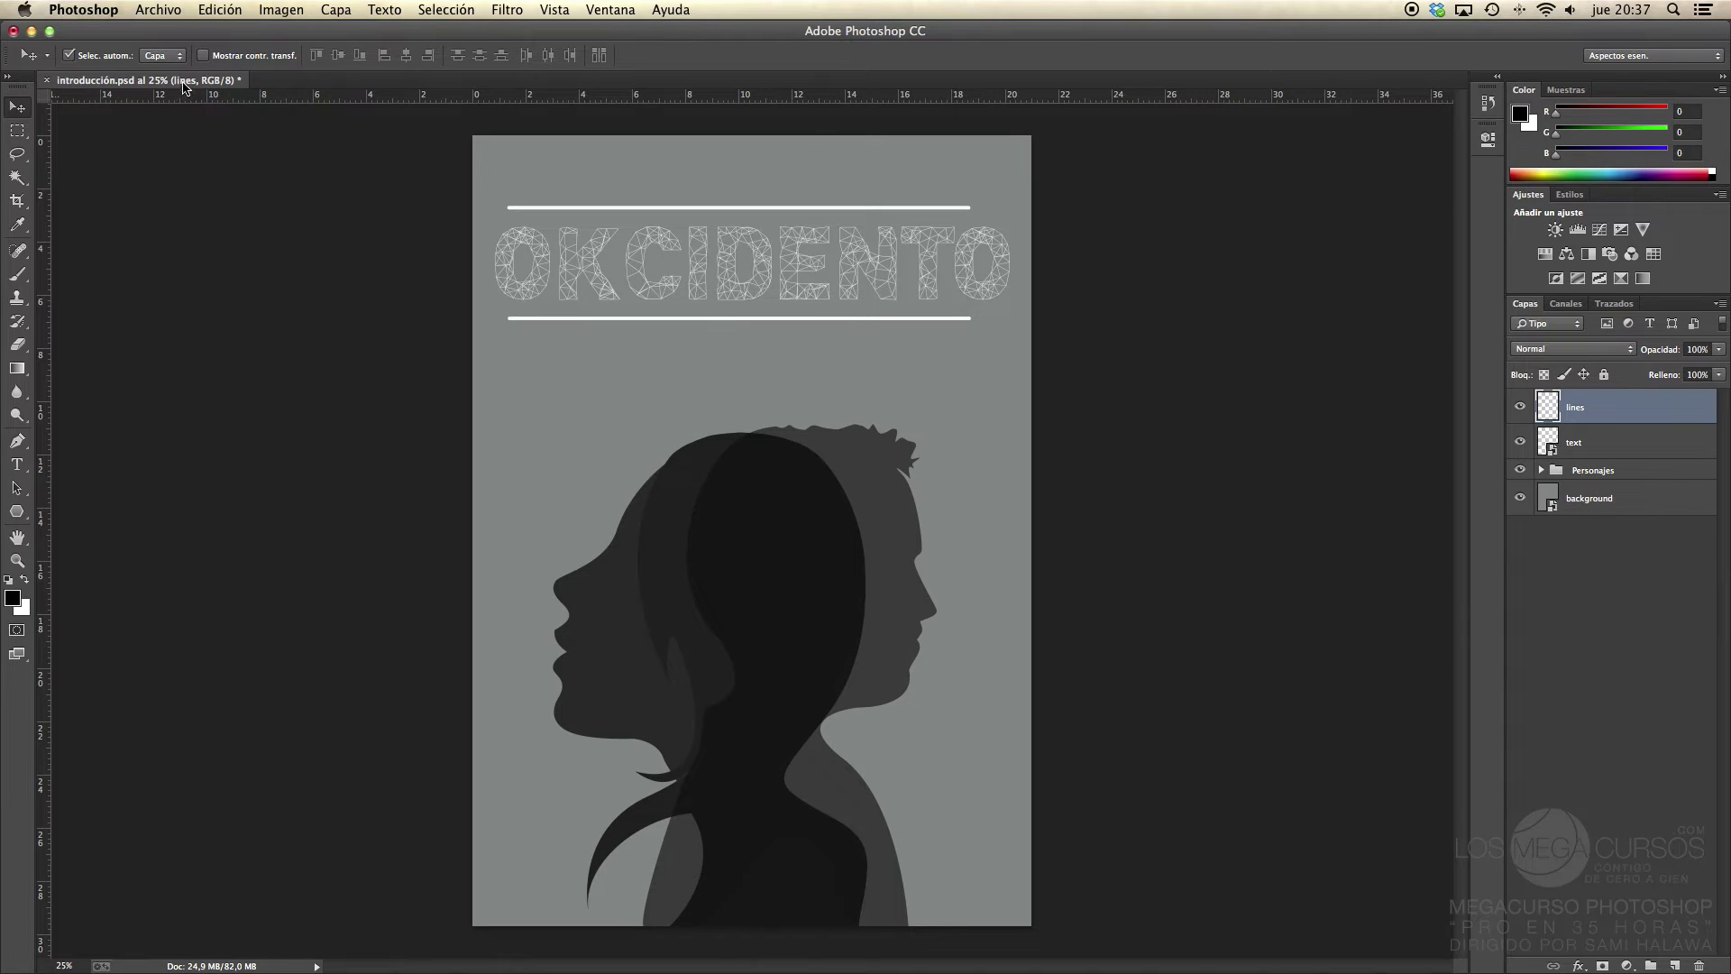
click(163, 57)
click(160, 44)
click(17, 562)
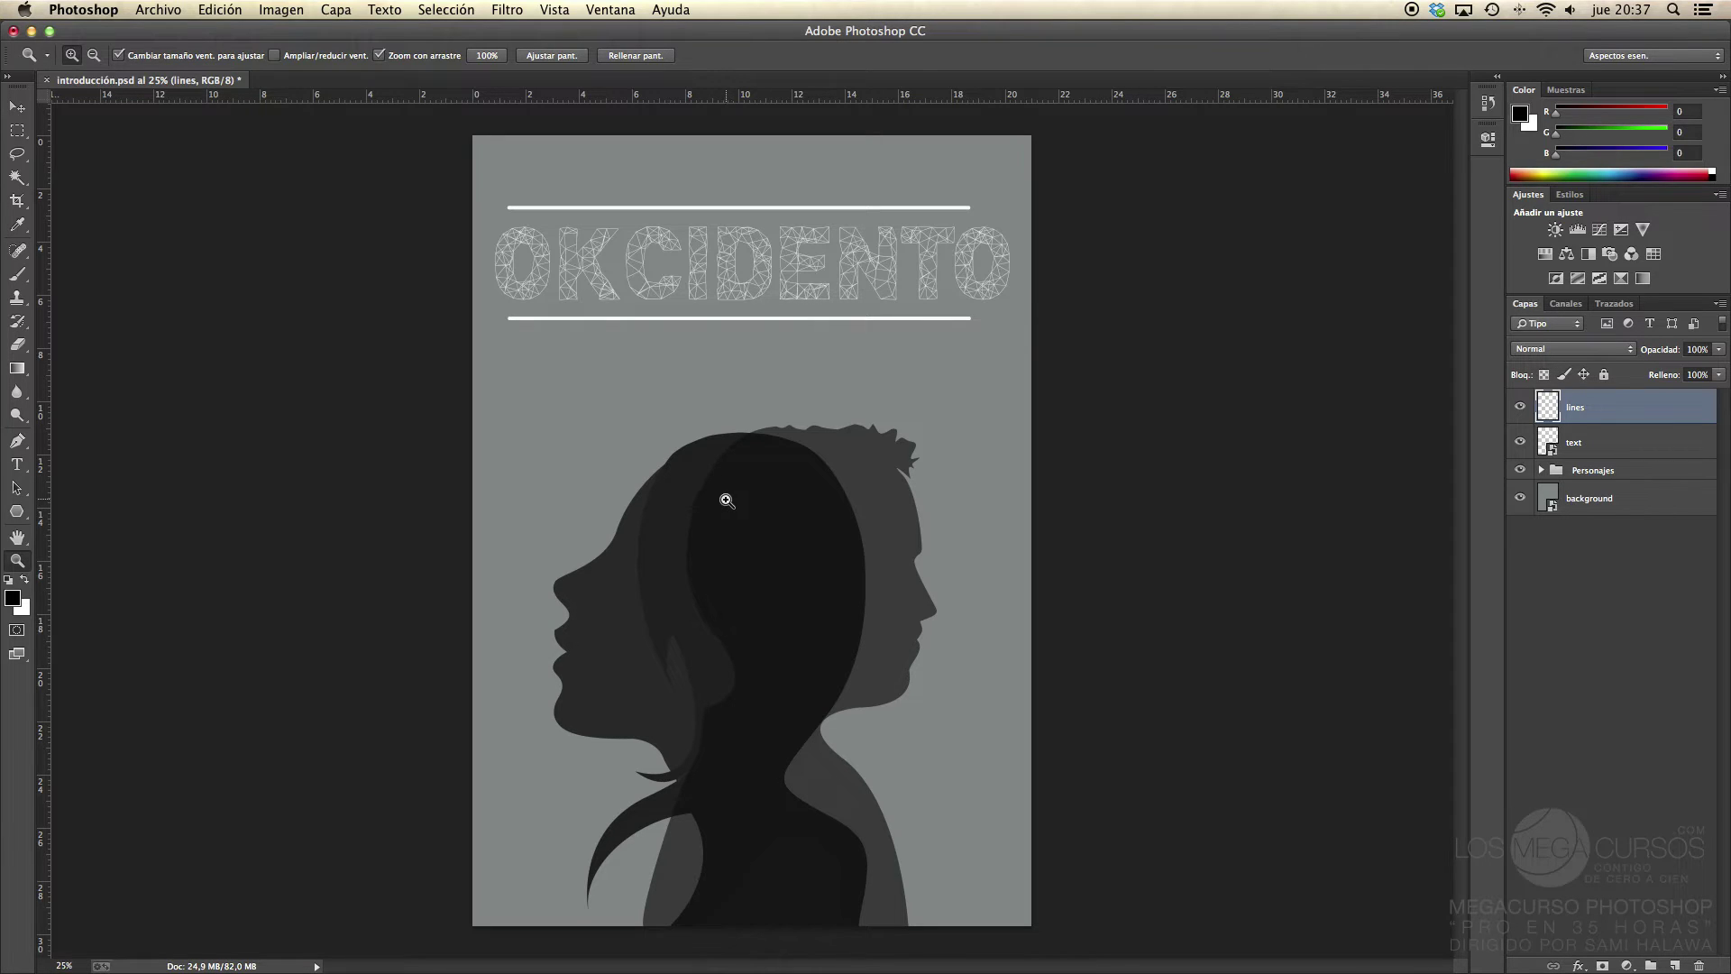
Step: Scrubby-zoom in on the heads and back out over the poster, hiding the rulers with Cmd+R
click(17, 107)
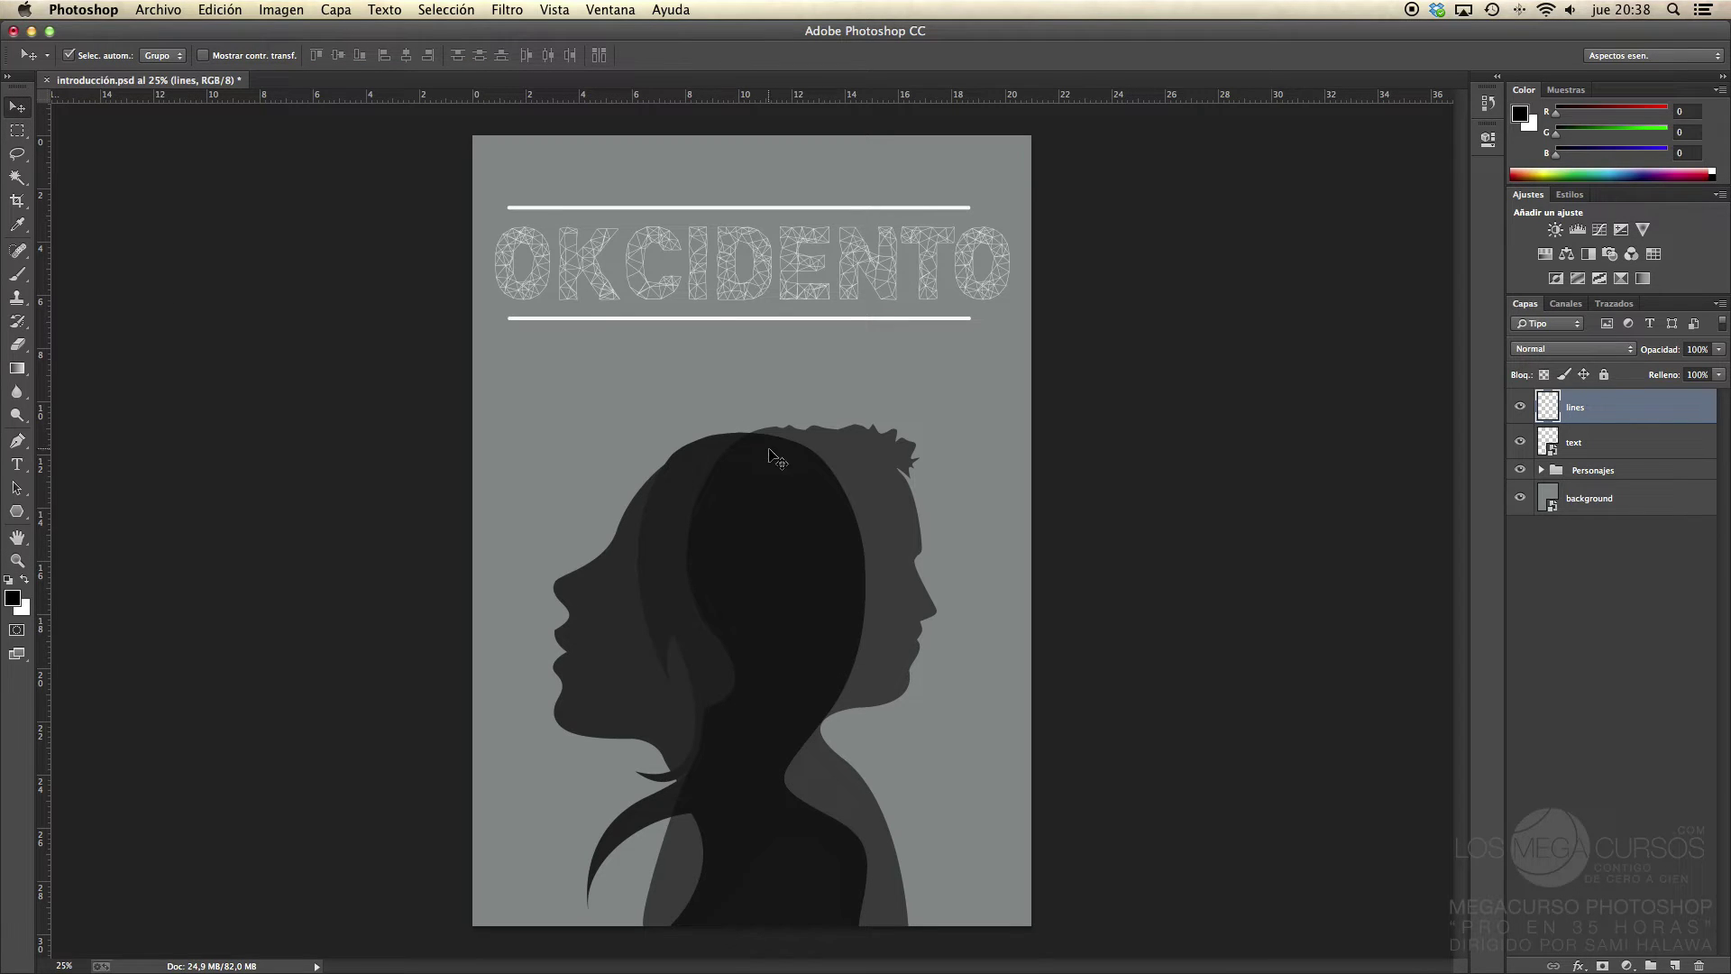
key(z)
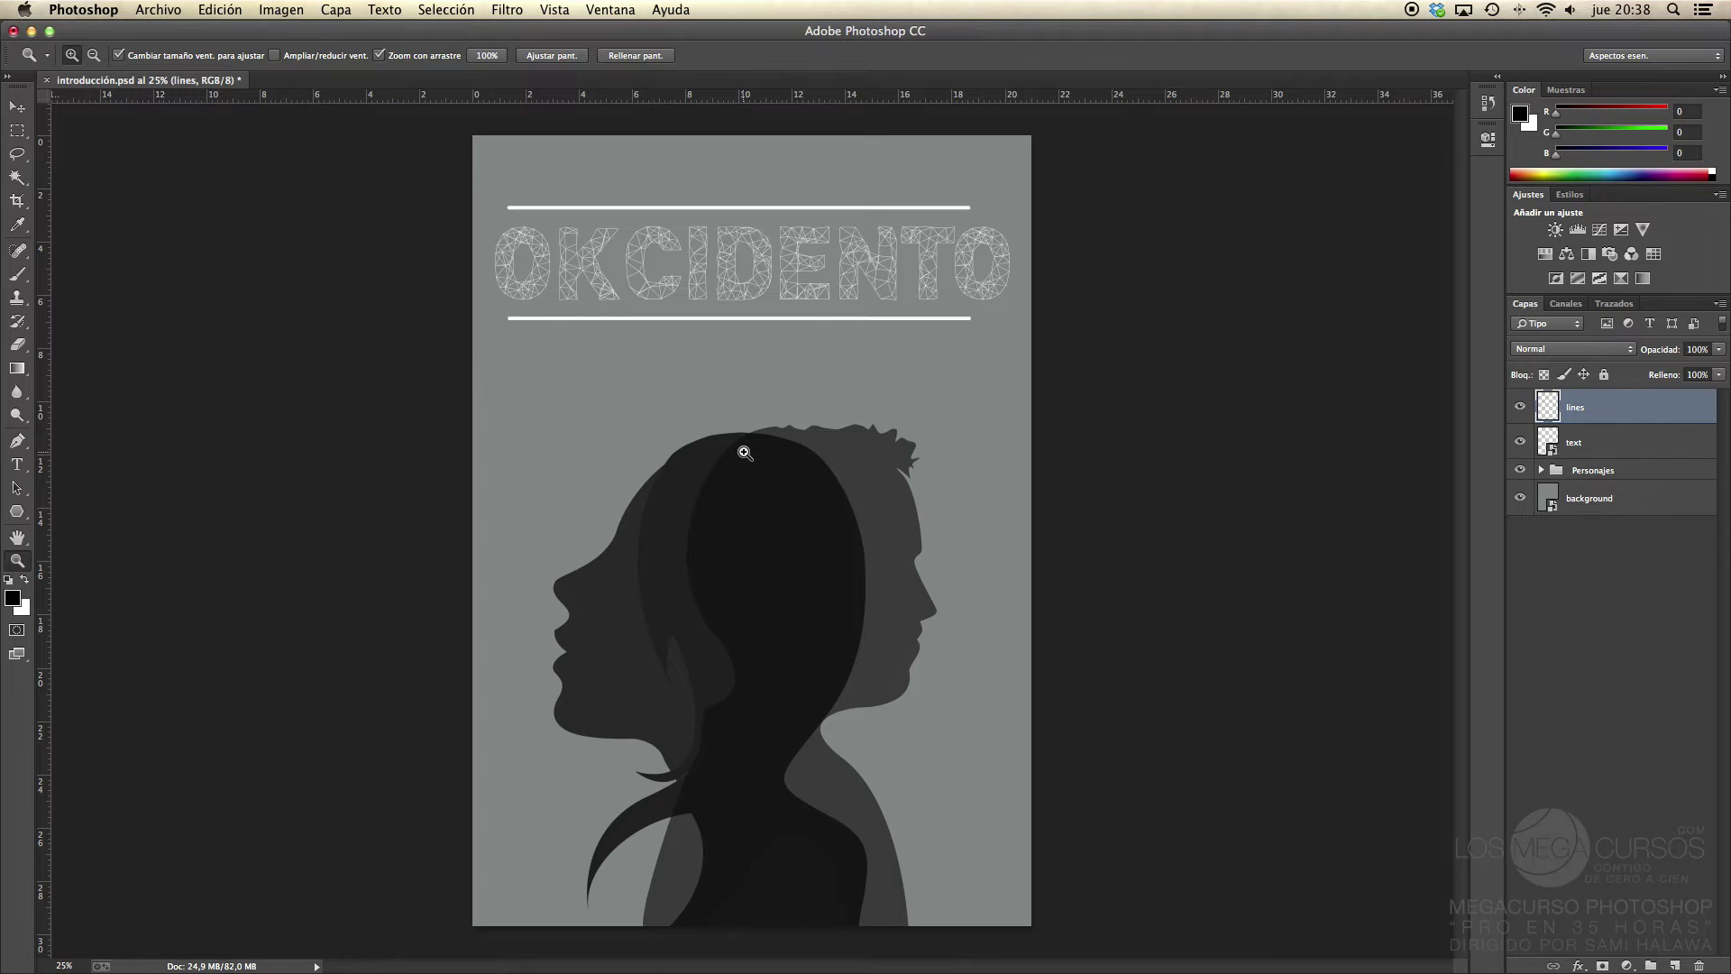
mouse_move(746, 453)
mouse_down()
mouse_move(823, 456)
mouse_move(771, 458)
mouse_up()
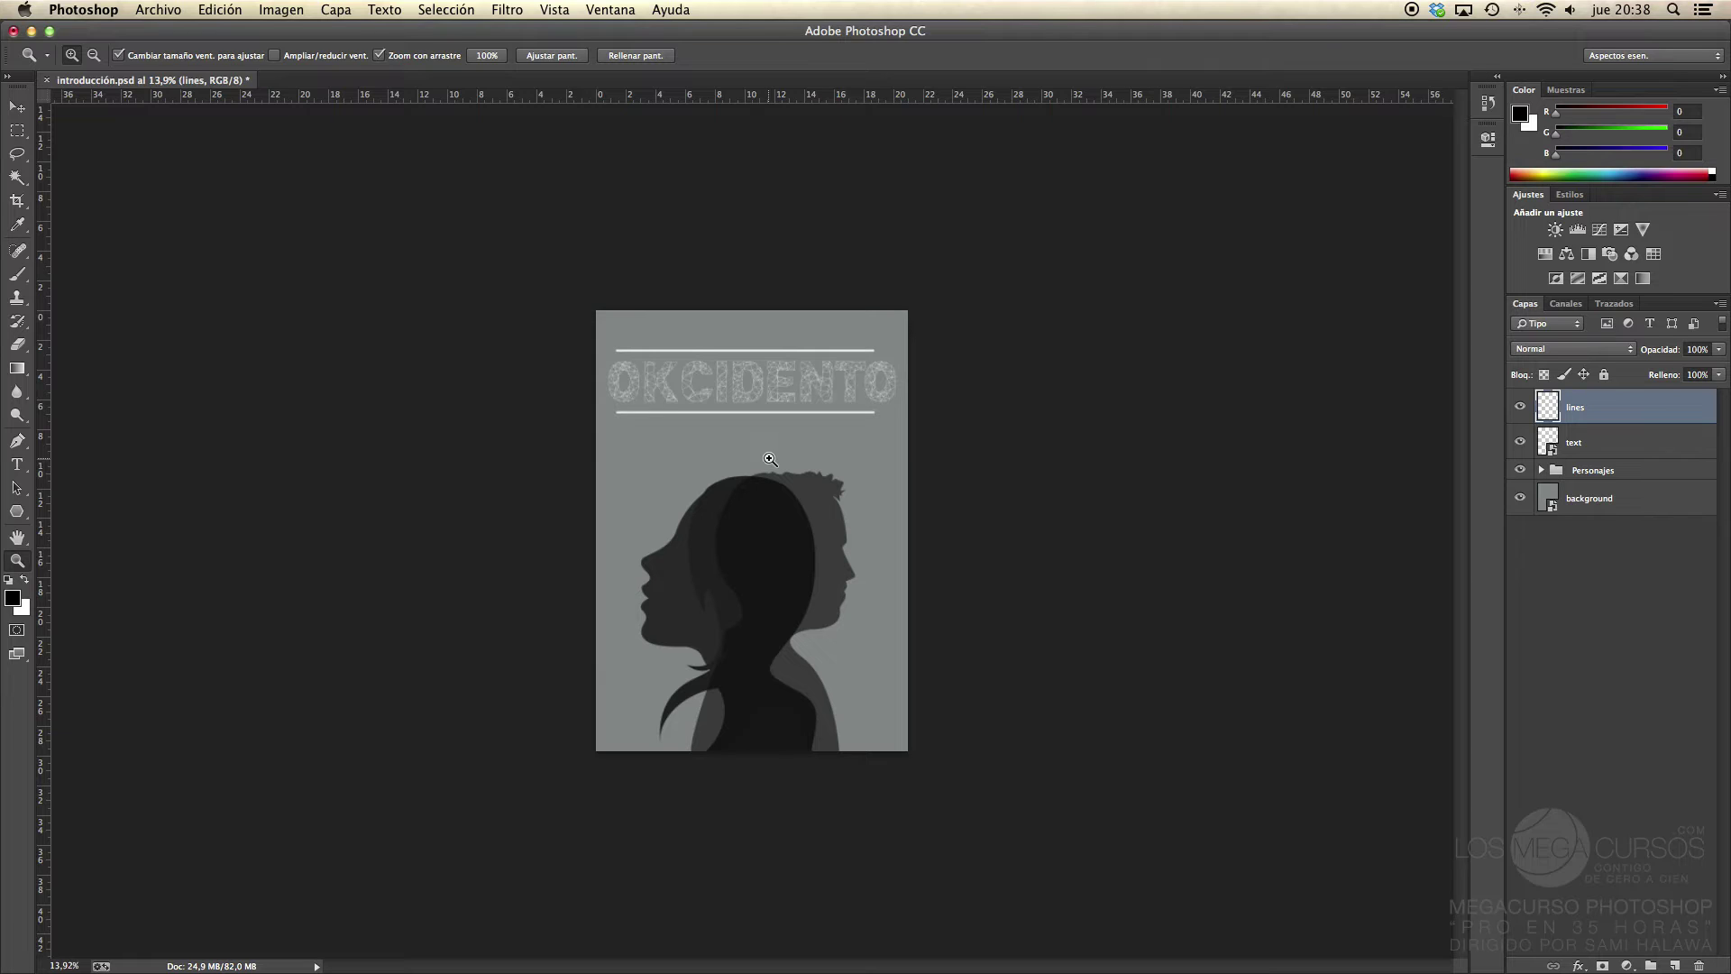
drag(798, 490, 714, 492)
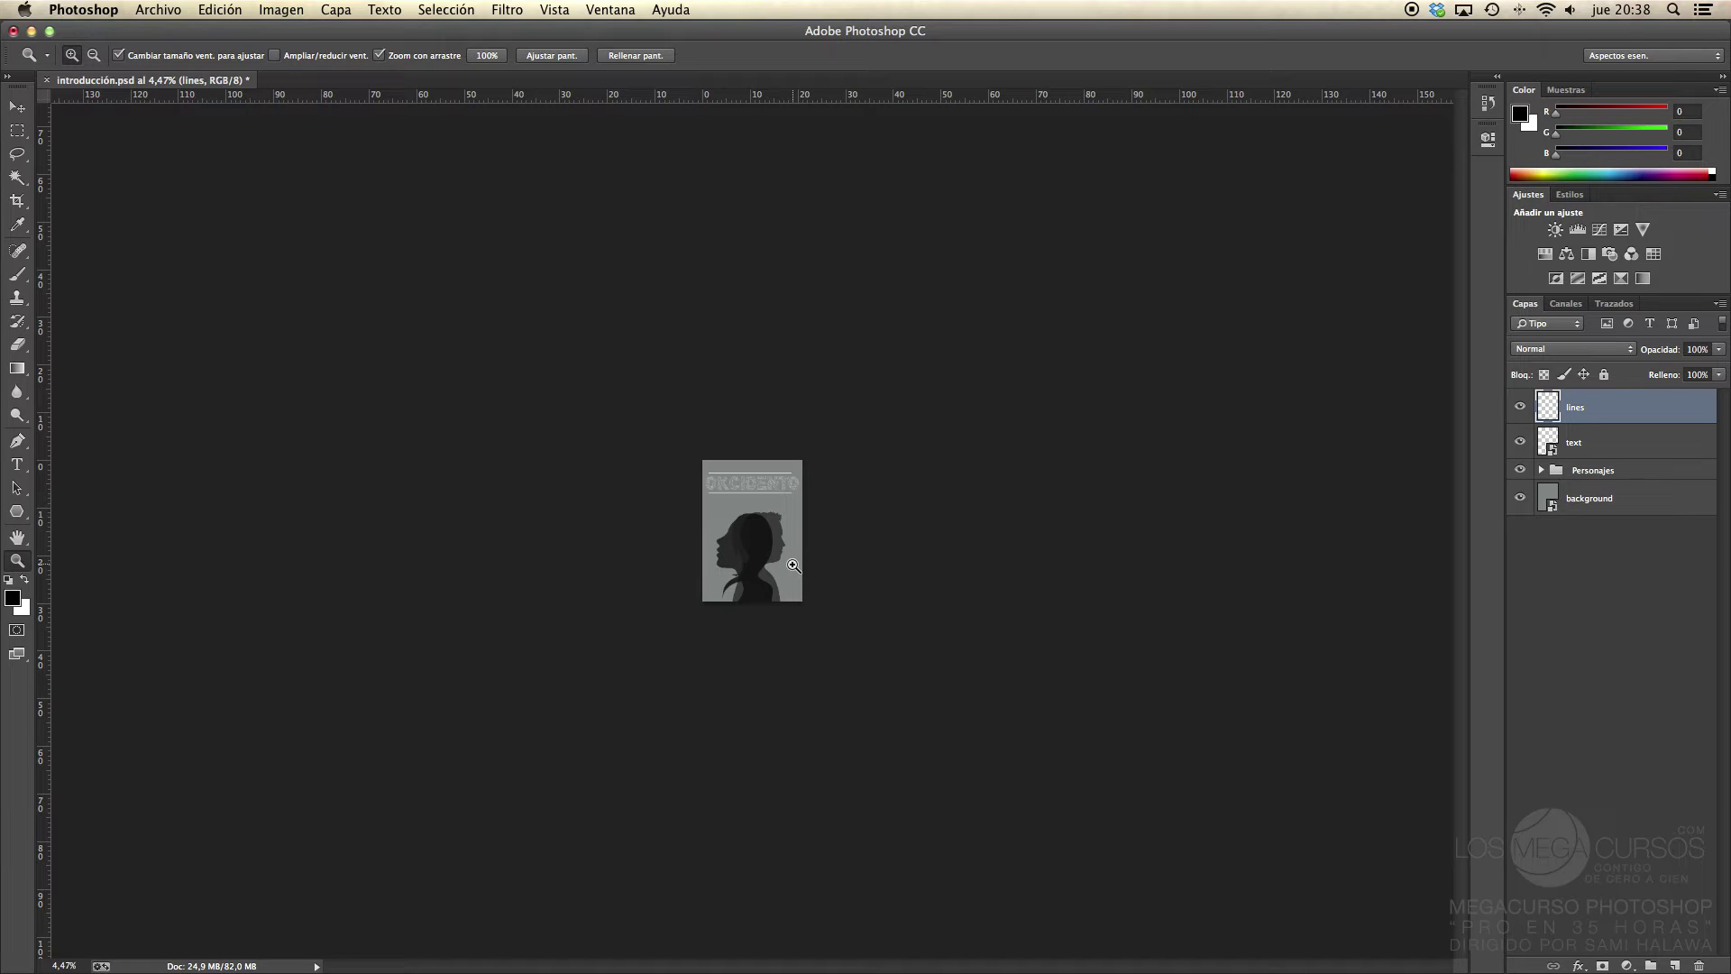
drag(792, 565, 794, 566)
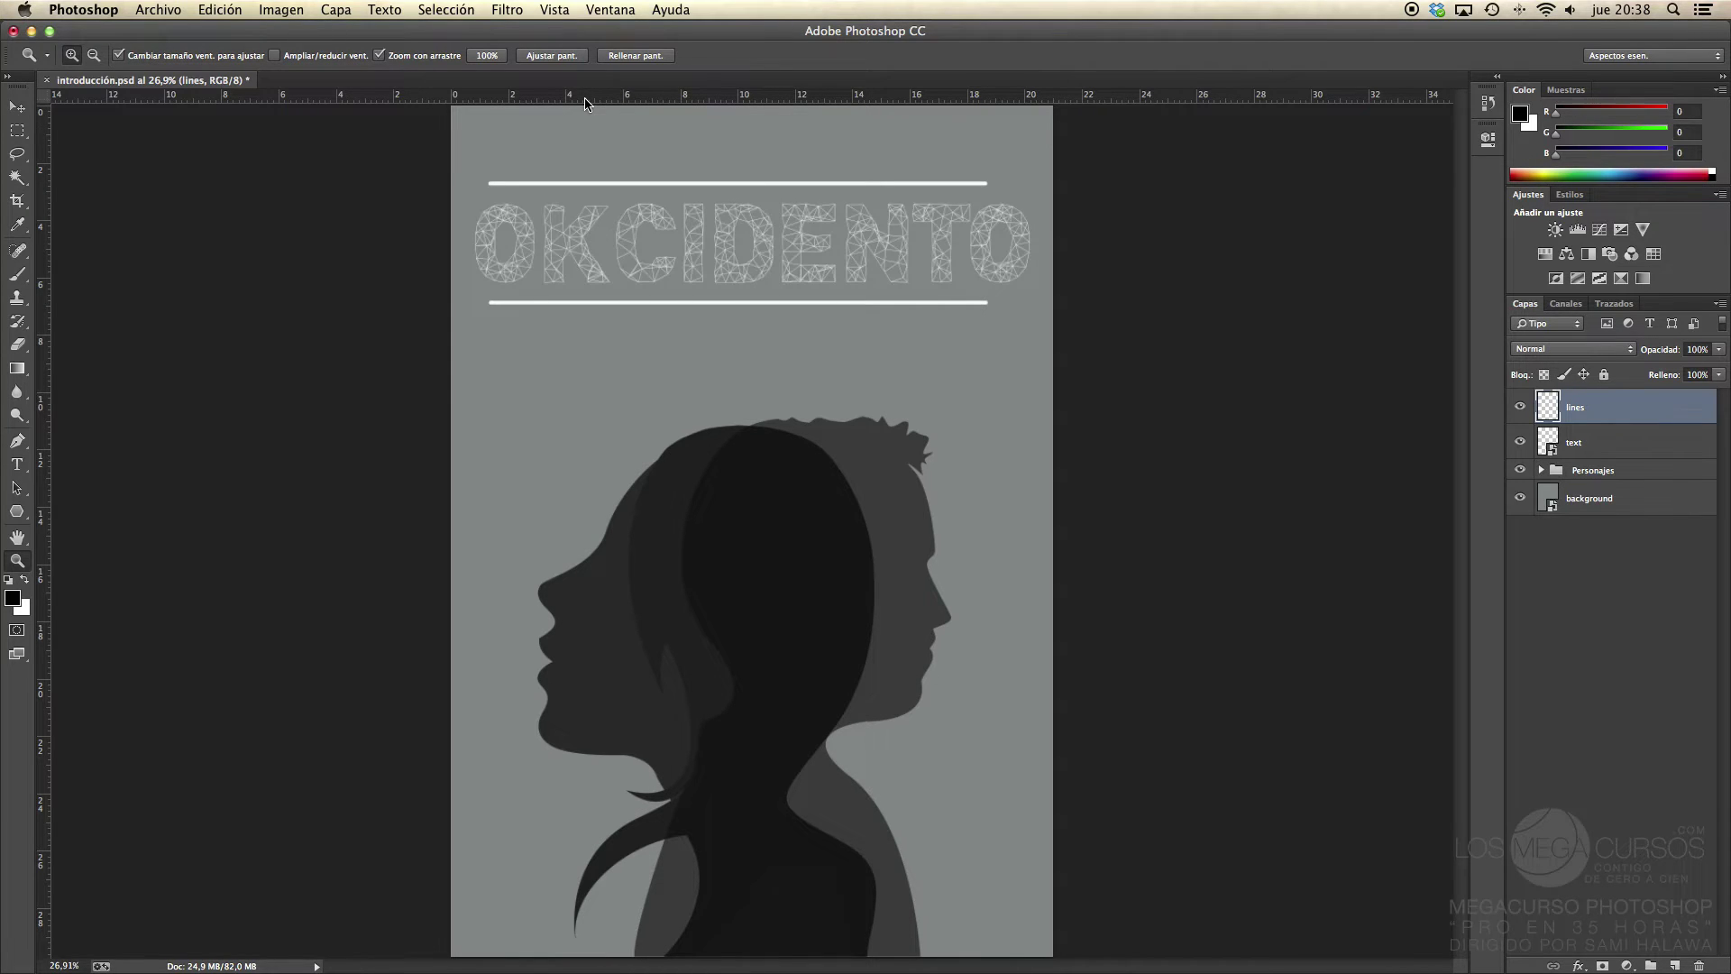
key(super+r)
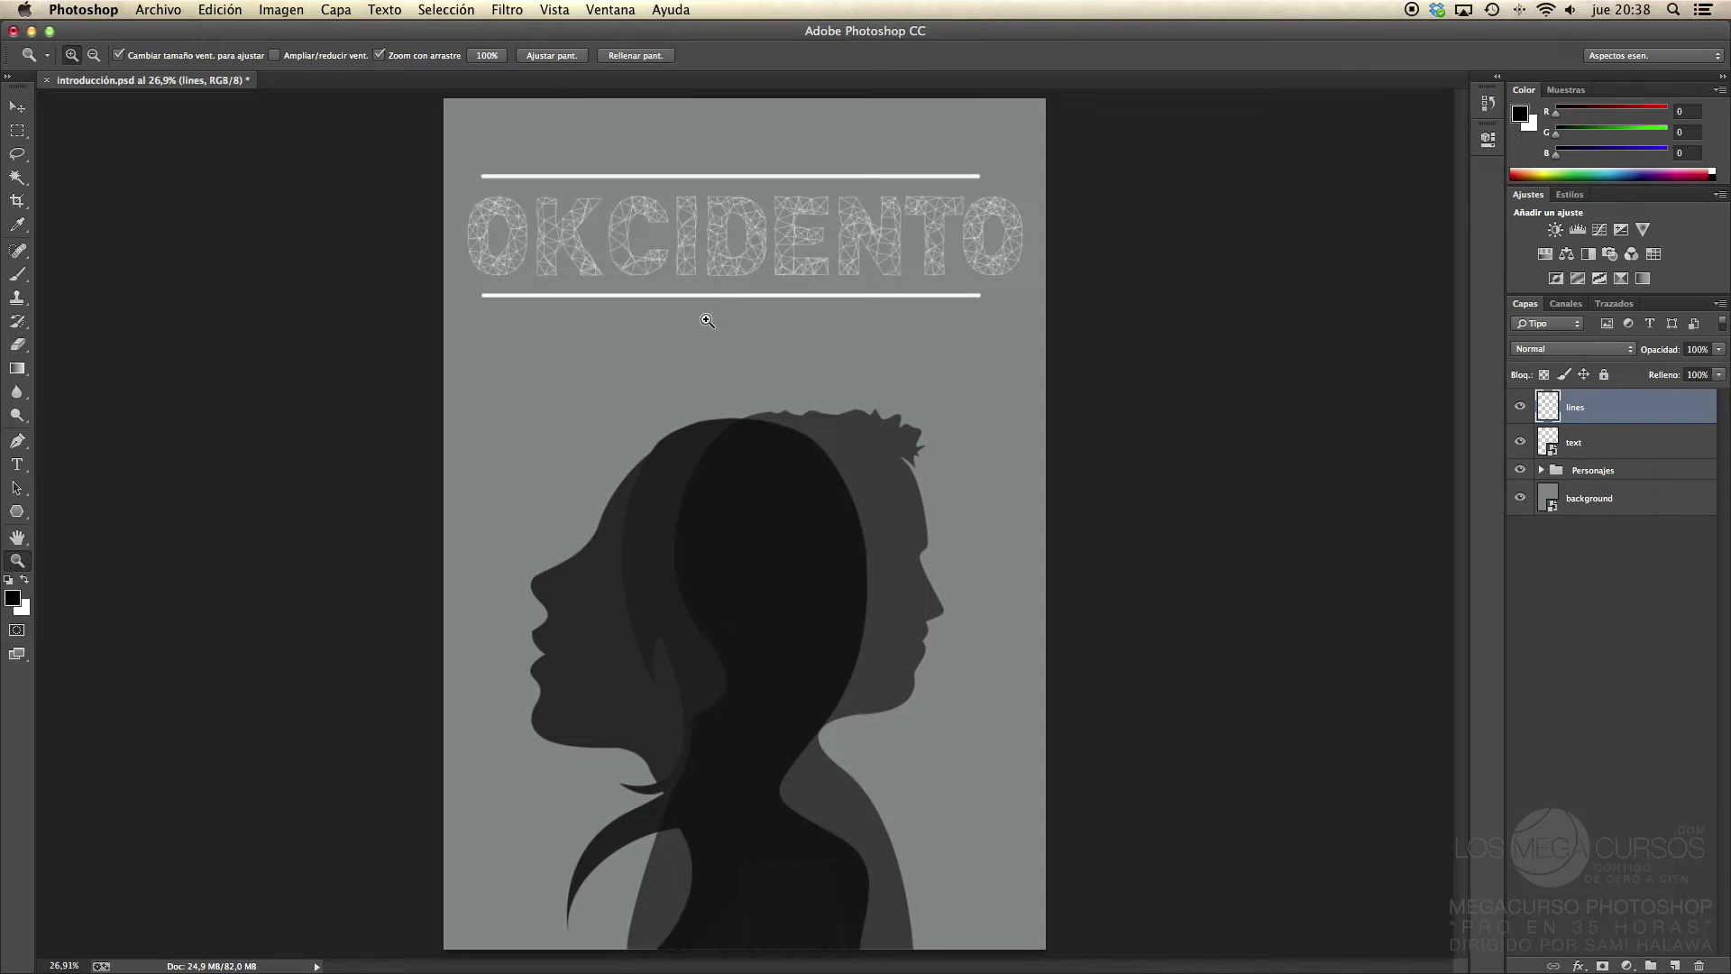
drag(707, 320, 613, 323)
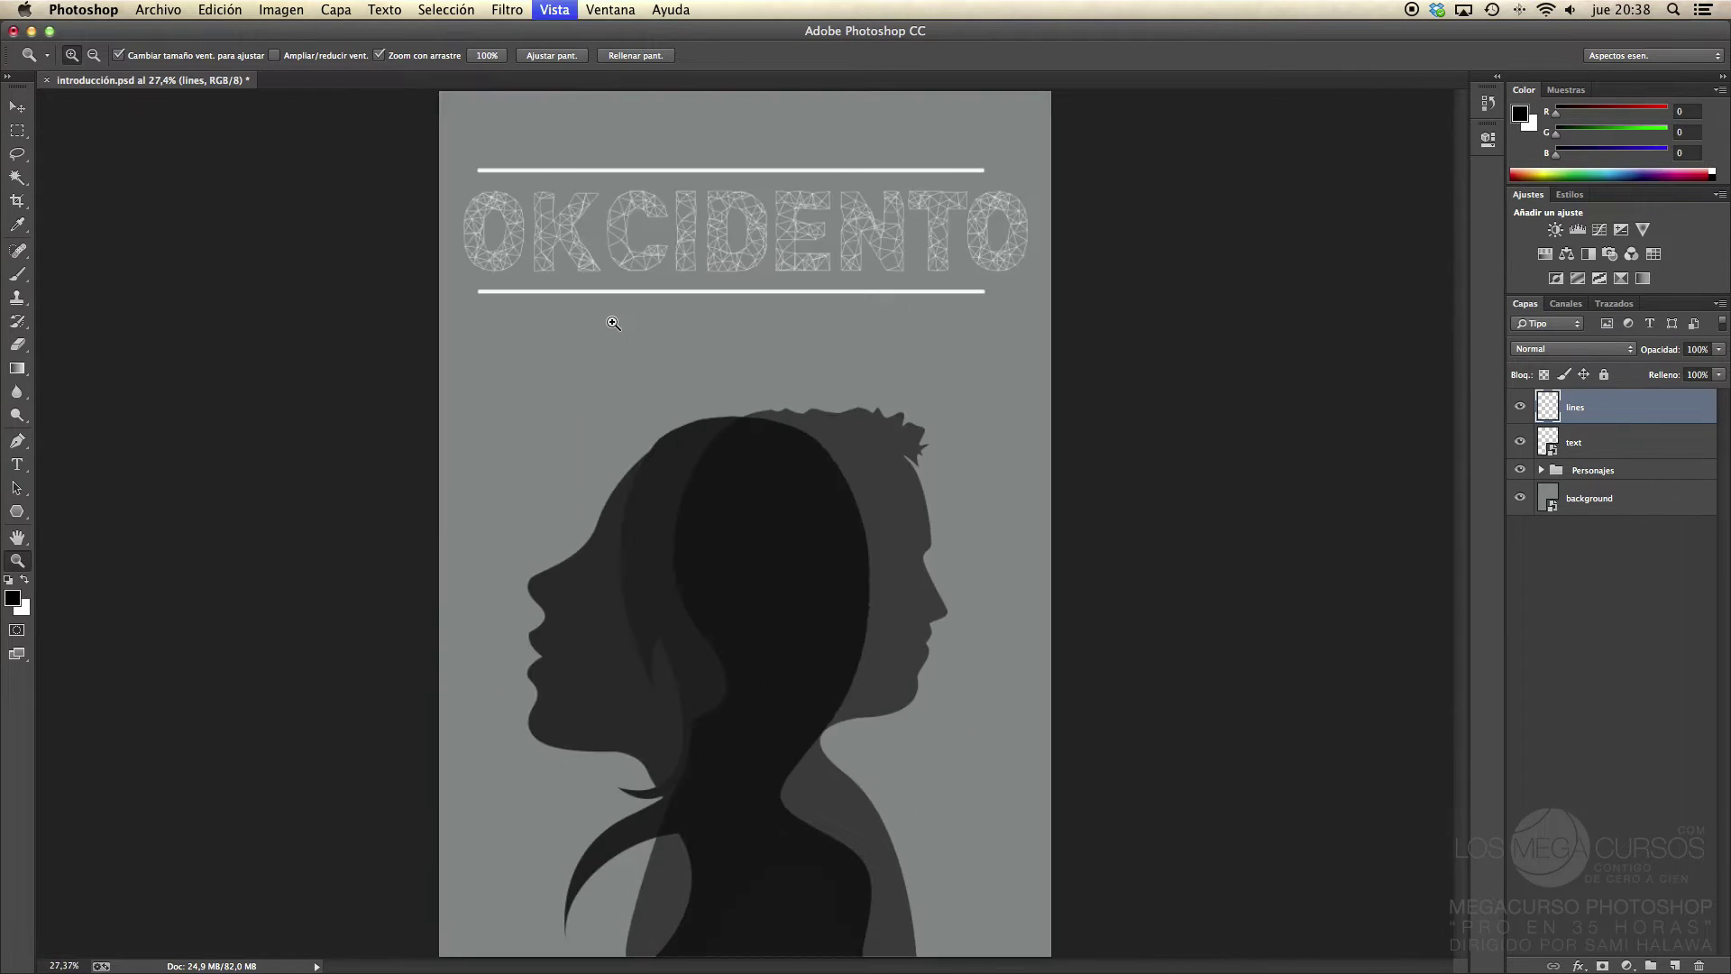
Step: Compare the Zoom tool's Fit Screen and Fill Screen views of the poster, ending on Fit Screen
key(super+0)
drag(732, 338, 656, 336)
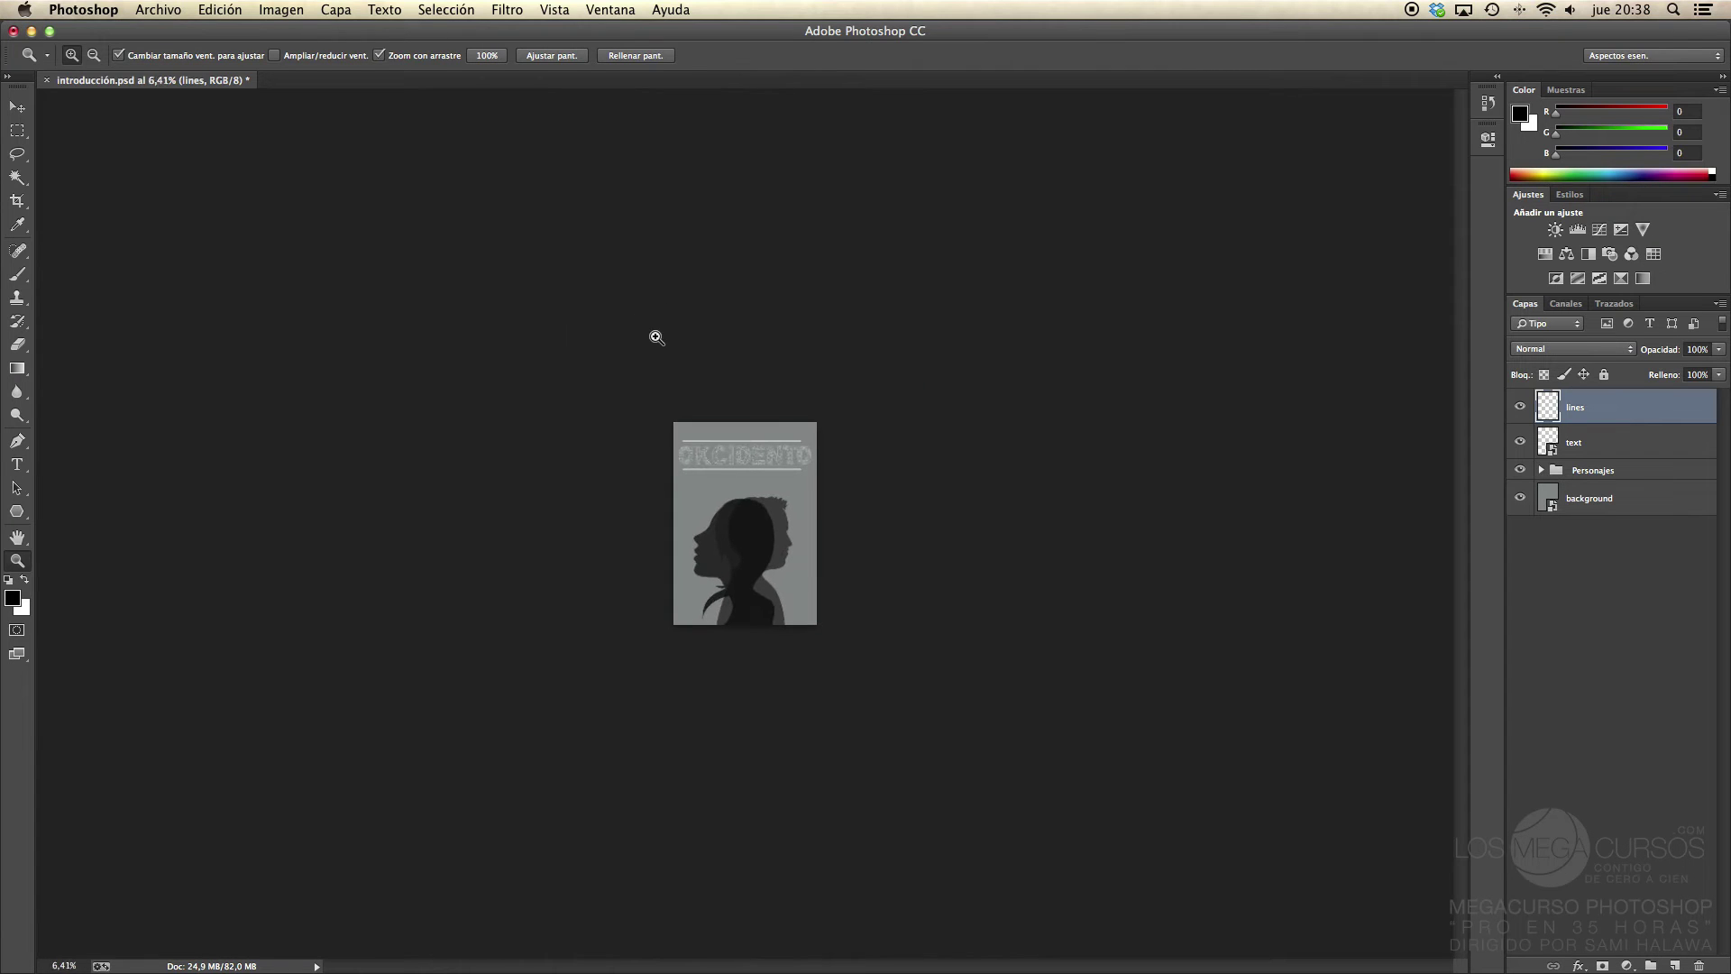
click(559, 59)
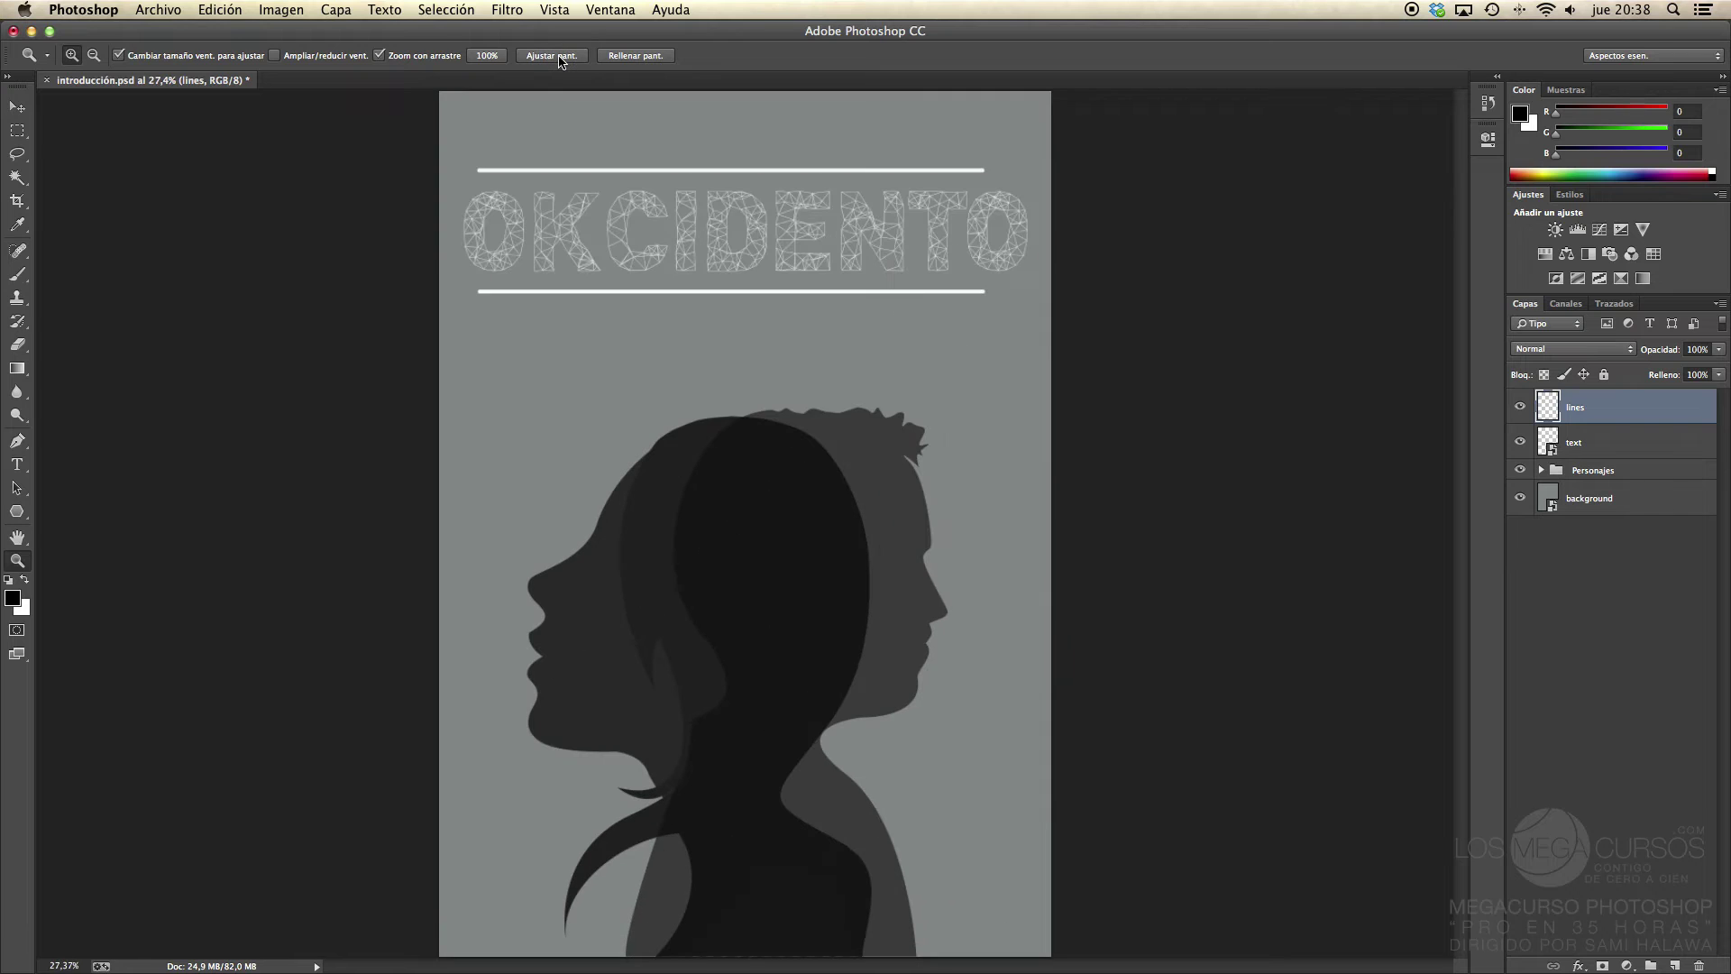
click(643, 56)
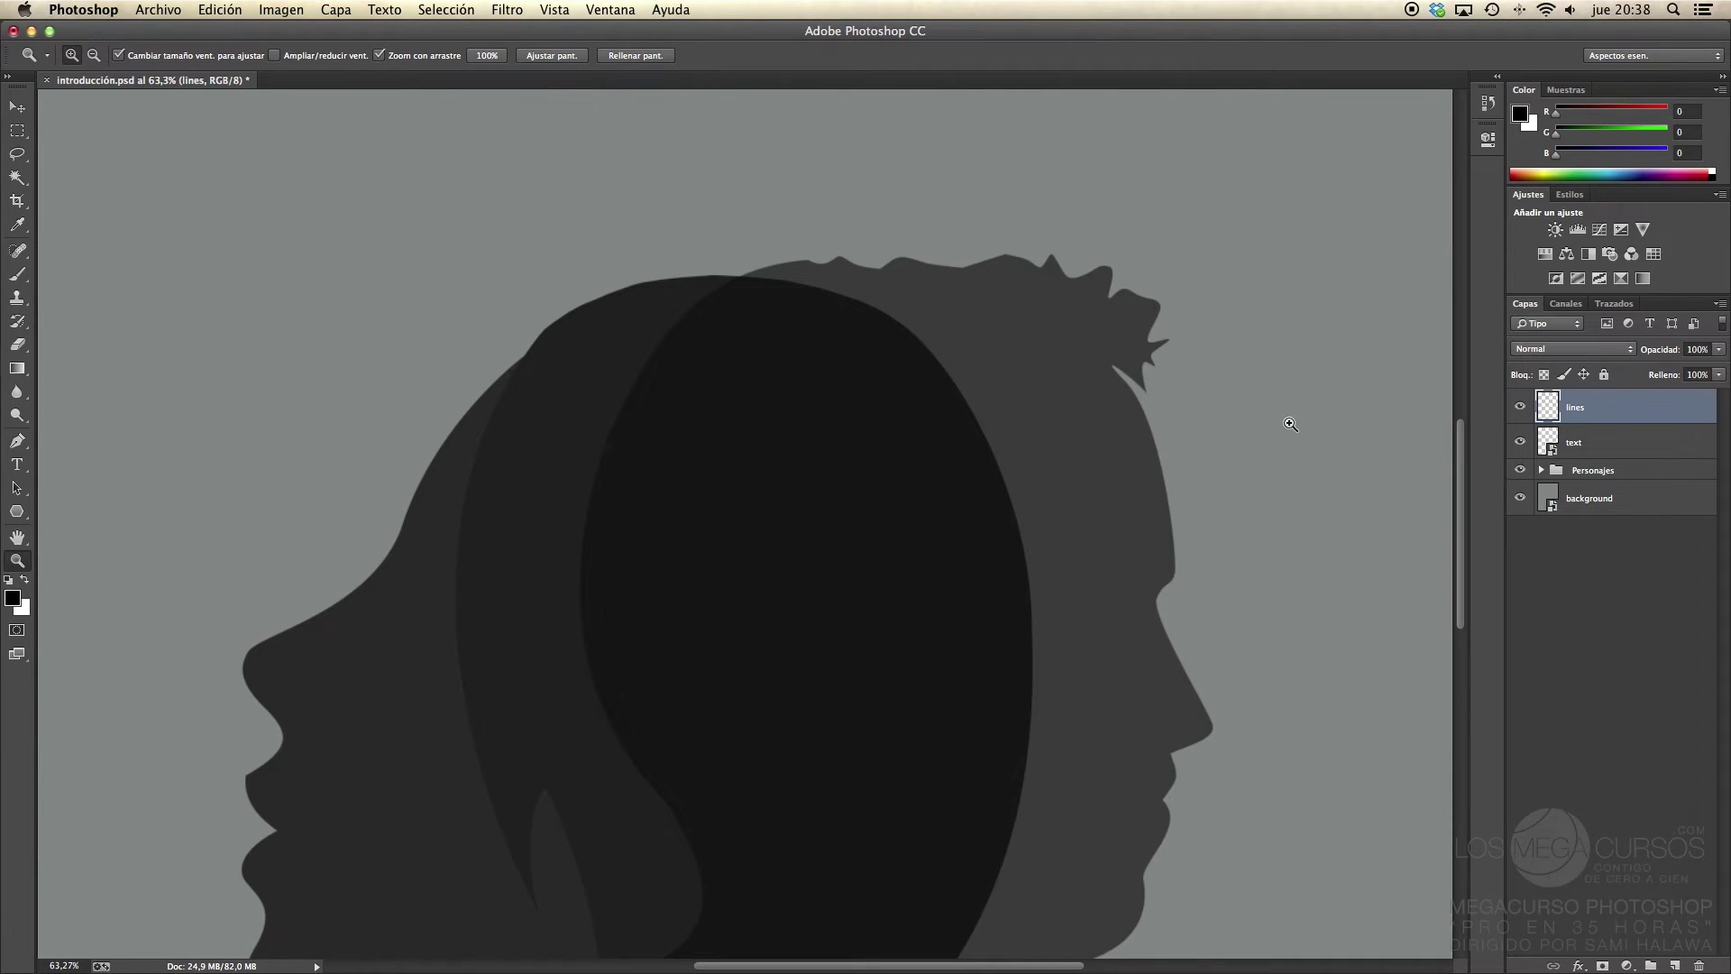
click(567, 59)
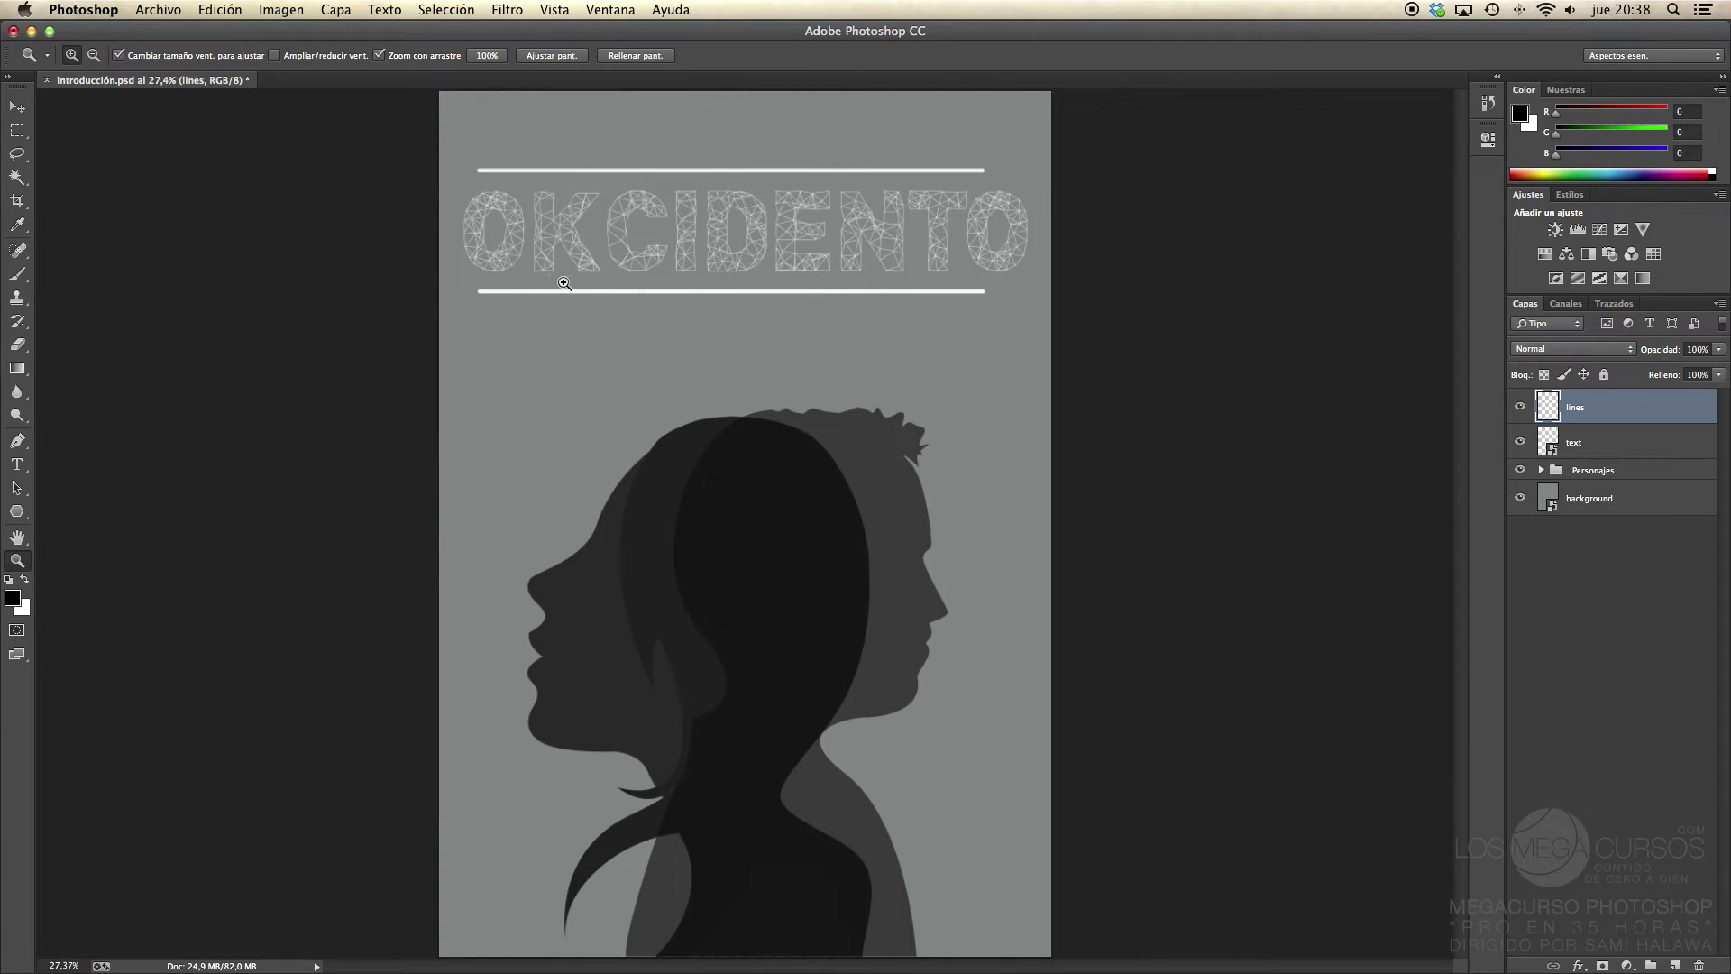
click(624, 56)
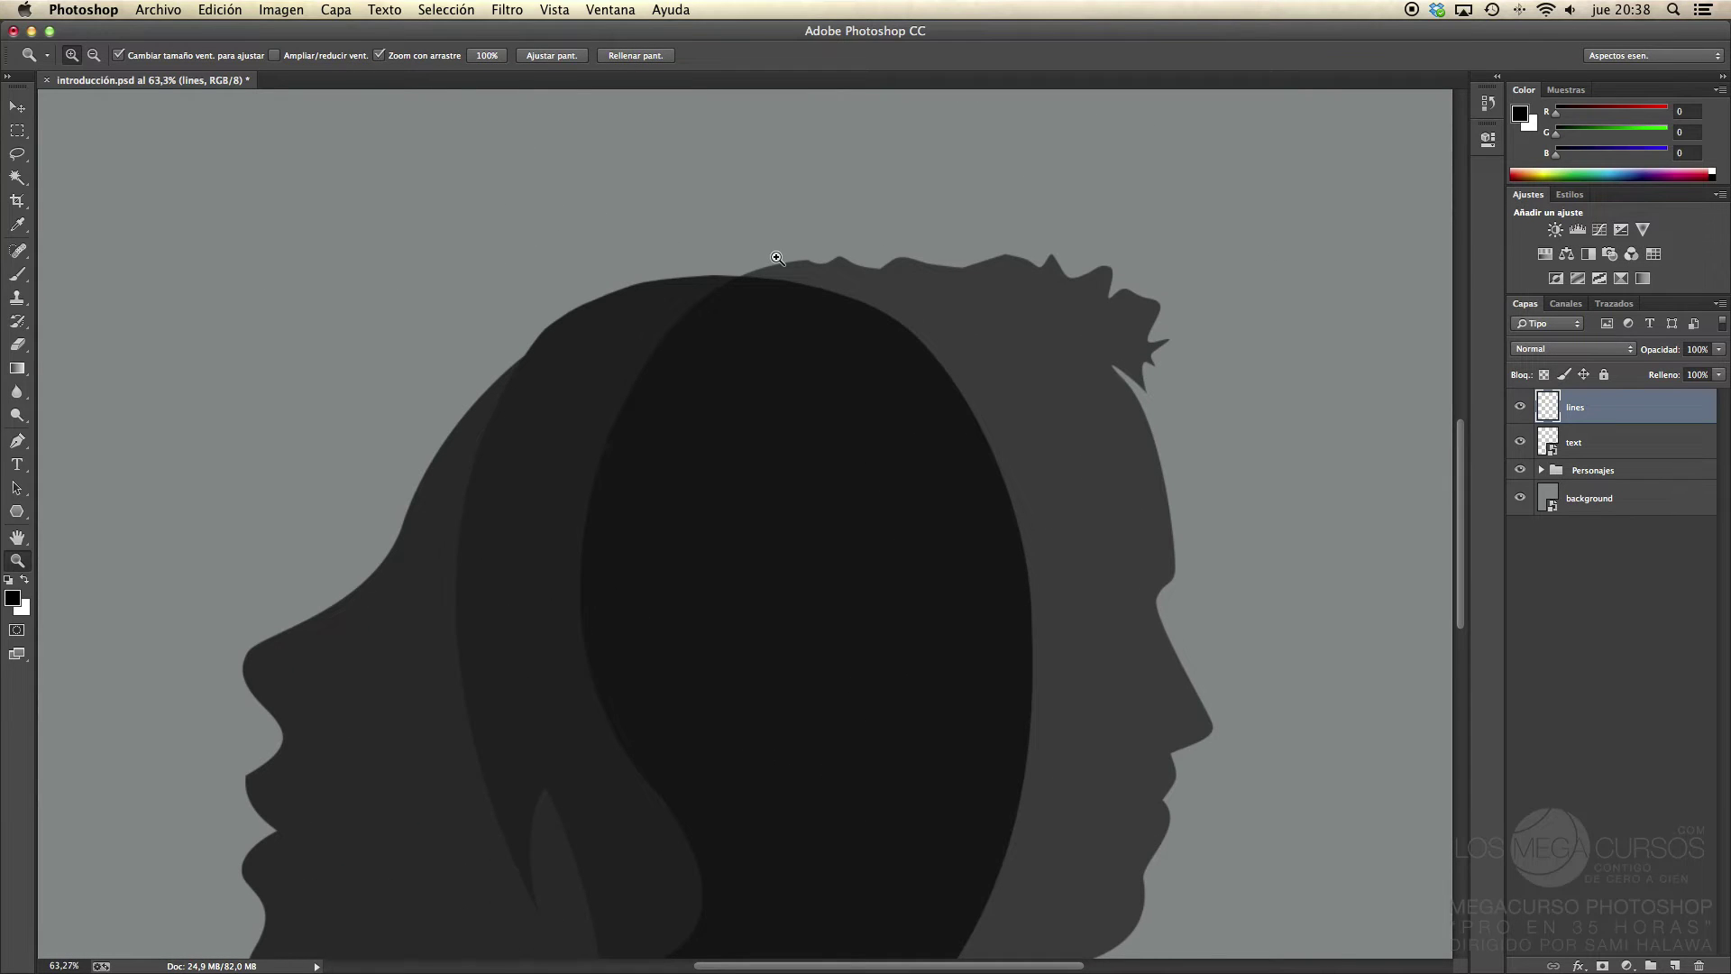
click(544, 55)
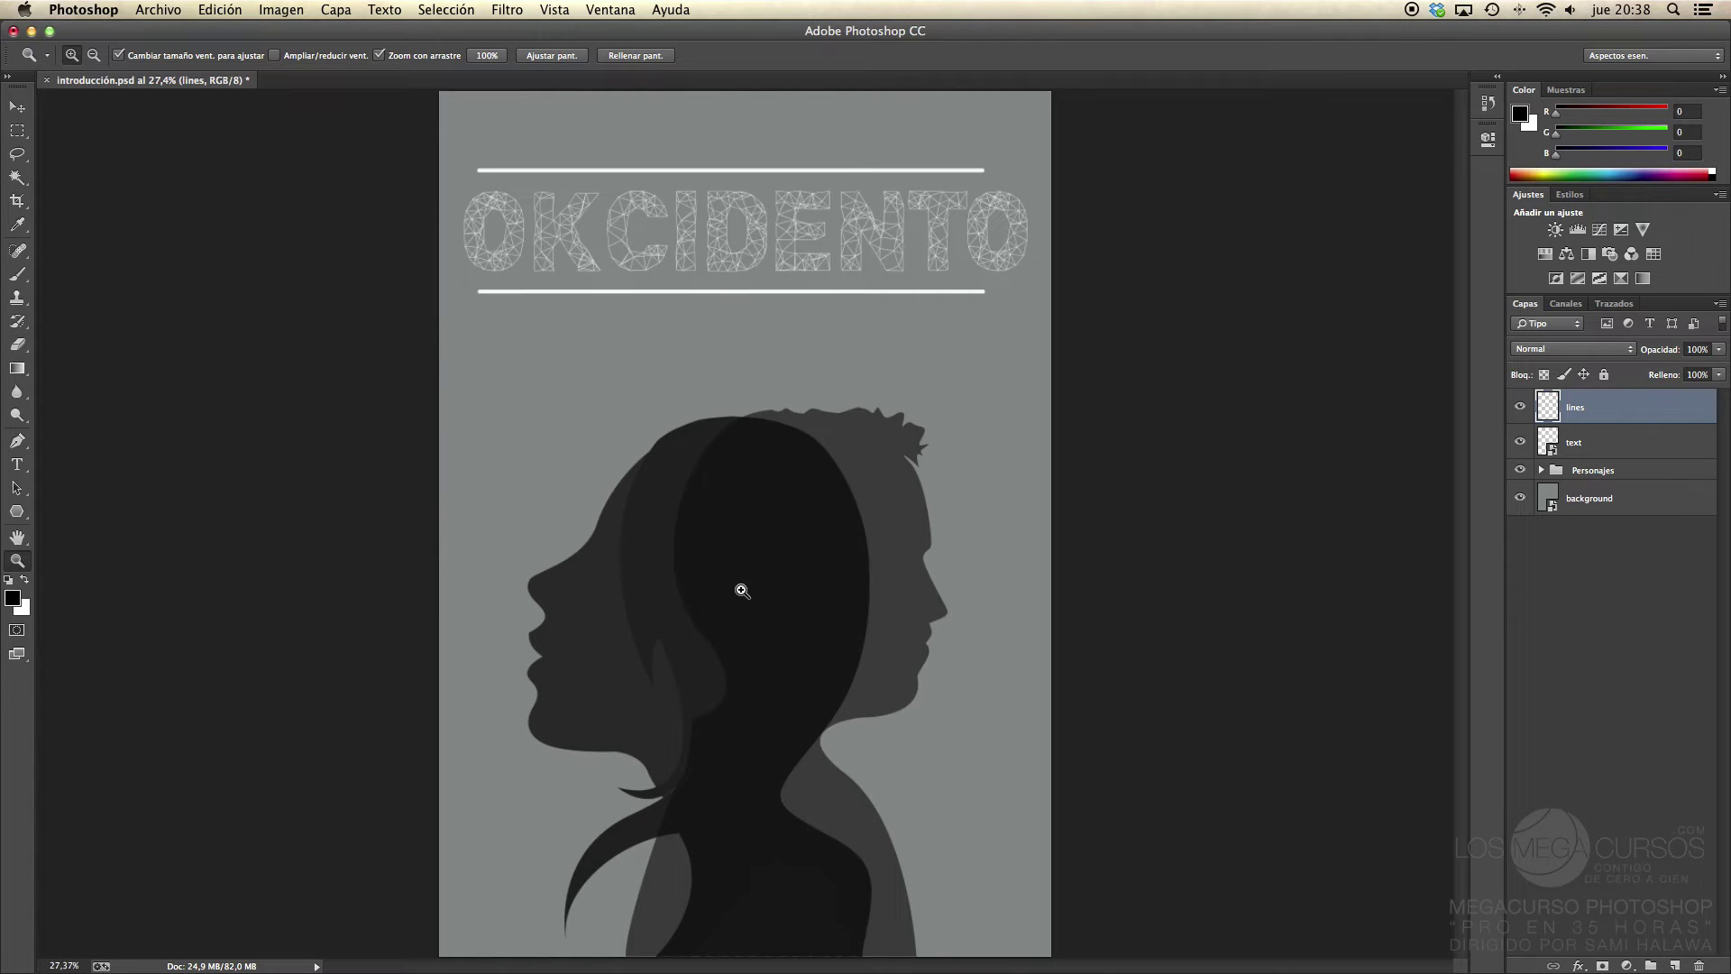
Step: Adjust the zoom percentage, refit the poster, then view it at 100% actual size
click(54, 965)
click(160, 819)
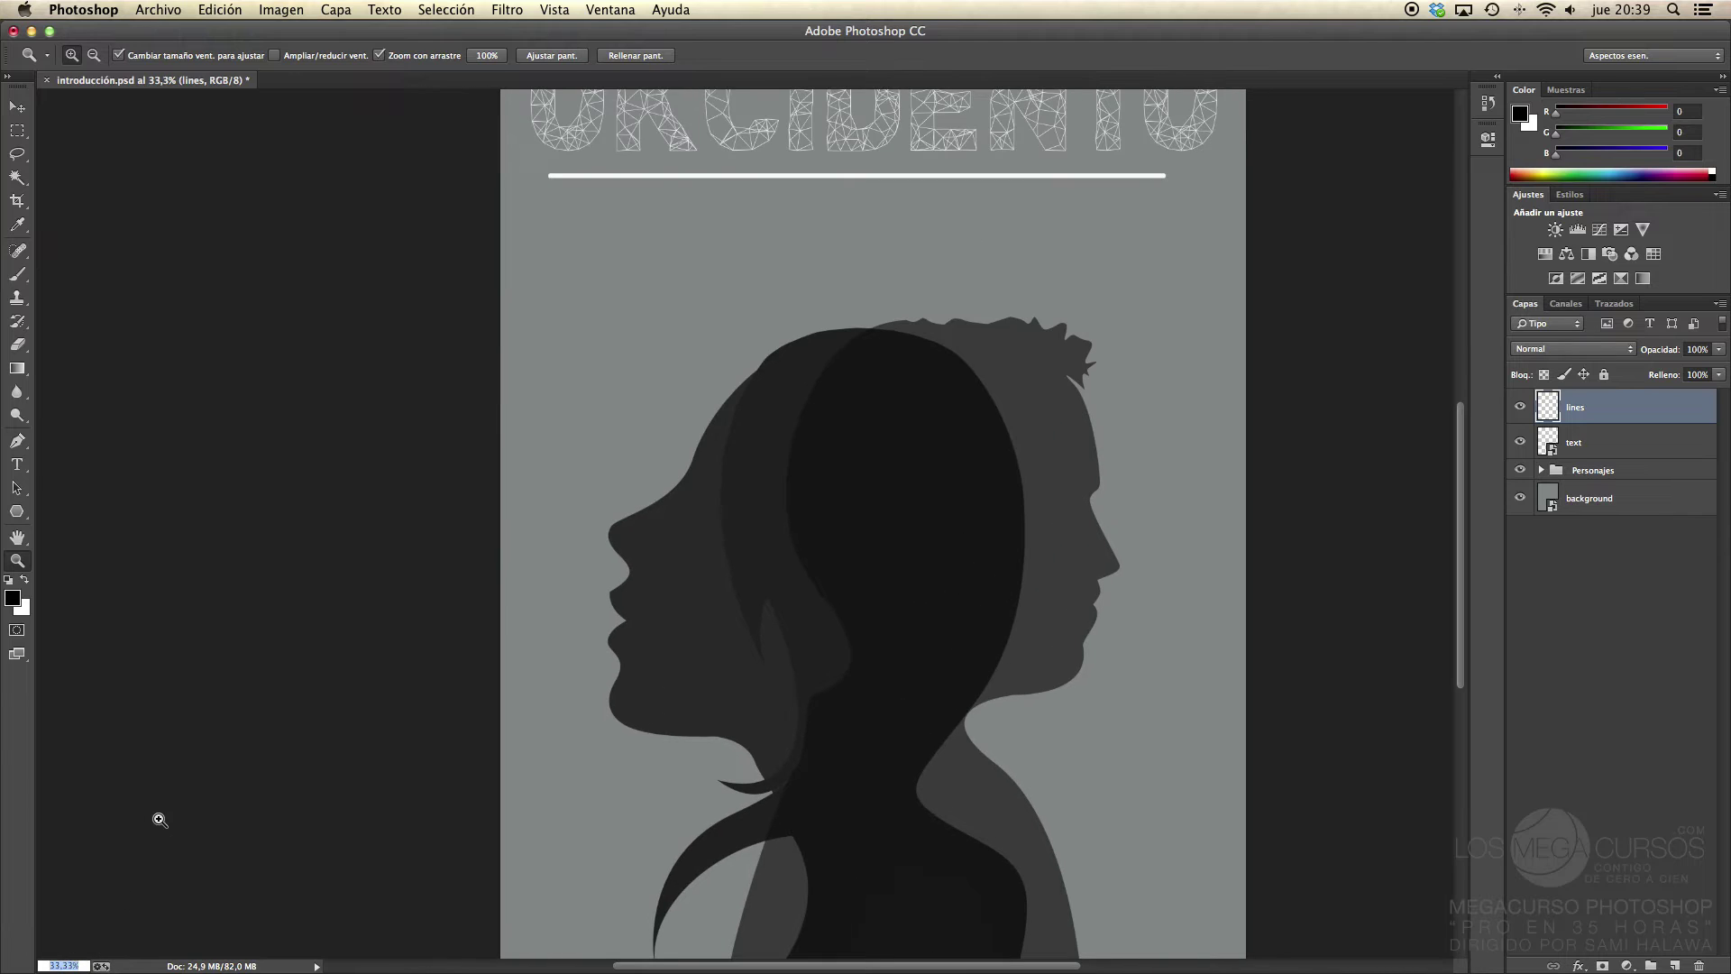
click(563, 57)
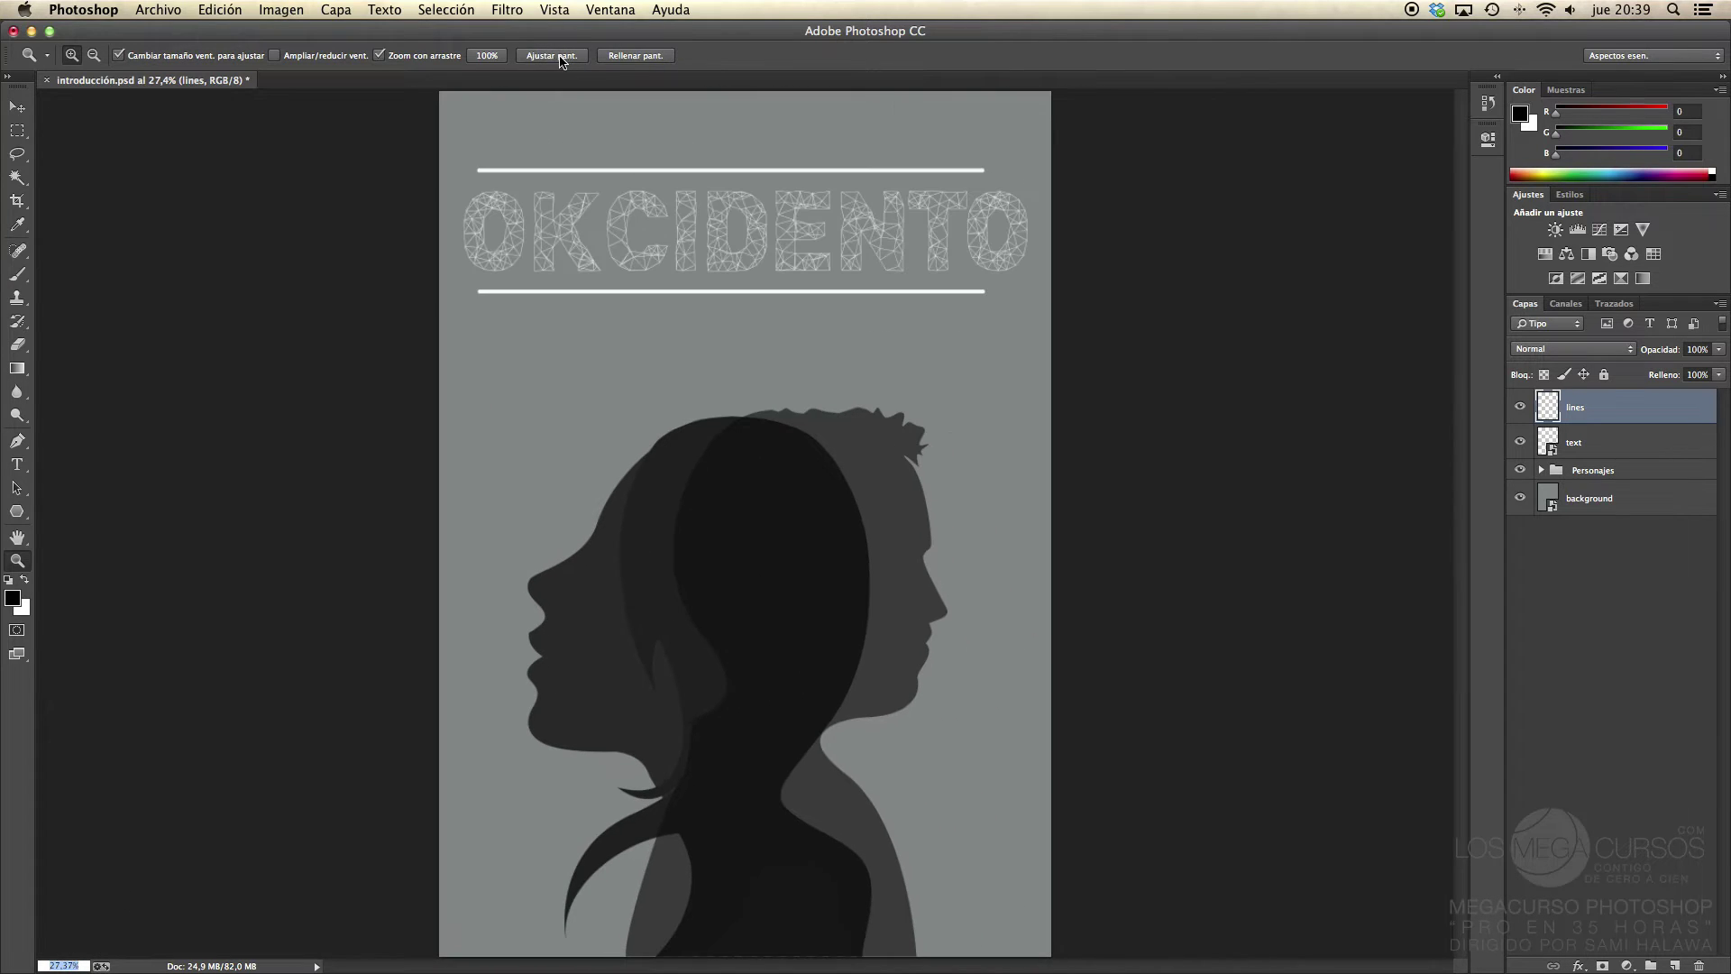
click(486, 56)
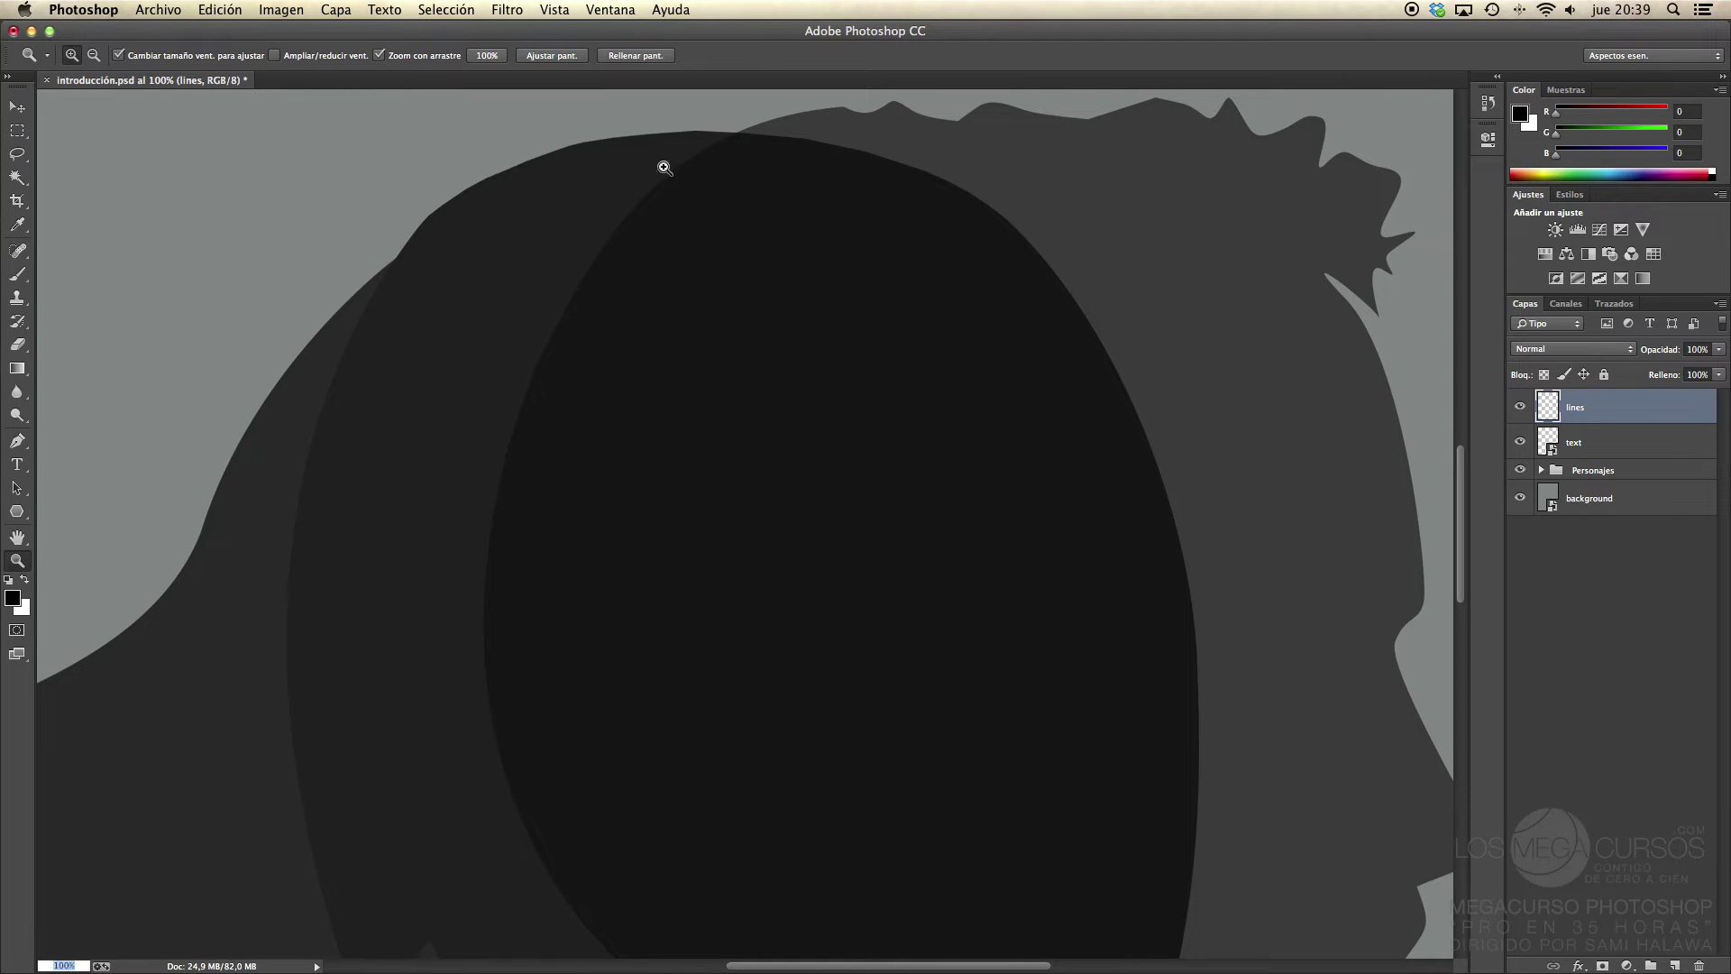
click(550, 56)
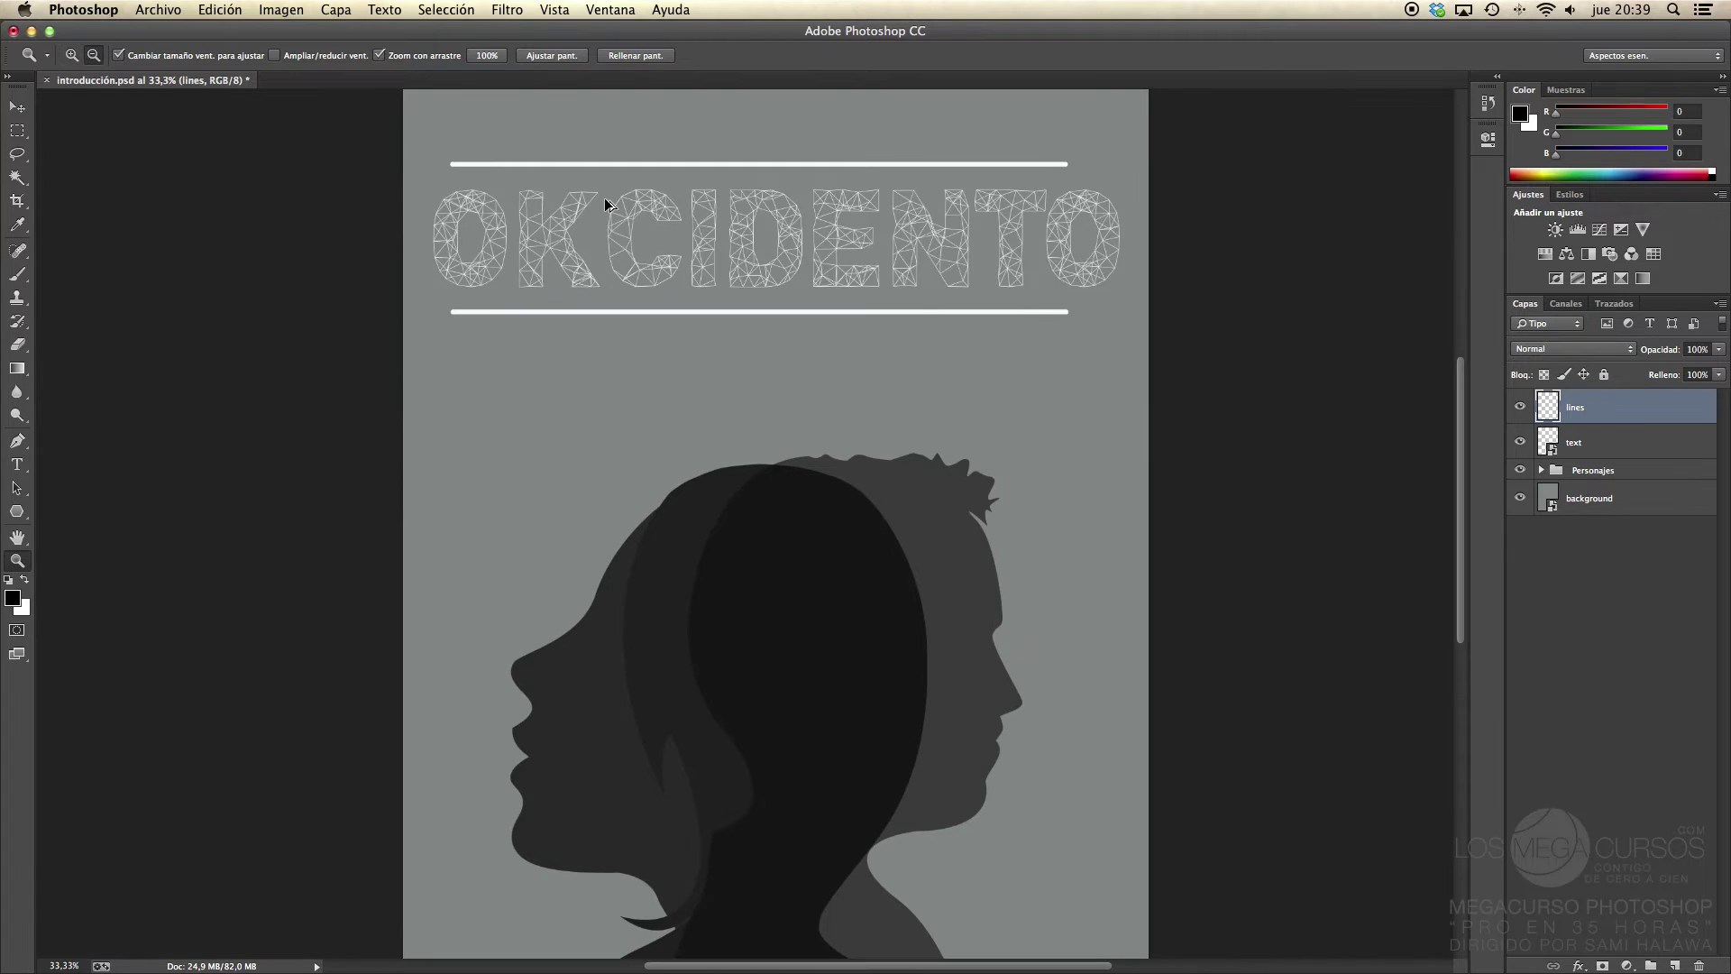
key(super+1)
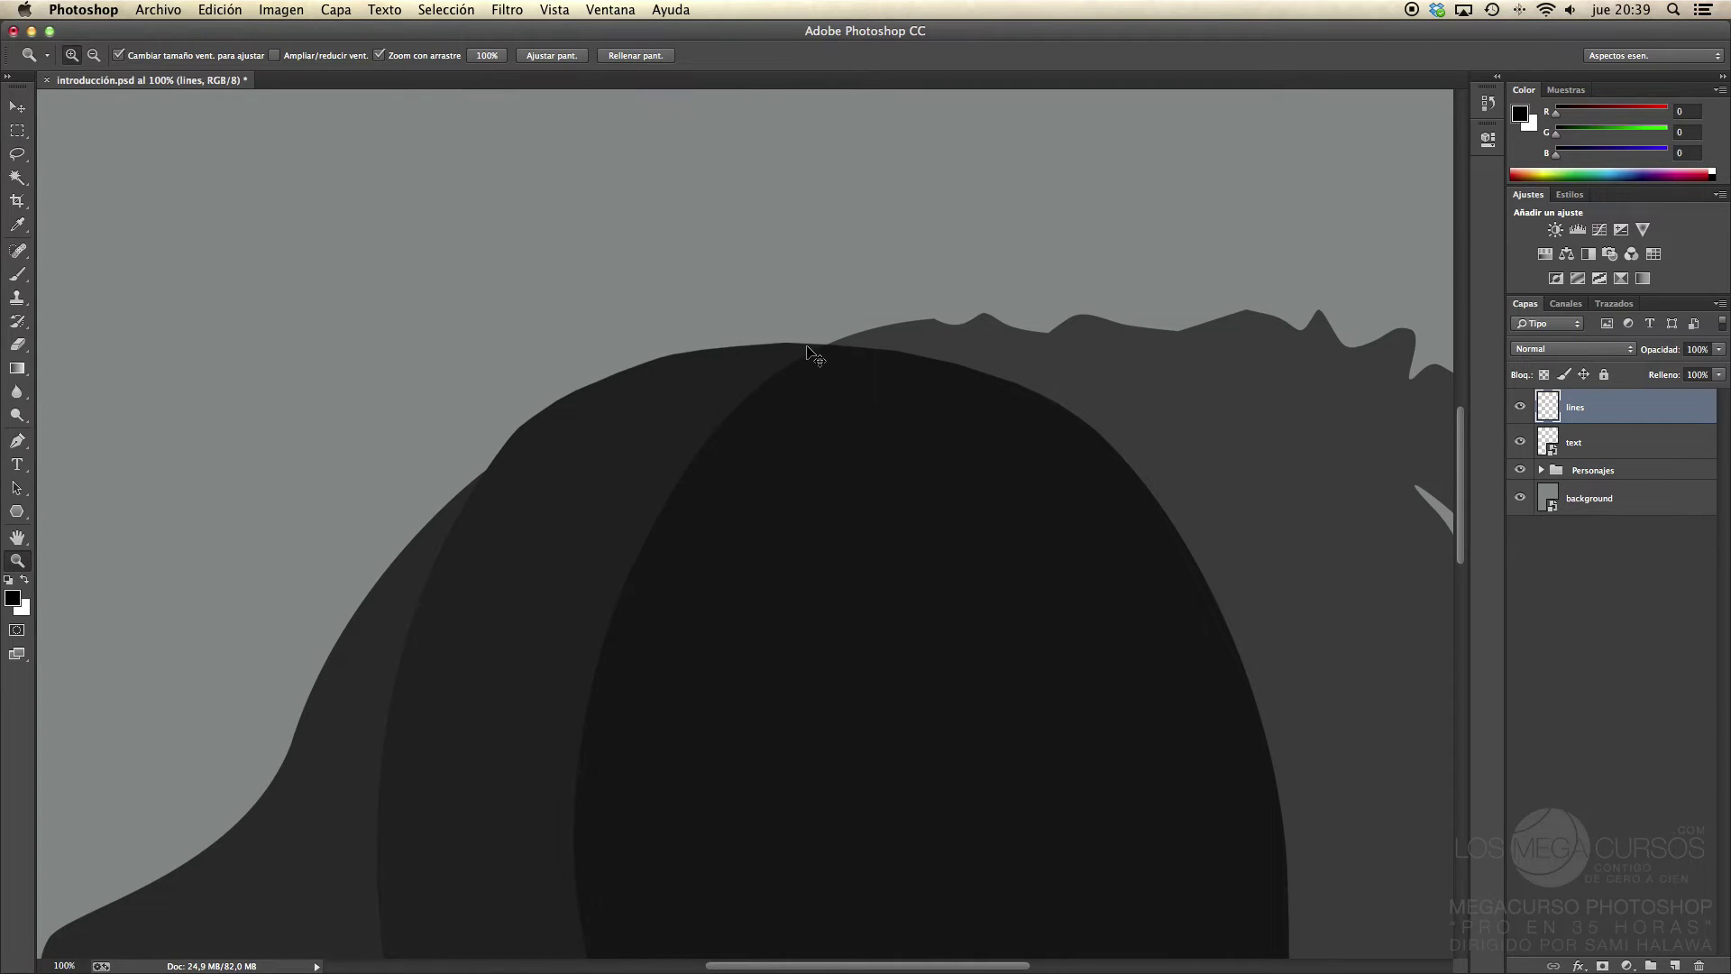
key(super+0)
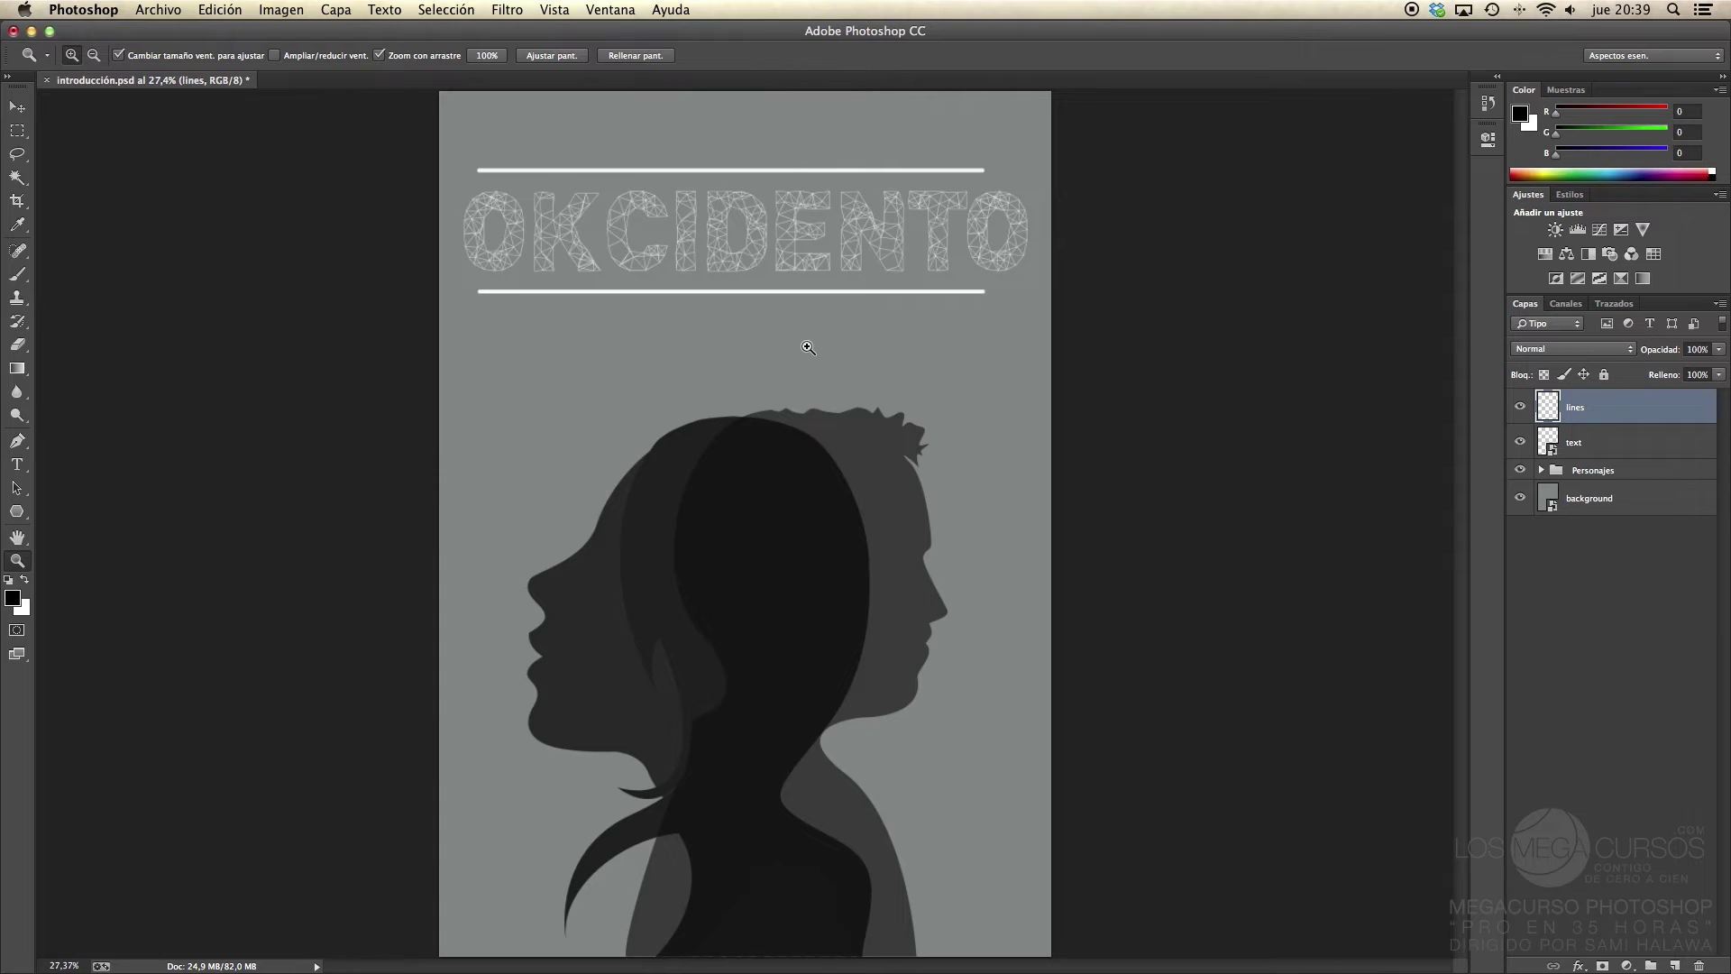
key(super+1)
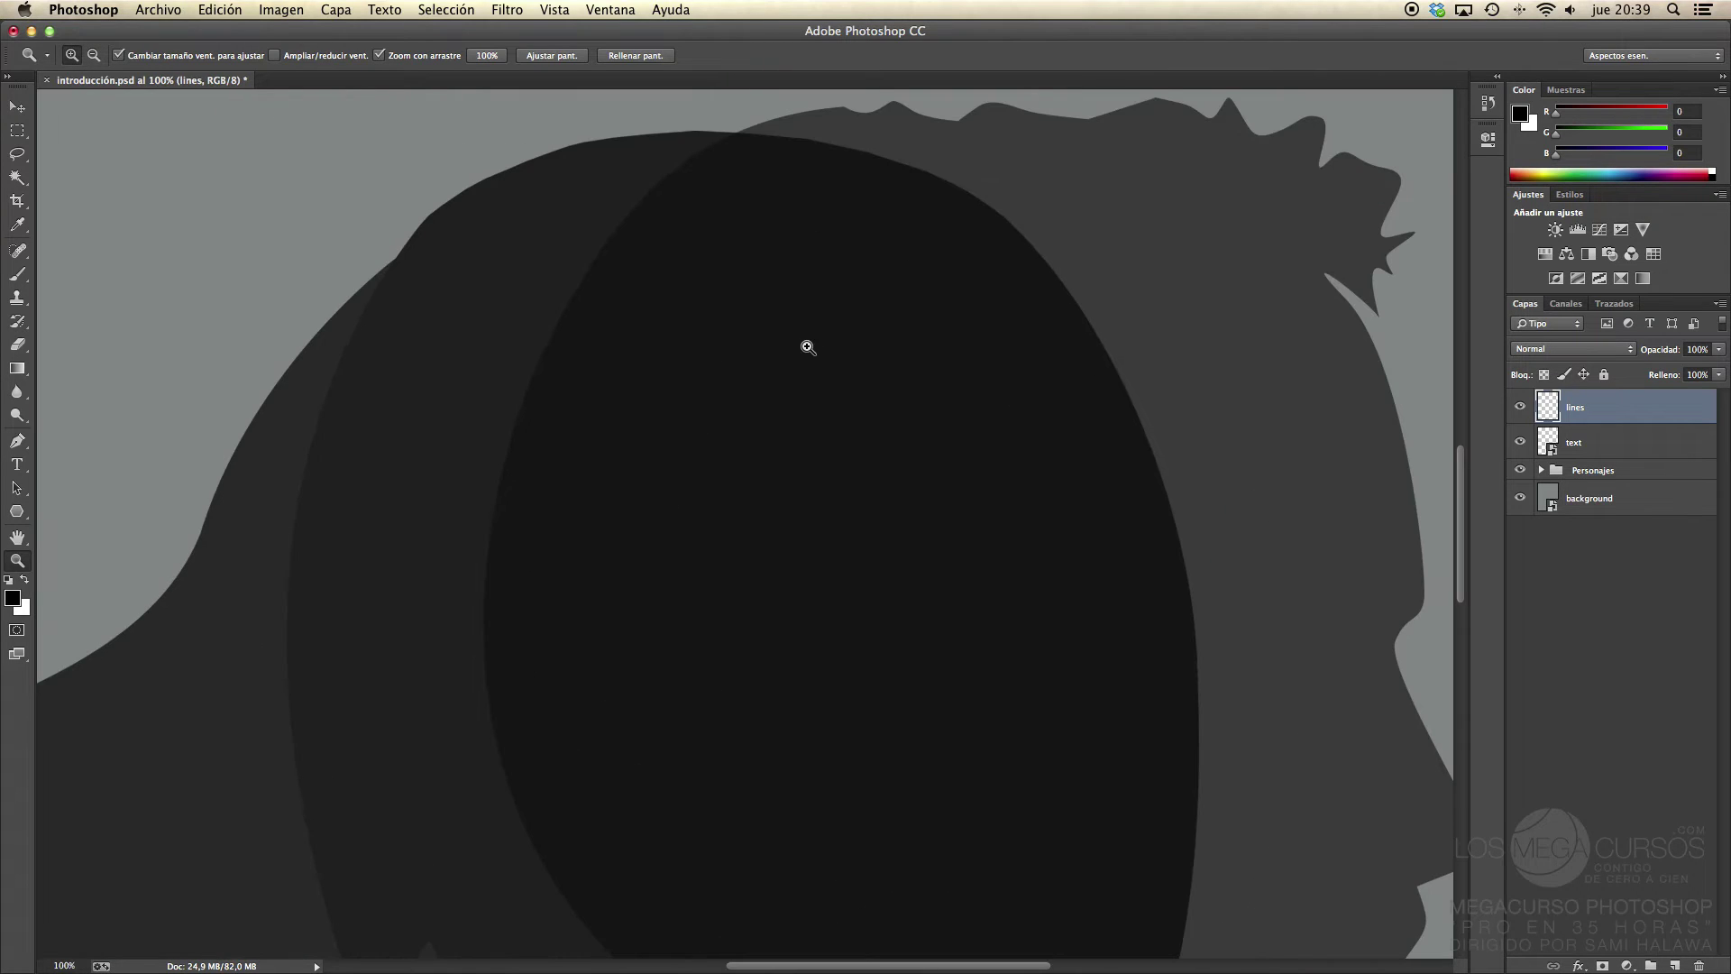
key(super+0)
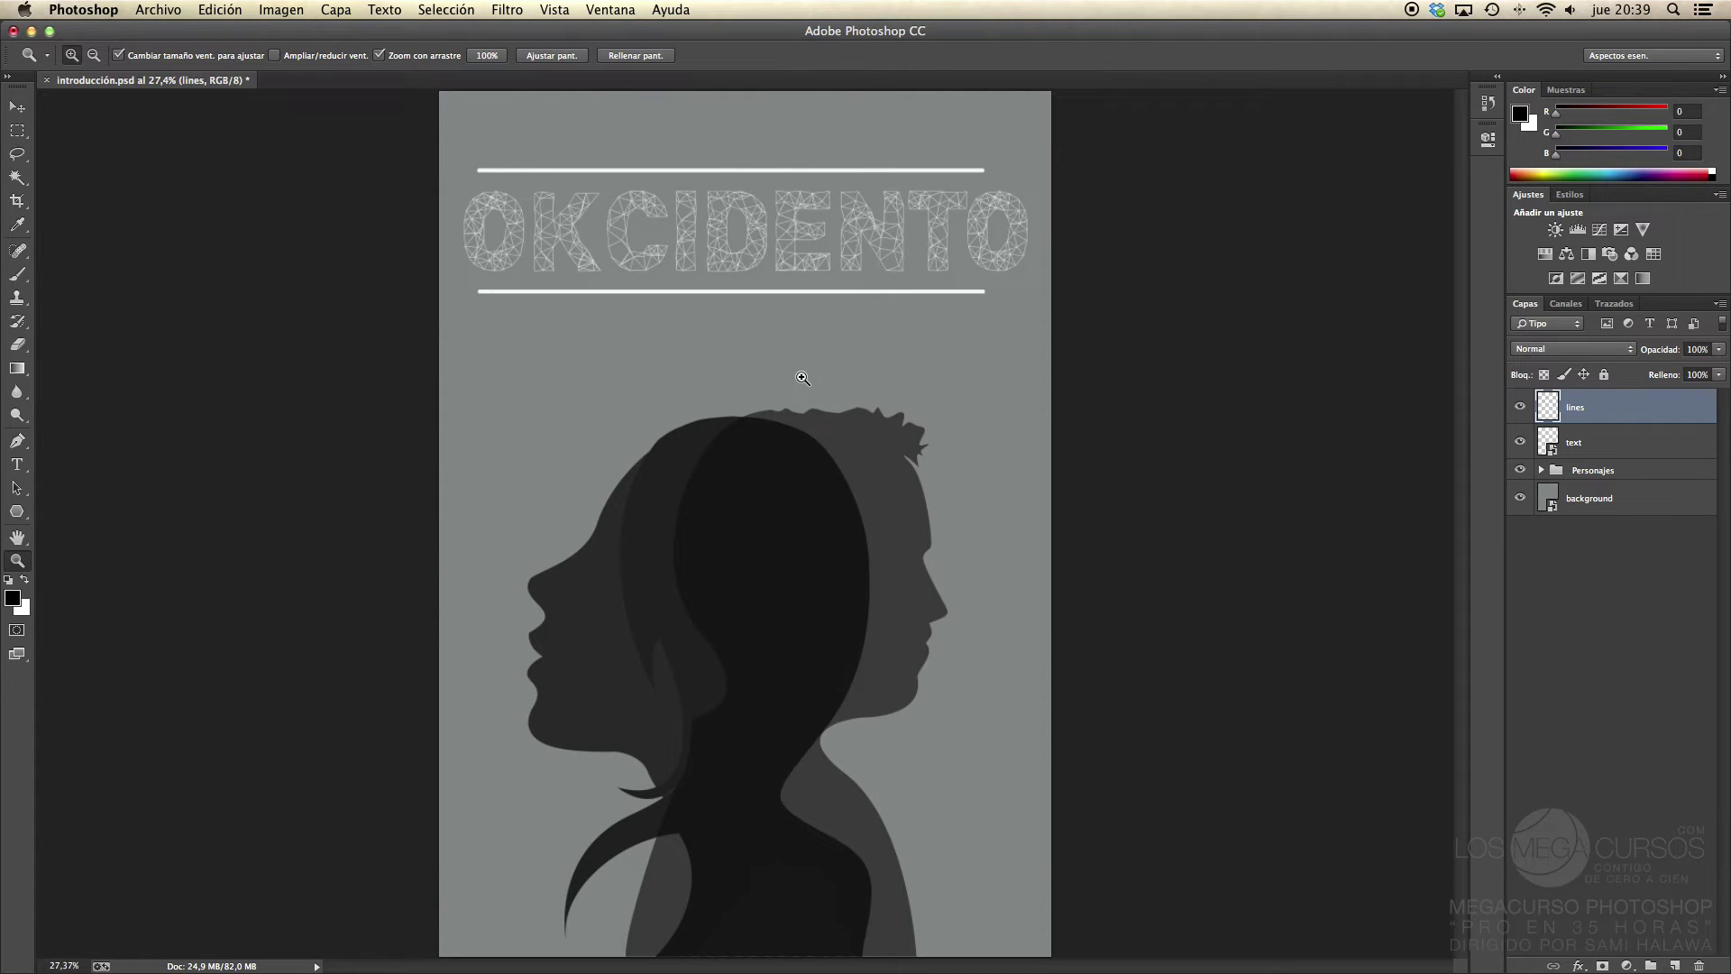
key(super+alt+0)
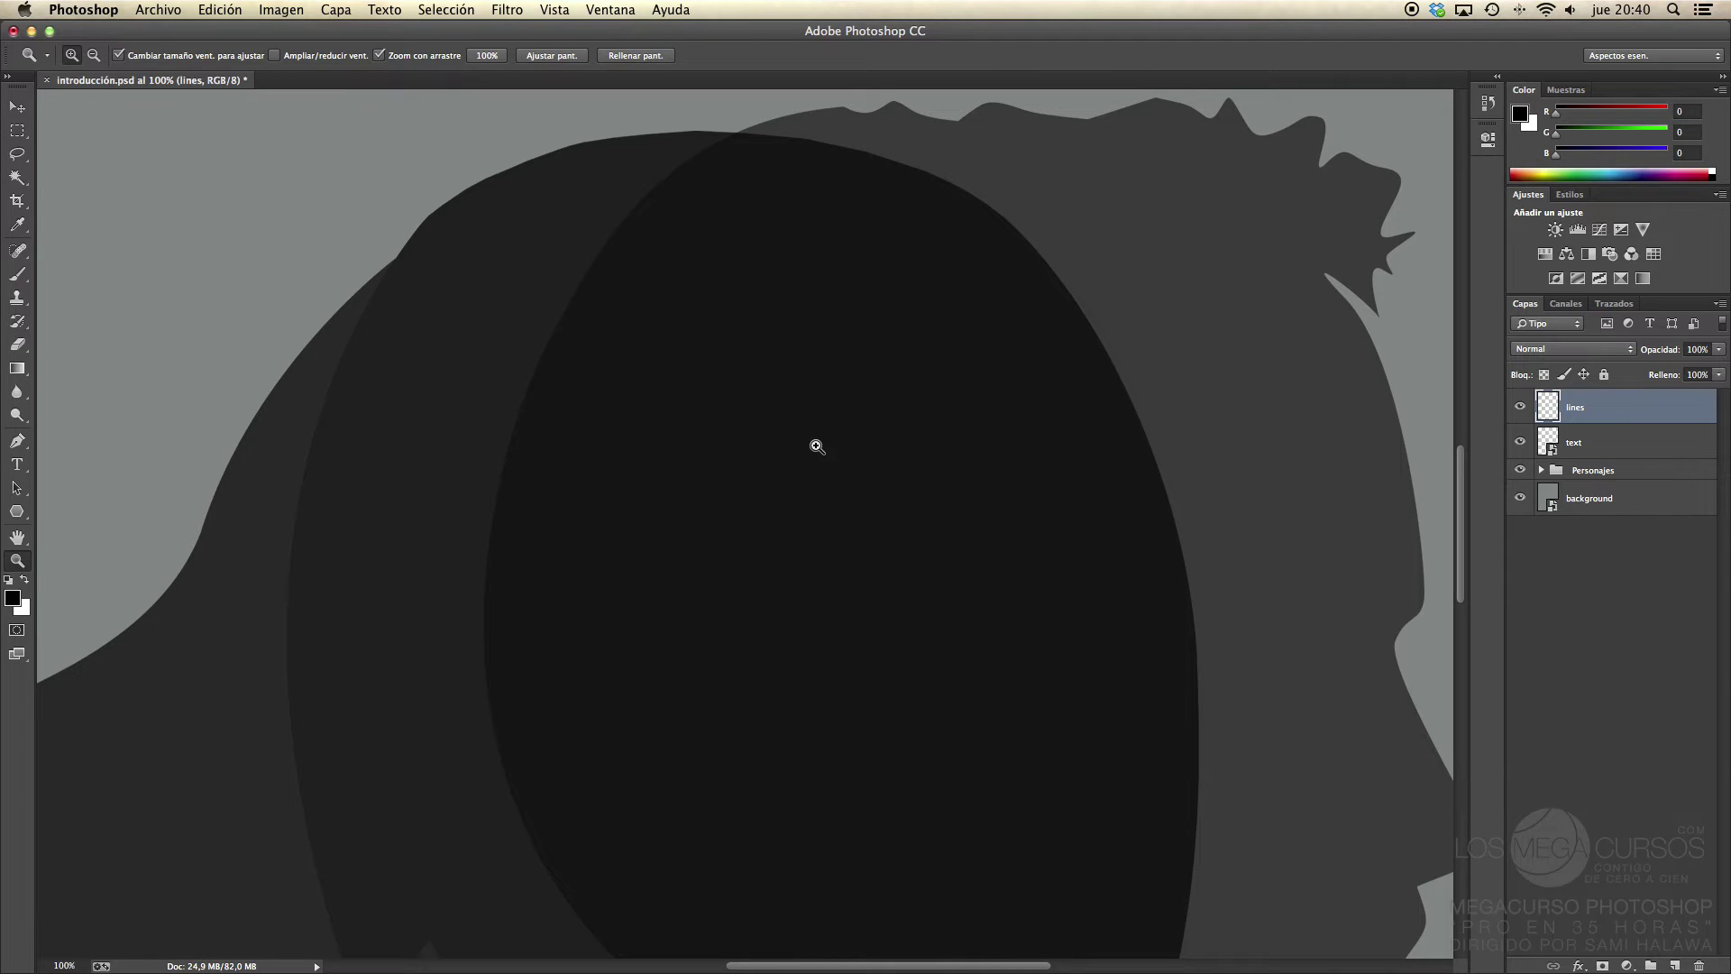
key(v)
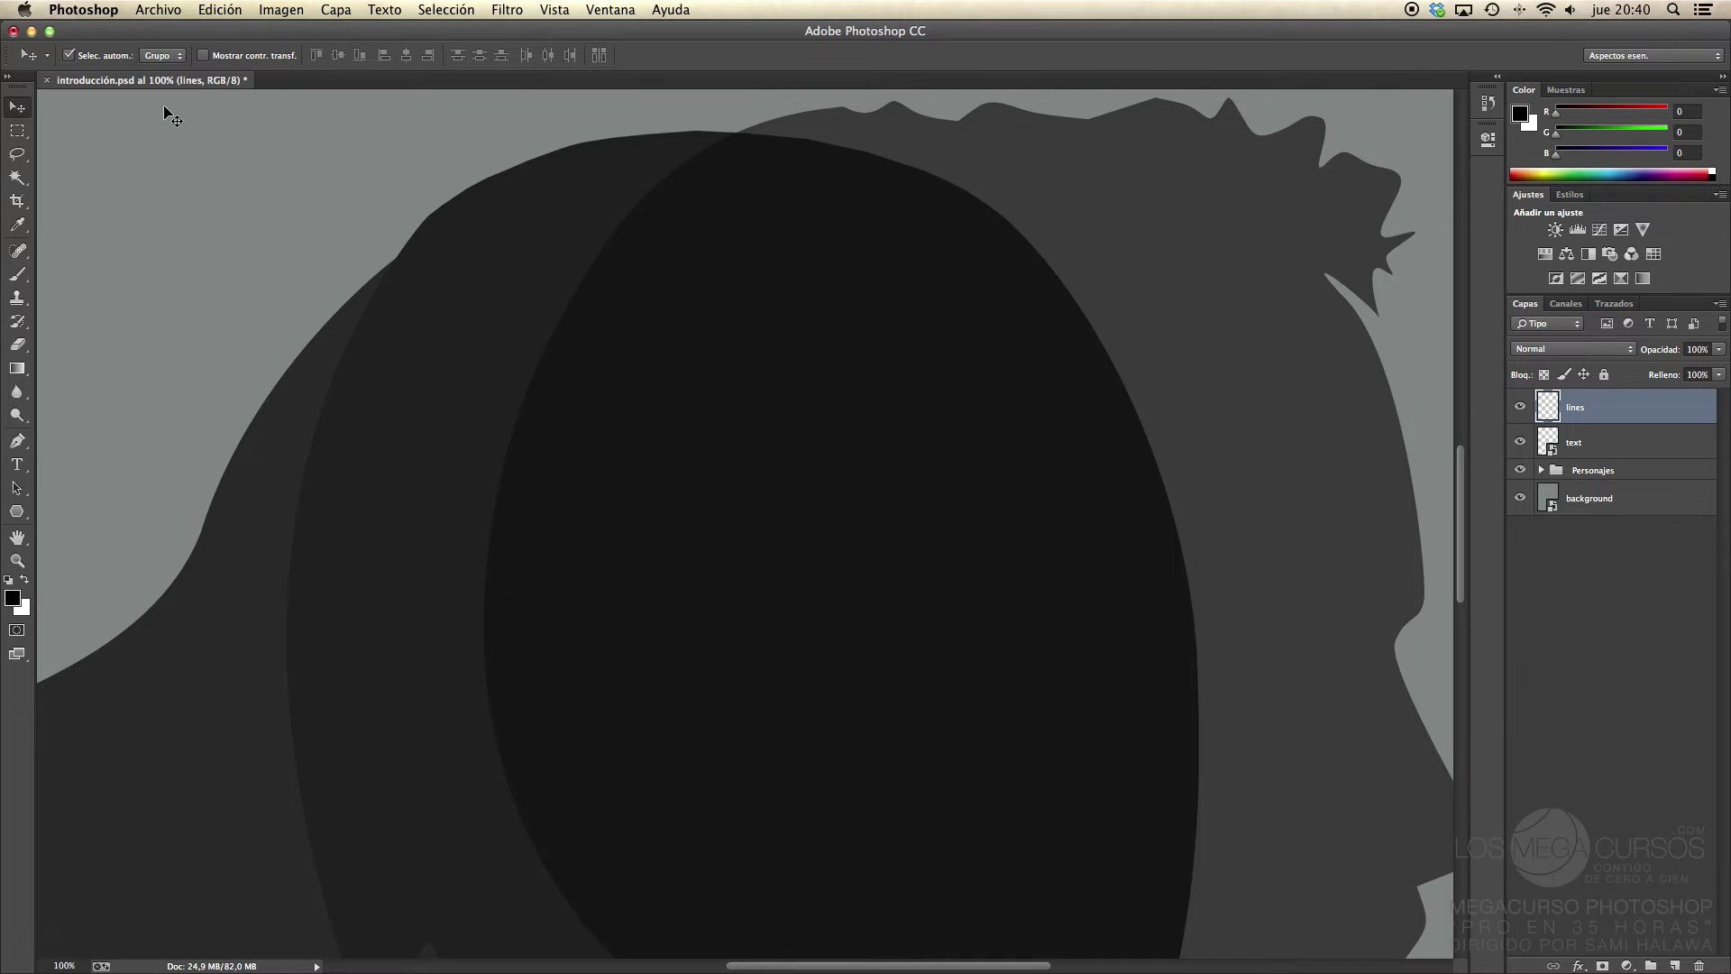
mouse_move(765, 360)
mouse_down()
mouse_move(997, 493)
mouse_move(703, 394)
mouse_move(753, 610)
mouse_move(584, 355)
mouse_move(717, 543)
mouse_move(625, 414)
mouse_move(734, 460)
mouse_move(657, 278)
mouse_move(749, 372)
mouse_up()
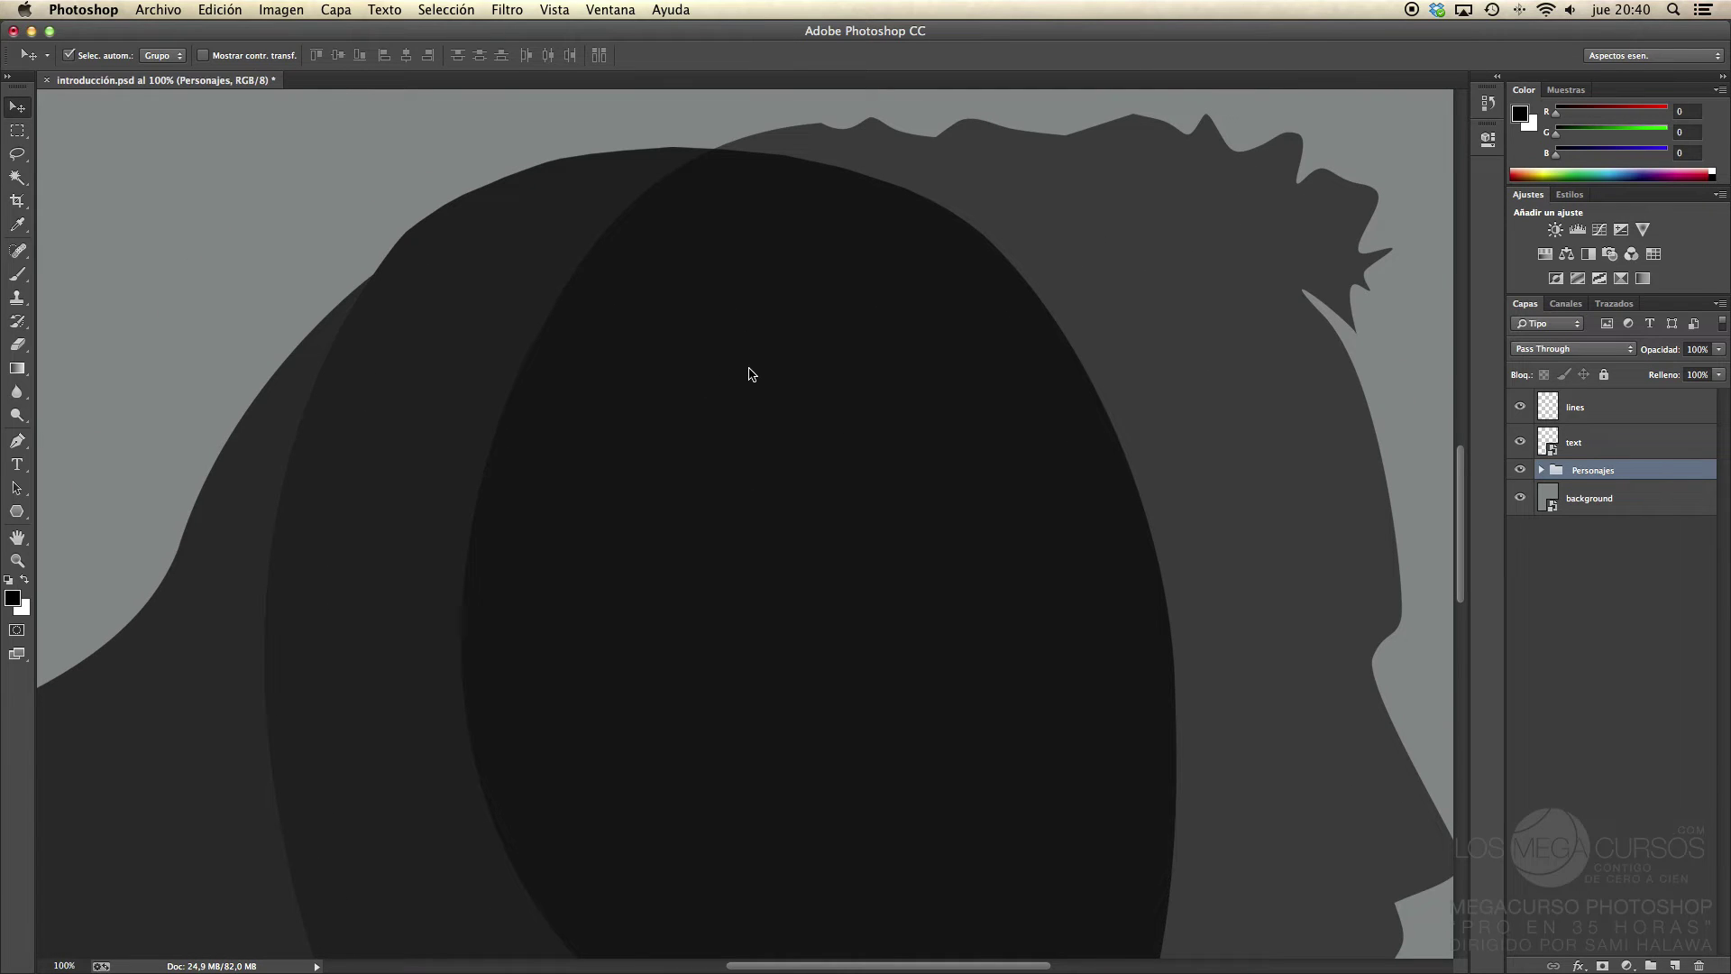
key(super+0)
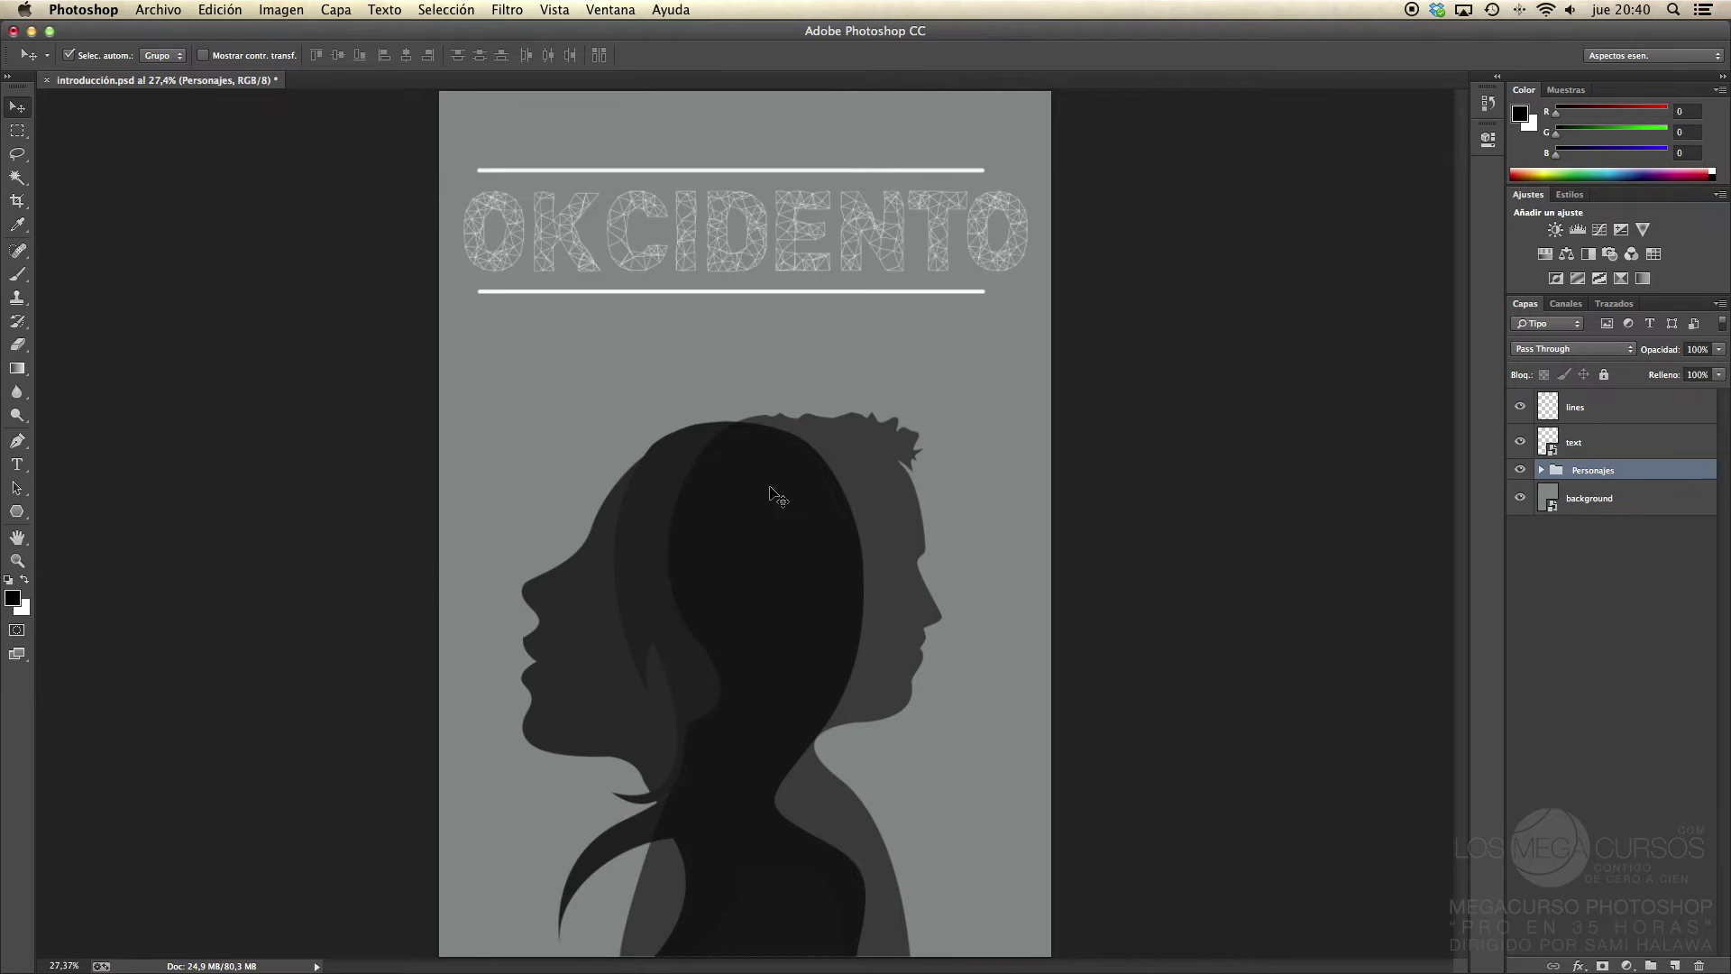
key(super+1)
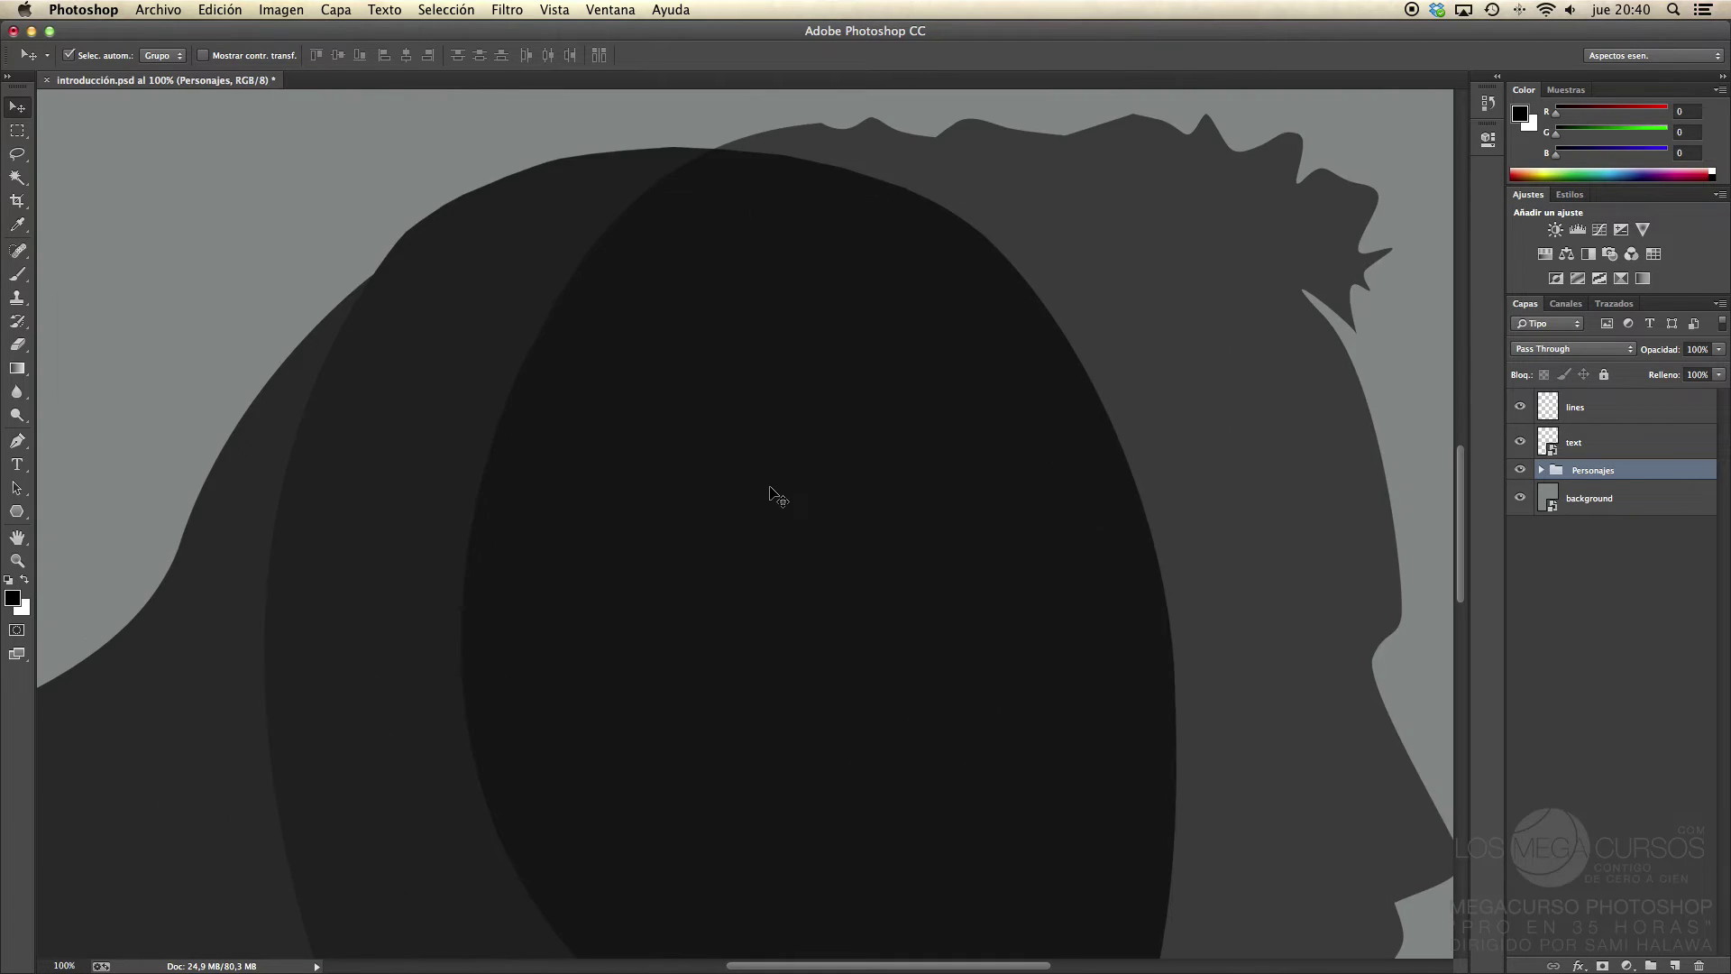
drag(927, 394, 1339, 383)
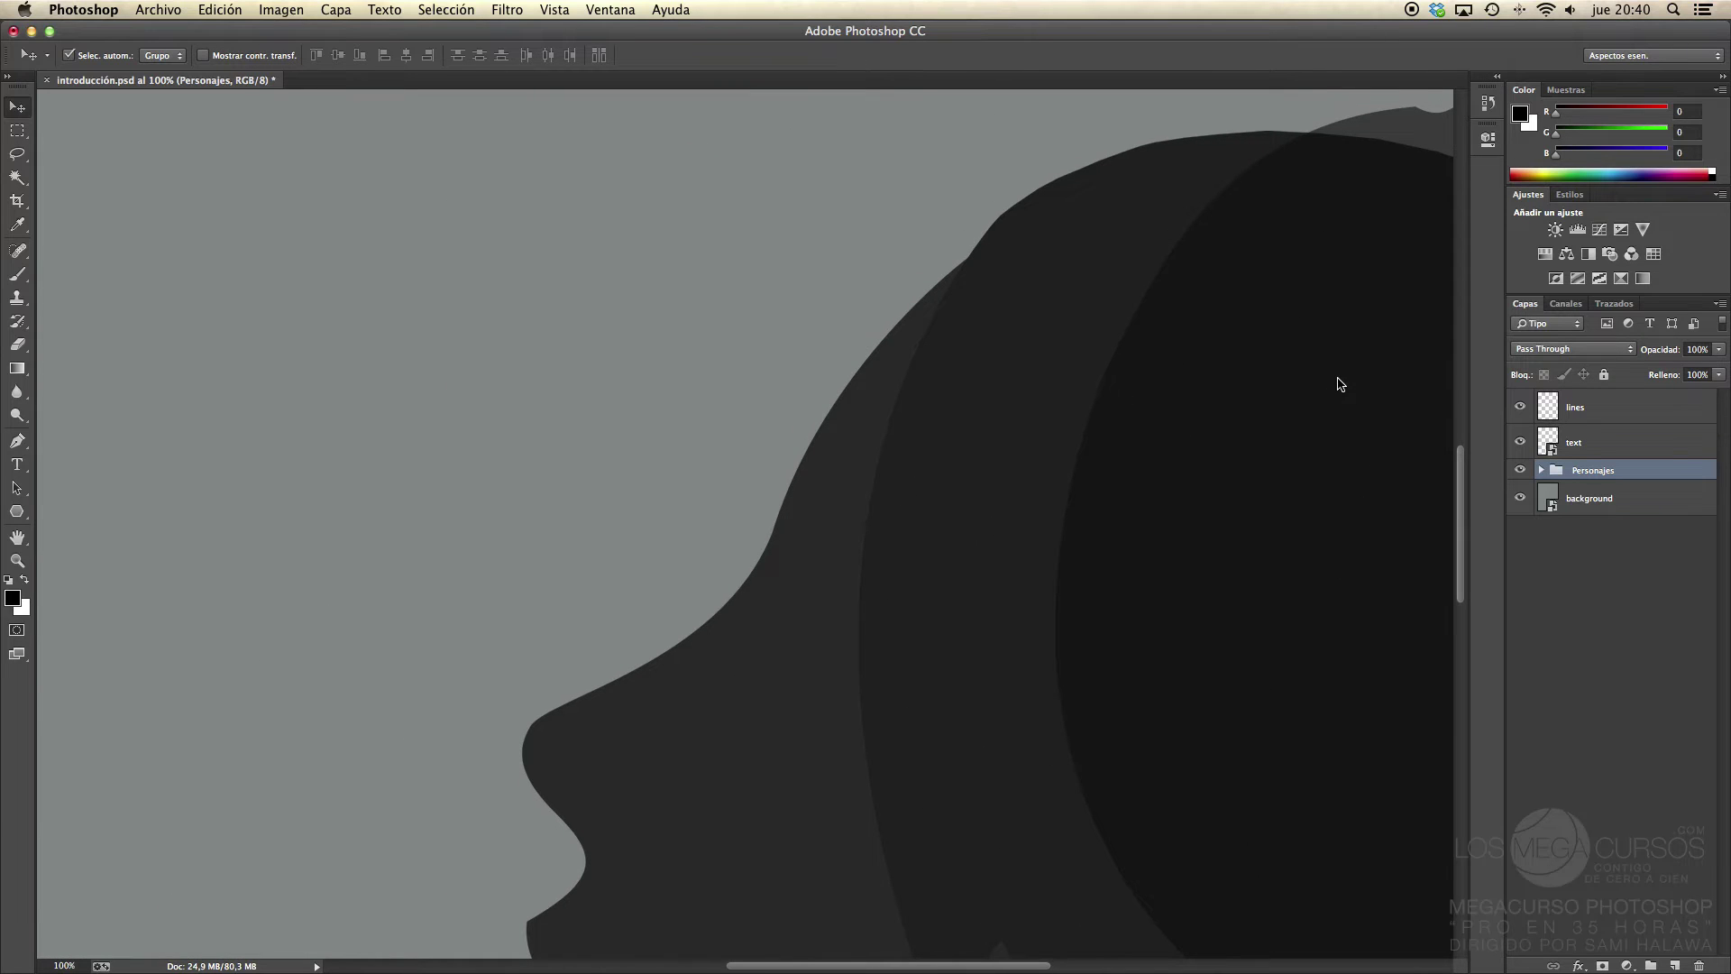
key(super+0)
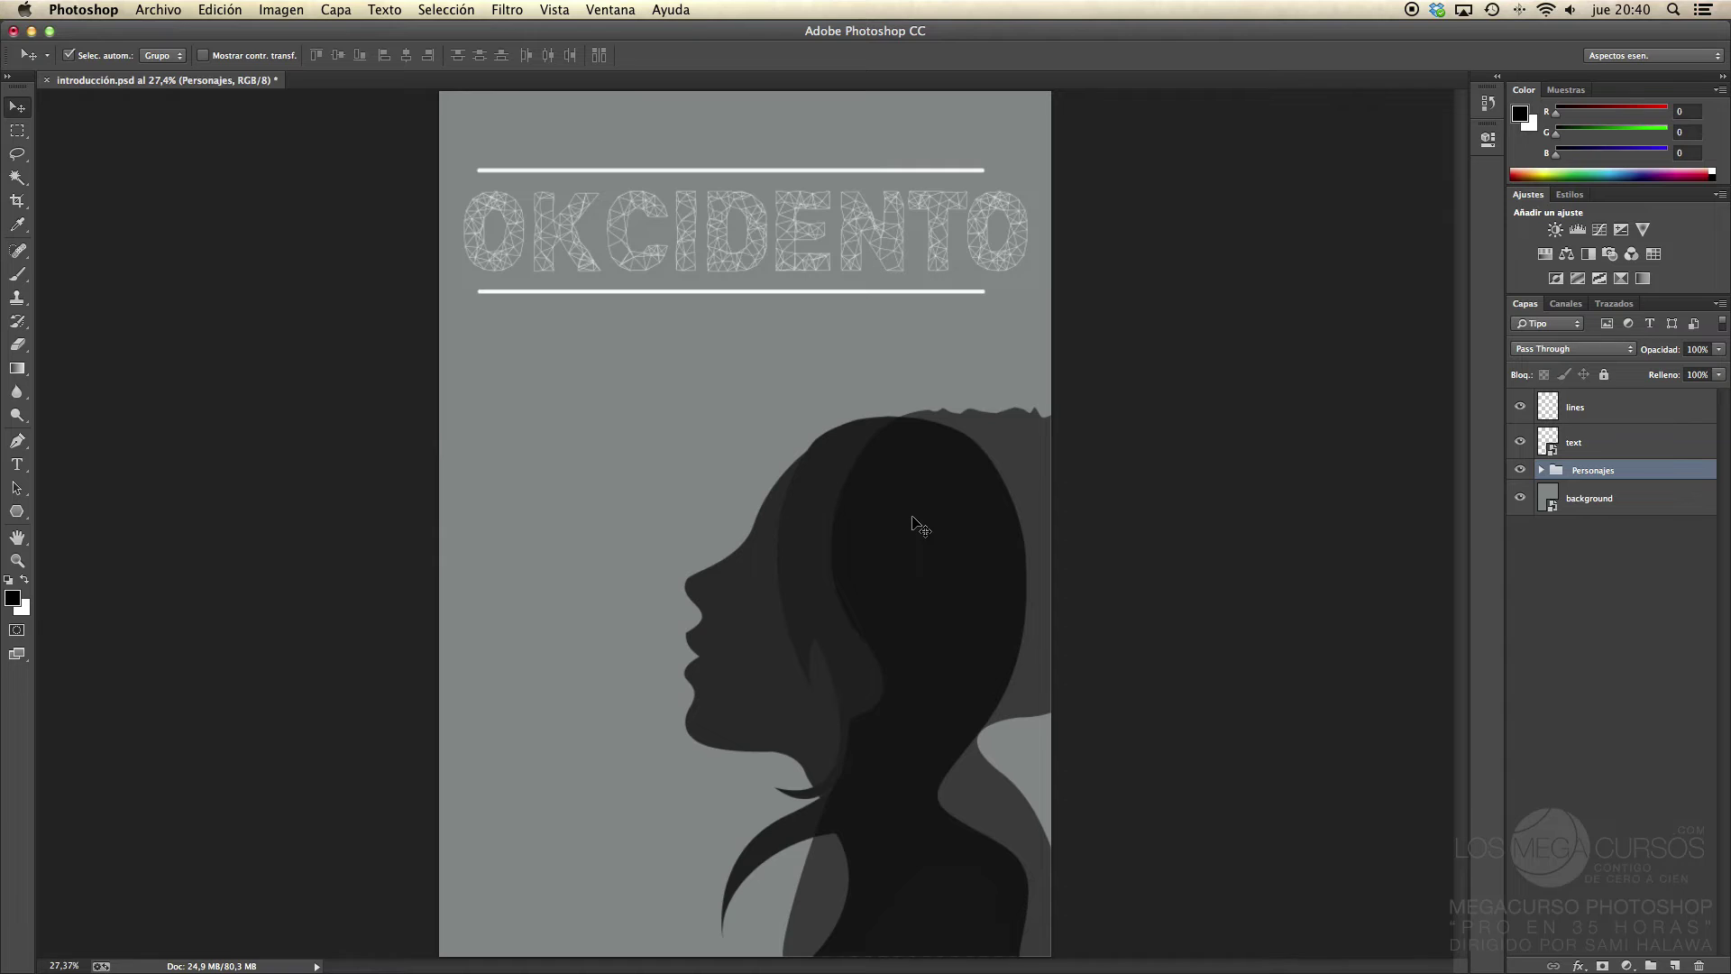
key(super+z)
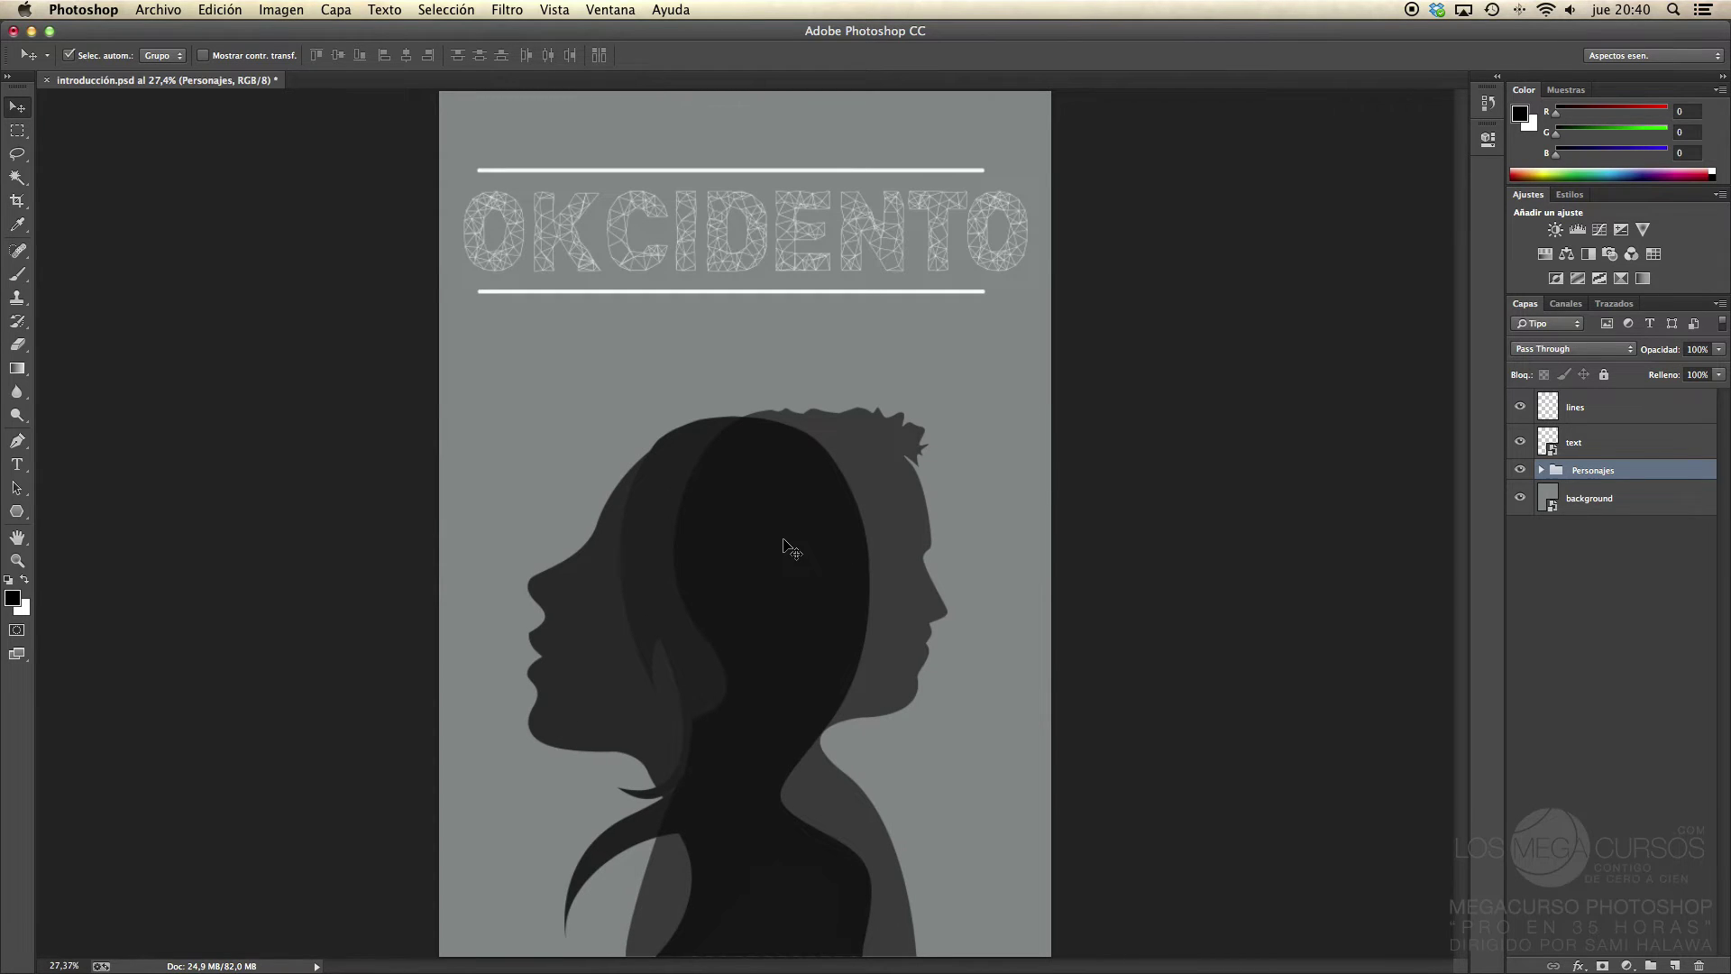
key(super+1)
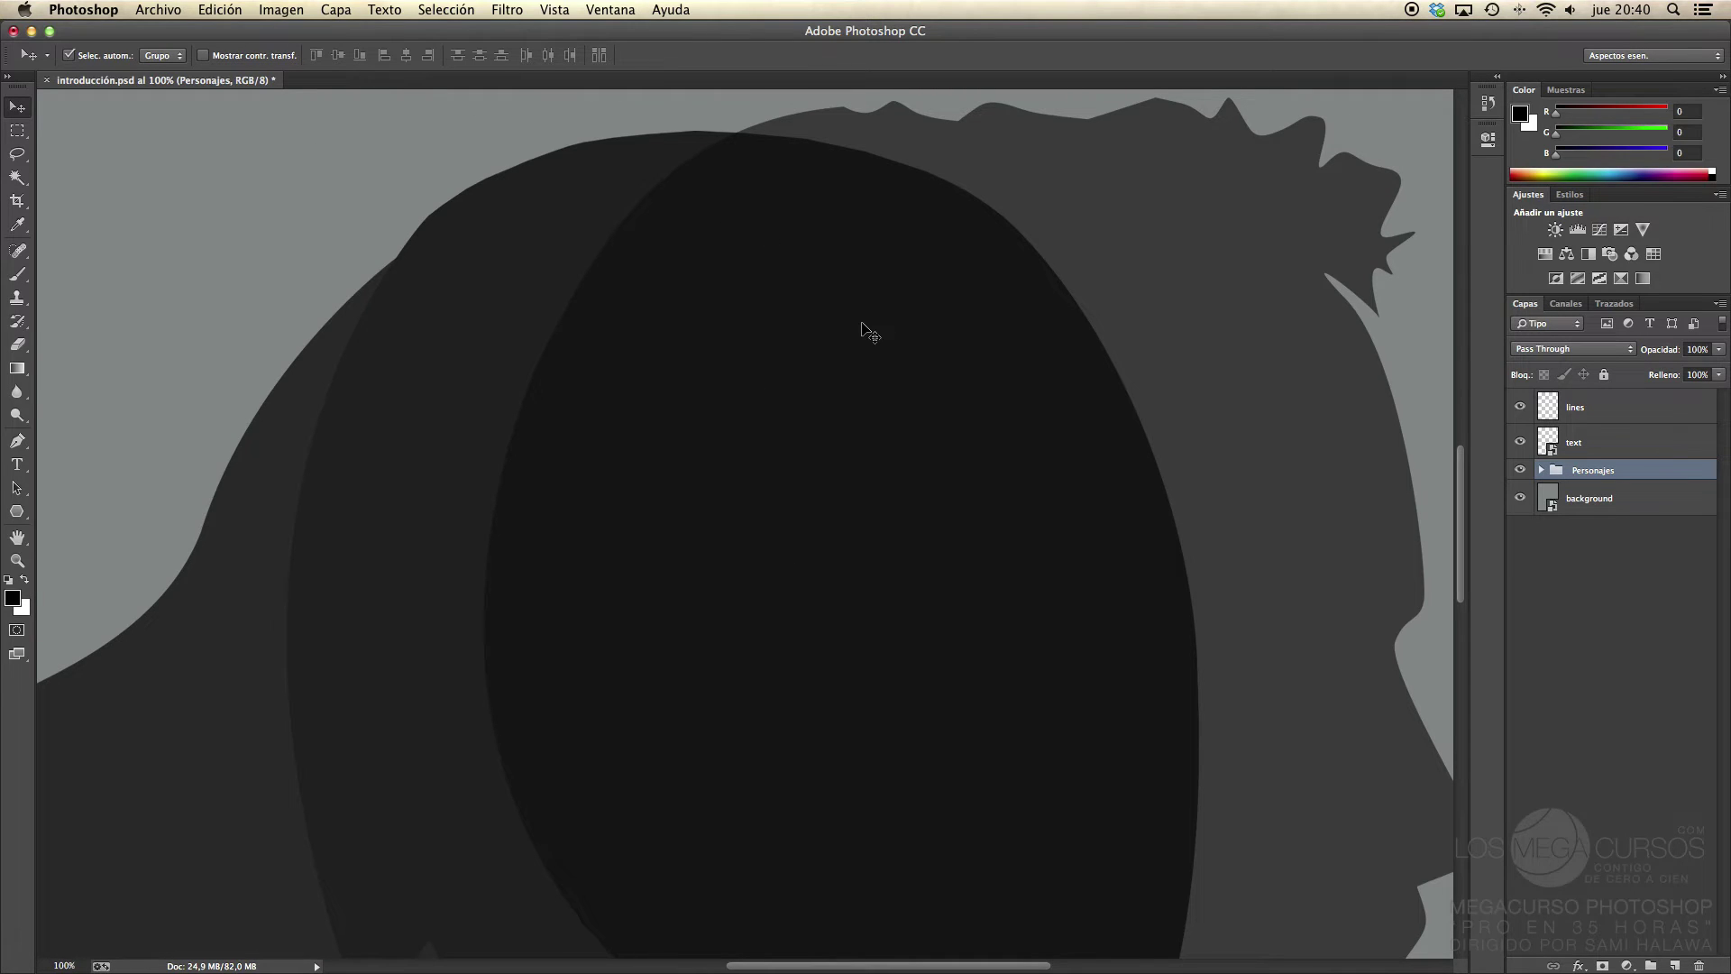
key(space)
drag(727, 259, 668, 606)
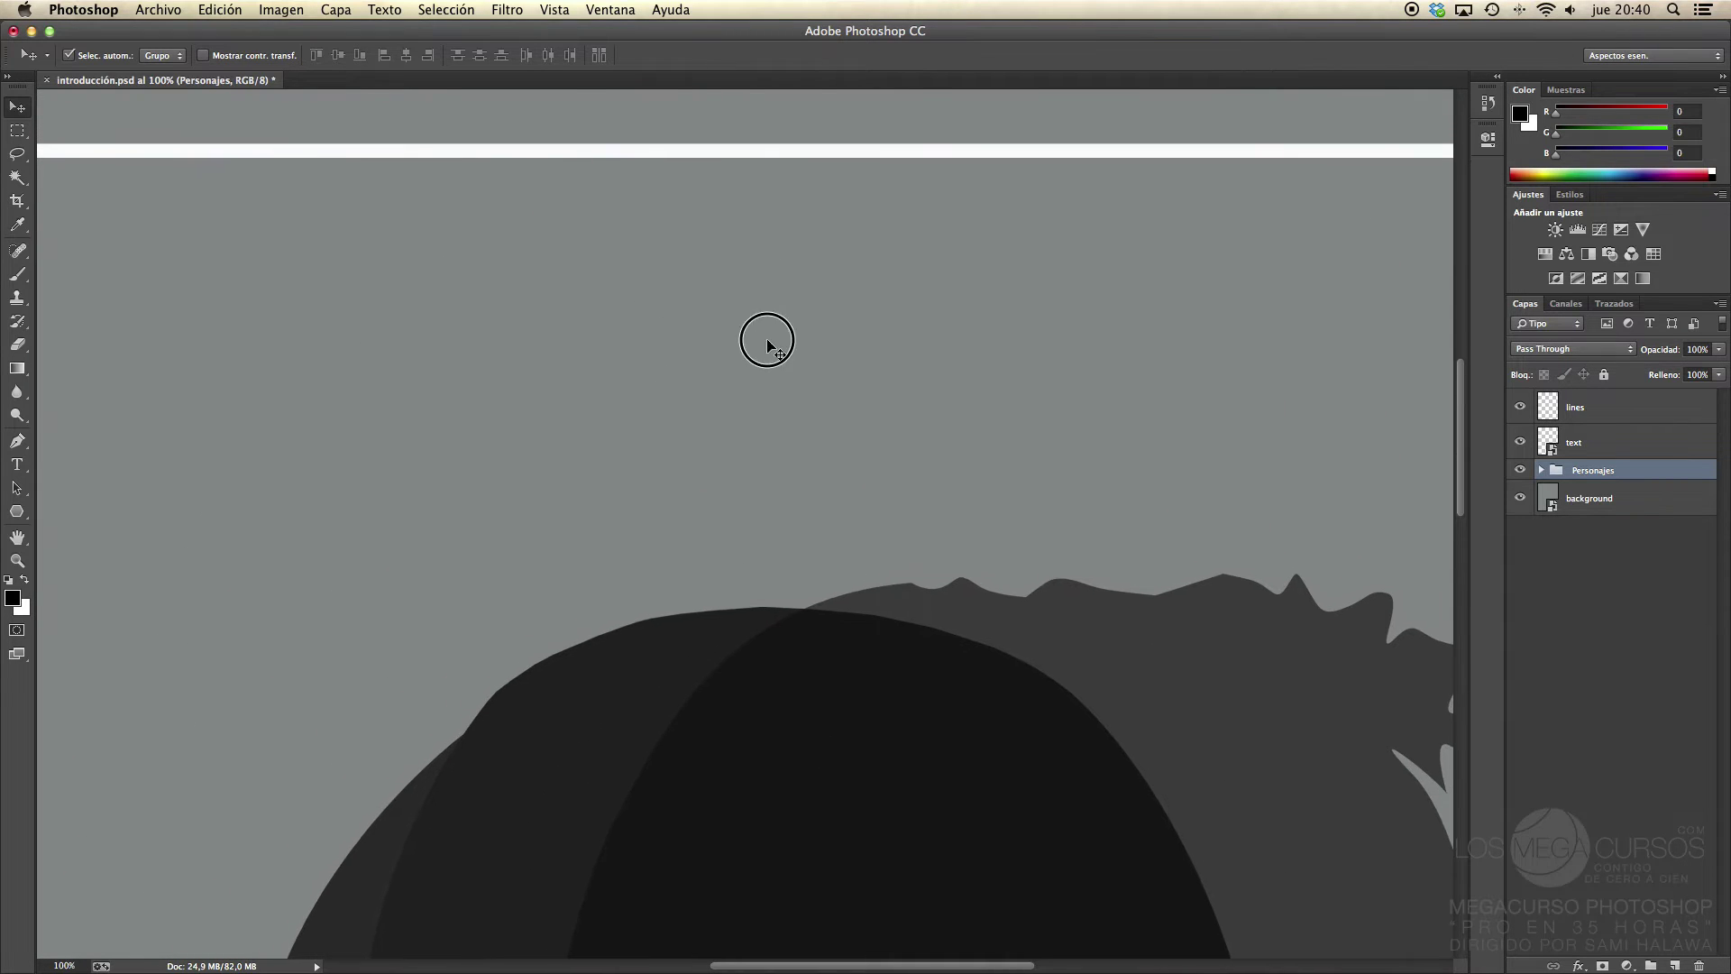
key(space)
drag(765, 340, 745, 375)
drag(785, 560, 754, 317)
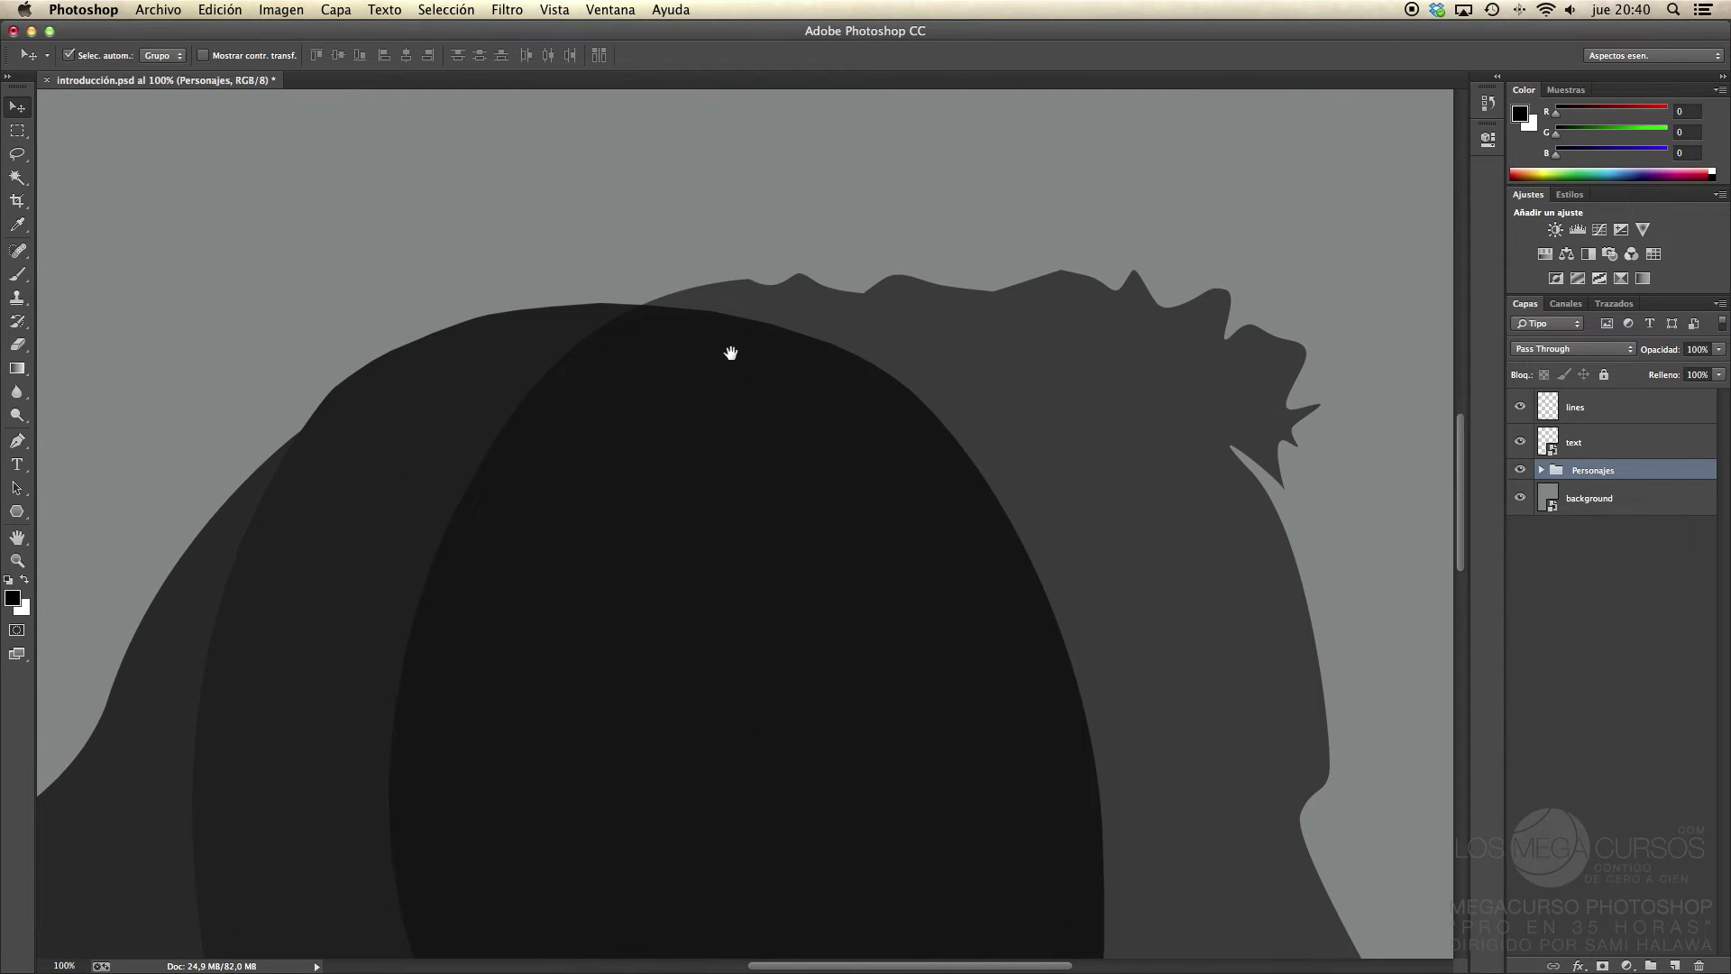
key(super+0)
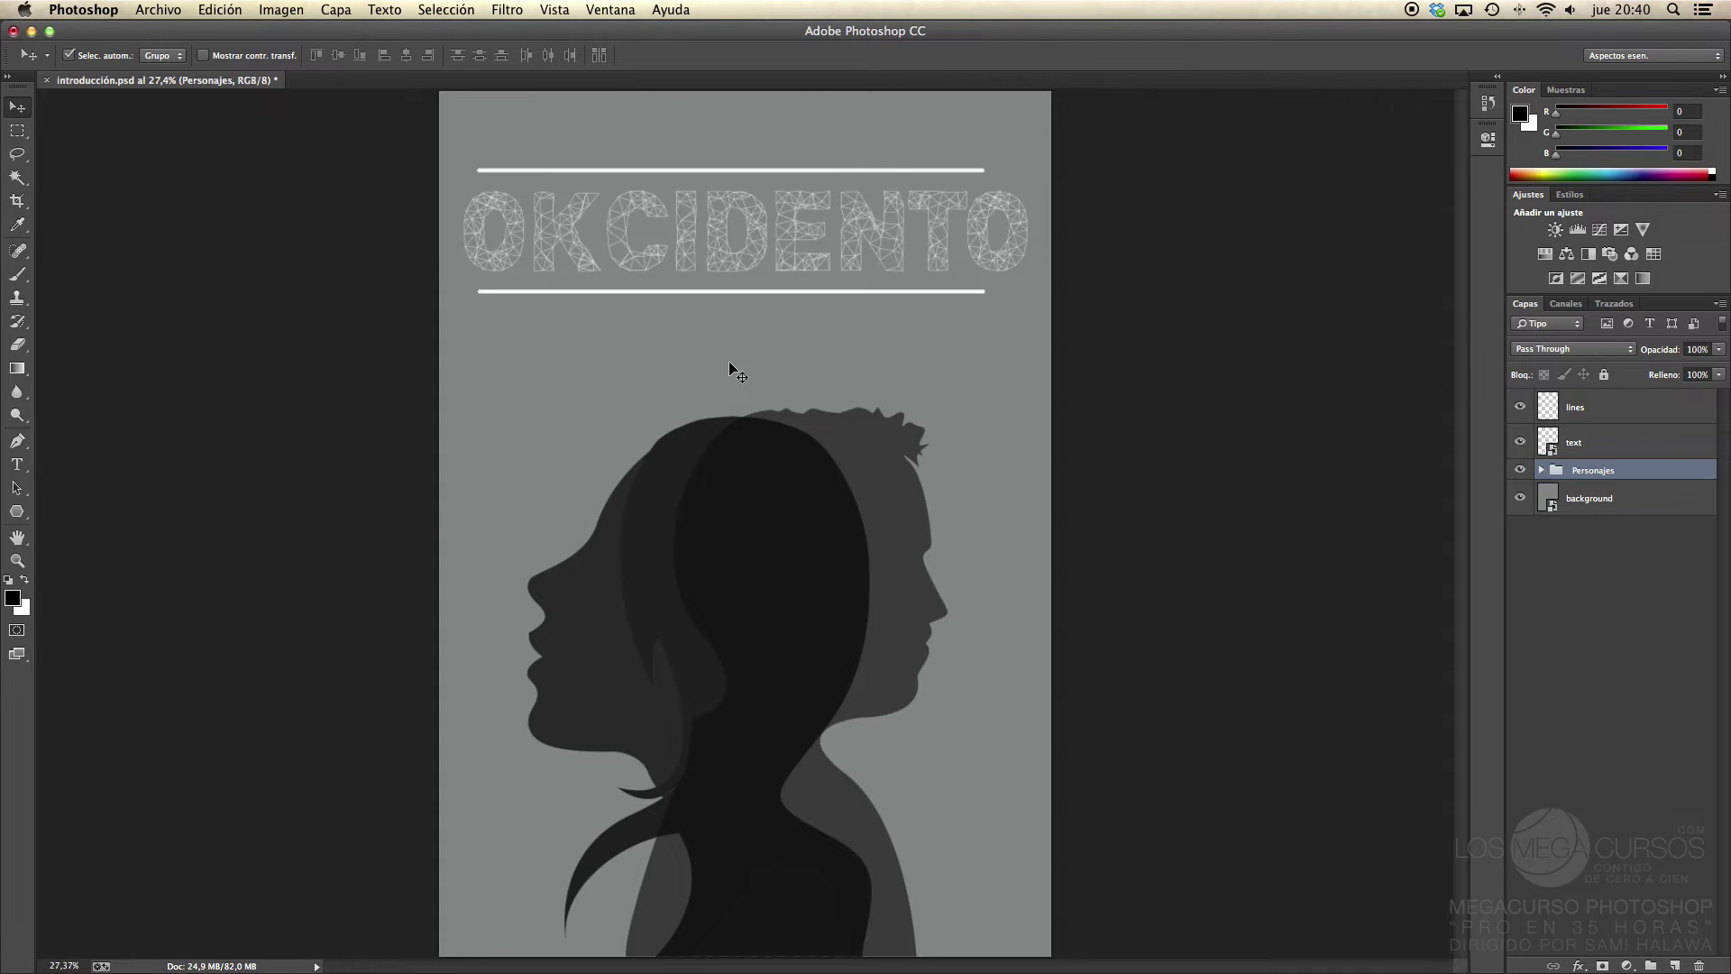
drag(754, 512, 720, 410)
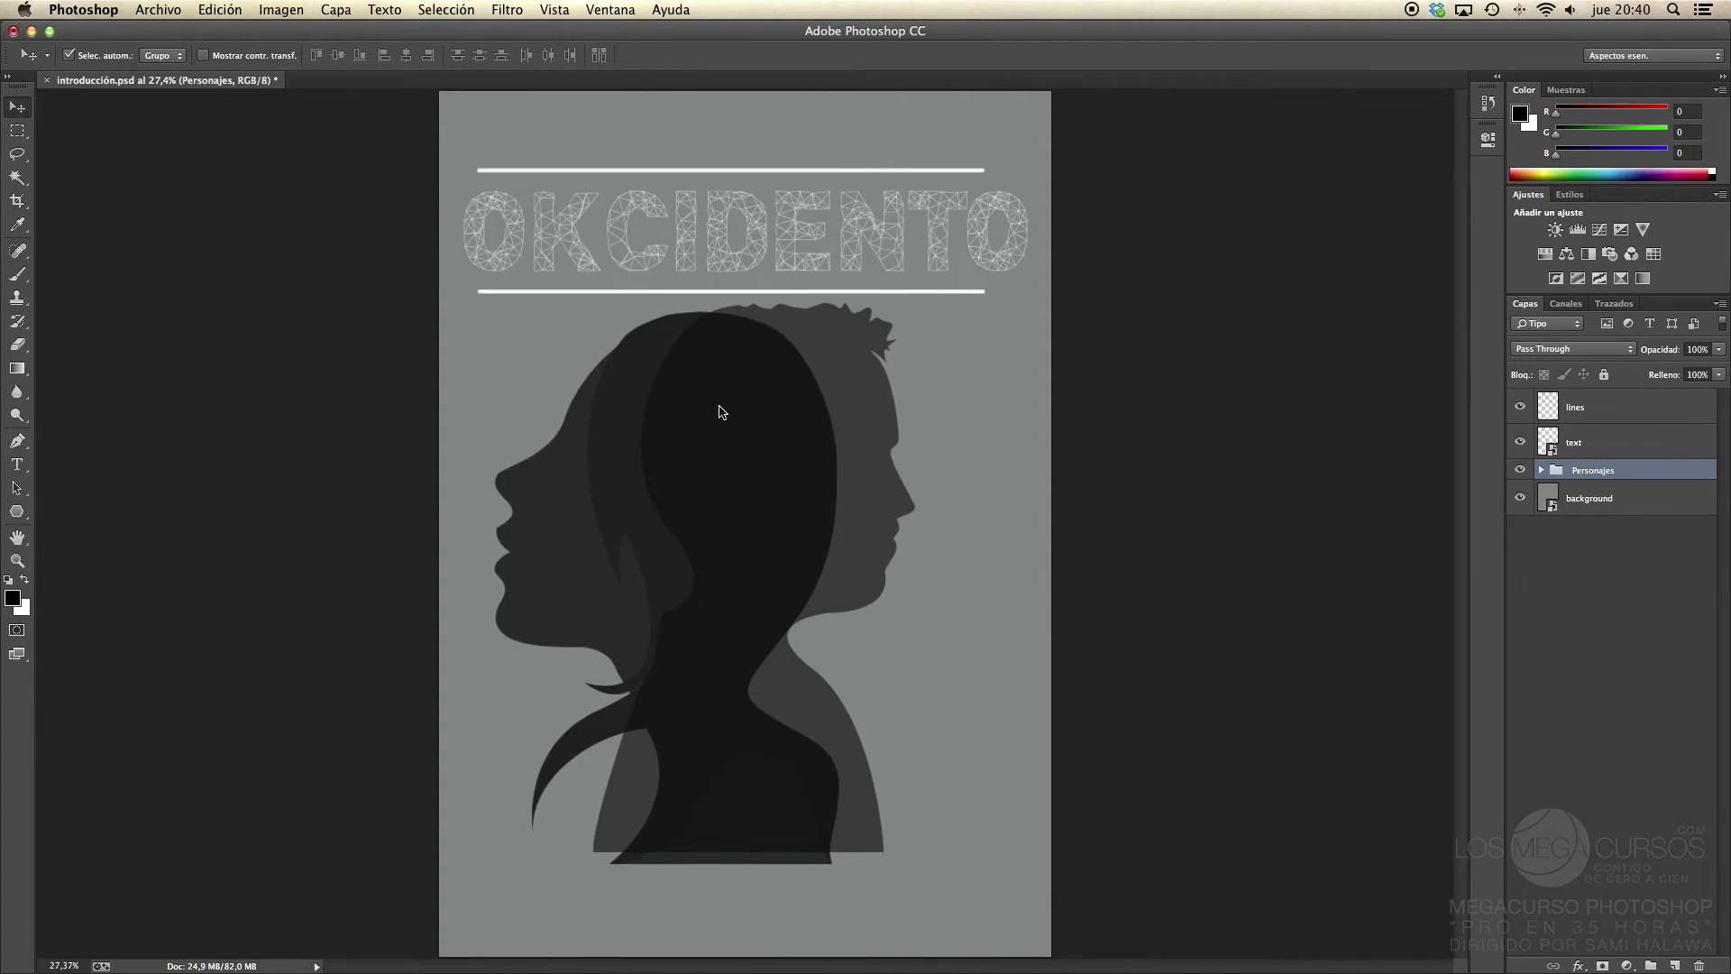
key(super+z)
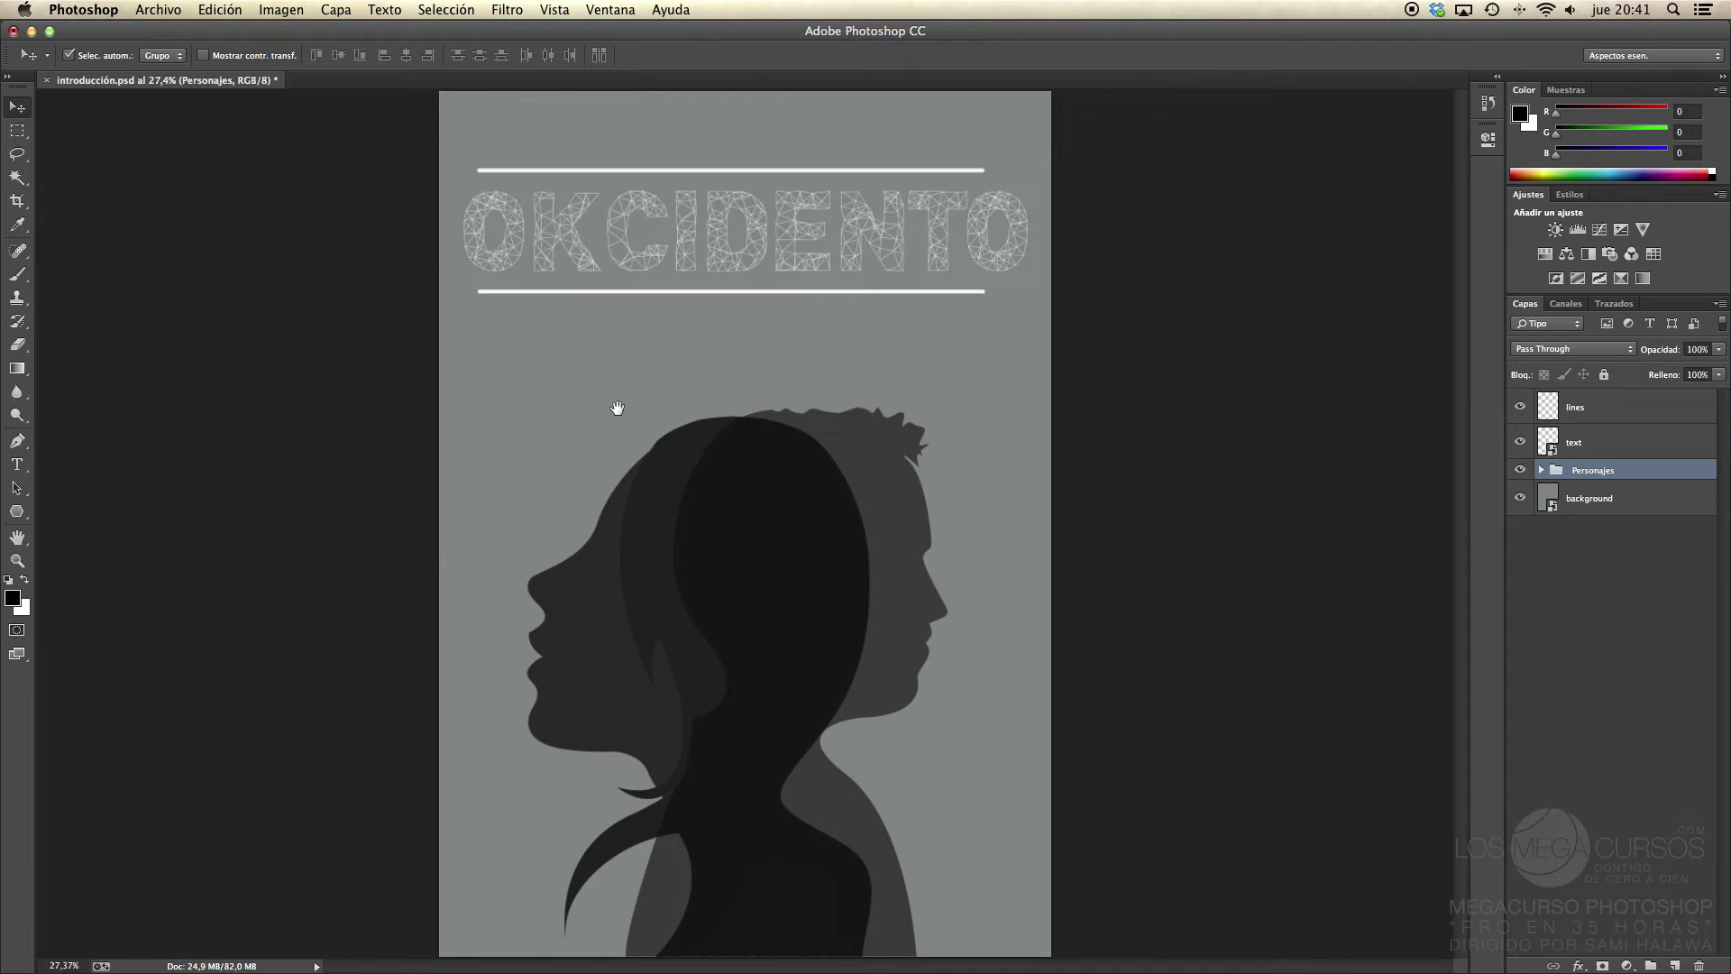
click(657, 456)
click(18, 538)
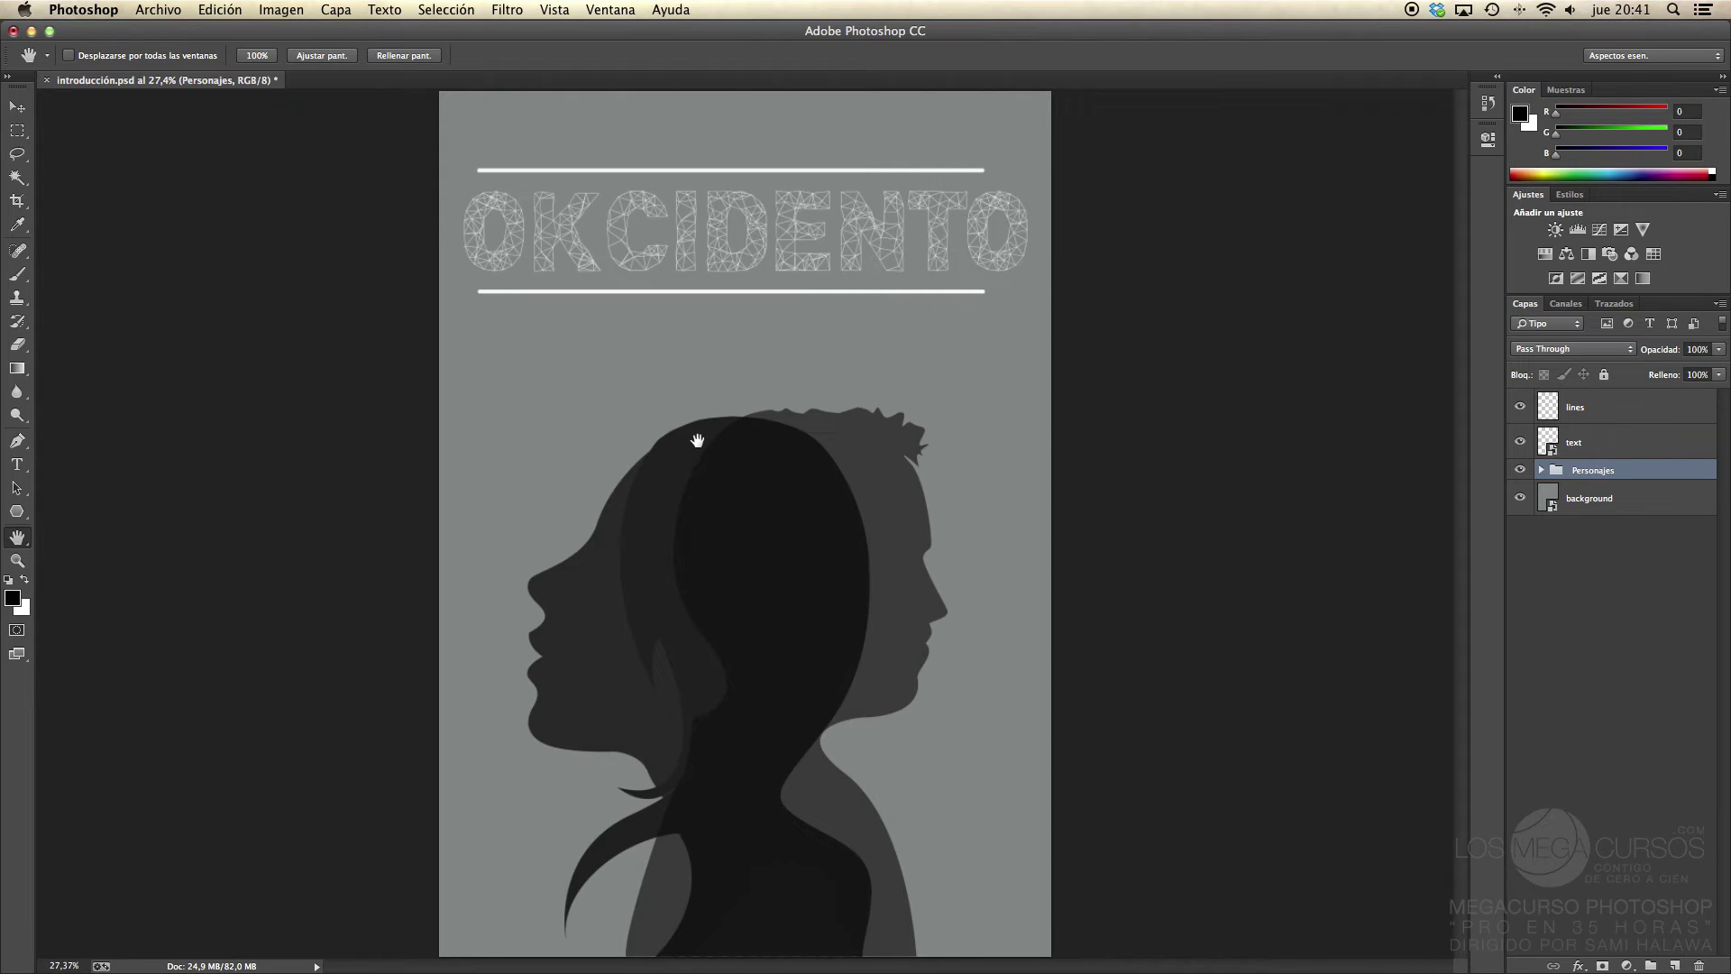
click(20, 108)
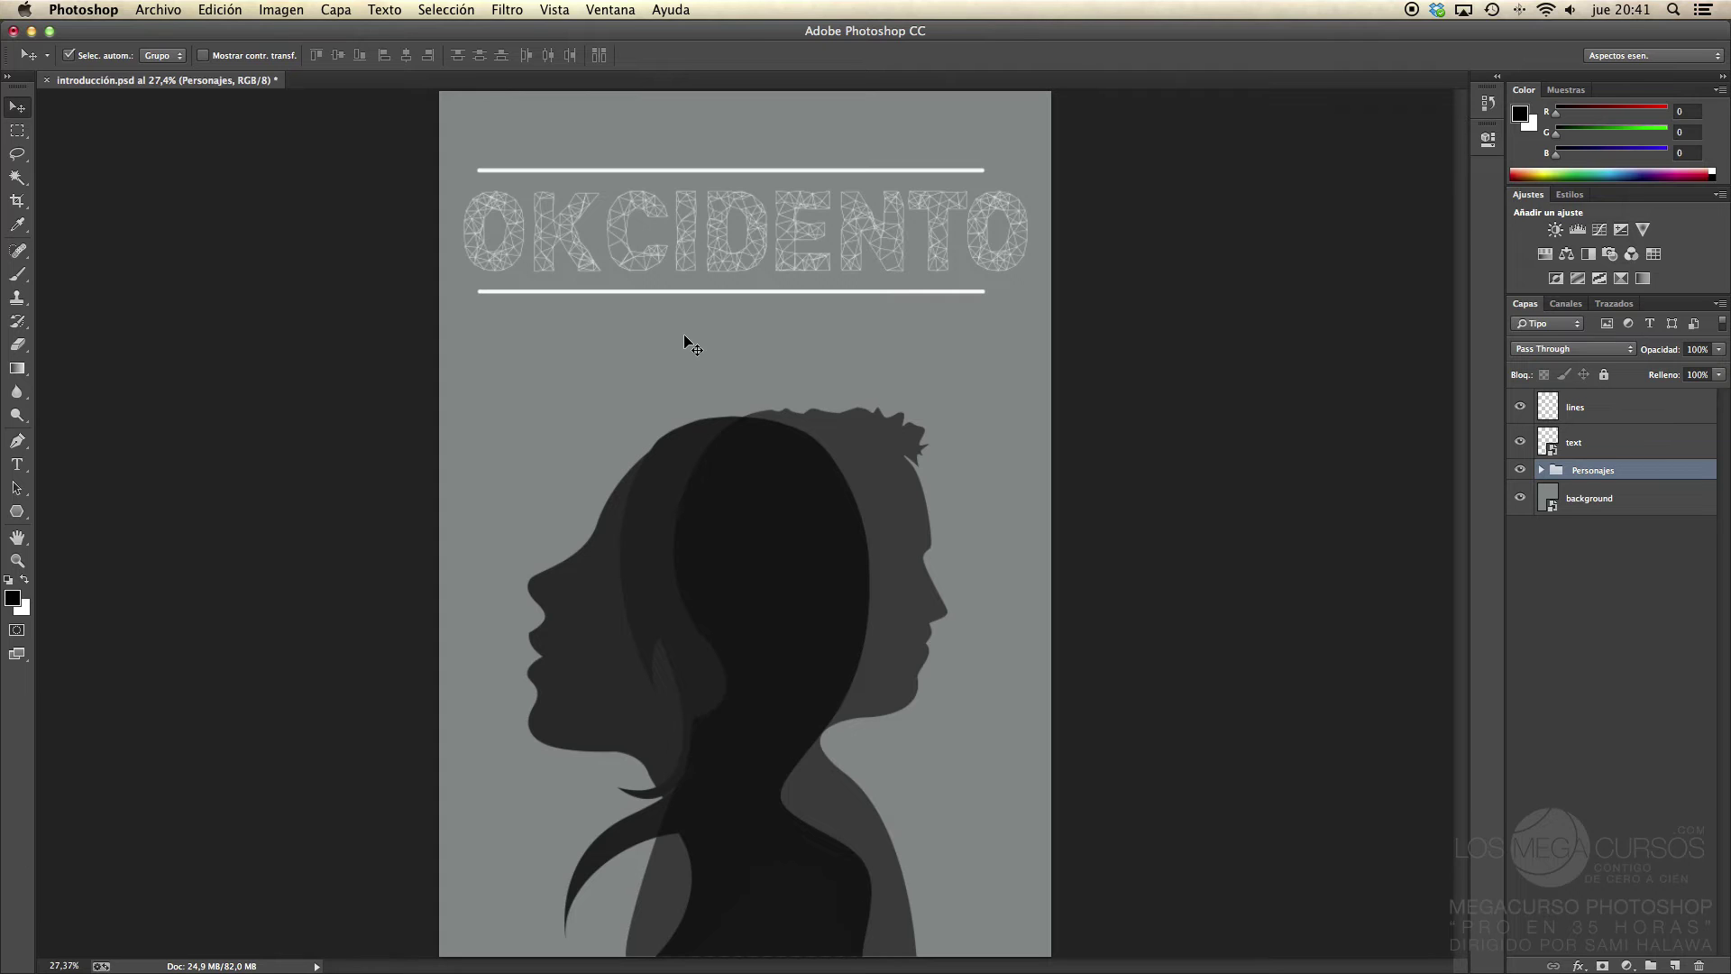
key(super+space)
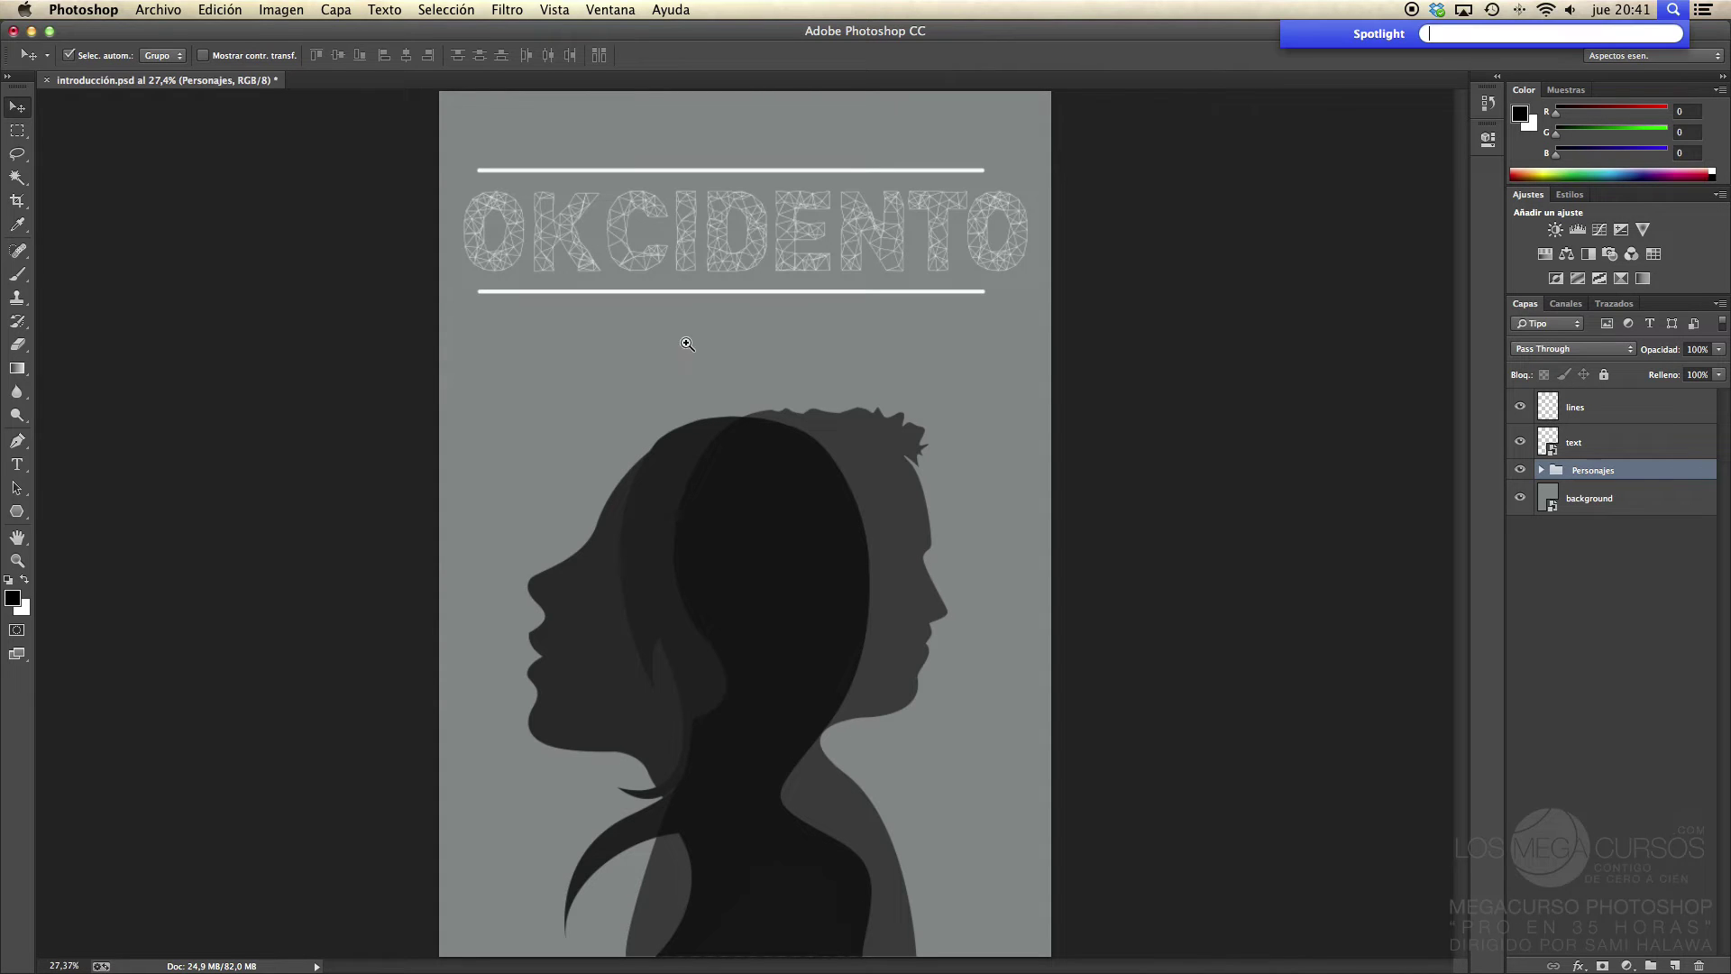
drag(678, 376, 778, 391)
key(super+space)
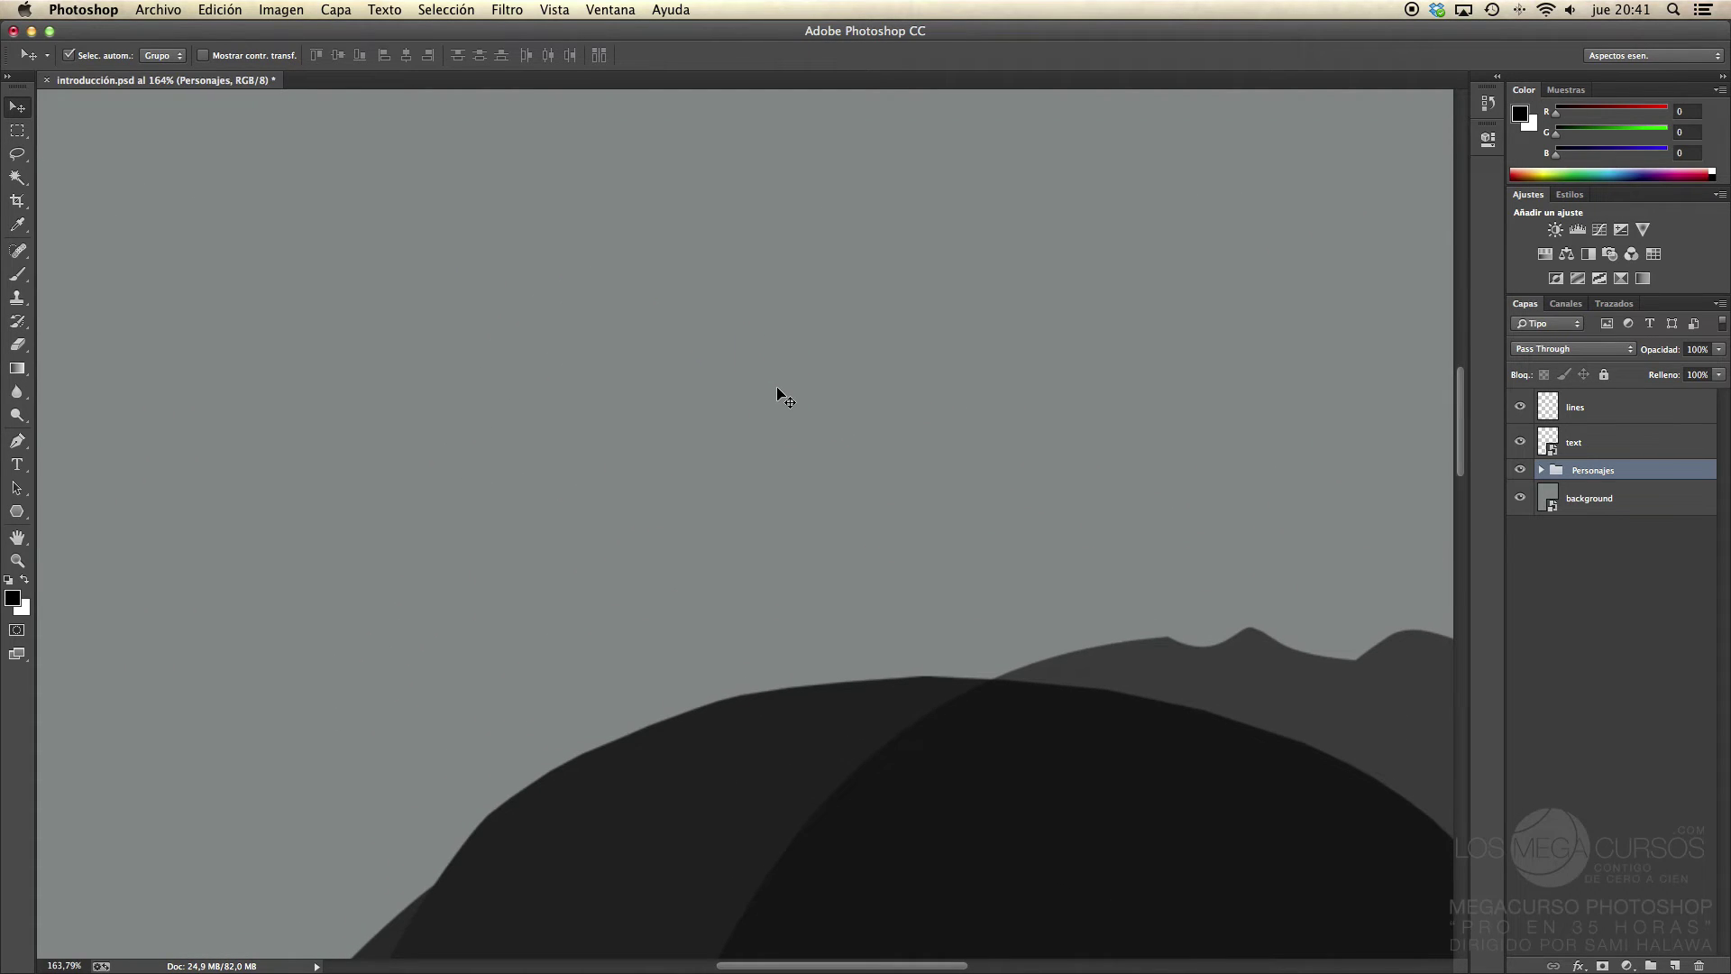
key(super+0)
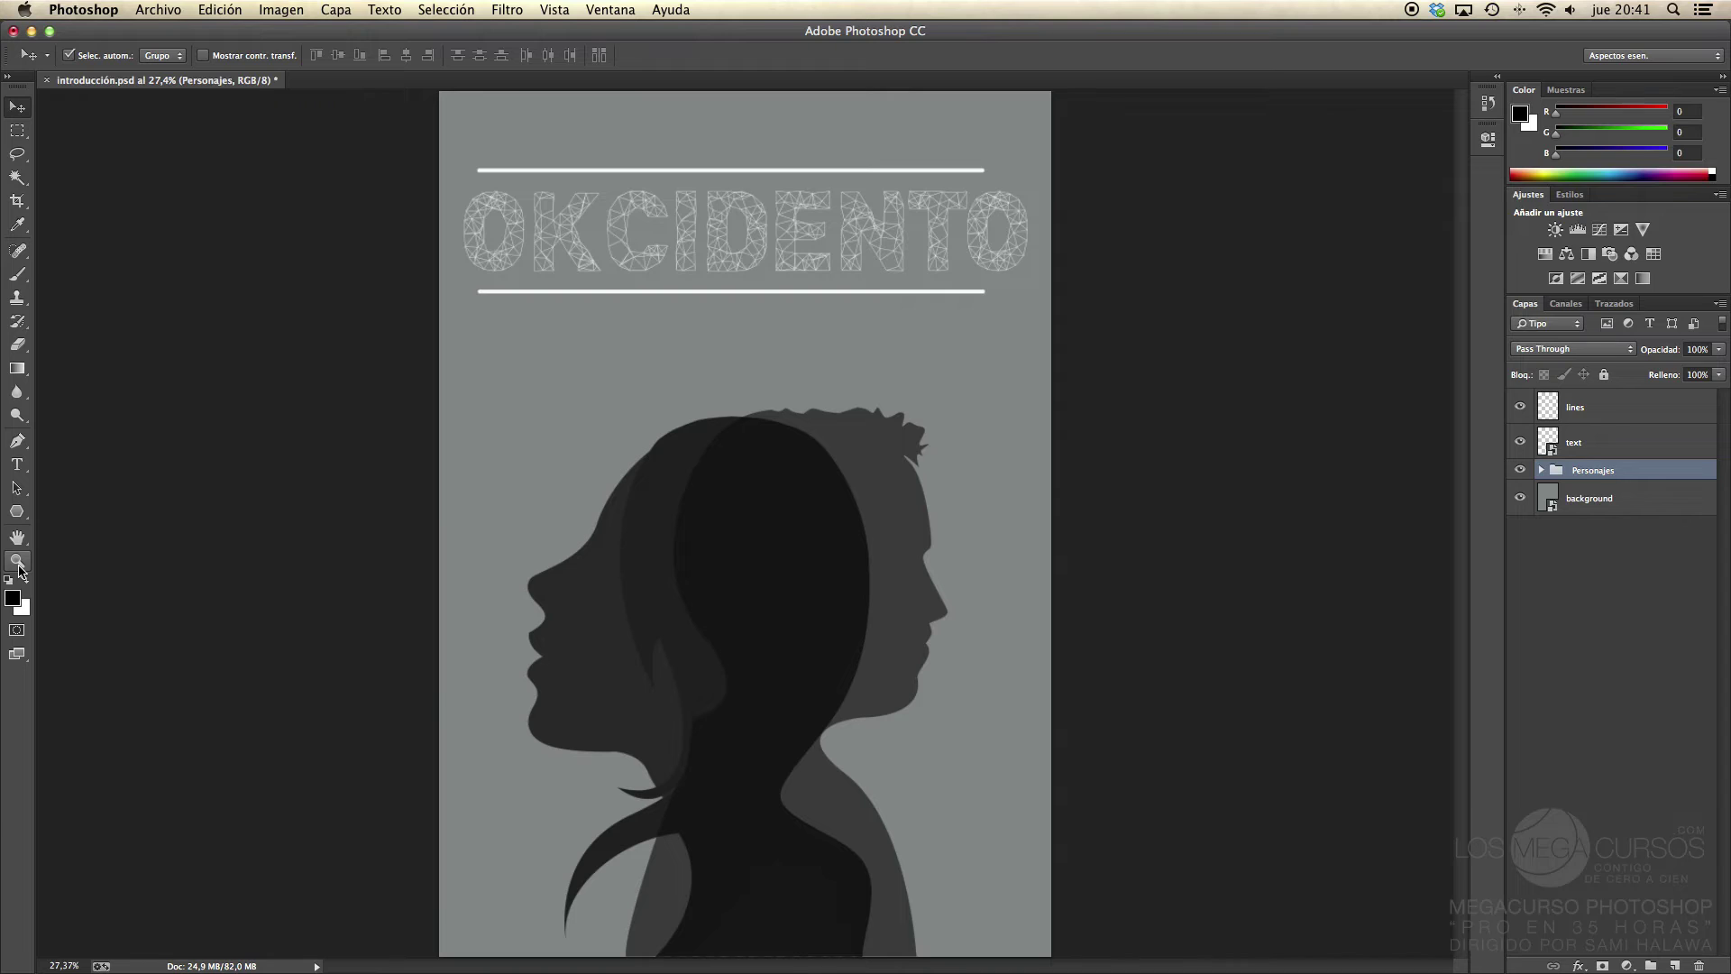
click(18, 563)
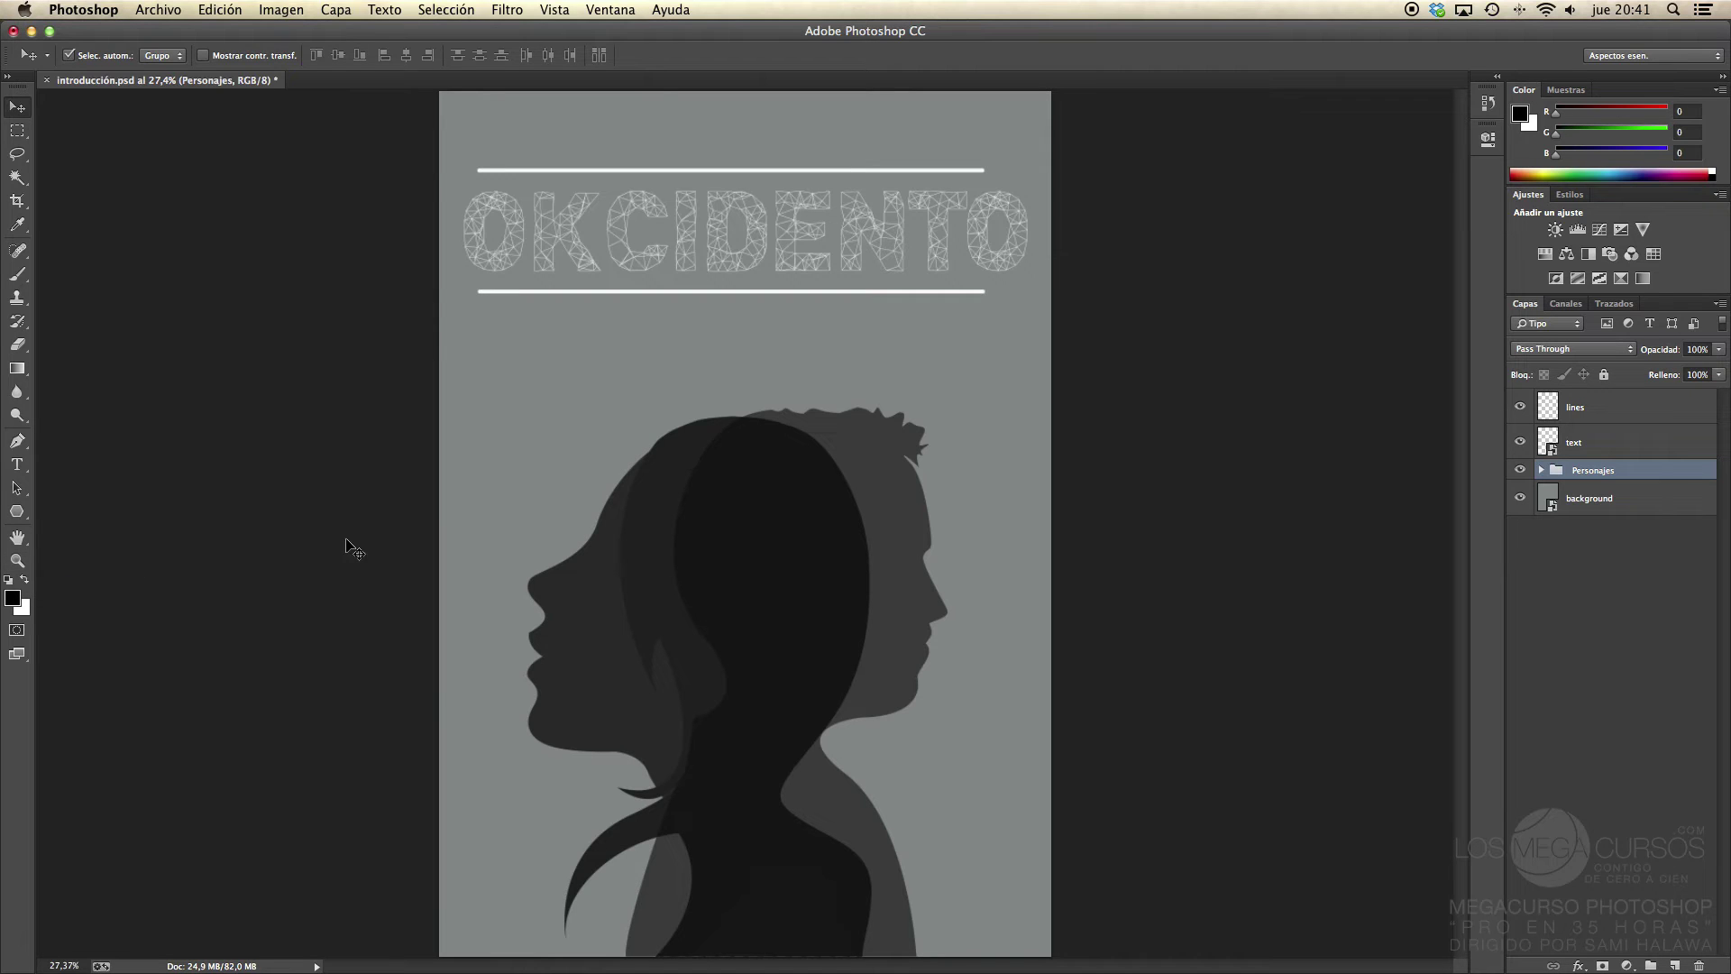
click(710, 489)
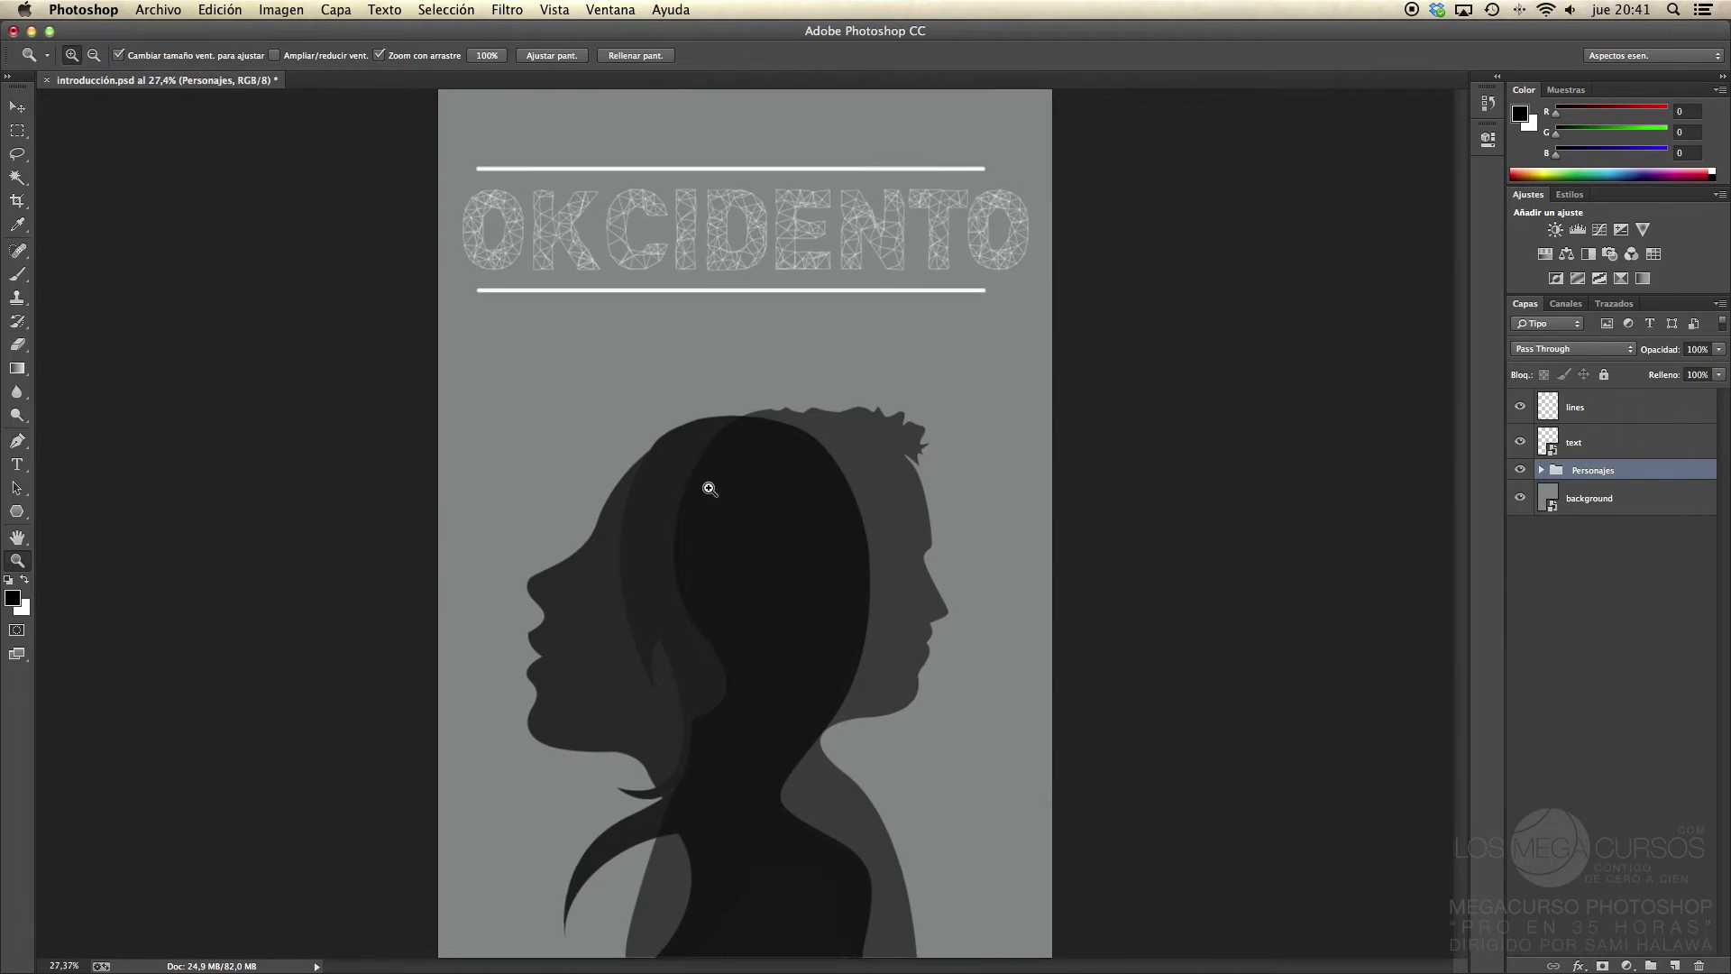
click(709, 489)
click(709, 489)
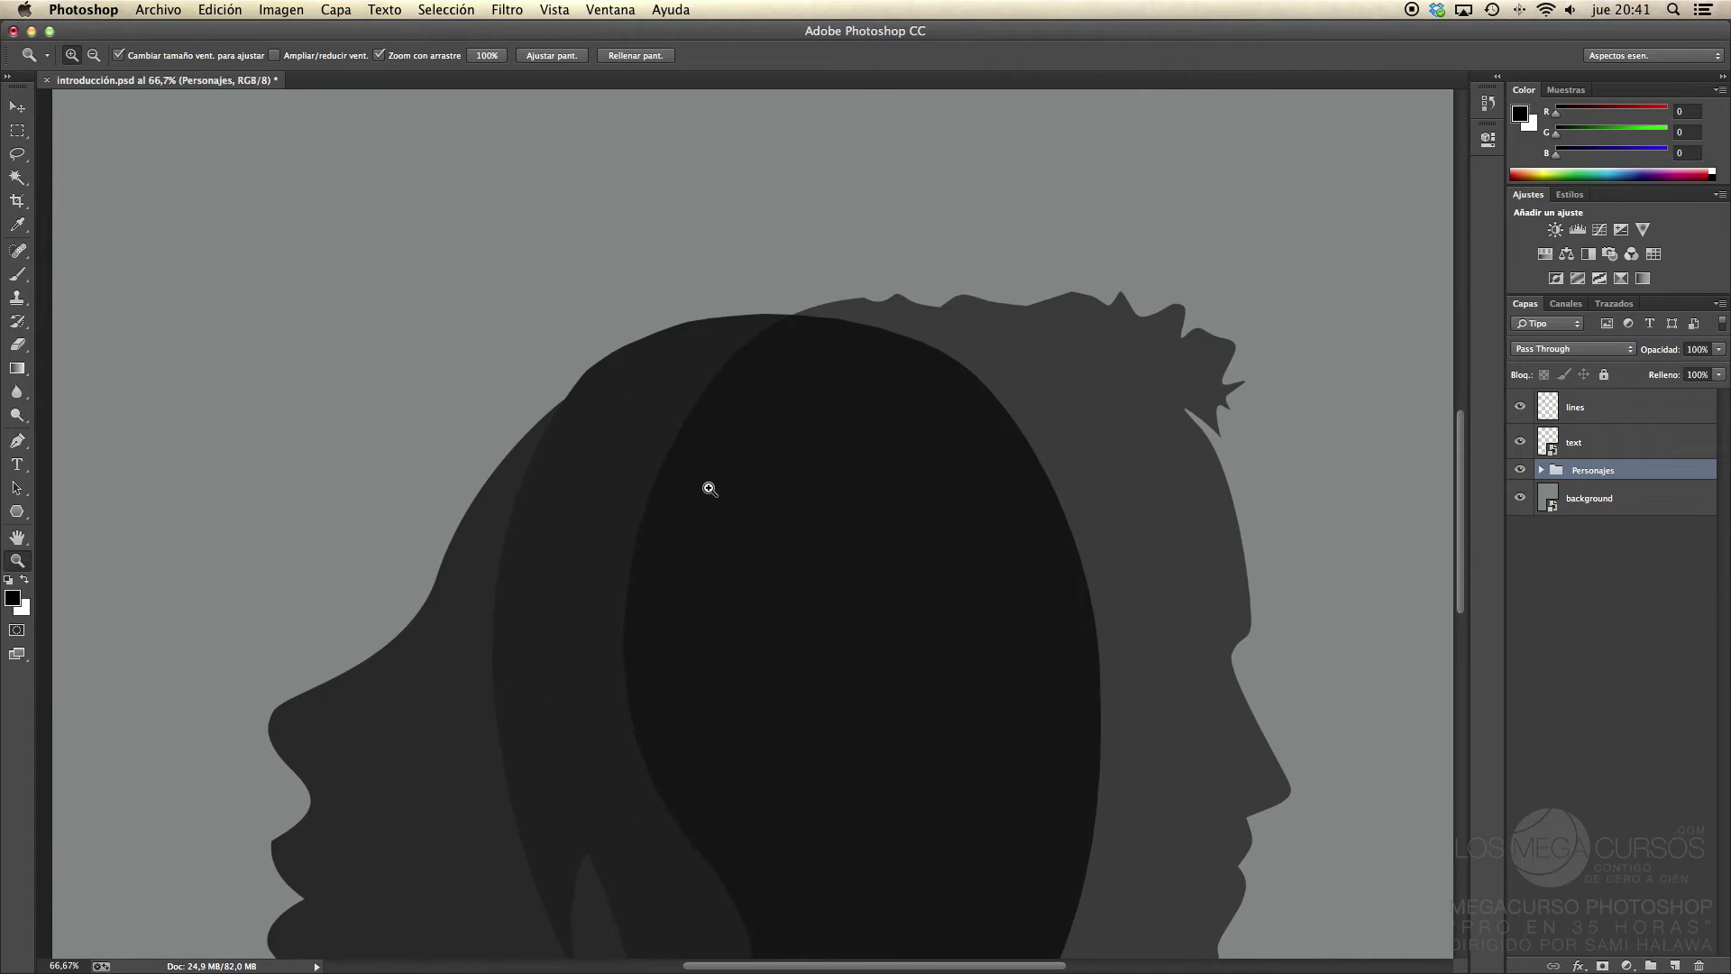
click(710, 489)
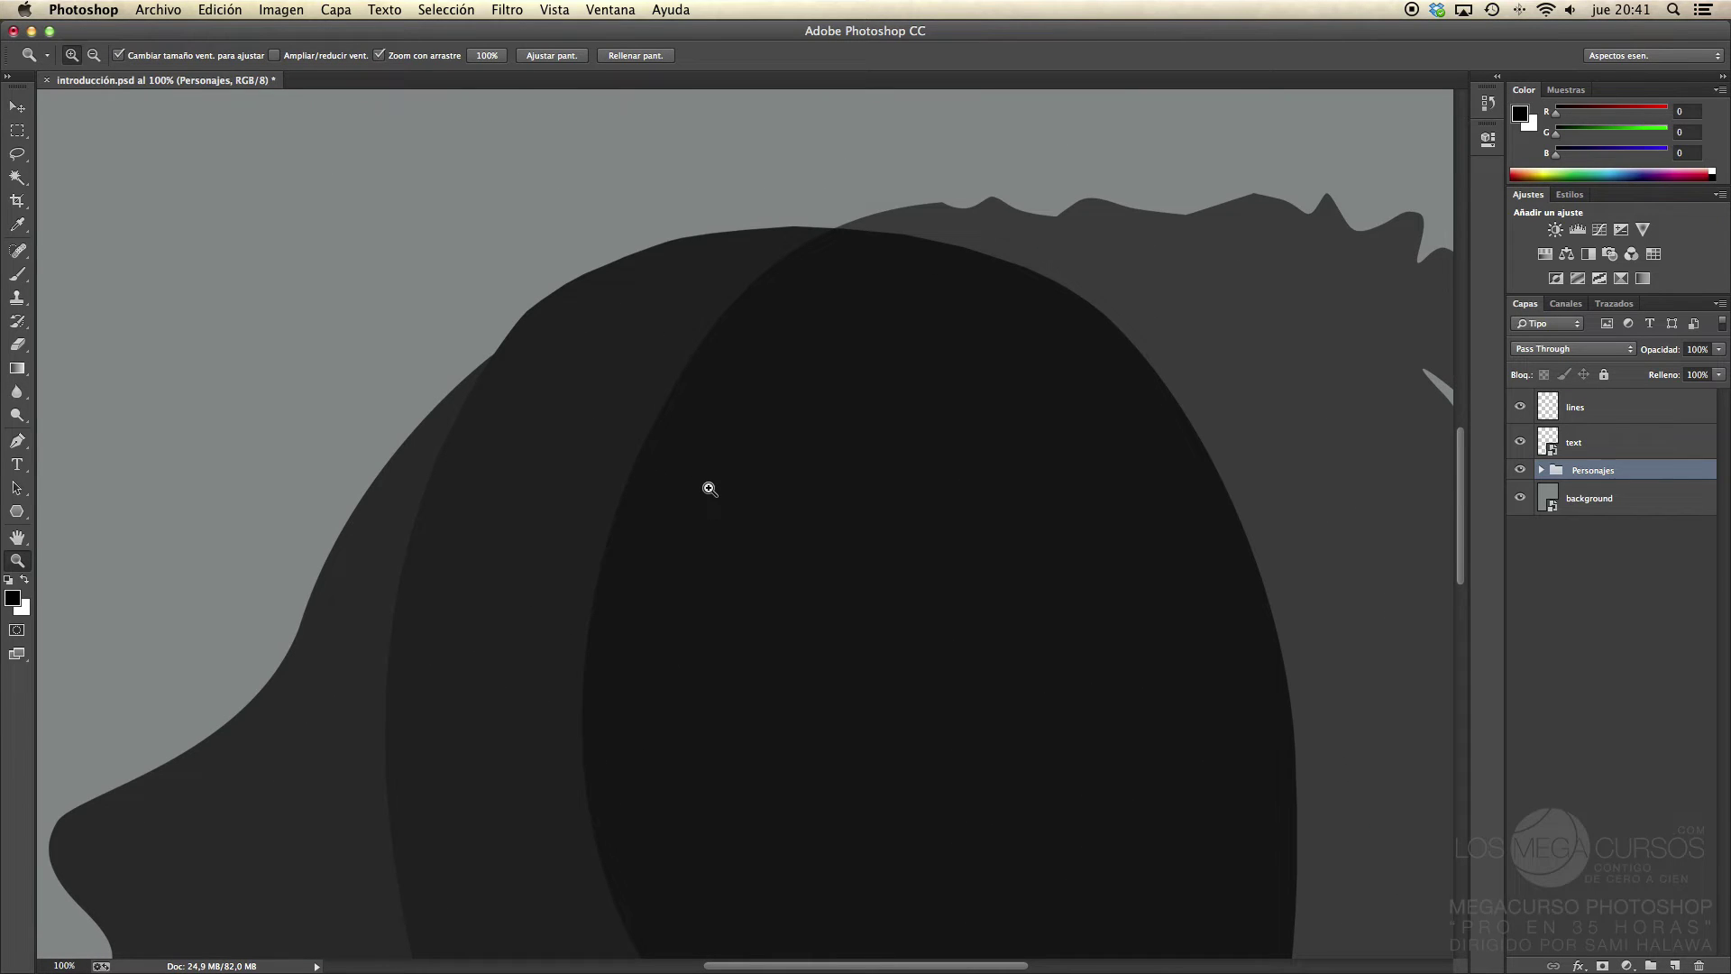
key(super+0)
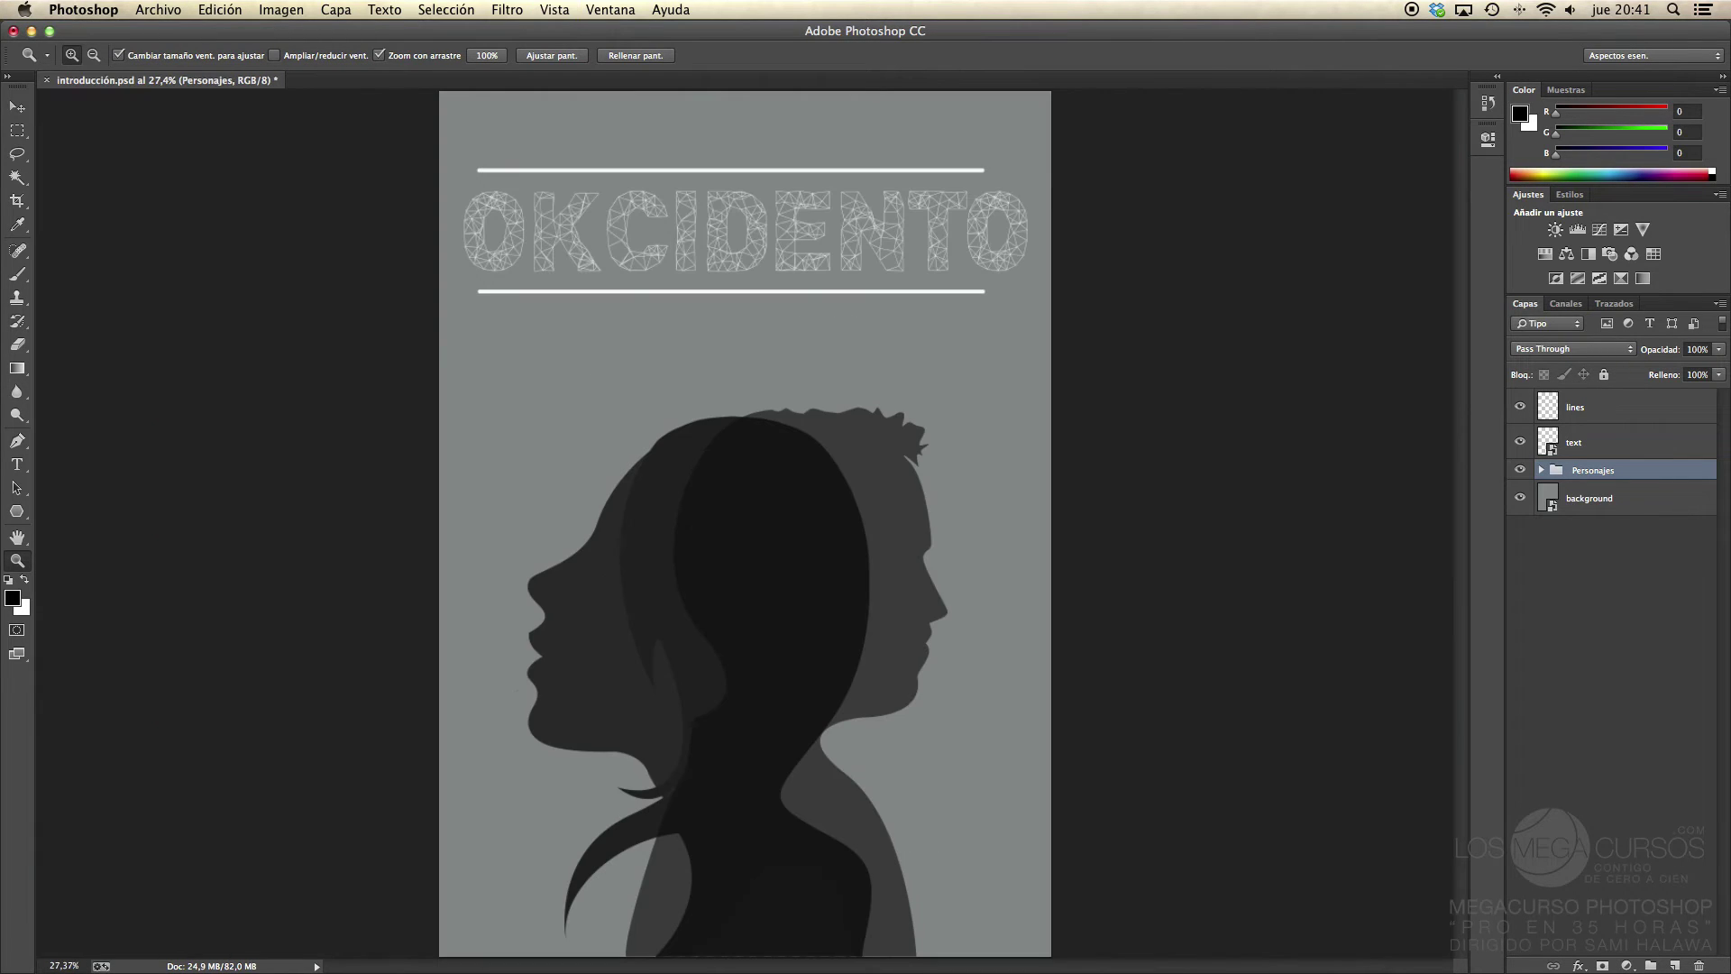
click(15, 108)
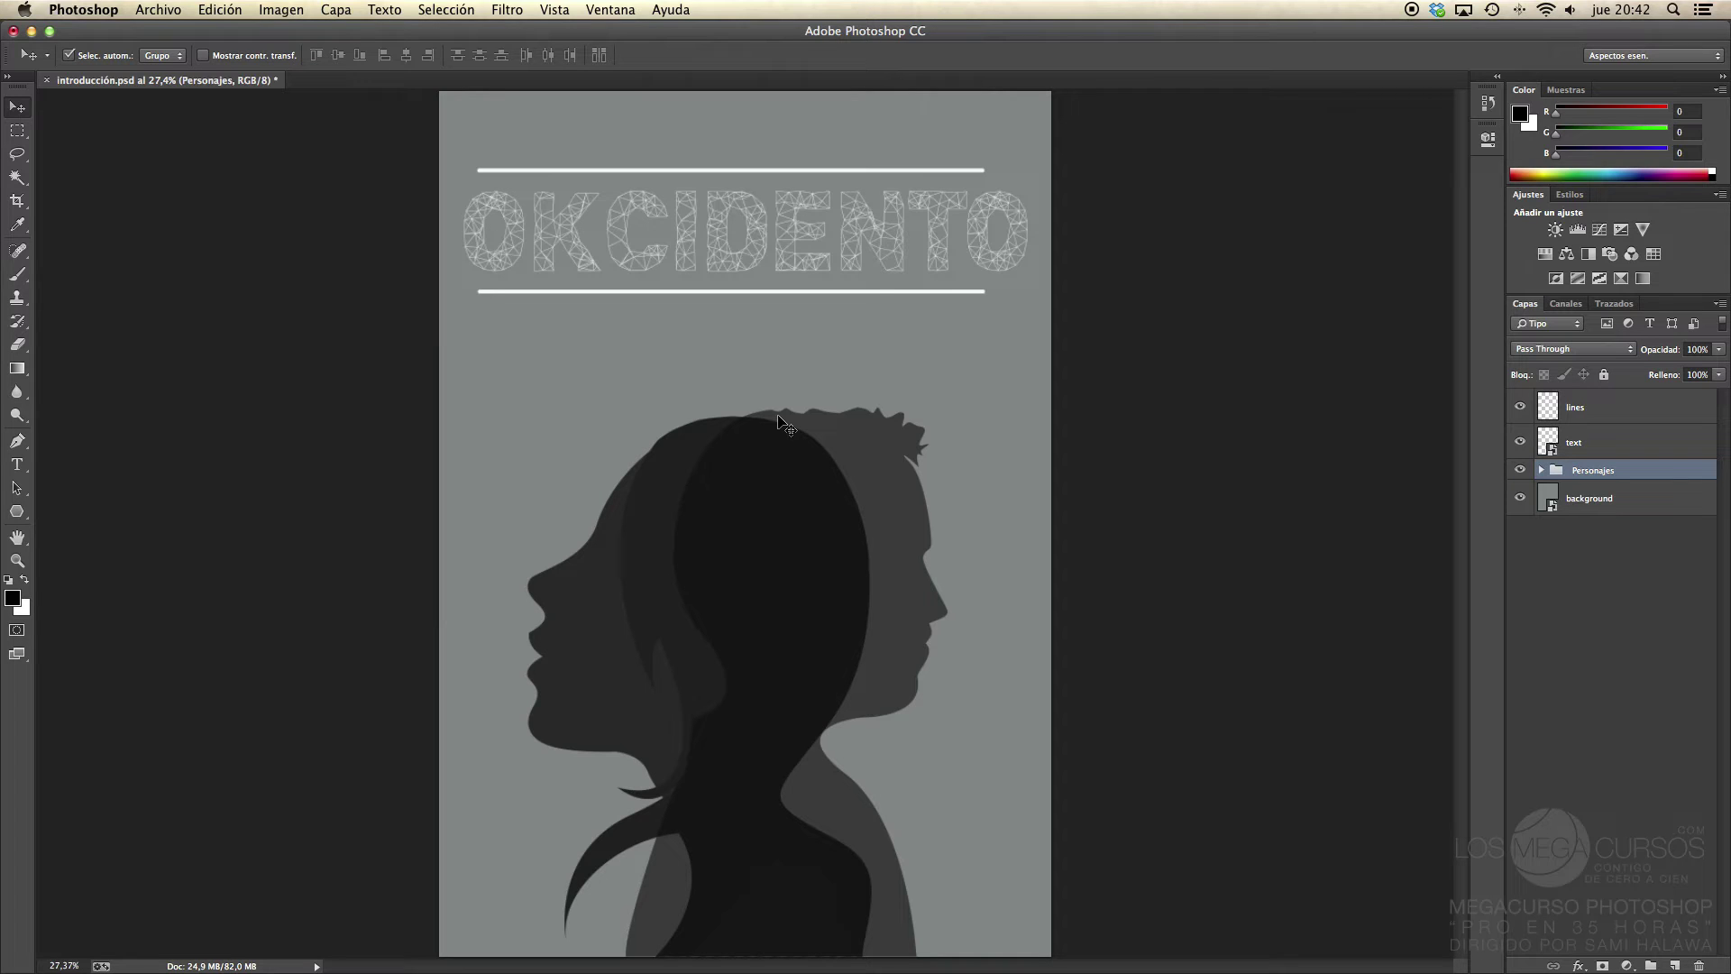
Step: Zoom in on the silhouettes' heads, back out past 33.33% to the whole poster, then open the Vista menu
key(super+space)
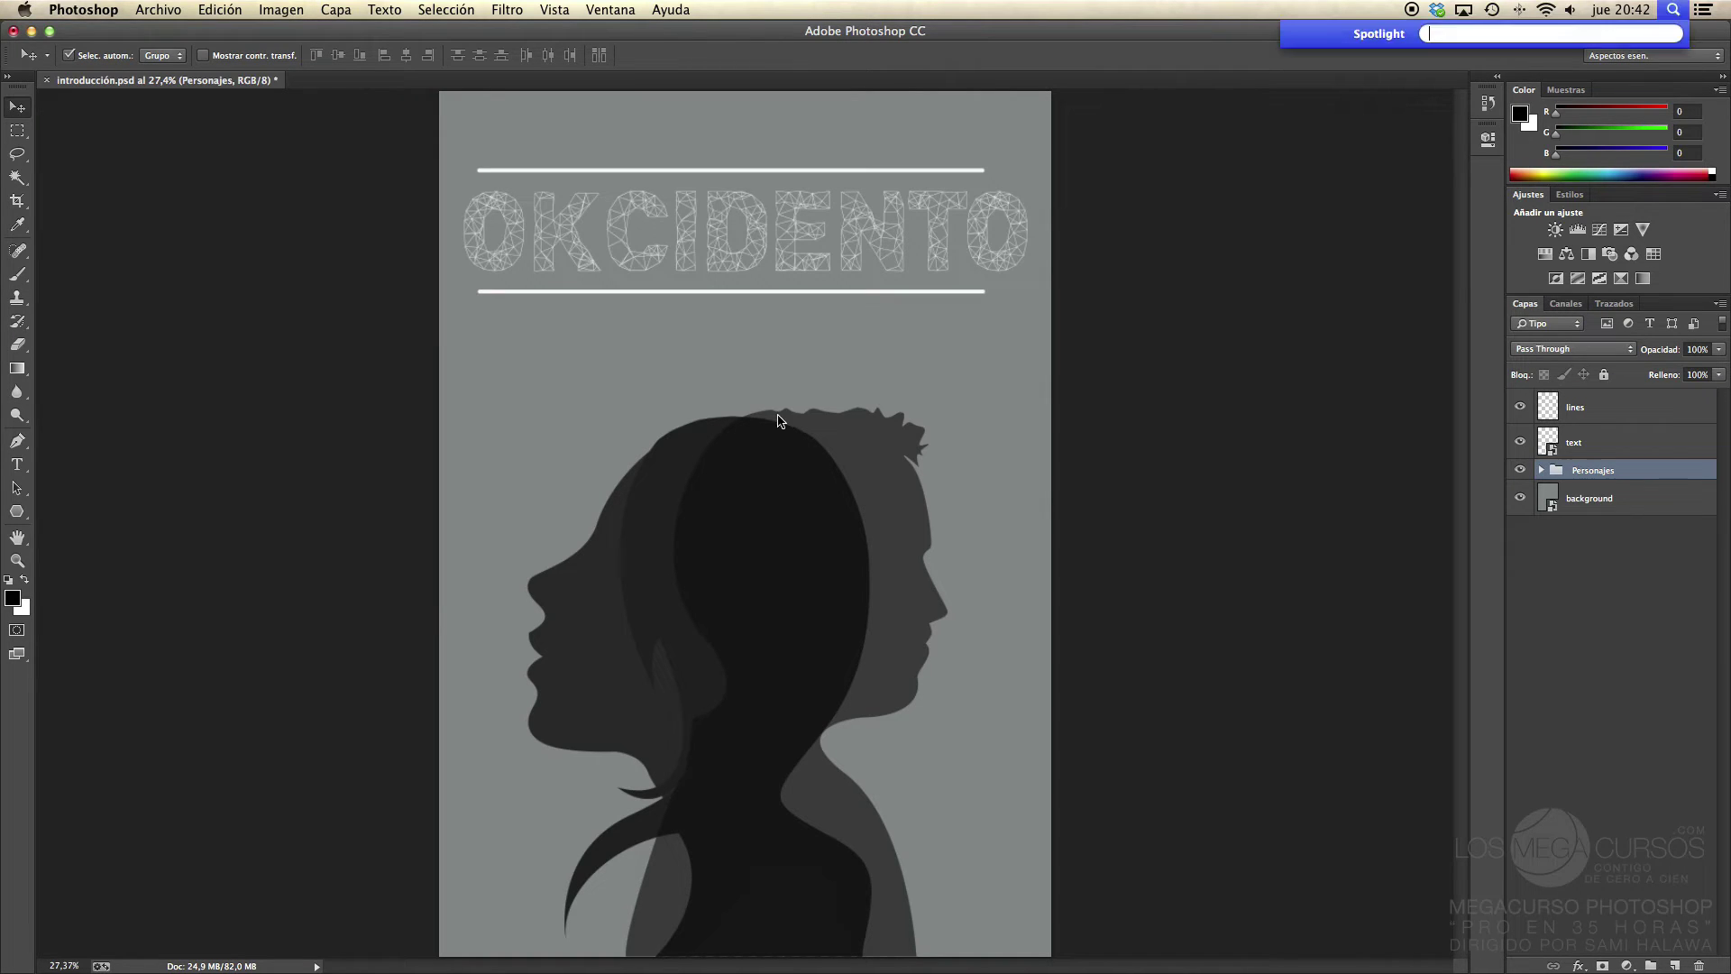
mouse_move(741, 420)
mouse_down()
mouse_move(817, 426)
mouse_move(757, 429)
mouse_up()
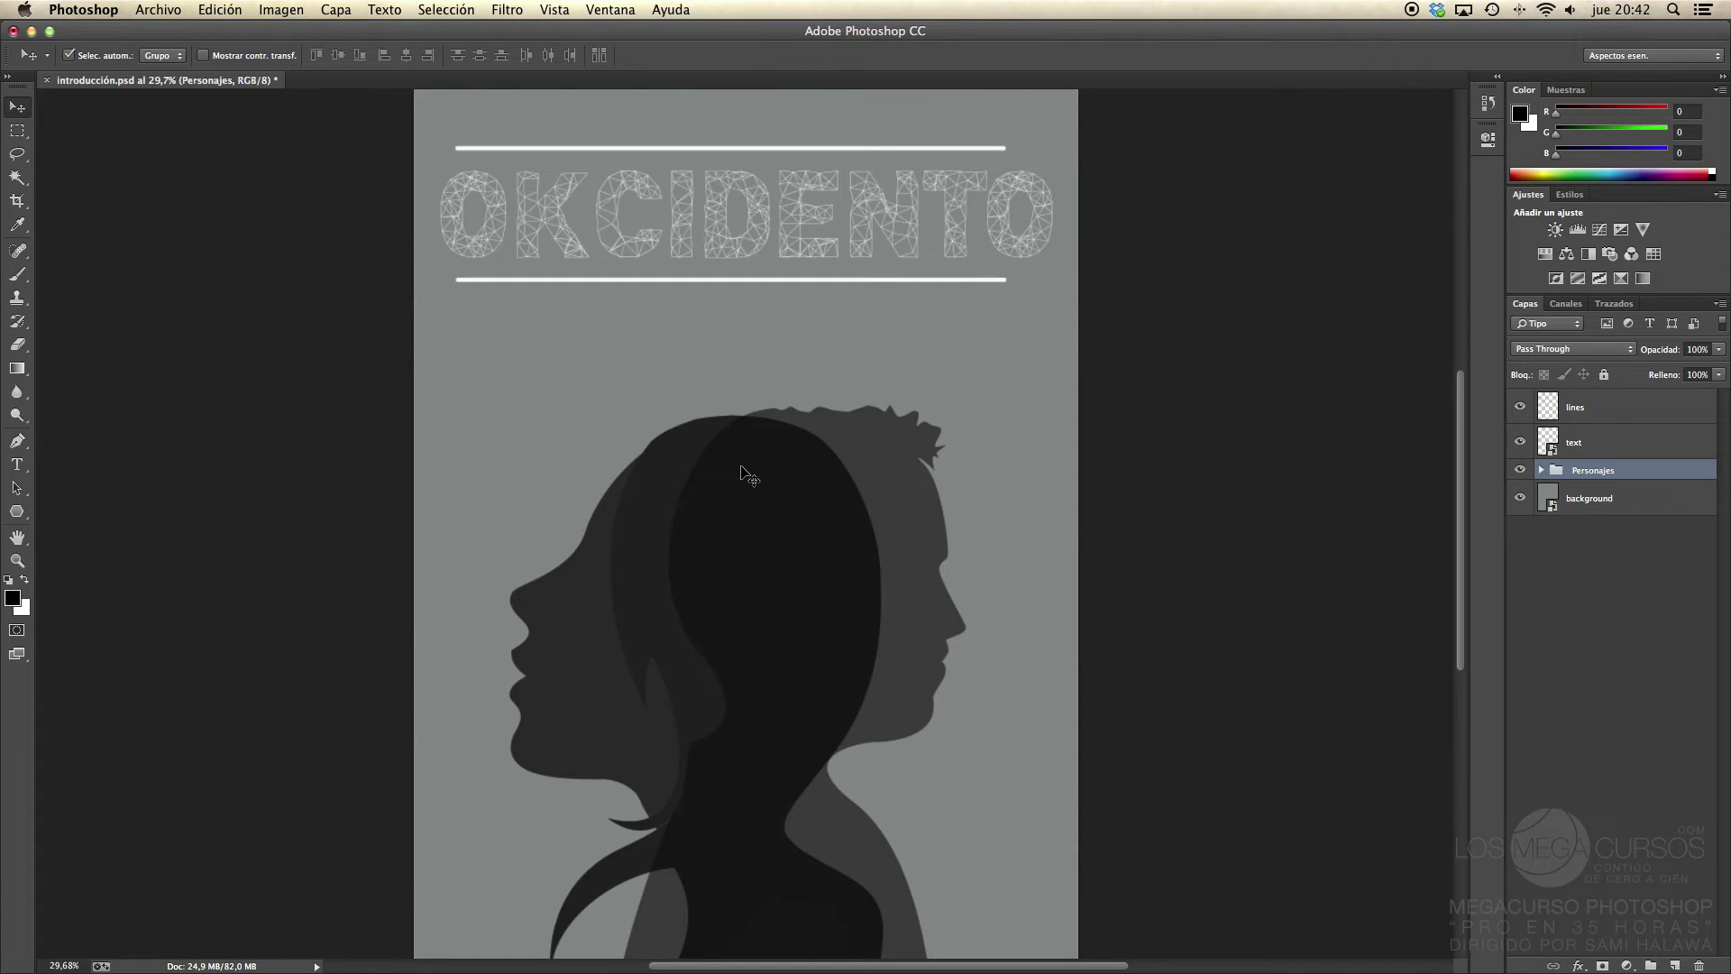
drag(745, 474, 745, 474)
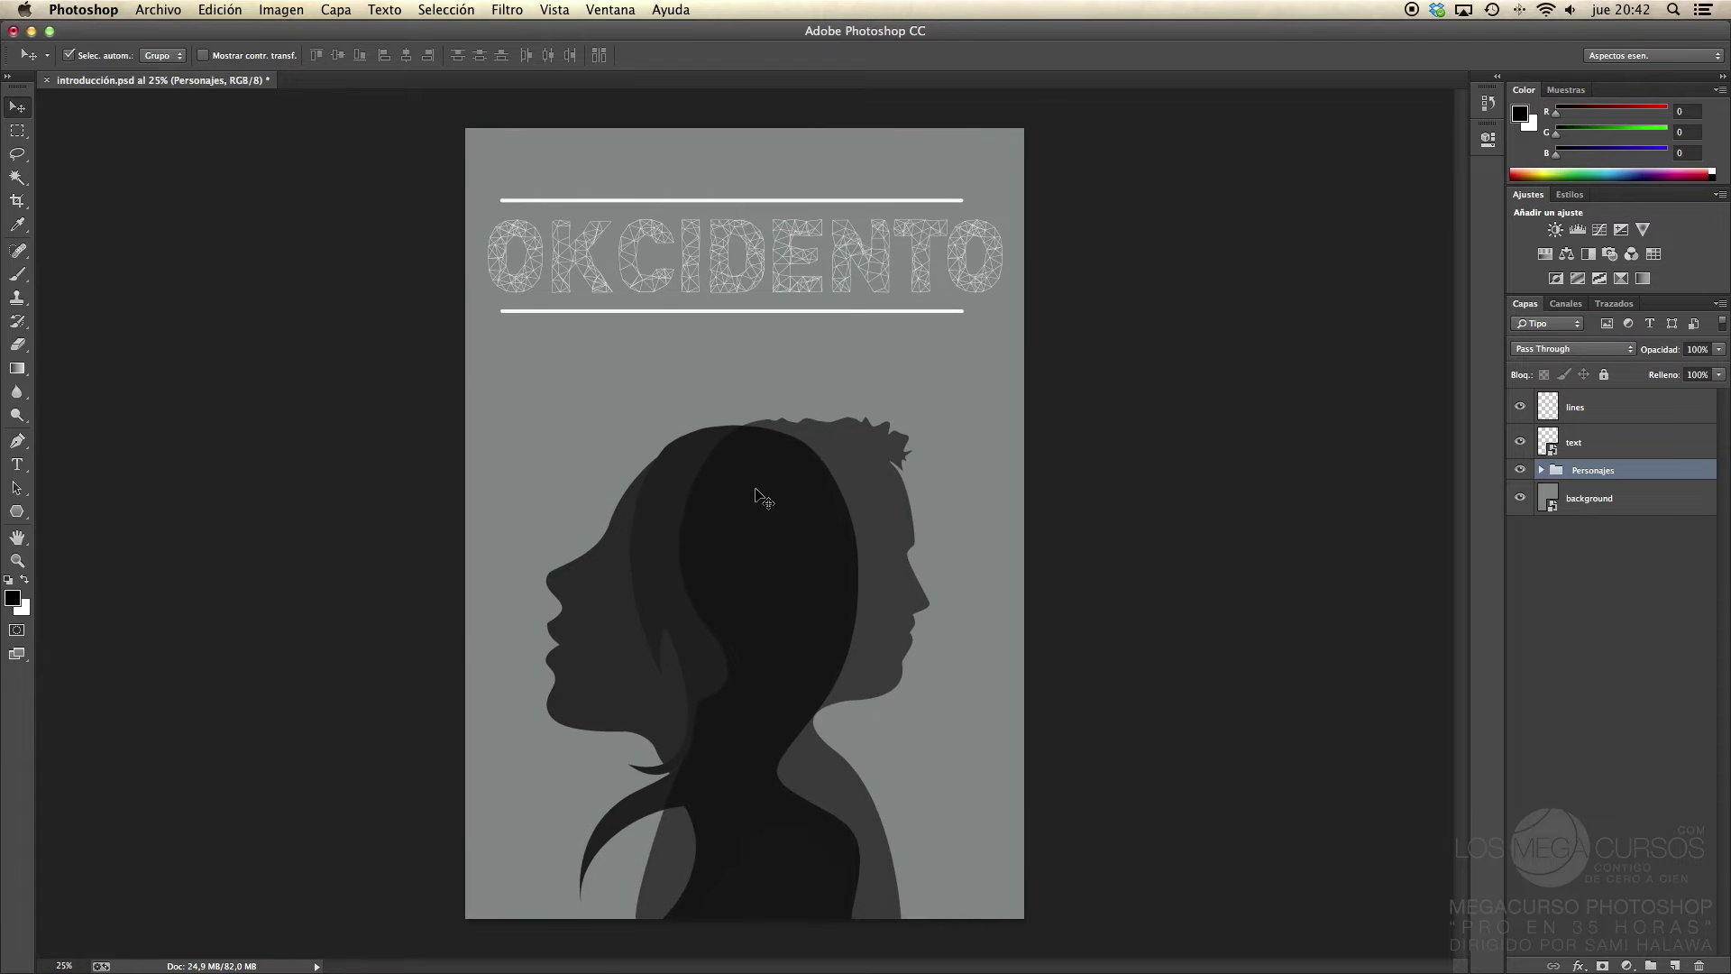
key(super+plus)
key(super+plus)
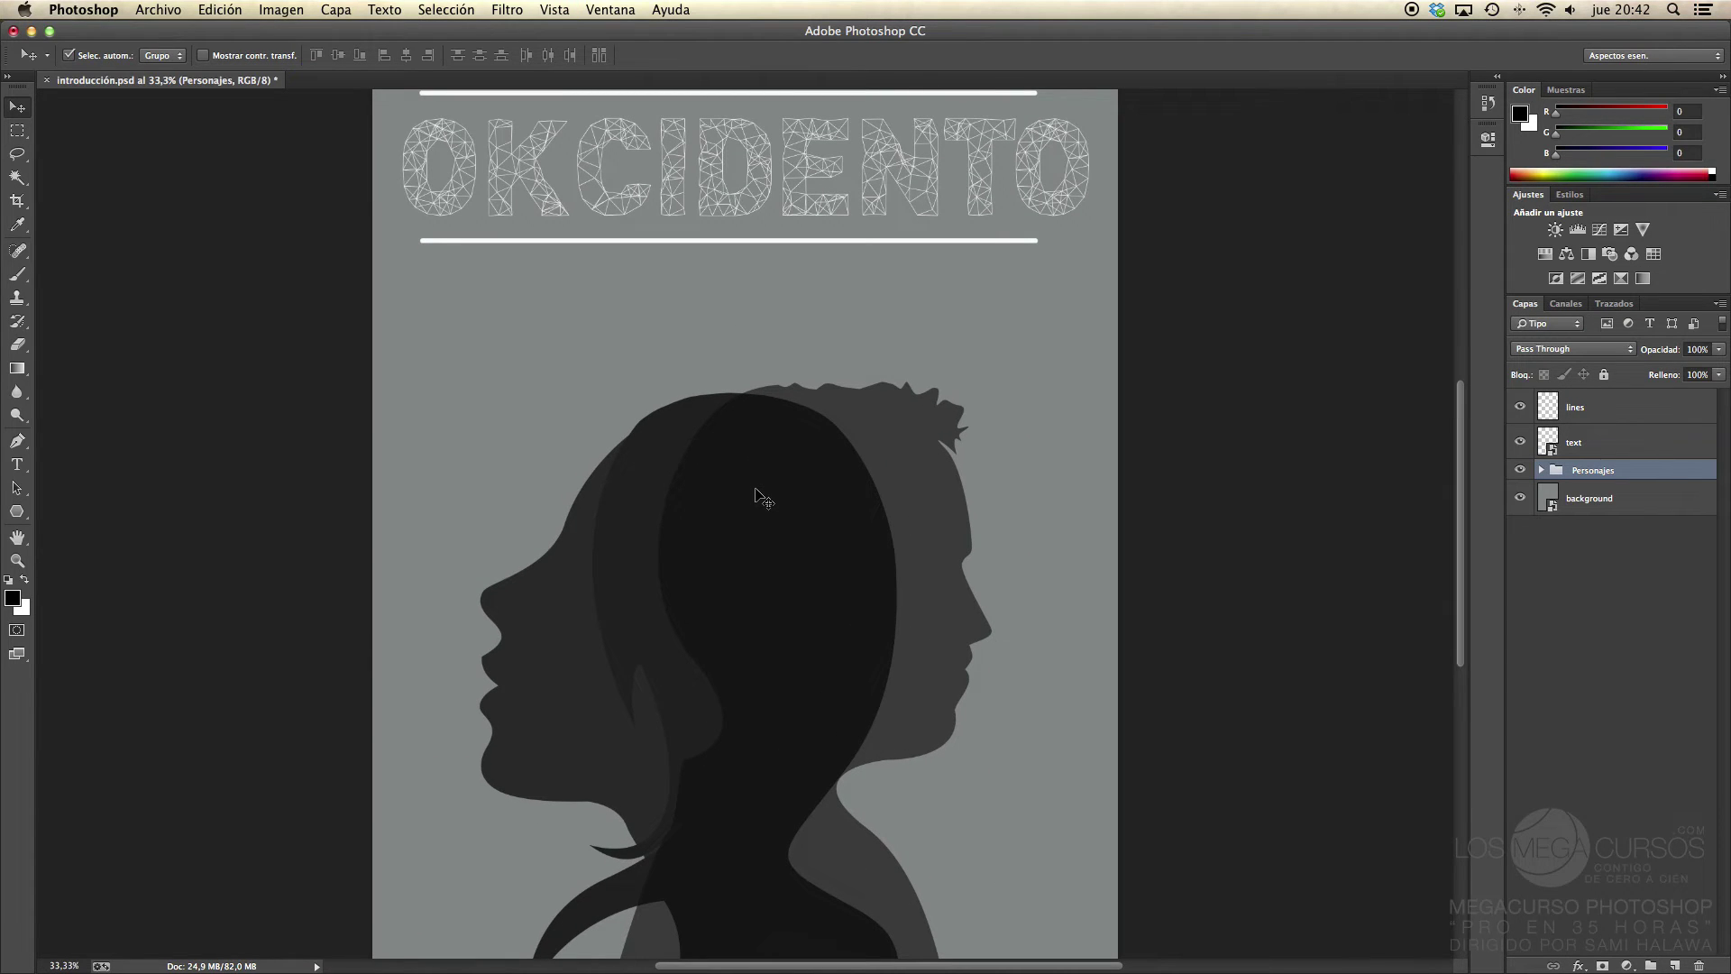
key(super+minus)
key(super+minus)
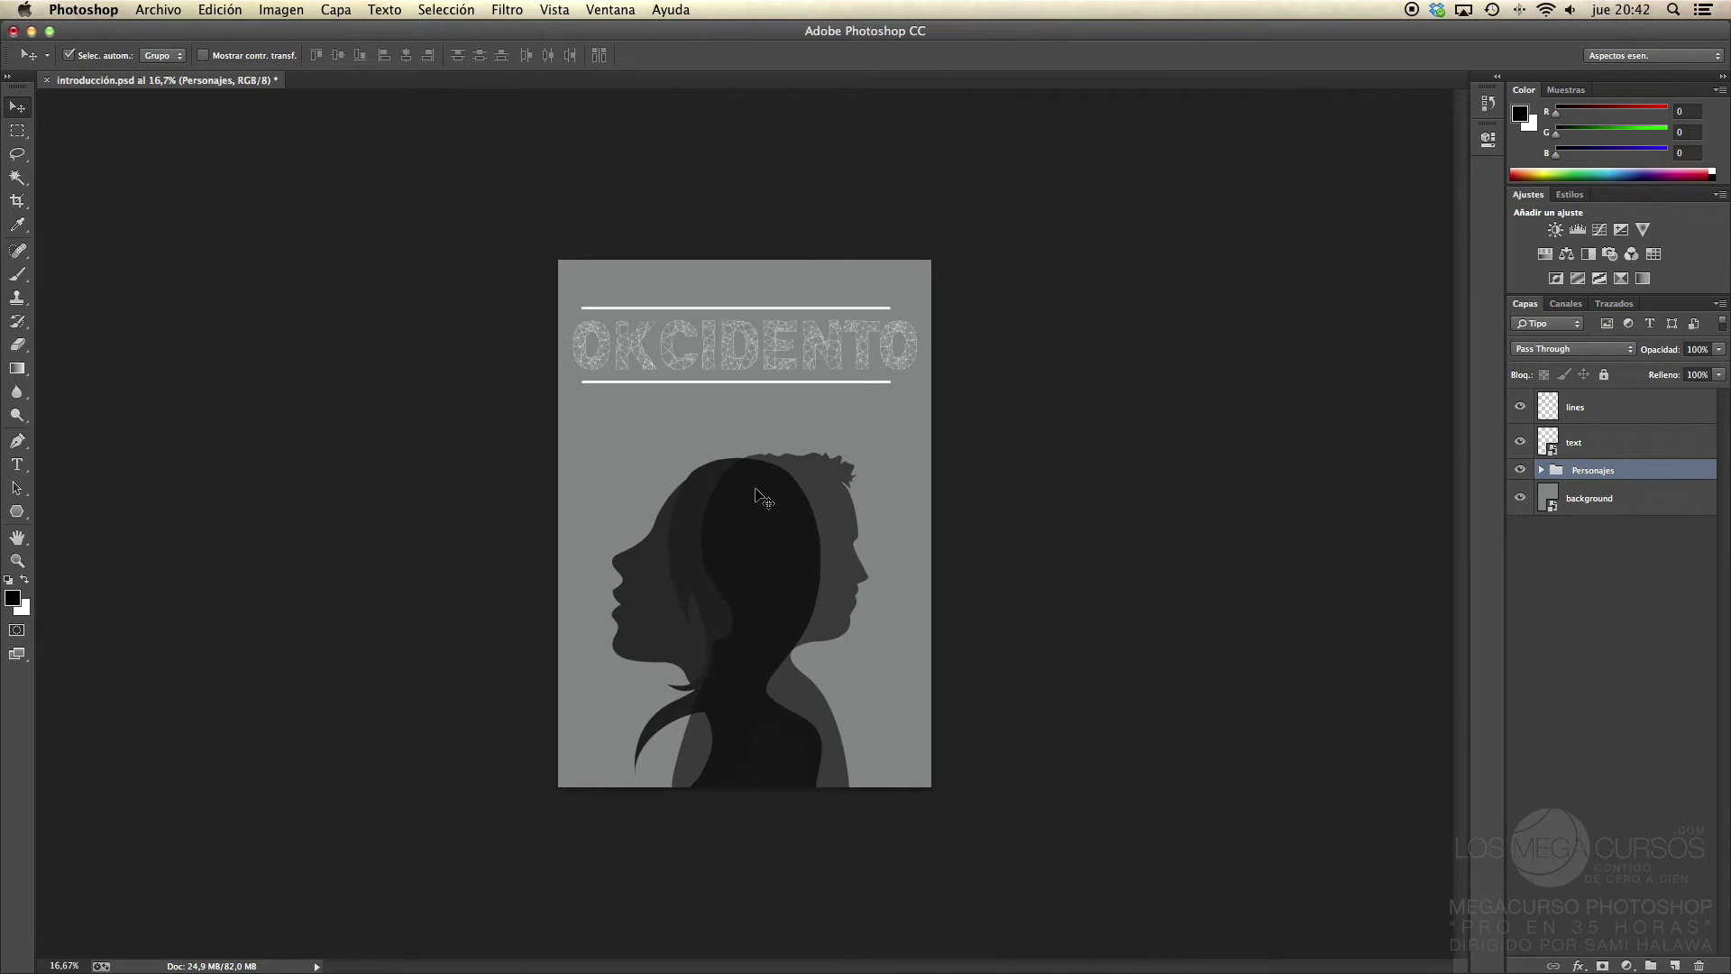
click(547, 19)
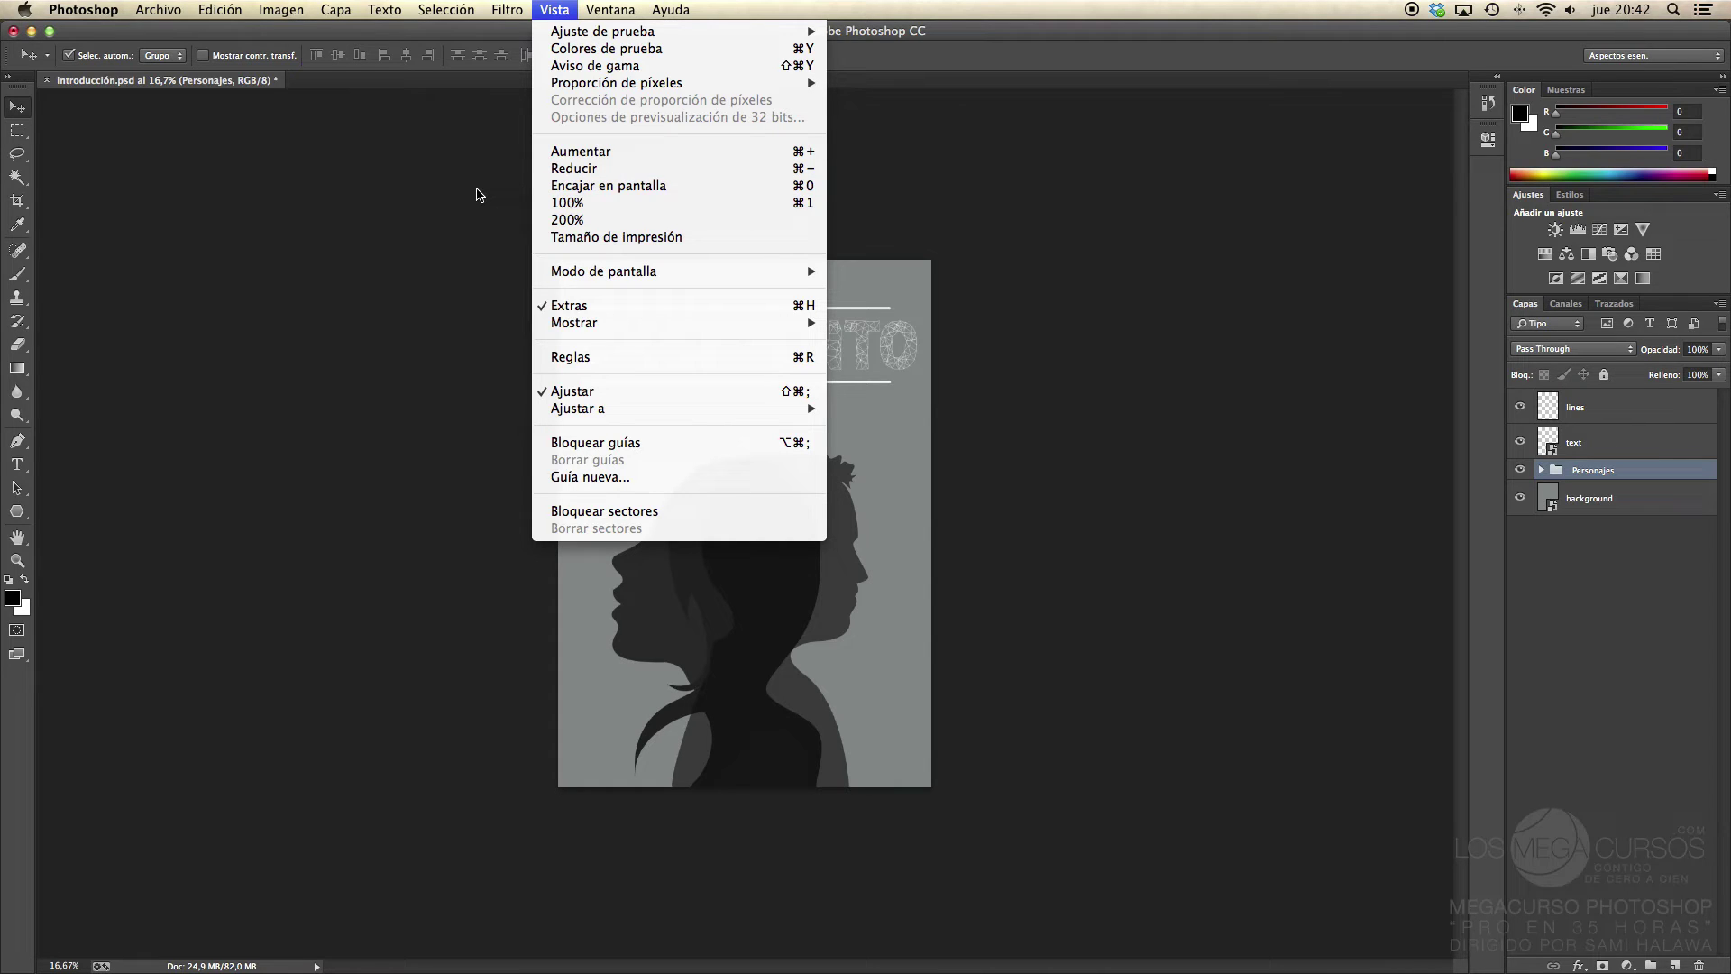
Step: Dismiss the Vista menu, then fit the poster with Cmd+0, check 100% with Cmd+1, and refit
click(477, 194)
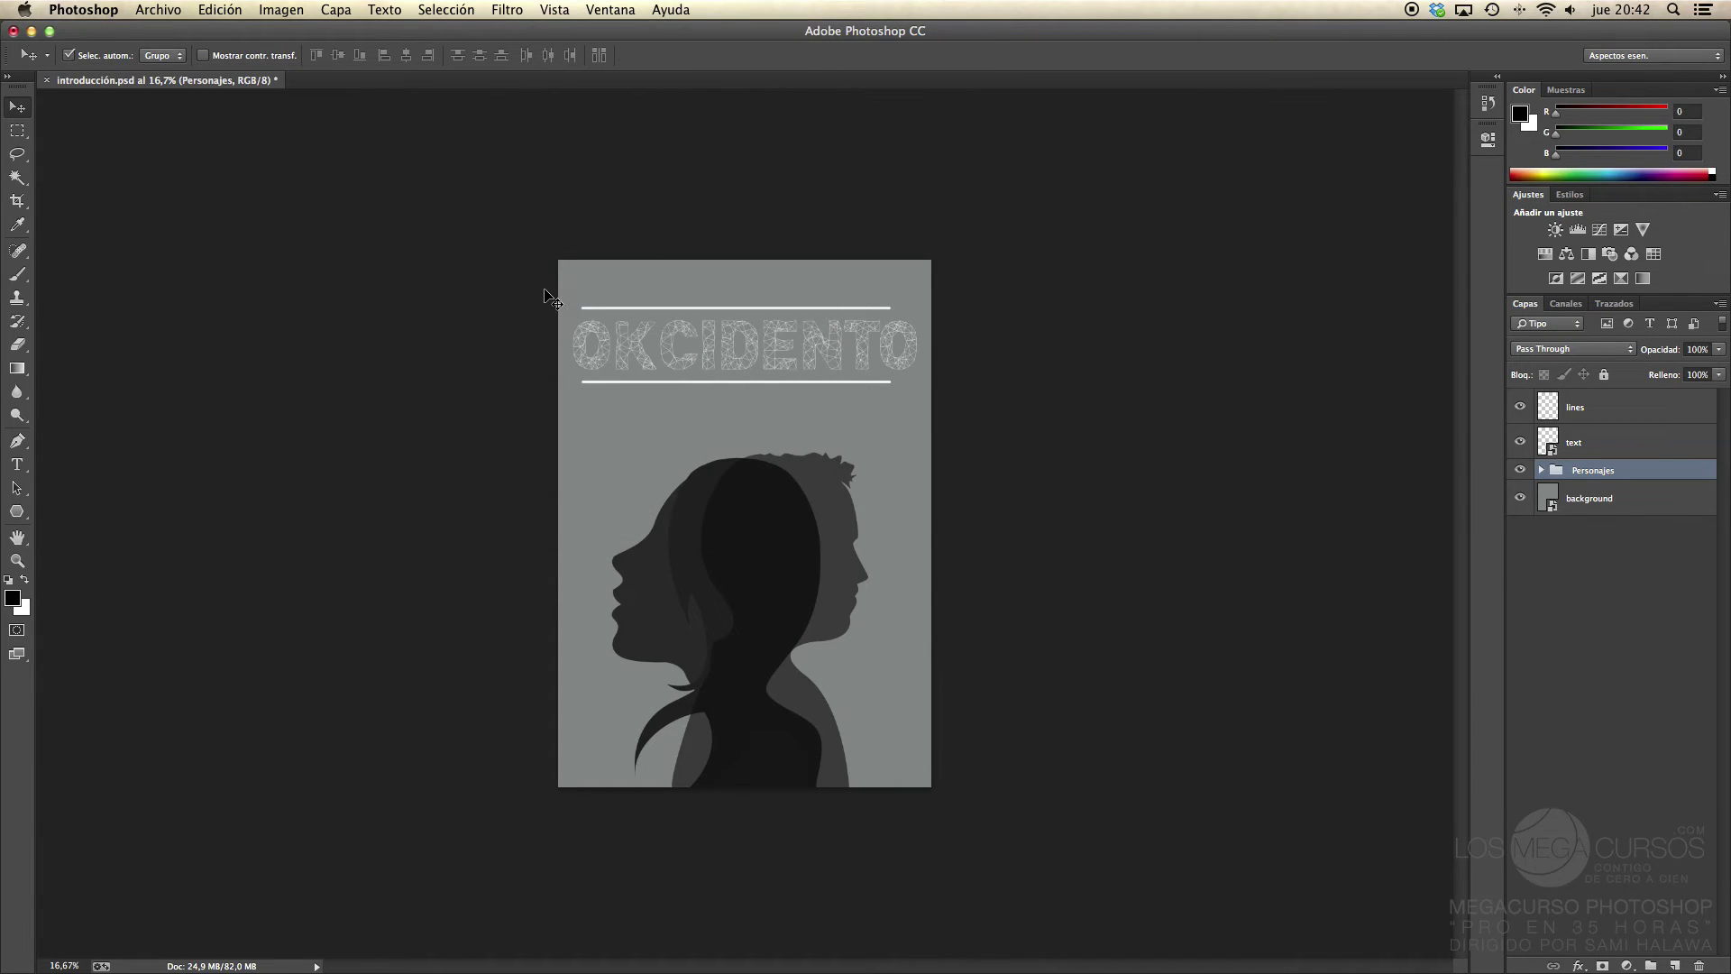
click(553, 10)
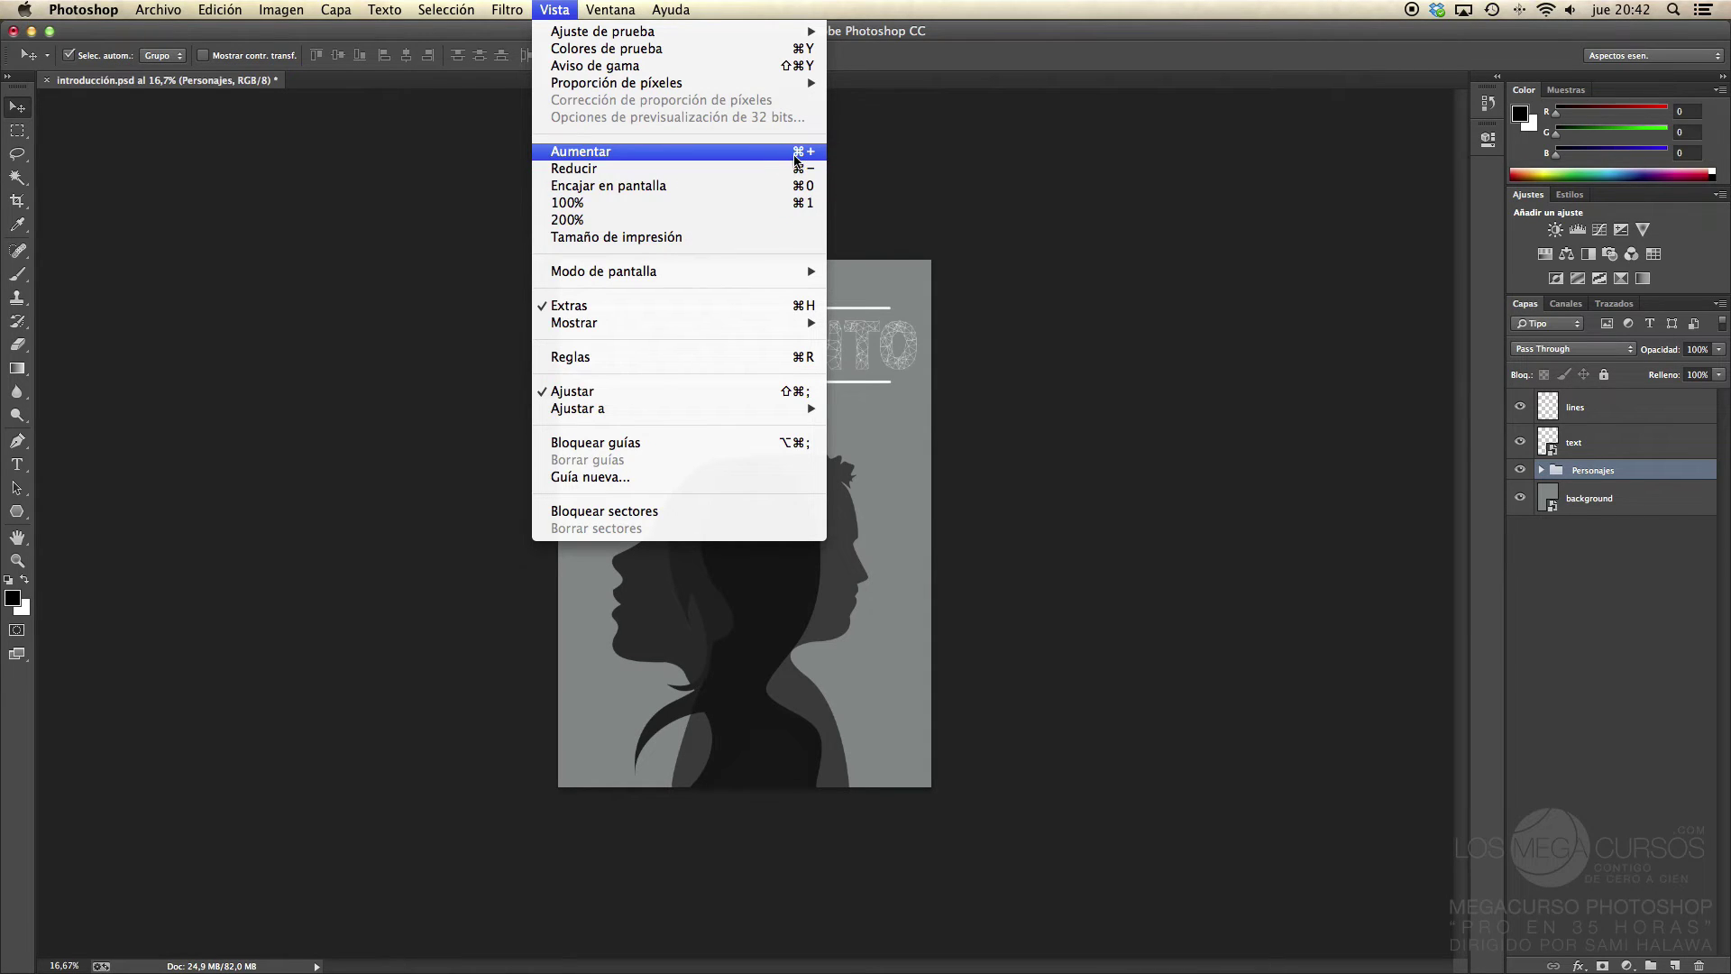
click(451, 248)
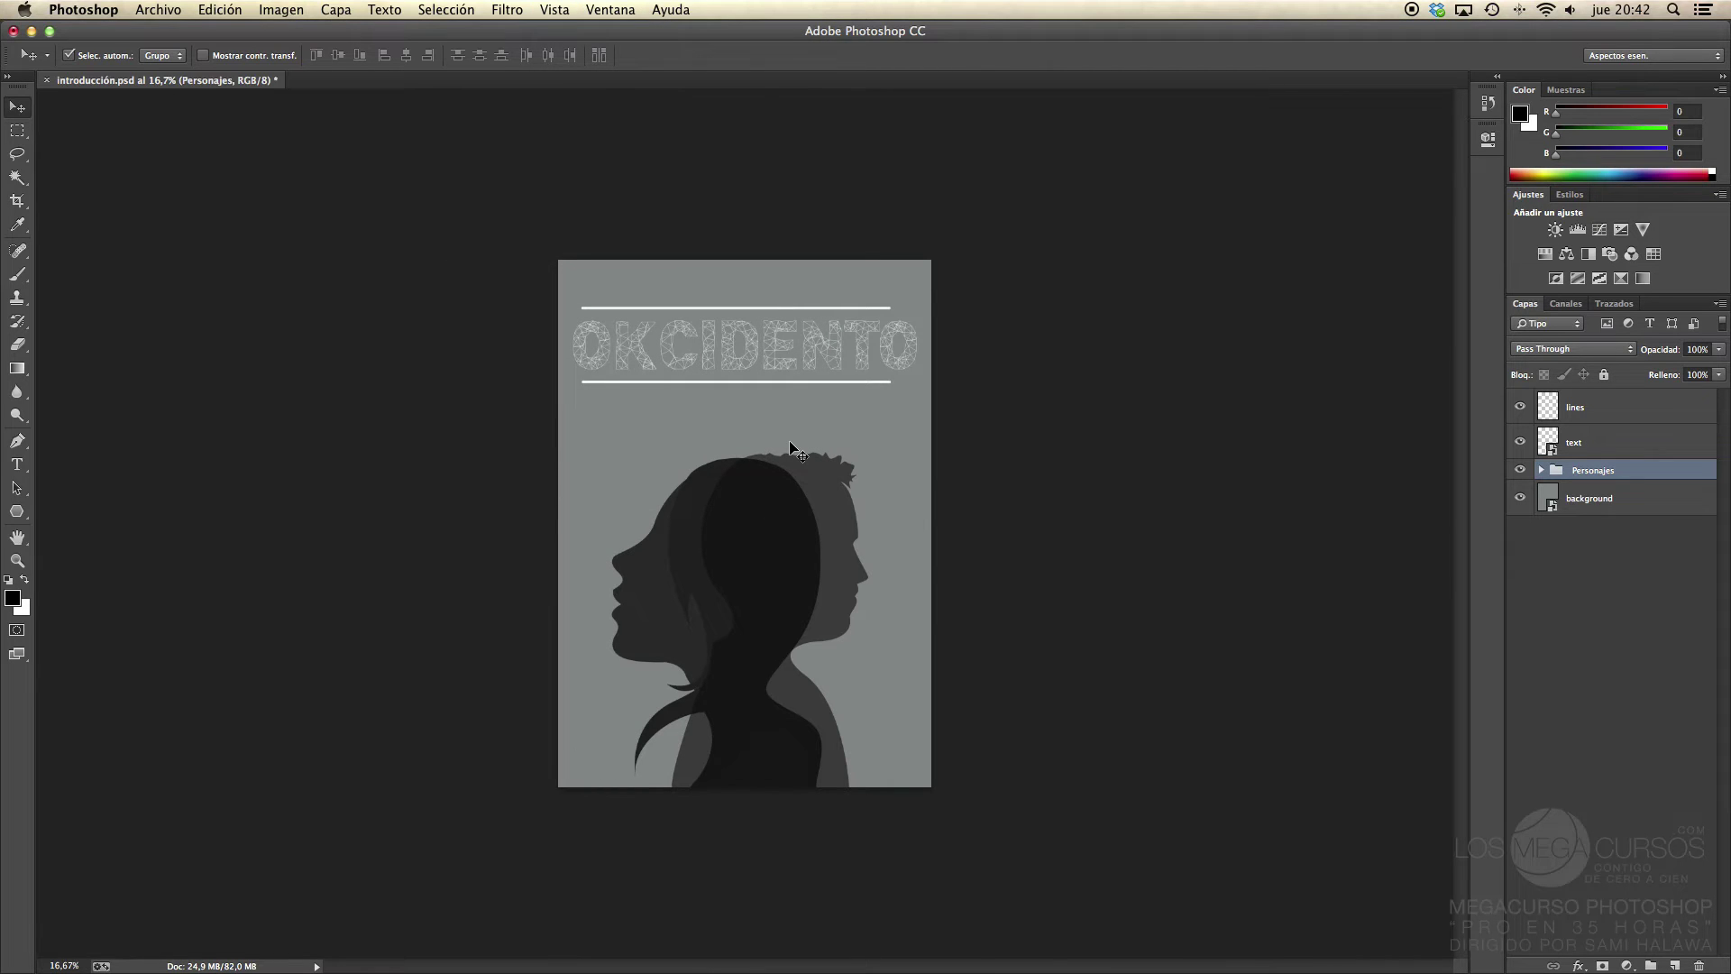
key(super+0)
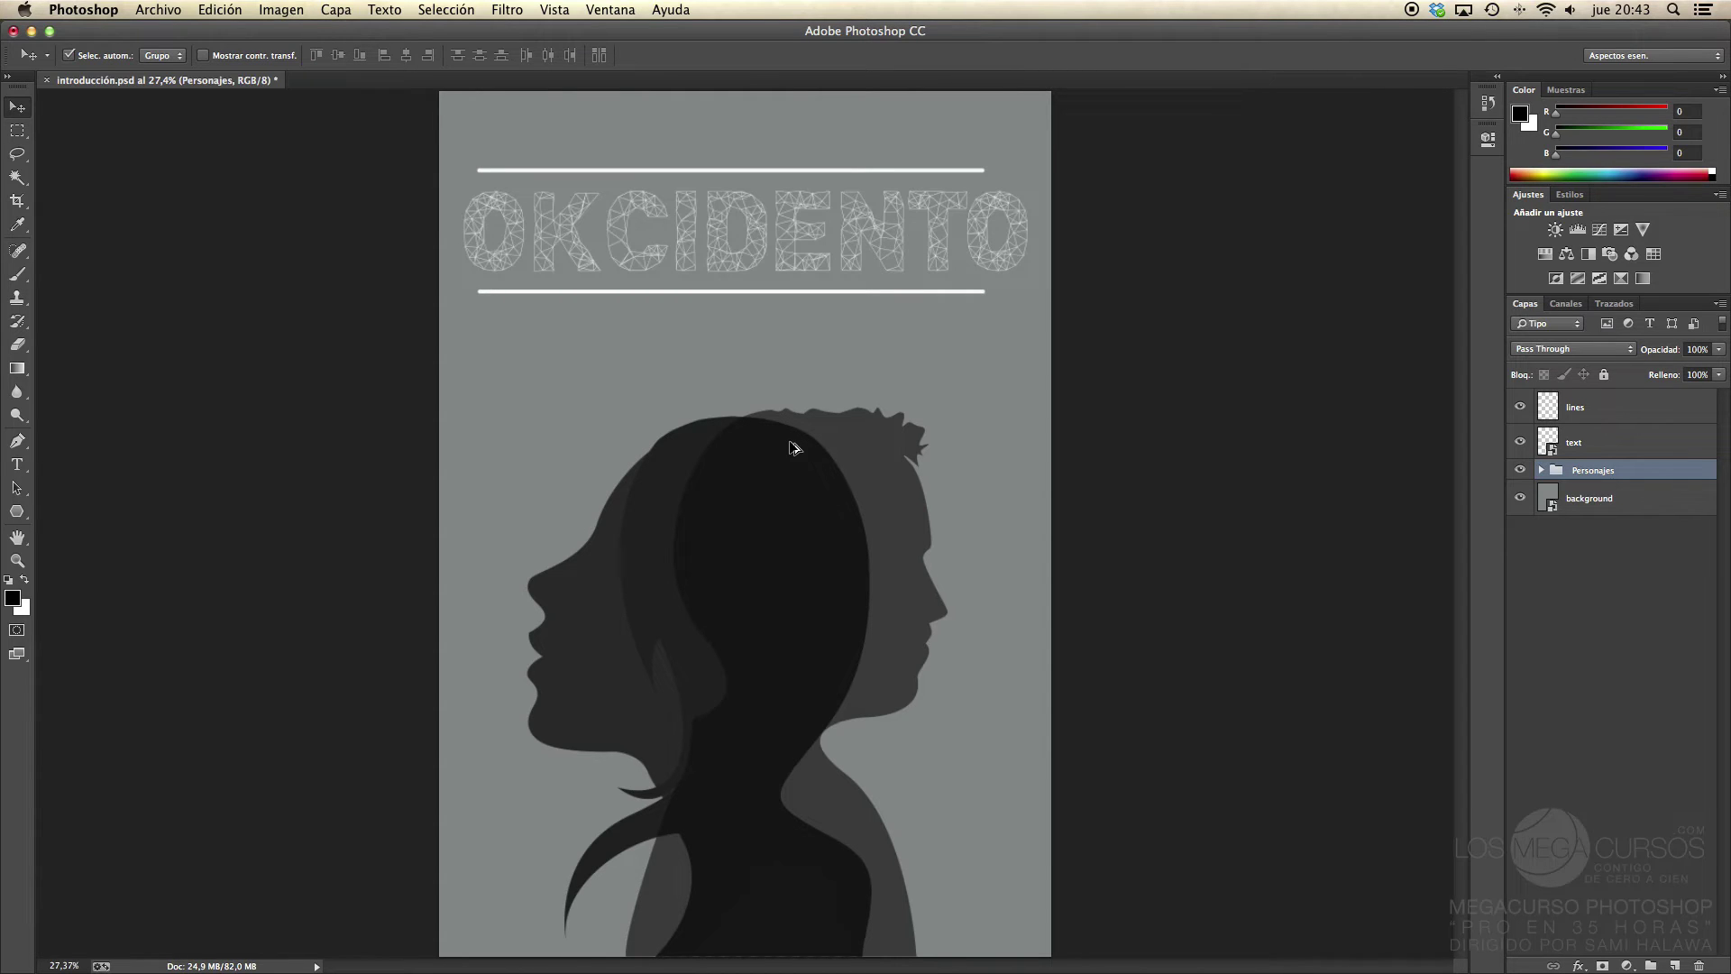
key(super+1)
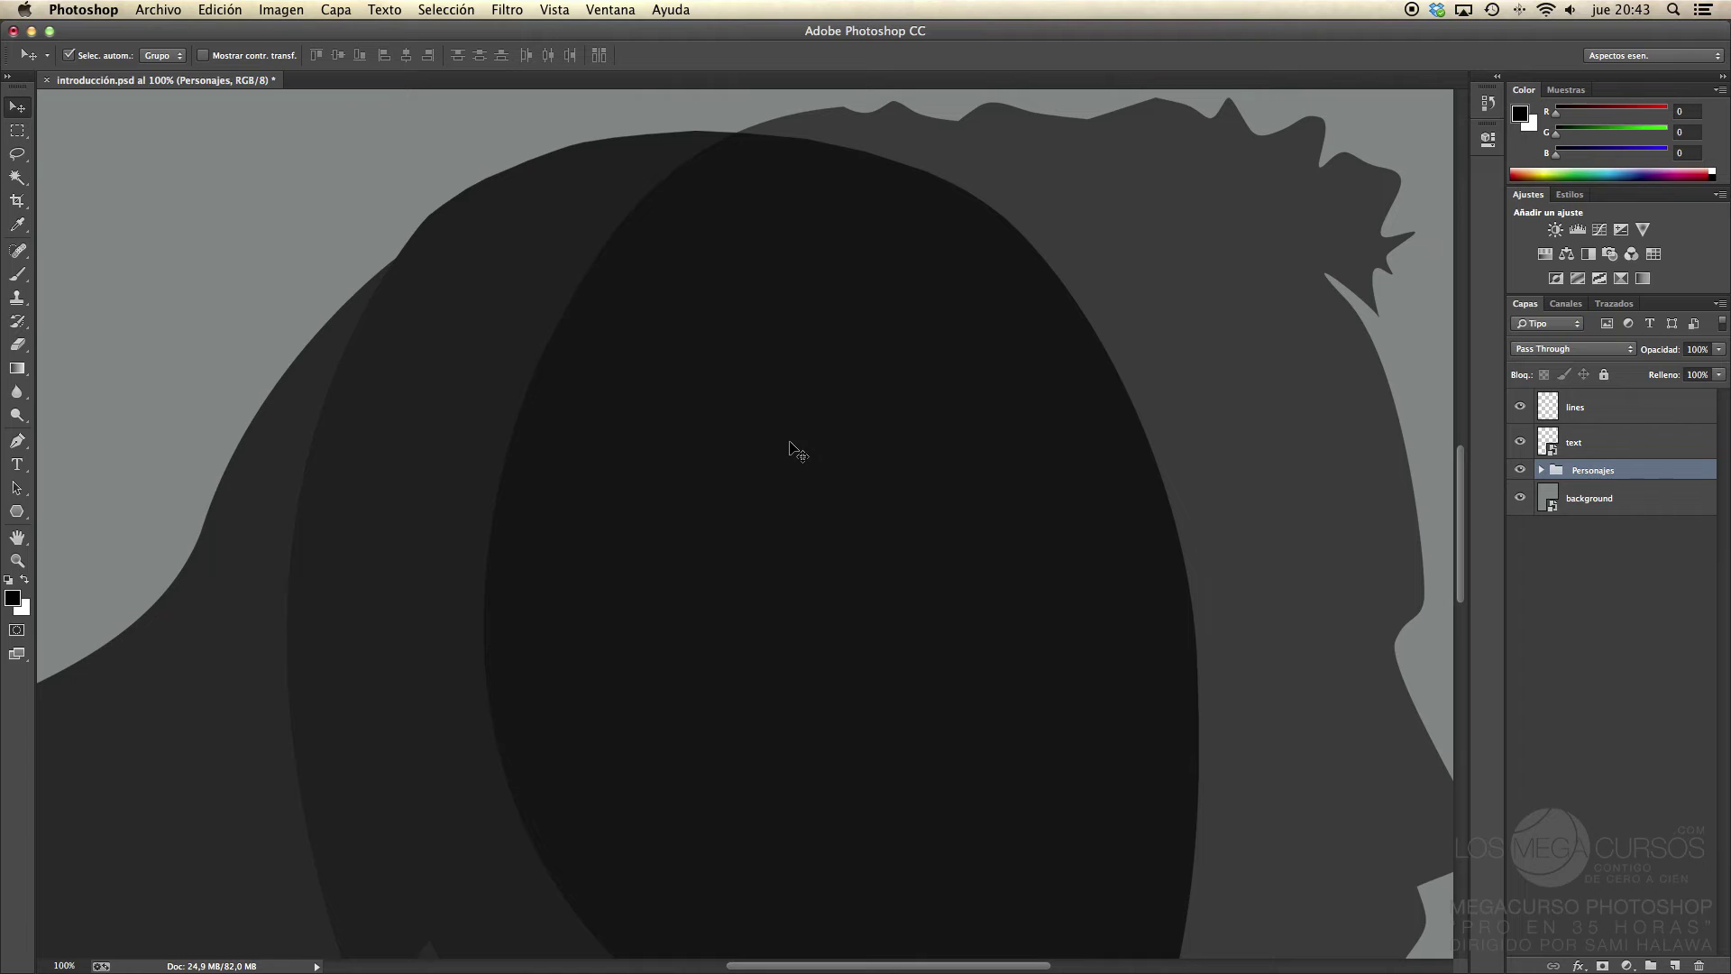
key(super+0)
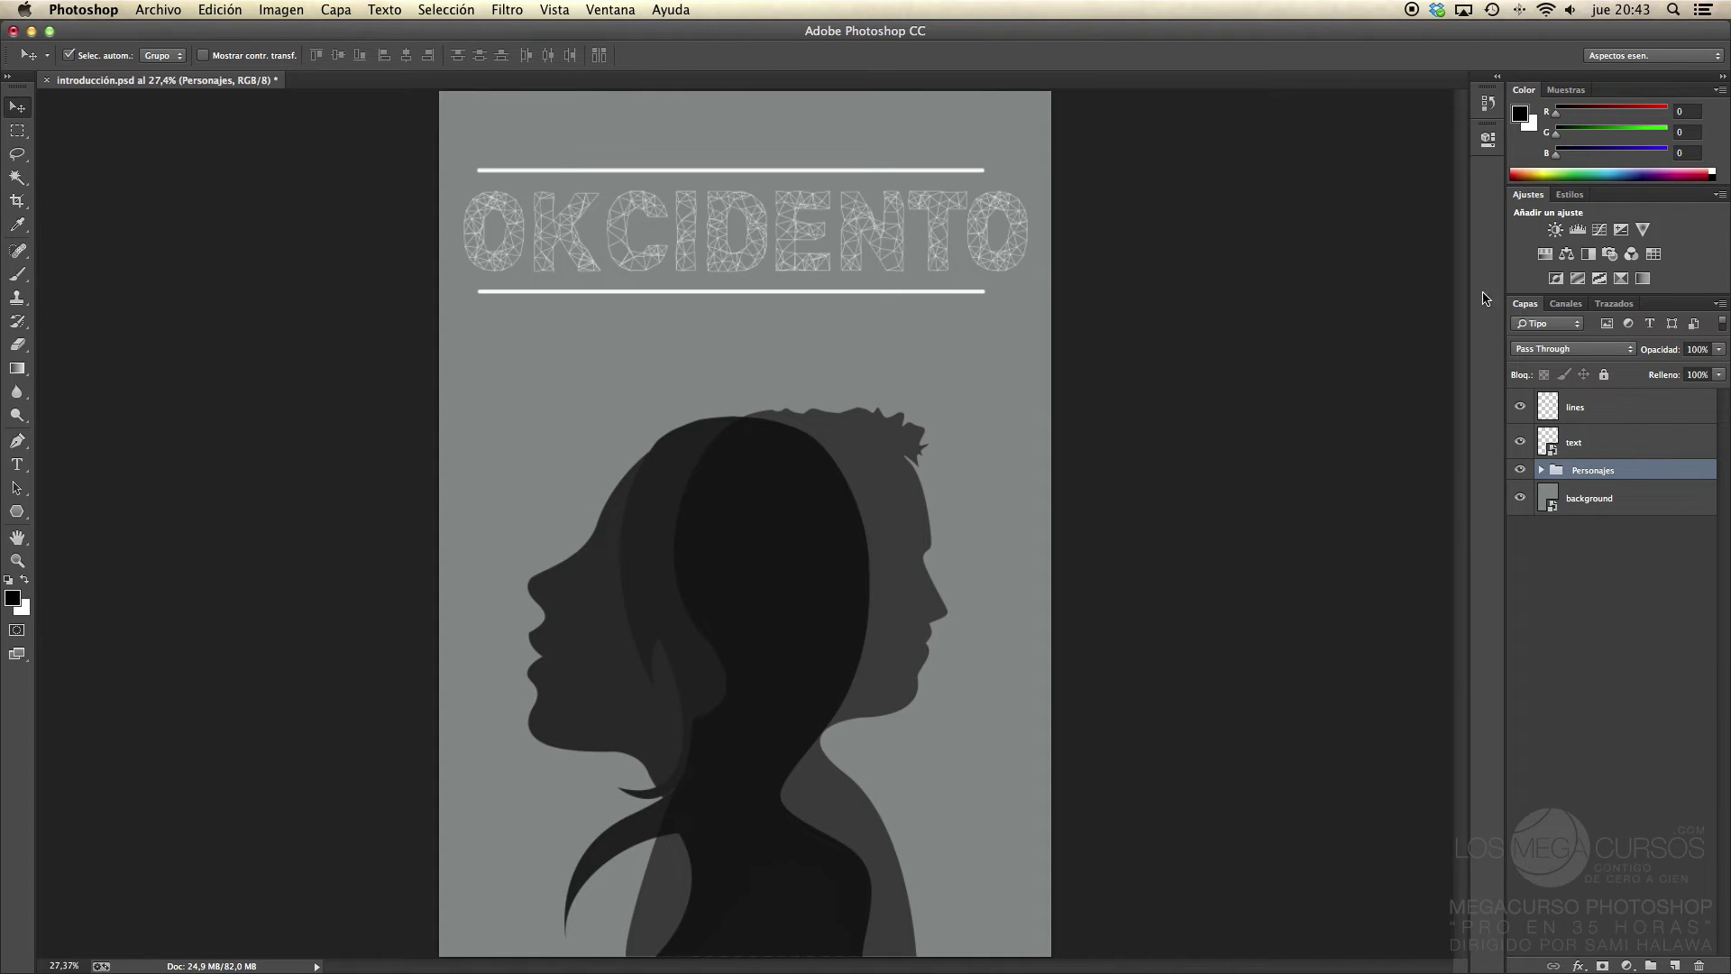
click(1623, 55)
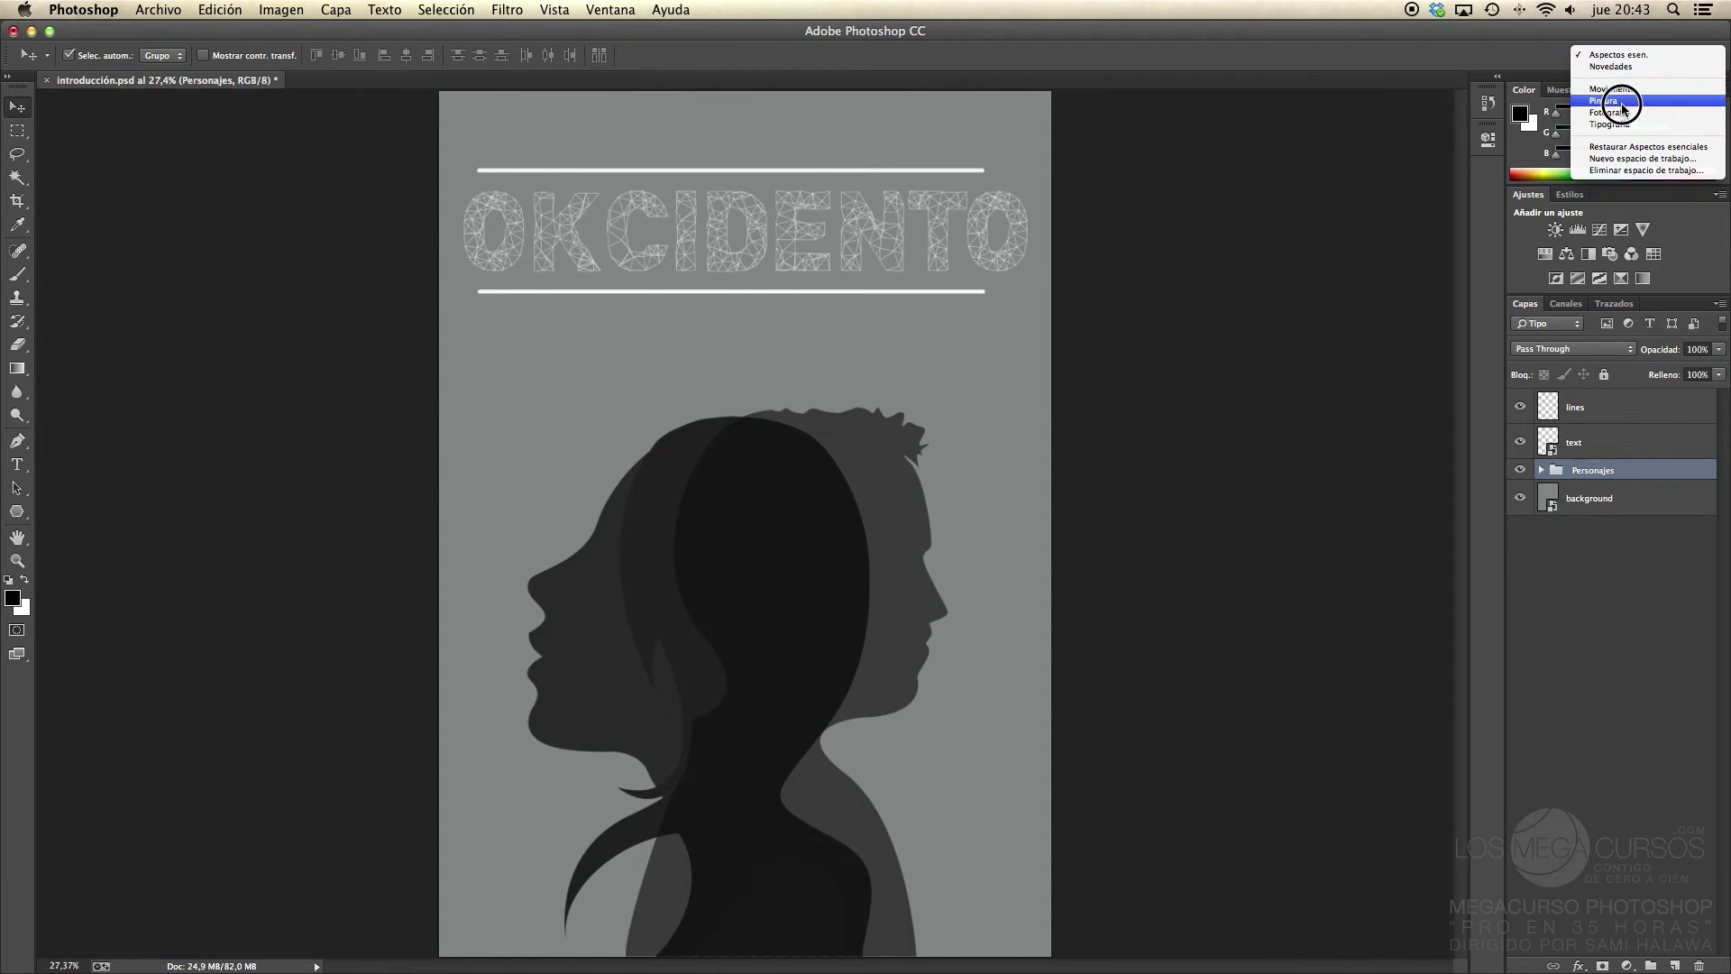
click(1616, 101)
click(1589, 90)
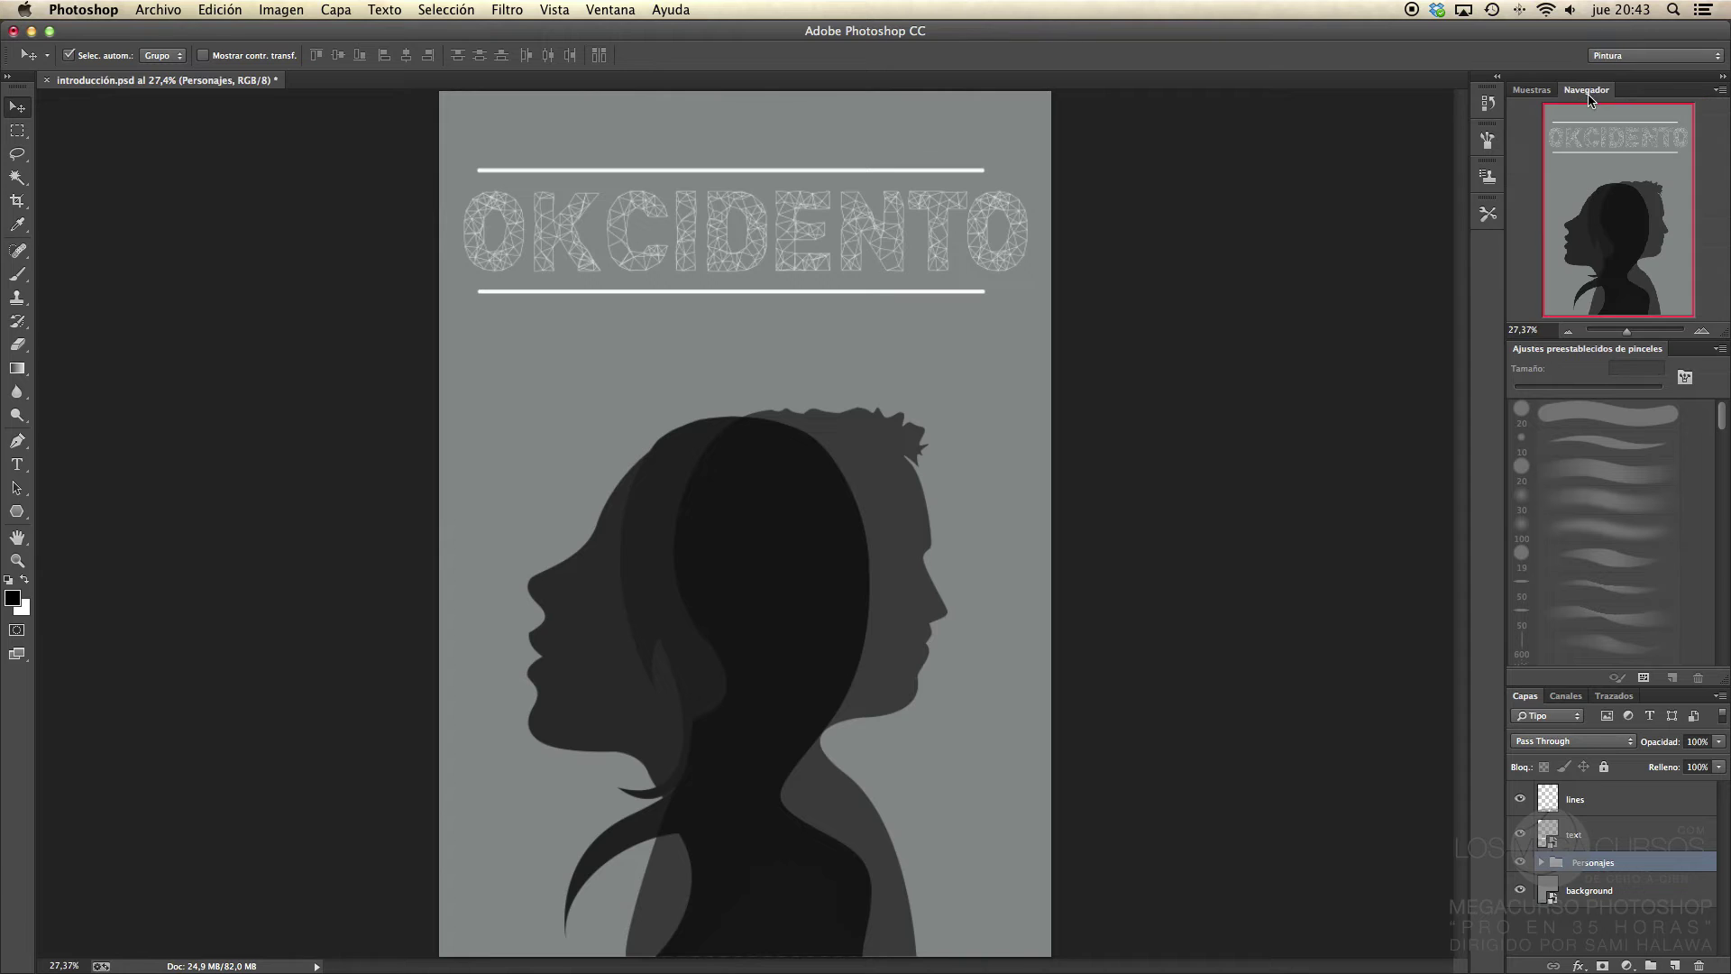
click(1531, 91)
click(1583, 91)
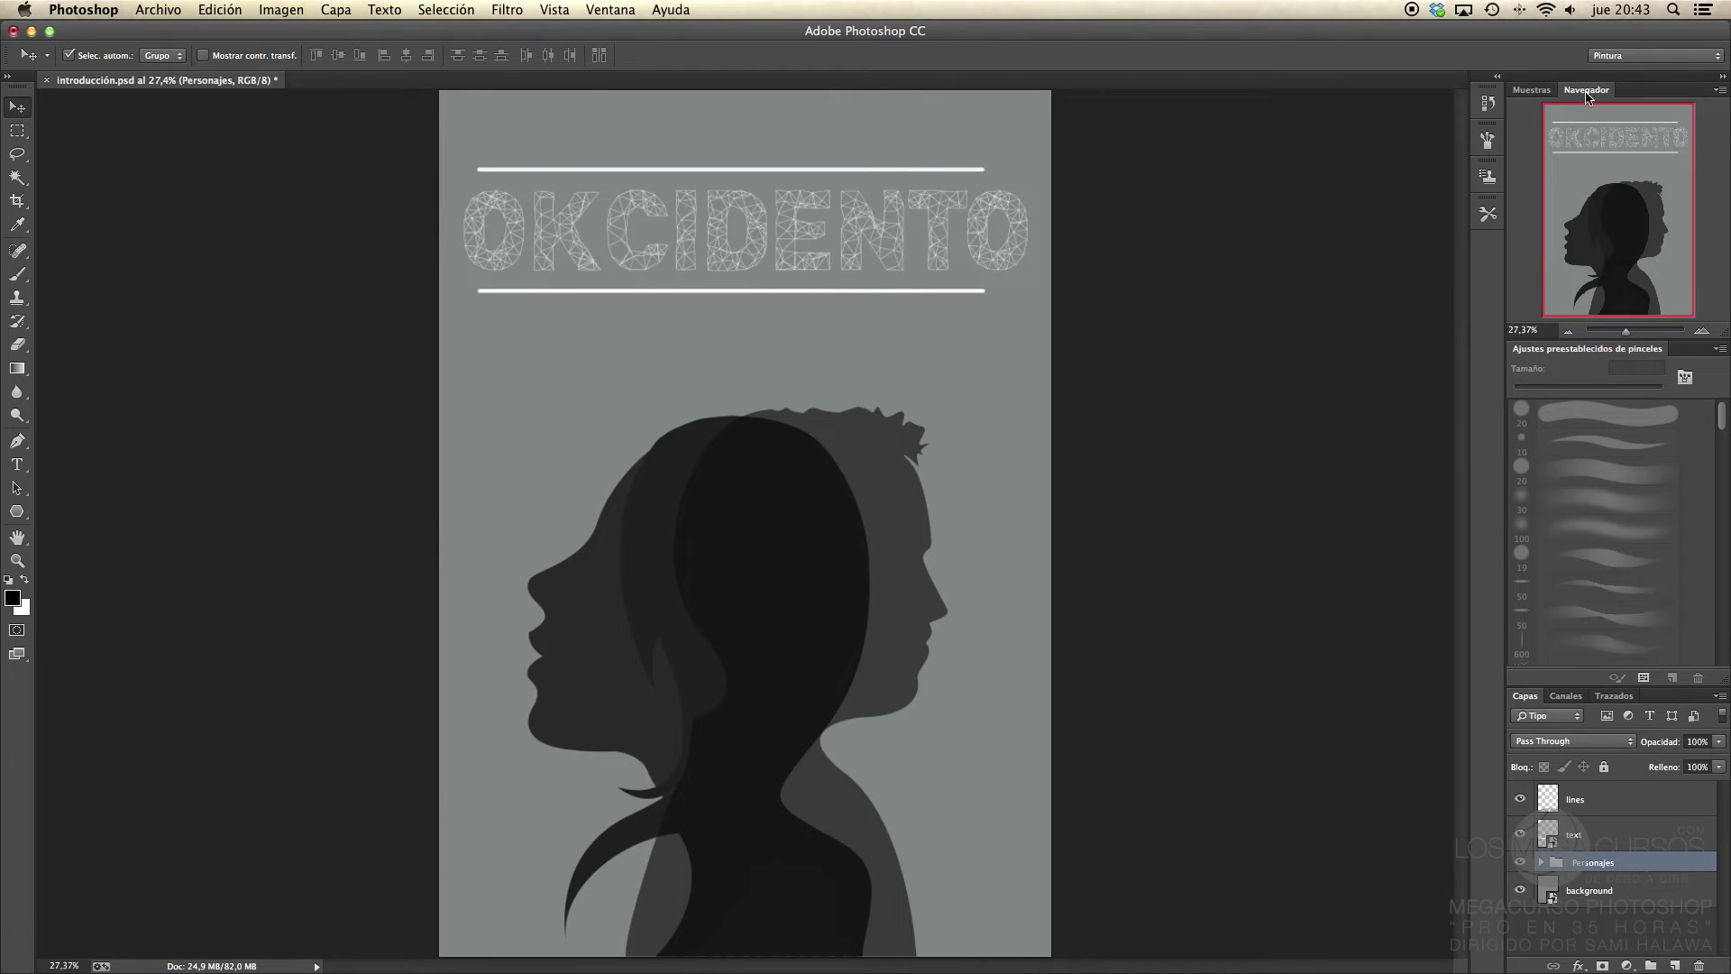
click(1538, 92)
click(1627, 59)
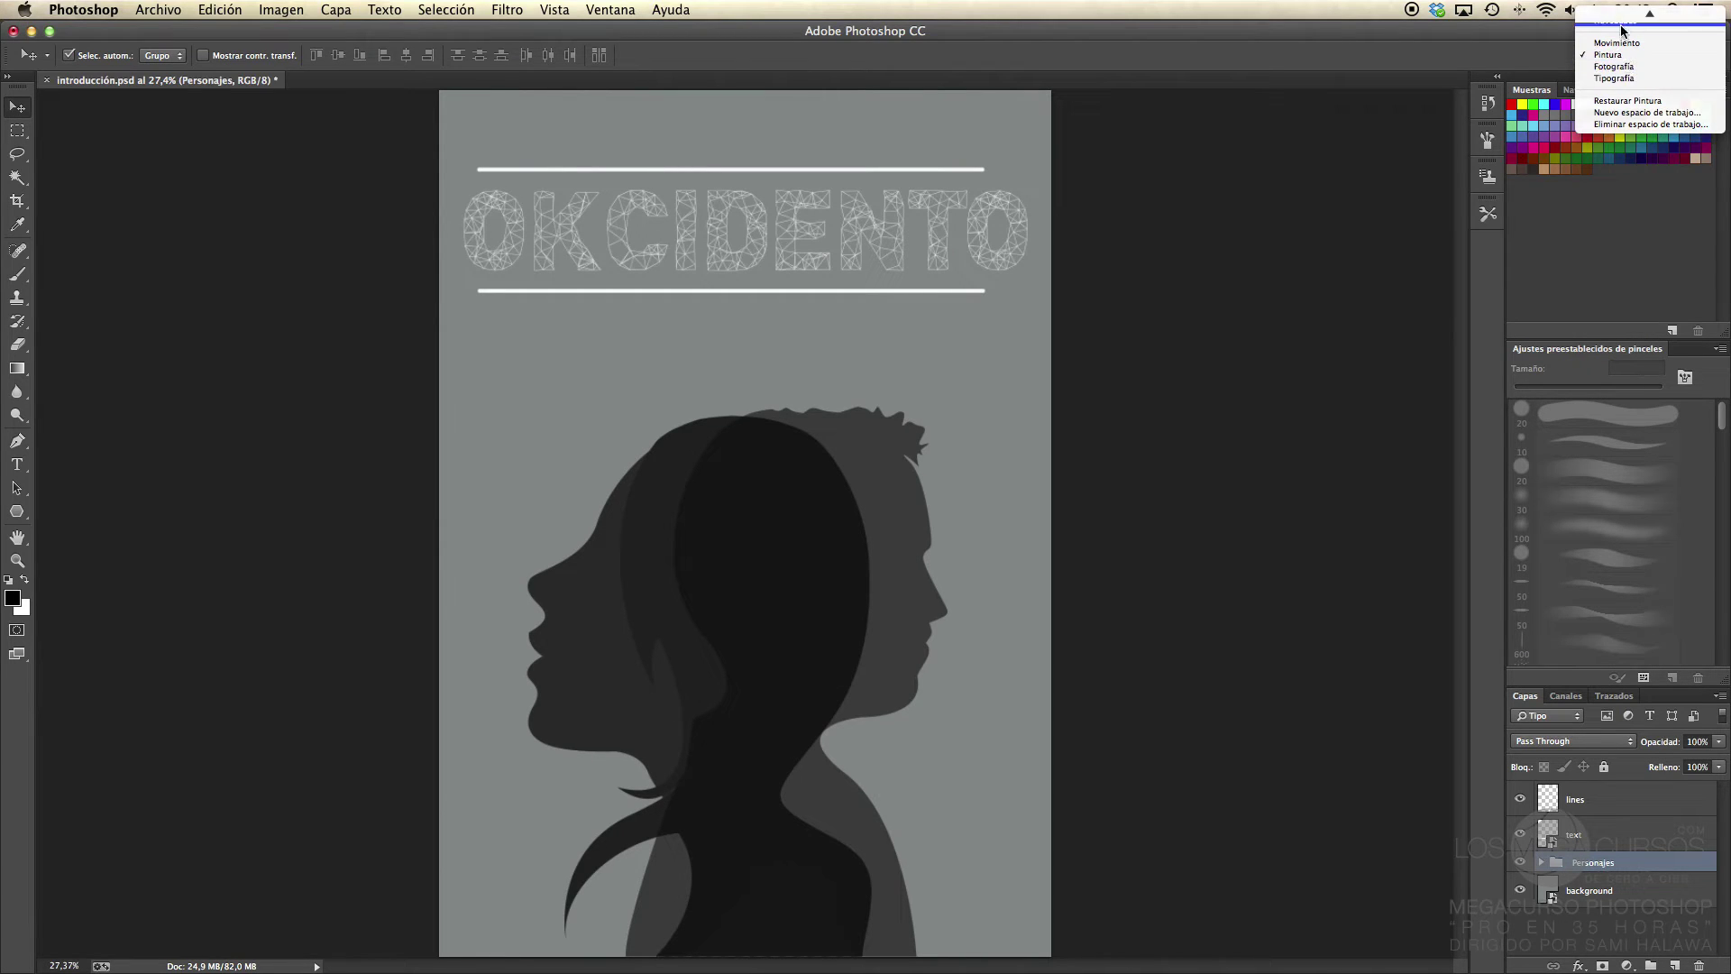
click(1621, 15)
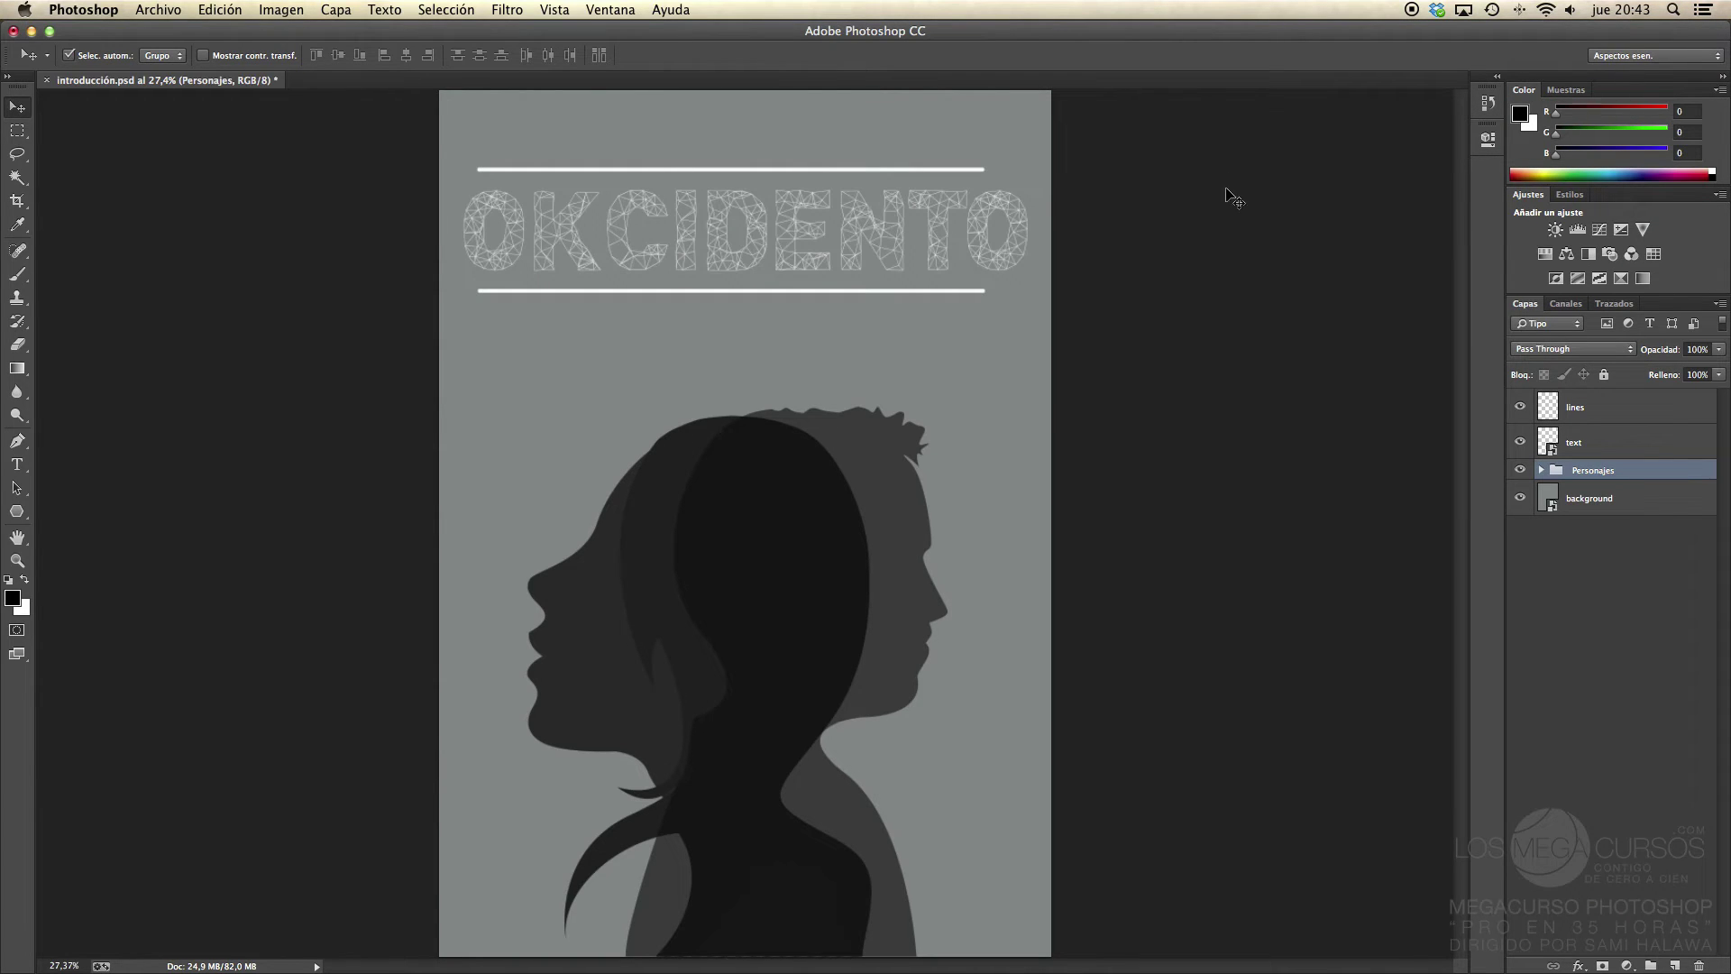
Step: Float, expand and redock the History panel, then pull it out and close it
drag(1490, 94, 1203, 162)
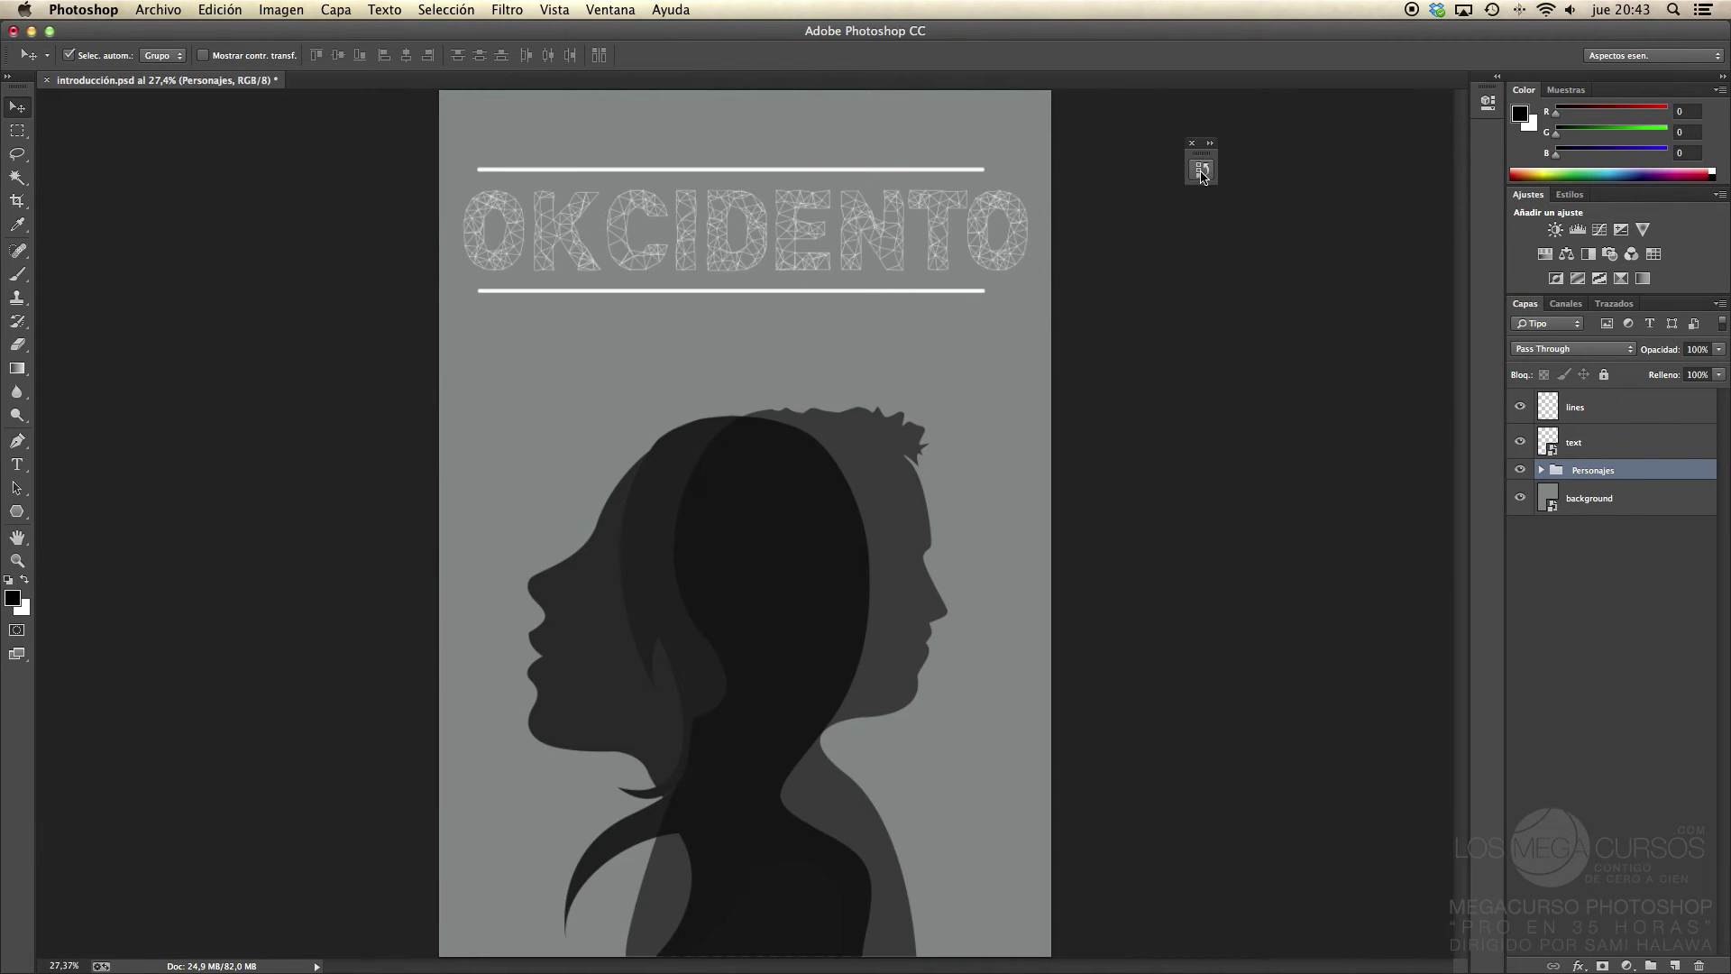
click(1202, 165)
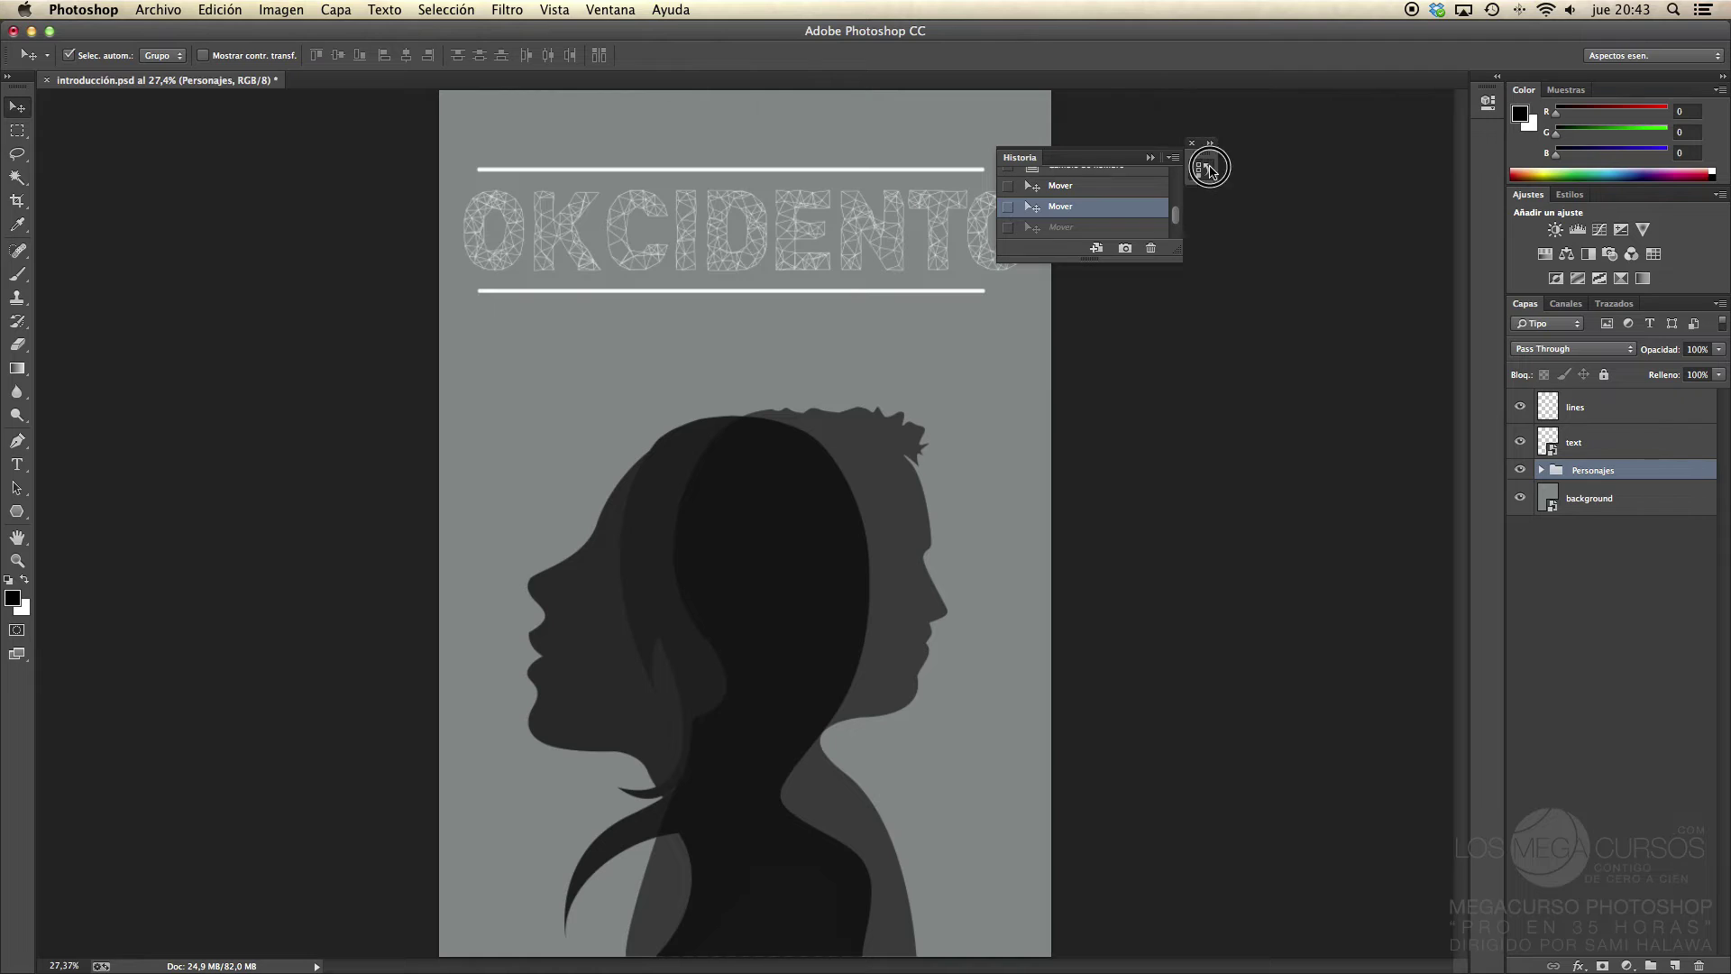
click(1200, 164)
drag(1200, 164, 1481, 145)
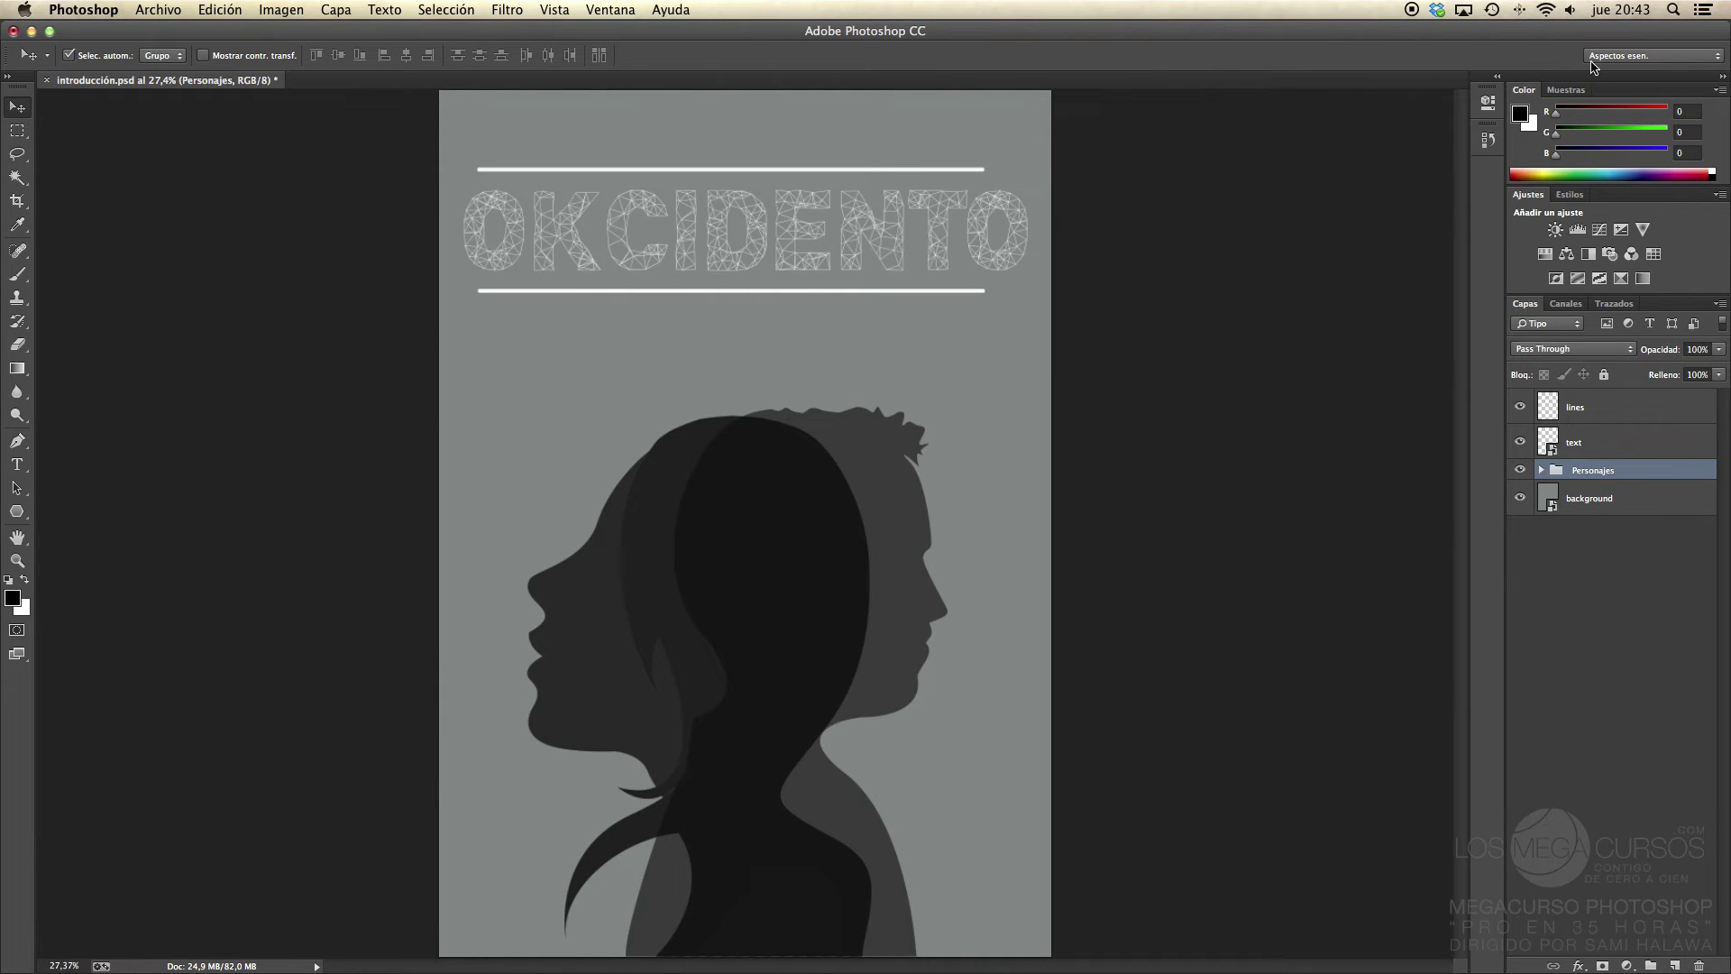
drag(1486, 124, 1318, 135)
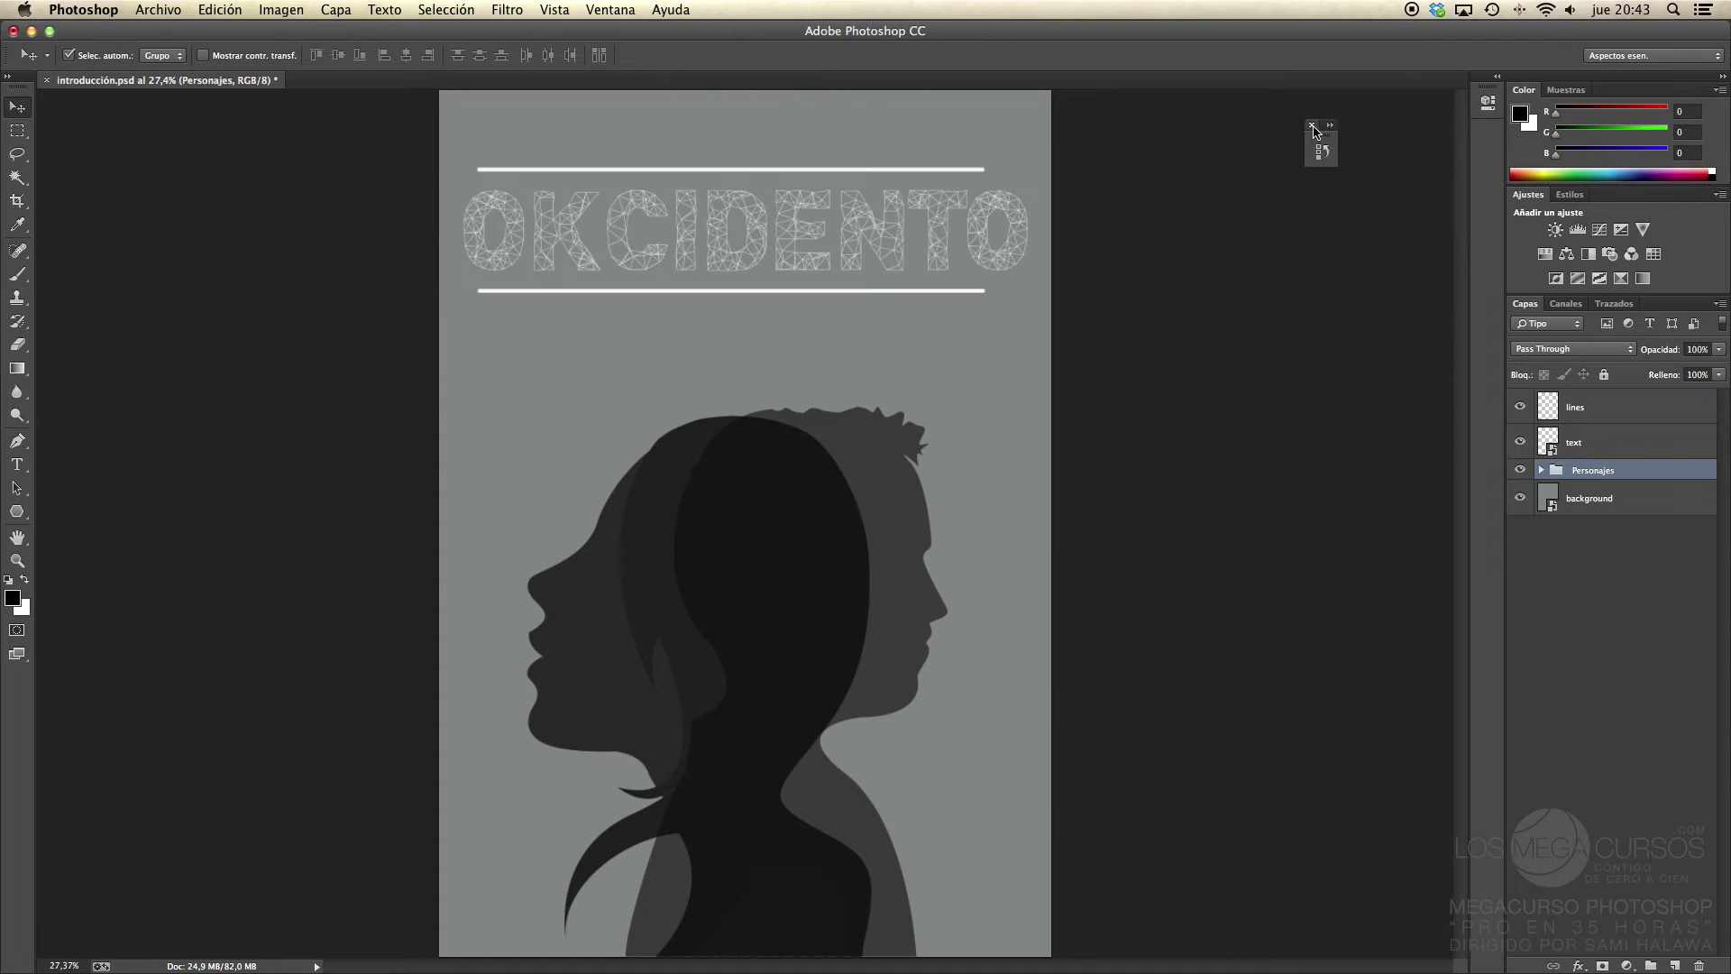
click(1304, 124)
Step: Detach and close the Tools panel, then show the workspace layouts list
drag(16, 92, 227, 135)
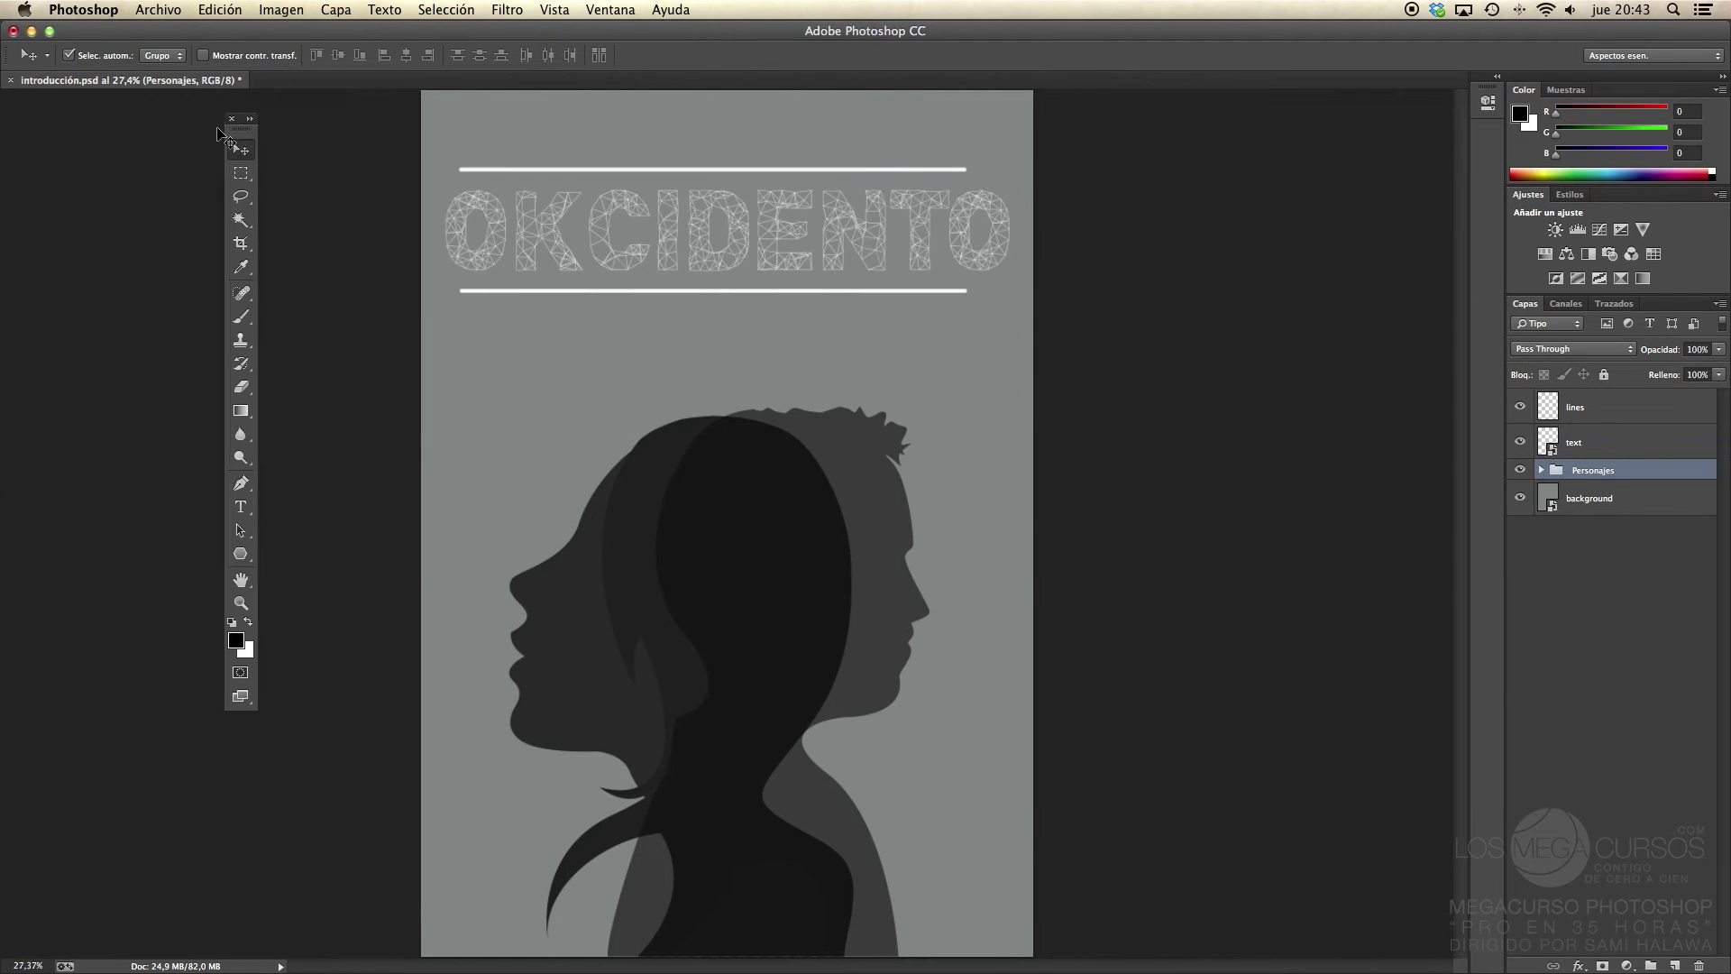
click(230, 119)
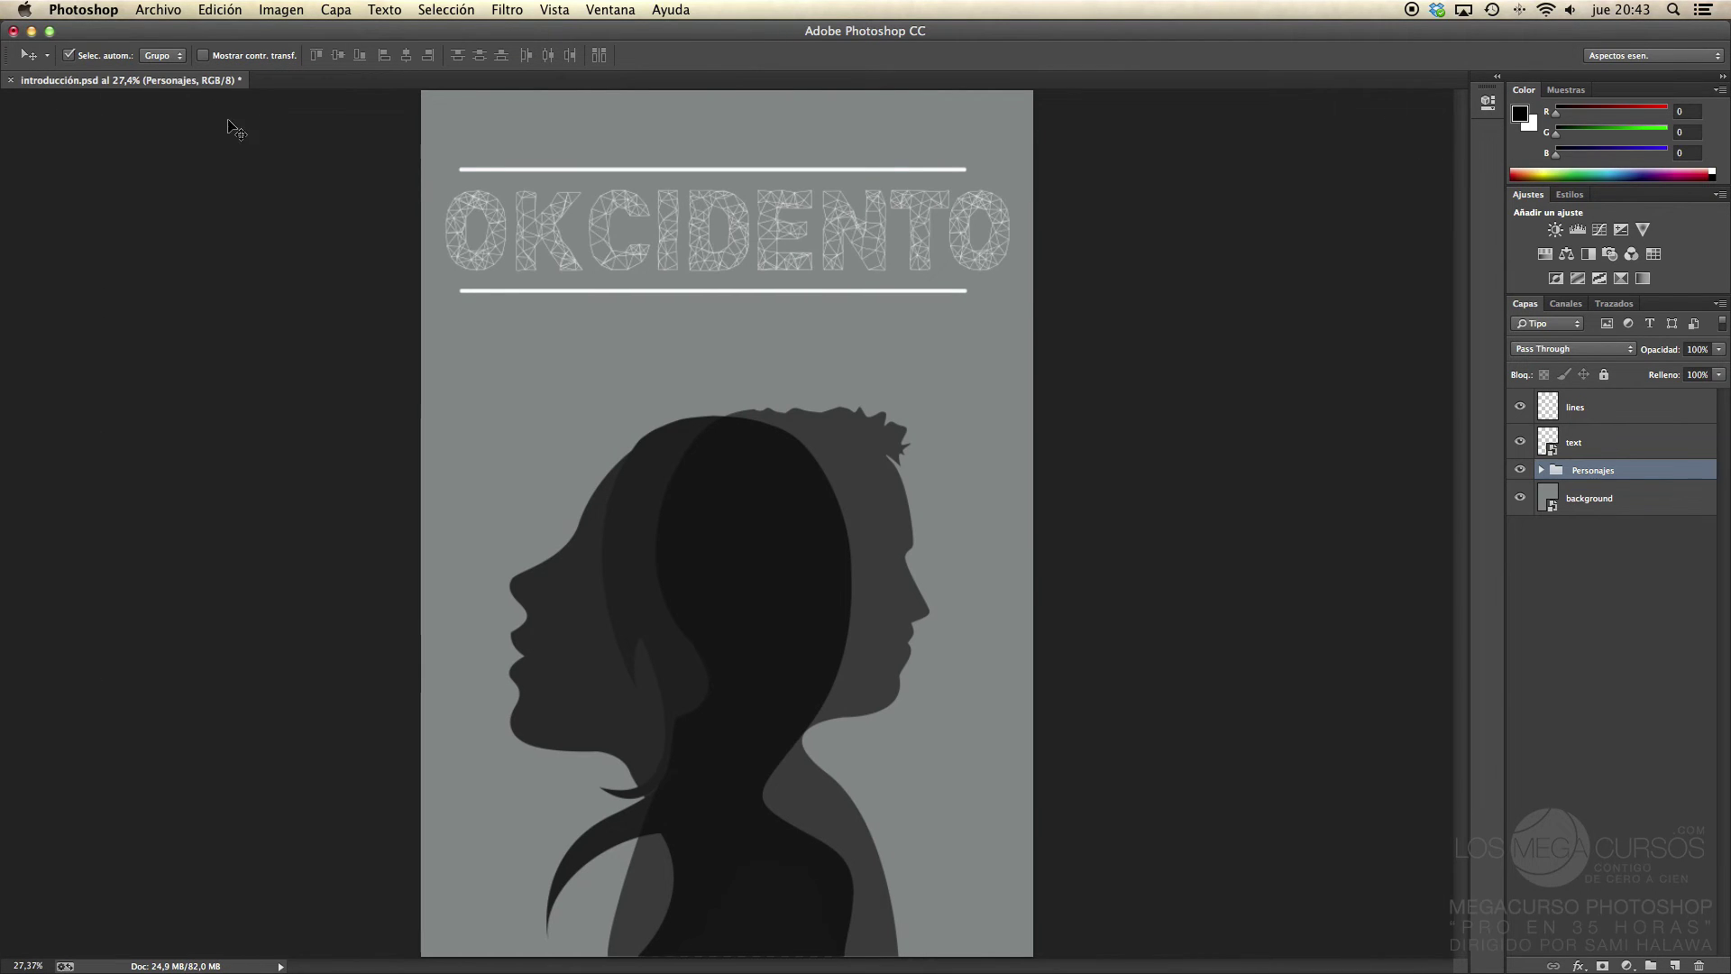
click(1657, 55)
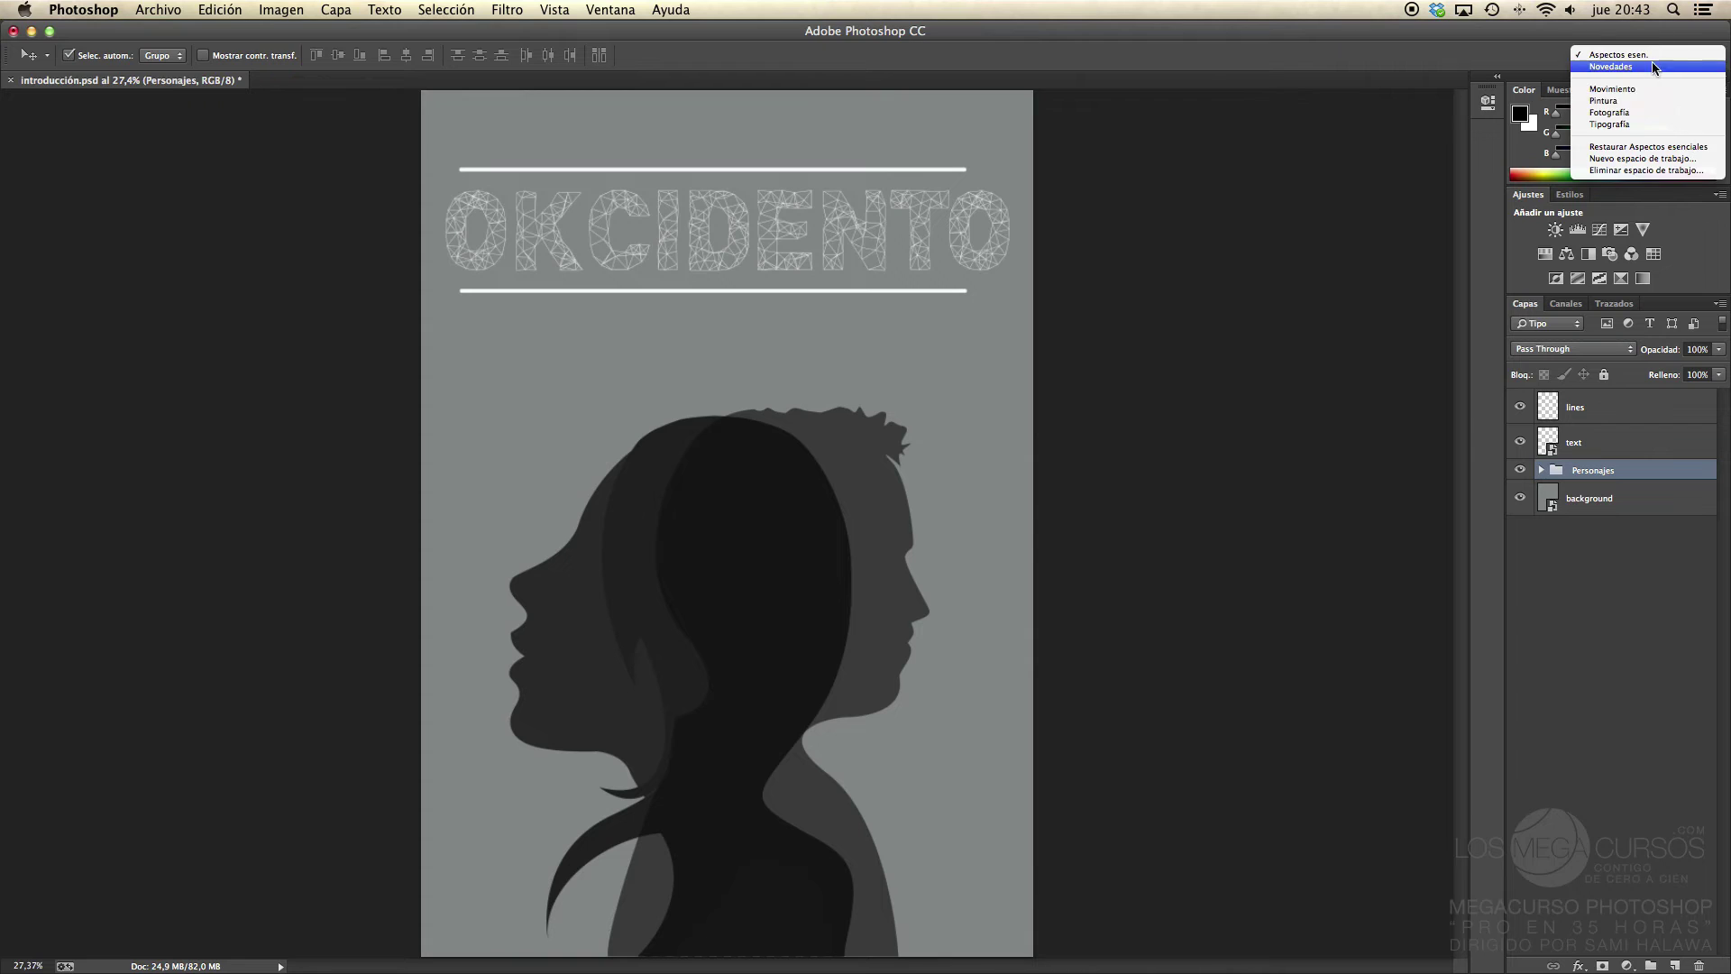
Step: Restore the Essentials (Restaurar Aspectos esenciales) workspace and open the Ventana menu
click(1657, 147)
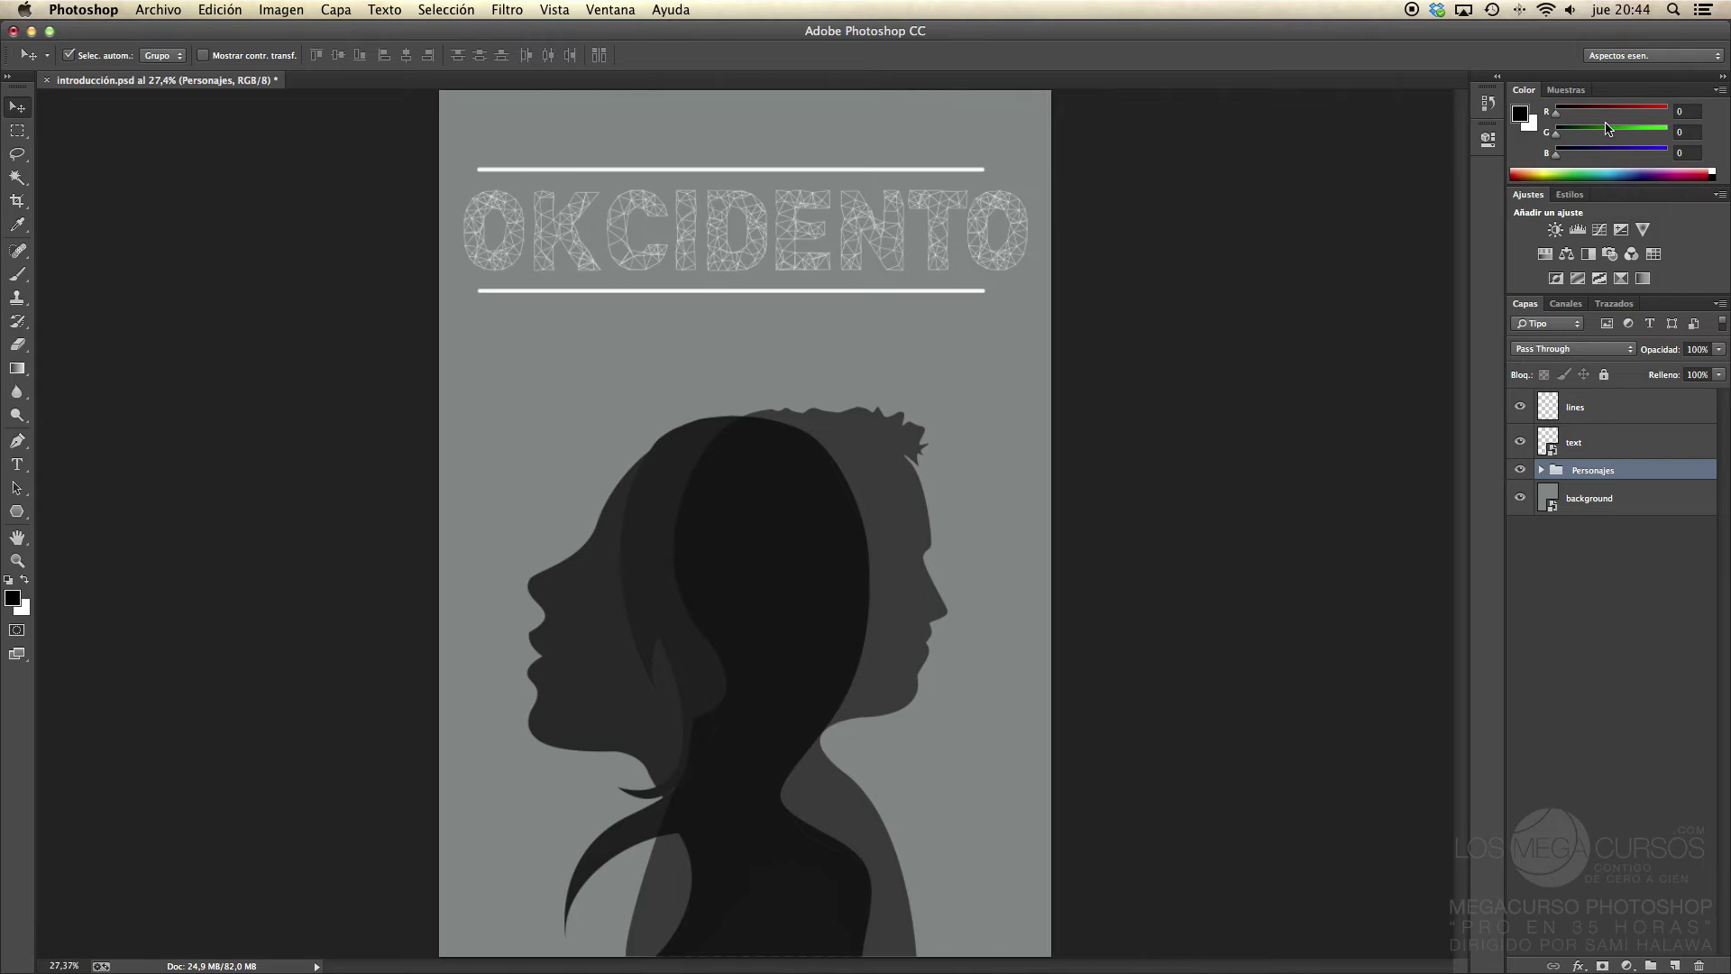
click(611, 10)
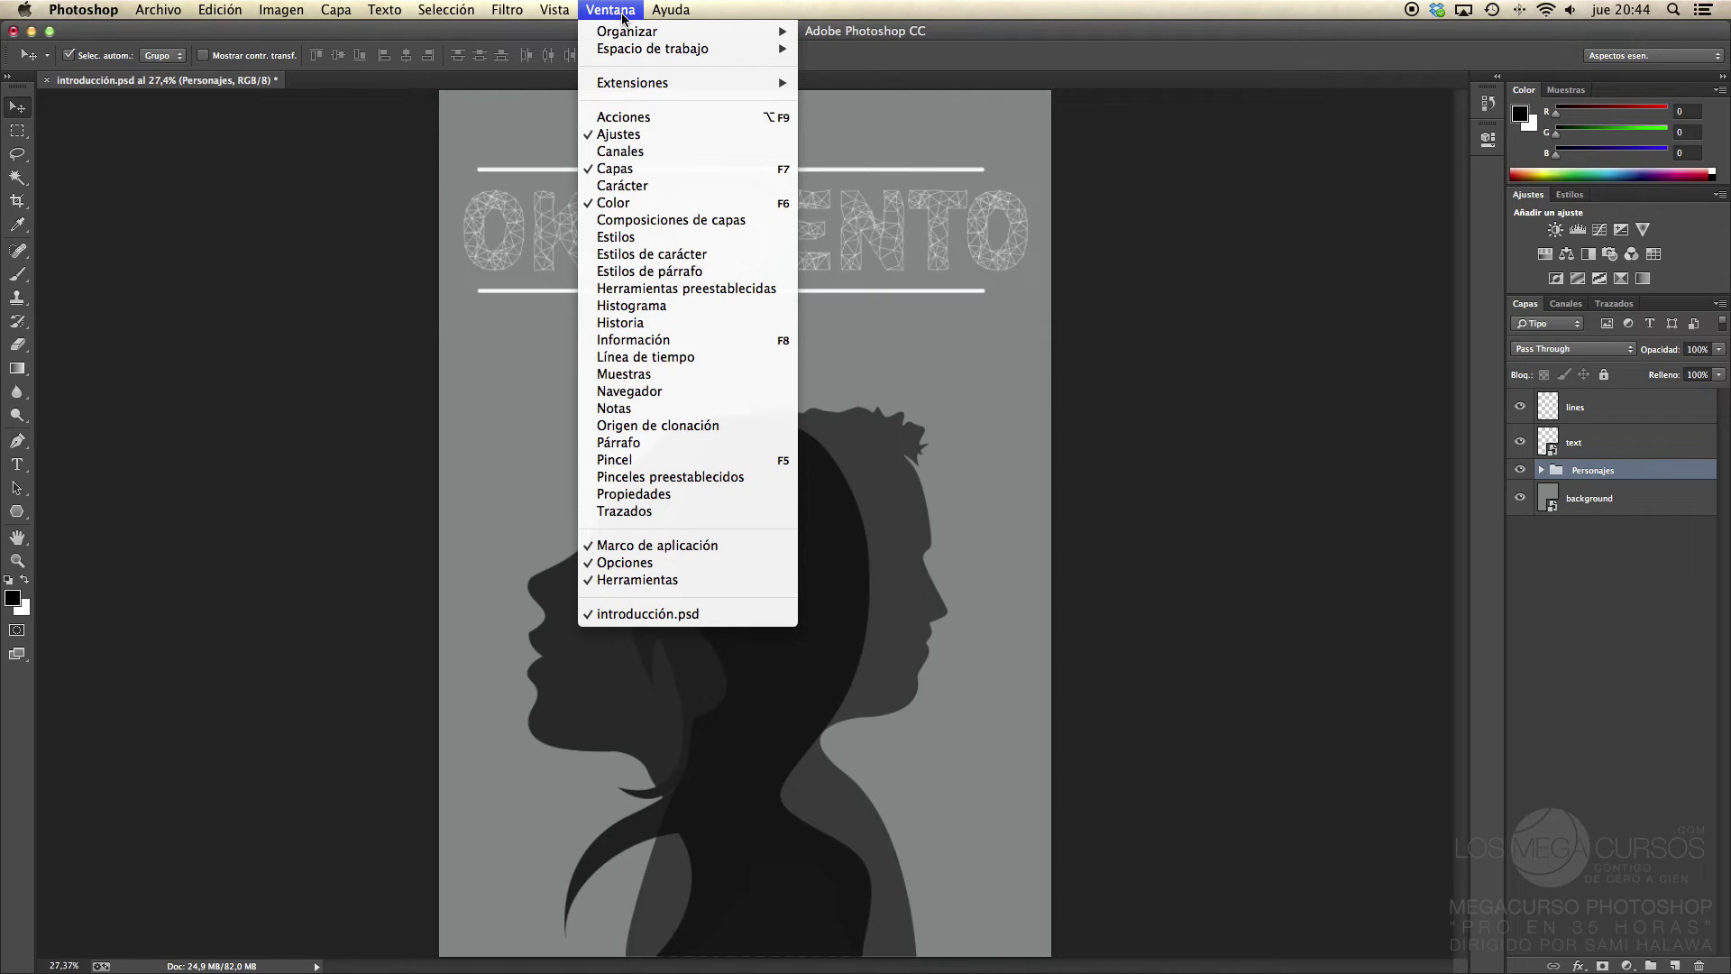
Step: Open the Navegador panel, enlarge it taller and wider for a bigger preview, then collapse it
click(655, 394)
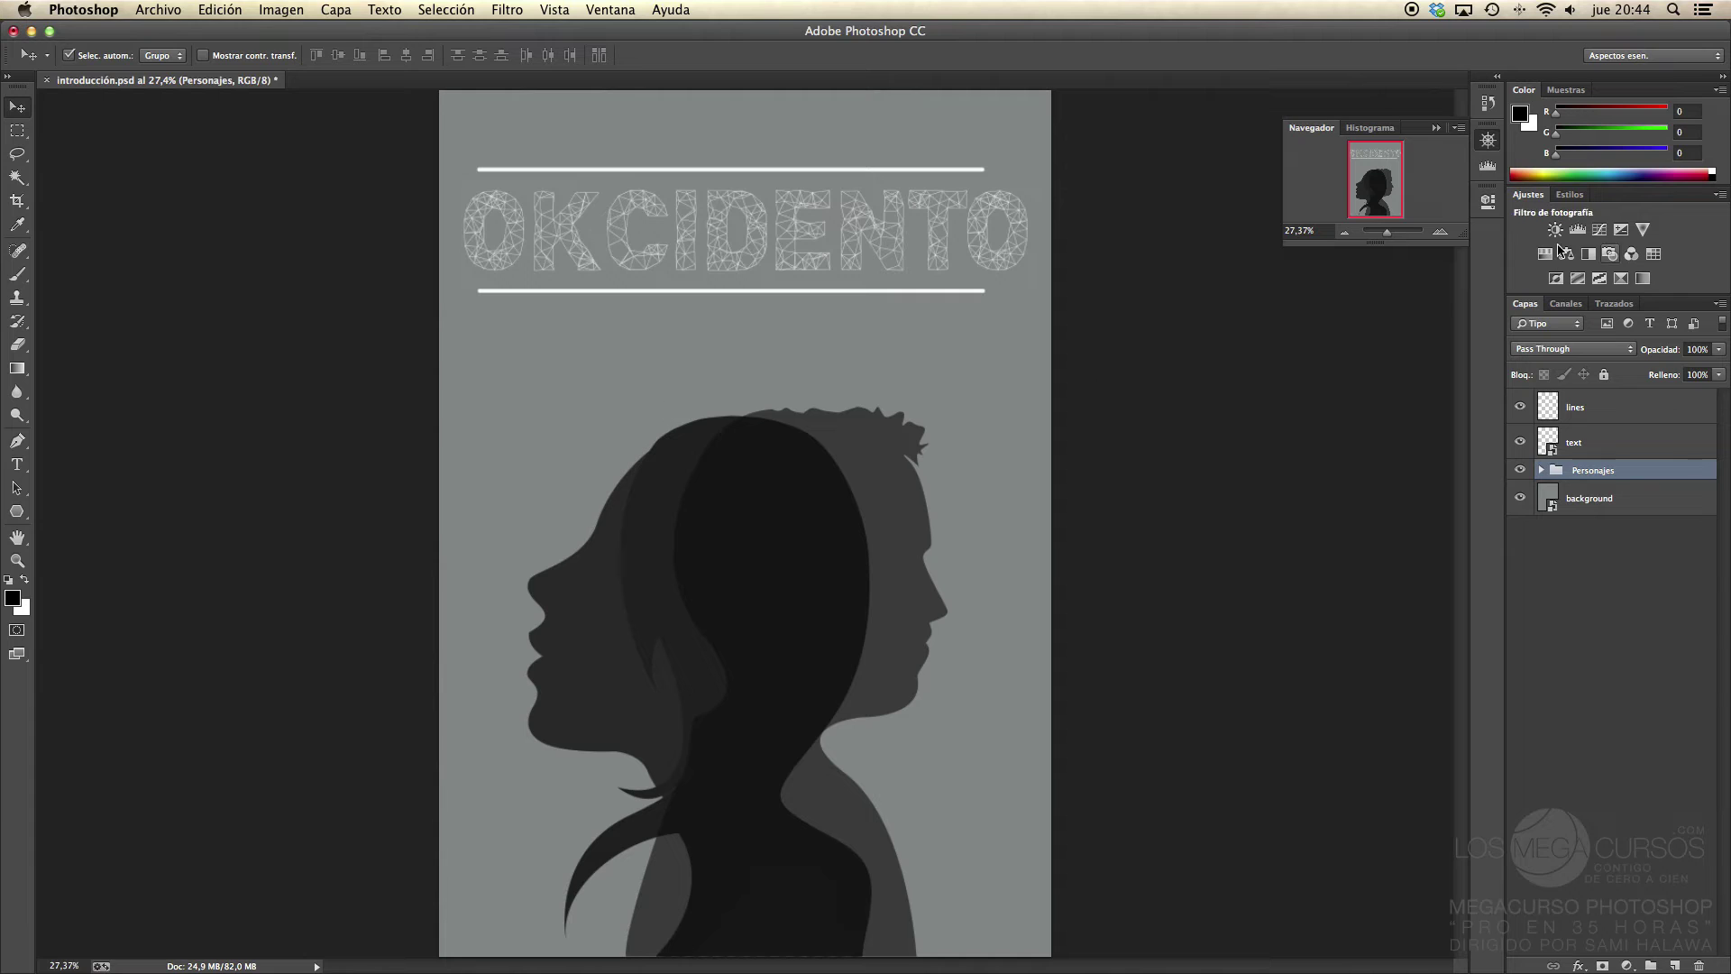
click(1488, 141)
click(1489, 141)
drag(1465, 244, 1466, 372)
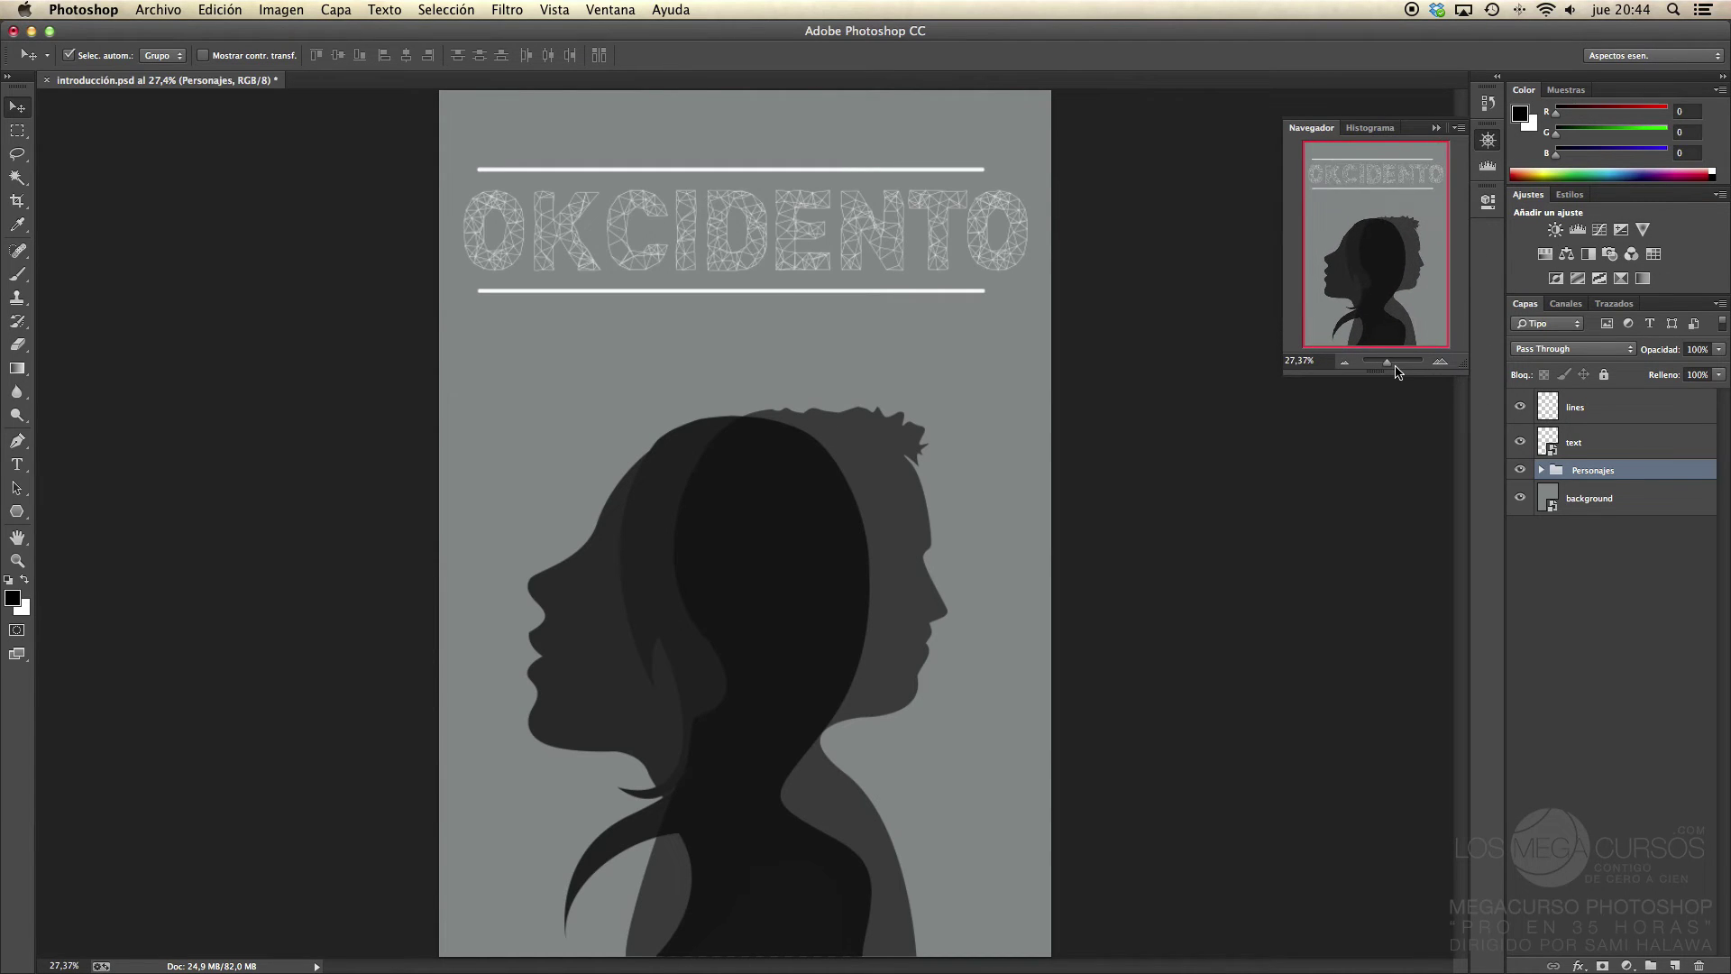
drag(1284, 376, 1102, 488)
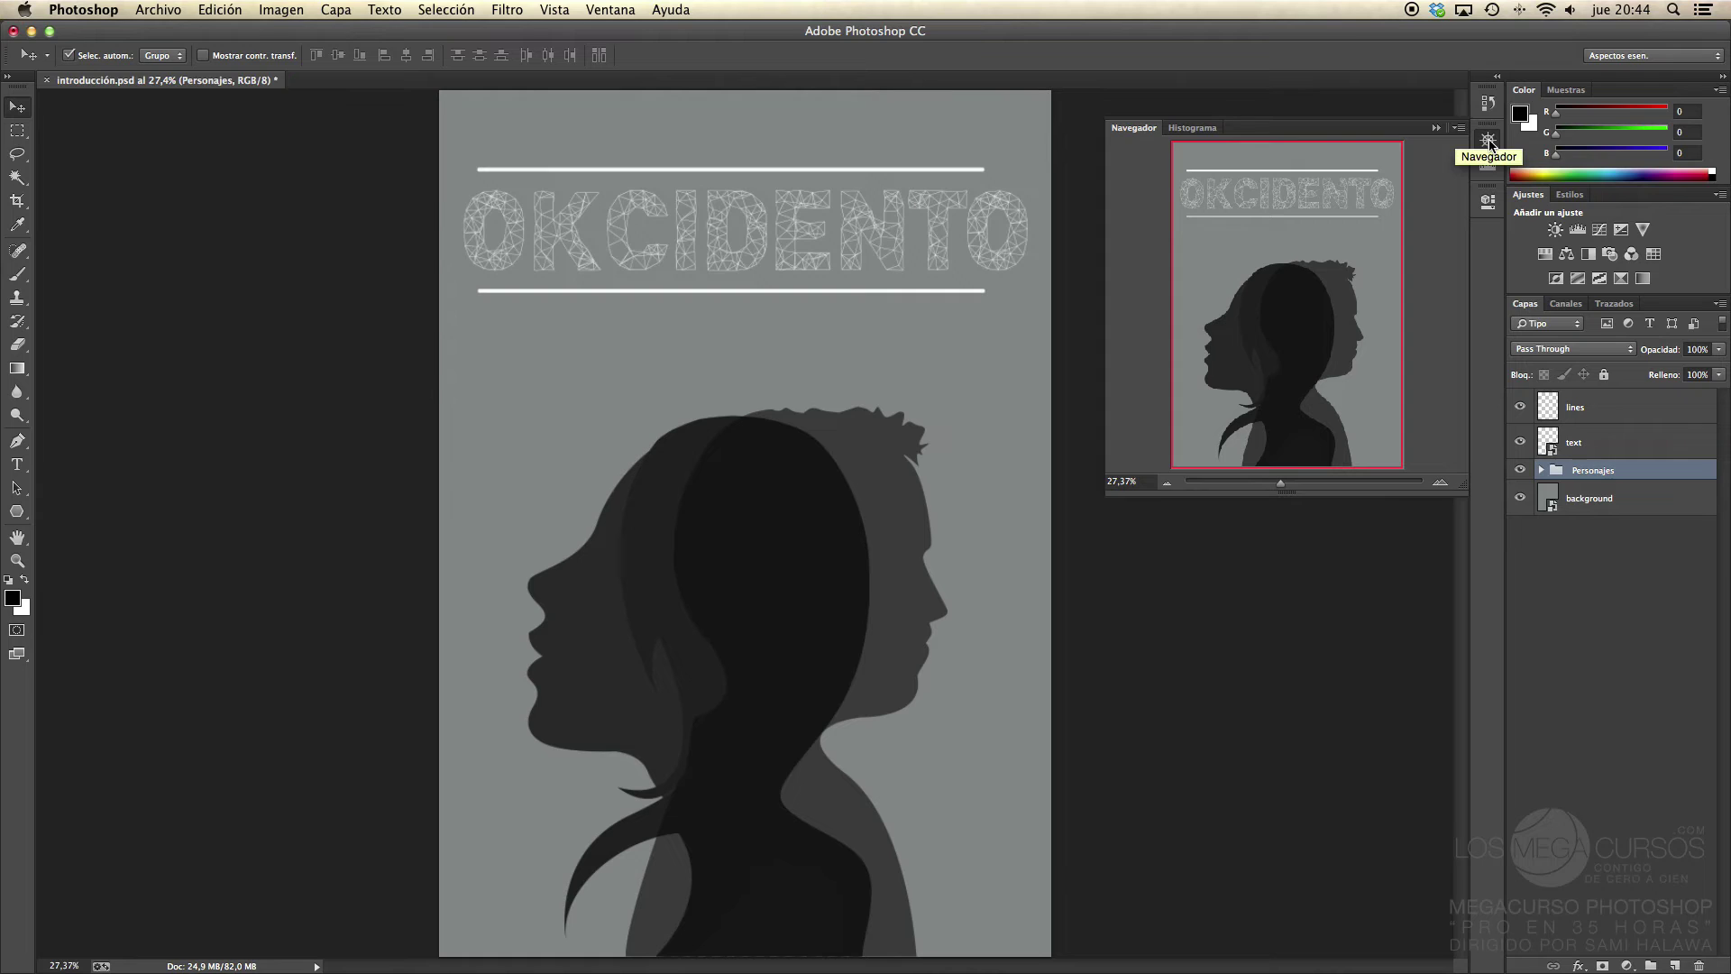
click(1489, 141)
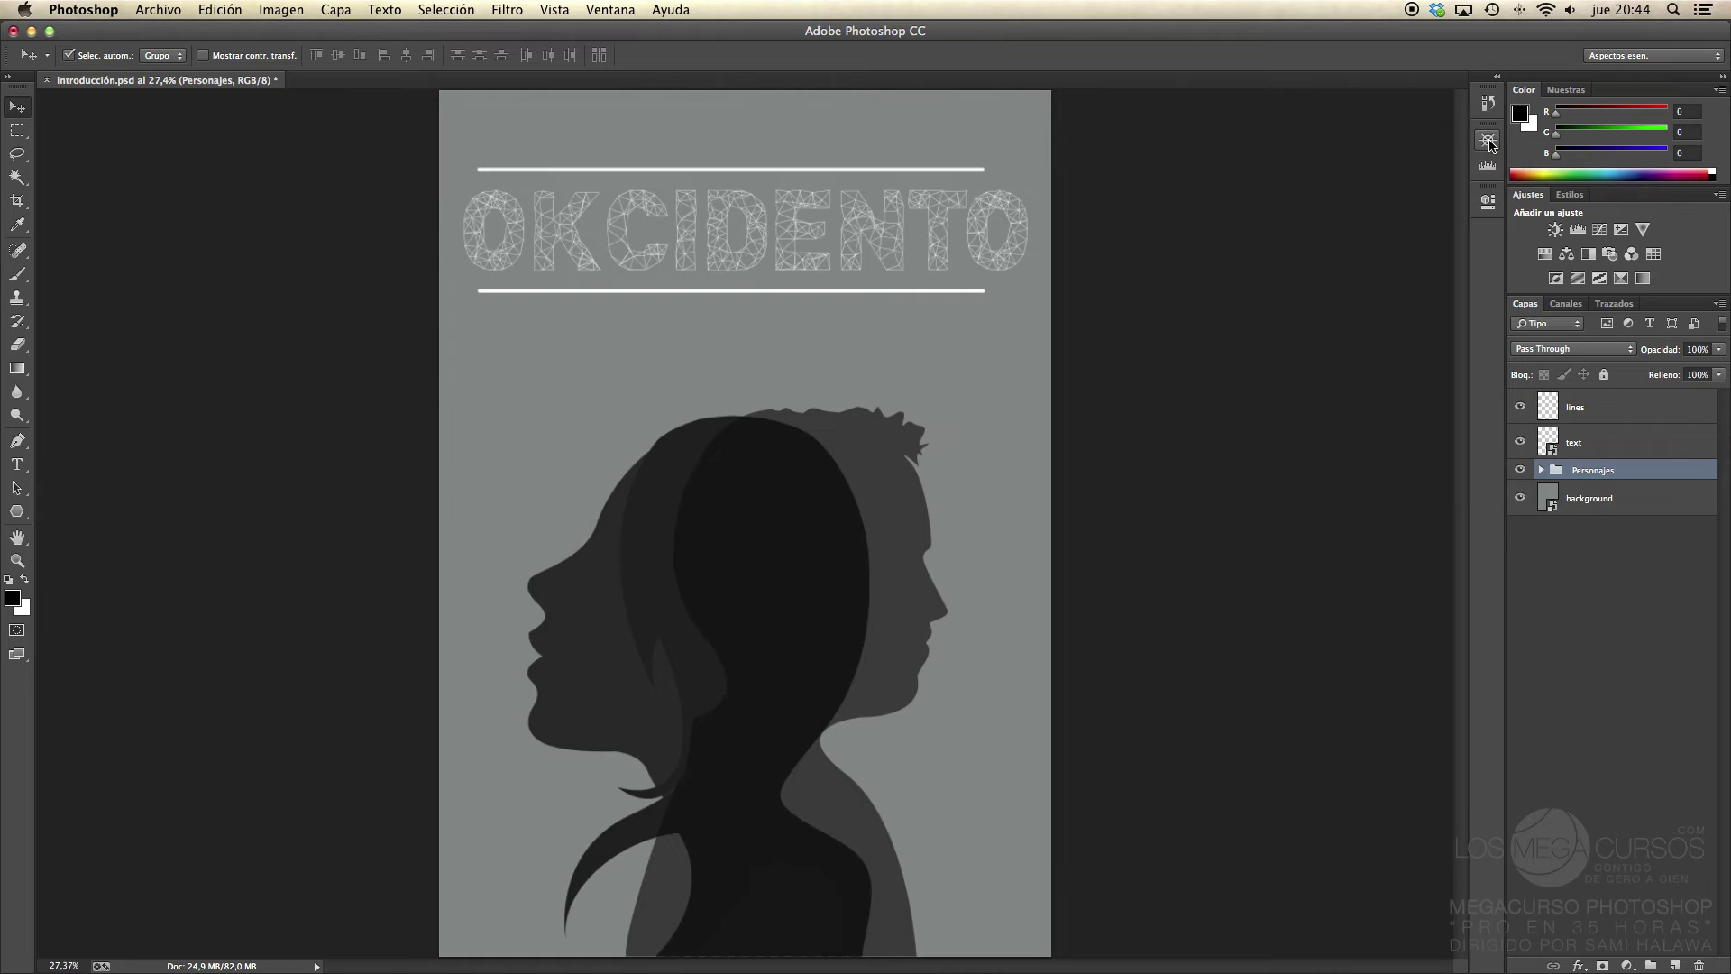
Step: With the text layer active, draw a text box below the OKCIDENTO title and type 'Arrayada por:'
click(1587, 448)
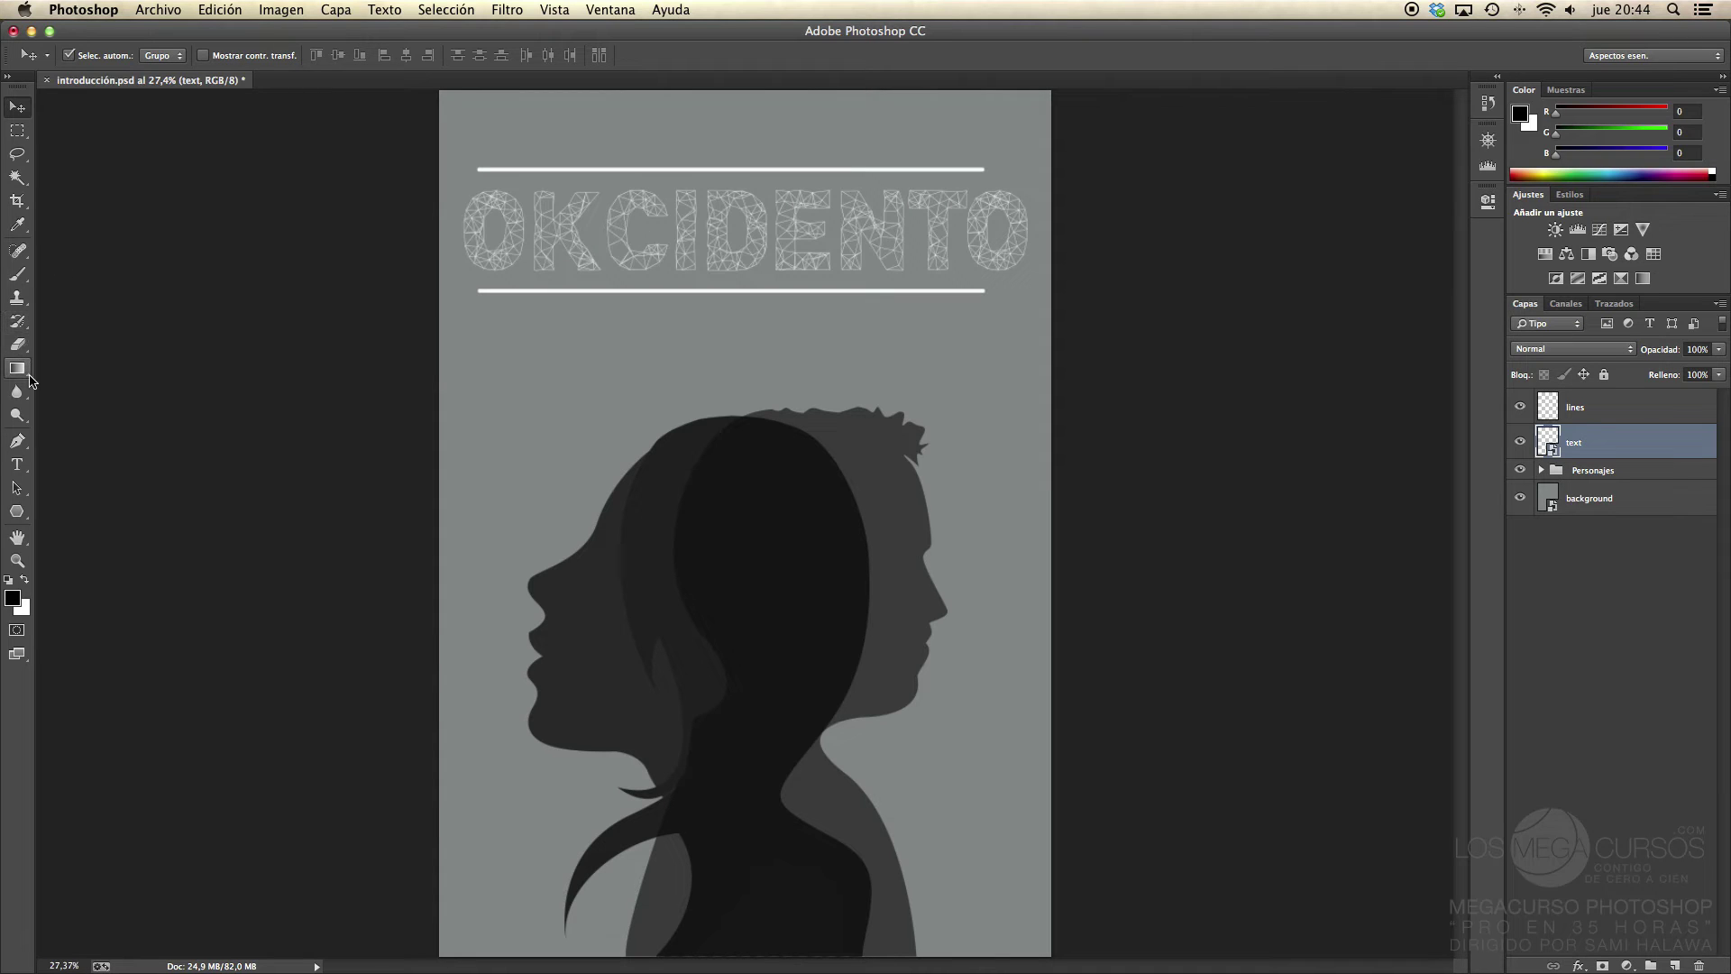
click(21, 473)
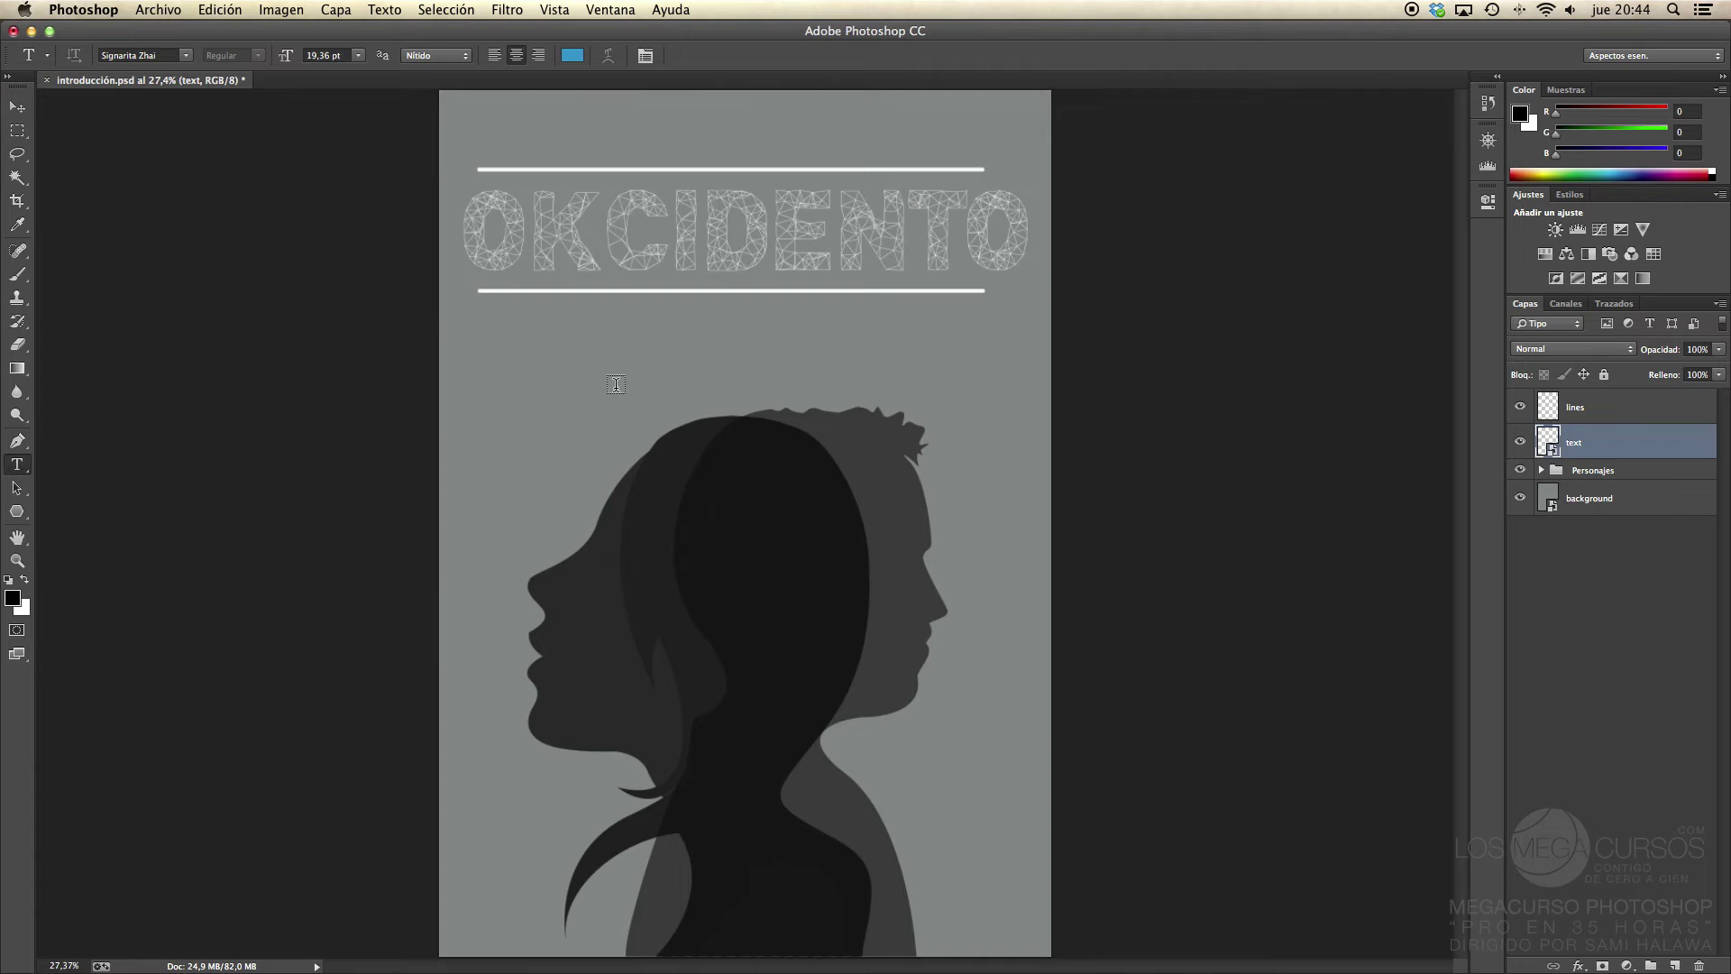
drag(571, 317, 946, 411)
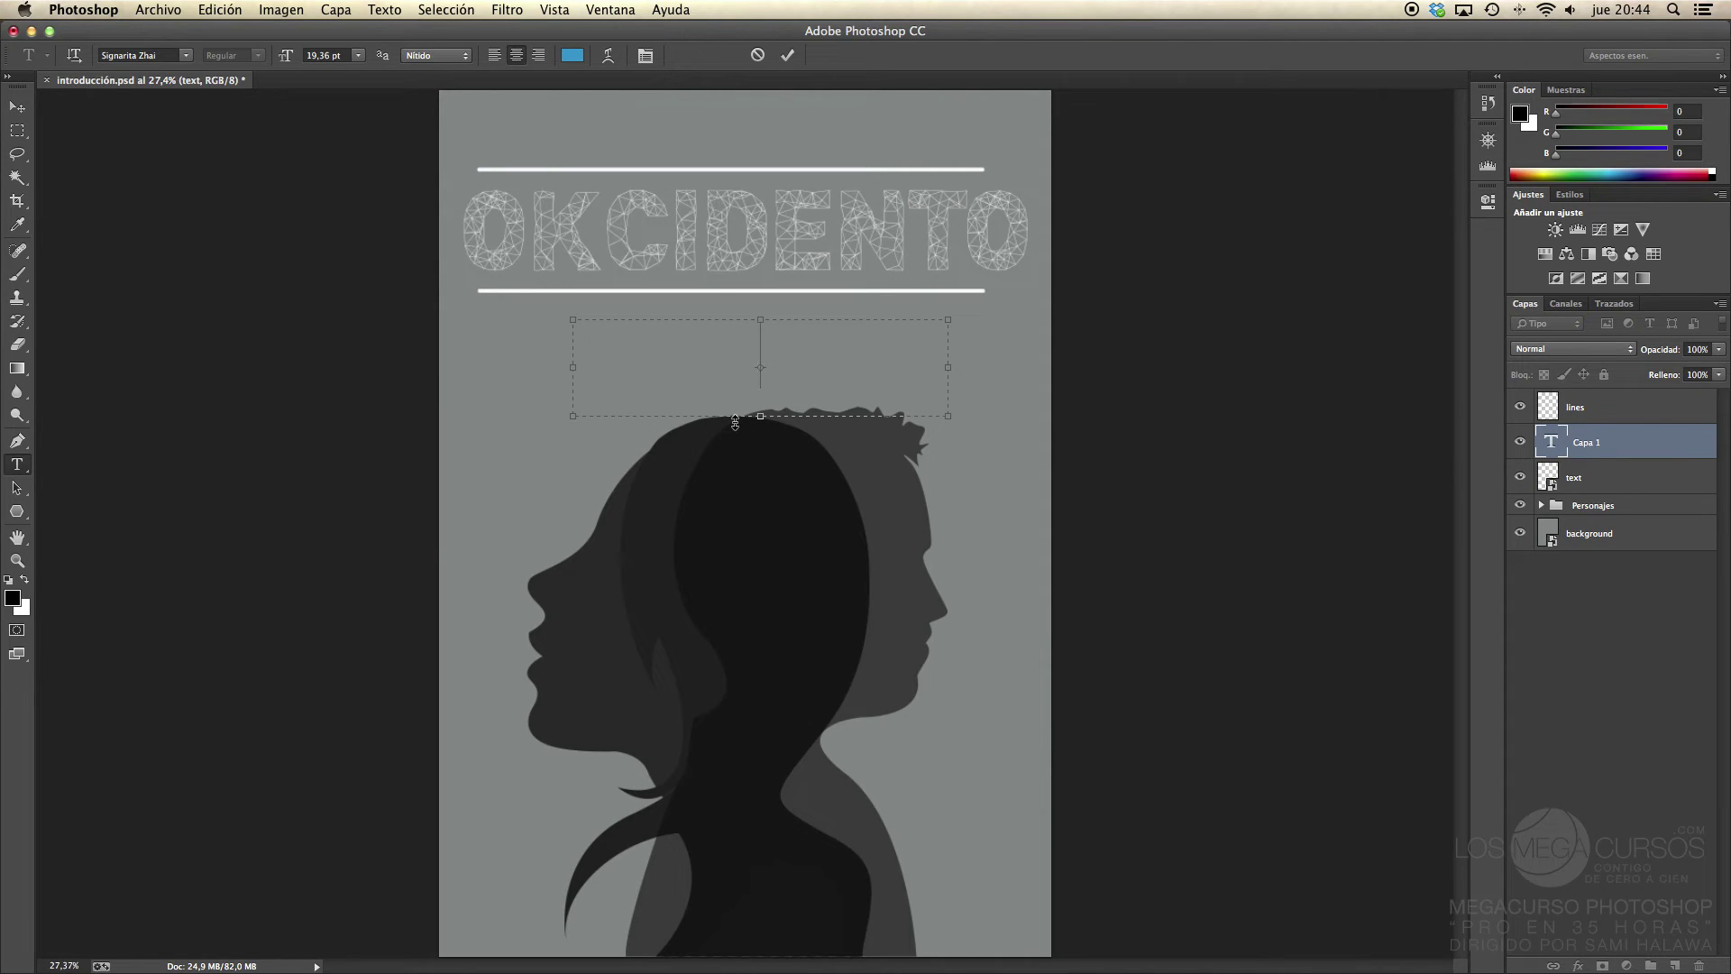
text(A)
text(rrayada)
text( por)
text(:)
Step: Select all the credit text and colour it white, sampled from the OKCIDENTO letters
key(super+a)
click(572, 55)
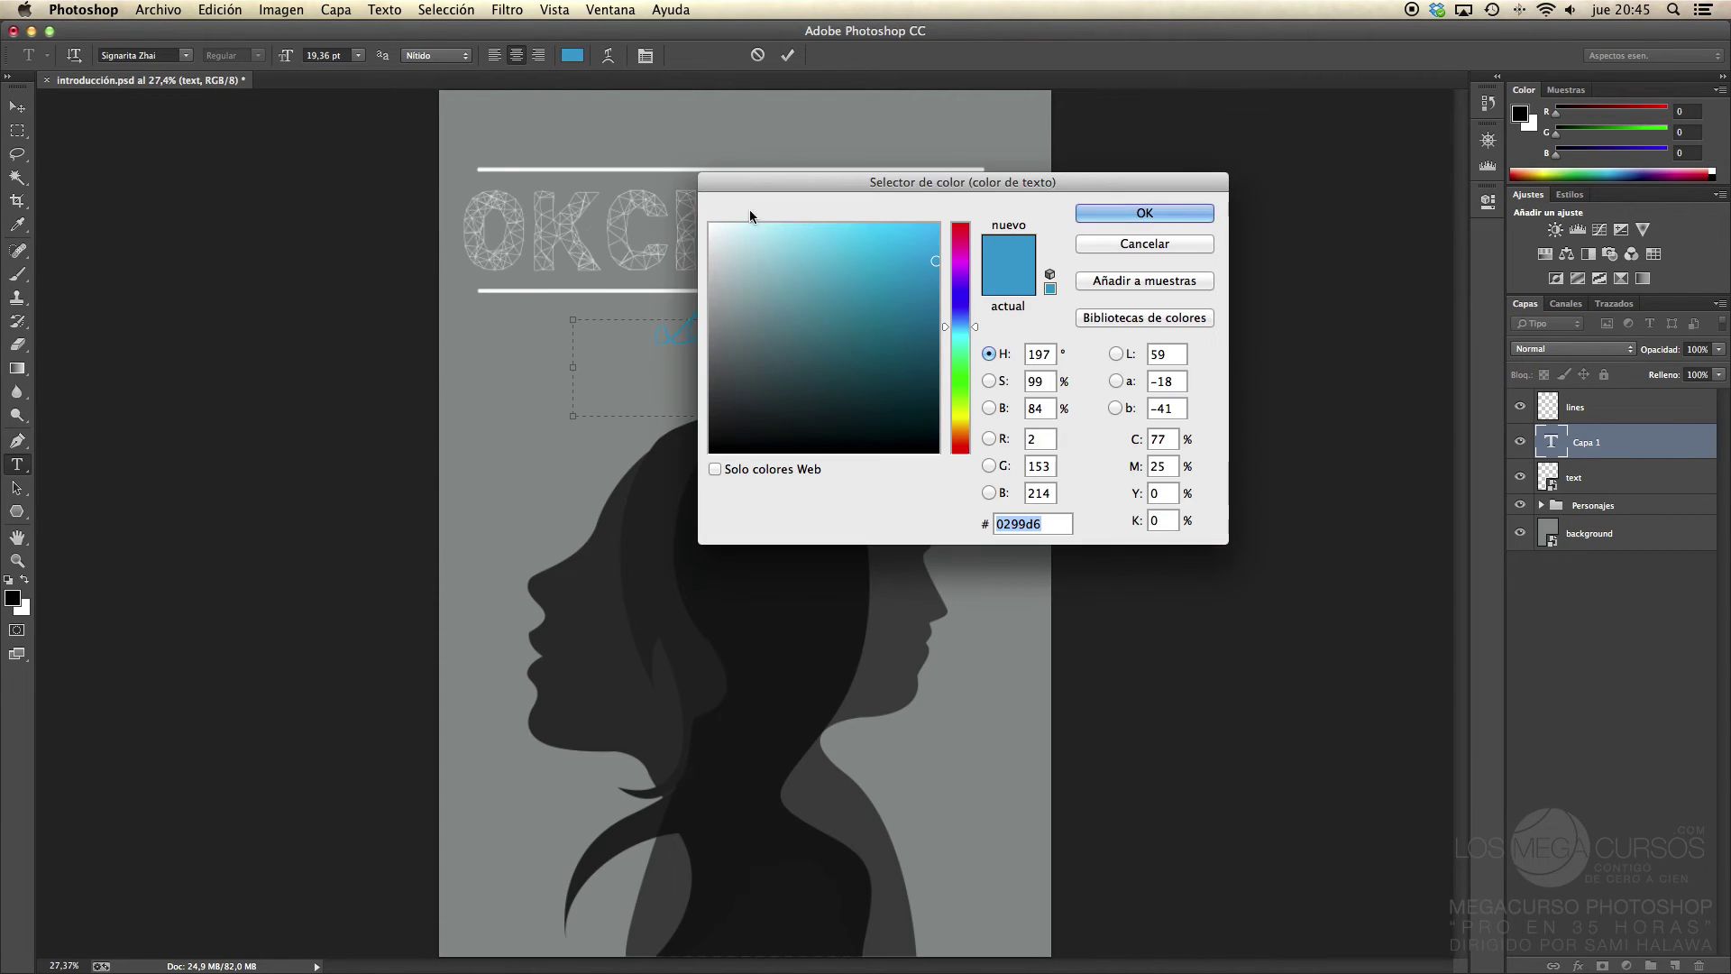
click(643, 205)
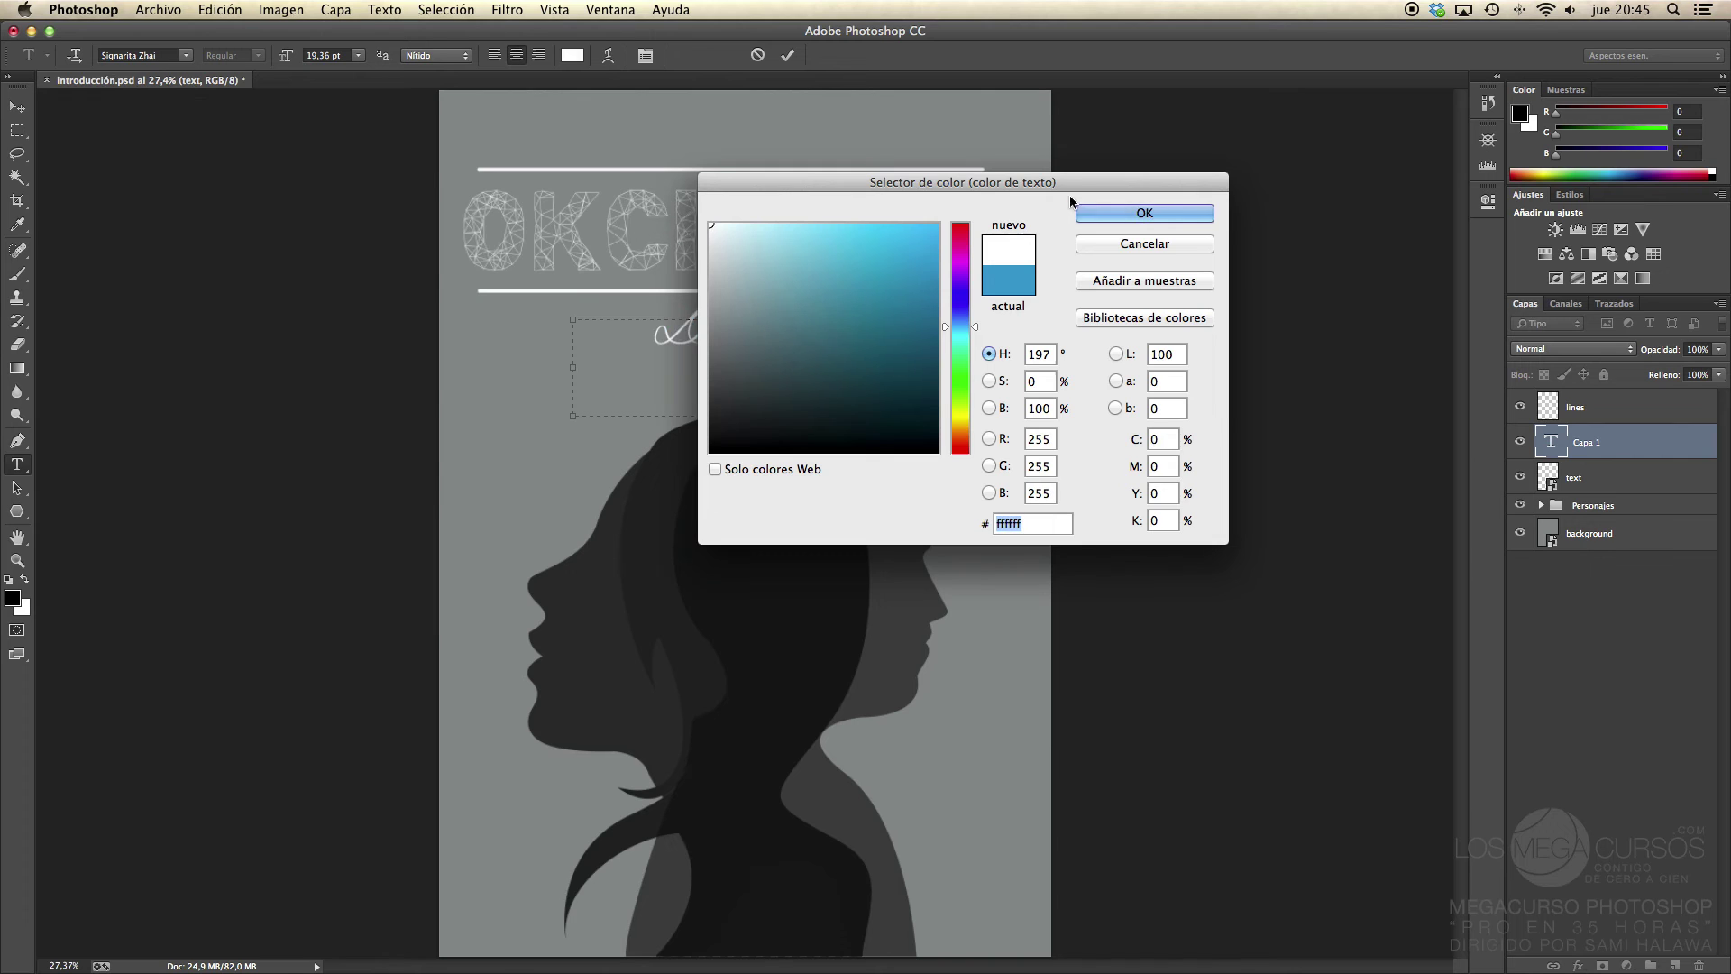
click(1113, 217)
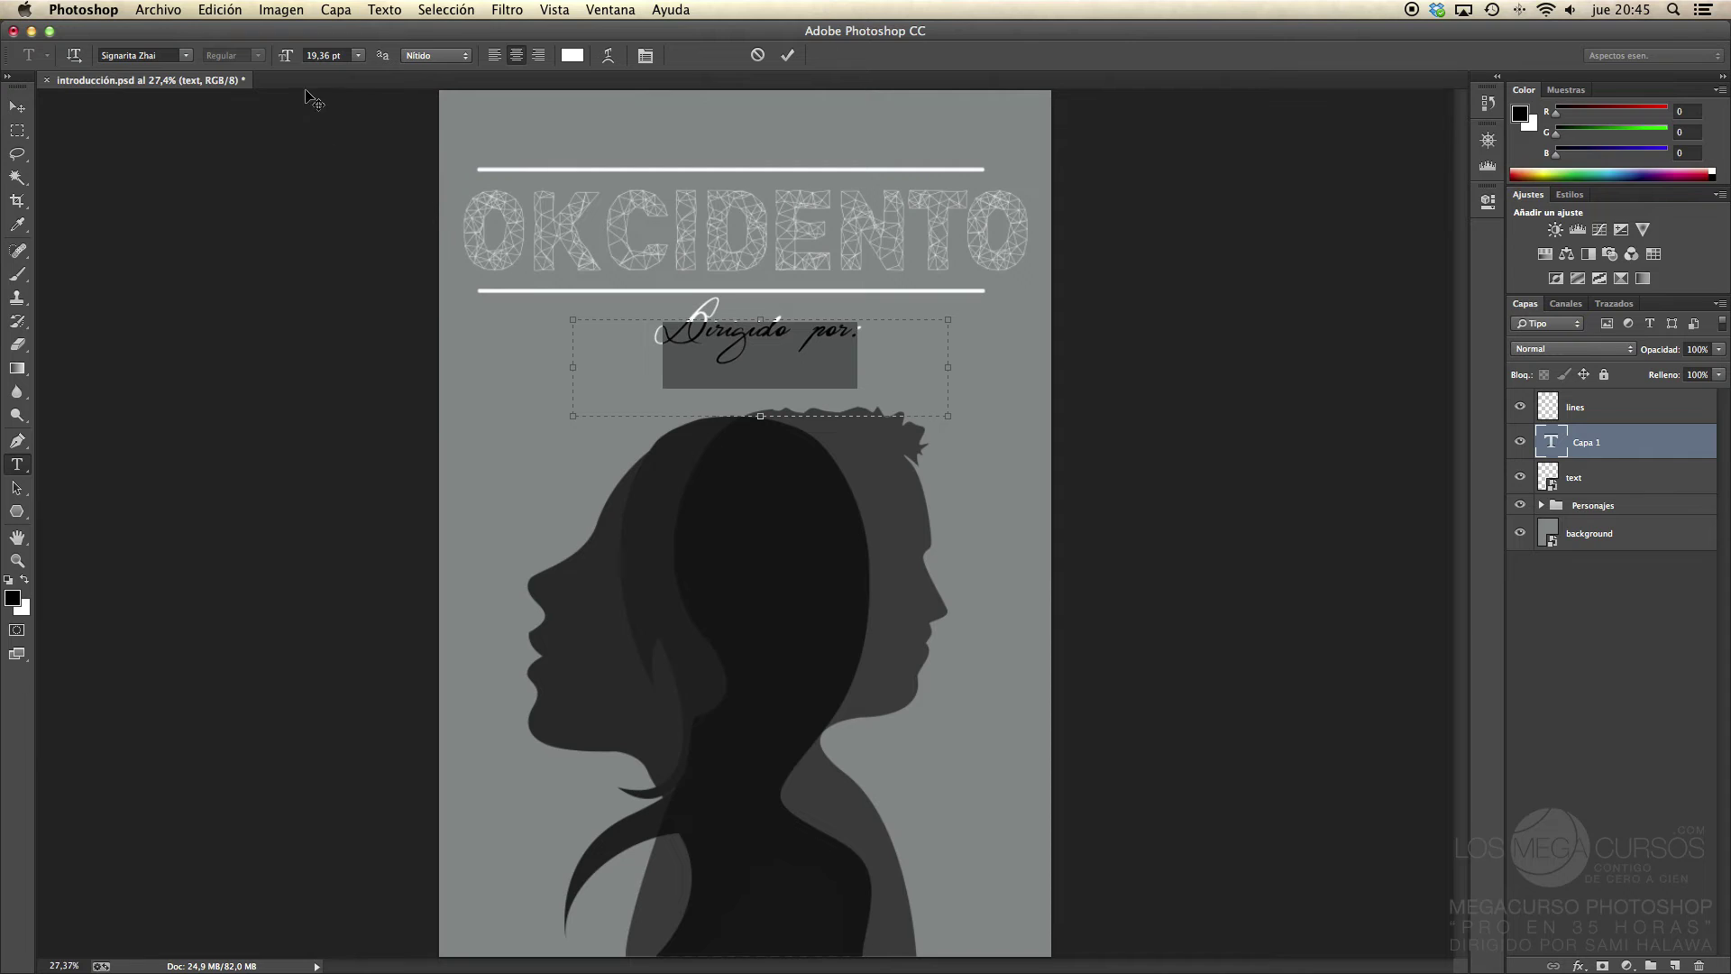
Step: Scrub the 'Dirigido por:' font size up to 31,36 pt, keeping anti-aliasing on Nítido
drag(286, 62, 297, 63)
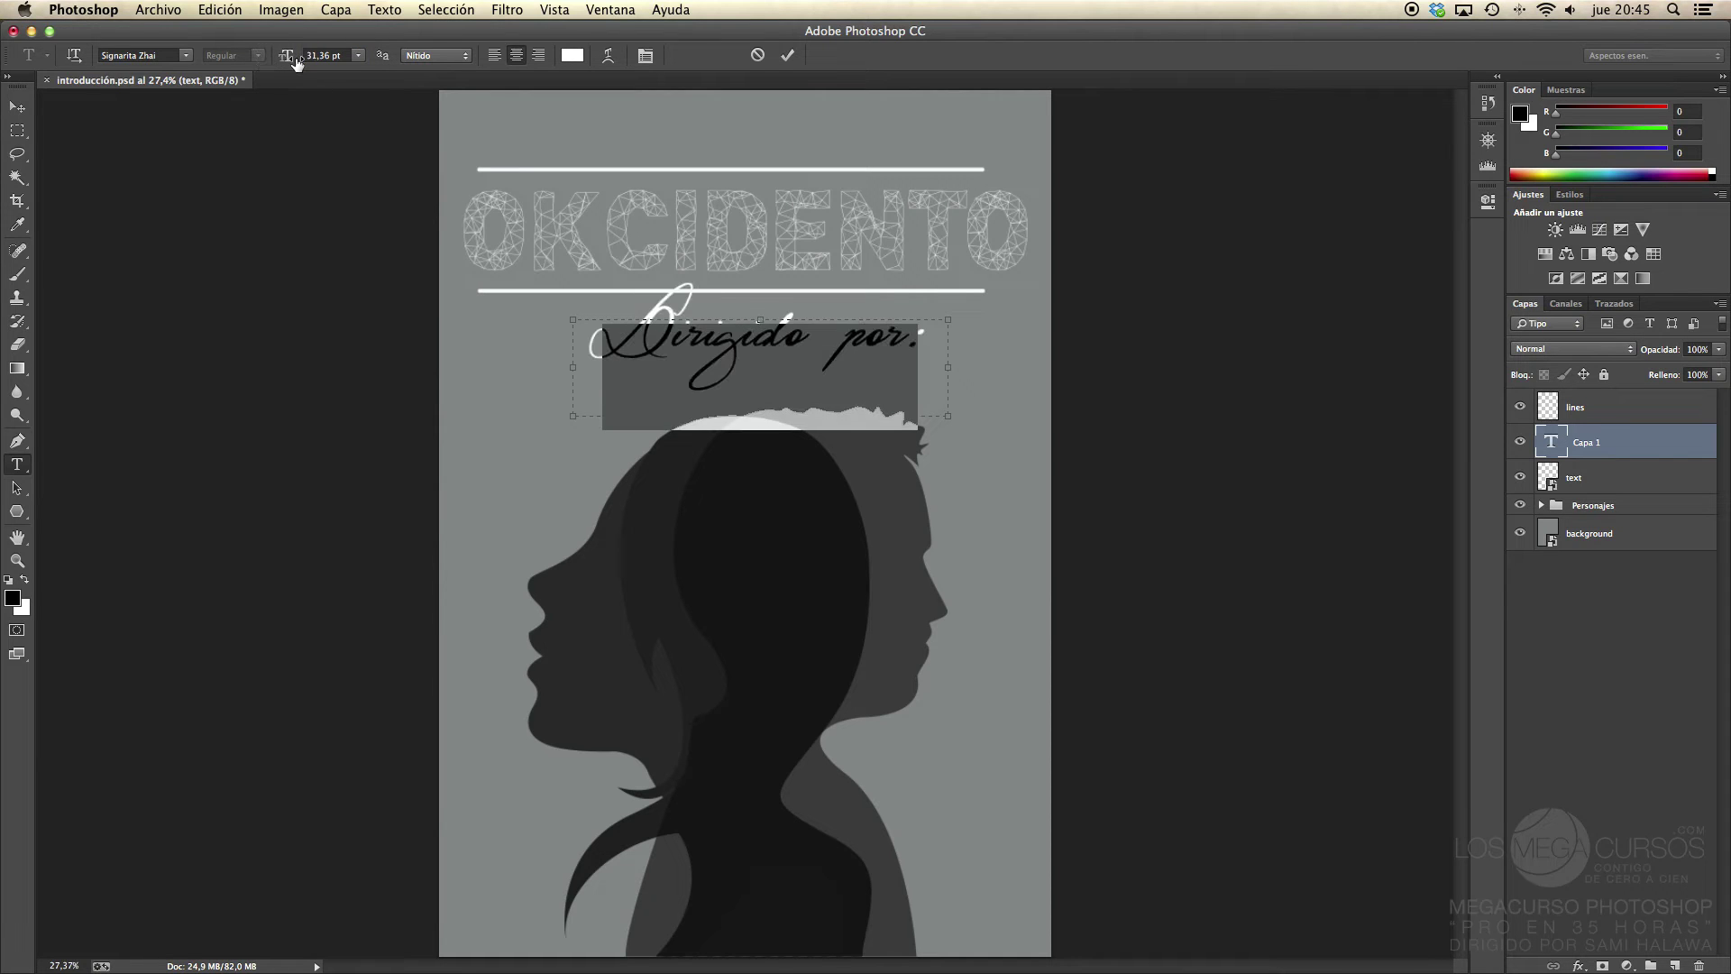
click(443, 58)
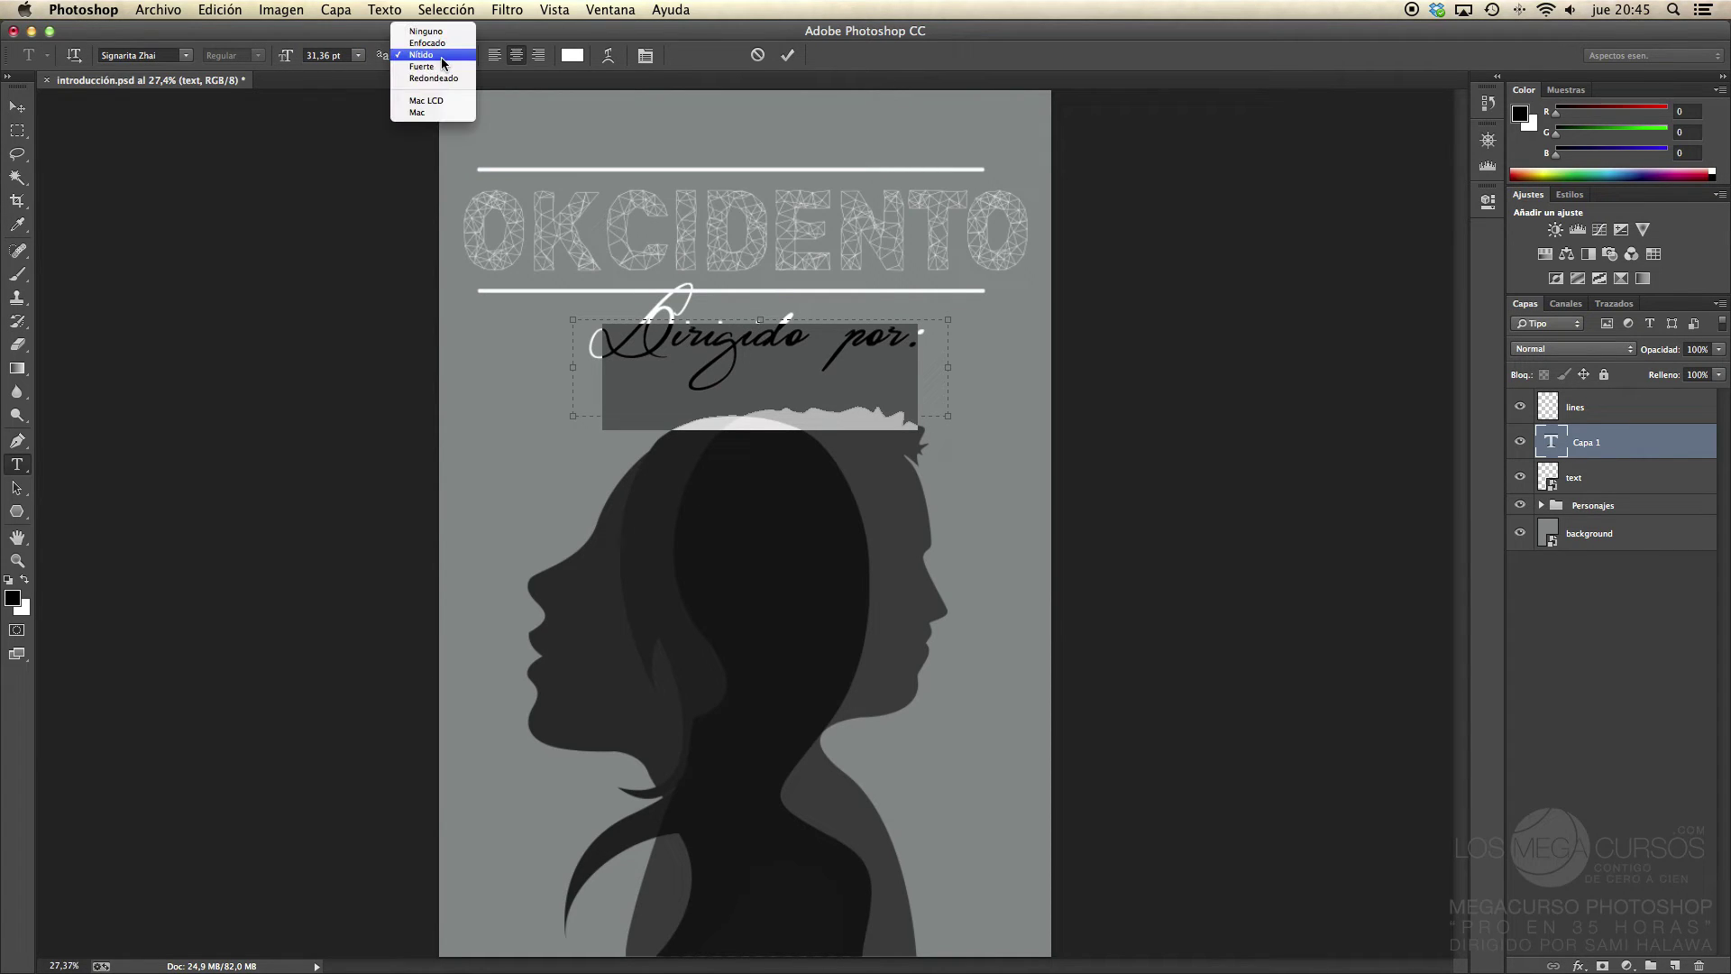
click(339, 72)
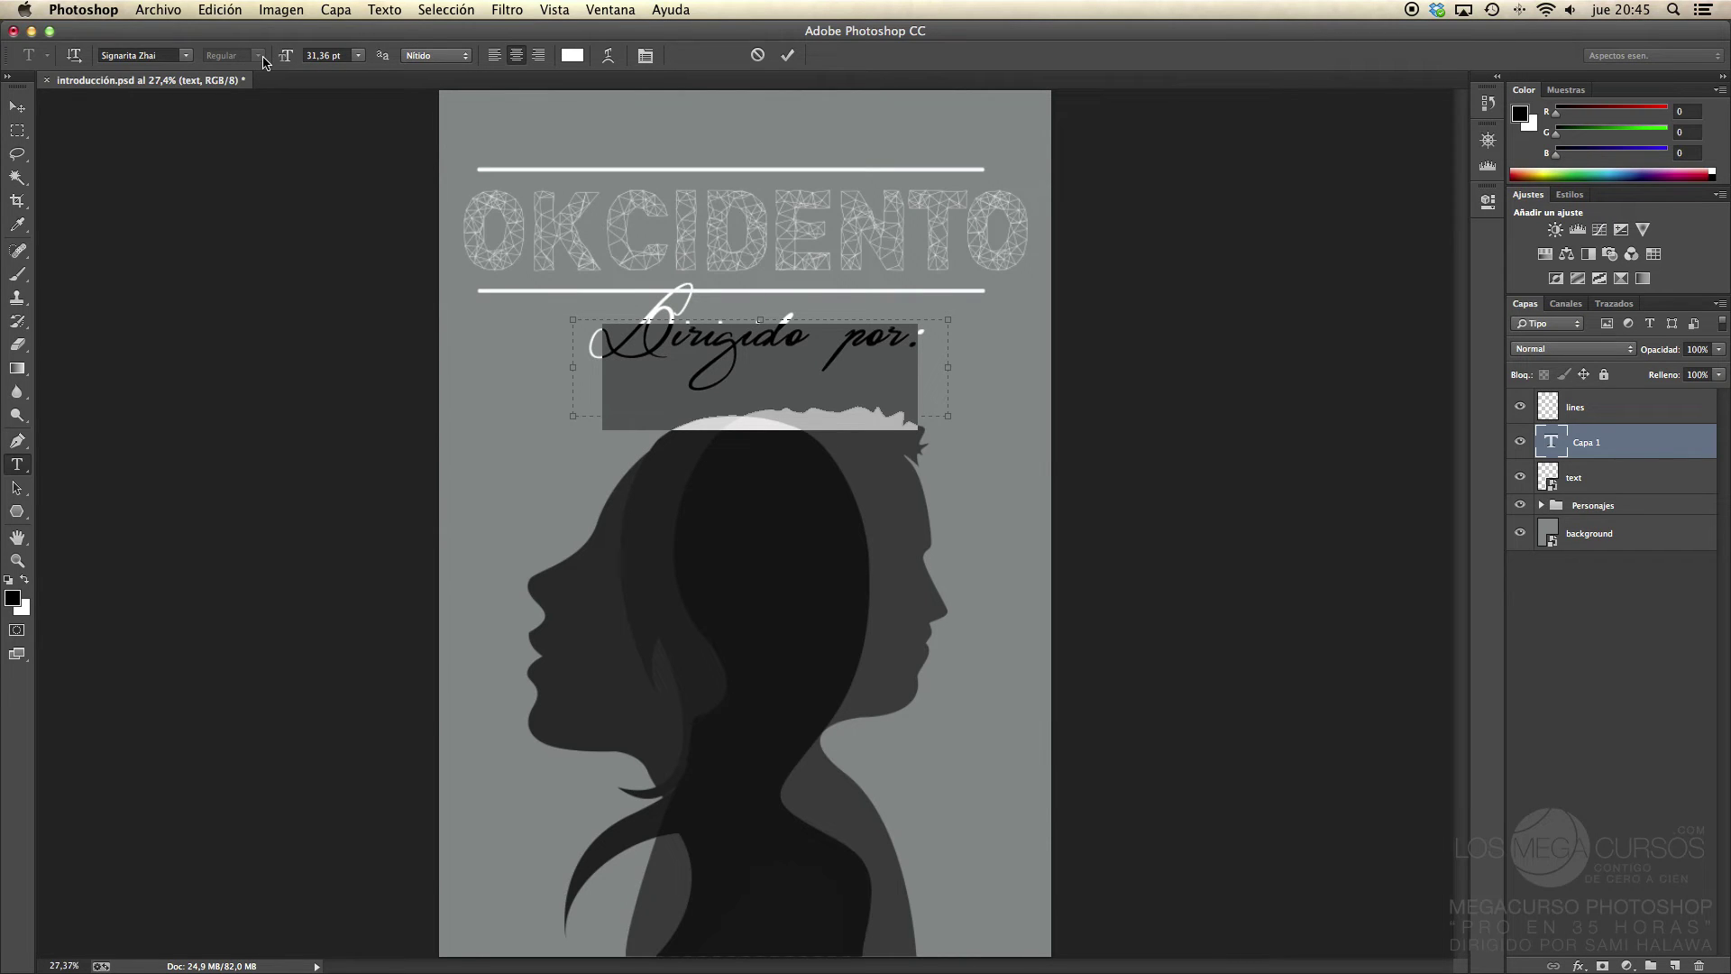
Step: Try Silom, Skia and Poplar Std as typefaces for the 'Dirigido por:' text
click(184, 56)
click(184, 66)
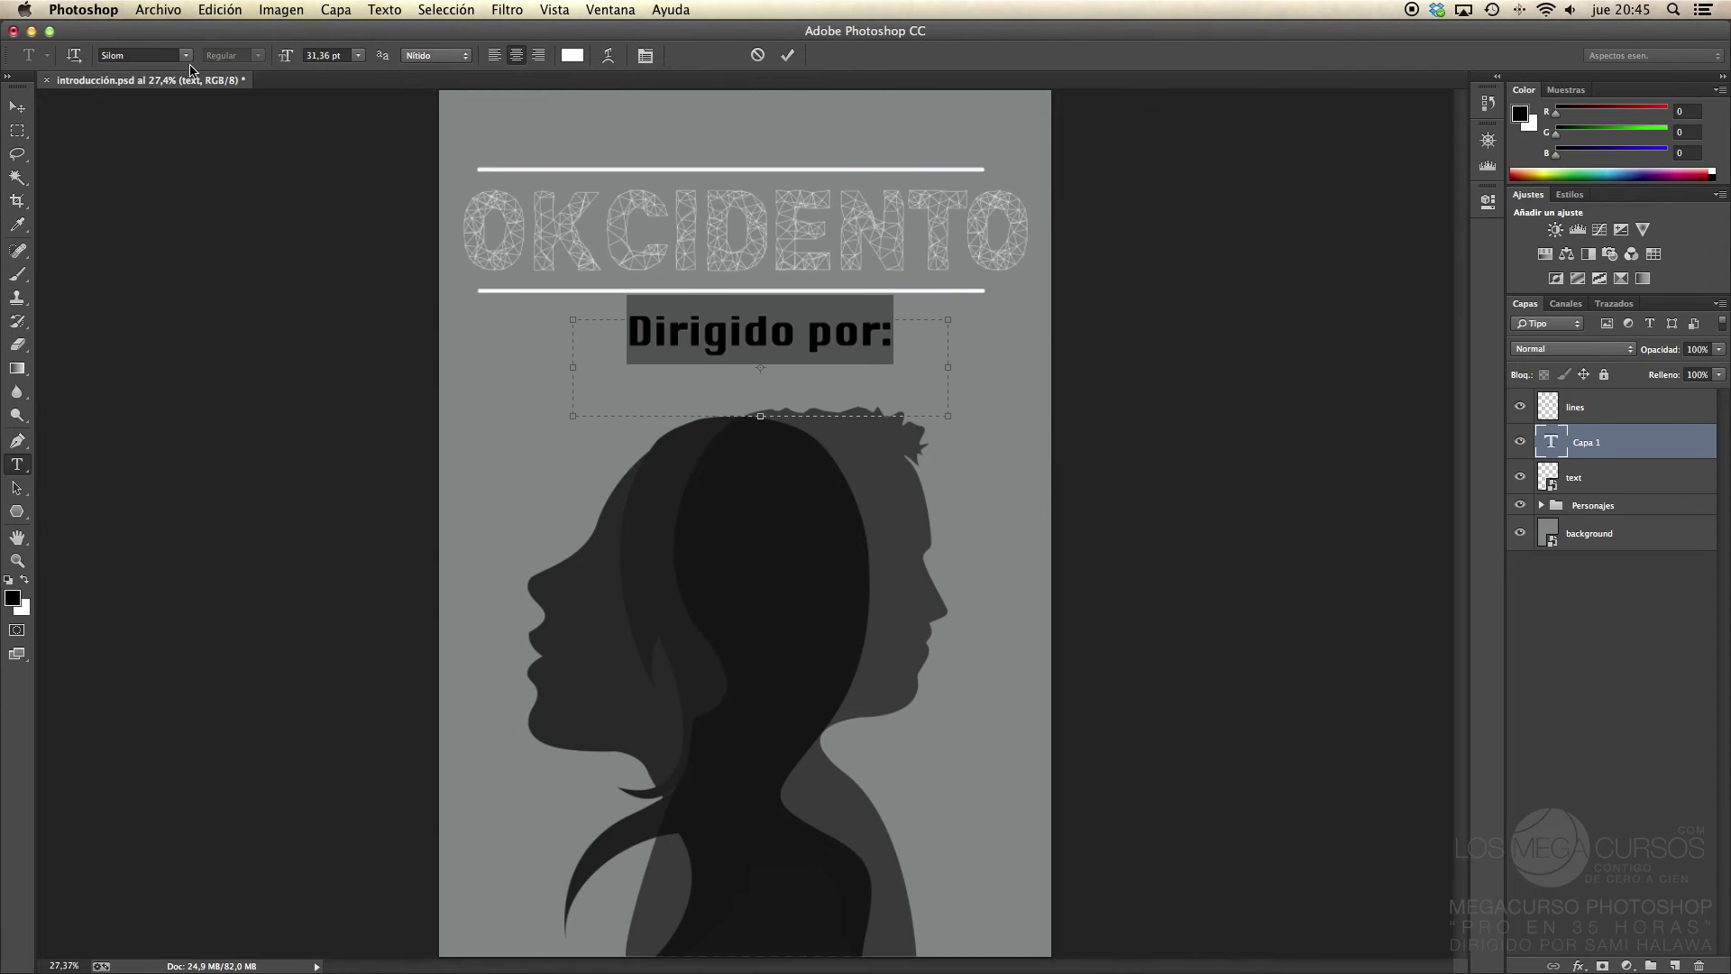
click(180, 56)
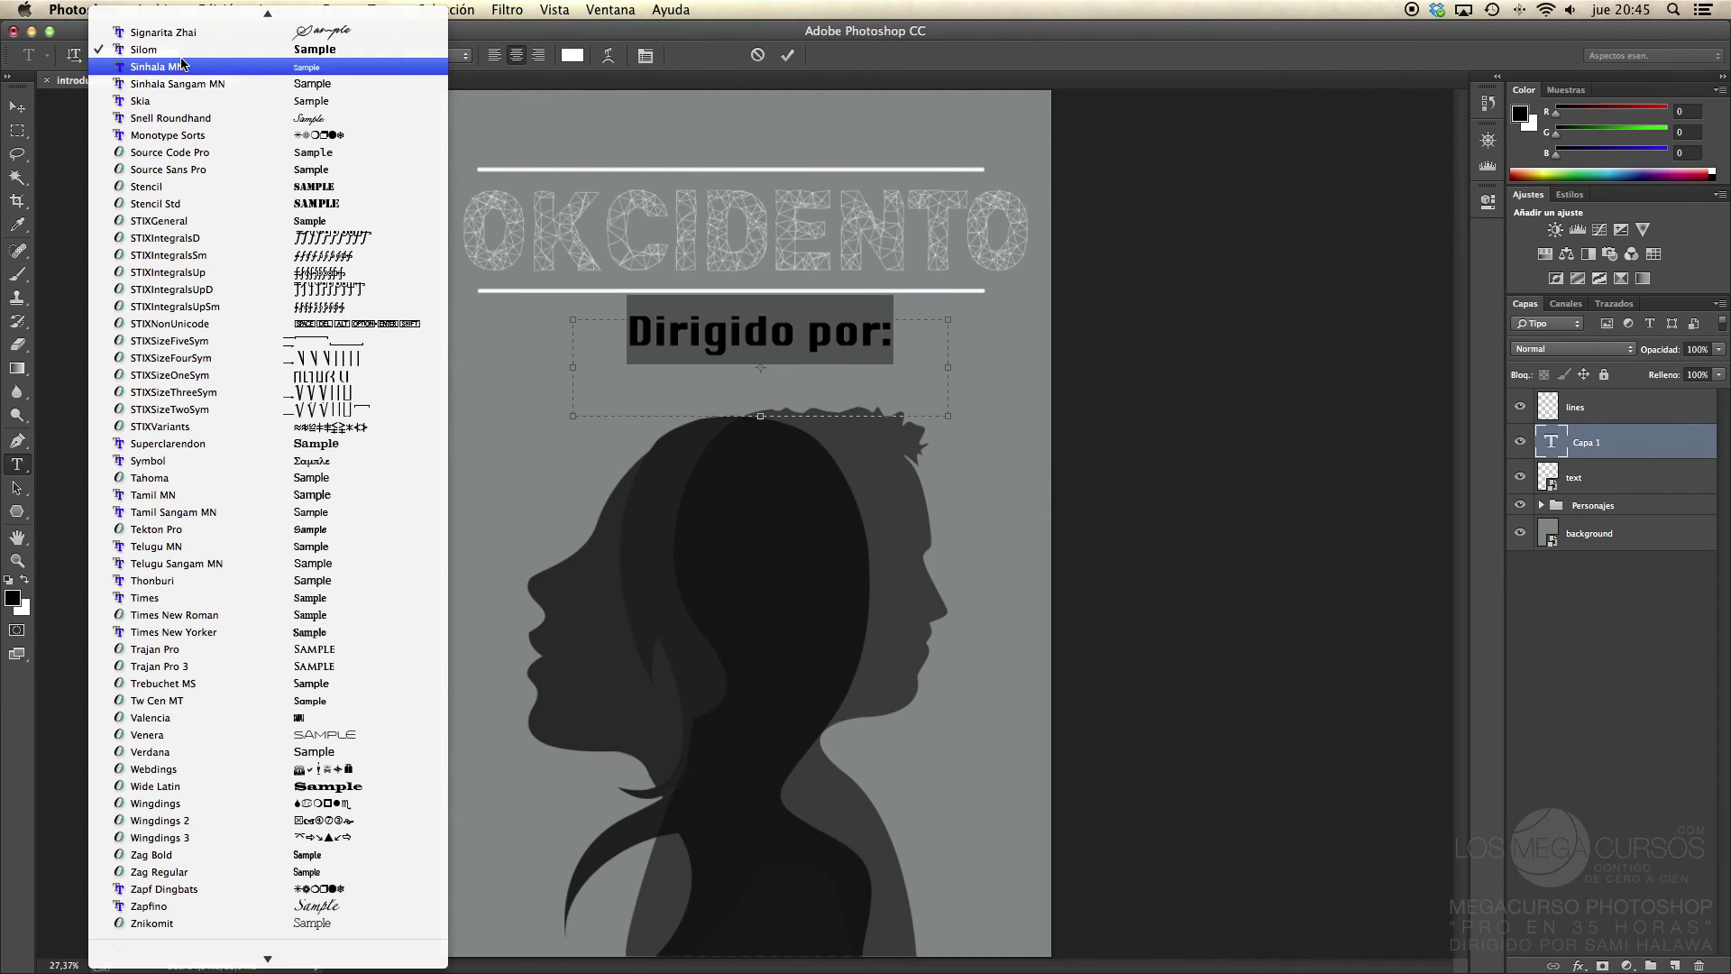
click(187, 102)
click(179, 56)
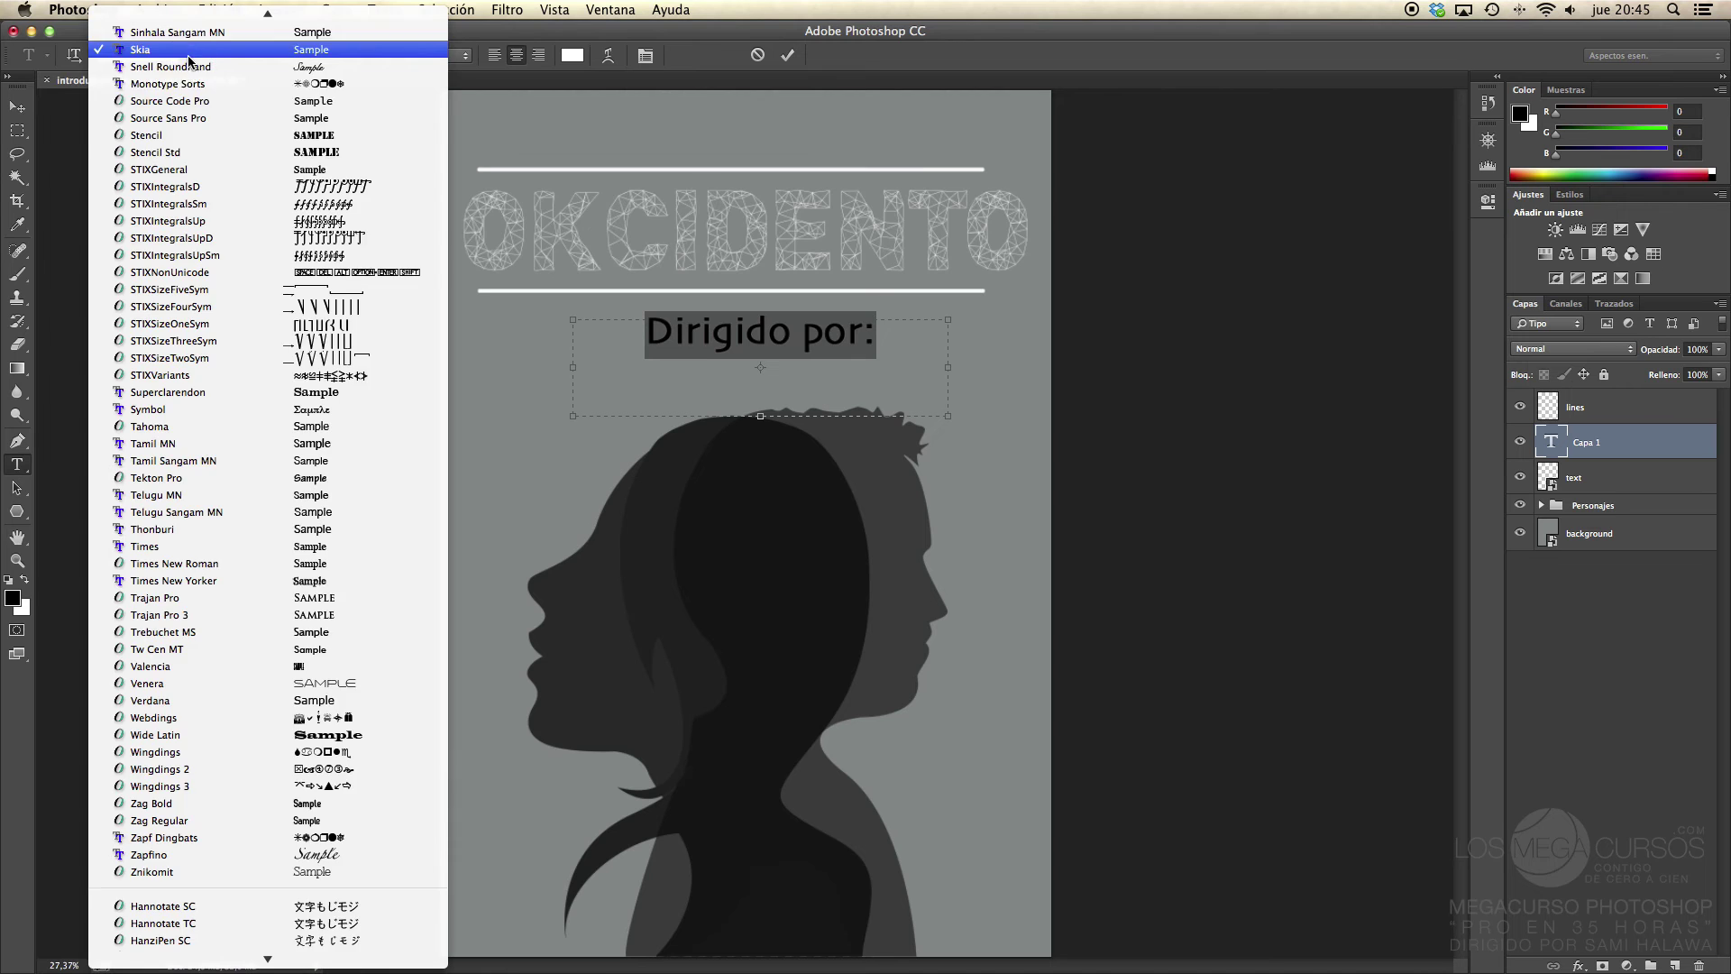
scroll(191, 135, up, 5)
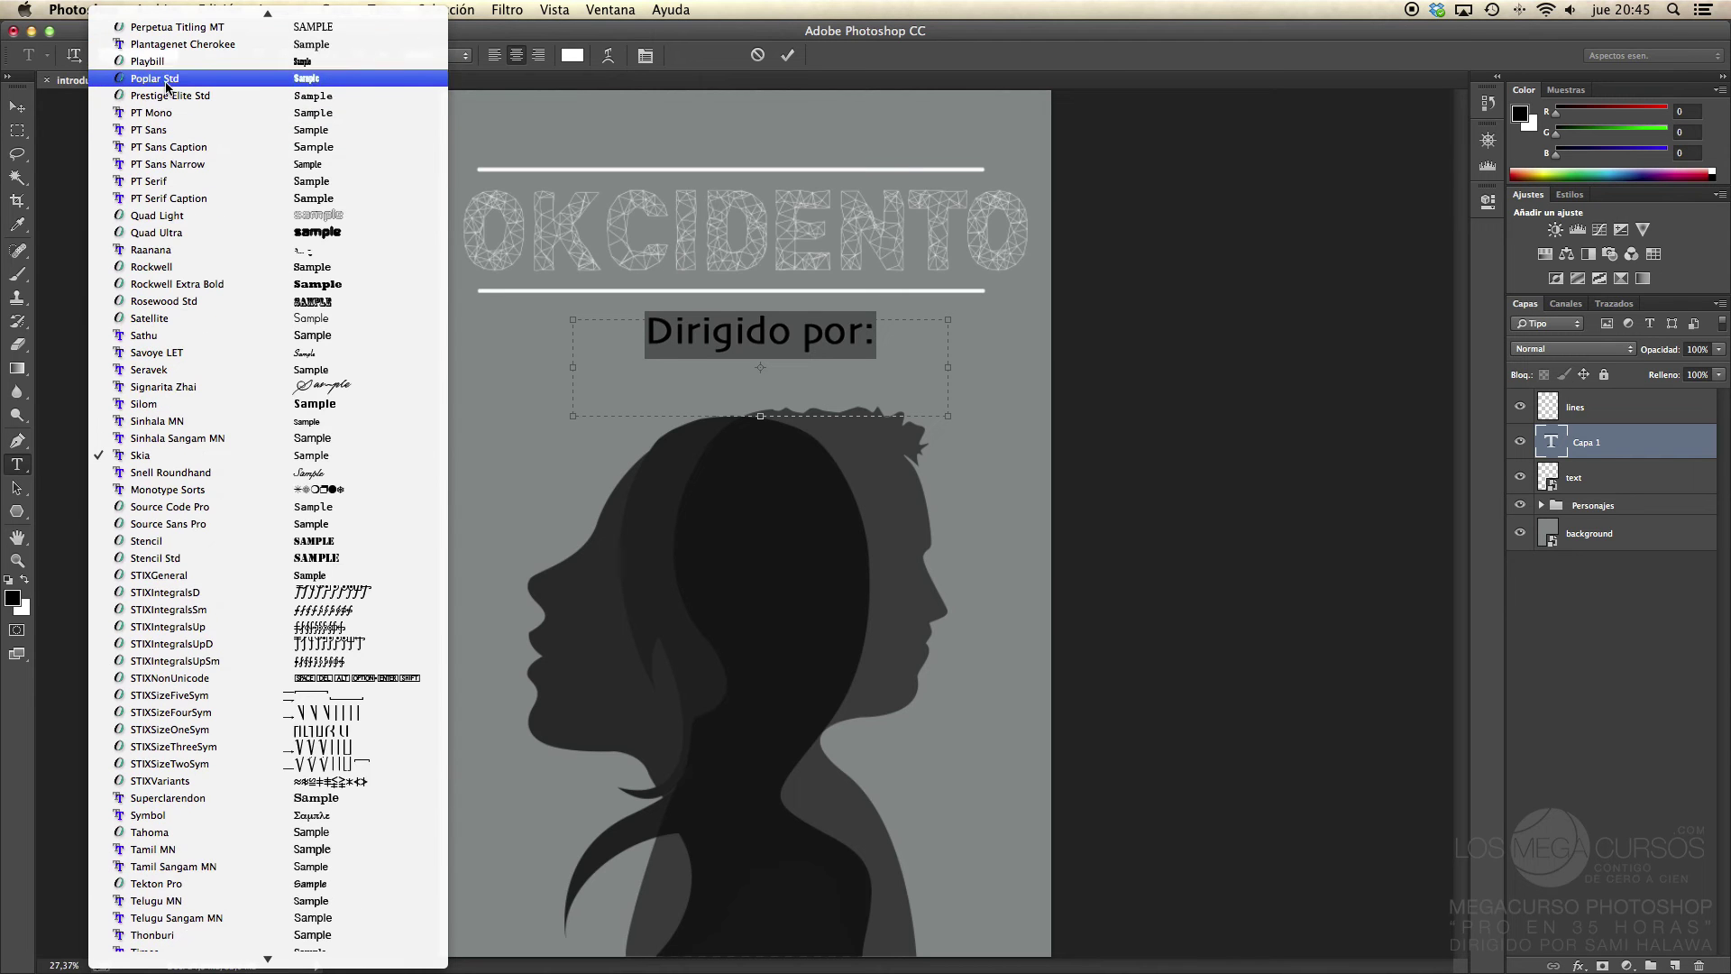
click(185, 78)
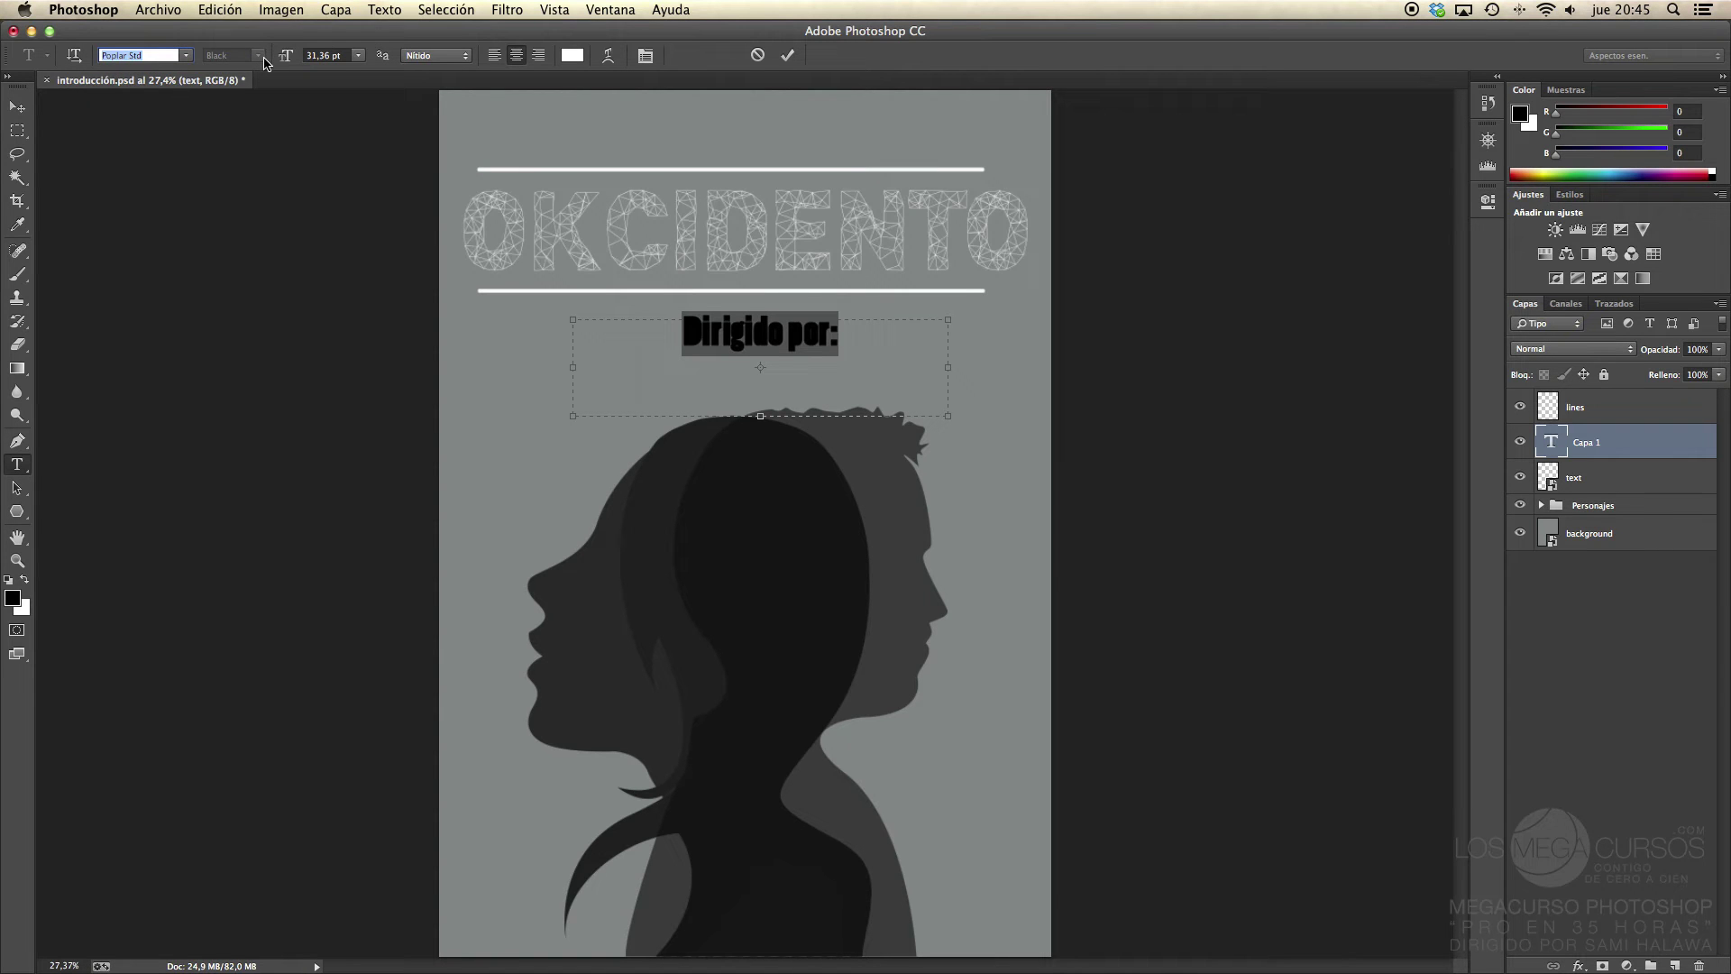
Step: Reselect the whole 'Dirigido por:' line and set its font to Arial
click(837, 337)
drag(837, 337, 638, 332)
click(185, 56)
scroll(230, 135, up, 20)
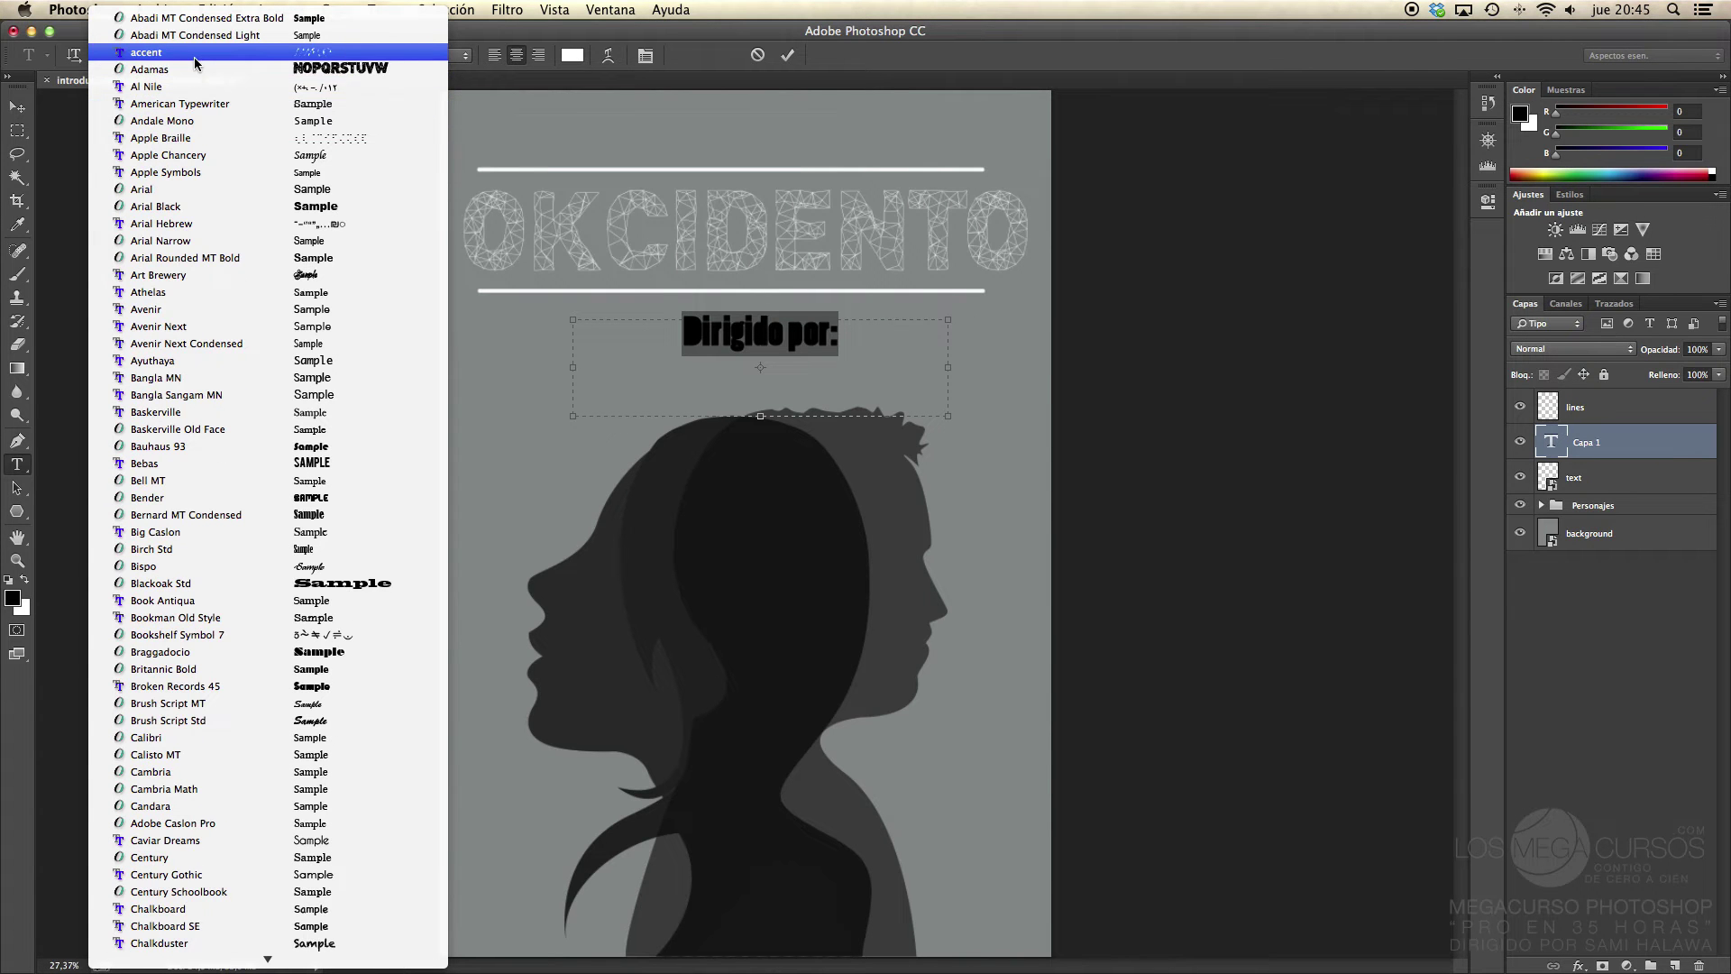
click(74, 42)
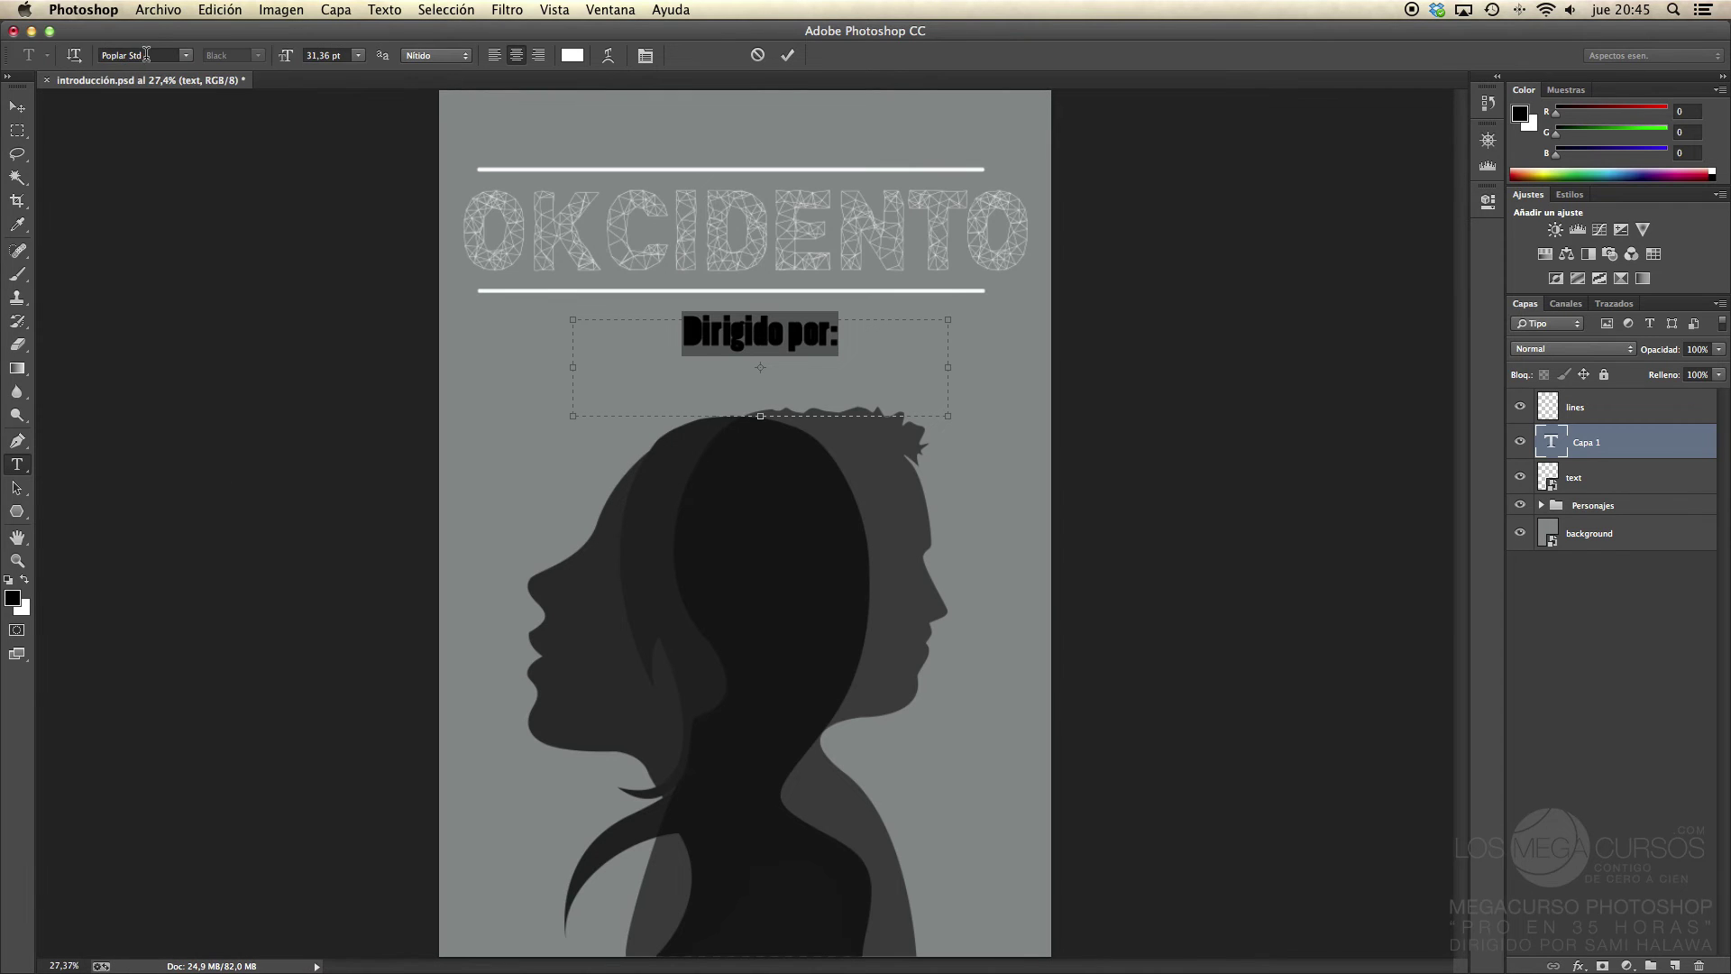
text(Arial)
key(Return)
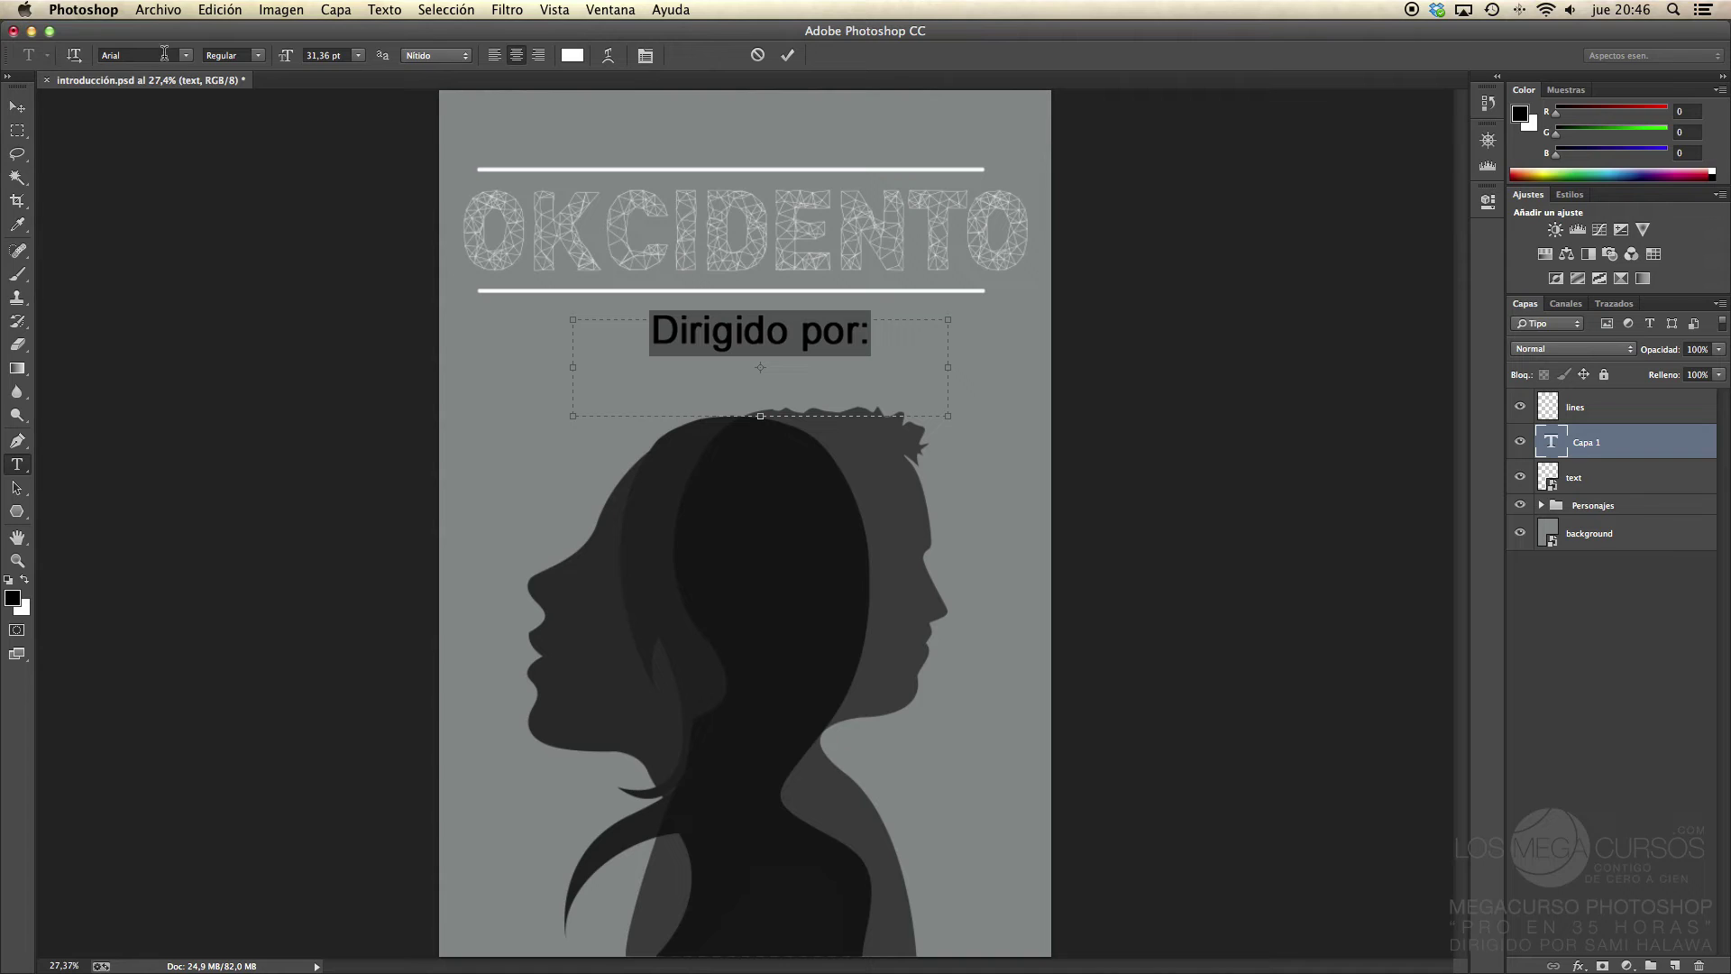
Step: Test Italic, Bold and Bold Italic styles on the credit, then revert to Regular
click(257, 59)
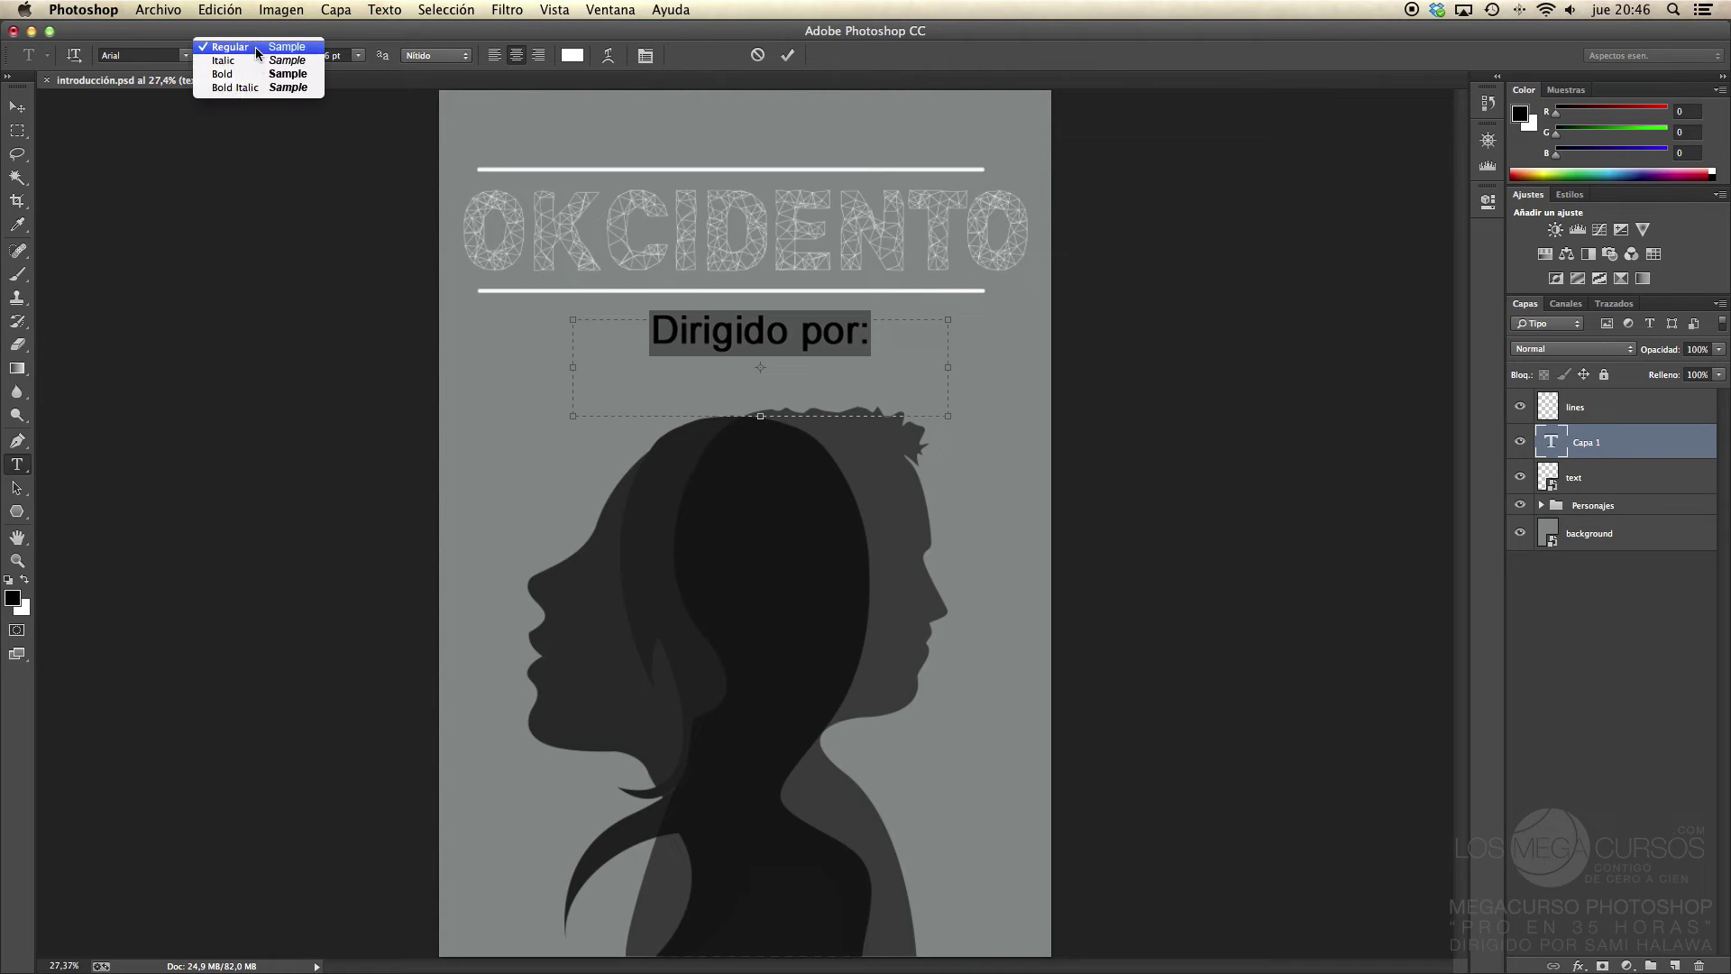
click(253, 61)
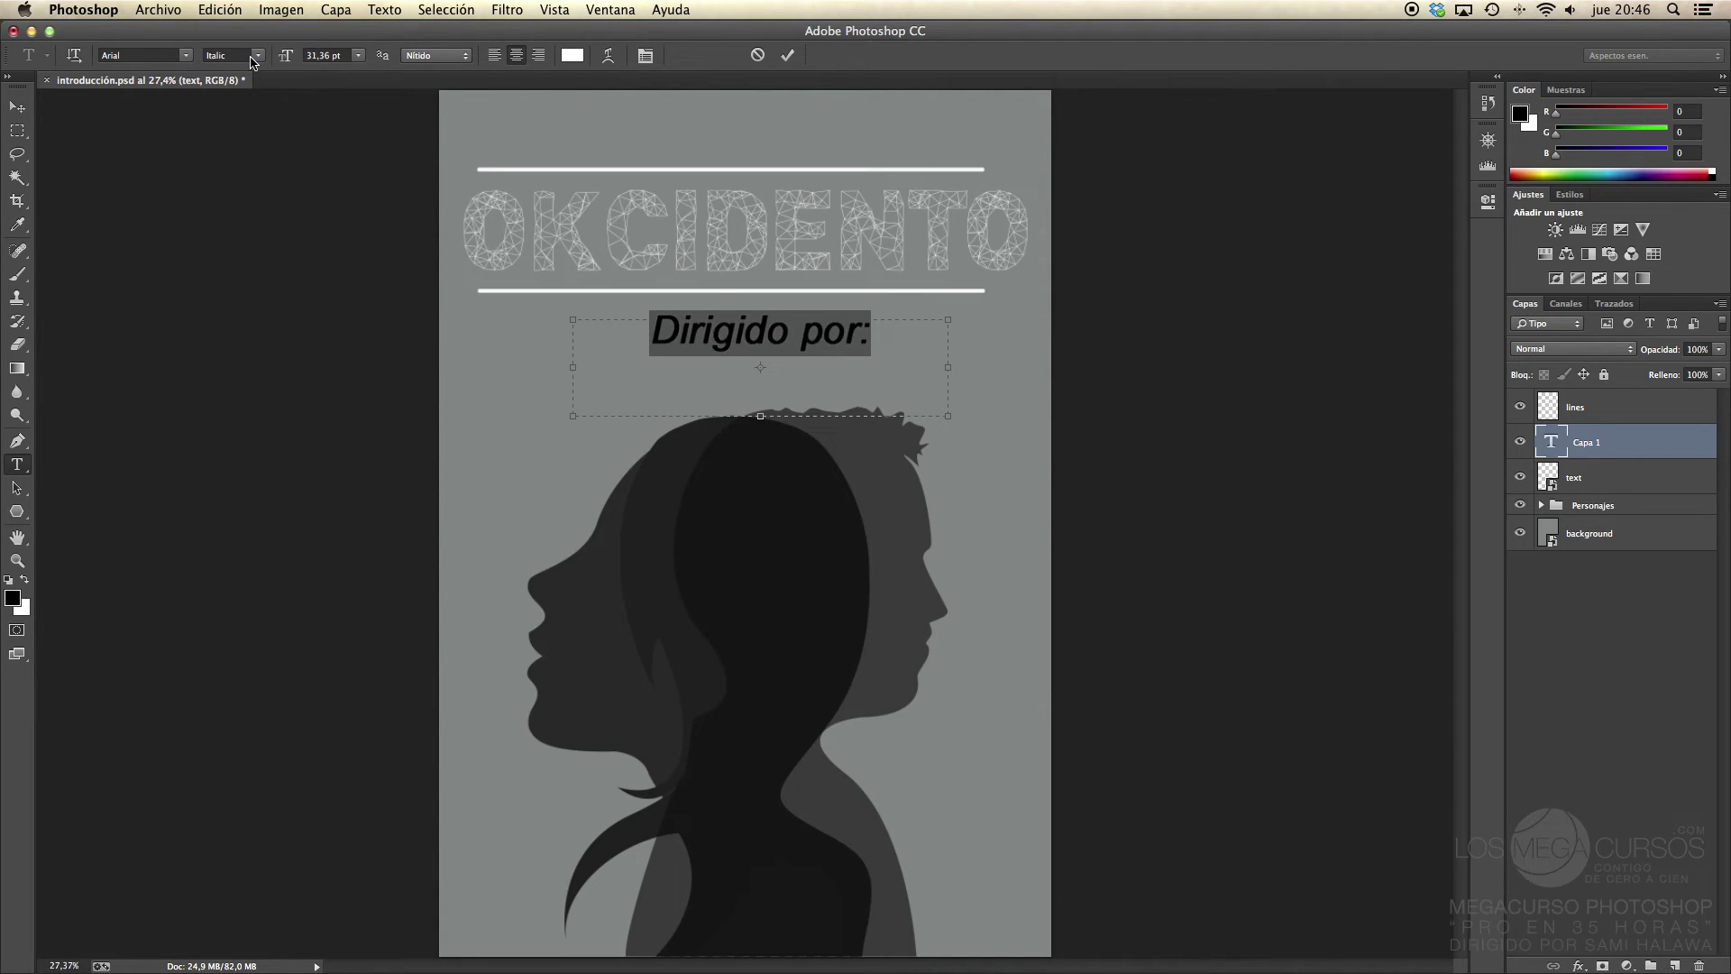
click(252, 56)
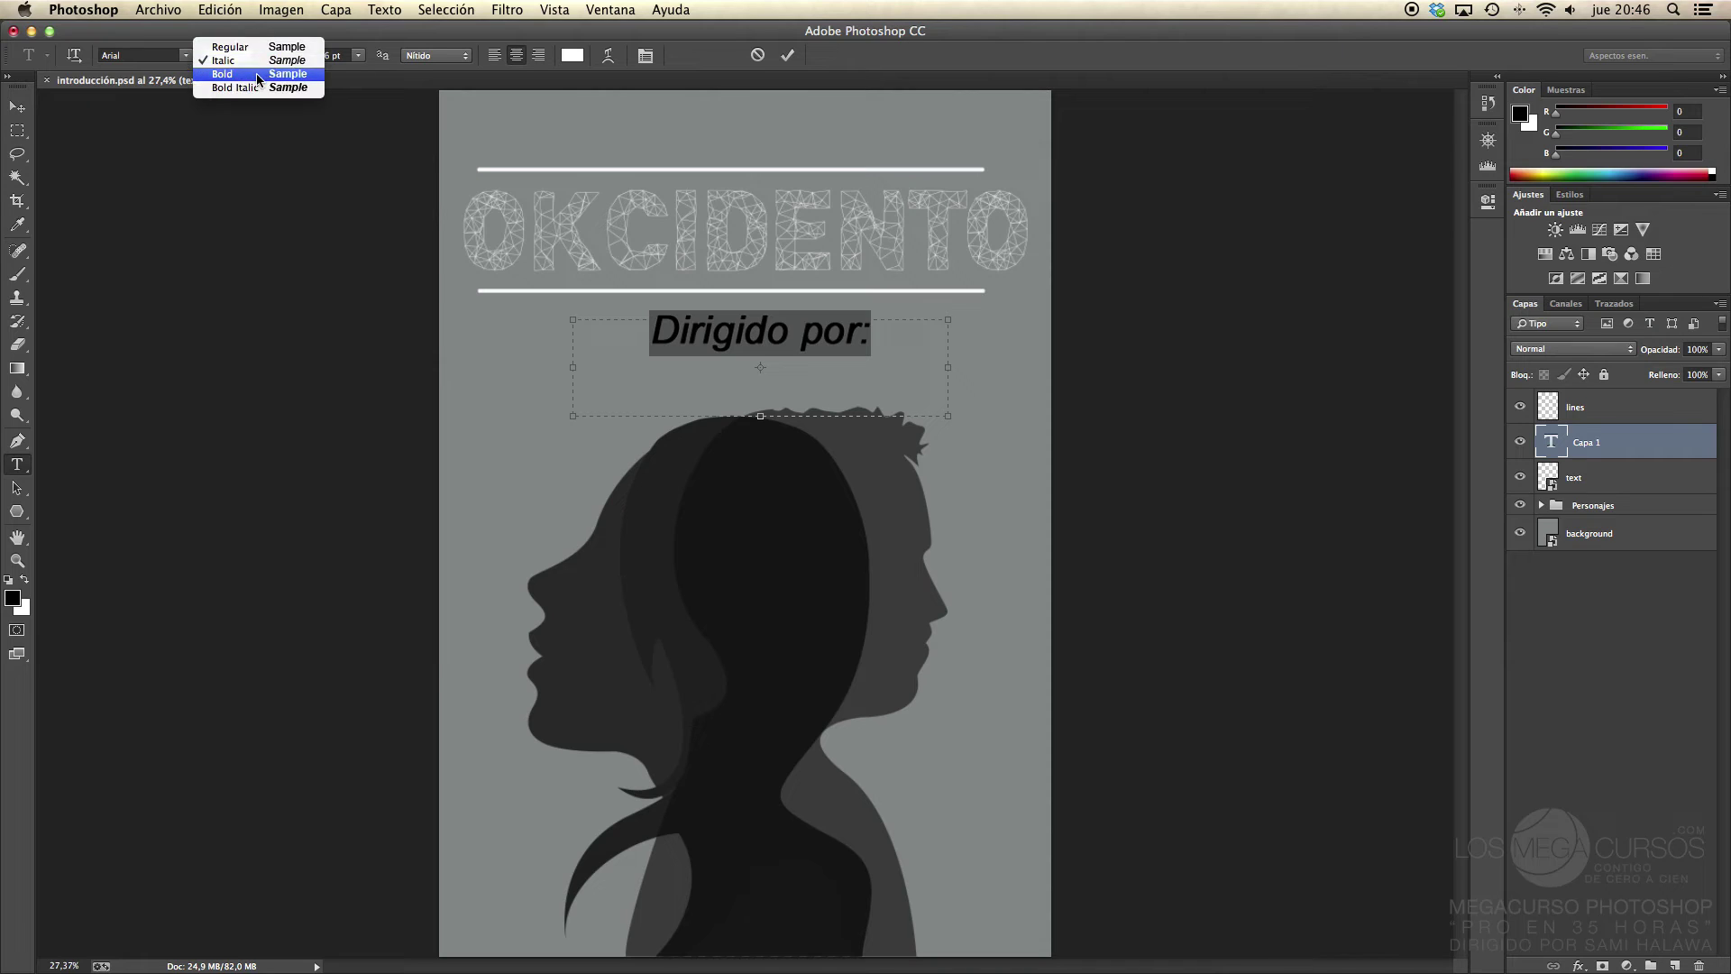
click(256, 73)
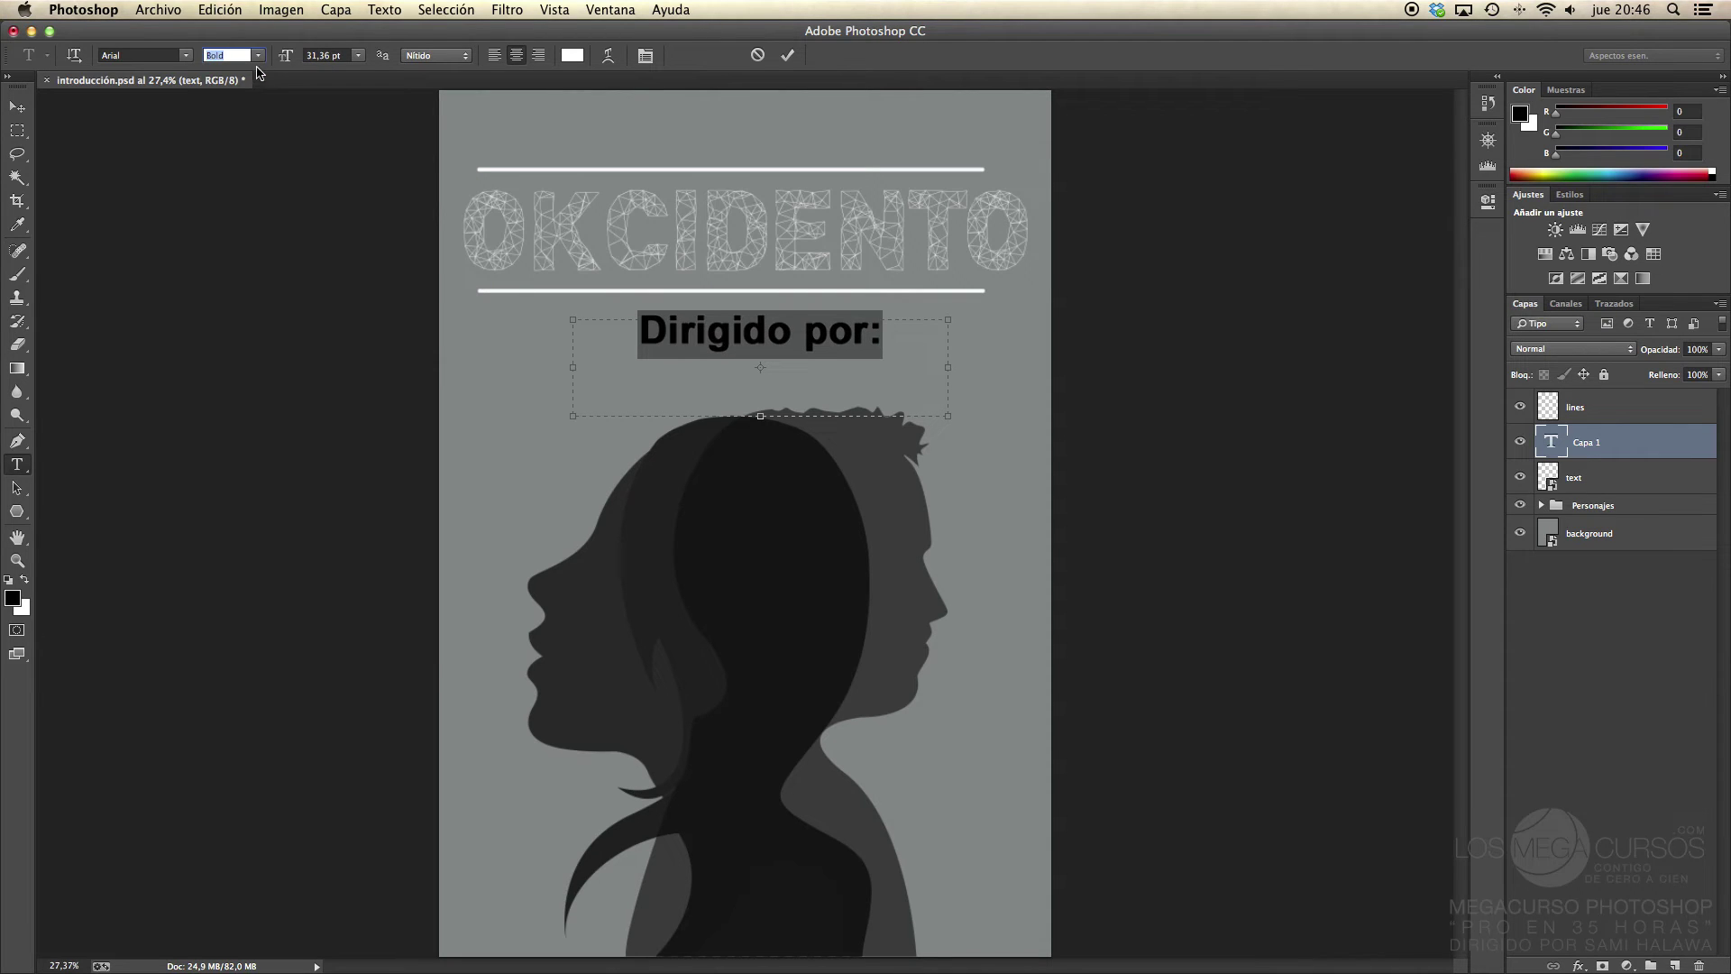
click(258, 56)
click(257, 93)
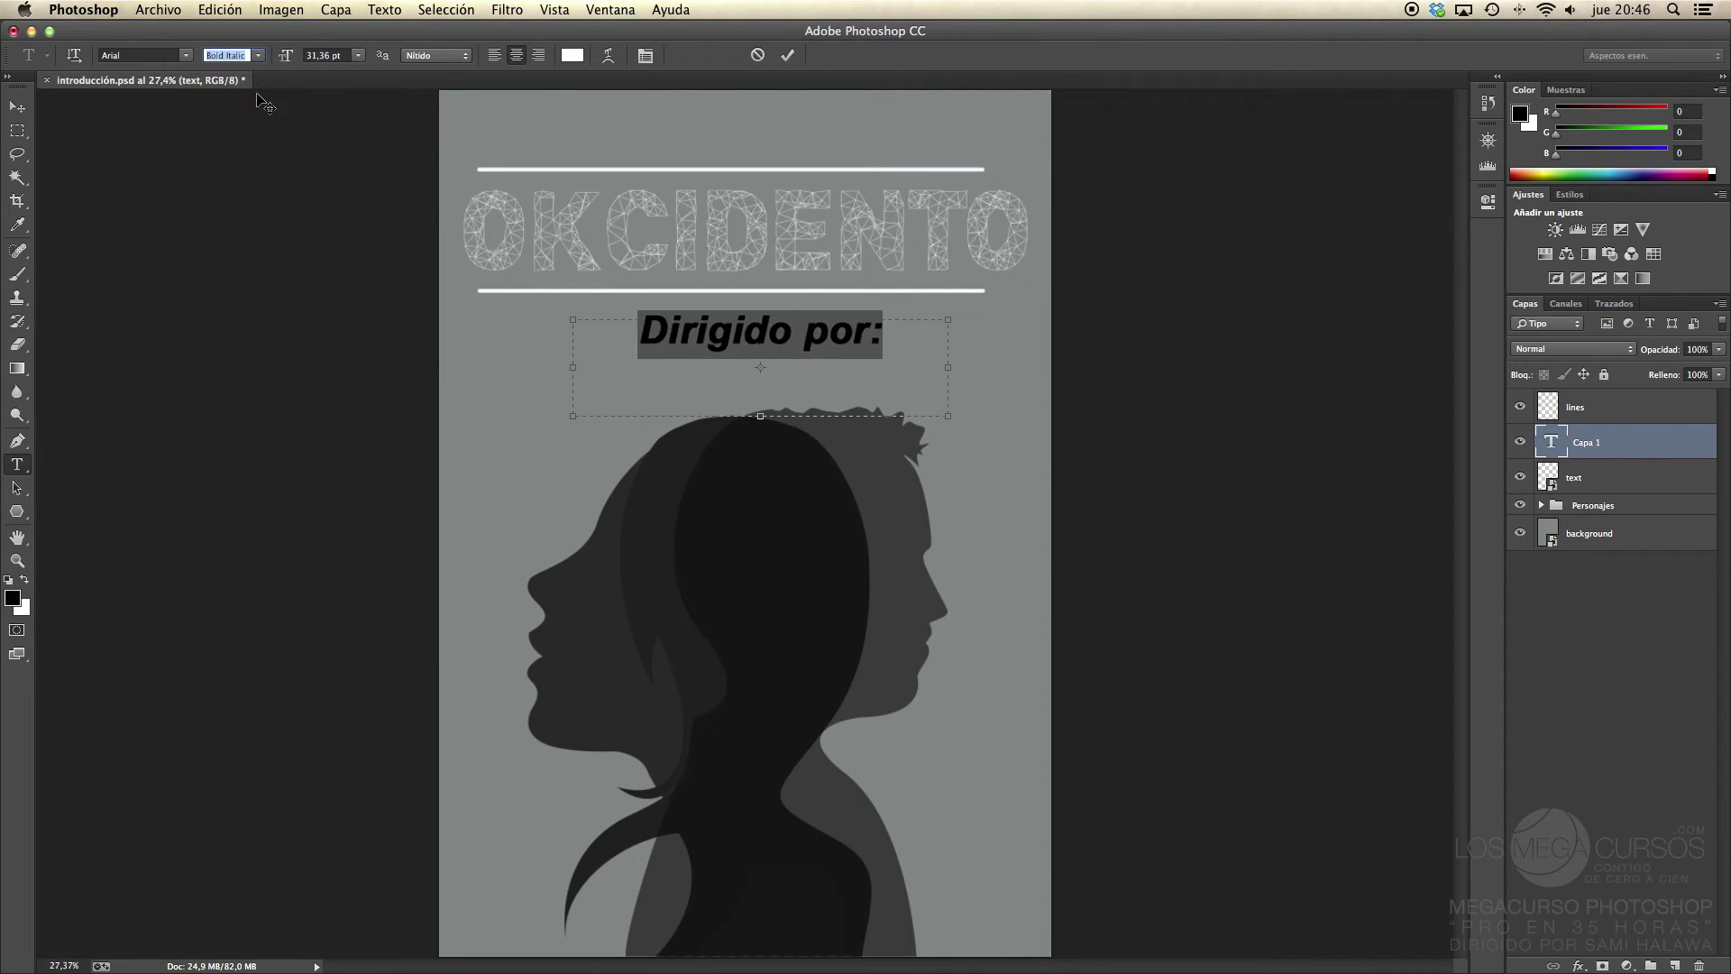
click(257, 52)
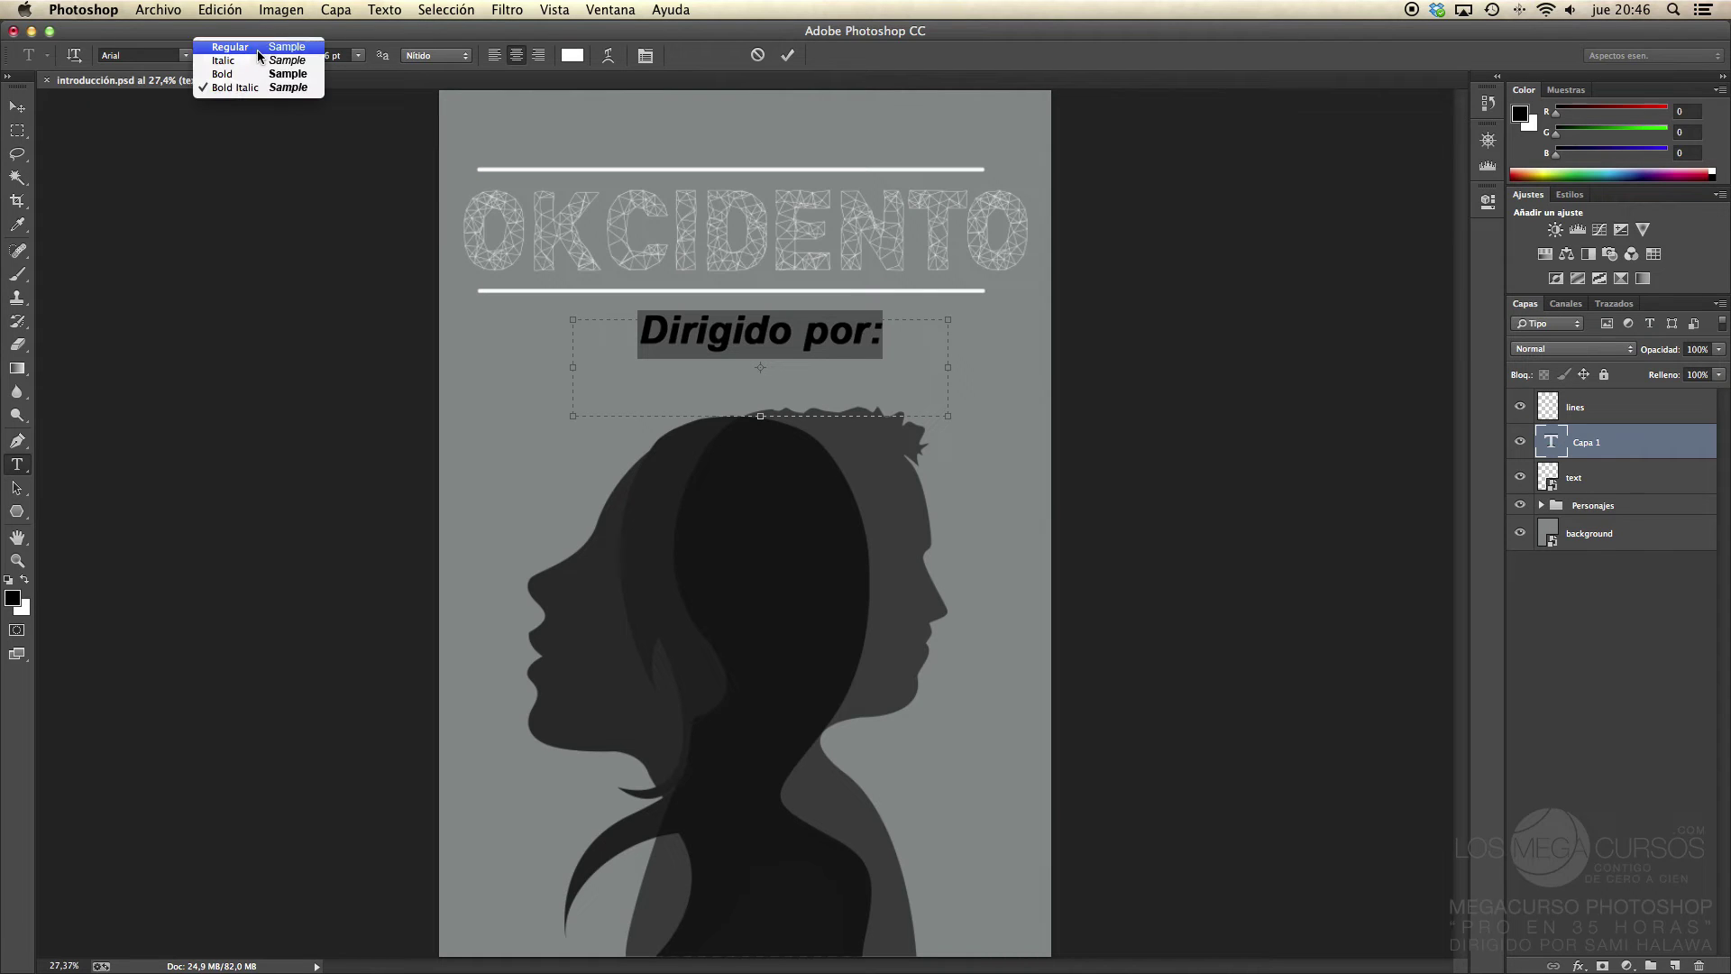
click(247, 52)
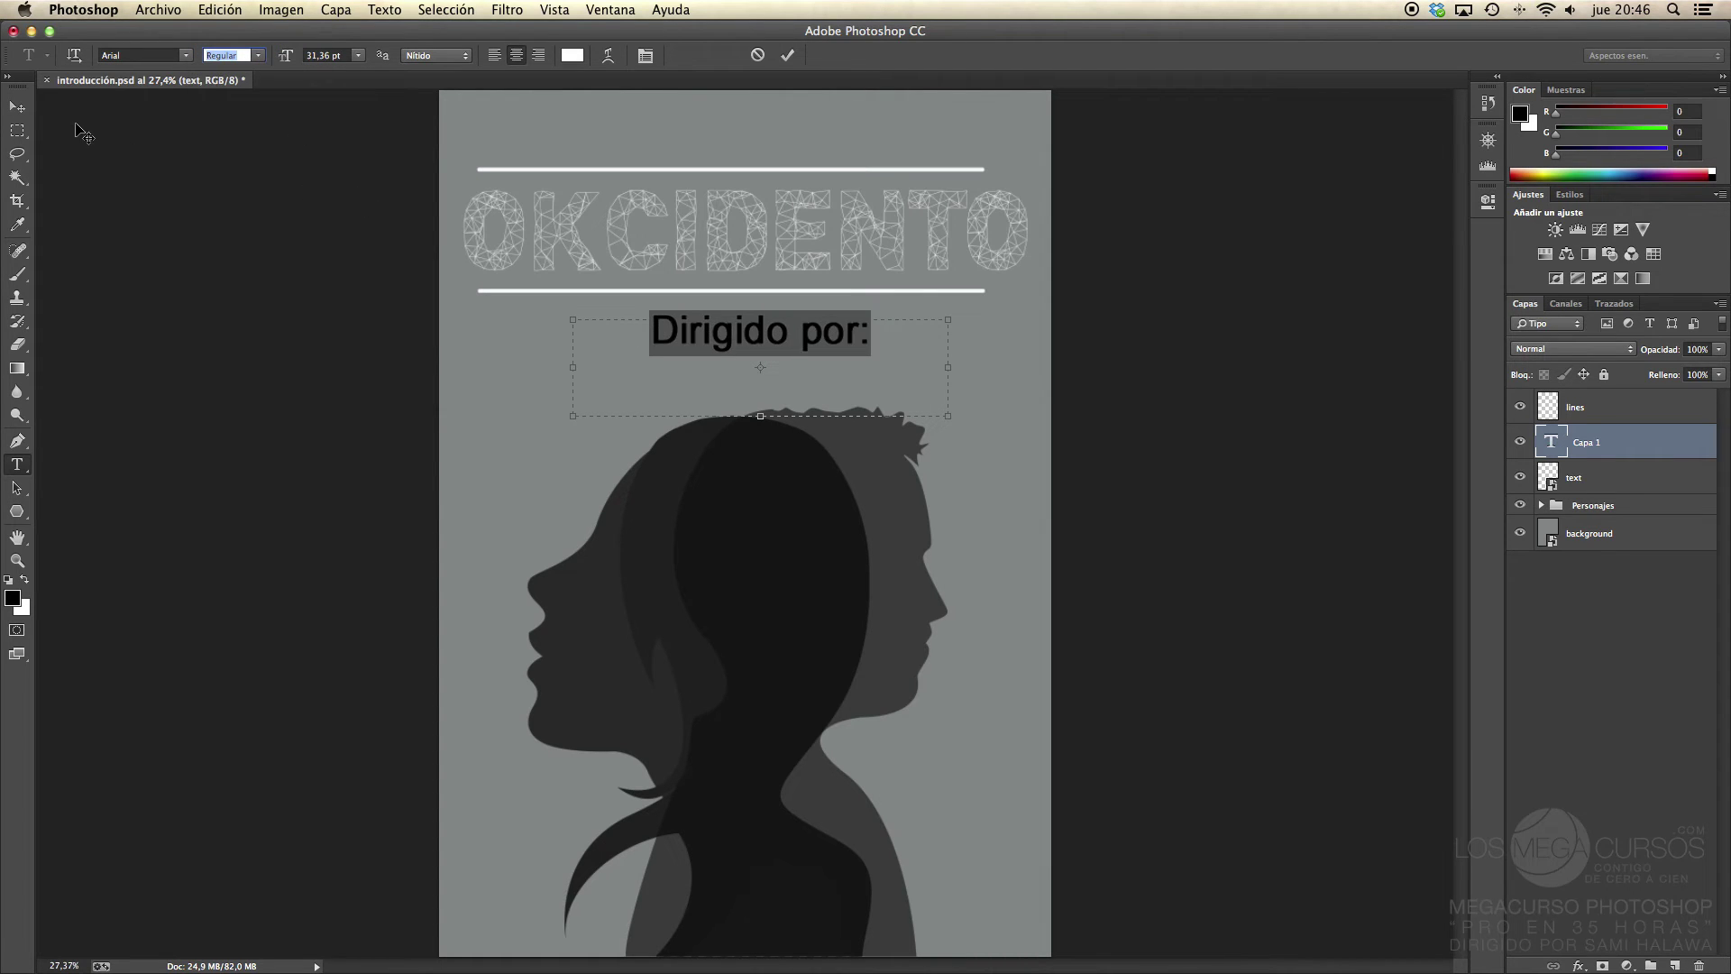
Step: Reselect the 'Dirigido por:' line, nudge its text box, and widen it to the right
click(830, 350)
drag(822, 337, 639, 348)
mouse_move(987, 494)
mouse_down()
mouse_move(1046, 572)
mouse_move(977, 483)
mouse_up()
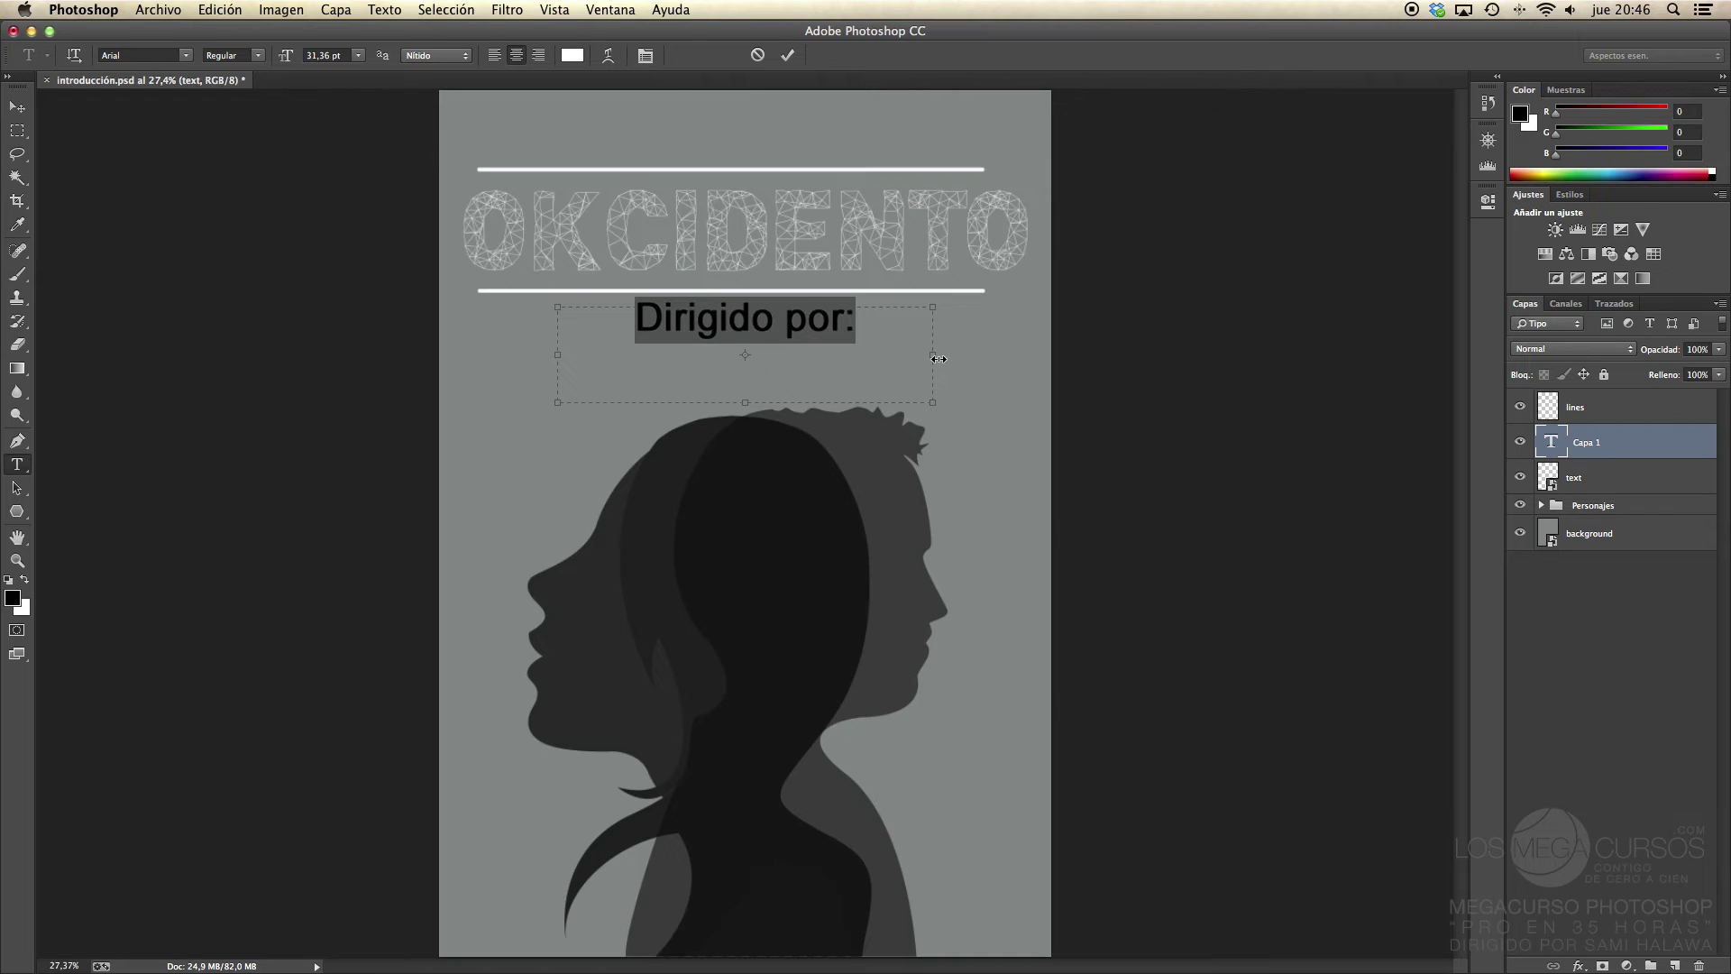
drag(939, 359, 1052, 355)
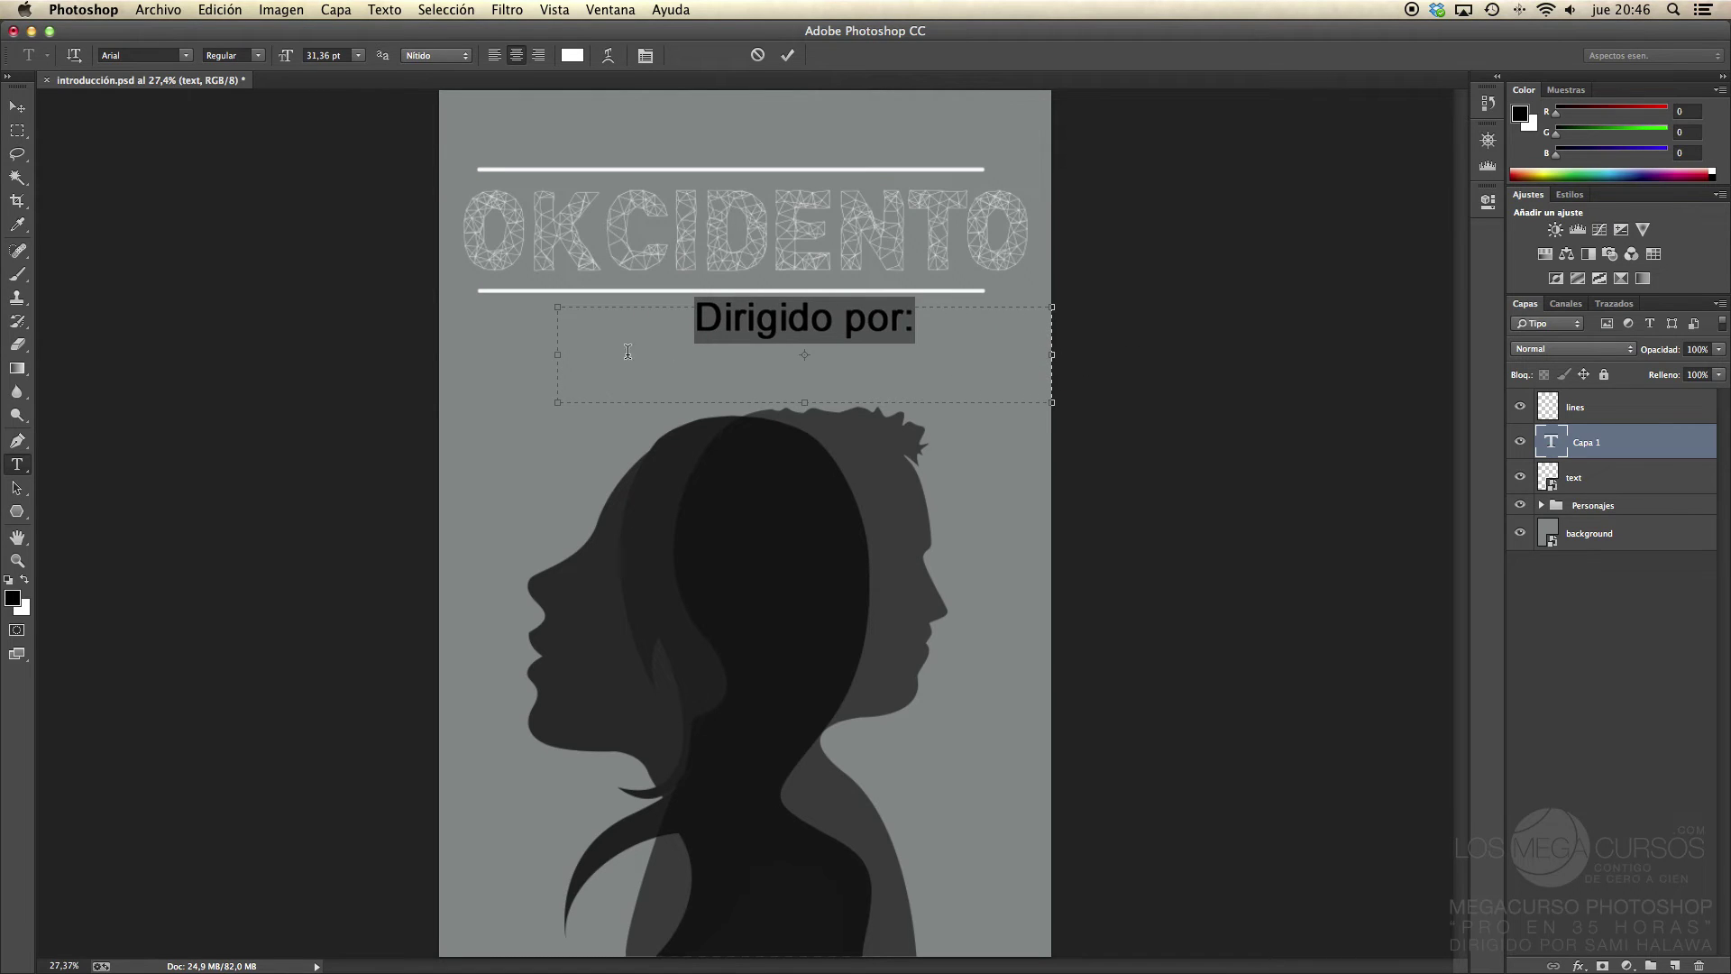
Step: Widen the text box leftward across the page and centre-align the 'Dirigido por:' line
drag(552, 357, 438, 357)
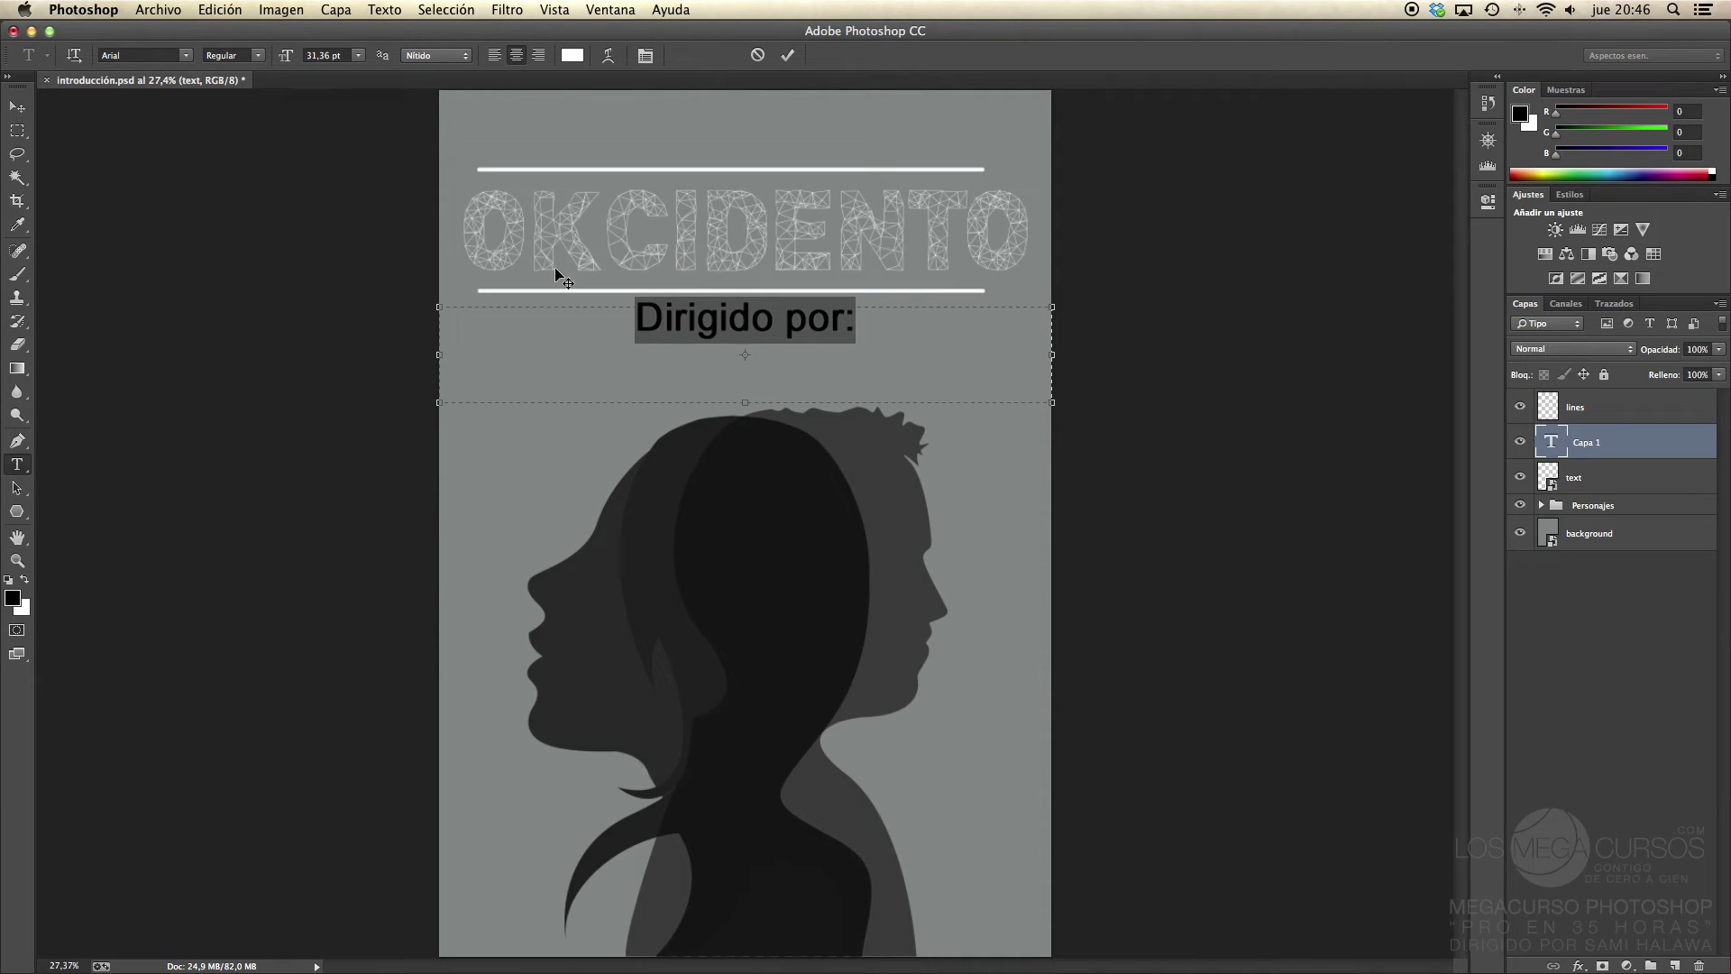
click(538, 56)
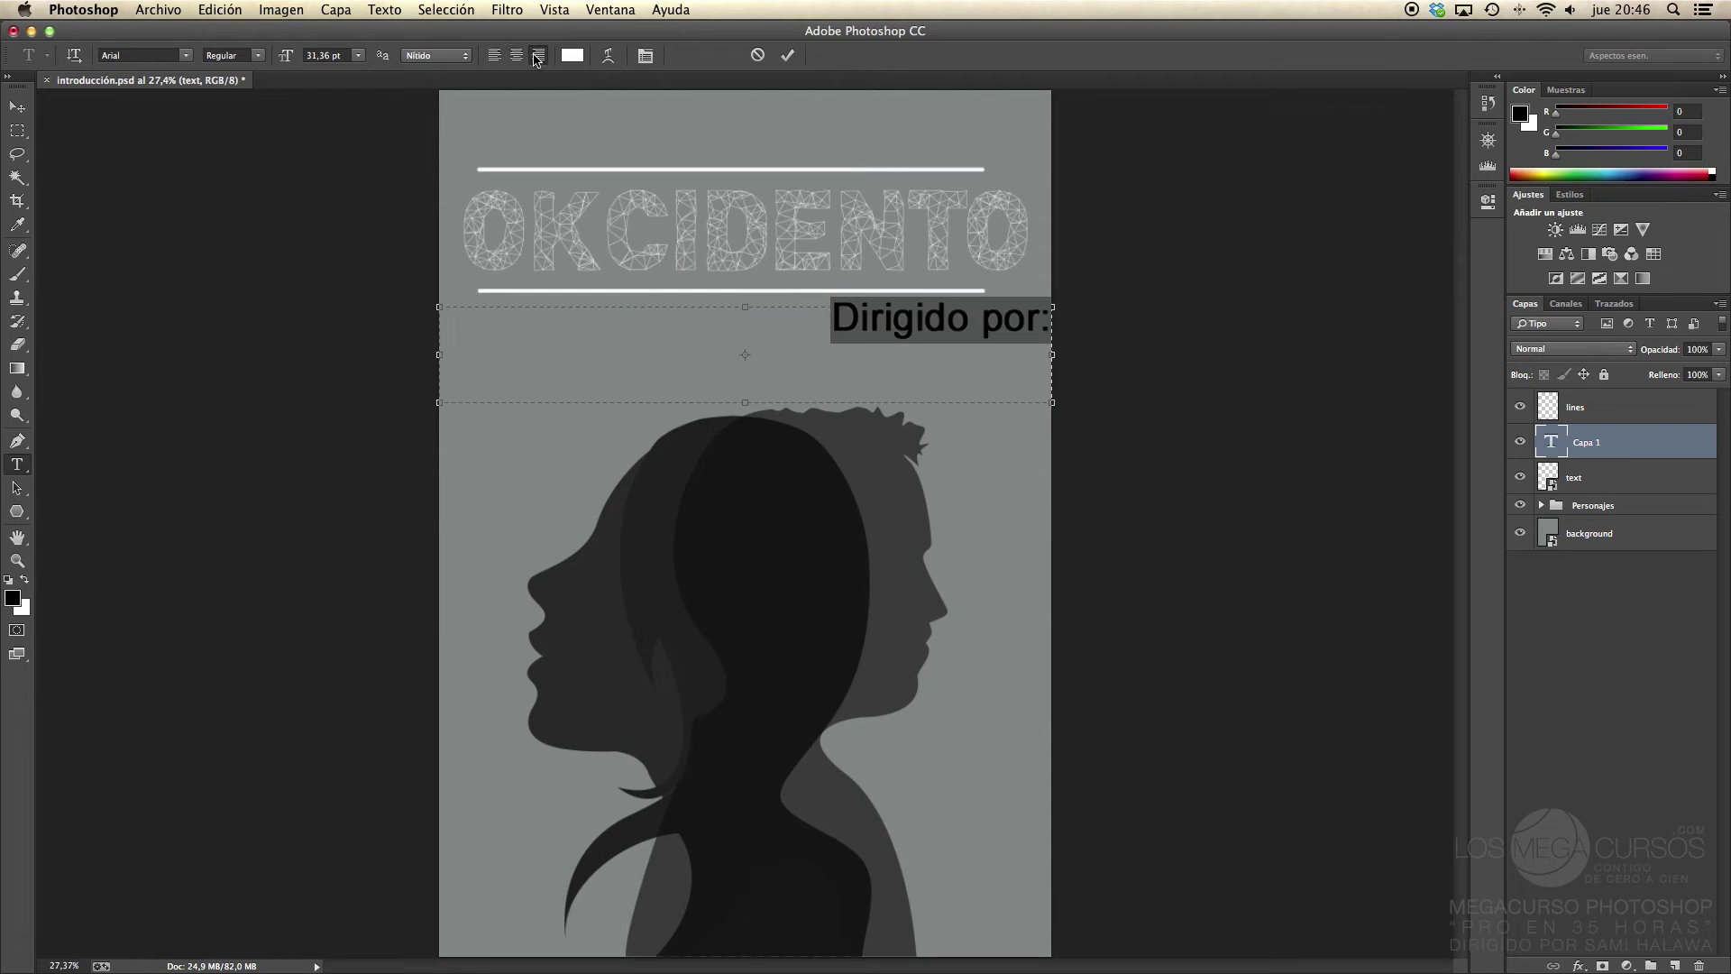
click(492, 57)
click(517, 56)
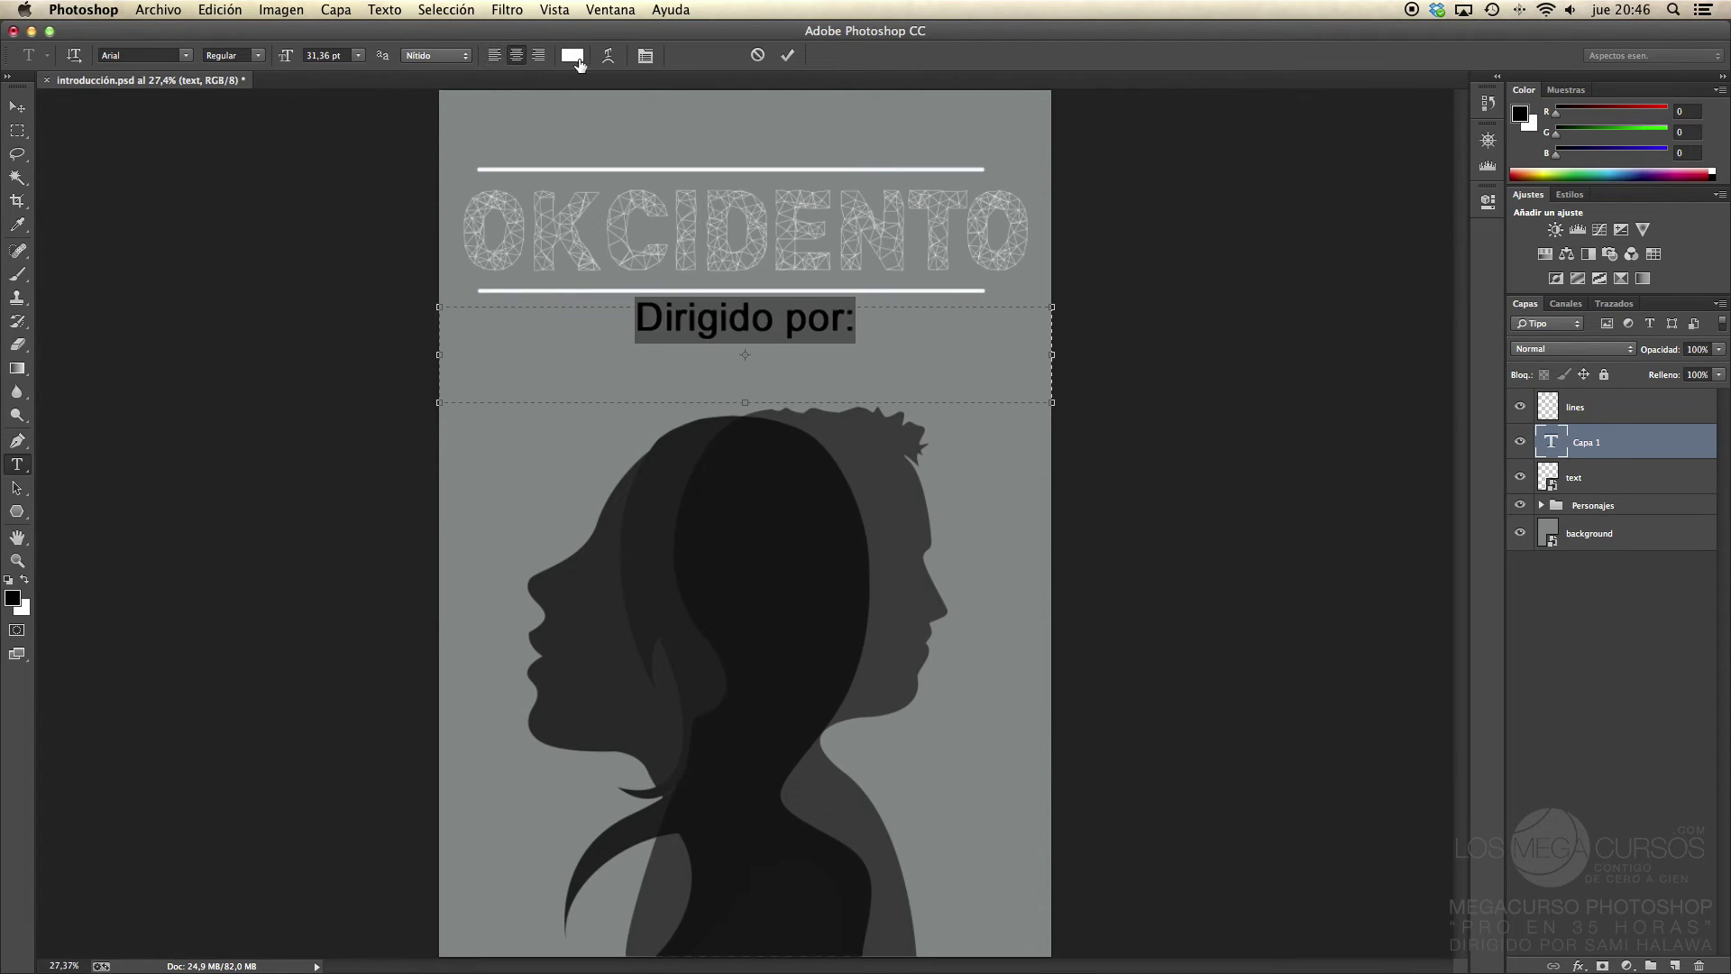
Step: Set the text colour to a near-white sampled from the poster and commit the text
click(575, 56)
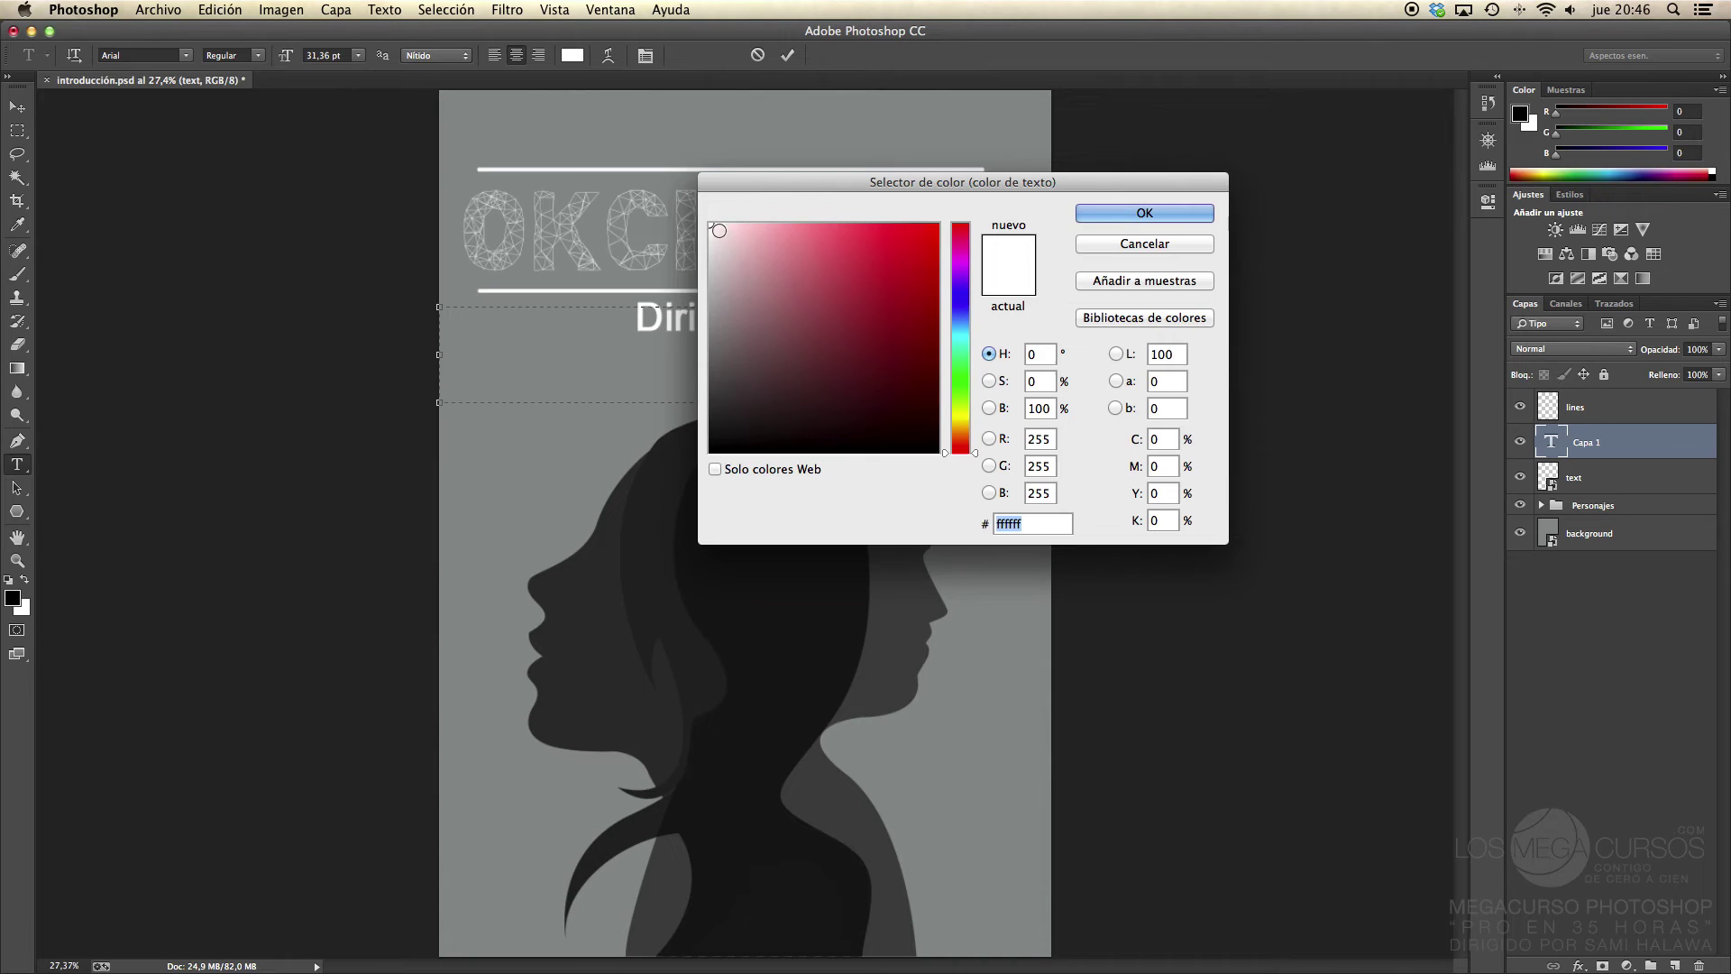
click(850, 292)
click(669, 226)
click(1138, 213)
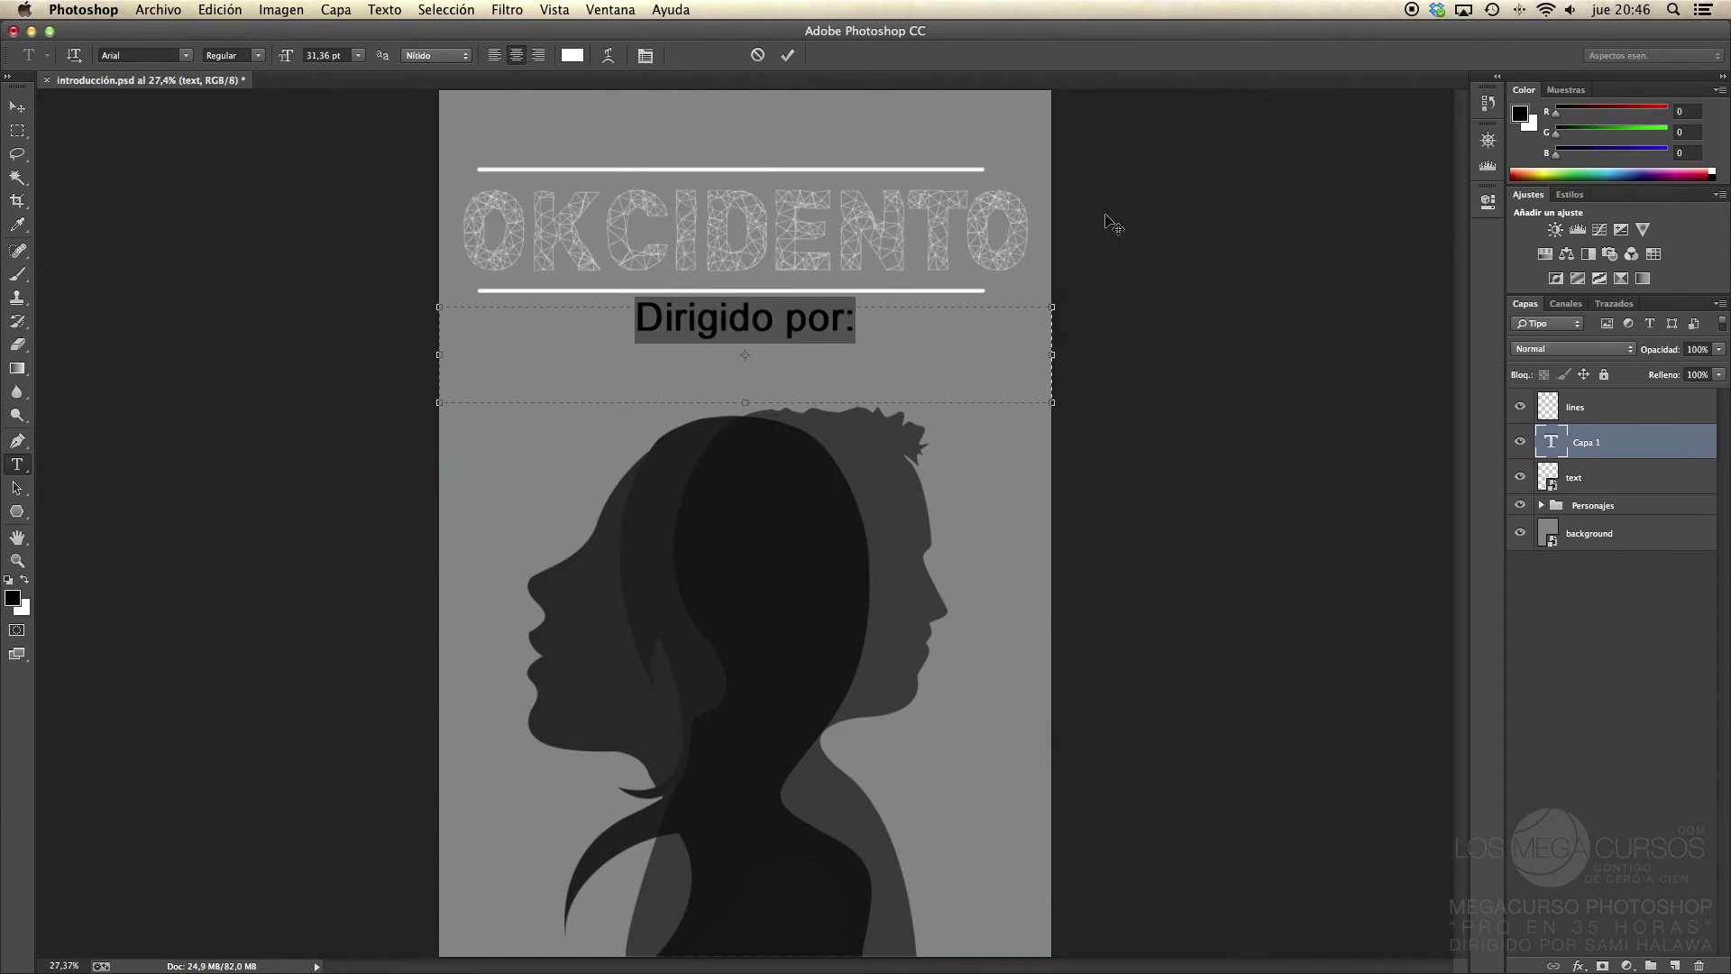
click(21, 109)
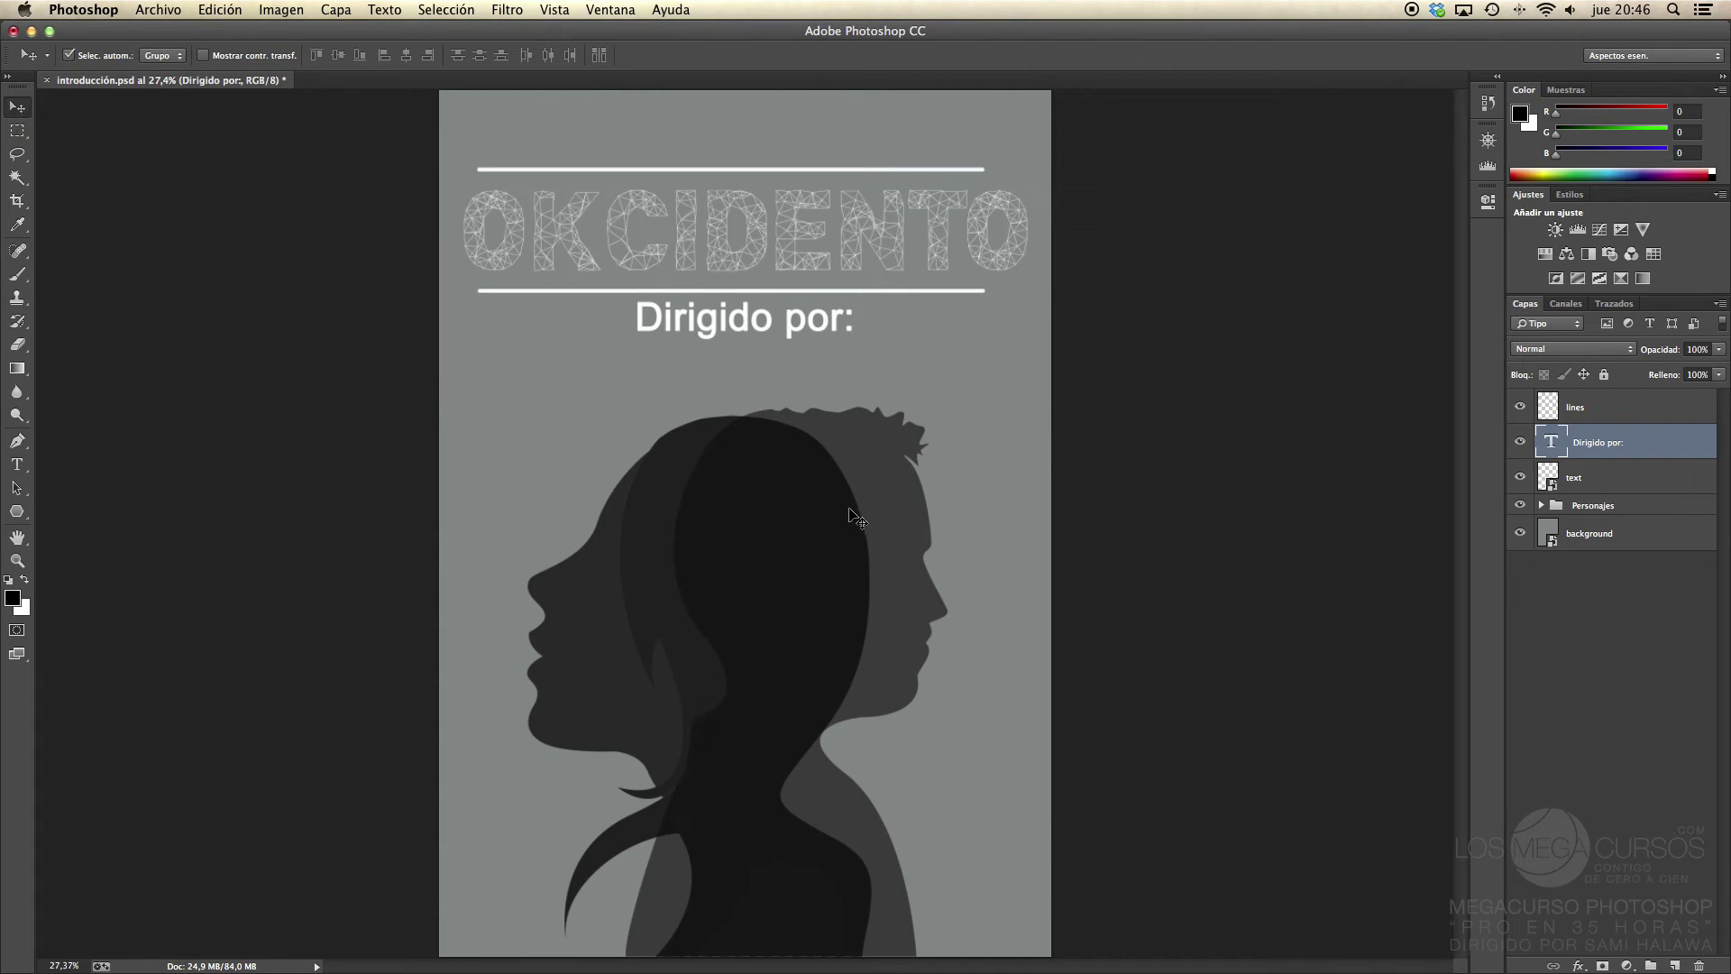
Step: Rasterize the background layer
click(1598, 538)
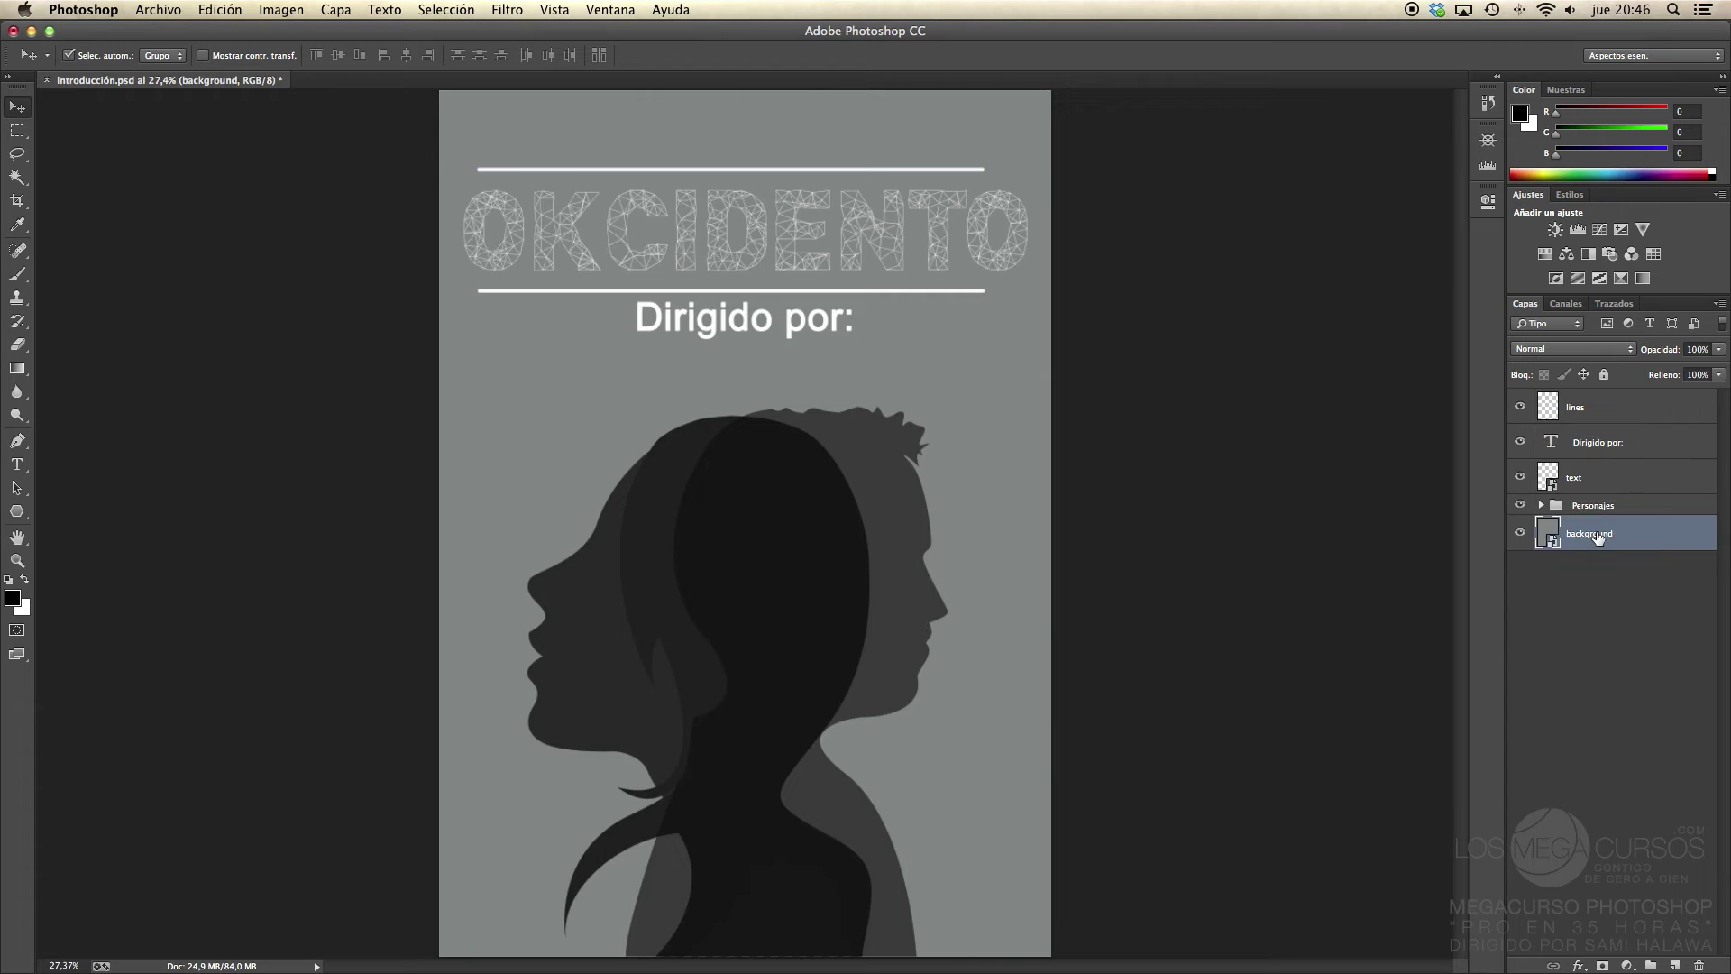
right_click(1598, 538)
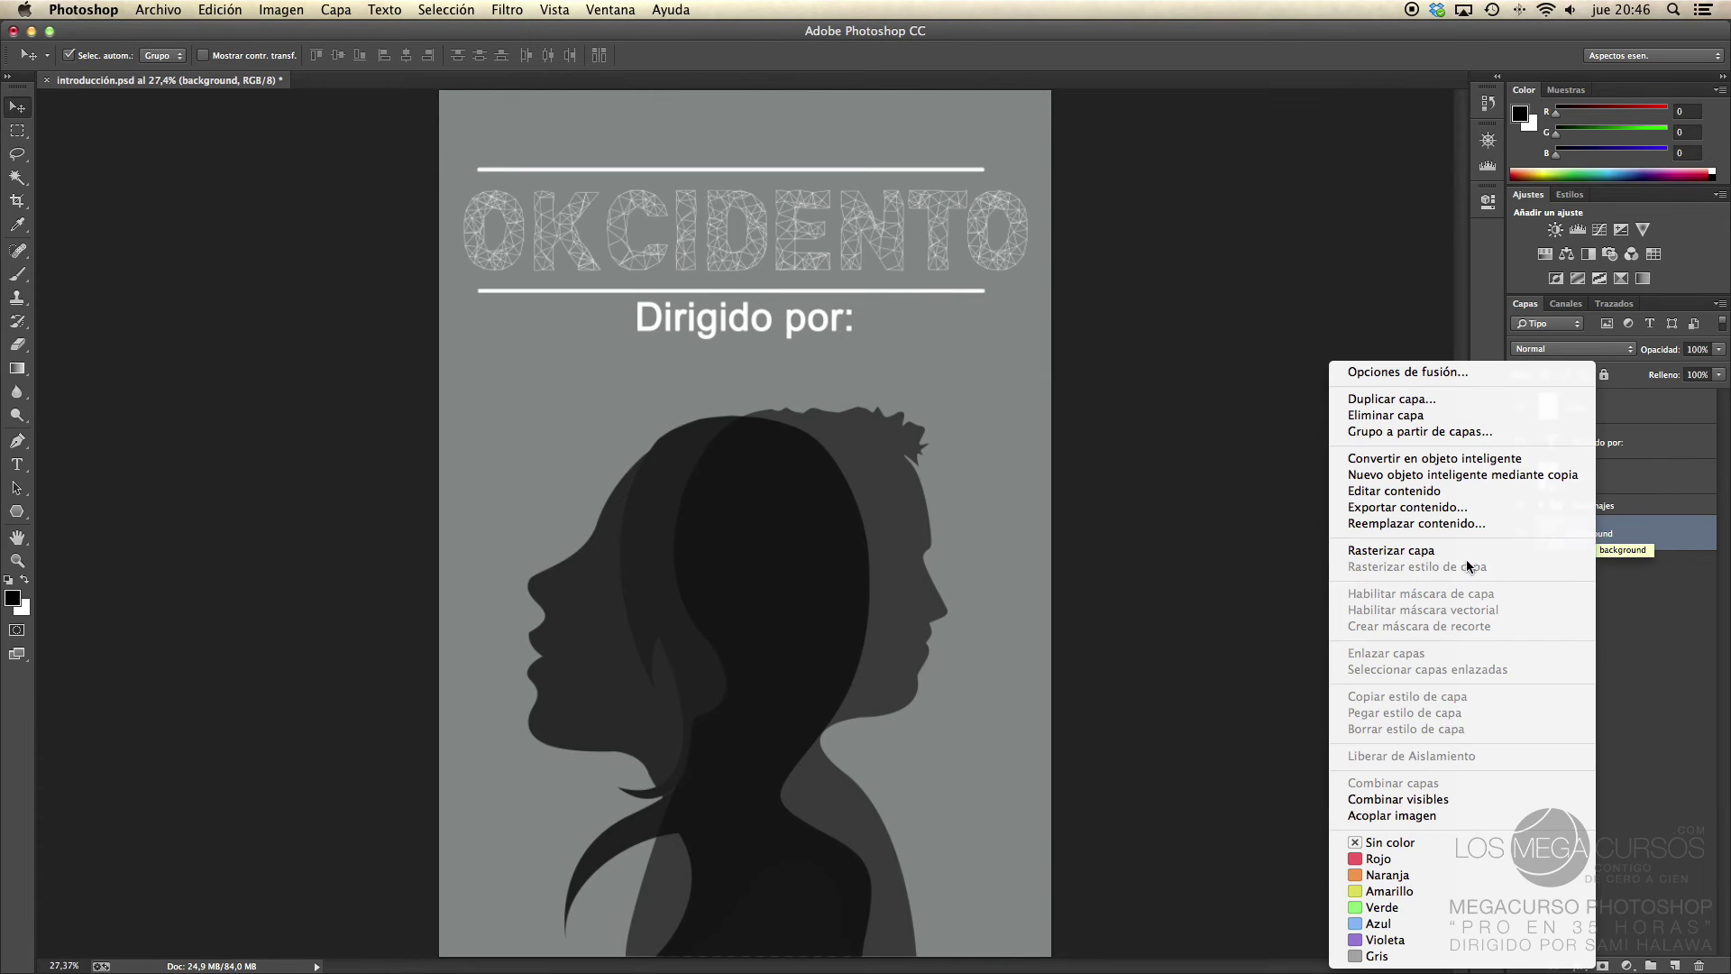
click(1435, 553)
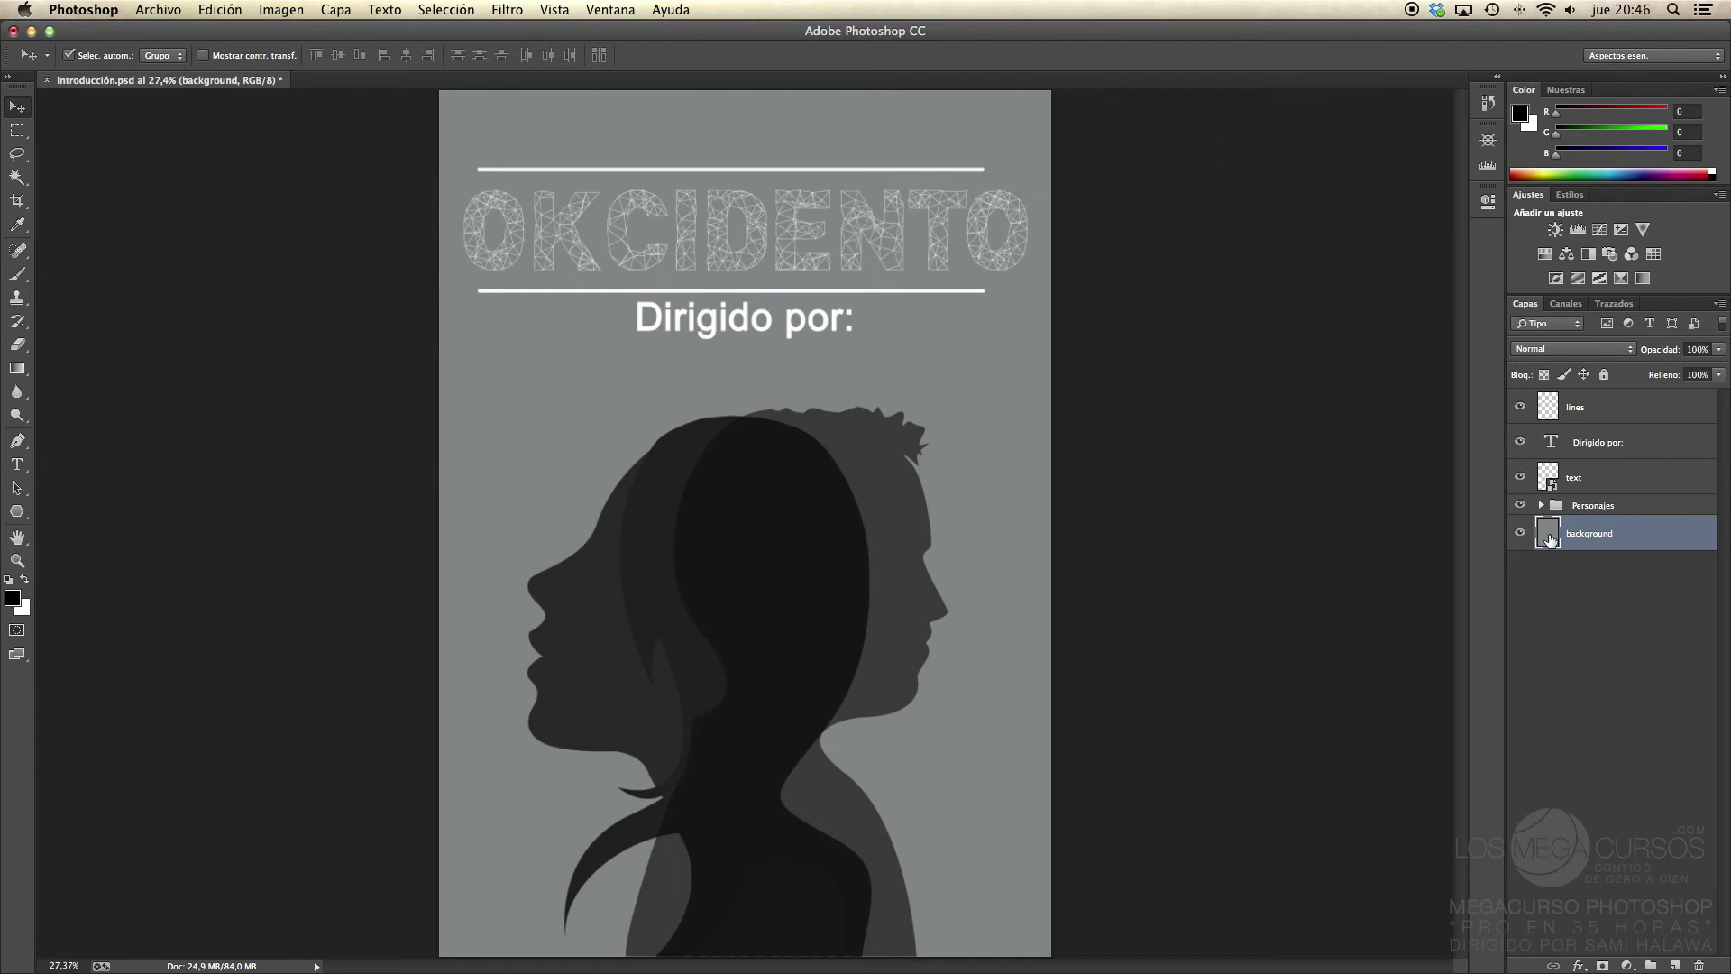
Step: Fill the background layer with the red colour ed1e24
key(shift+F5)
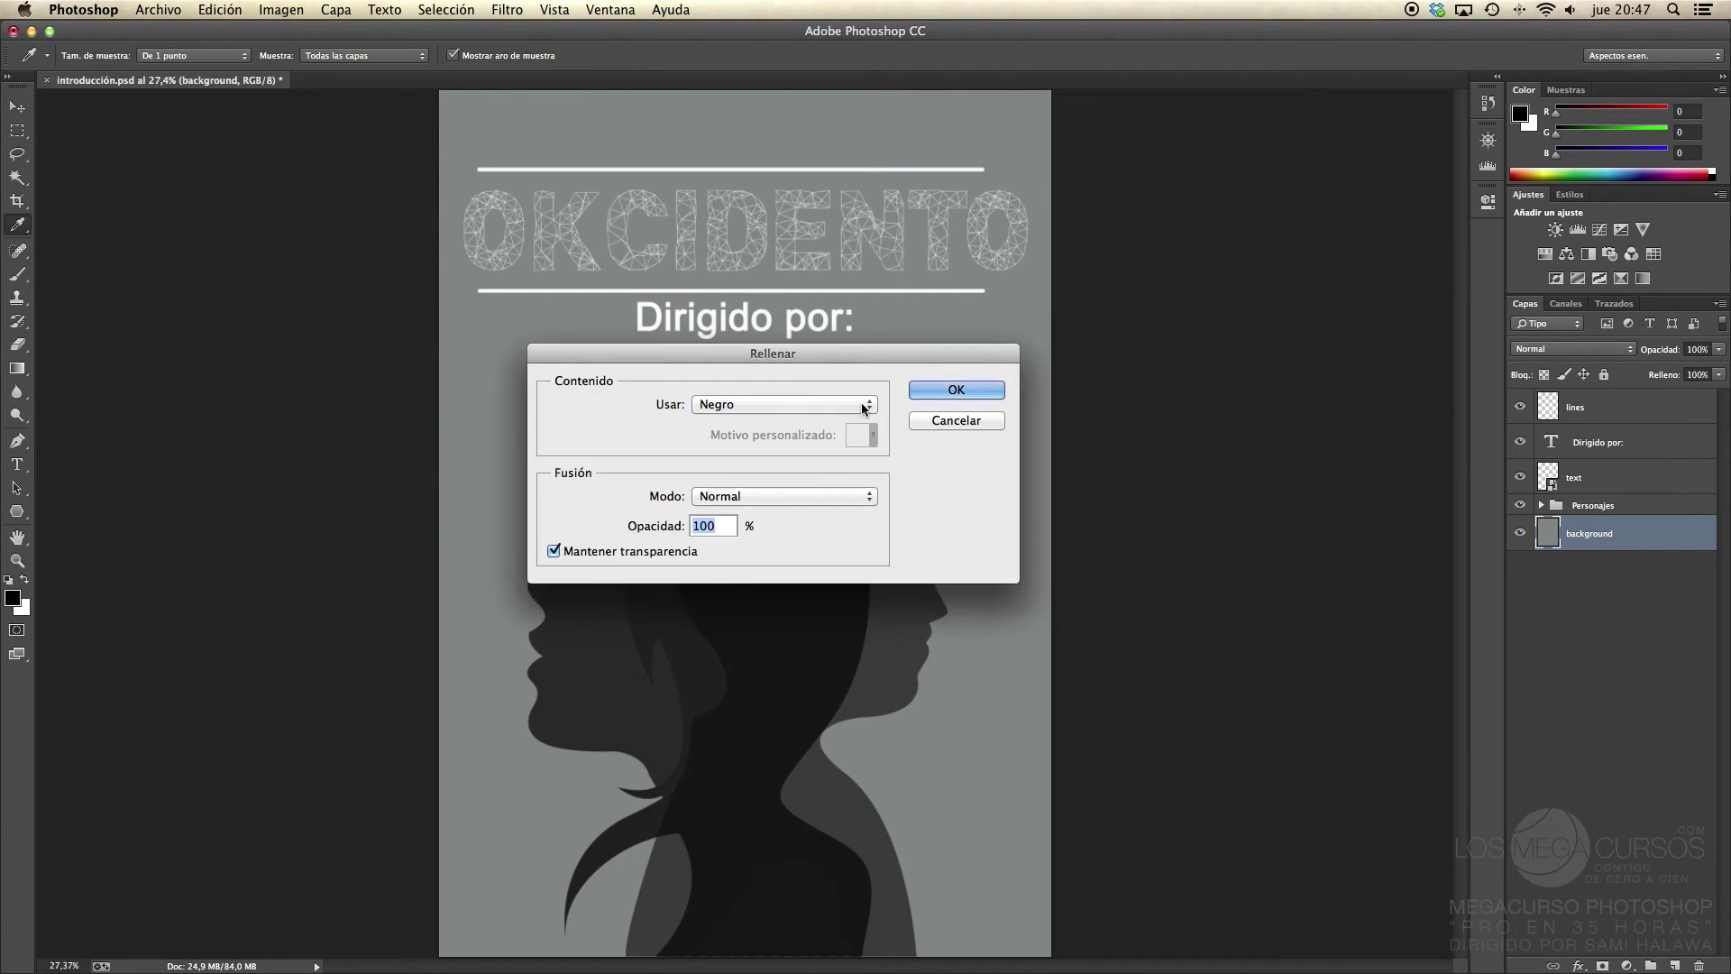
click(768, 404)
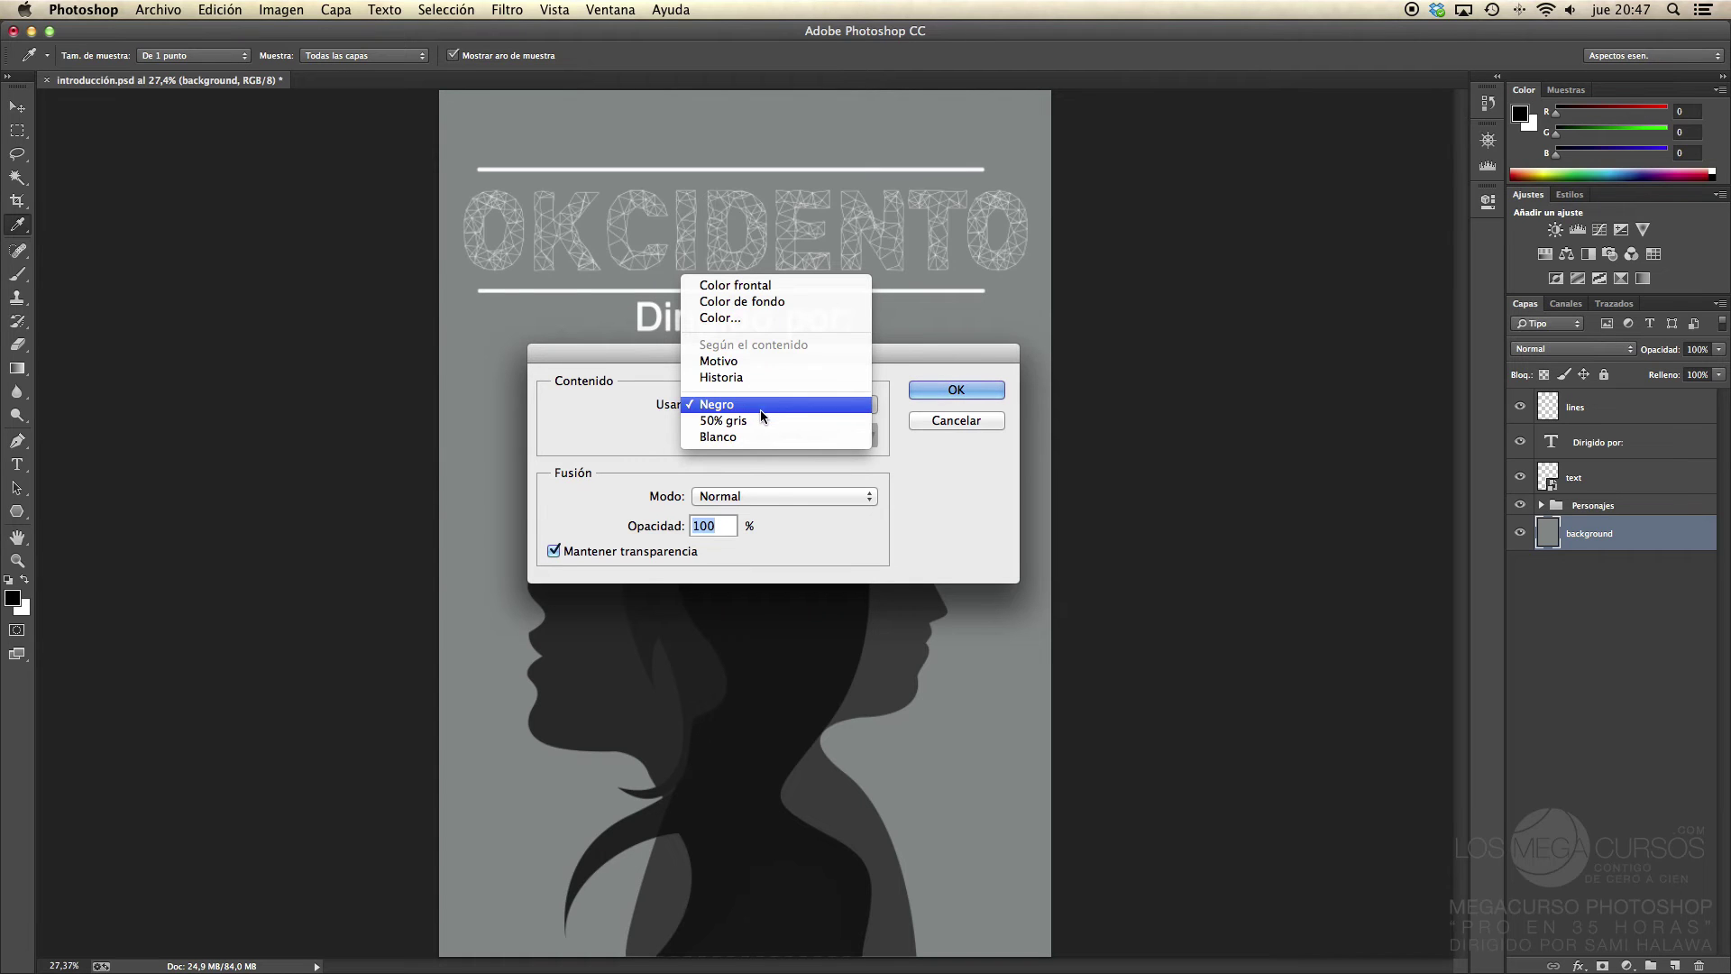
click(731, 317)
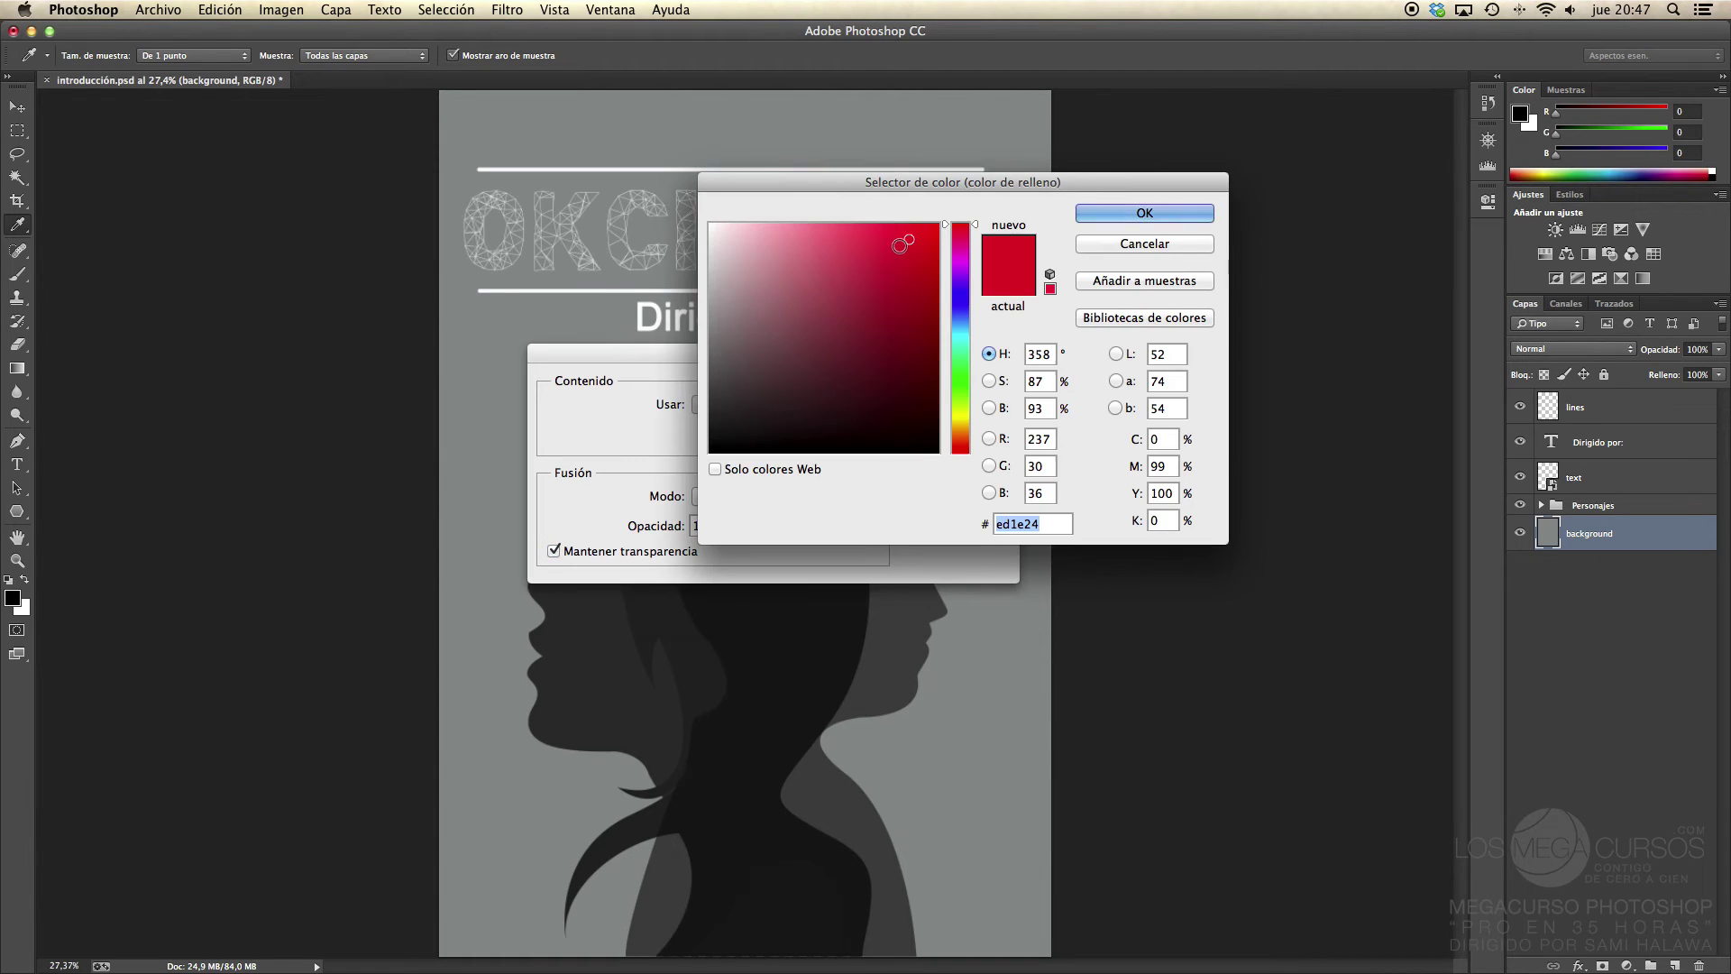
drag(912, 240, 970, 207)
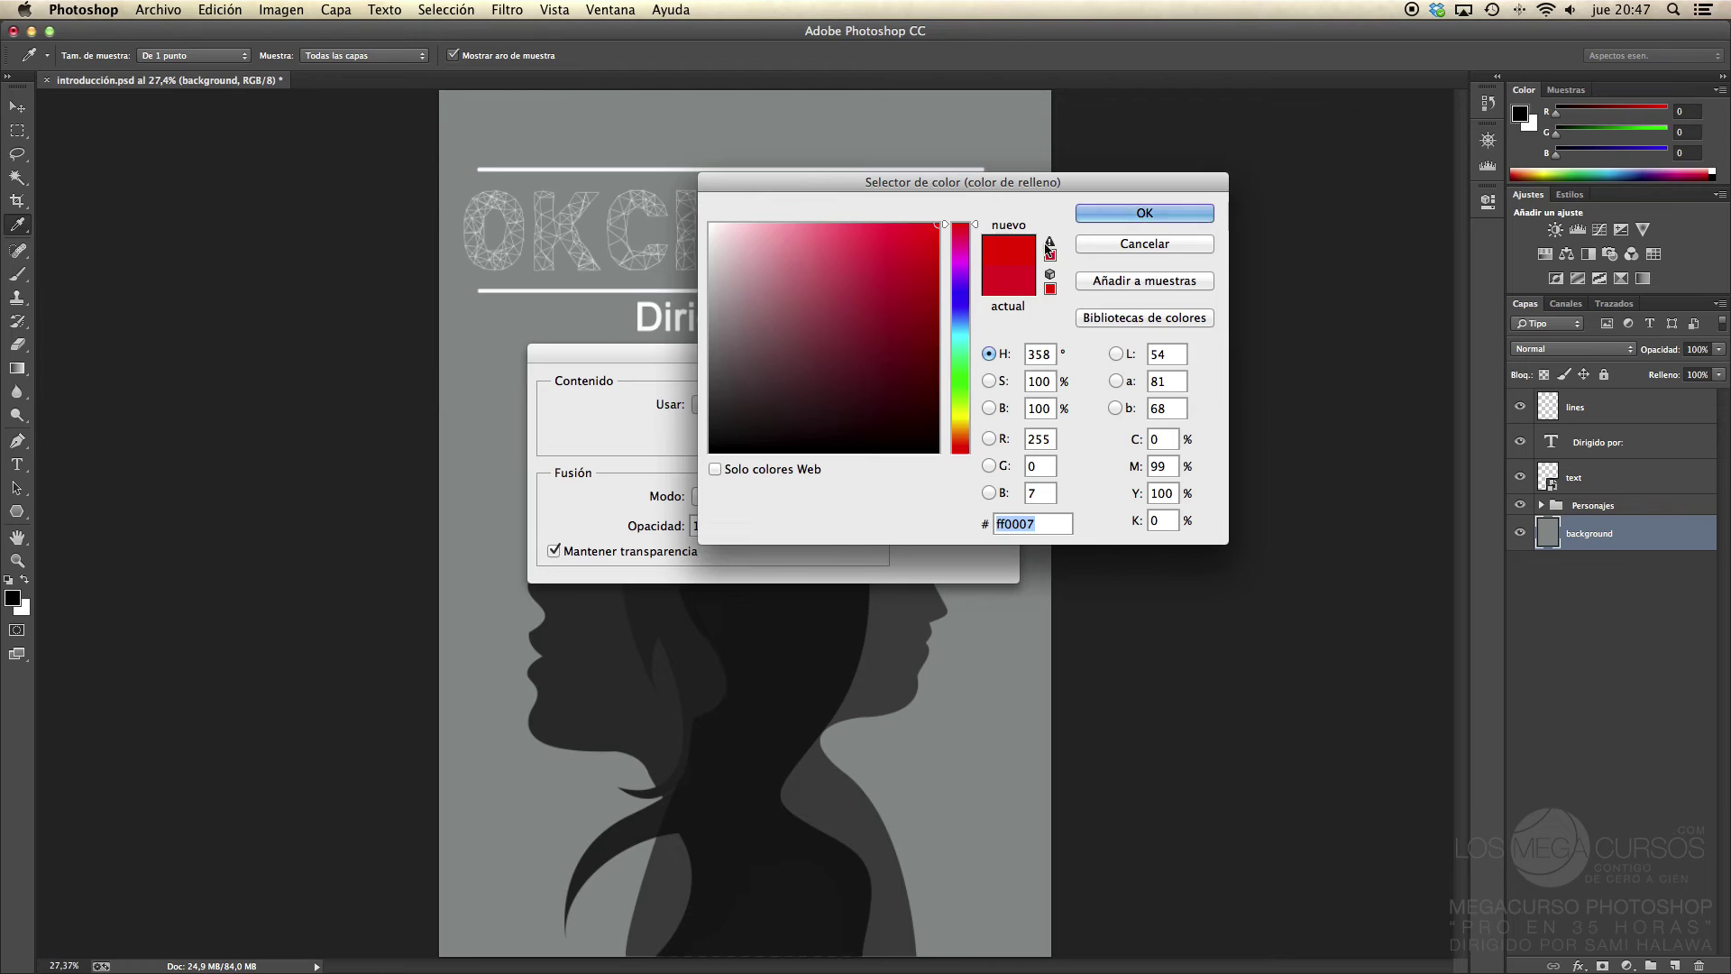
click(1049, 250)
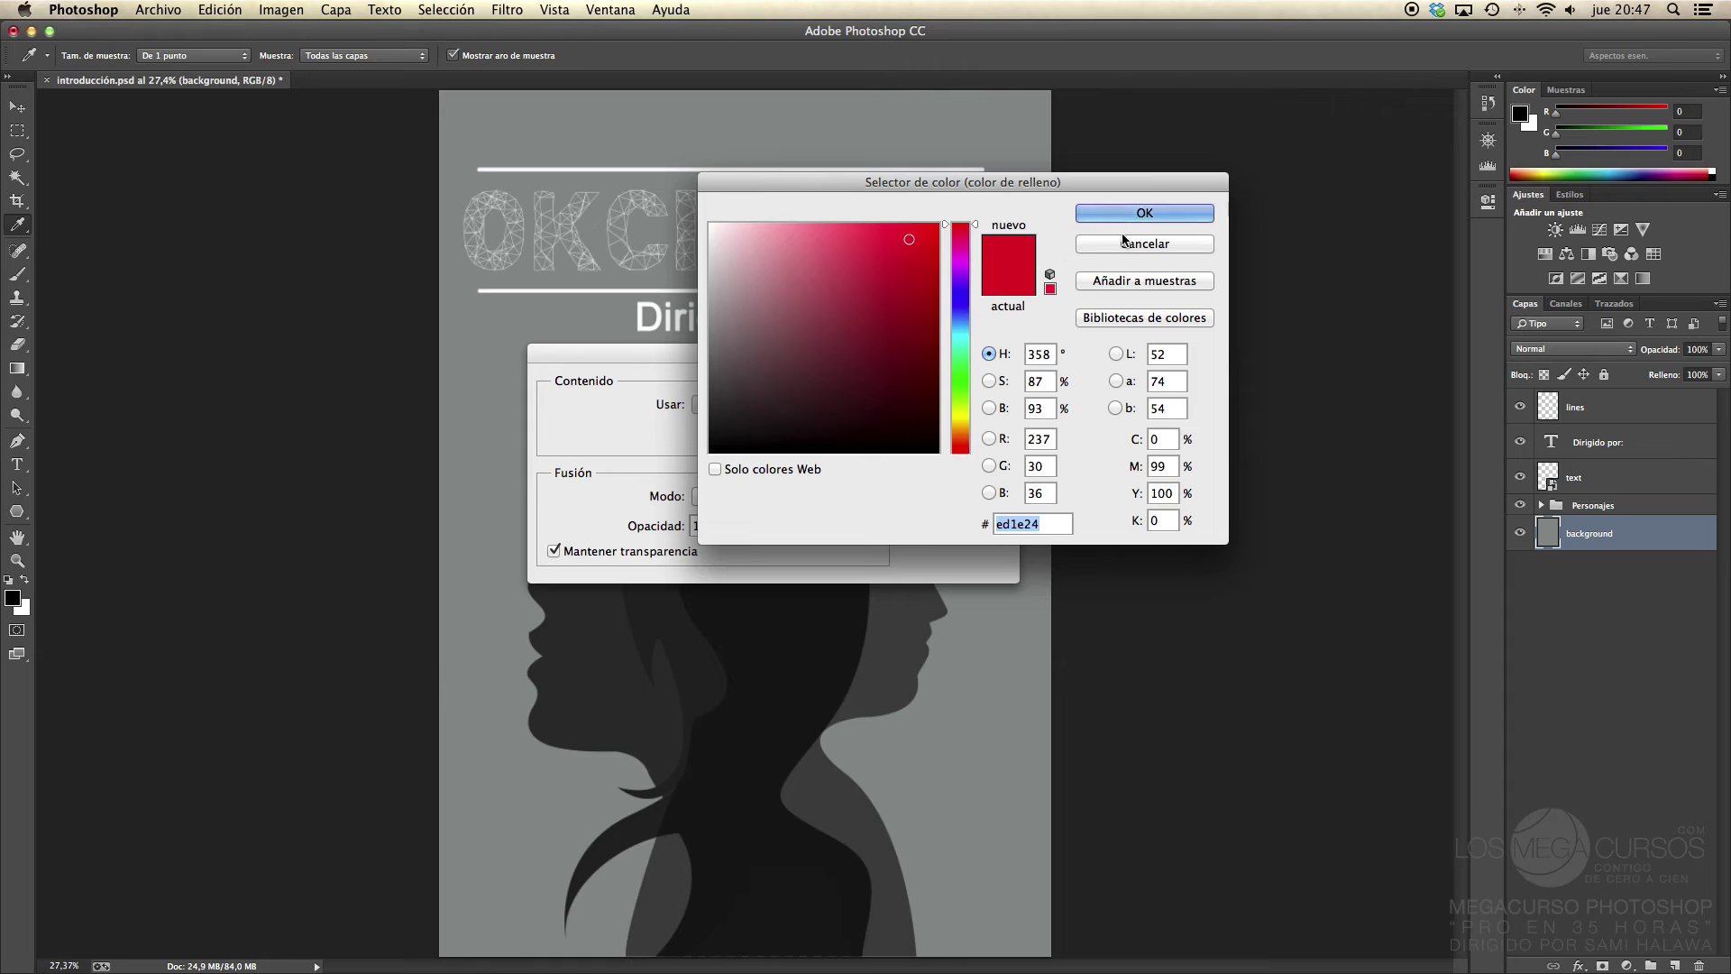
click(1178, 210)
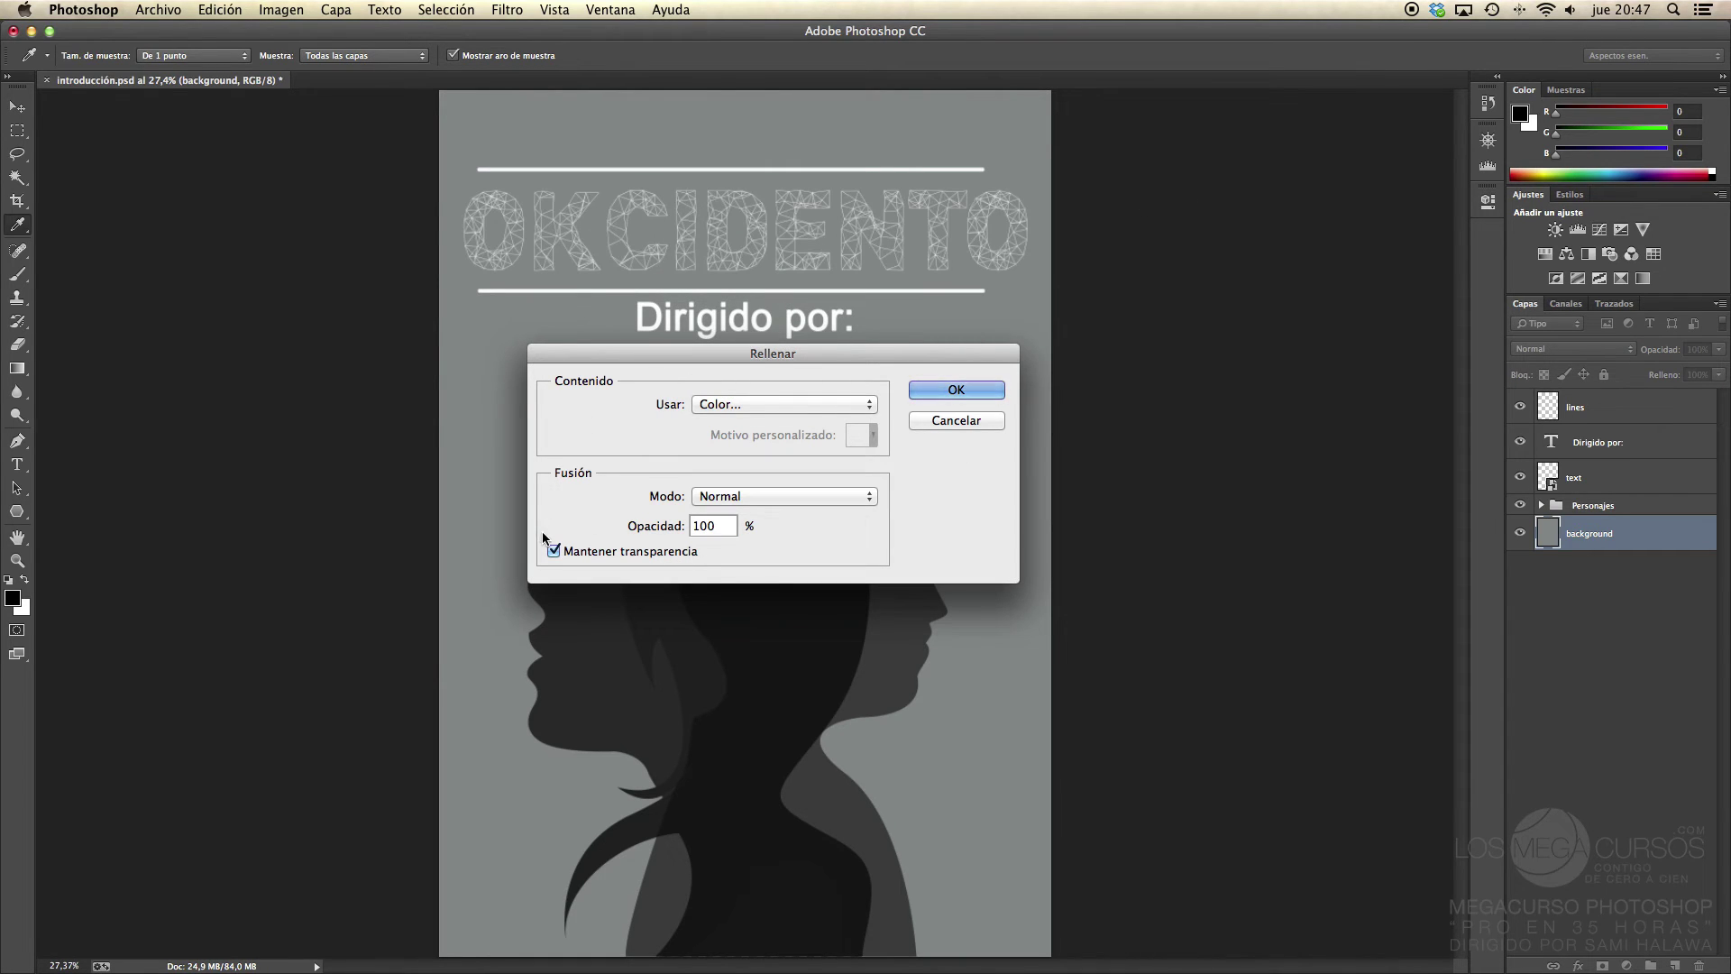
click(943, 391)
key(v)
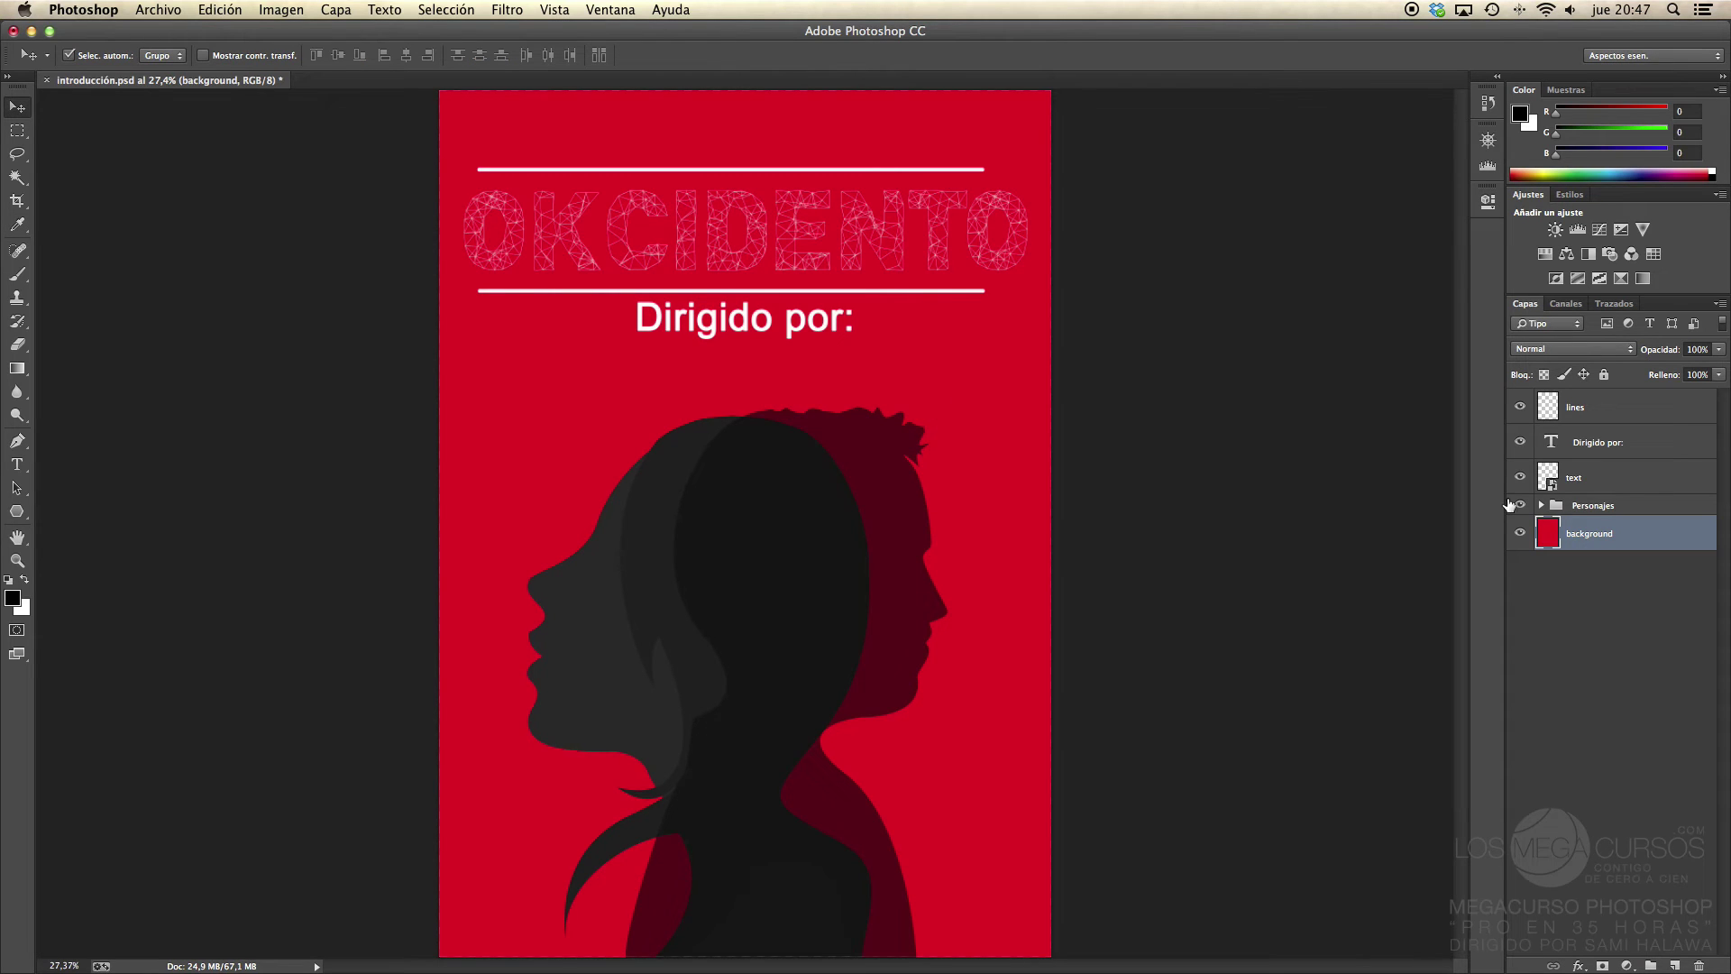
Step: Lower the Personajes group's opacity to about 71%
click(1598, 510)
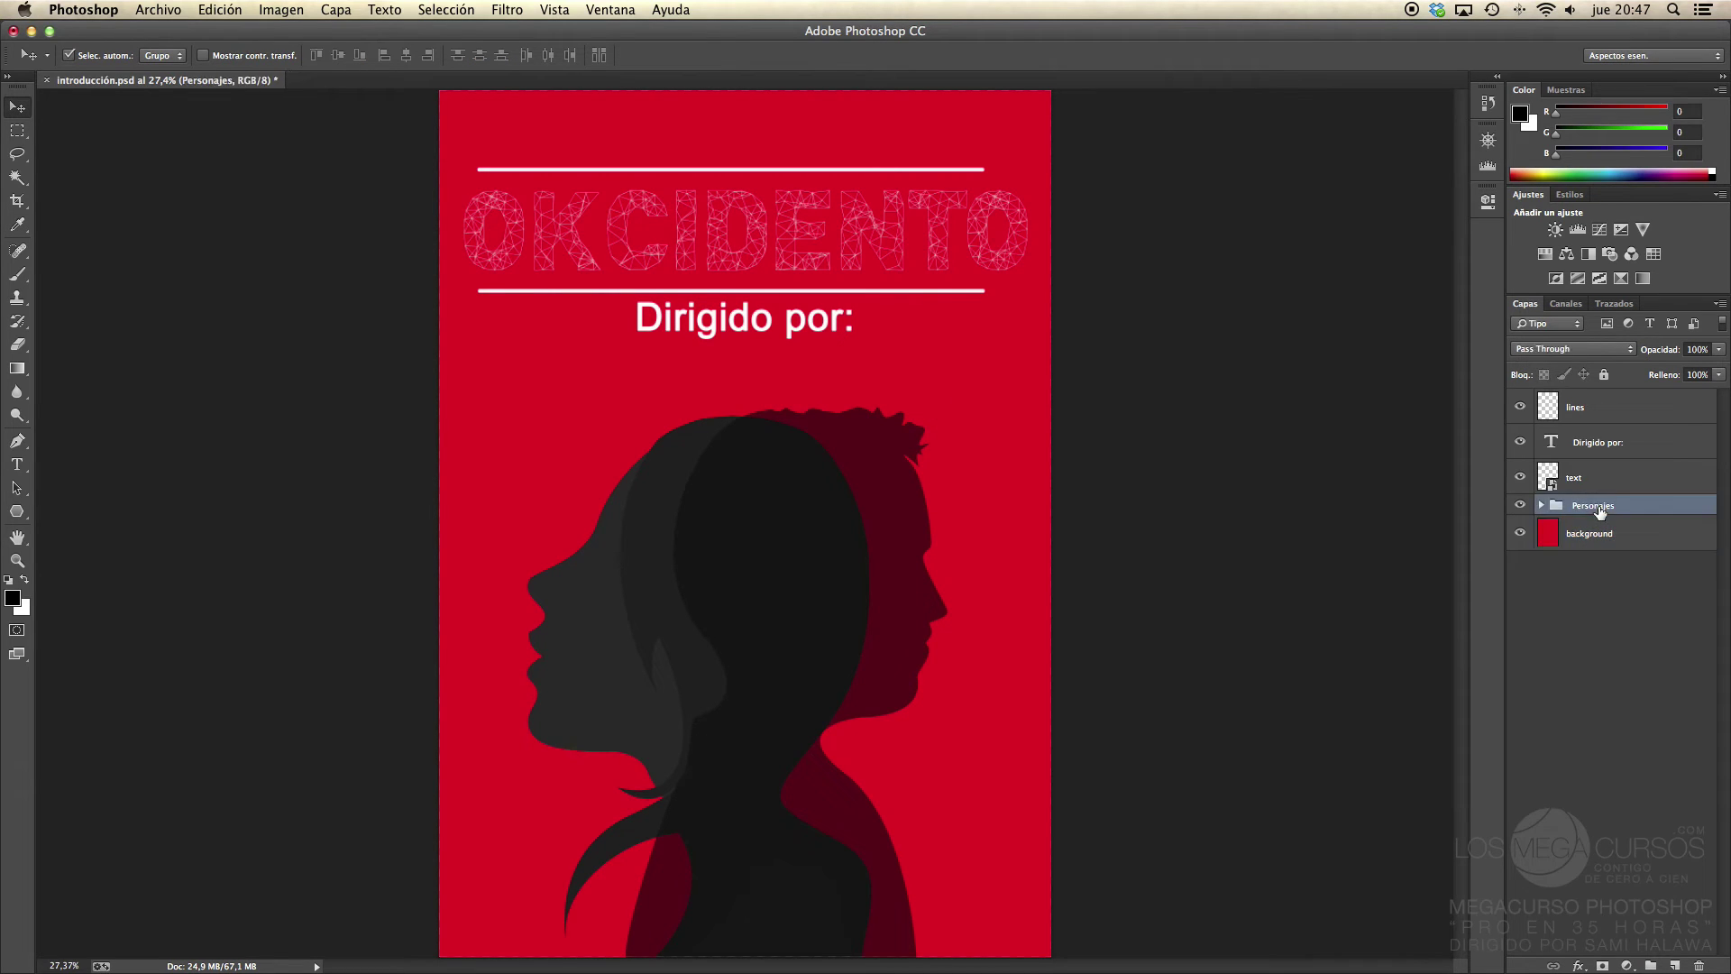
mouse_move(1668, 357)
mouse_down()
mouse_move(1650, 353)
mouse_move(1664, 358)
mouse_up()
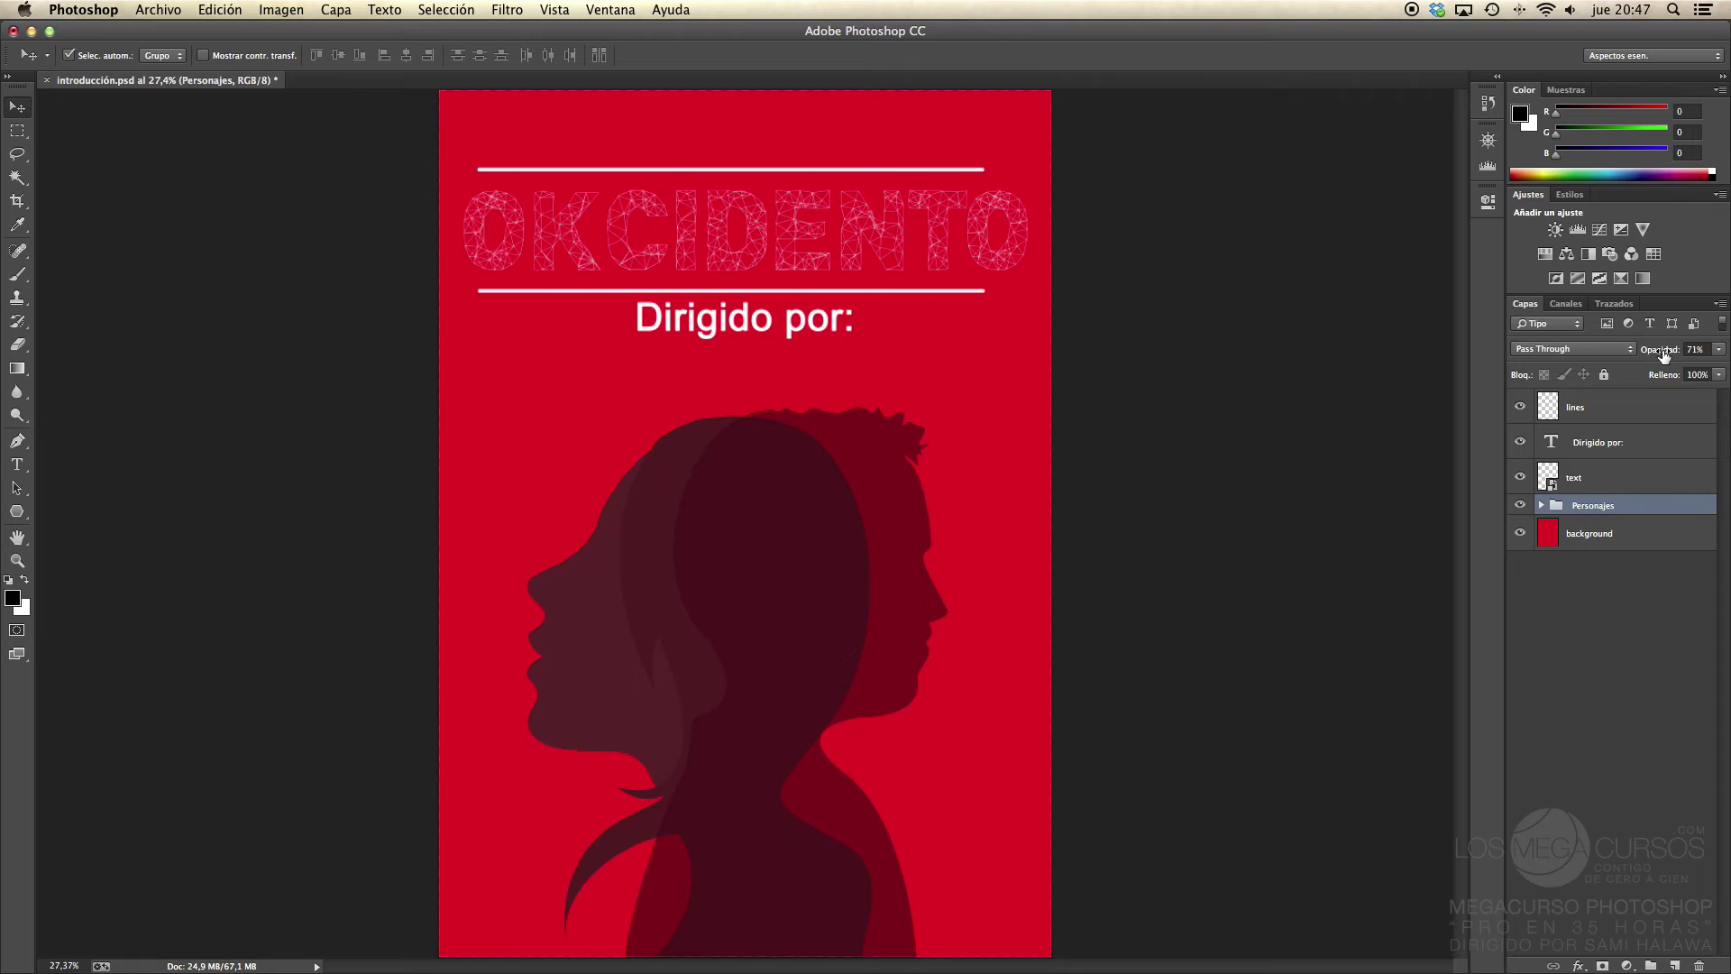
Step: Rasterize the OKCIDENTO title layer and test a white fill, then undo it
click(1620, 478)
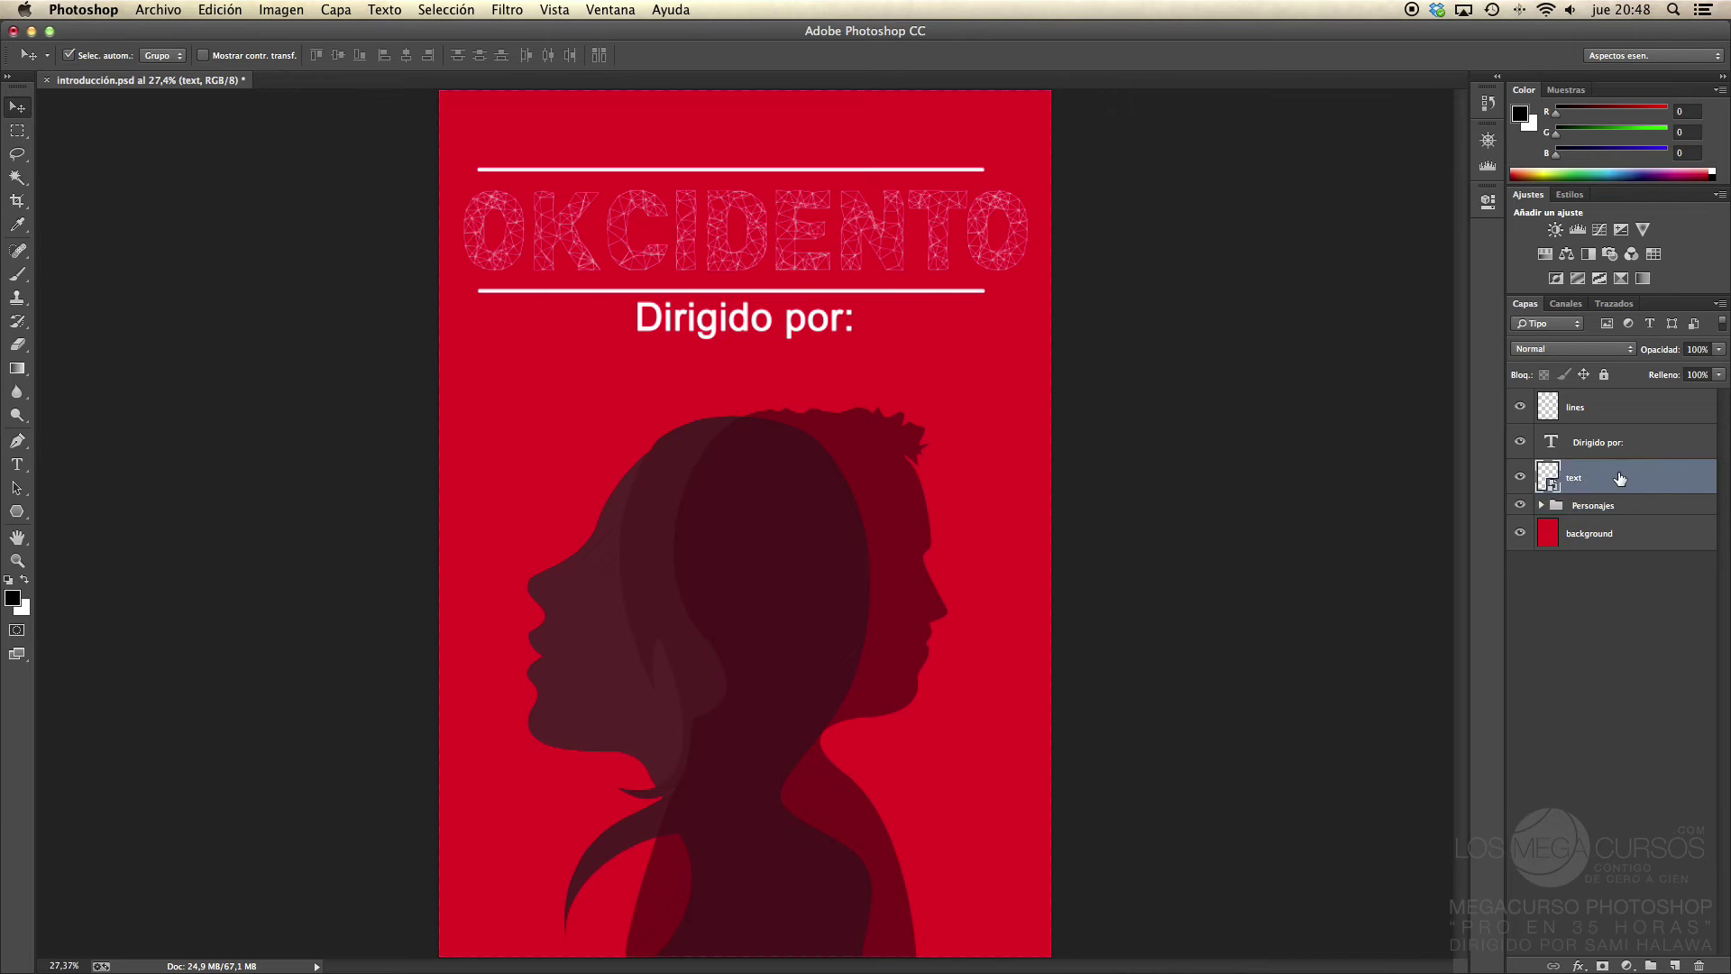
right_click(1620, 479)
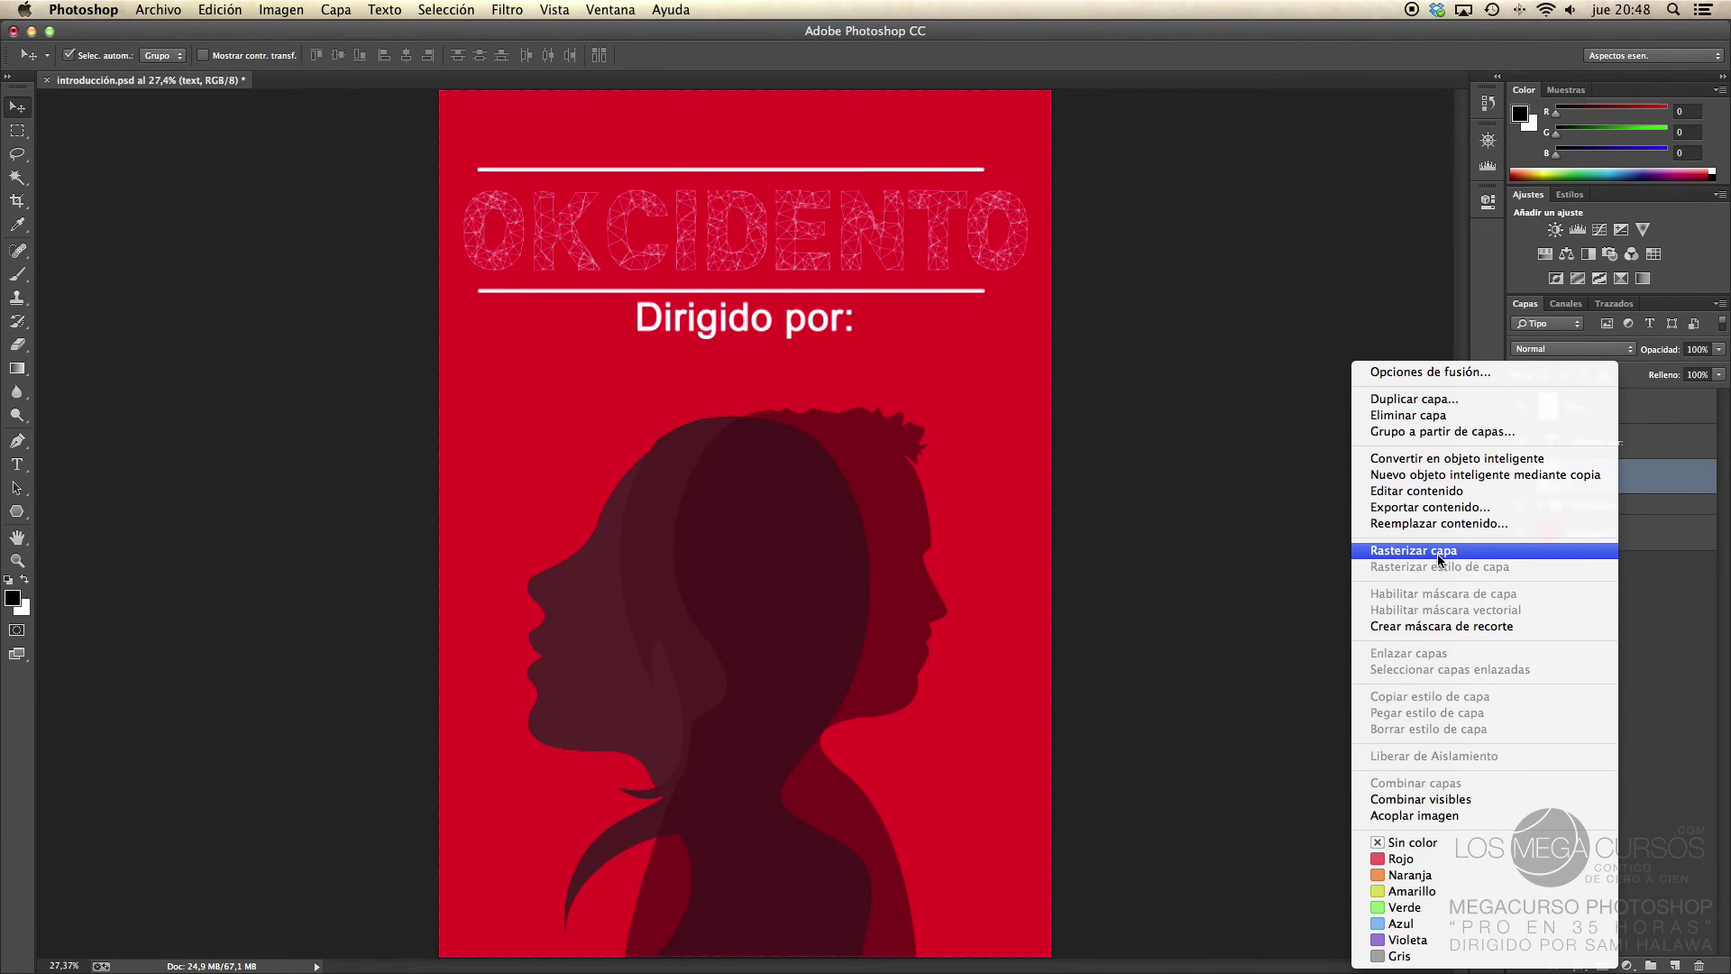
click(1440, 552)
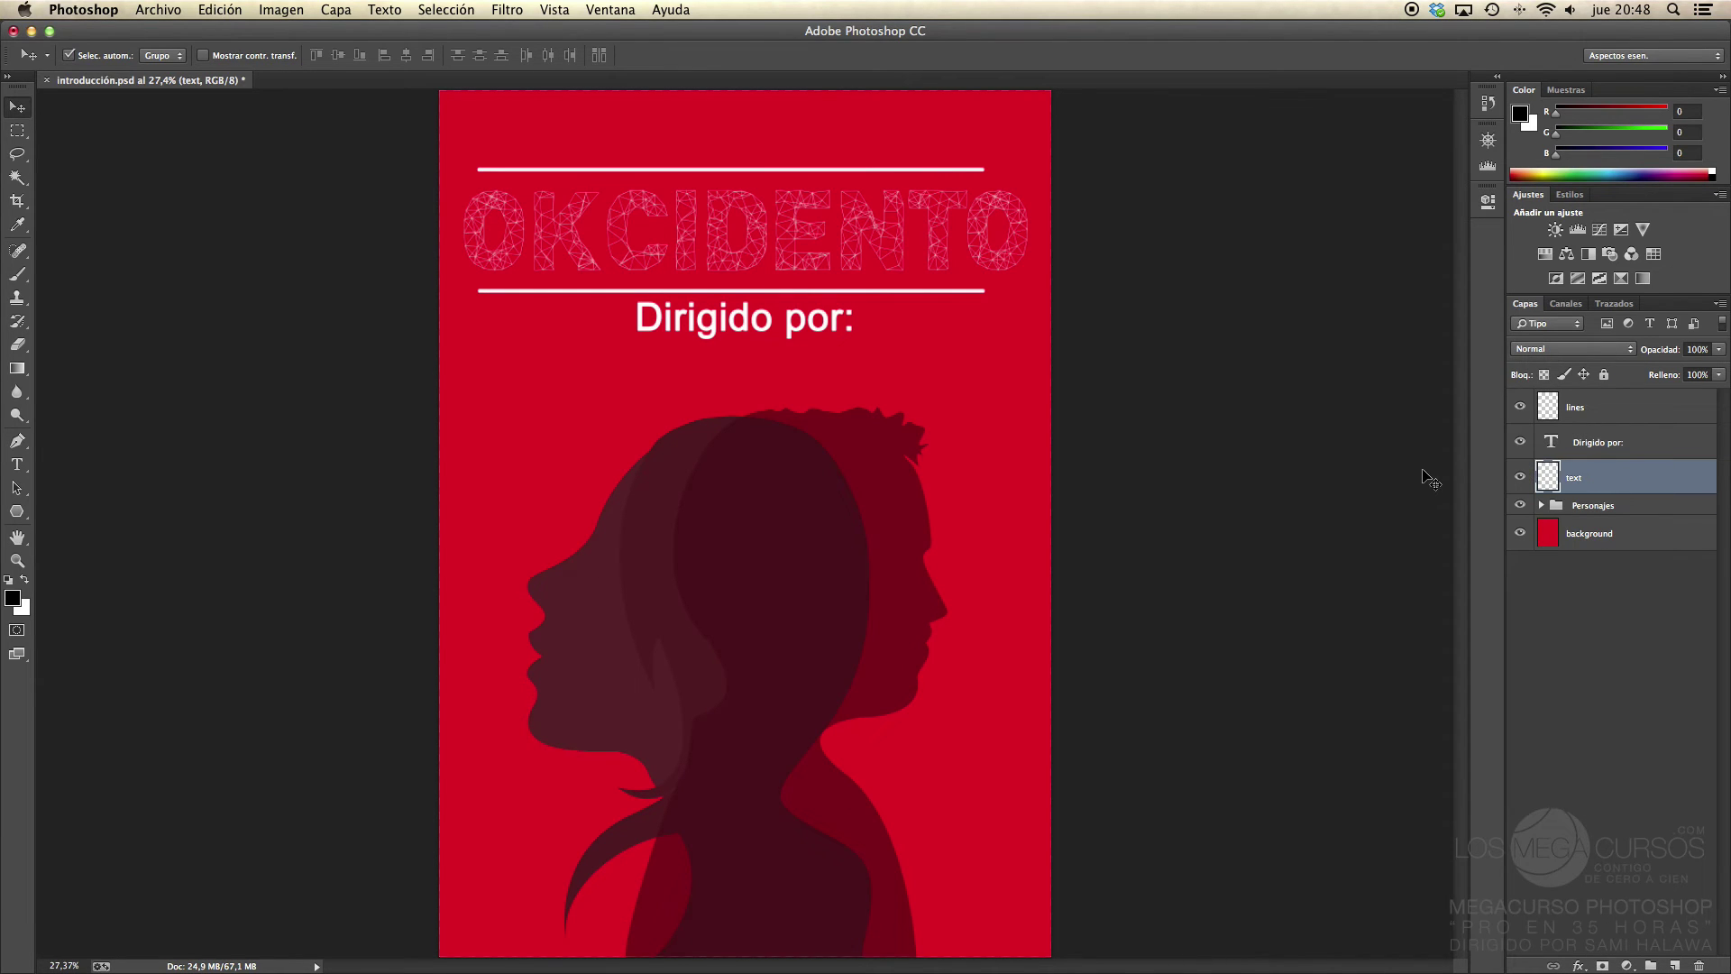
key(shift+F5)
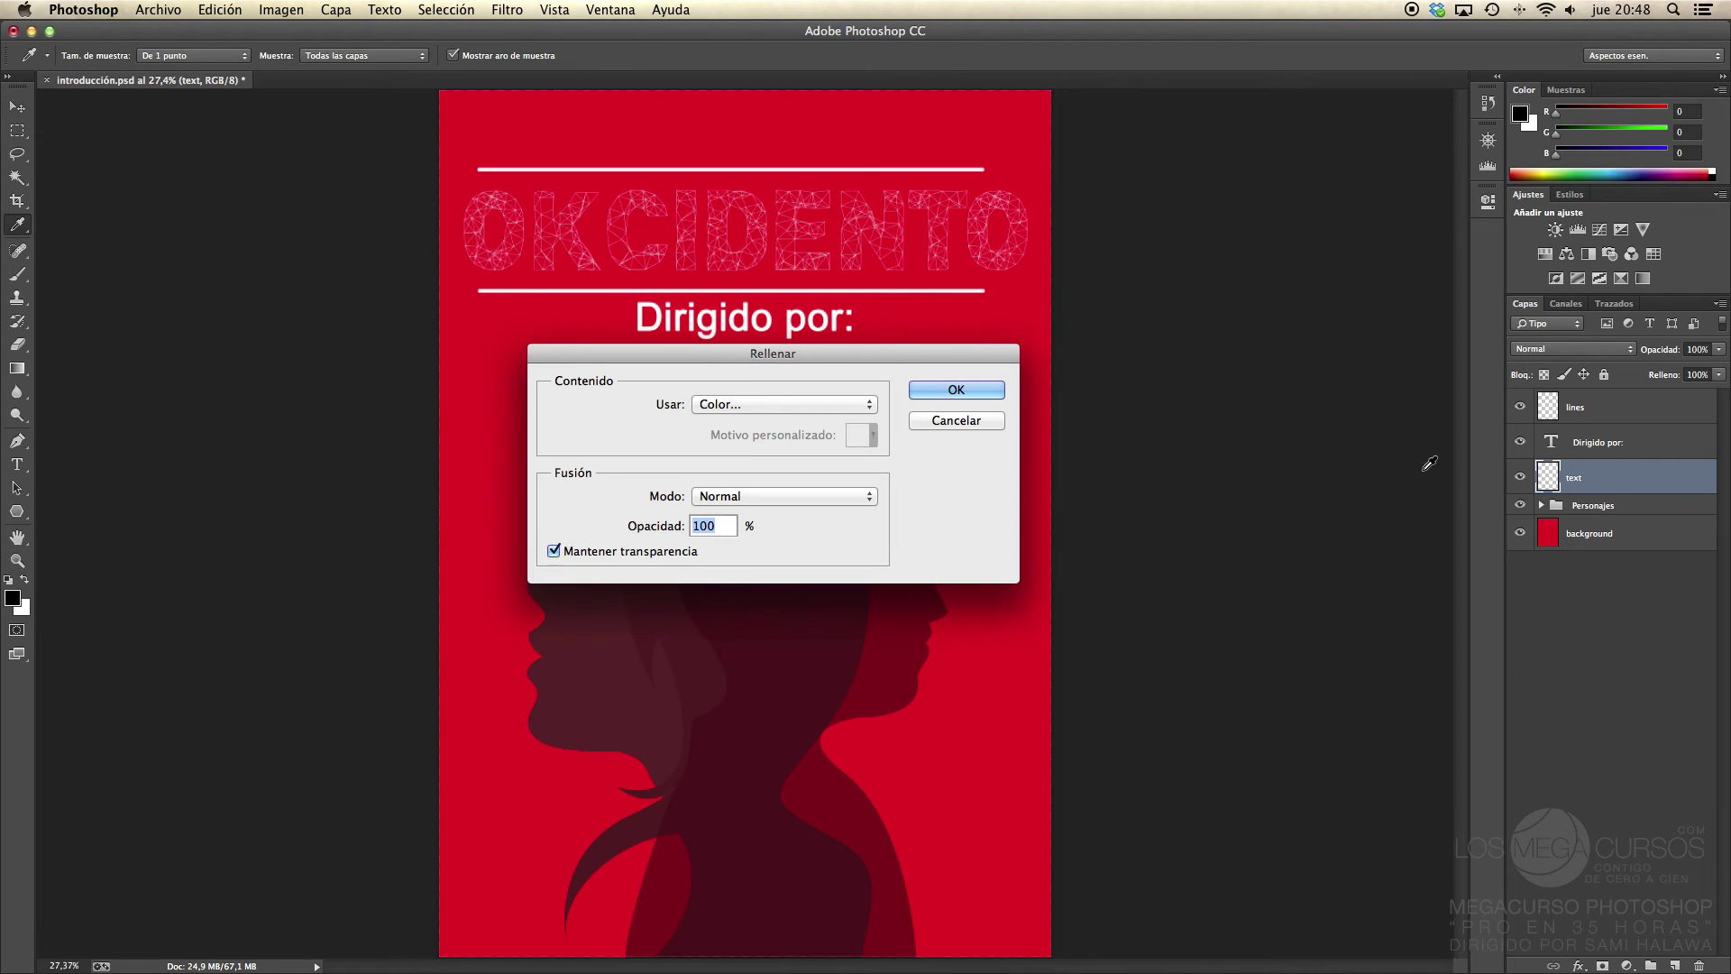
click(760, 408)
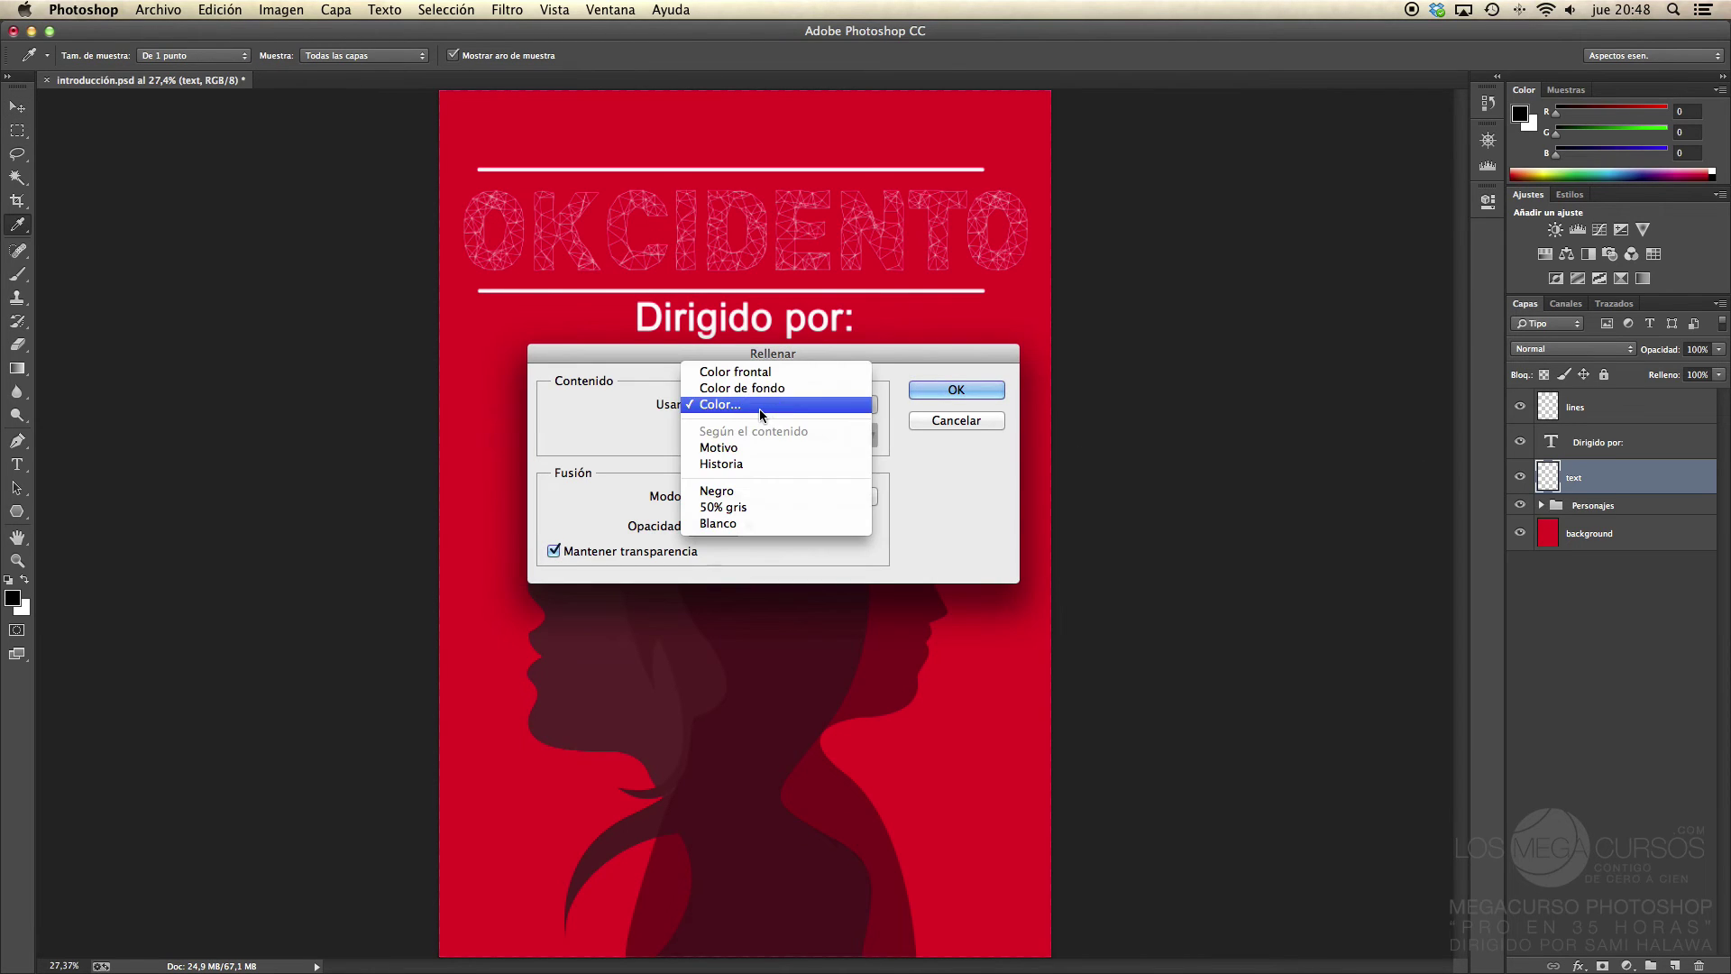
click(781, 523)
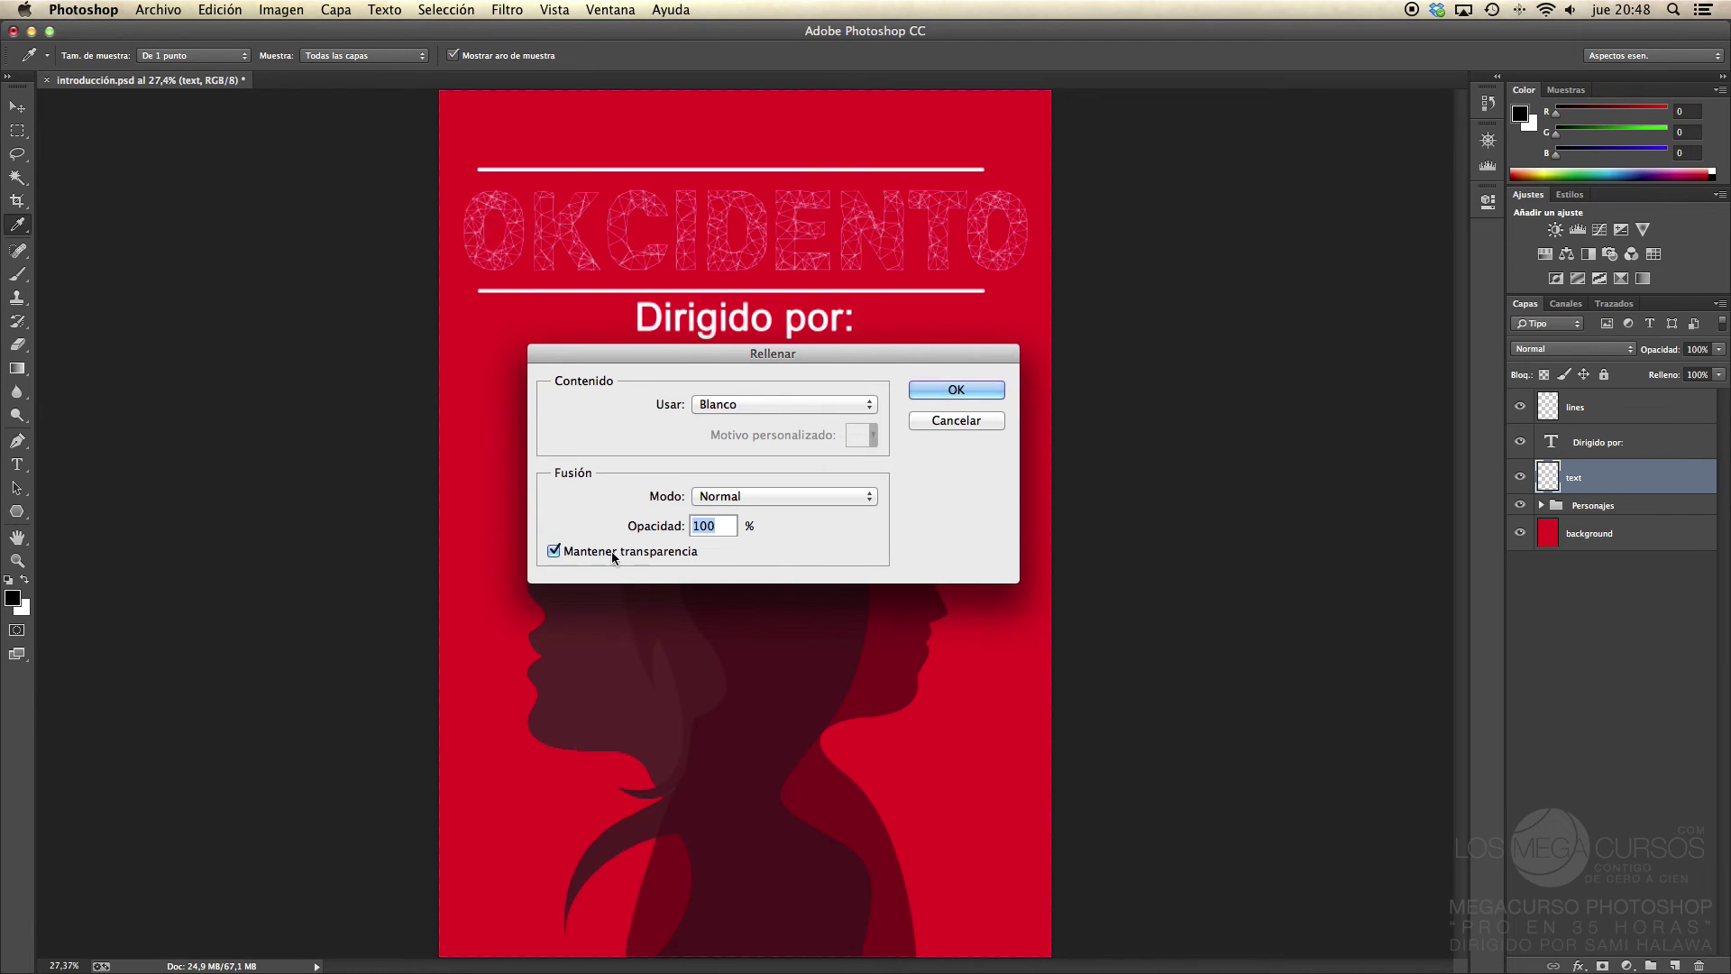
click(553, 553)
click(941, 390)
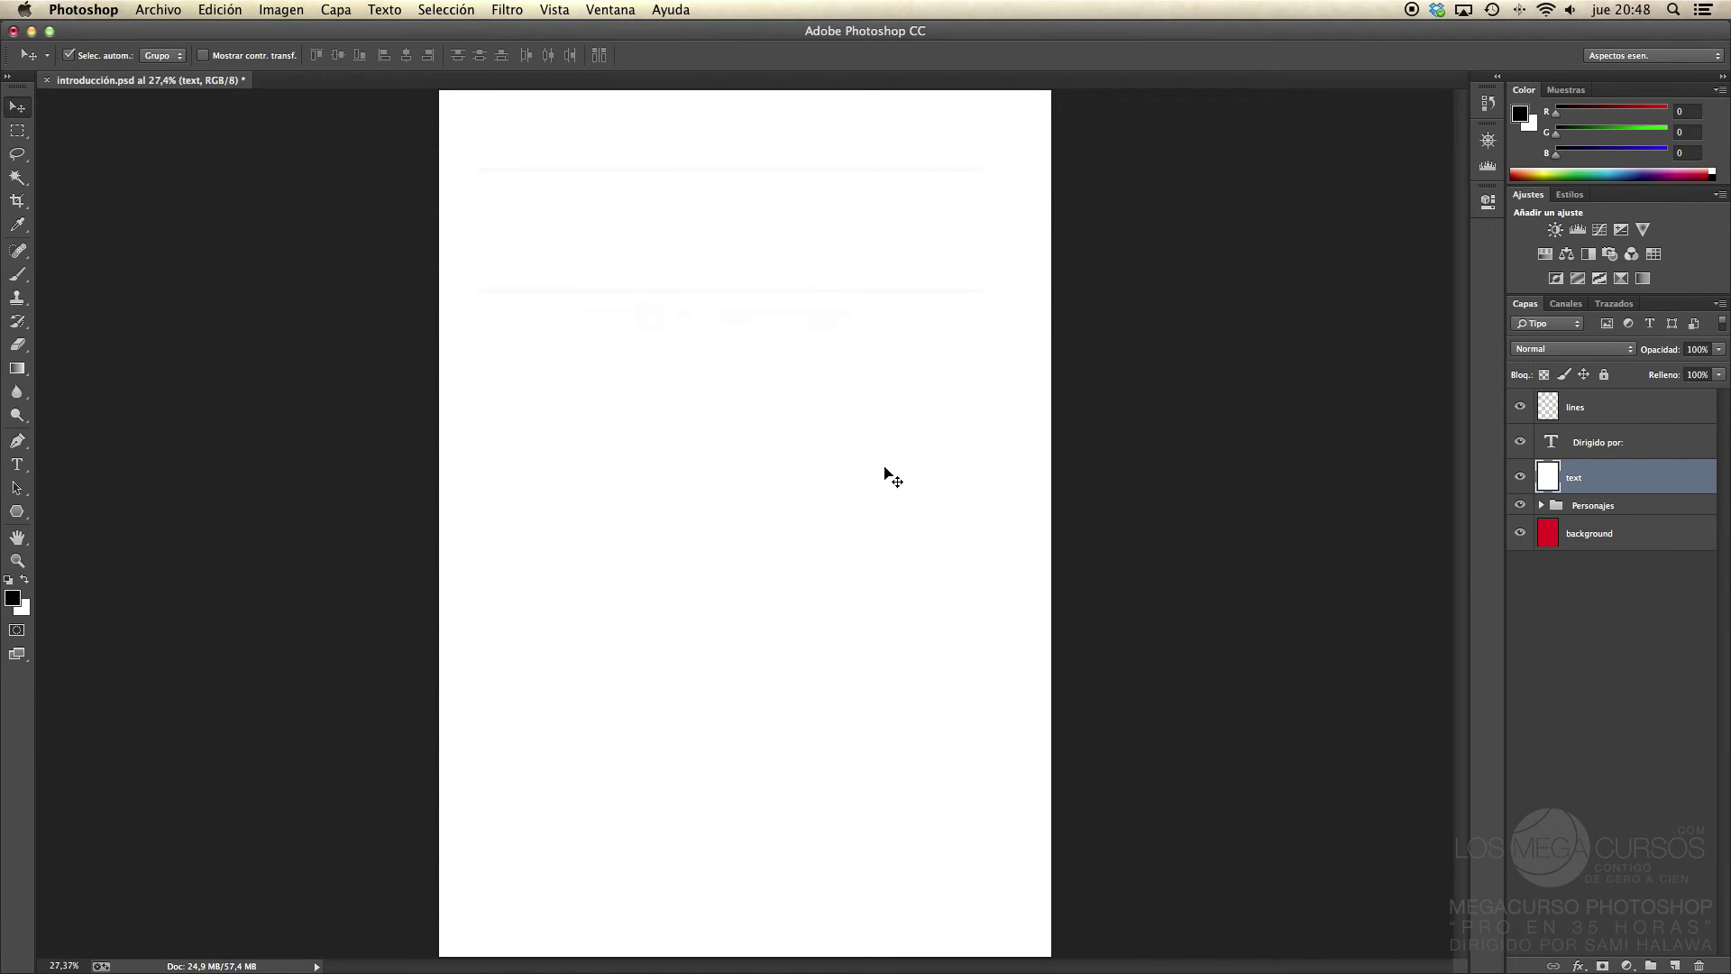
key(super+z)
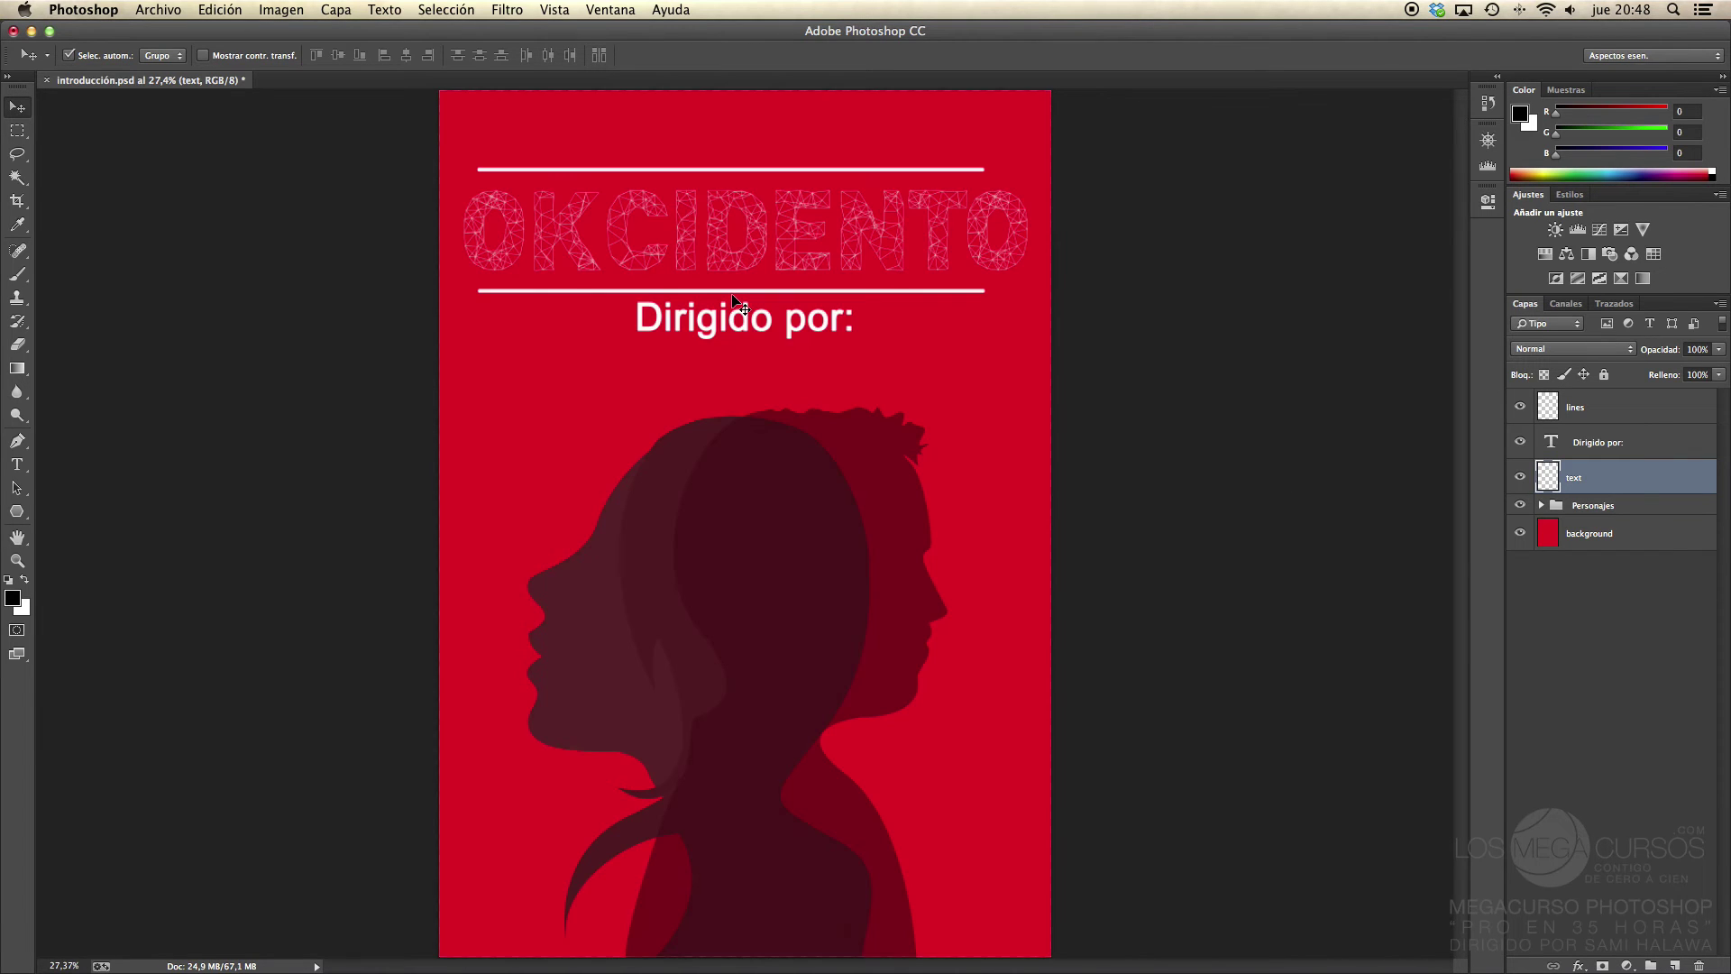
Step: Fill the title pattern with black using Mantener transparencia, then select the lines layer
key(shift+F5)
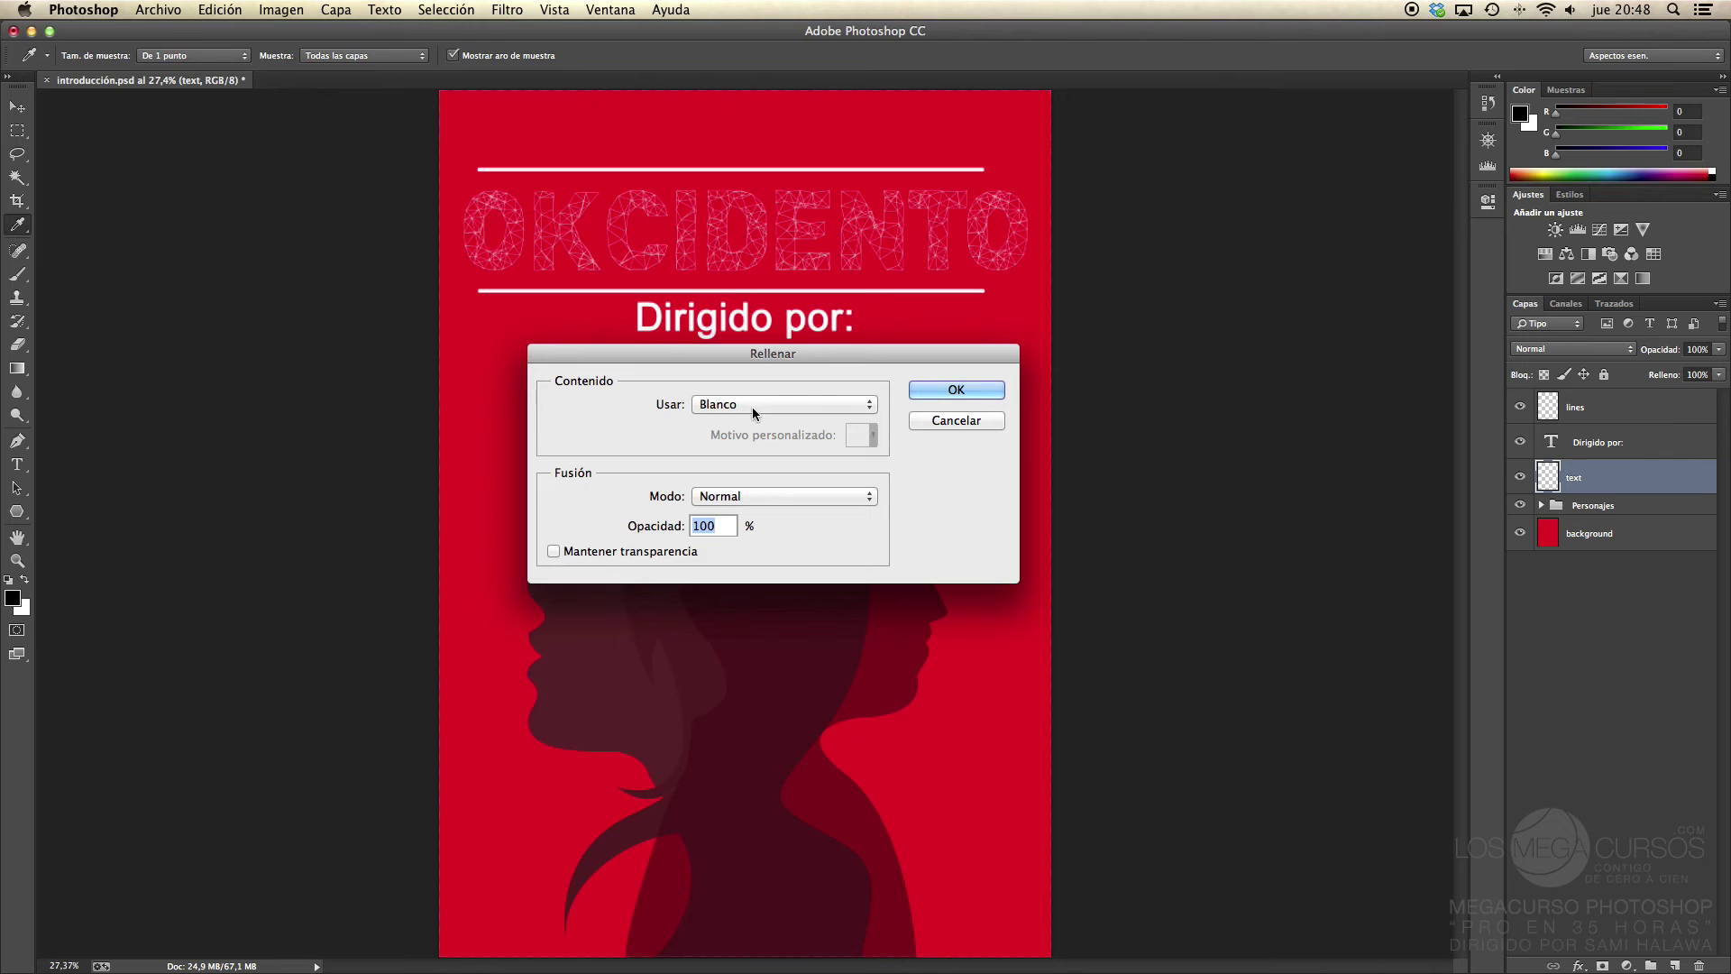
click(752, 407)
click(750, 370)
click(553, 552)
click(955, 393)
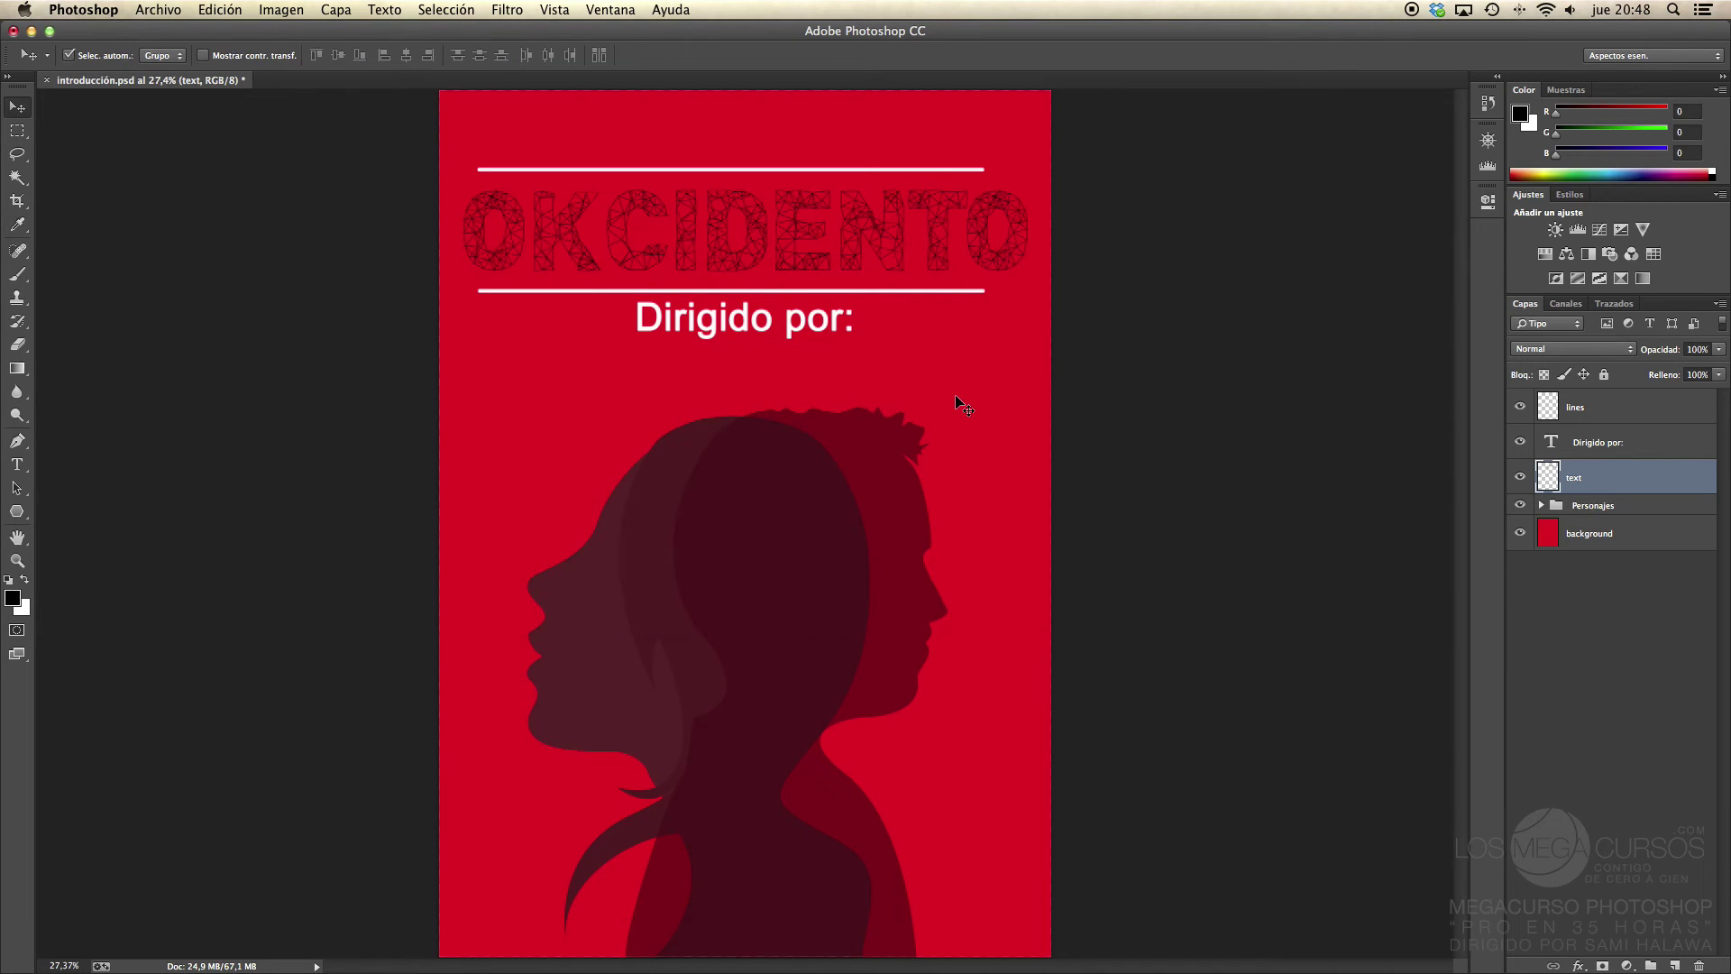
key(v)
click(1585, 411)
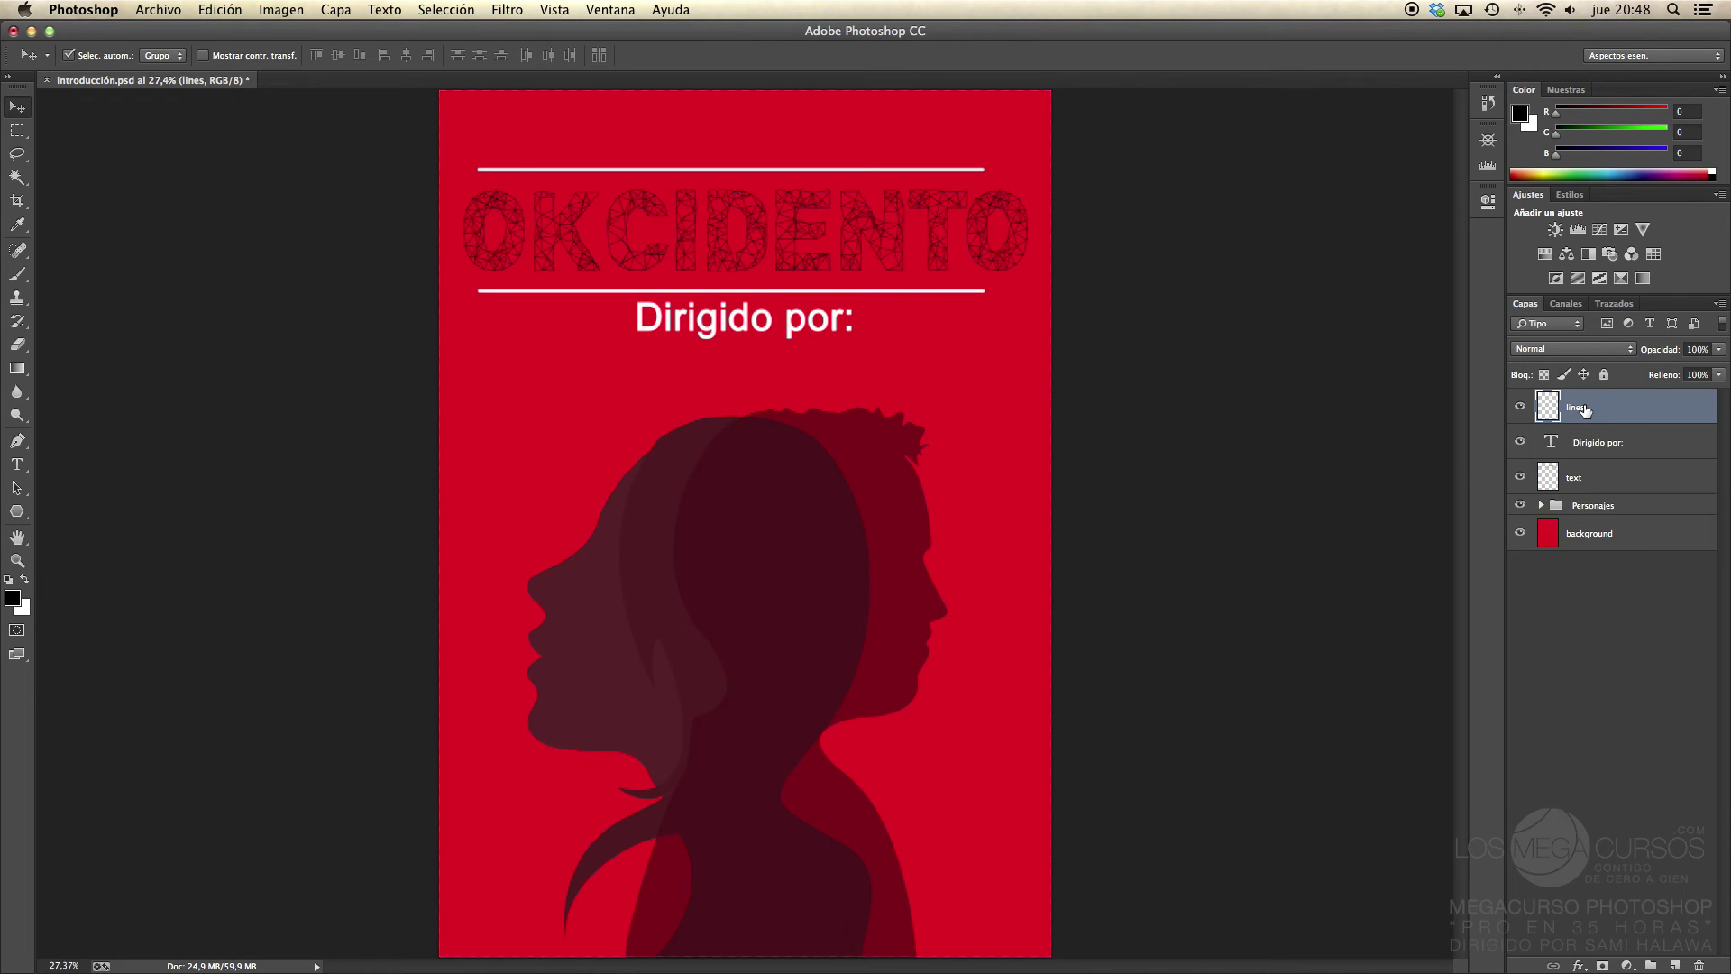
Step: Fill the framing lines black and fade them to about 15% opacity
key(shift+F5)
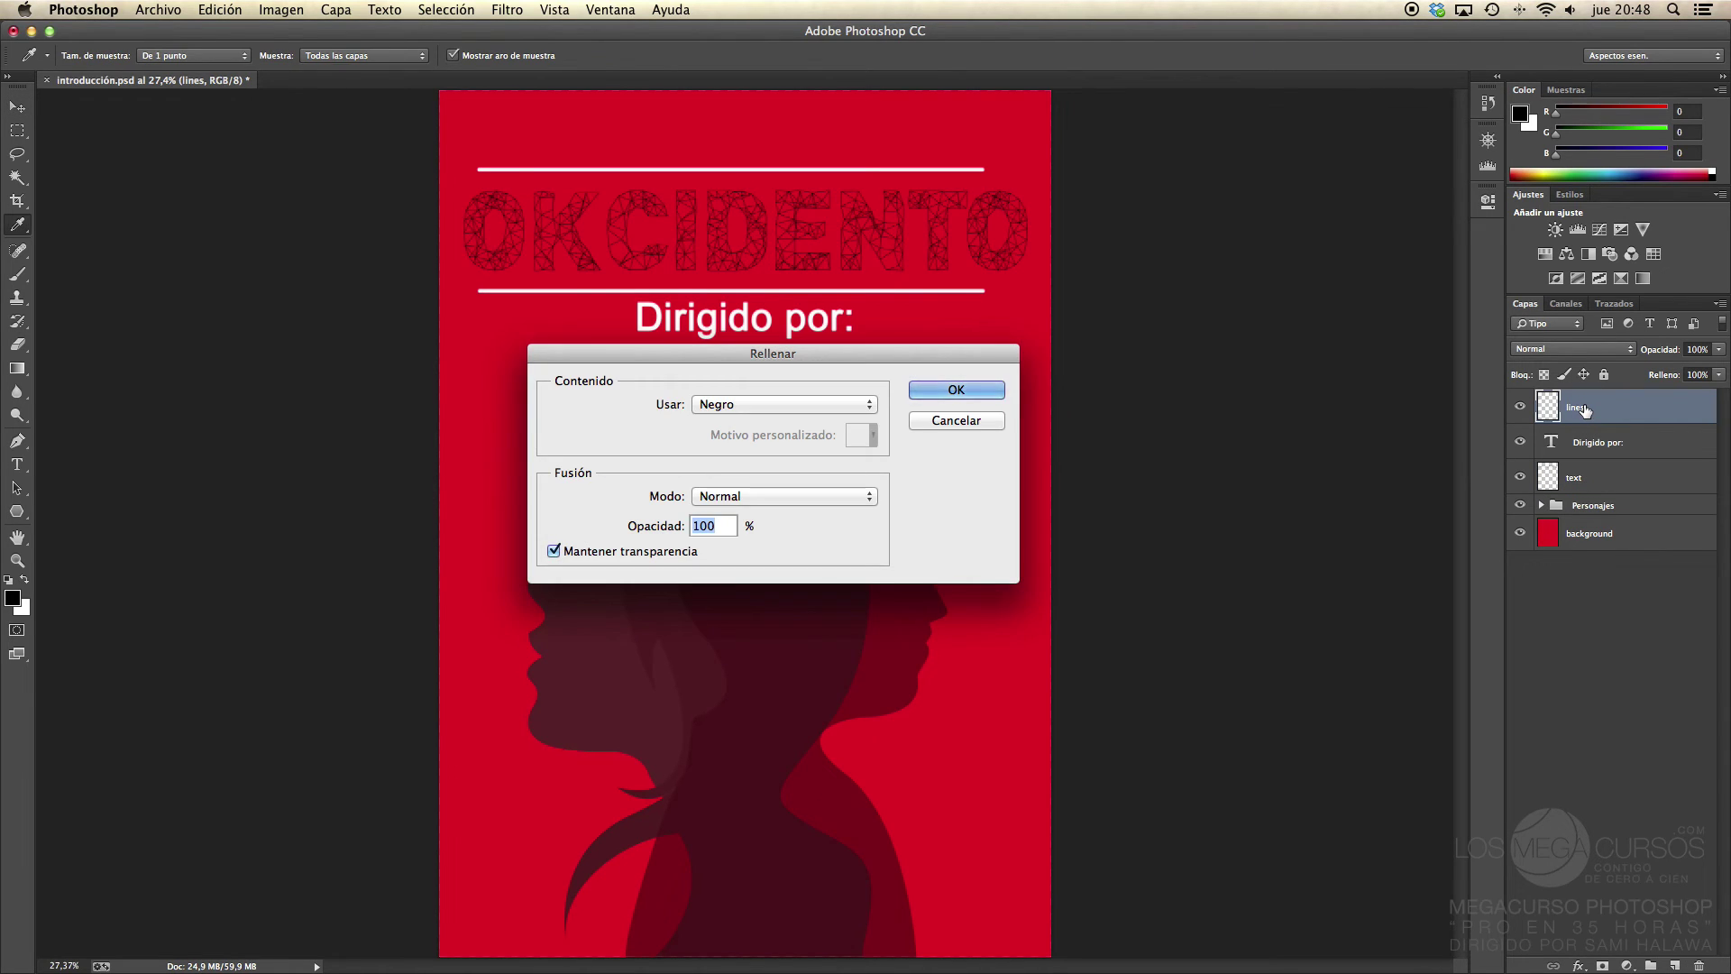
key(Return)
mouse_move(1655, 351)
mouse_down()
mouse_move(1632, 354)
mouse_move(1662, 354)
mouse_up()
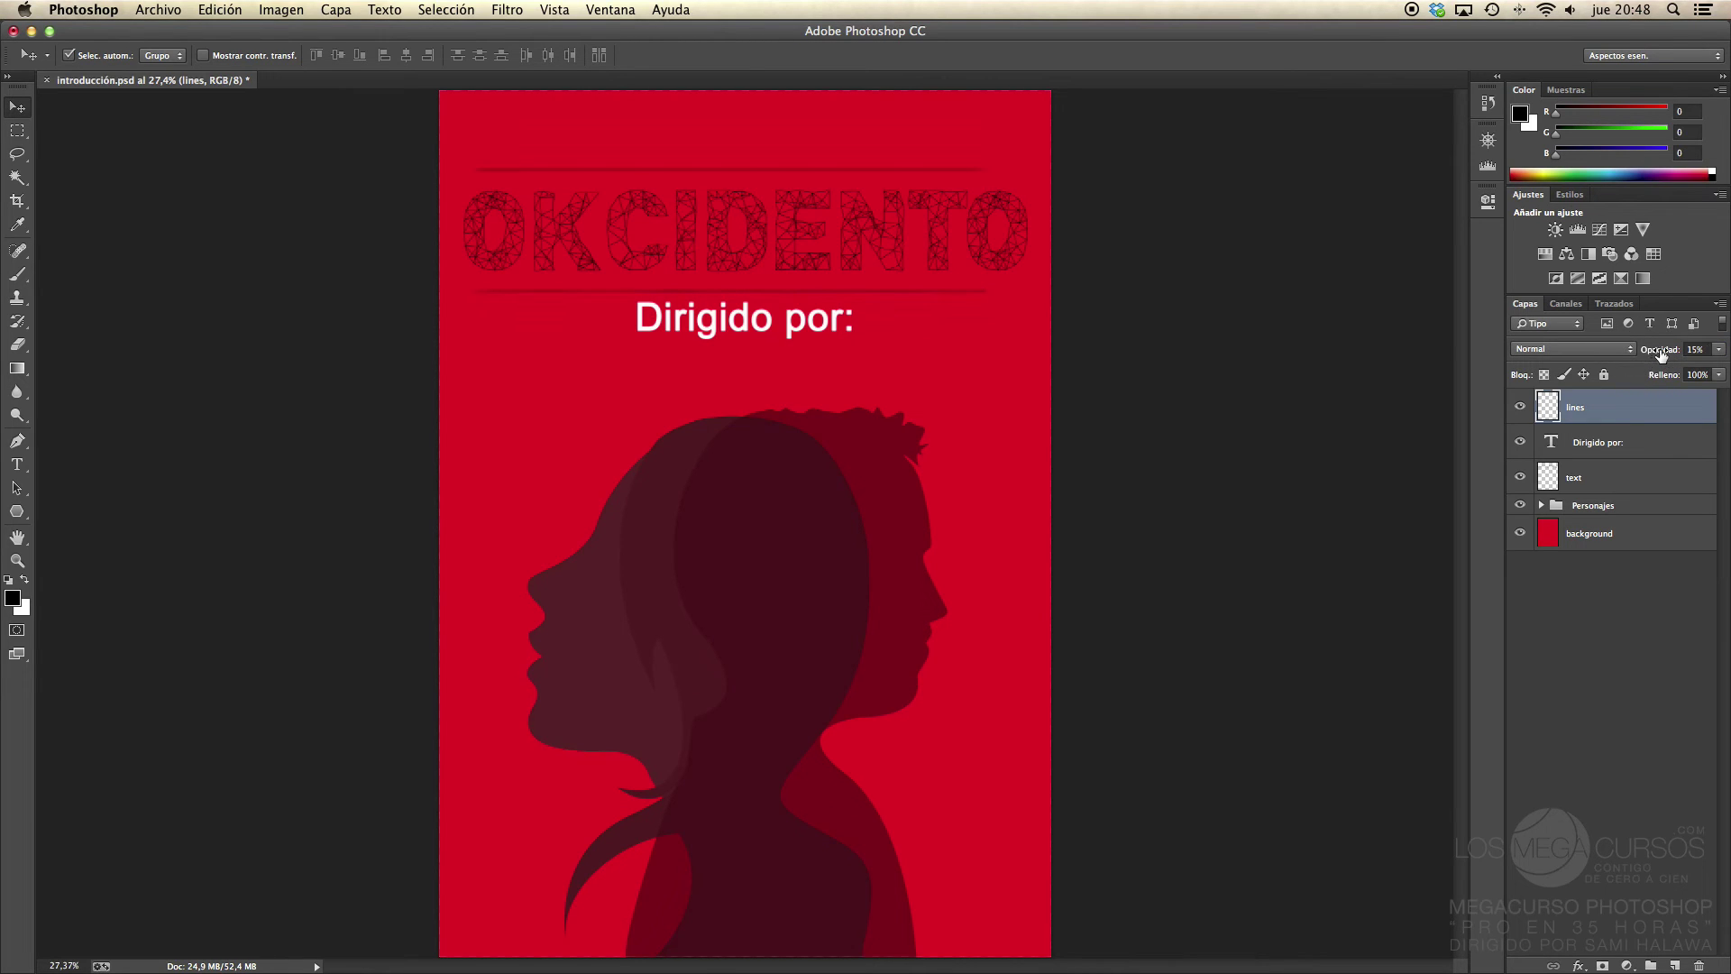
click(1631, 445)
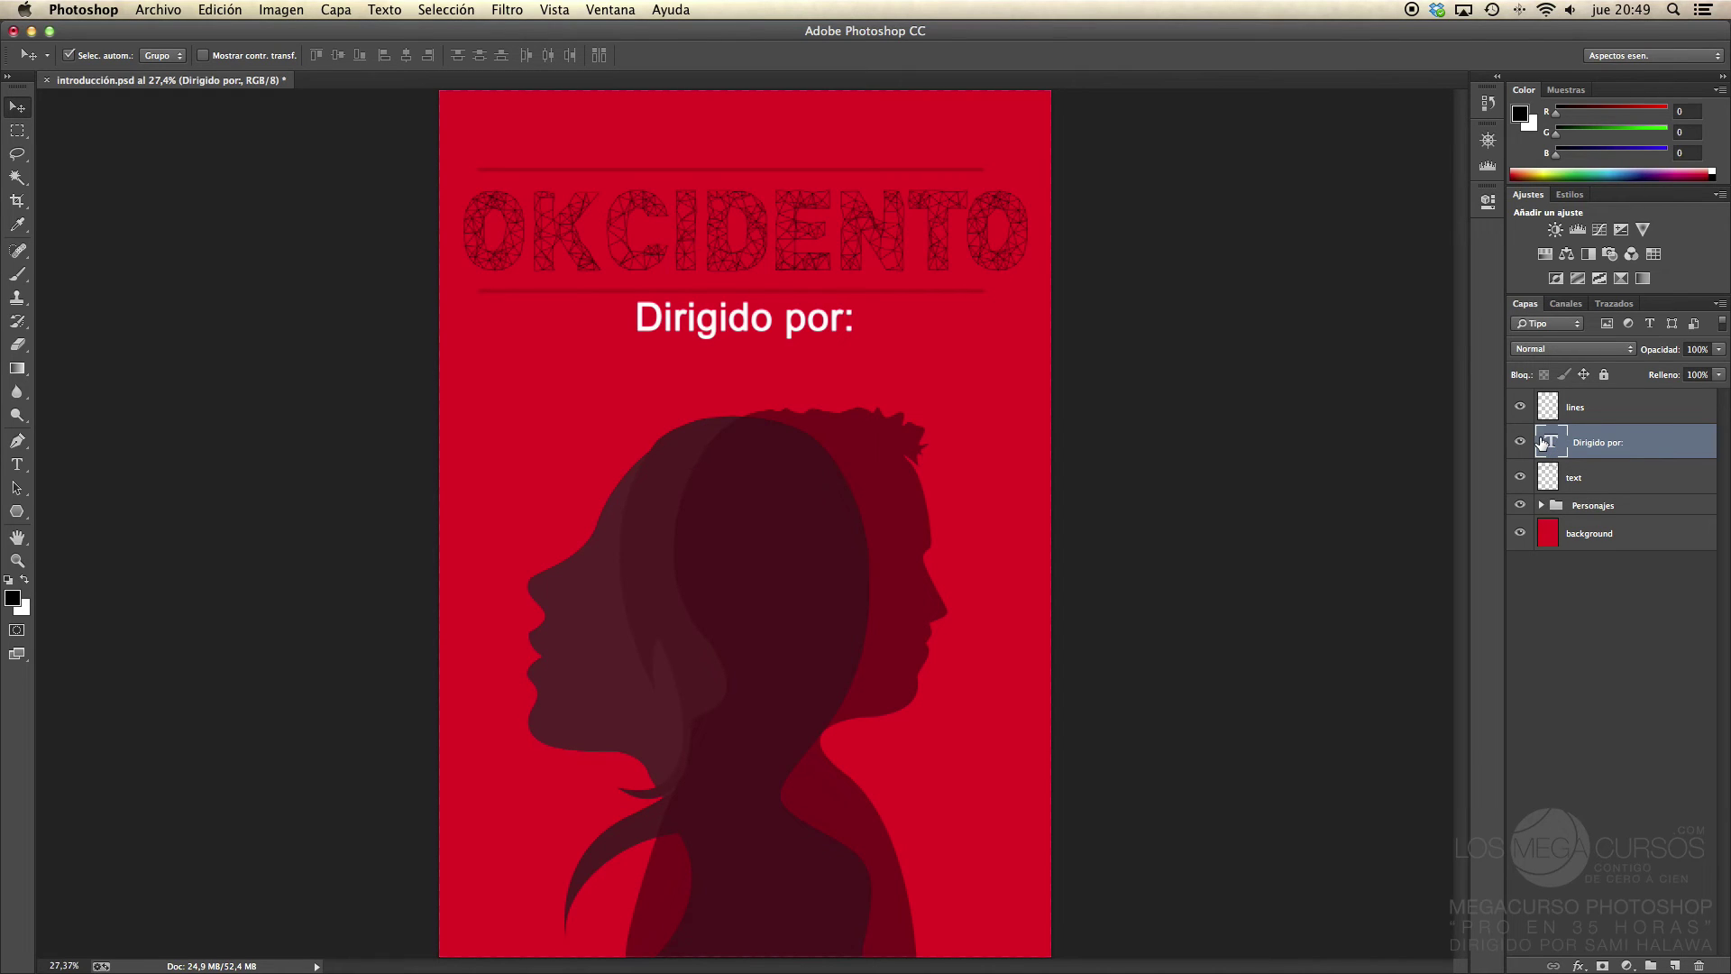
Step: Rasterize 'Dirigido por:', fill it black preserving transparency, and set opacity to about 29%
right_click(1658, 446)
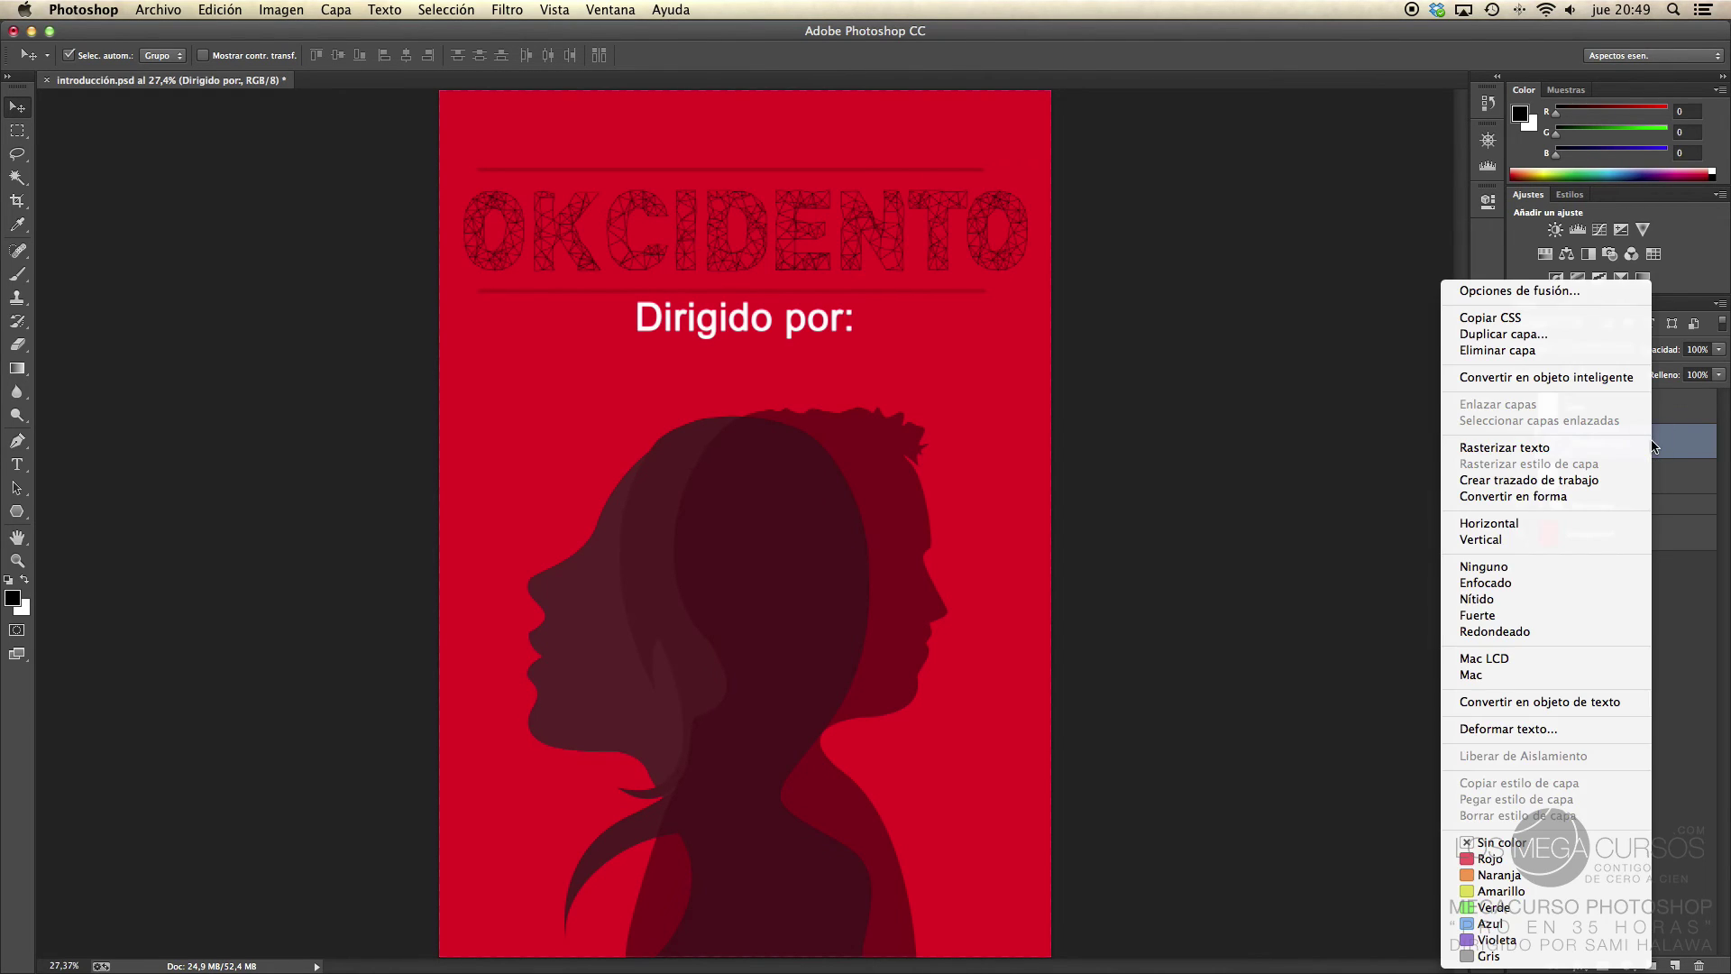
click(1567, 449)
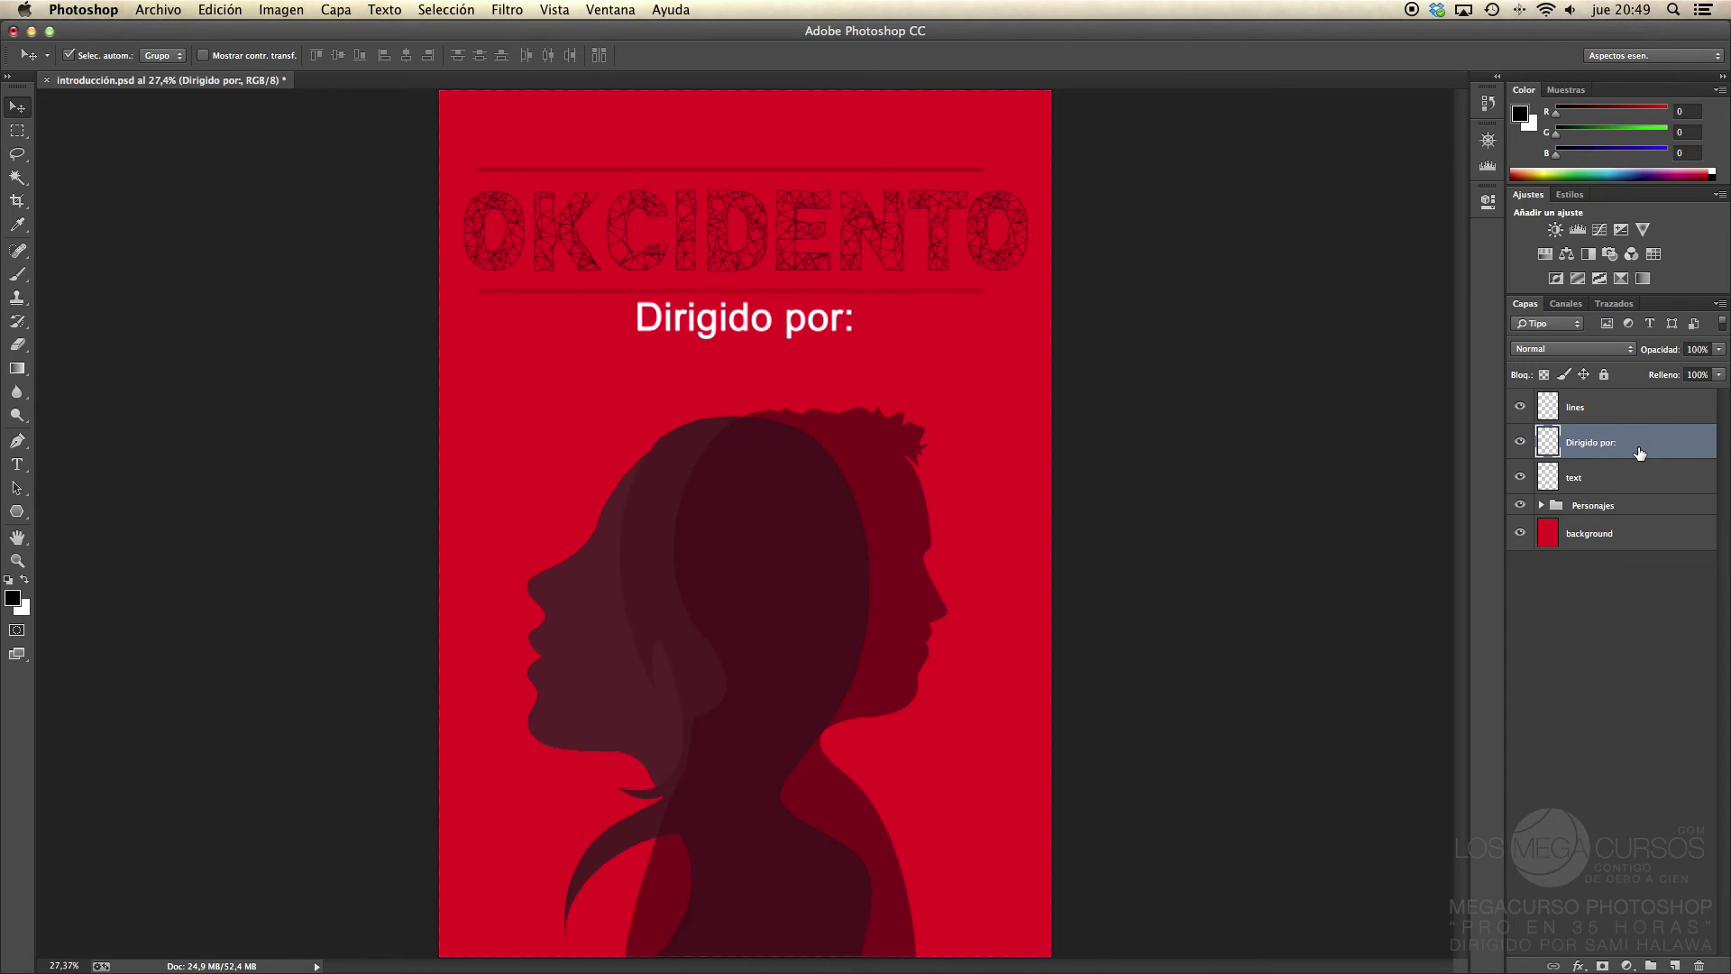
key(shift+BackSpace)
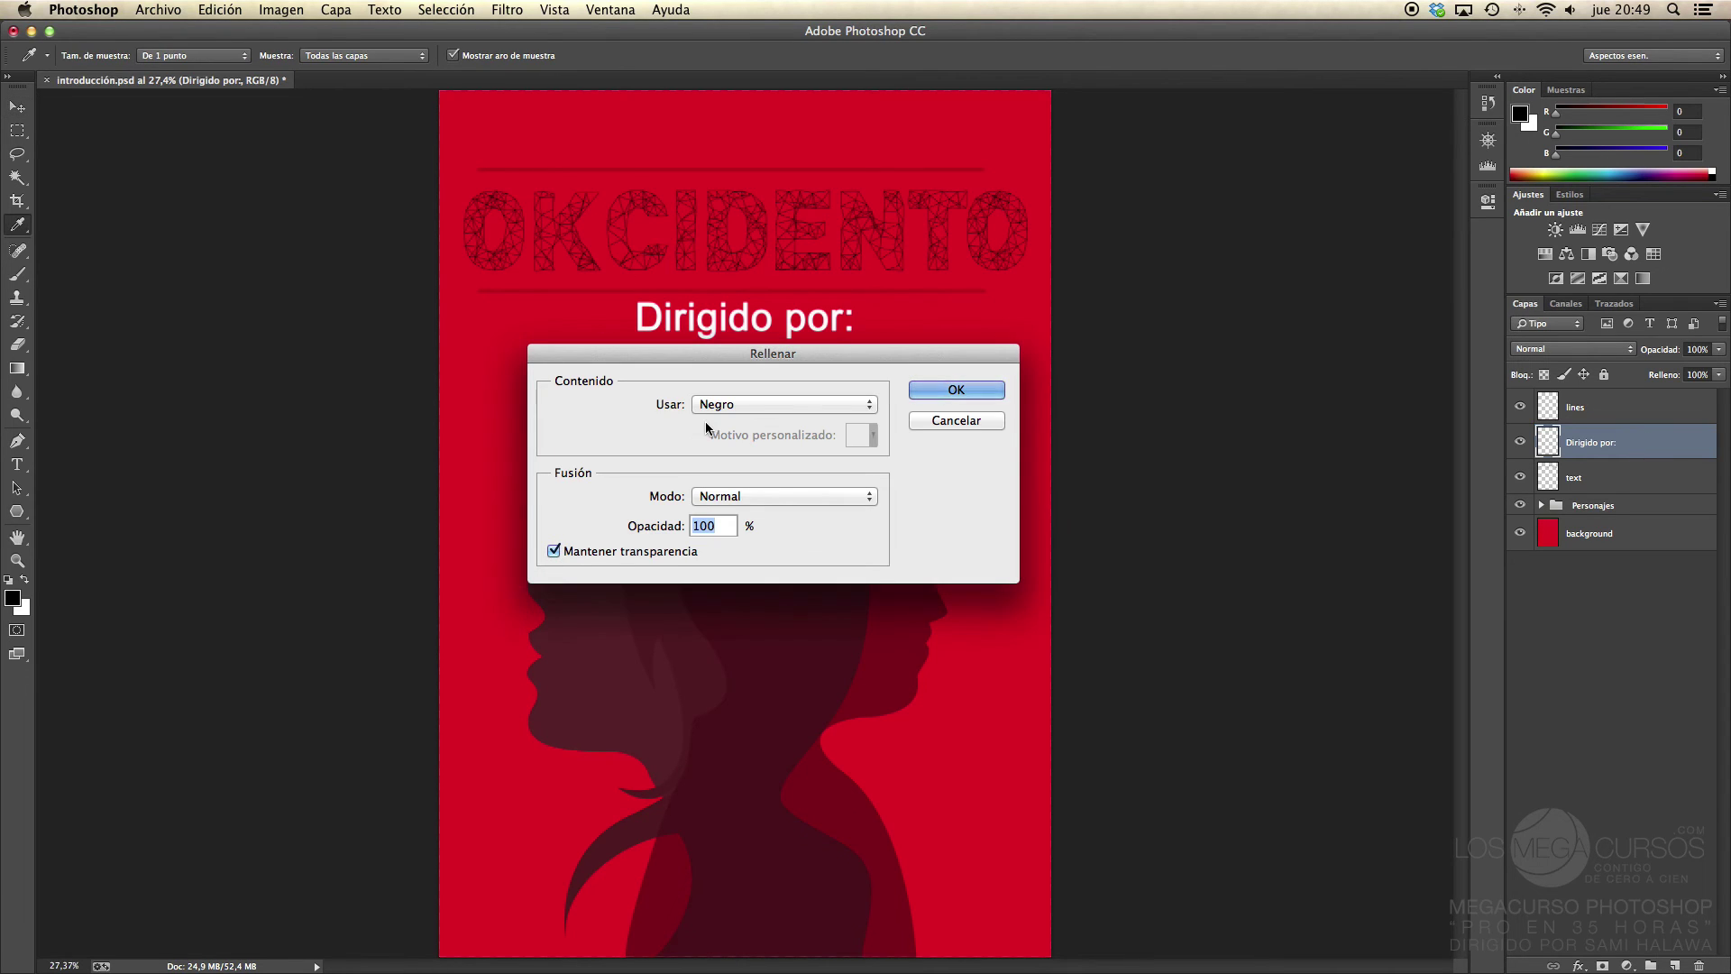
click(728, 407)
click(630, 407)
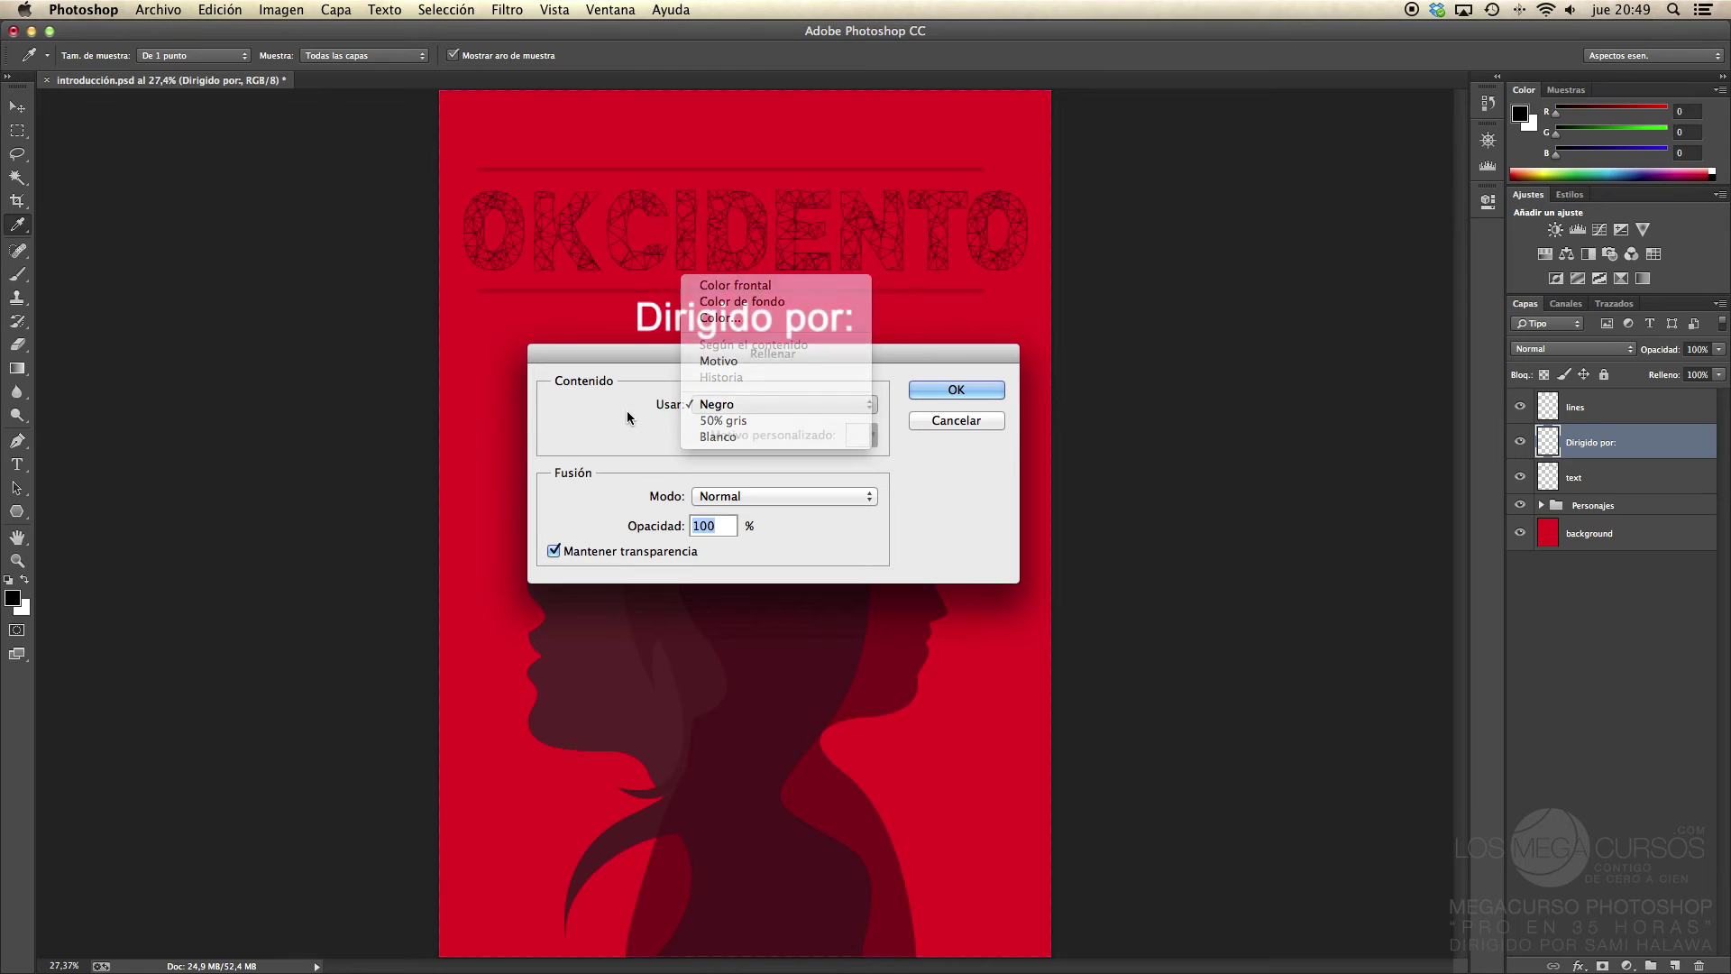
click(954, 390)
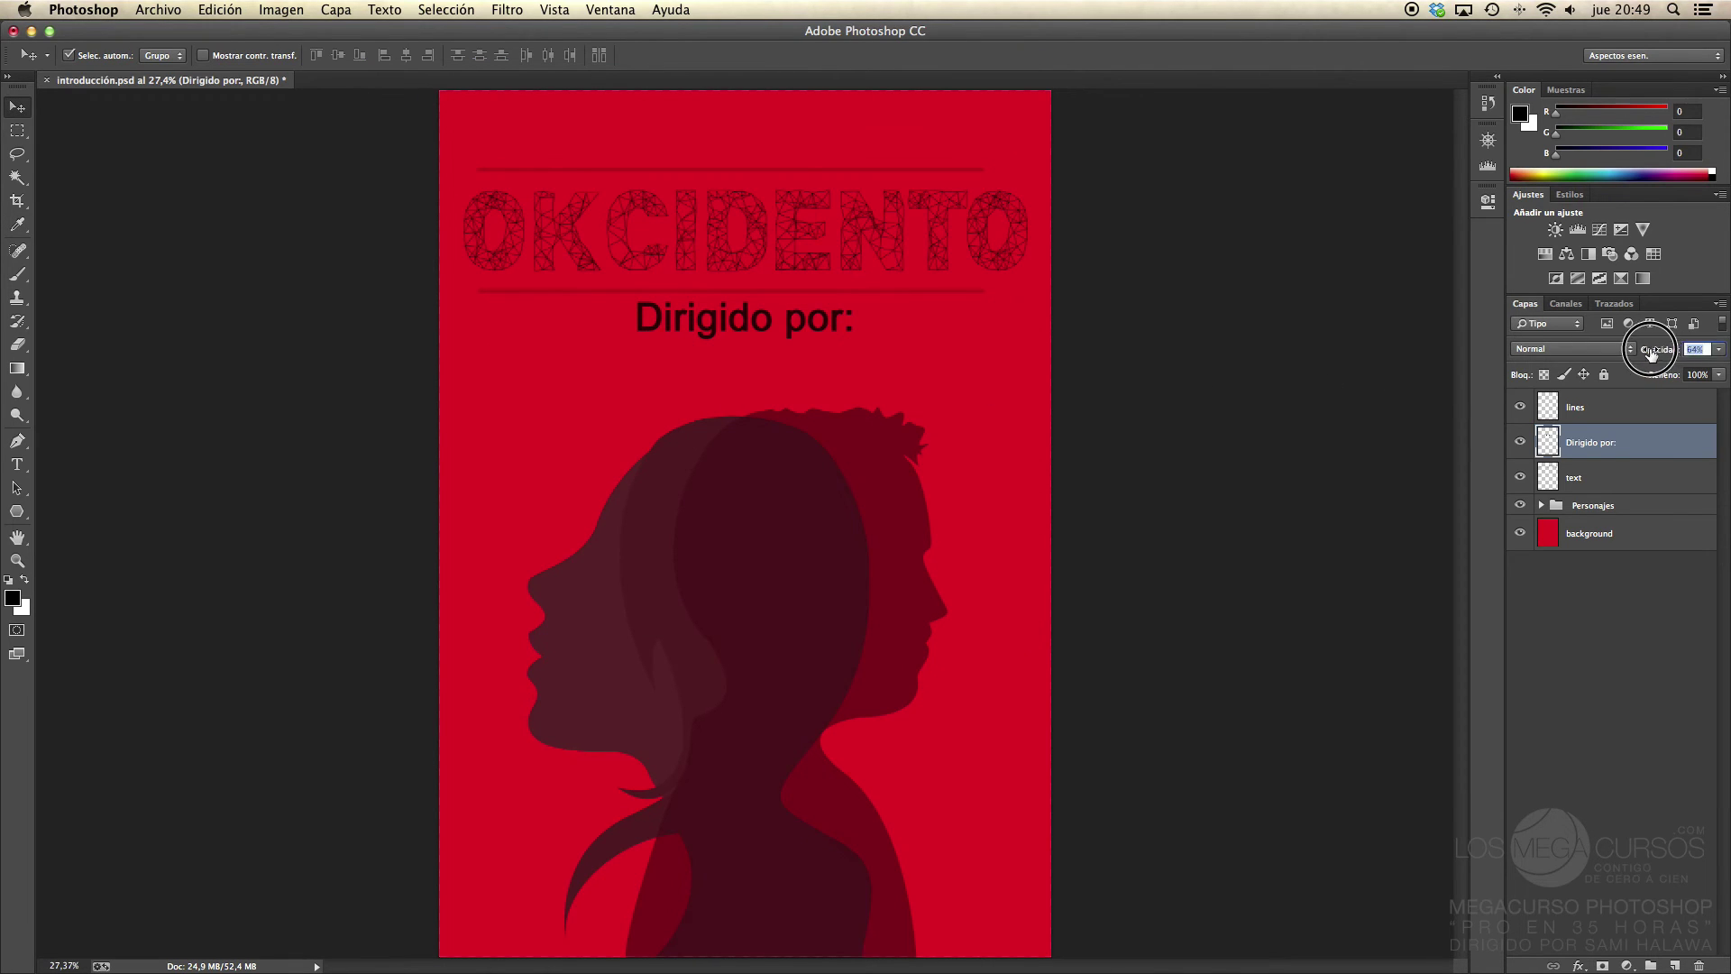
drag(1662, 349, 1643, 357)
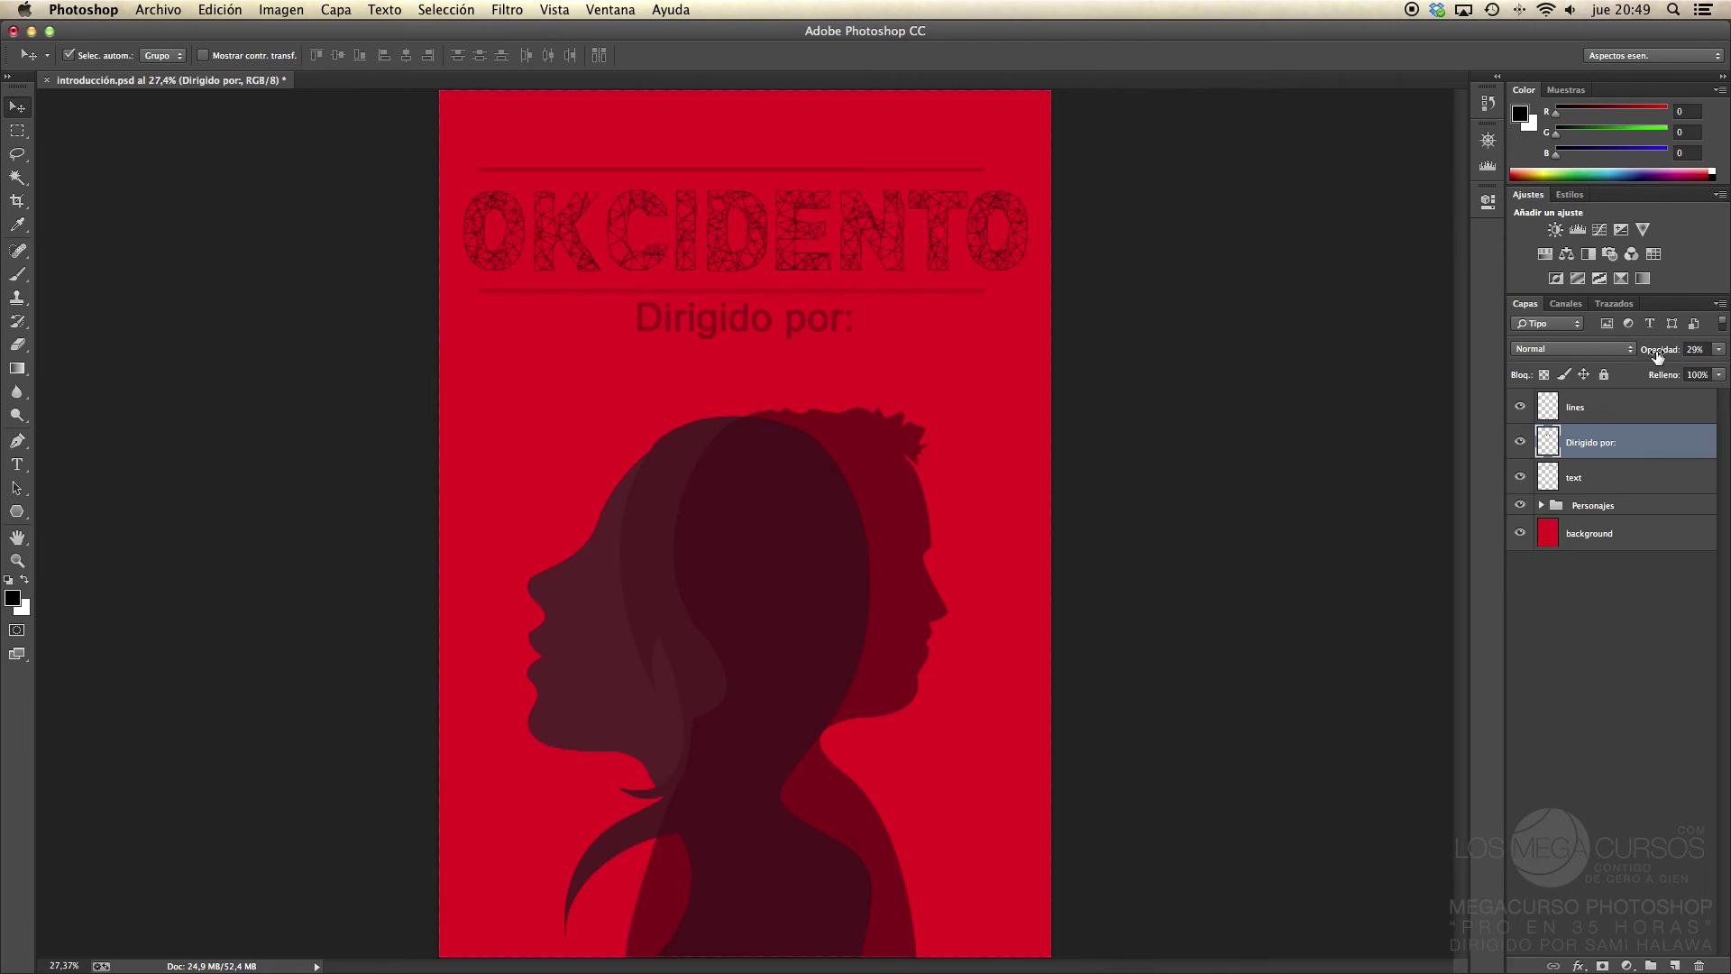
click(1624, 486)
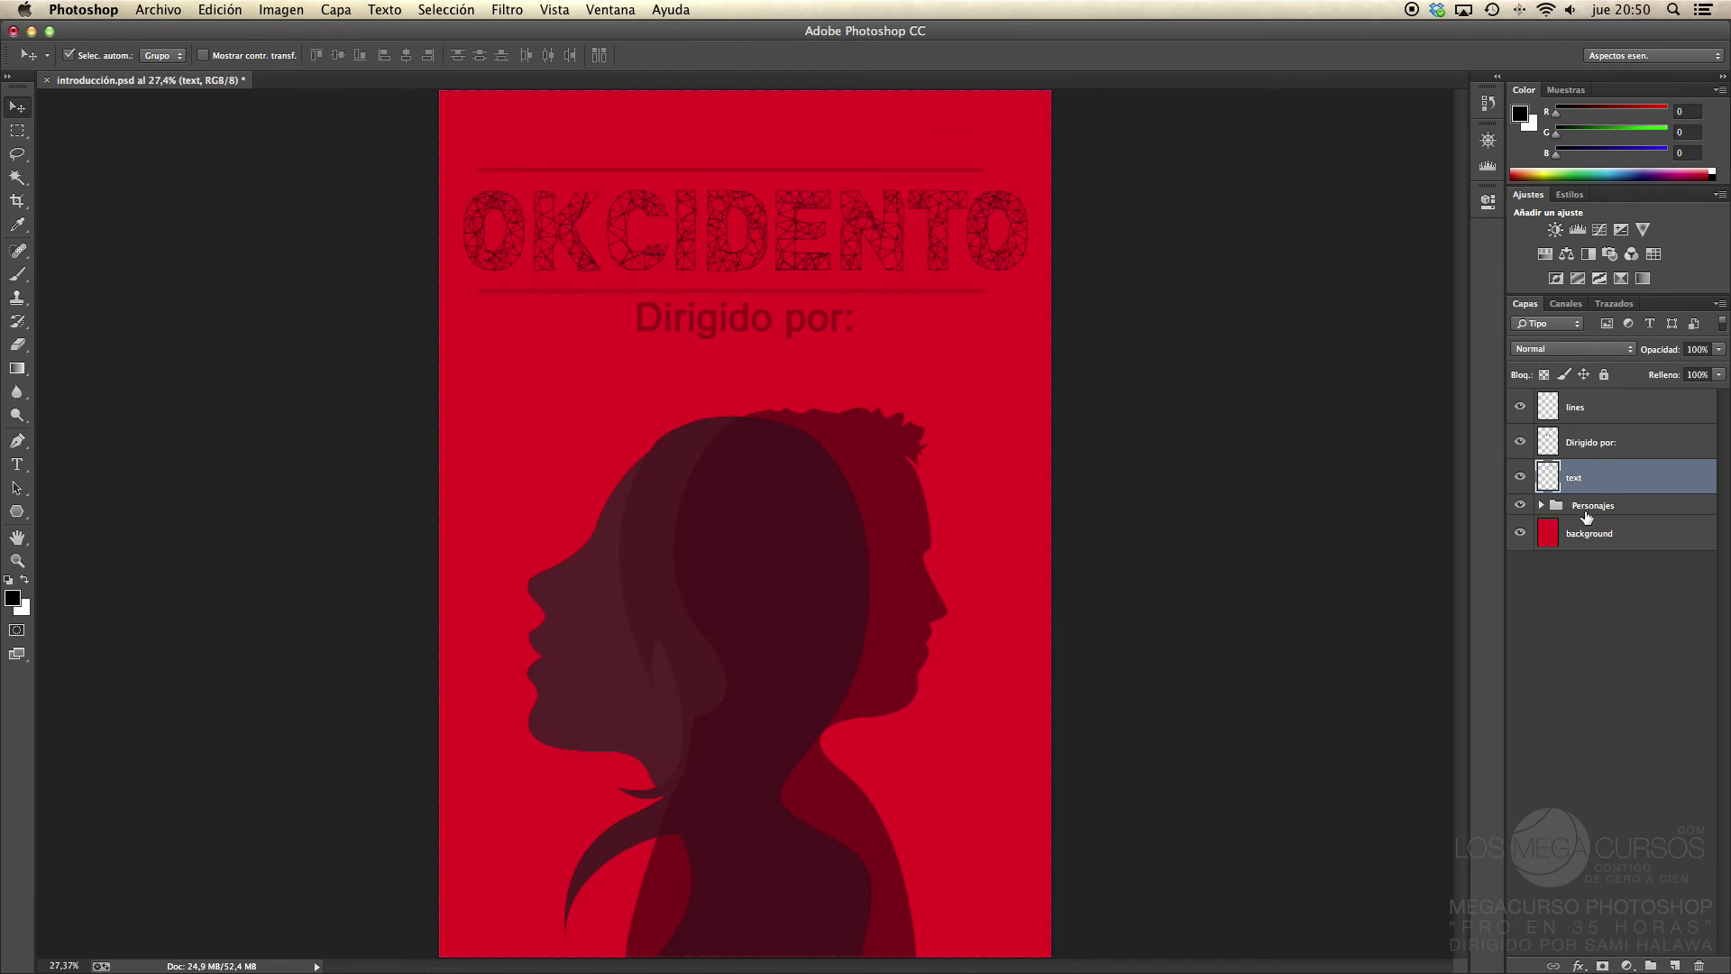
Step: Check inside the Personajes group, then select 'Dirigido por:' and set its opacity to 29%
click(1541, 506)
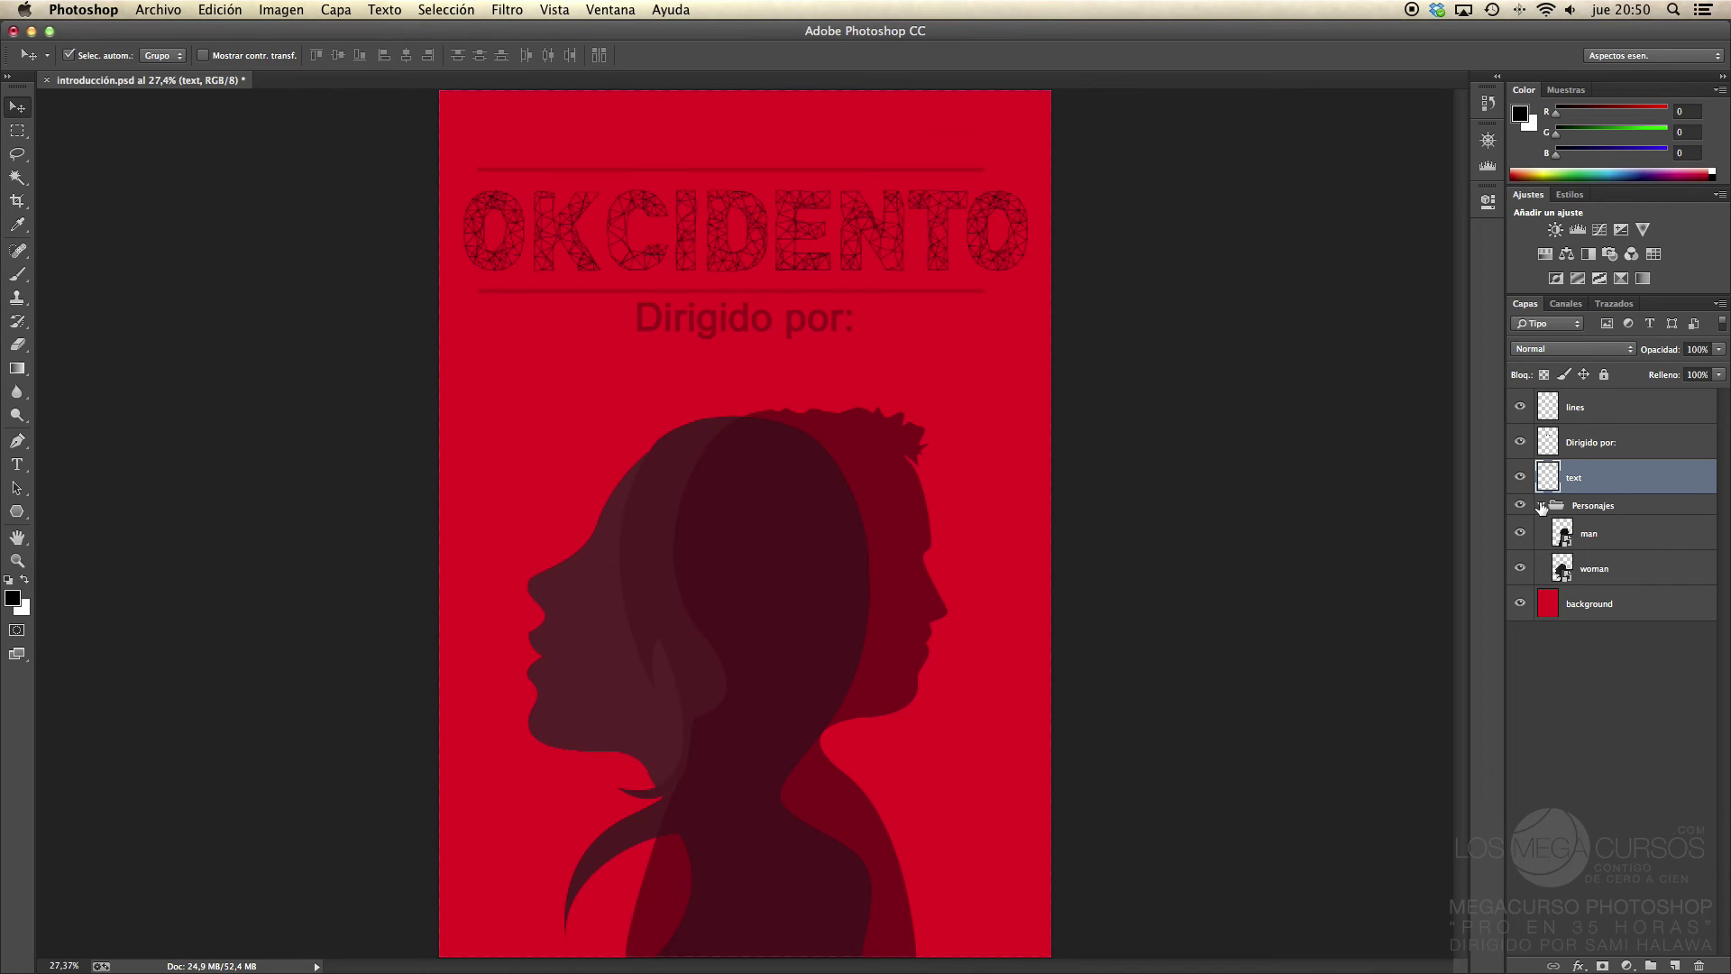
click(1541, 506)
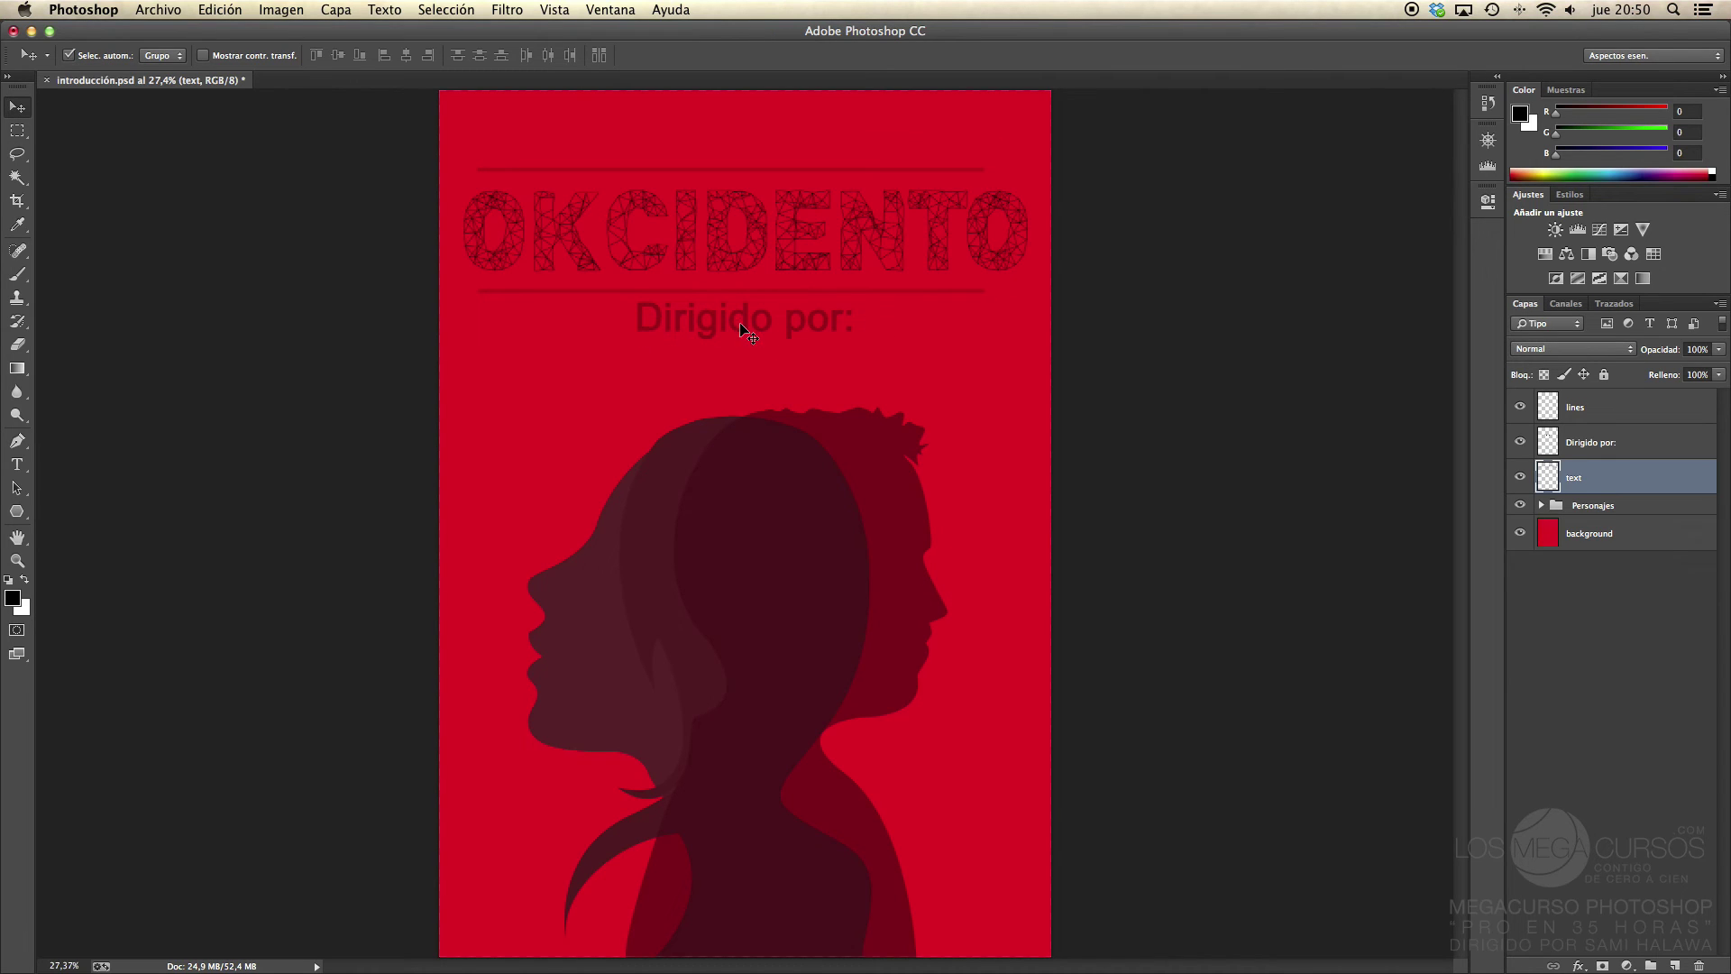
click(1630, 445)
key(2)
key(9)
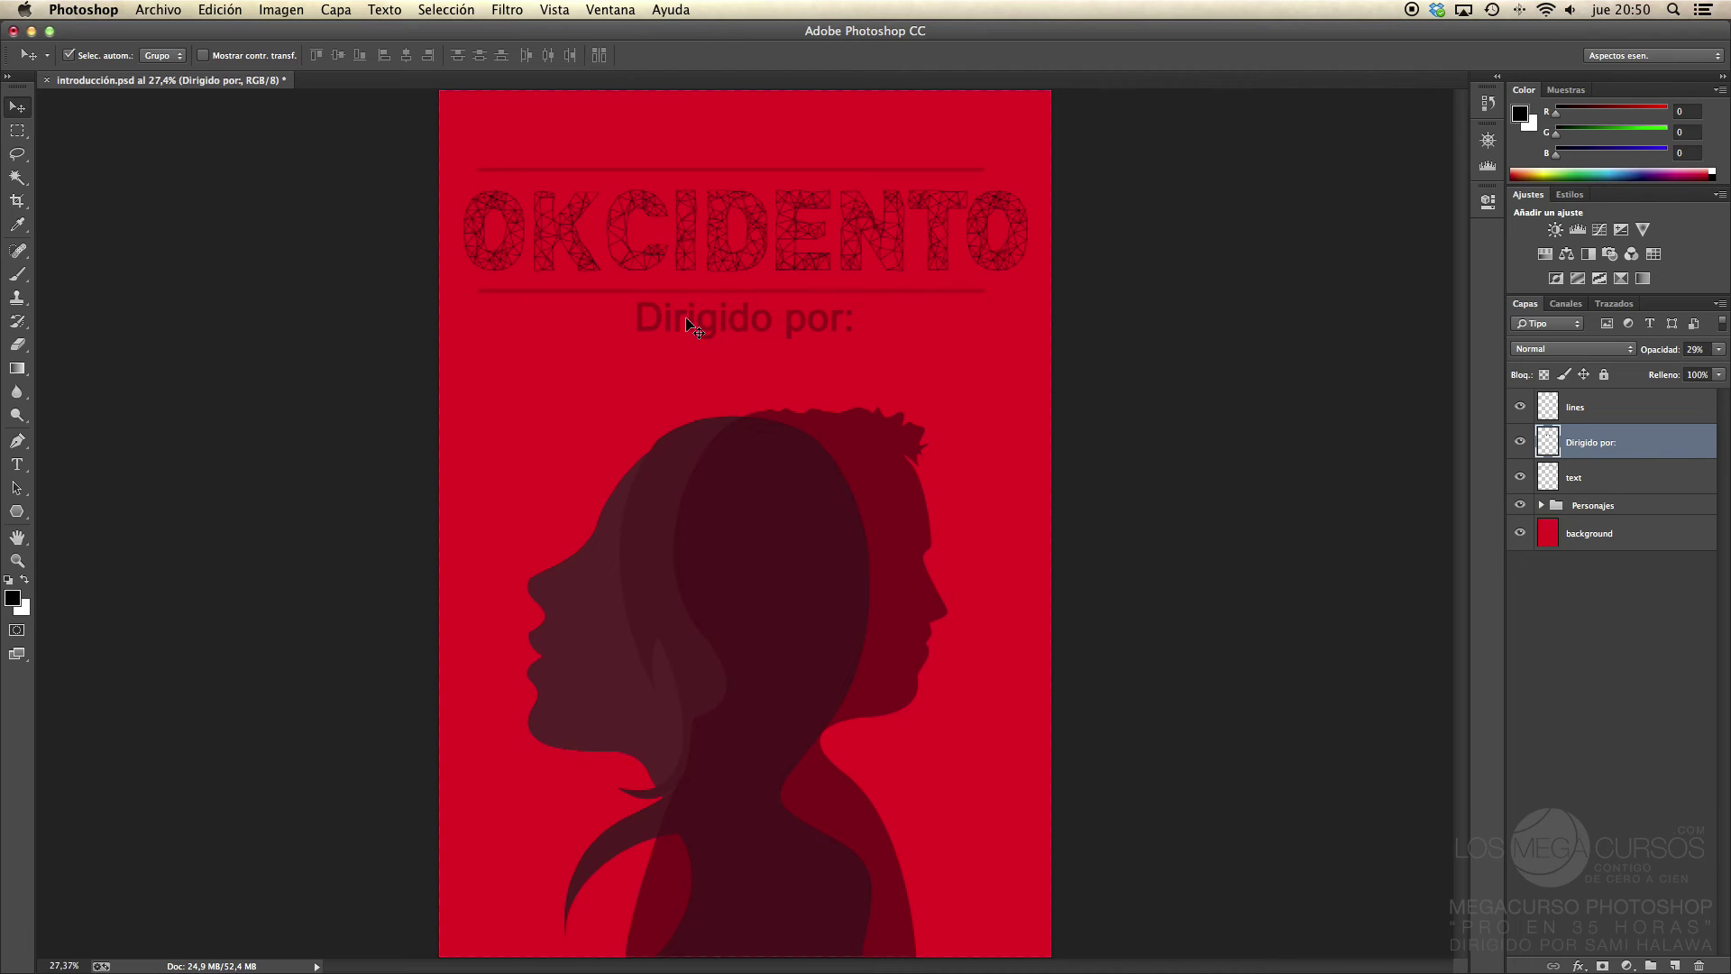
Step: Zoom to 100% and pan down to the OKCIDENTO lettering and 'Dirigido por:' line
key(super+plus)
key(super+plus)
key(super+plus)
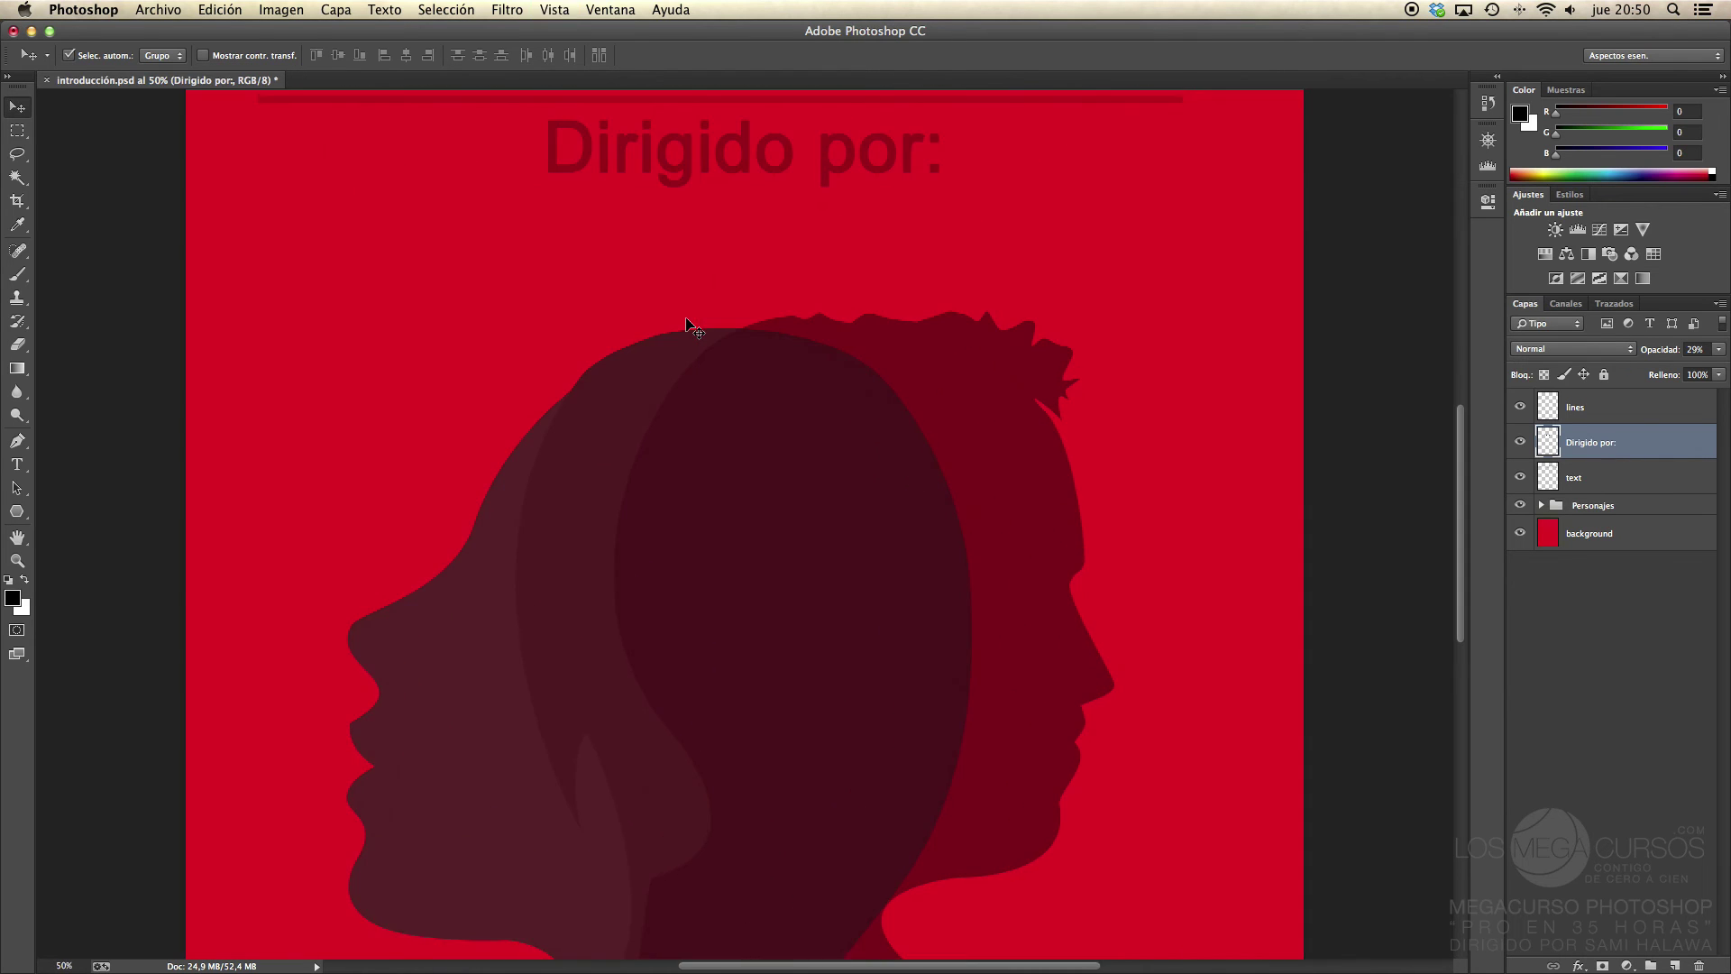
key(super+plus)
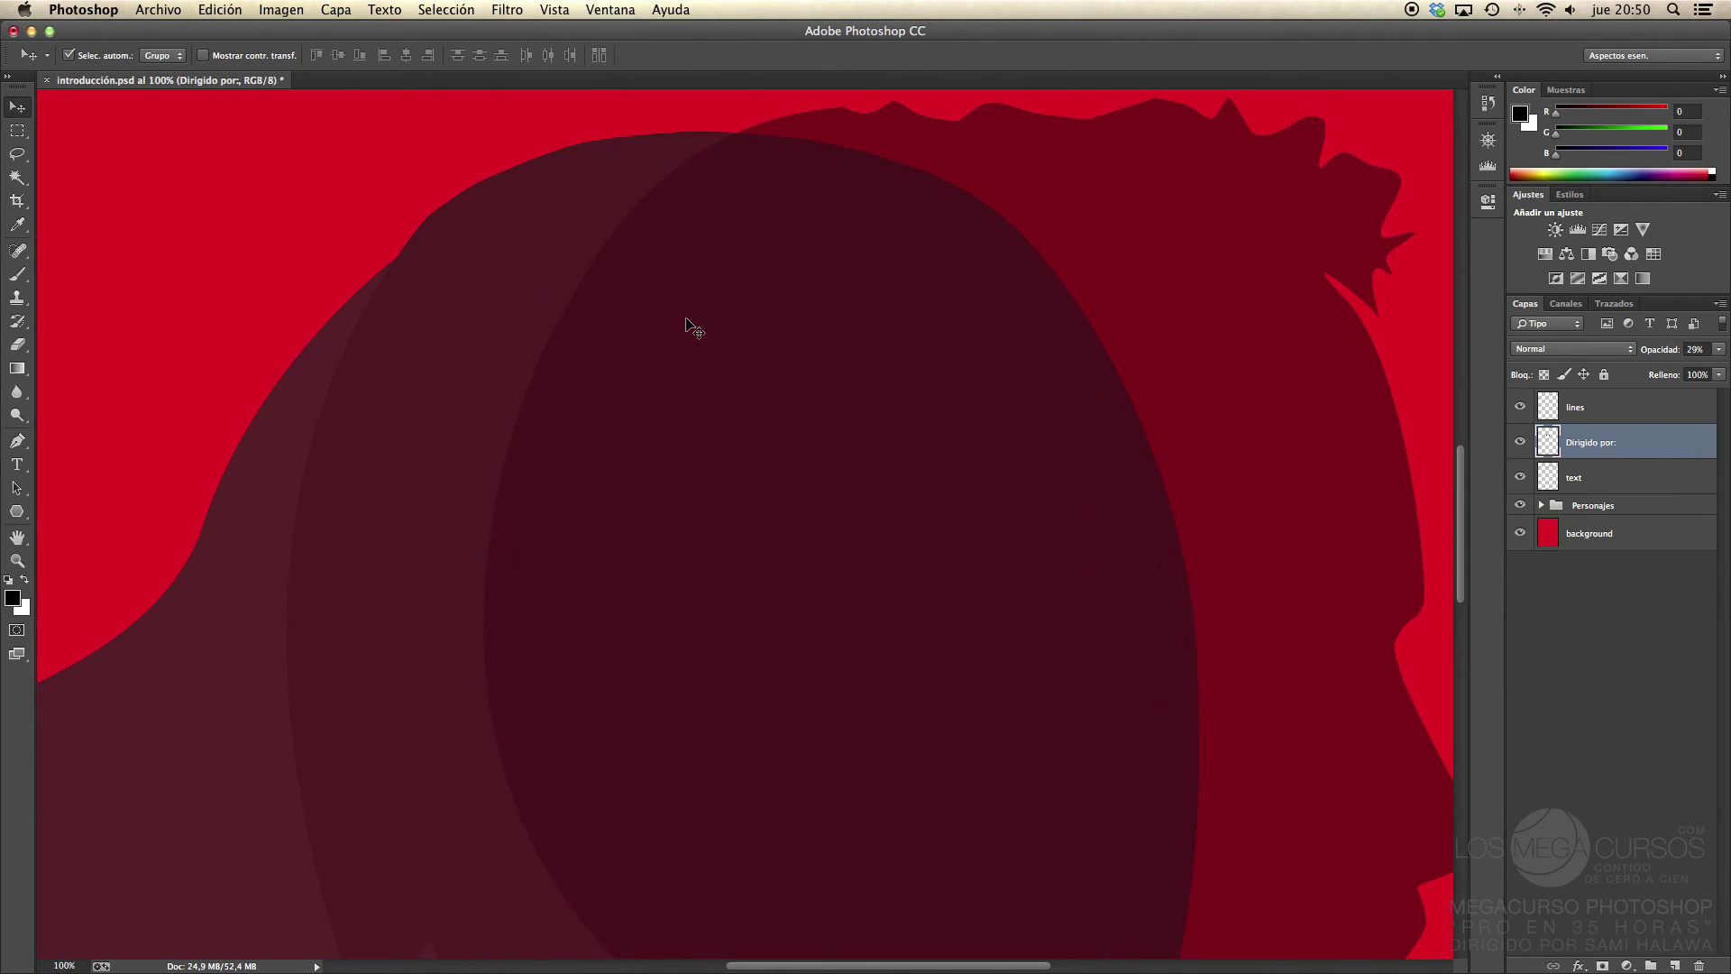
key(space)
drag(685, 317, 707, 506)
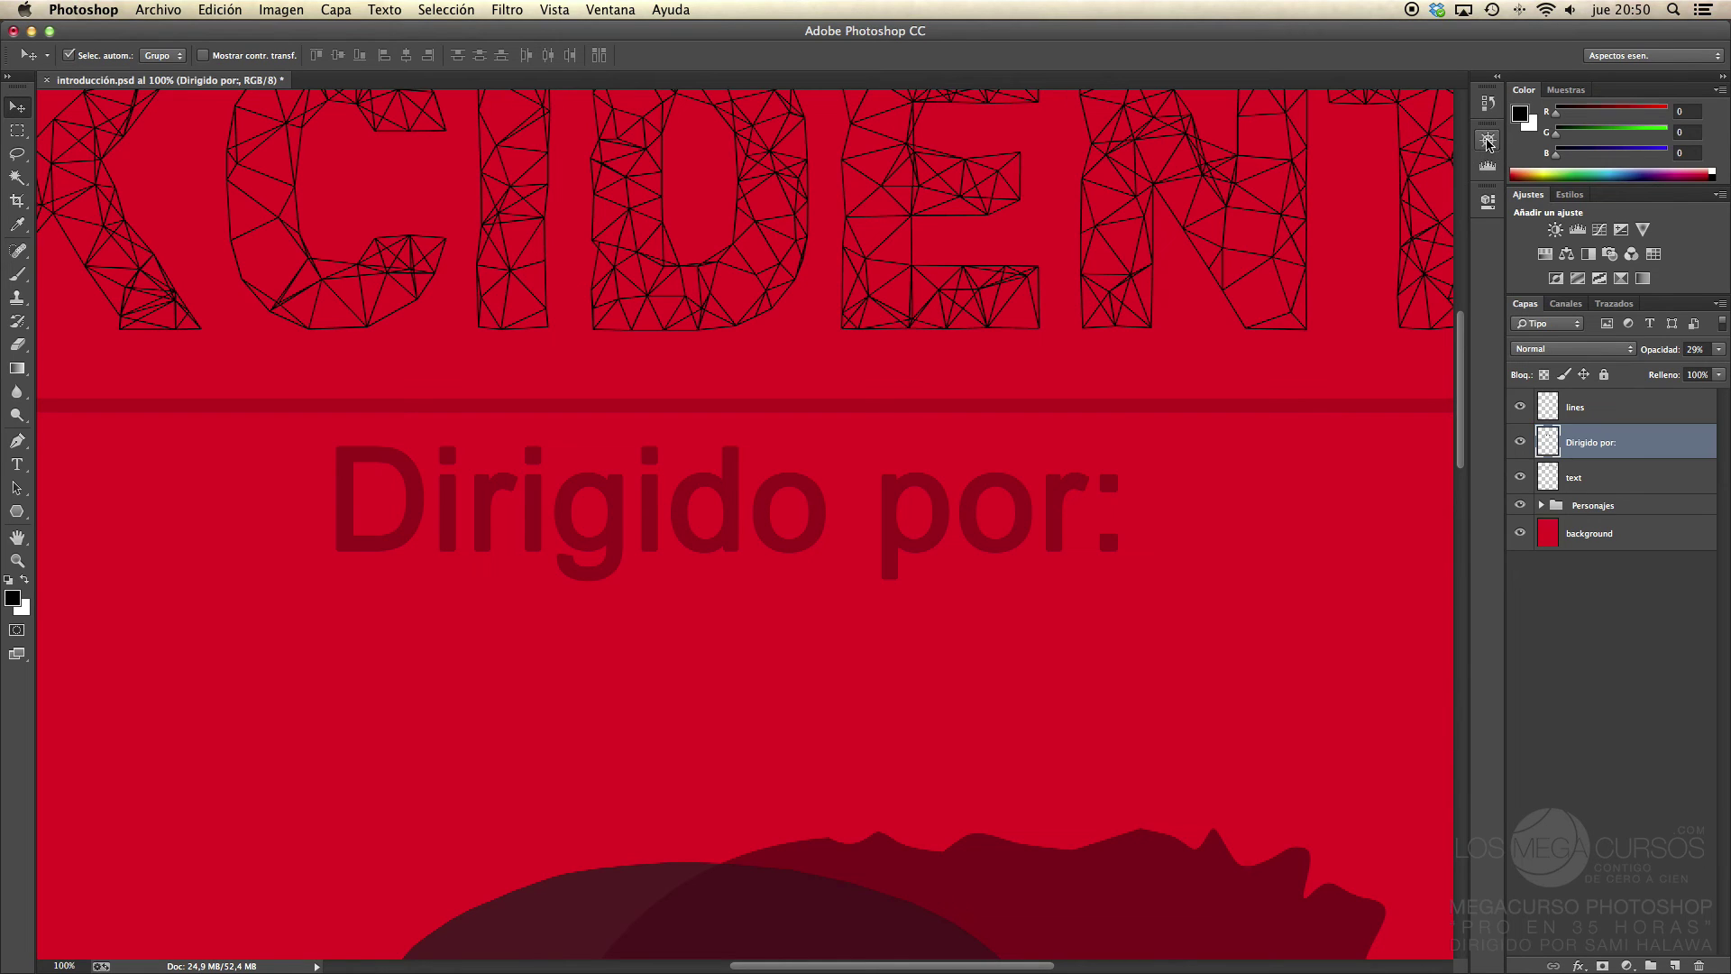
Step: Float the Navigator group over the canvas, re-dock it, and open the Navegador panel
click(1487, 140)
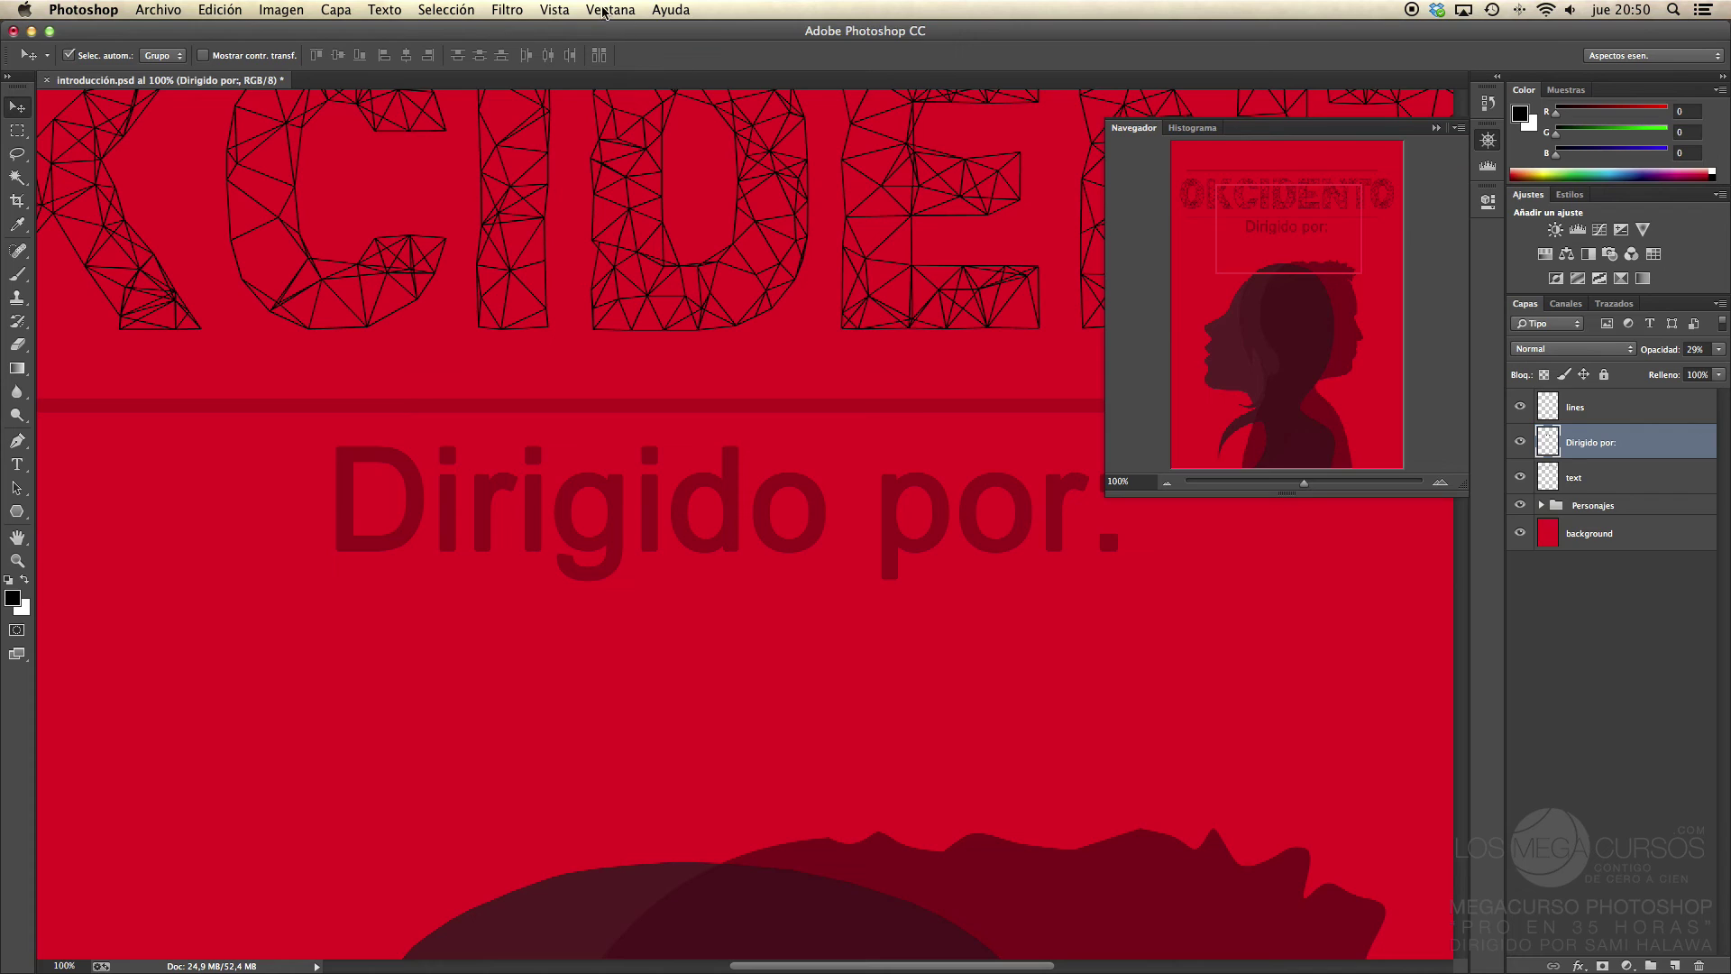
click(1490, 139)
drag(1488, 121, 1270, 135)
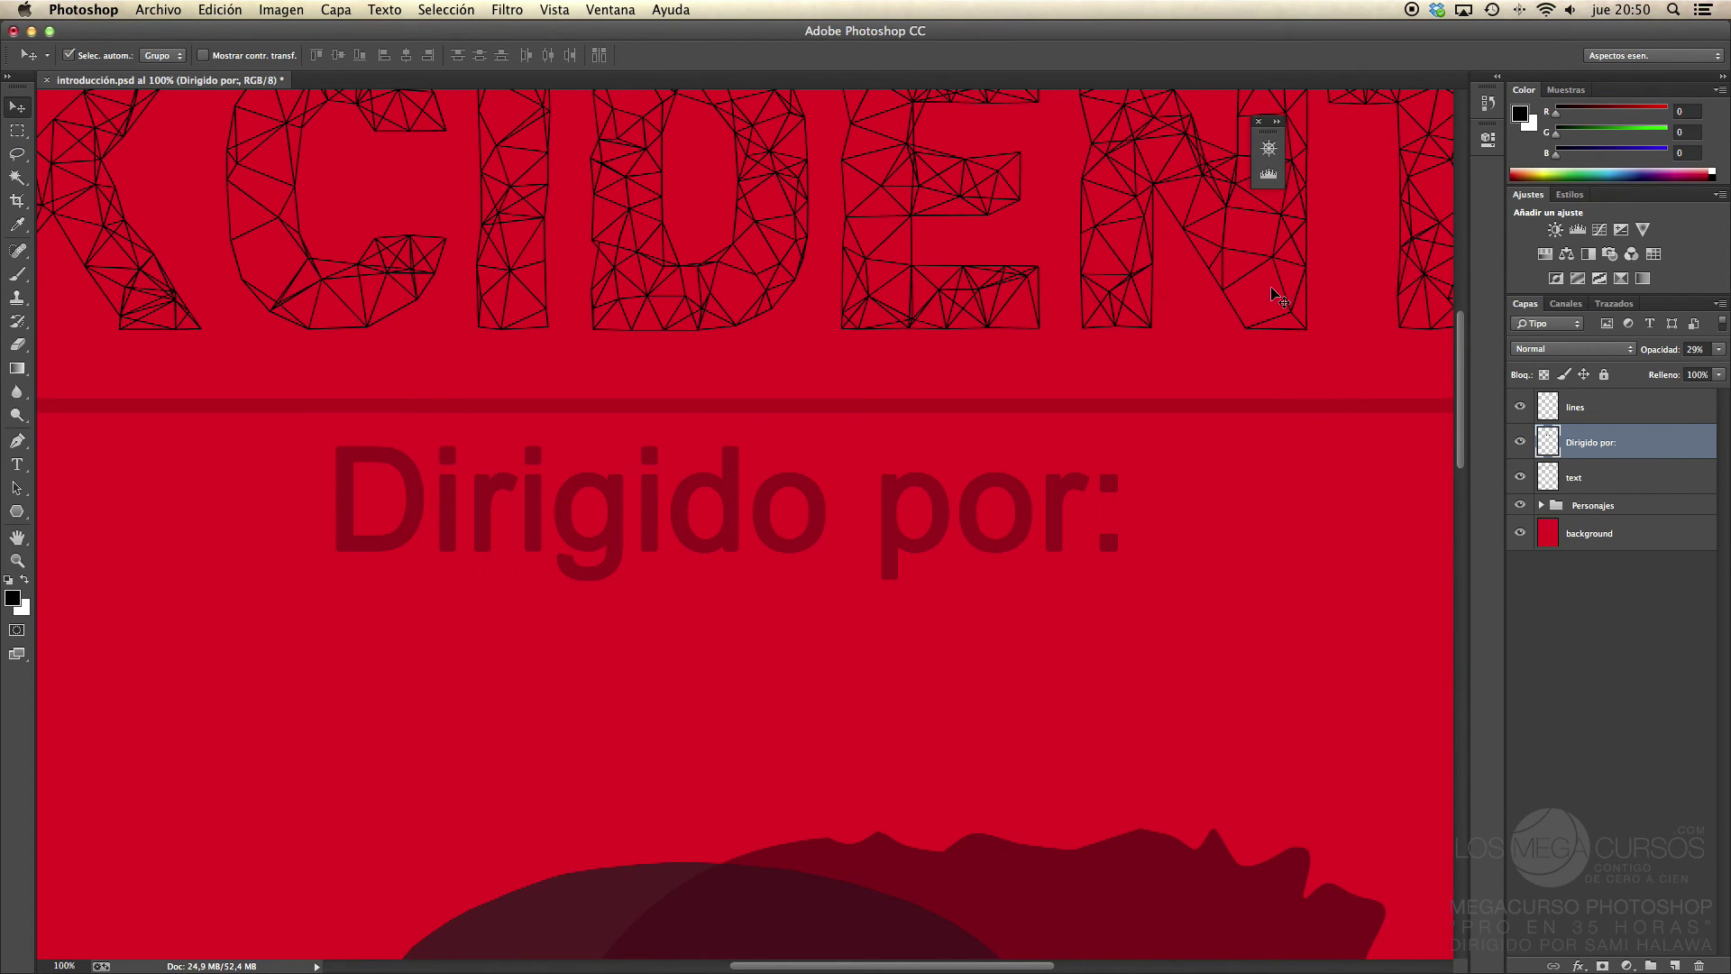
click(1269, 147)
click(1270, 147)
drag(1268, 133, 1493, 183)
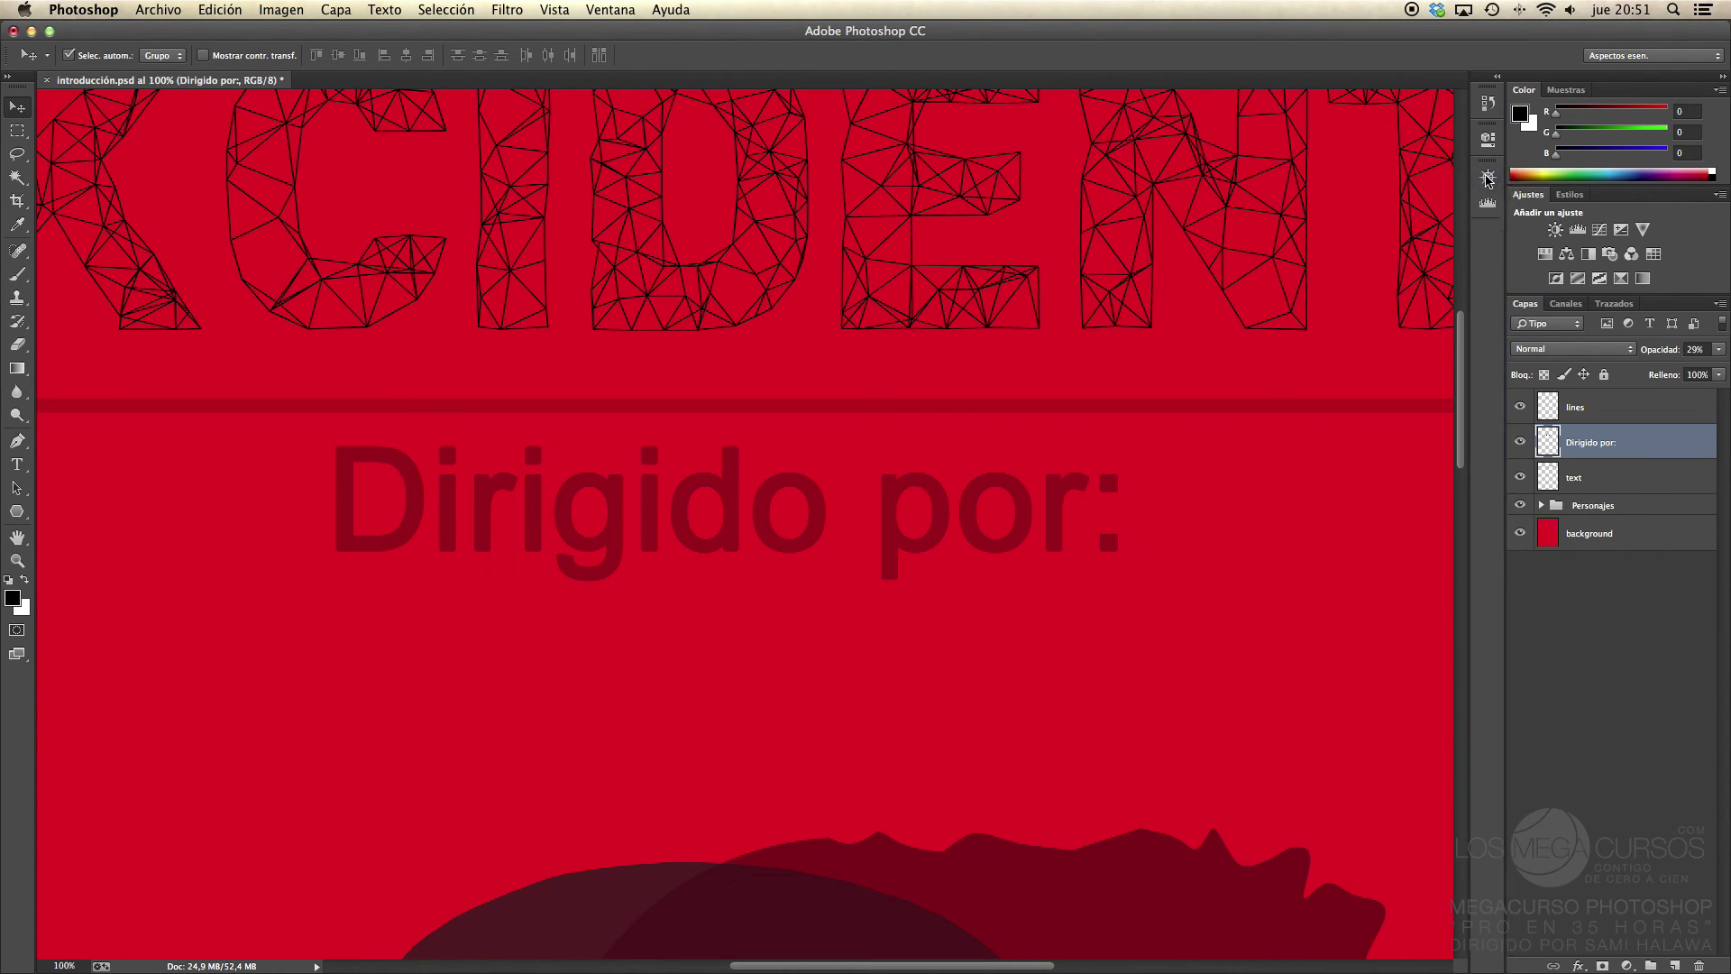
click(1491, 180)
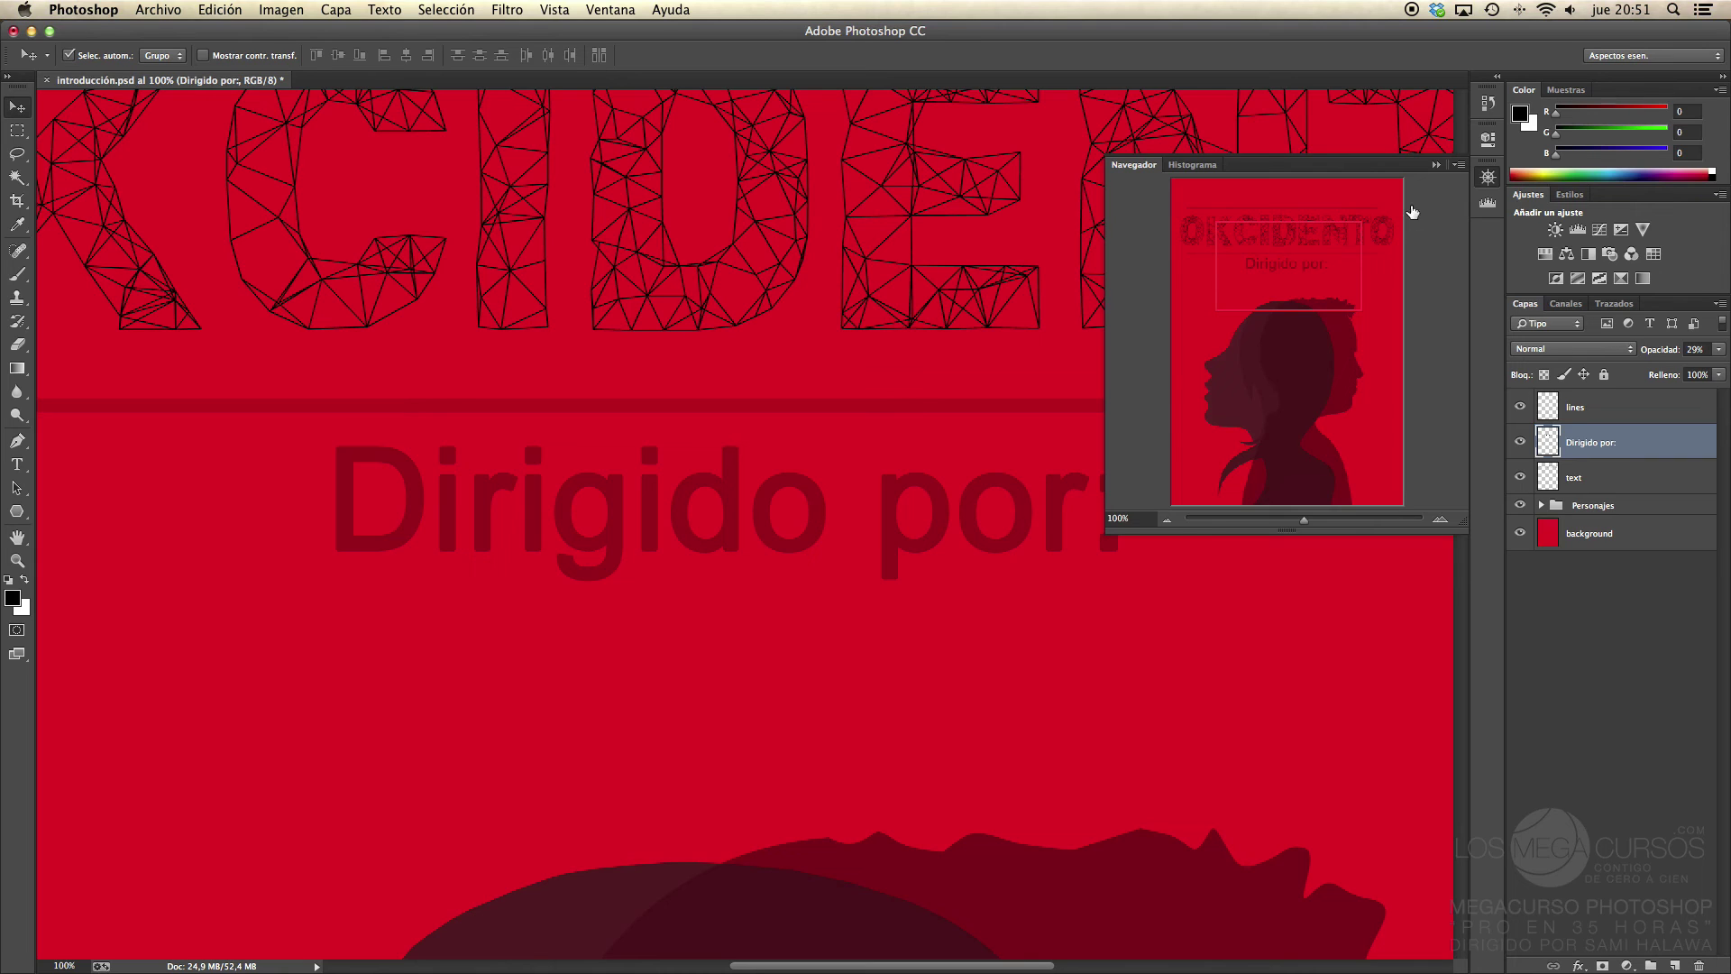
Step: In Navegador panel options, try Verde, then settle on Cian as the view-box colour
click(1458, 165)
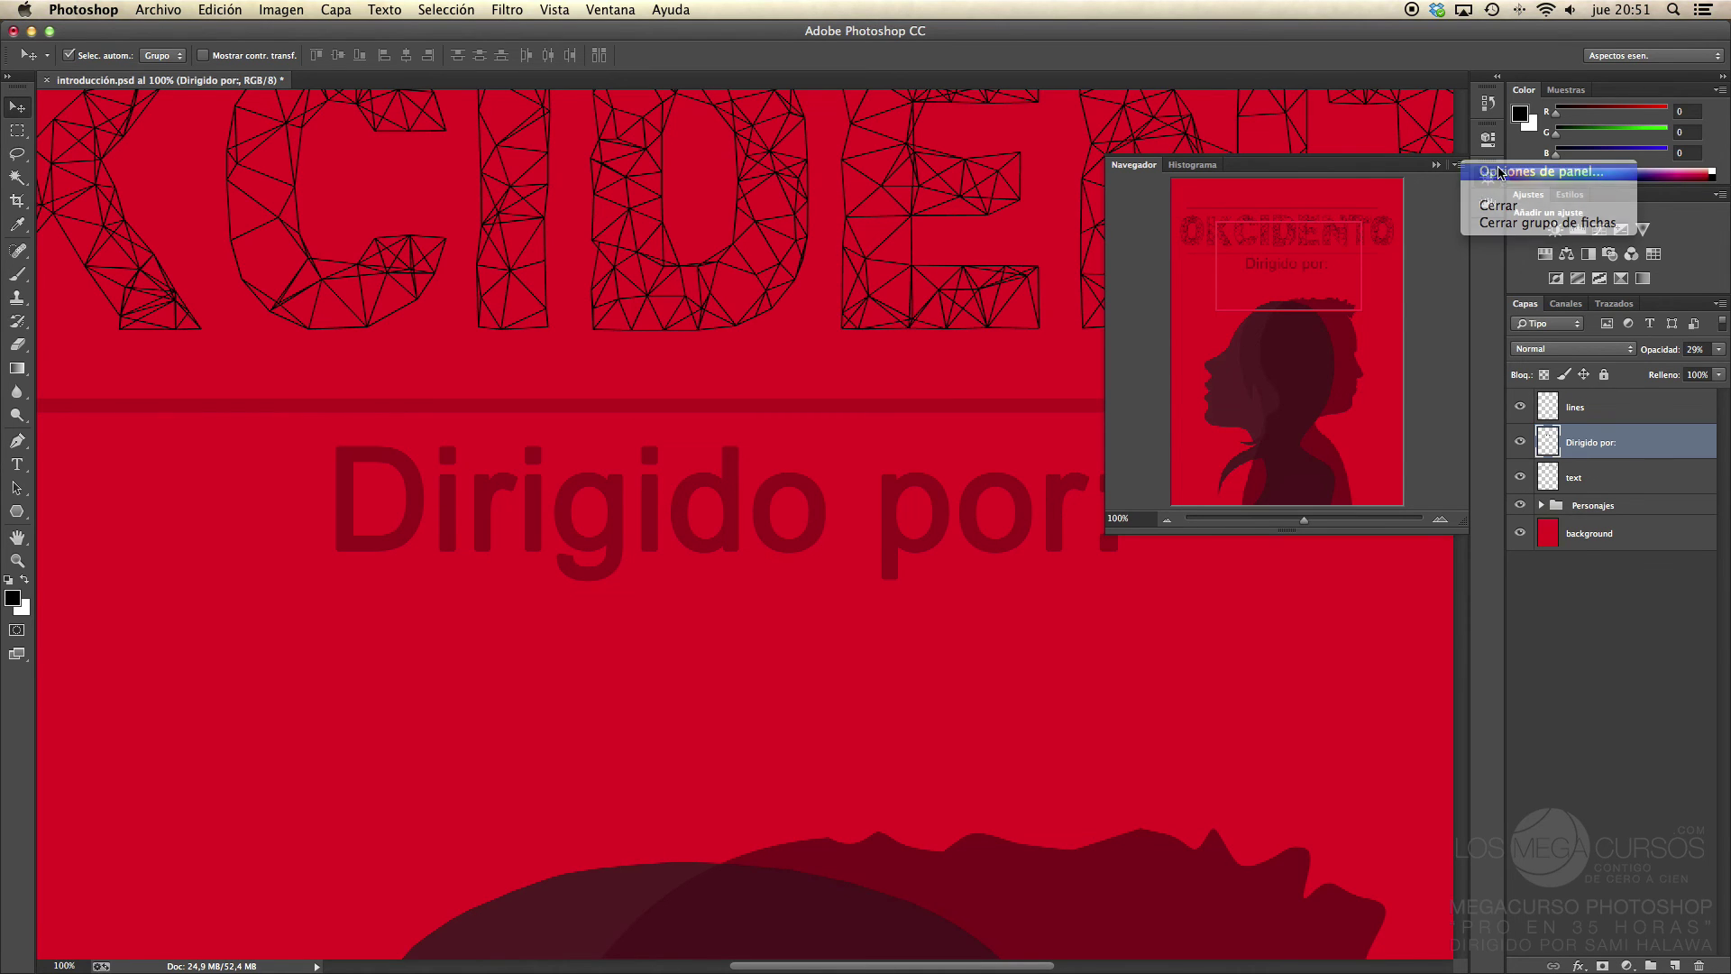
click(1501, 172)
drag(847, 391, 900, 360)
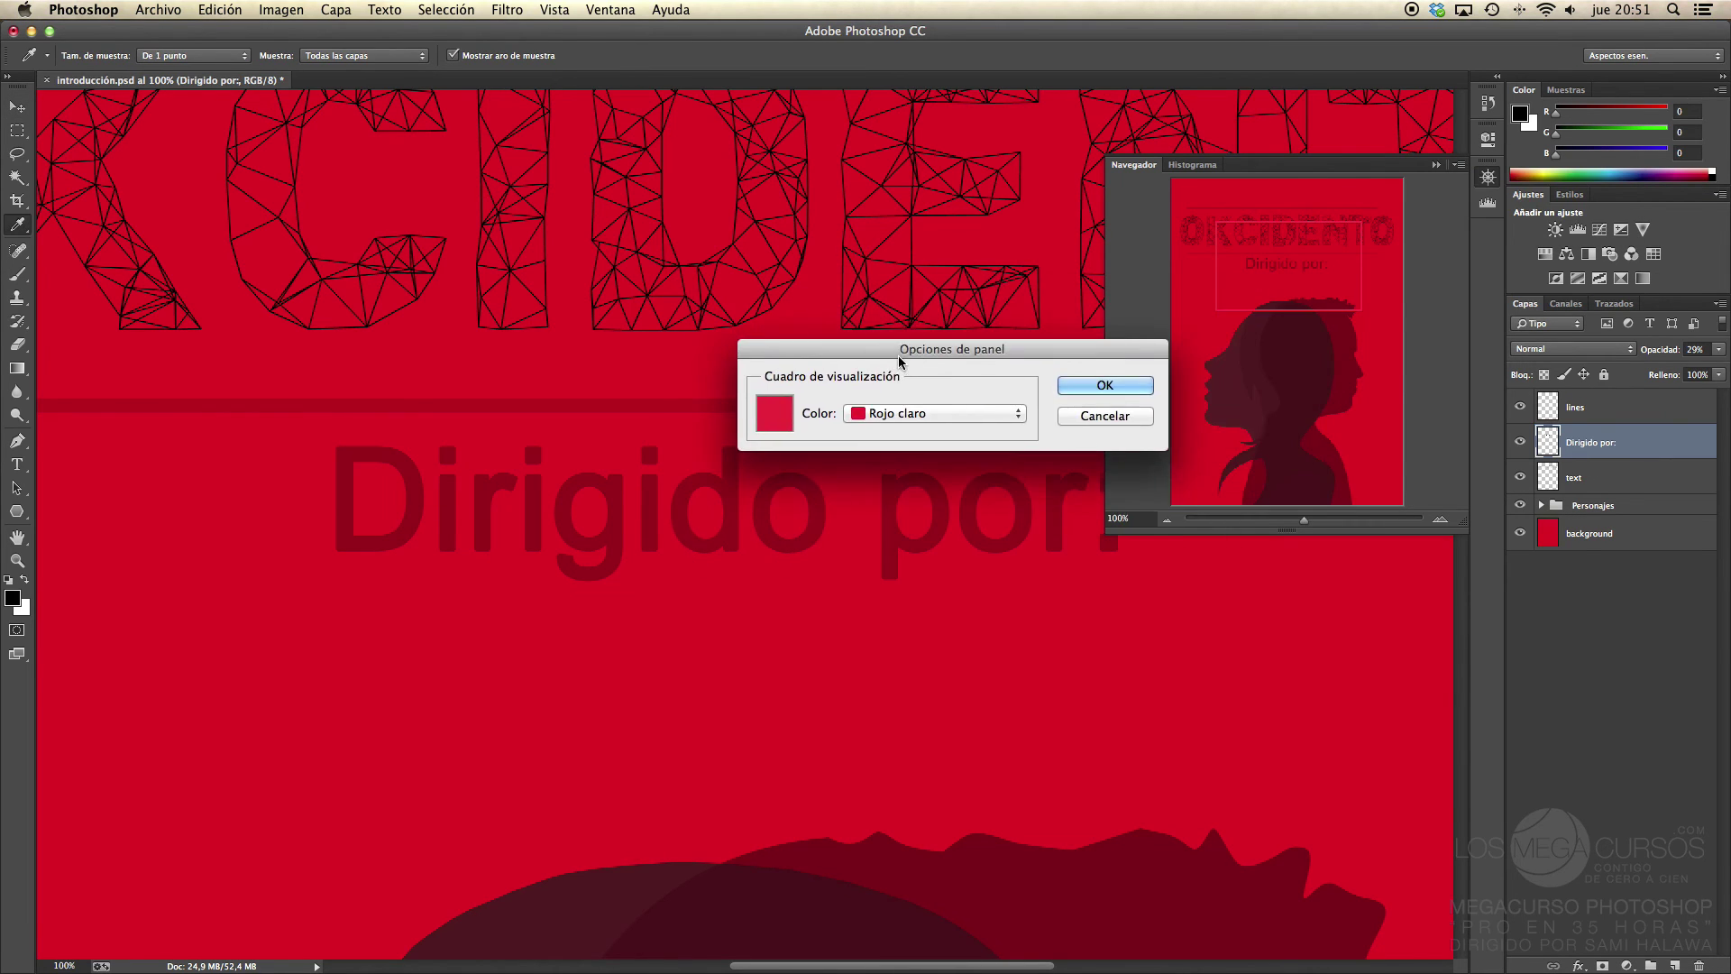
click(954, 418)
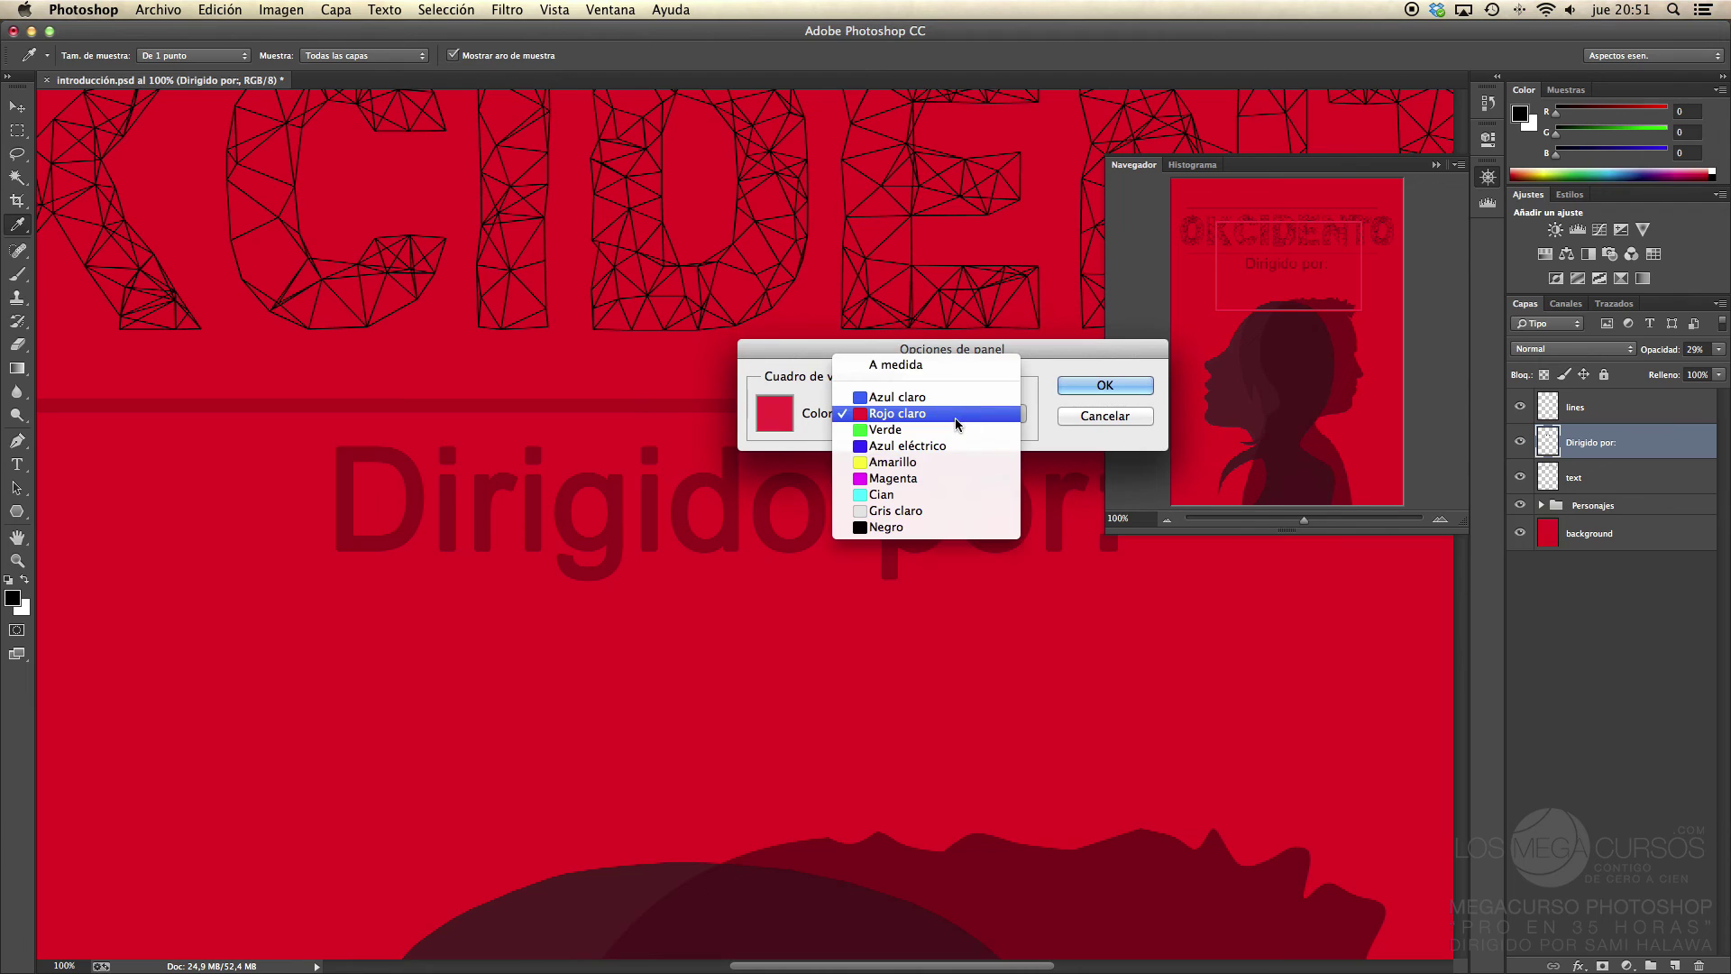
click(942, 494)
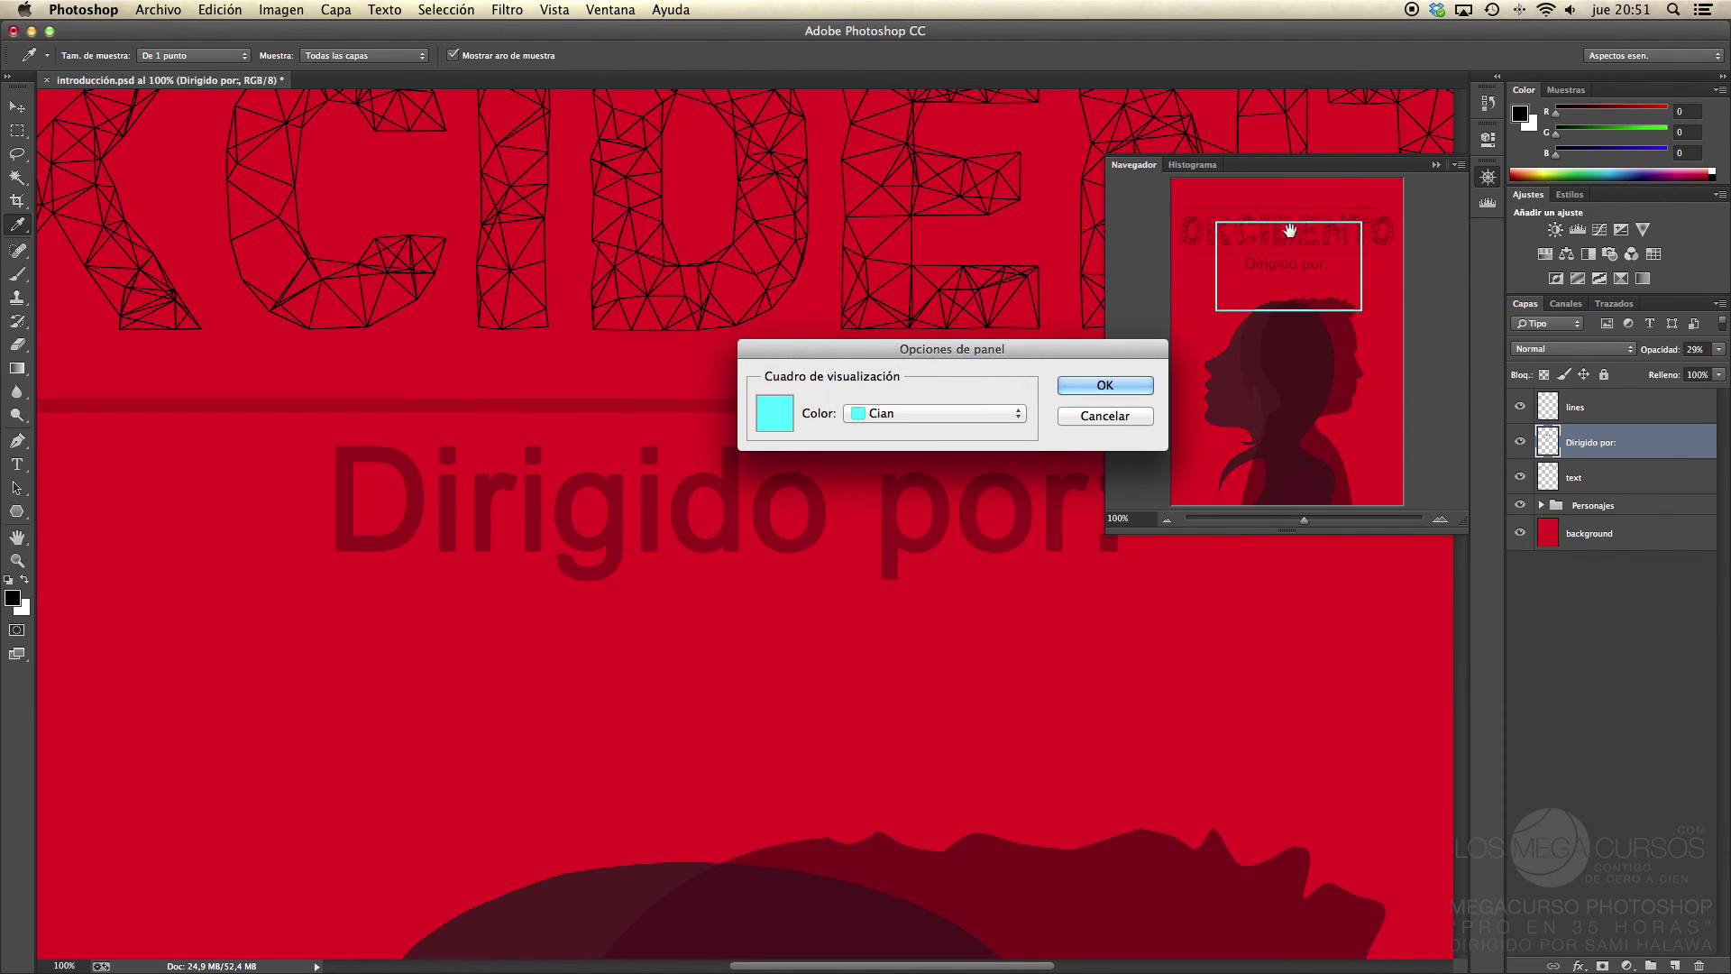
click(1004, 415)
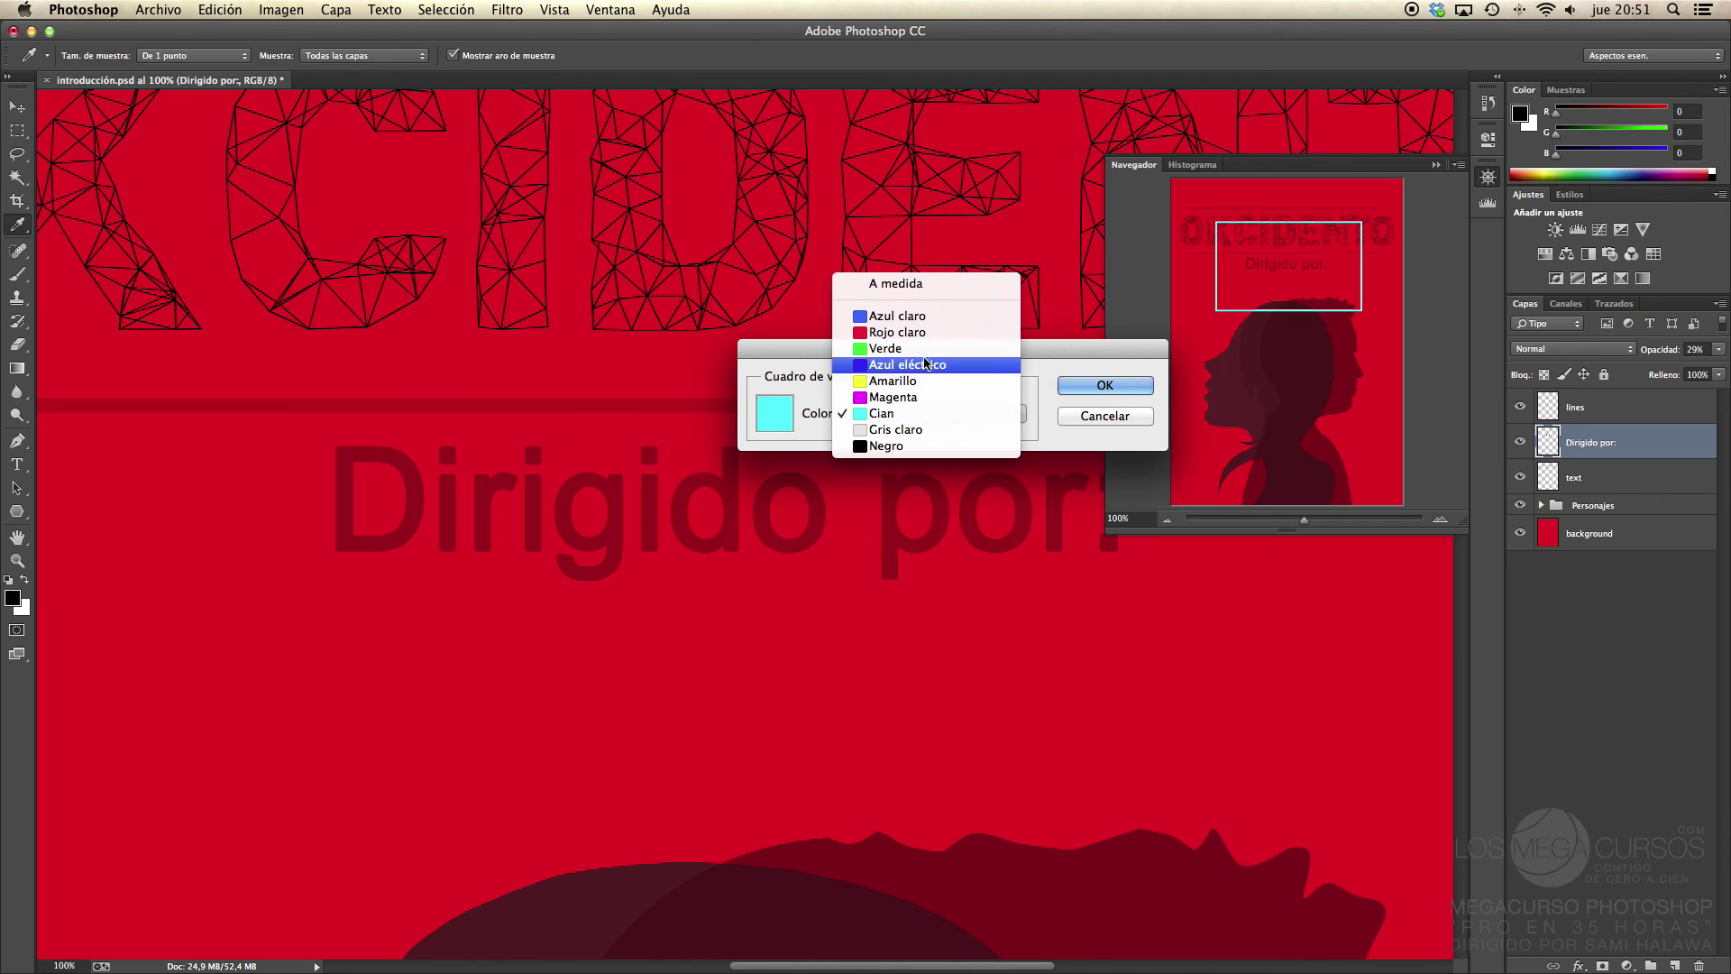
click(974, 348)
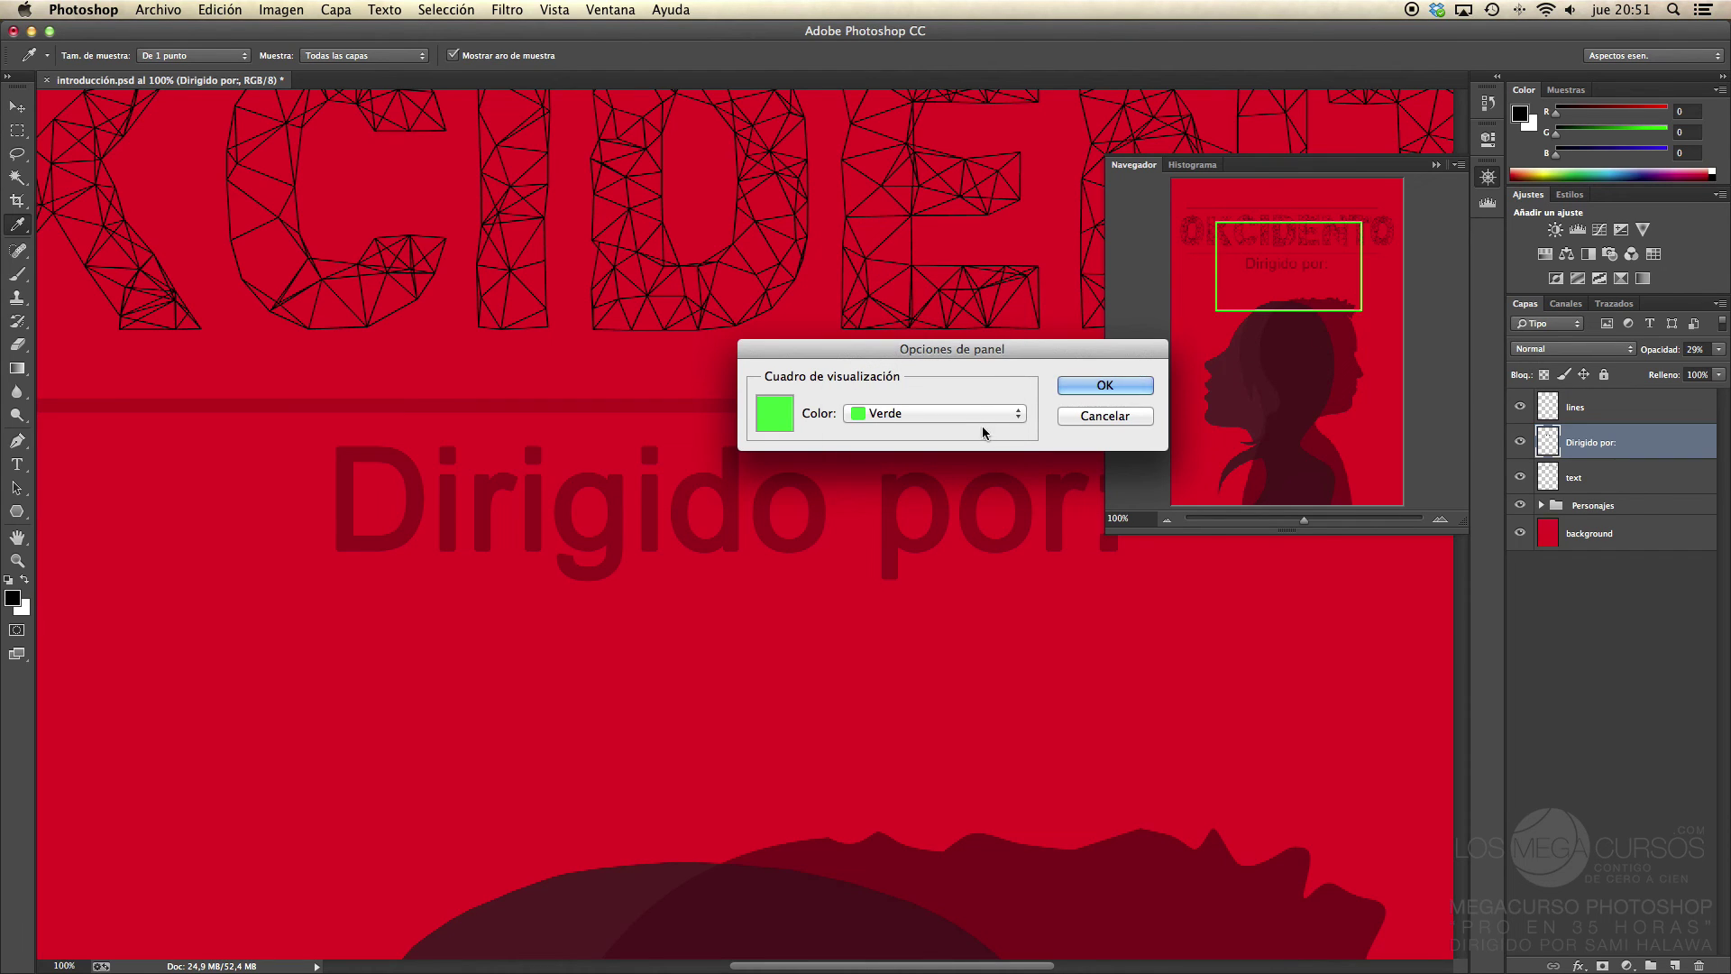
click(982, 416)
click(939, 480)
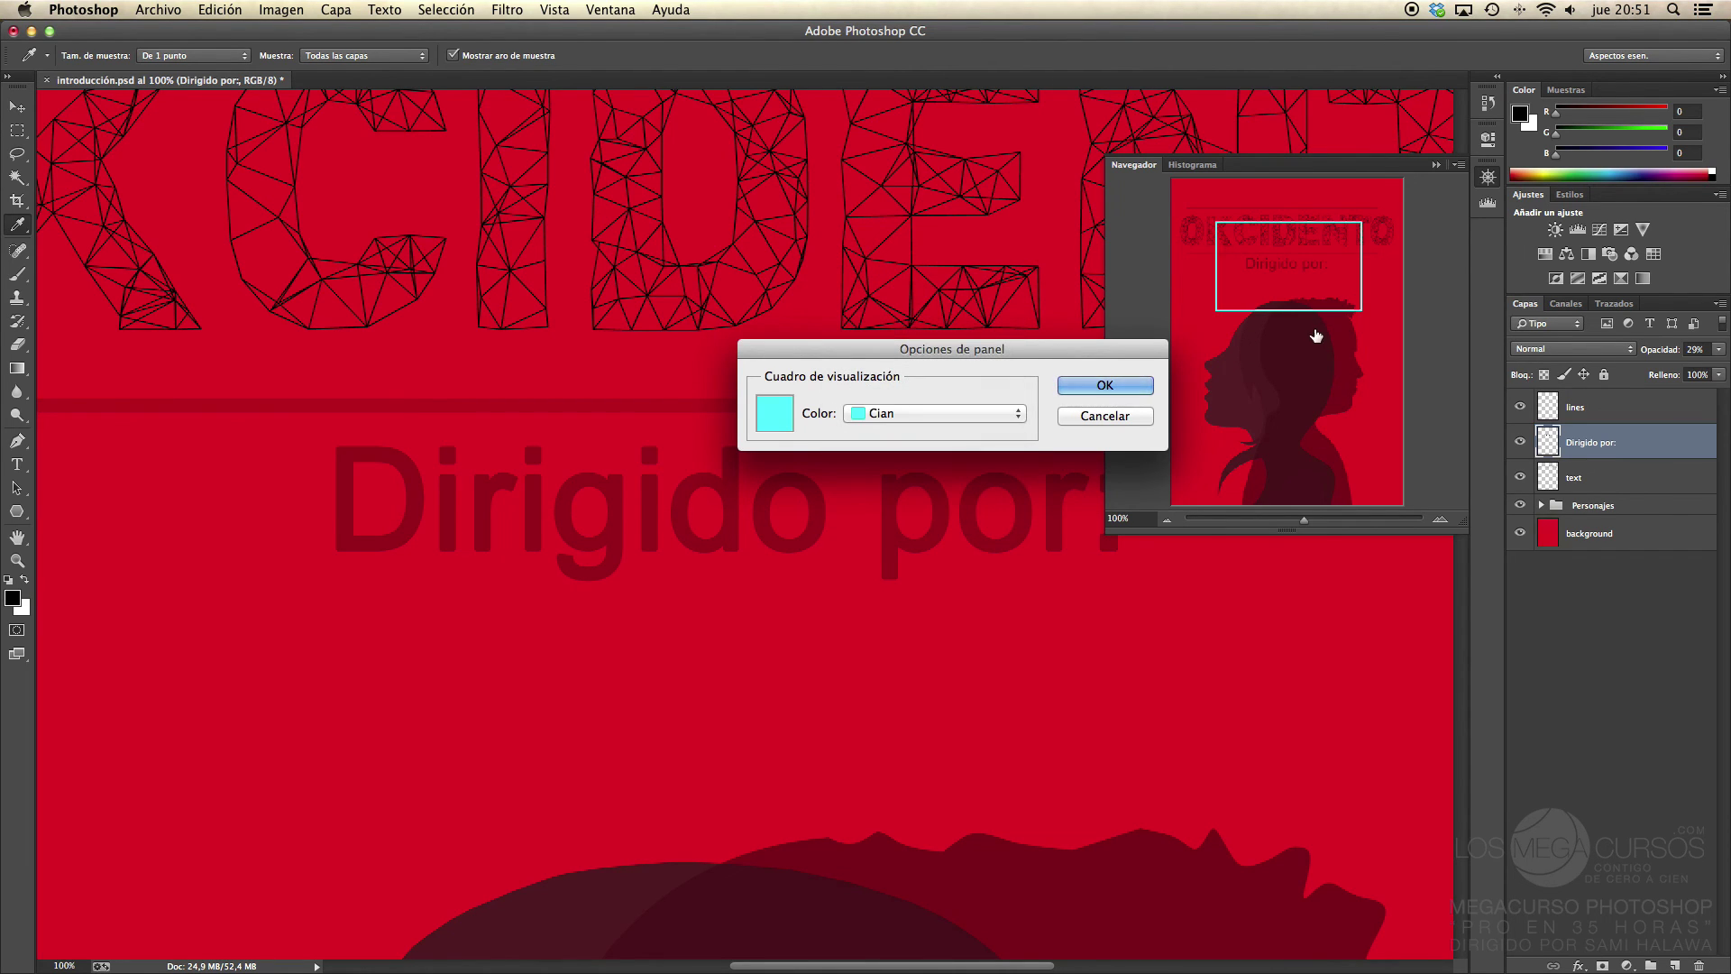
click(1105, 385)
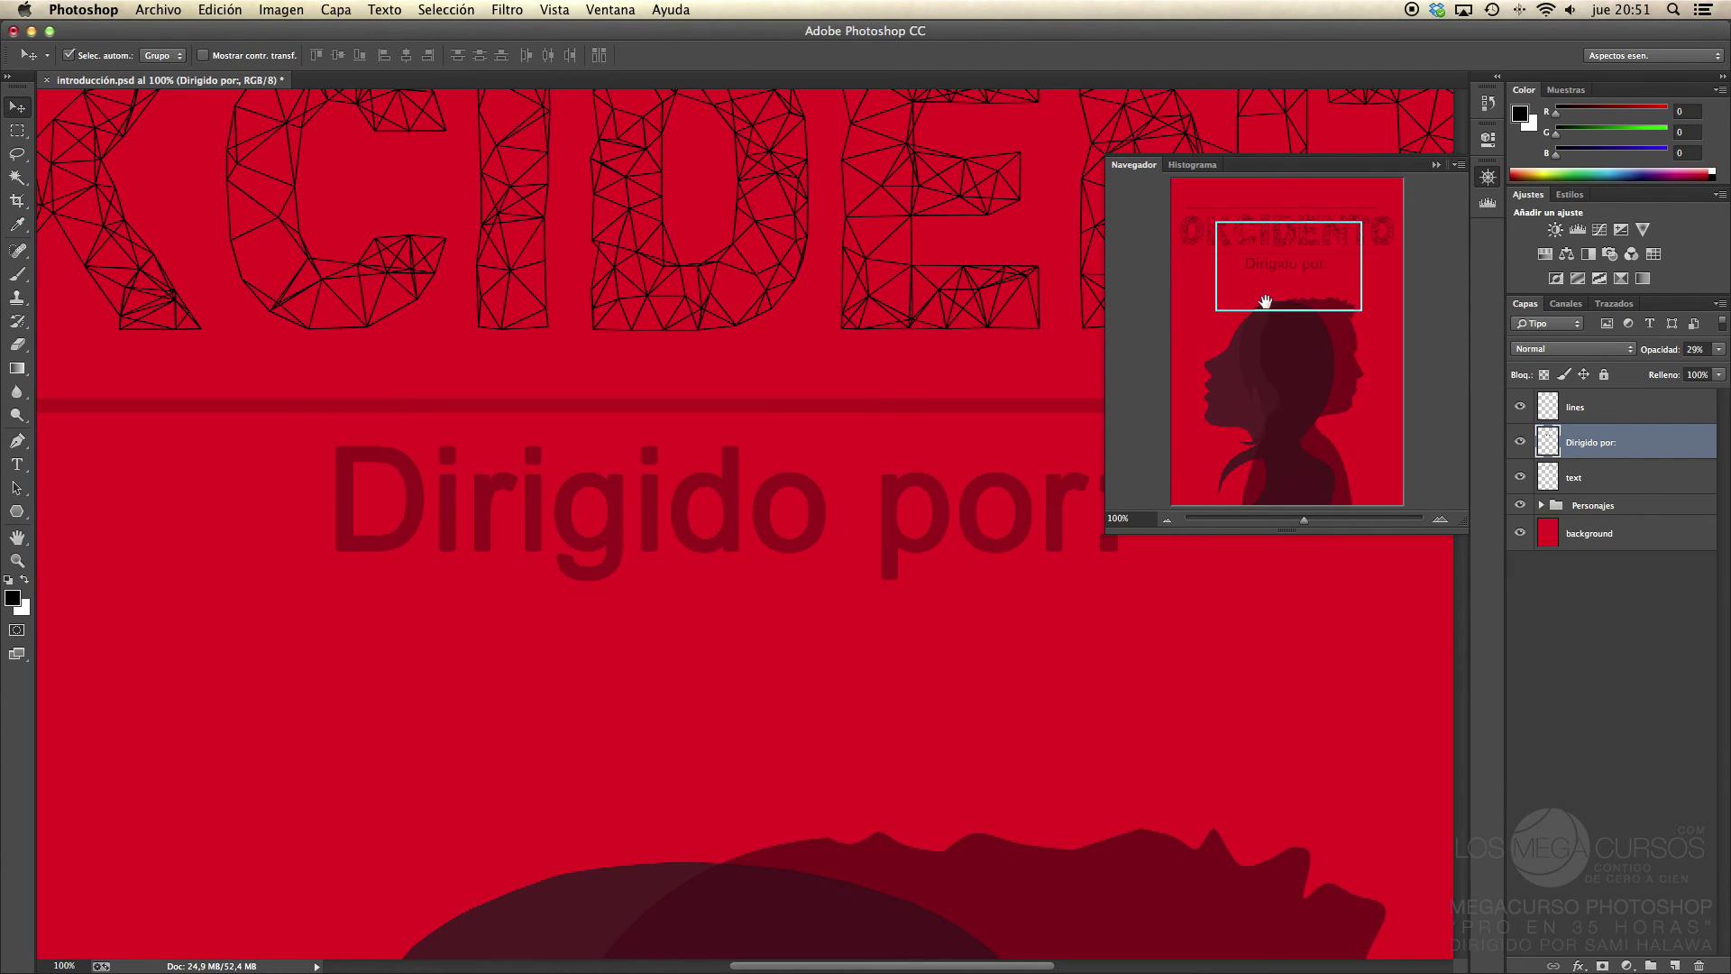
Step: Float the Navigator onto the canvas, enlarge its preview, and pan down to the silhouettes' heads
mouse_move(1263, 292)
mouse_down()
mouse_move(1315, 236)
mouse_move(1194, 224)
mouse_move(1194, 247)
mouse_move(1312, 293)
mouse_move(1314, 405)
mouse_move(1283, 464)
mouse_move(1194, 483)
mouse_move(1158, 353)
mouse_move(1217, 252)
mouse_move(1256, 263)
mouse_up()
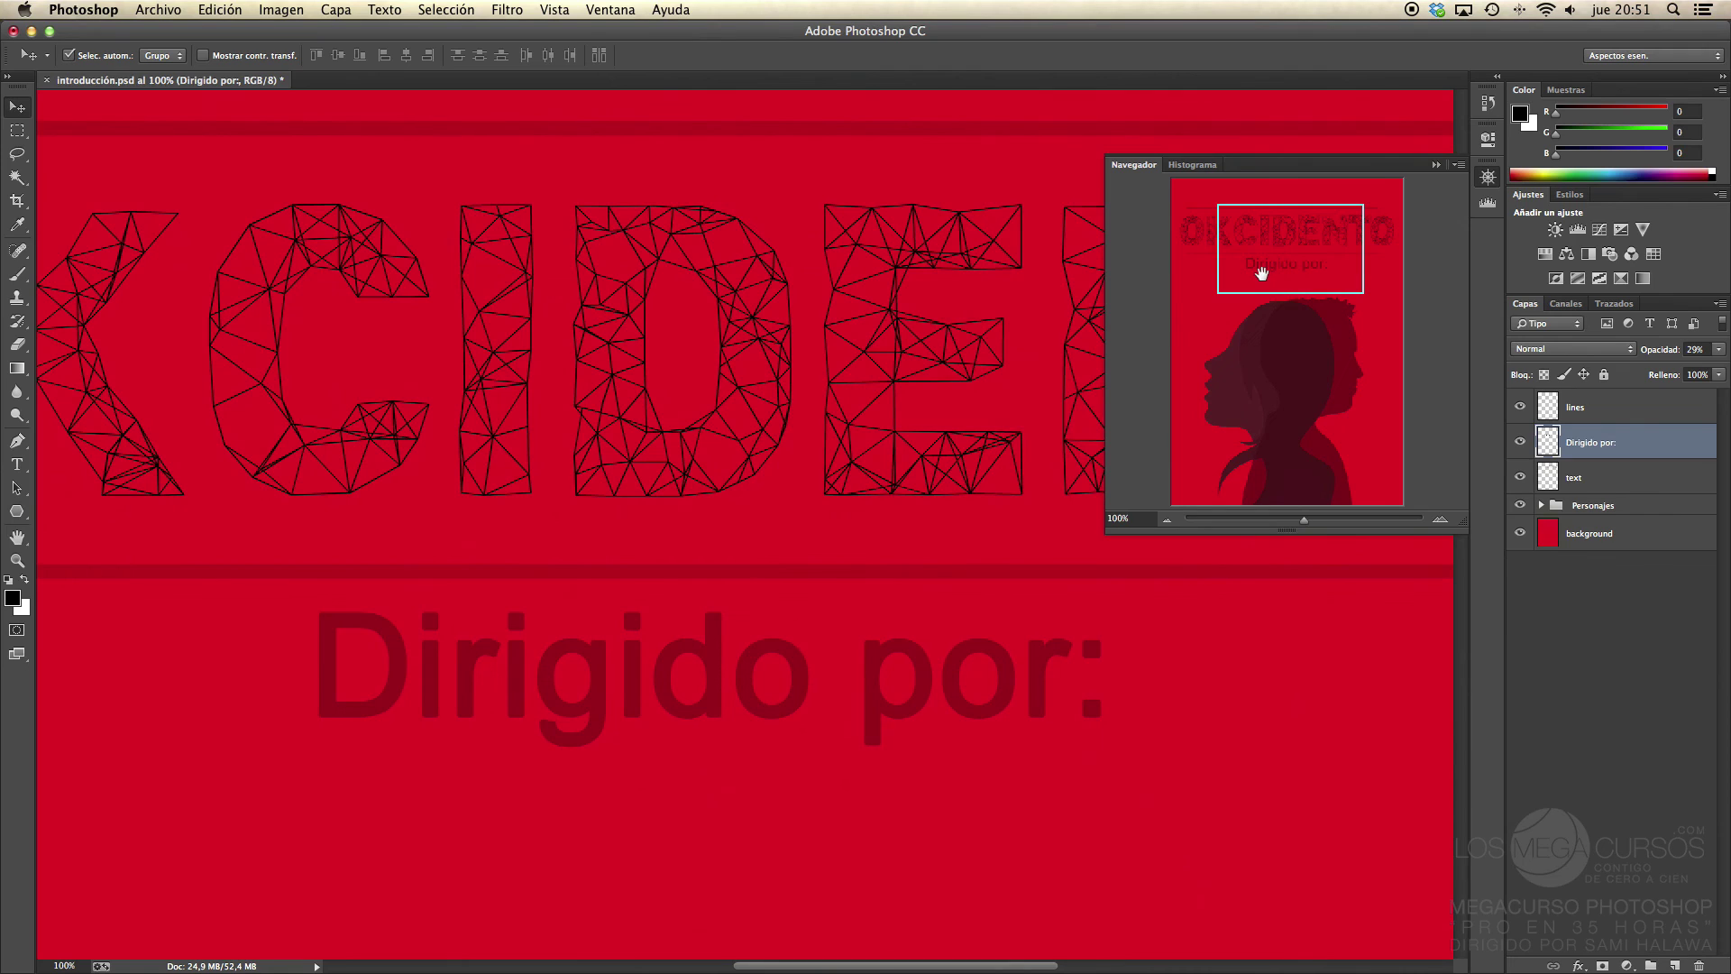
drag(1493, 167, 1001, 193)
click(1004, 196)
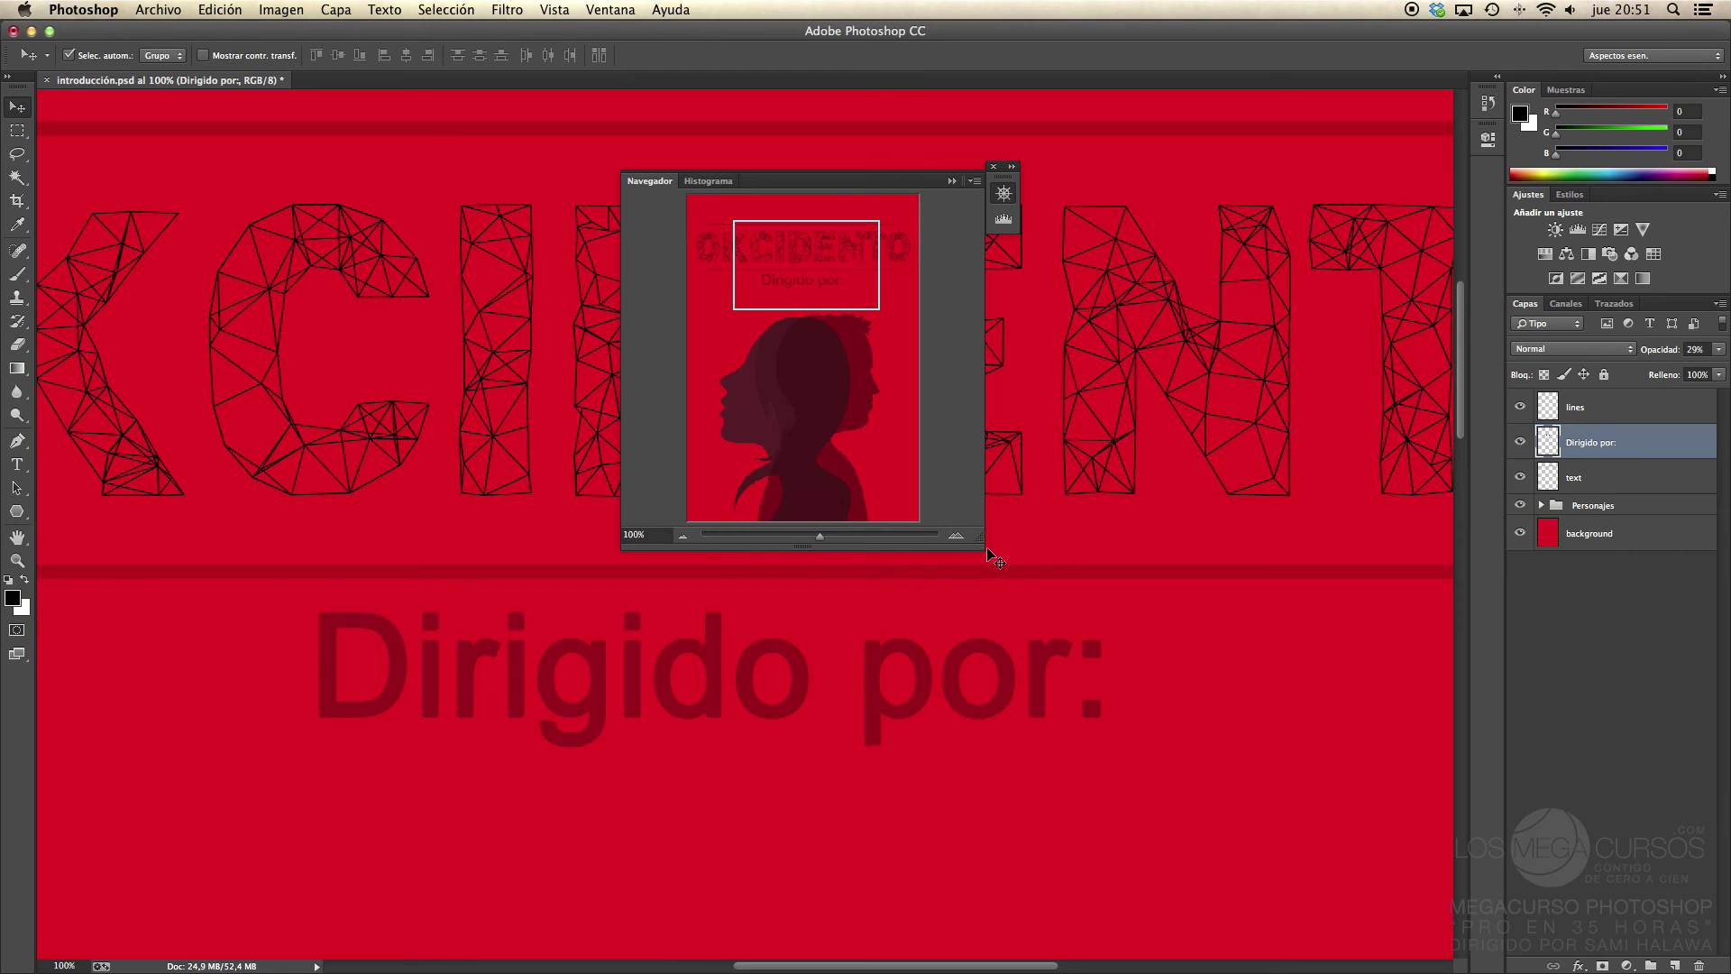
drag(983, 549, 983, 669)
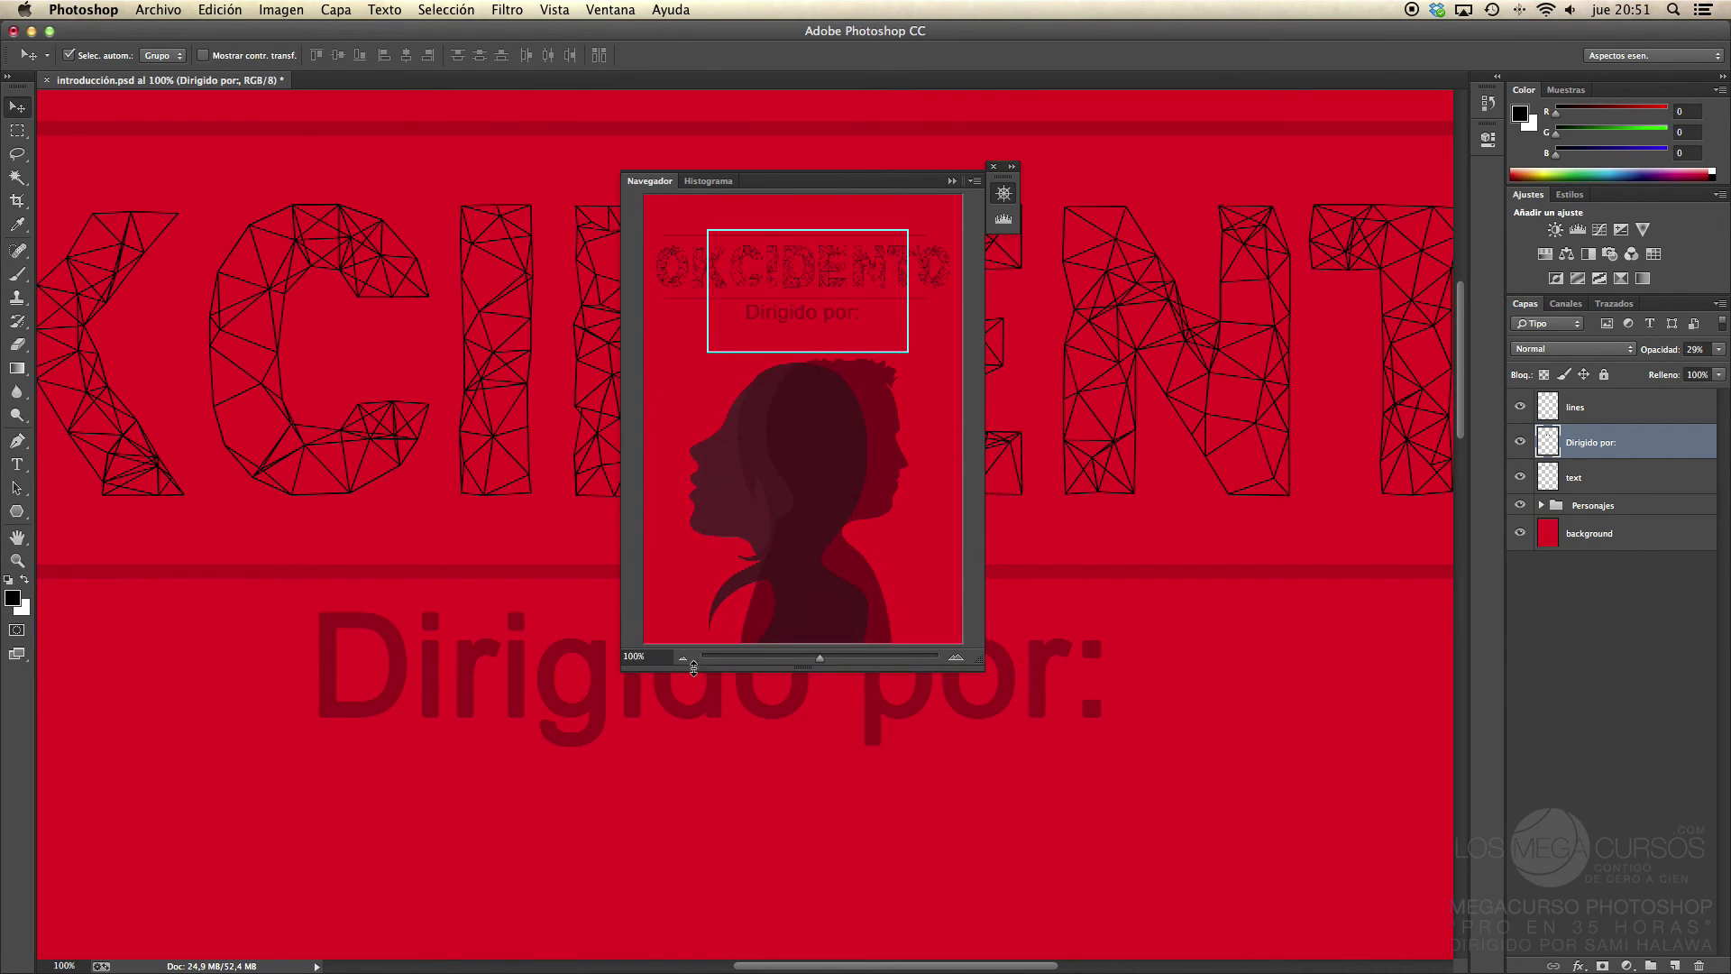
drag(634, 672, 384, 766)
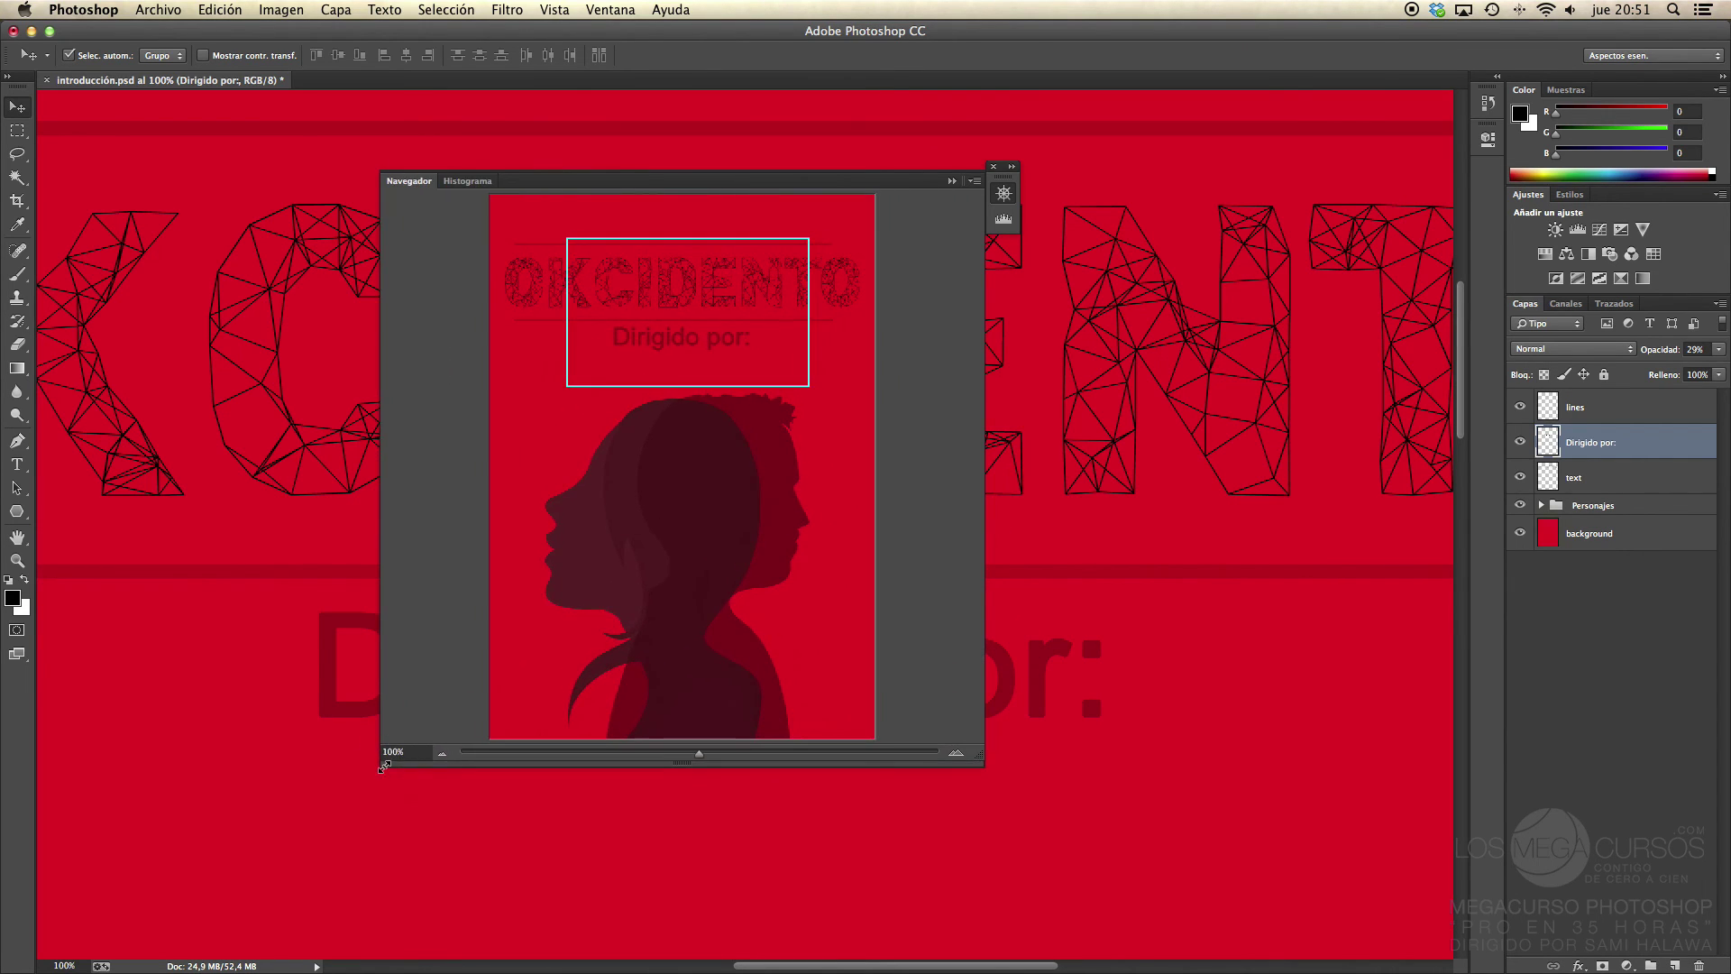
drag(729, 301, 718, 402)
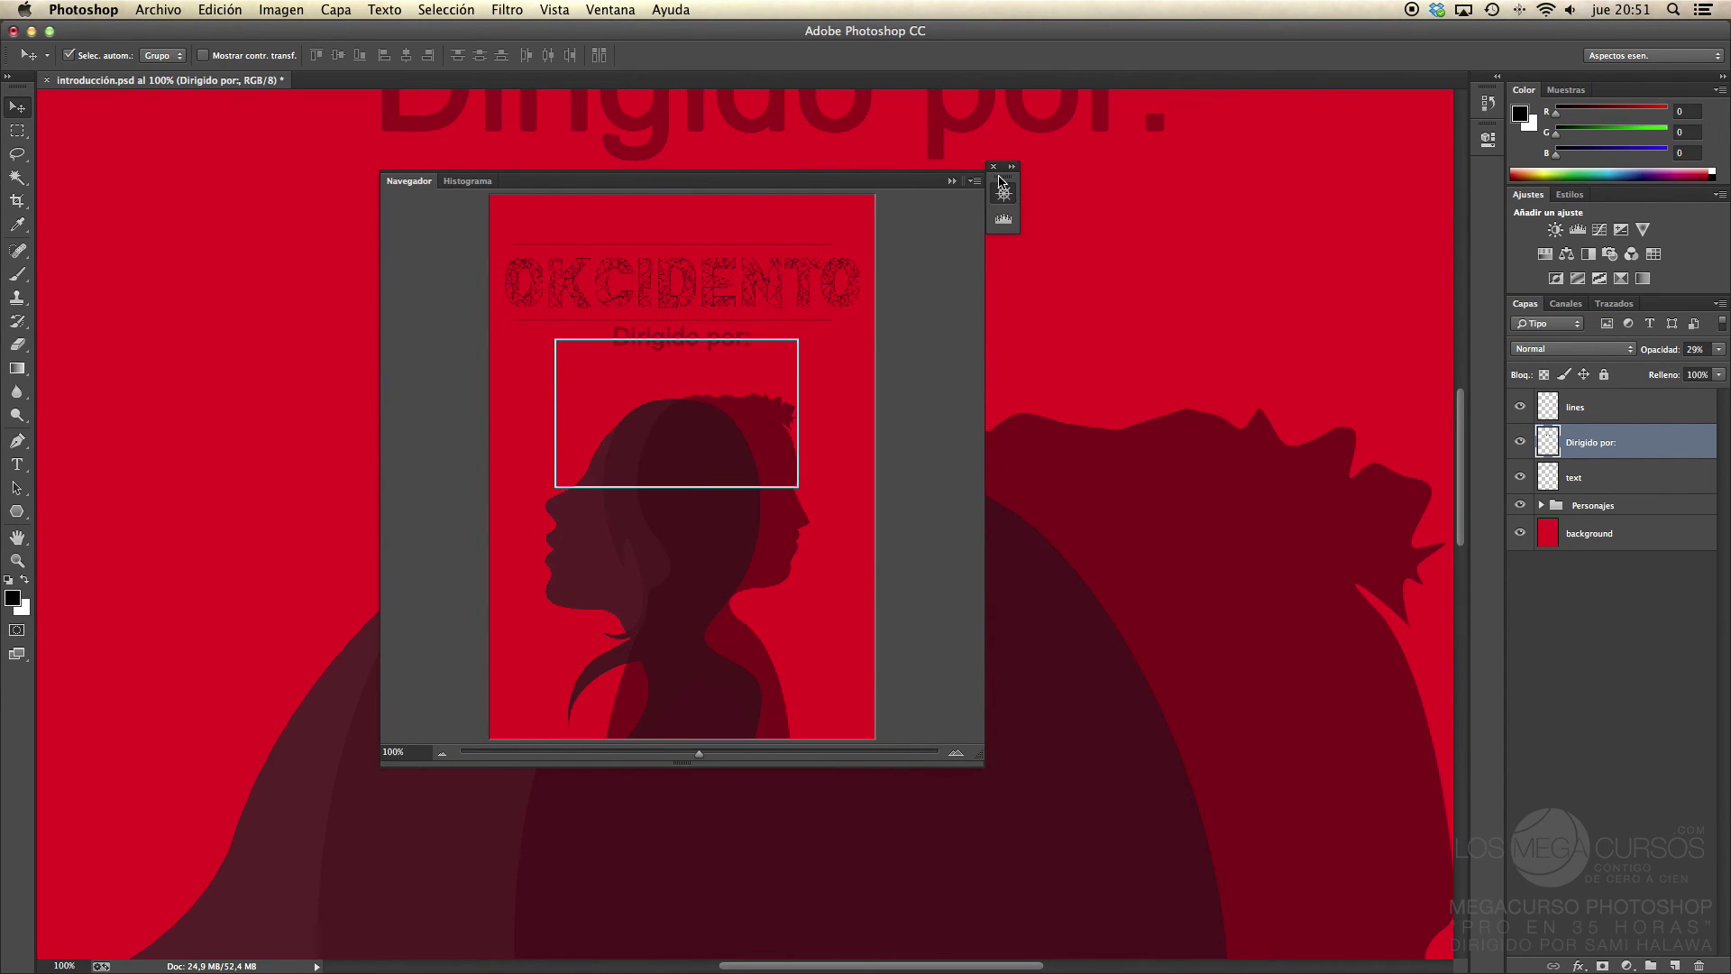
Step: Dock the Navigator again and pan back to the title and credit line
drag(999, 182, 1481, 181)
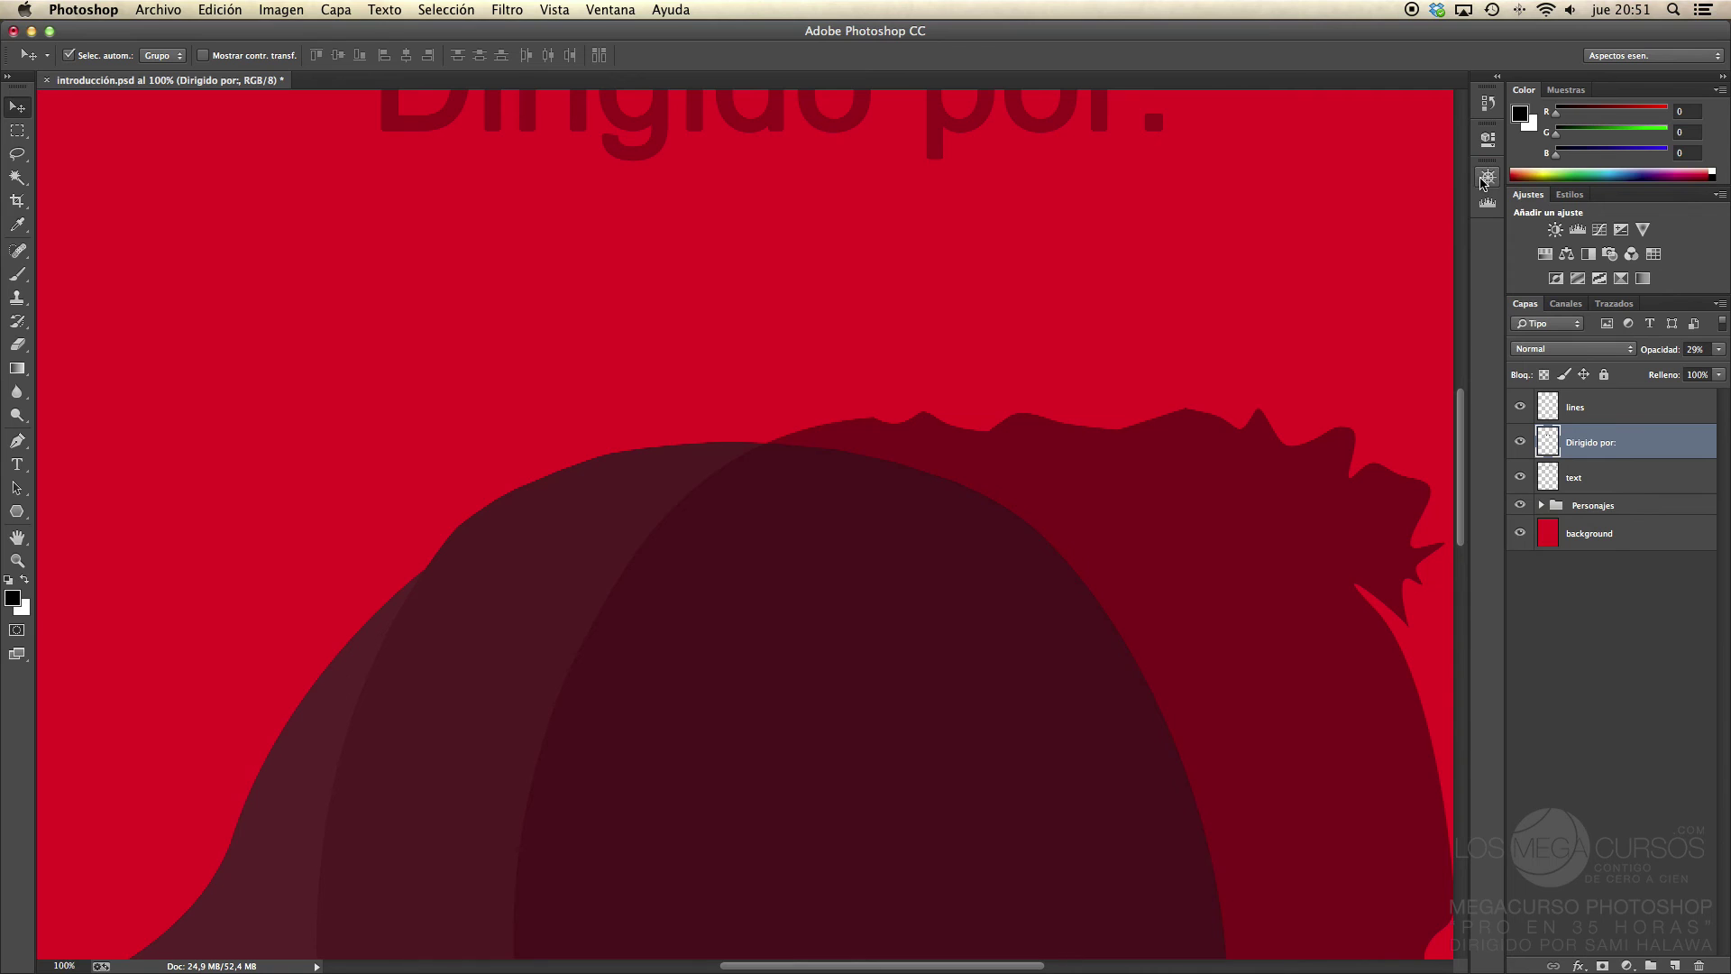
click(1482, 182)
drag(1120, 436, 1124, 344)
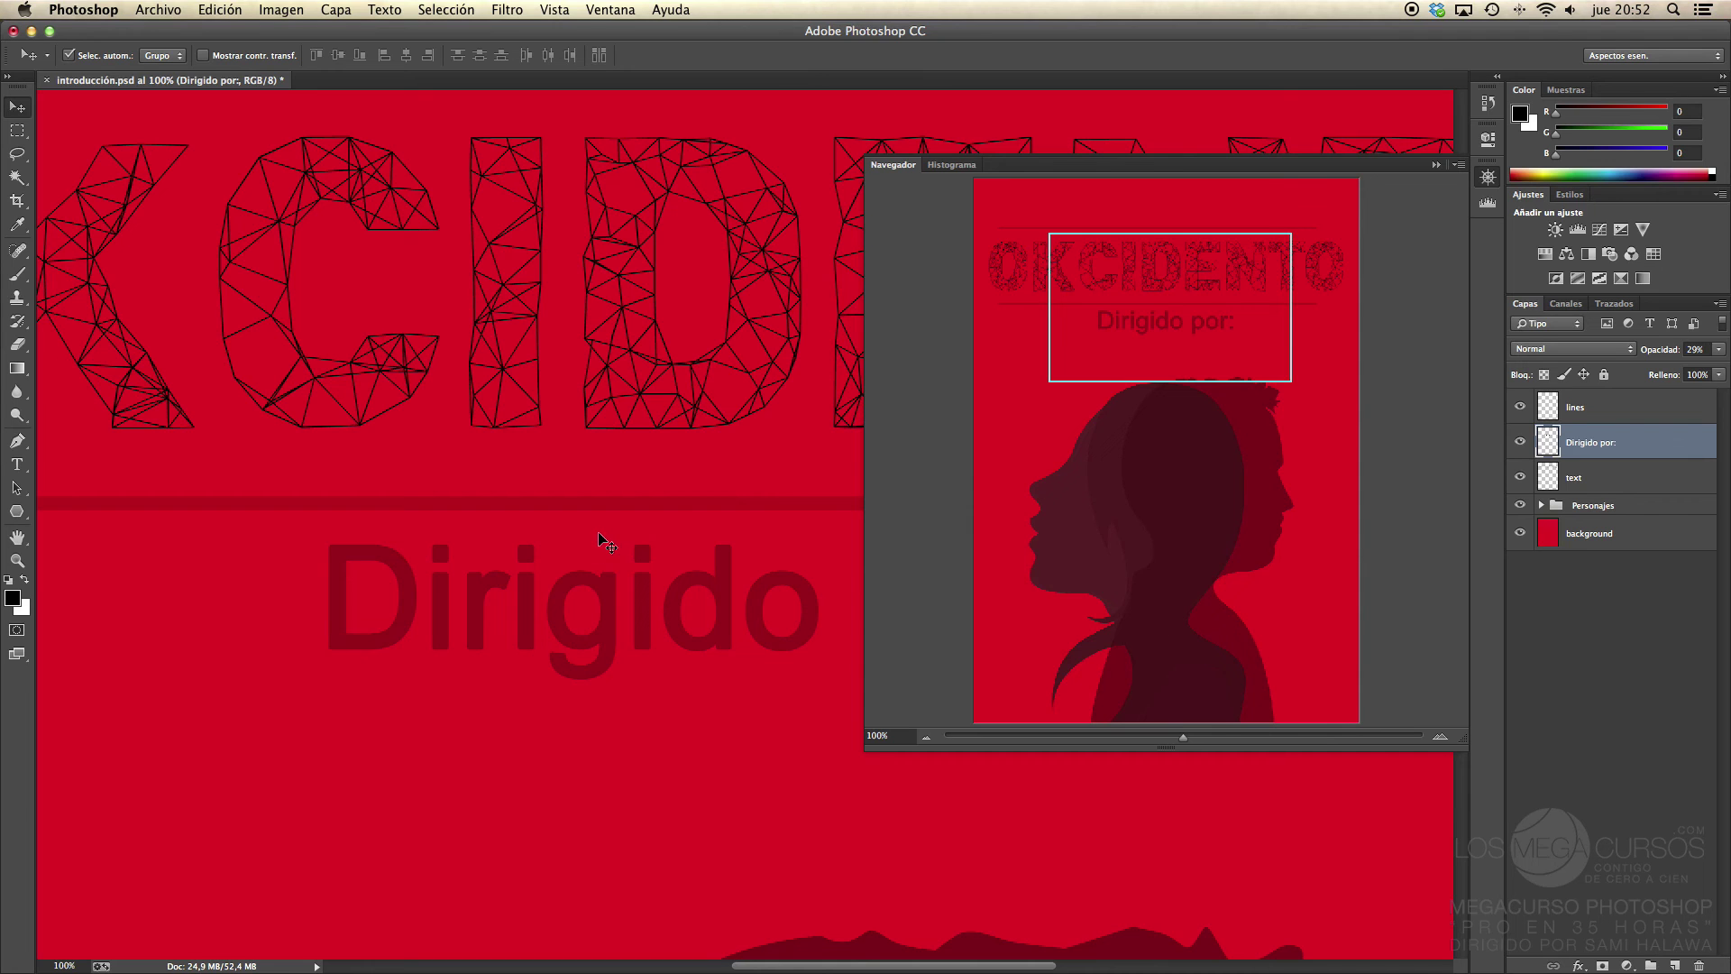
drag(503, 348, 456, 398)
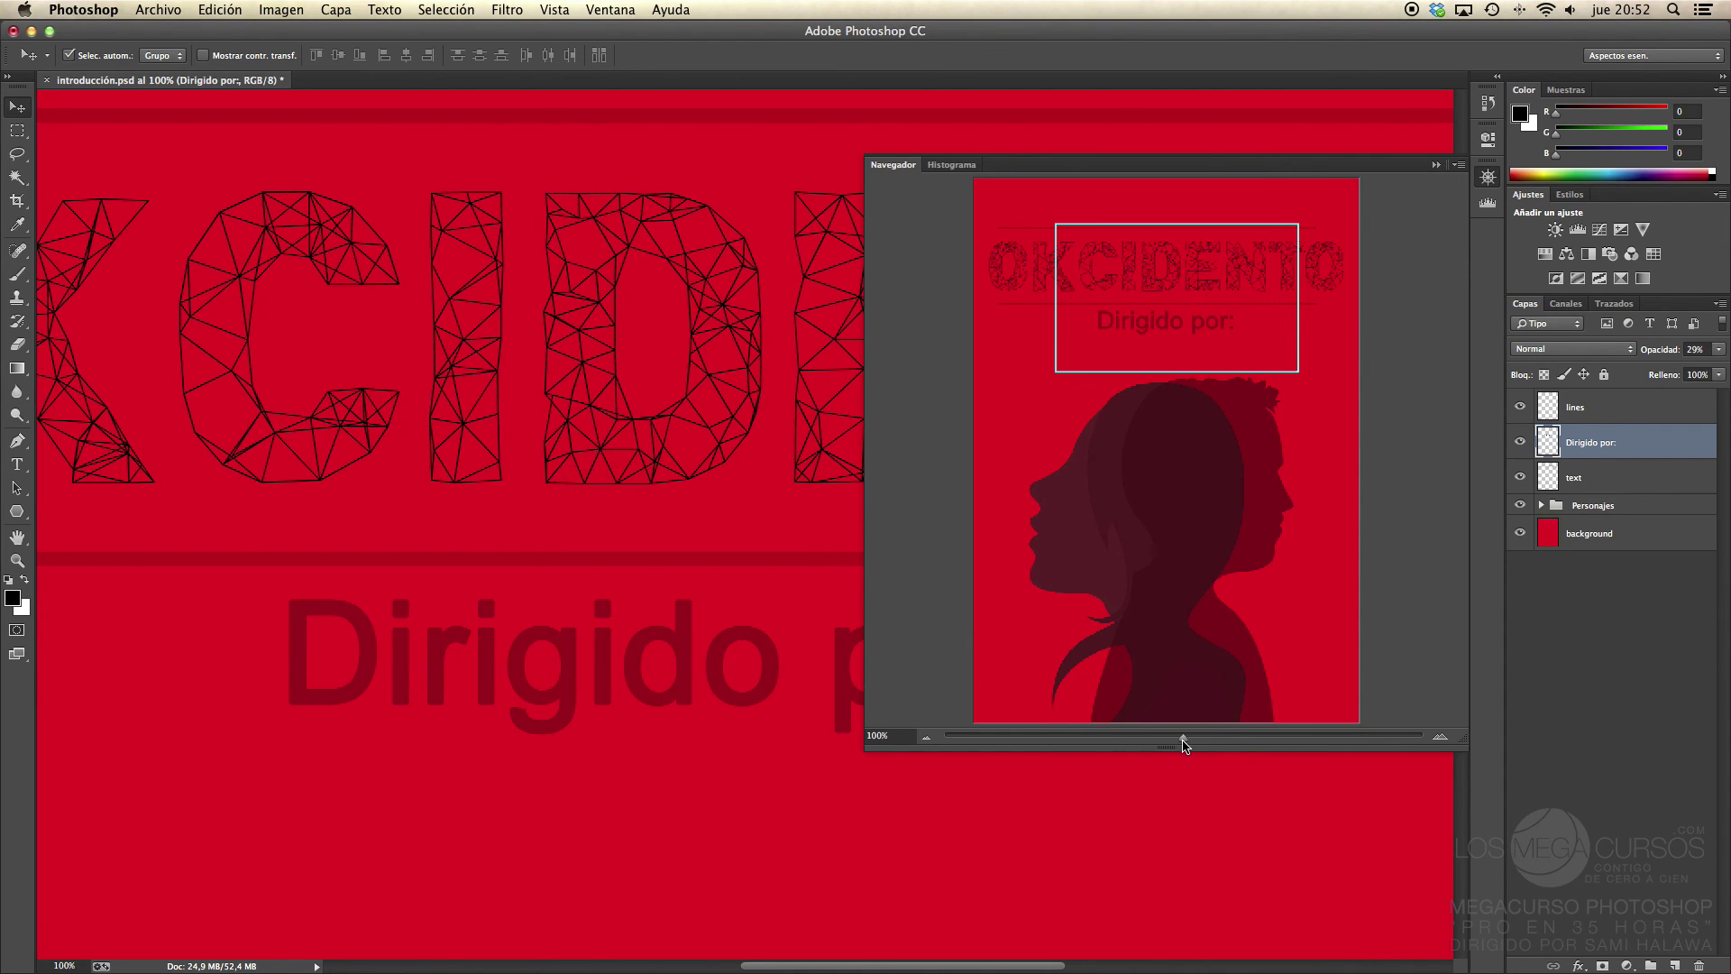
Step: Zoom out to a third, back to two-thirds, then close the Navigator and fit the poster on screen
mouse_move(1184, 745)
mouse_down()
mouse_move(1210, 738)
mouse_move(1162, 737)
mouse_up()
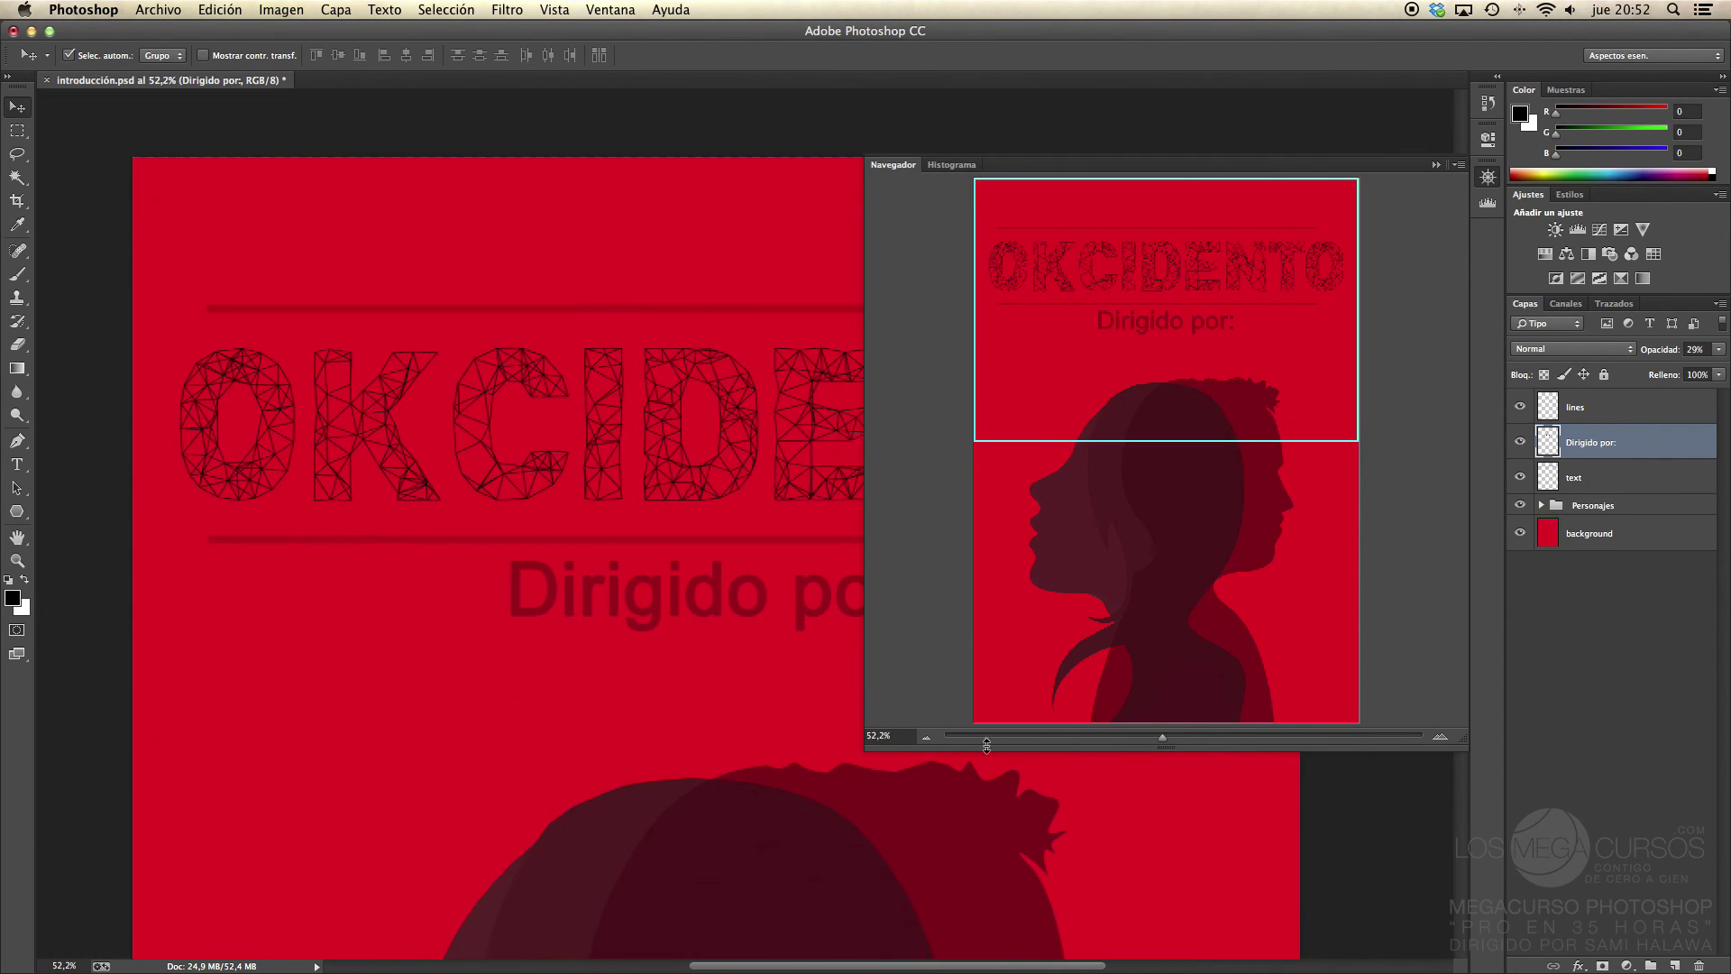
click(926, 736)
click(926, 736)
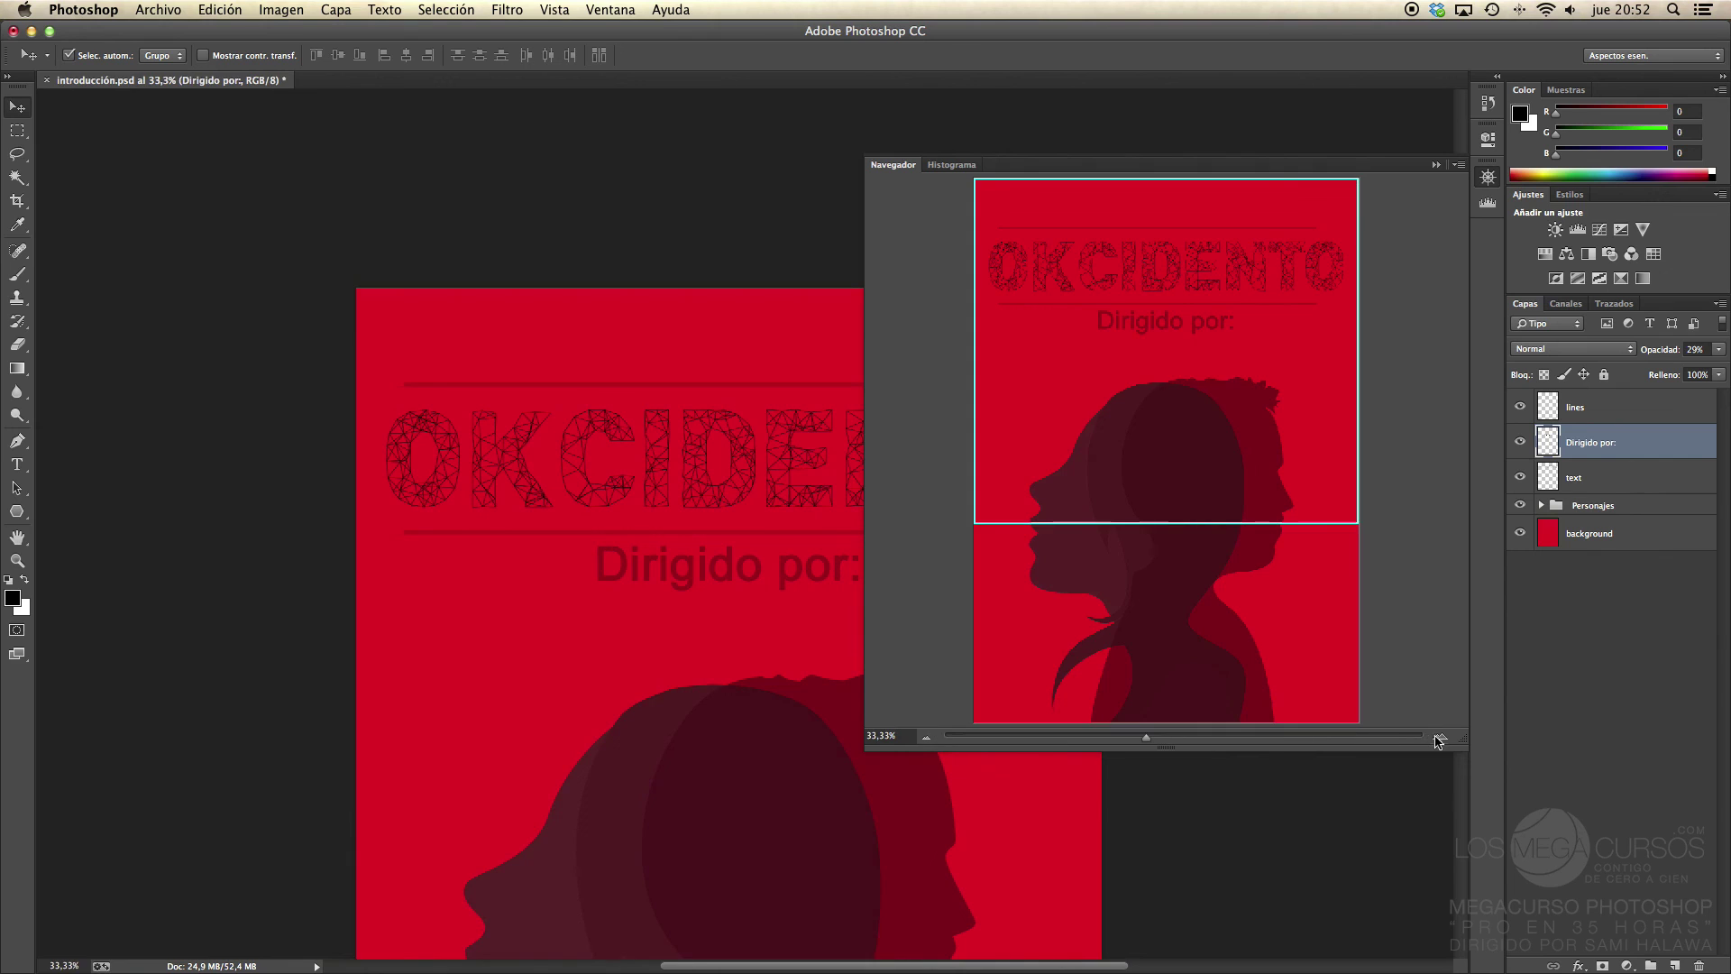
click(1439, 739)
click(1439, 739)
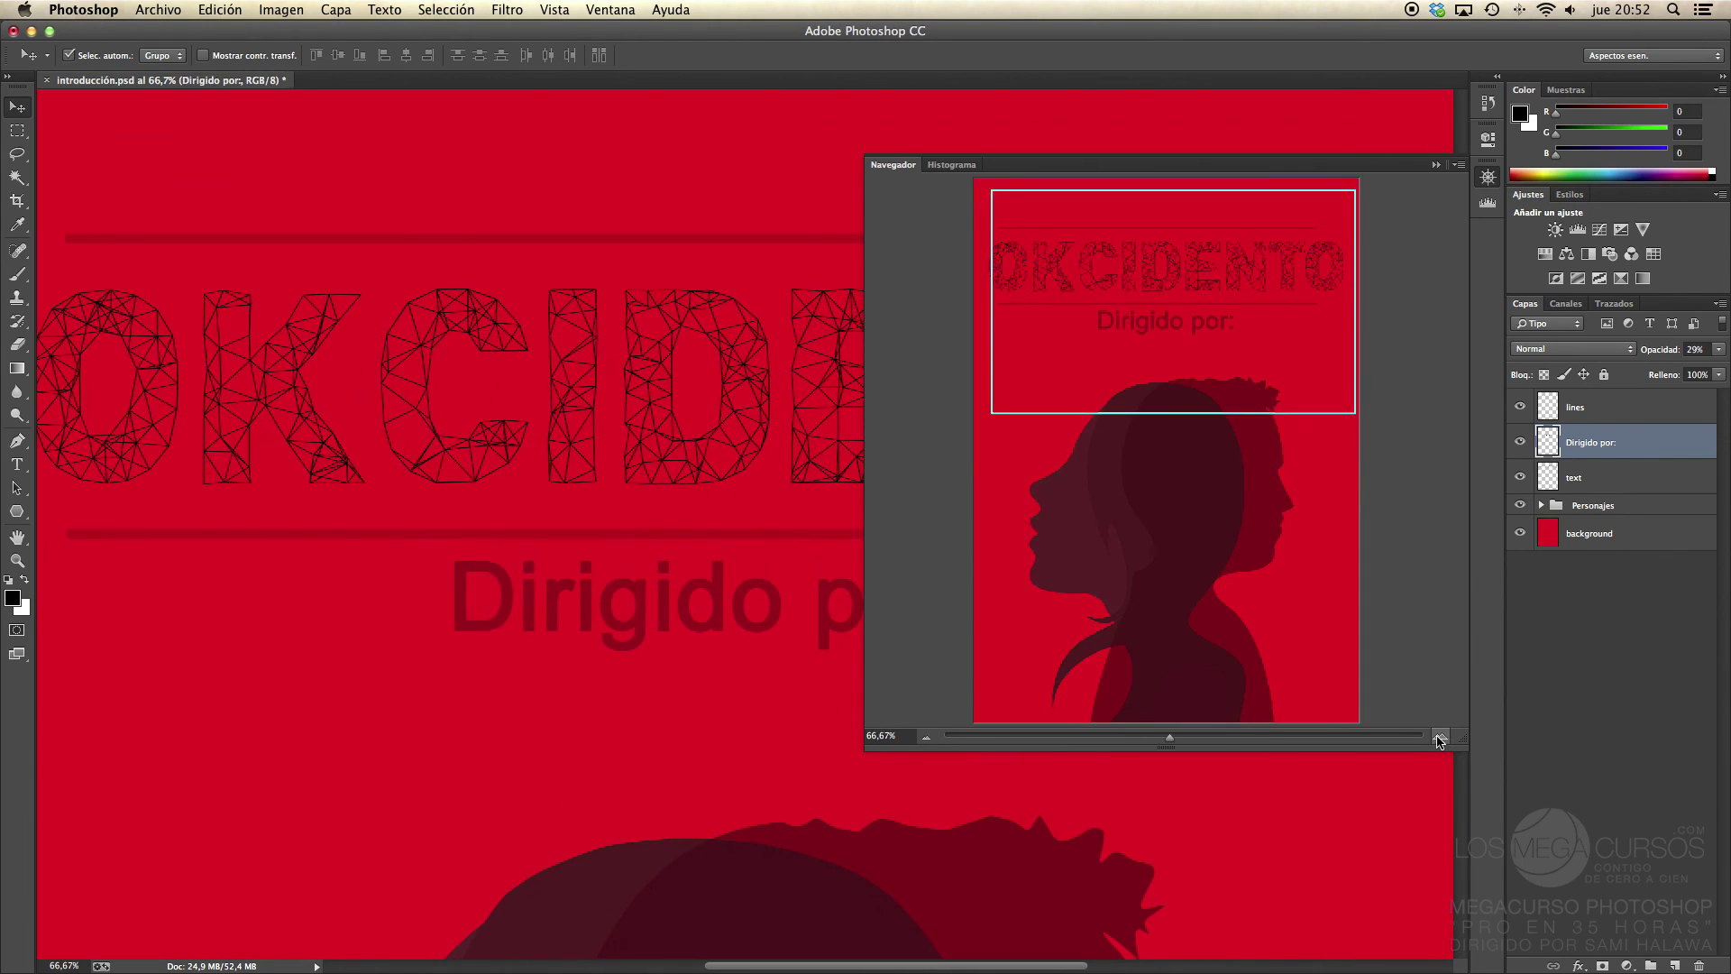
click(1484, 178)
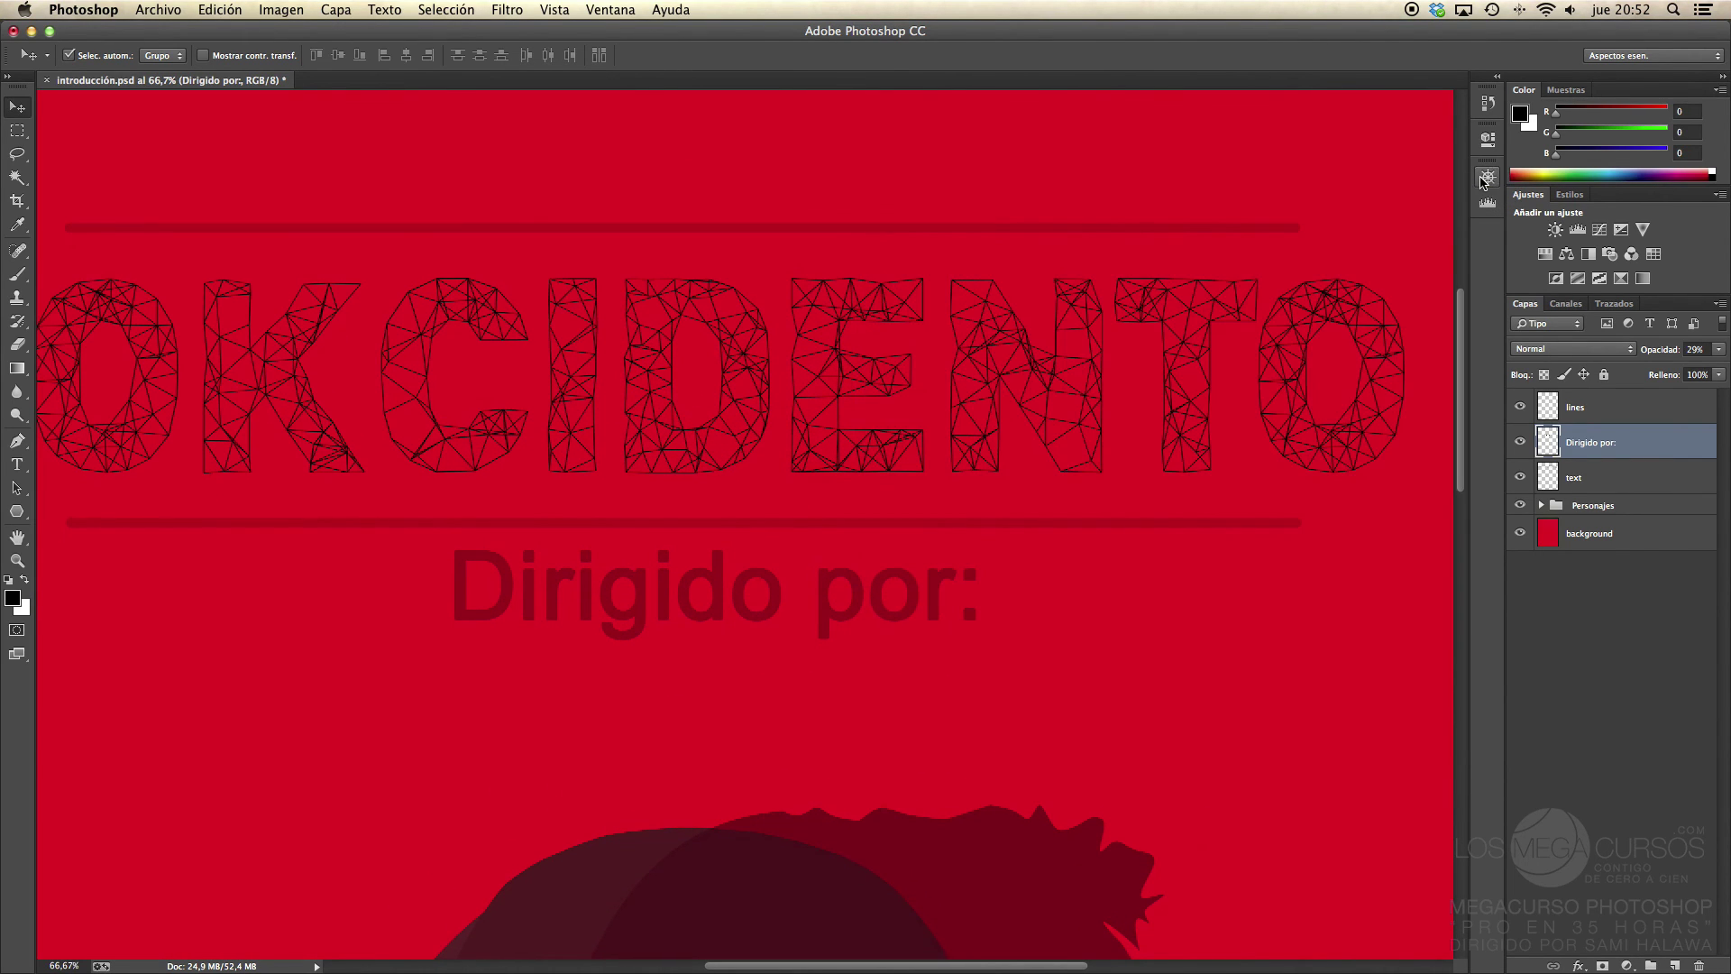
key(super+0)
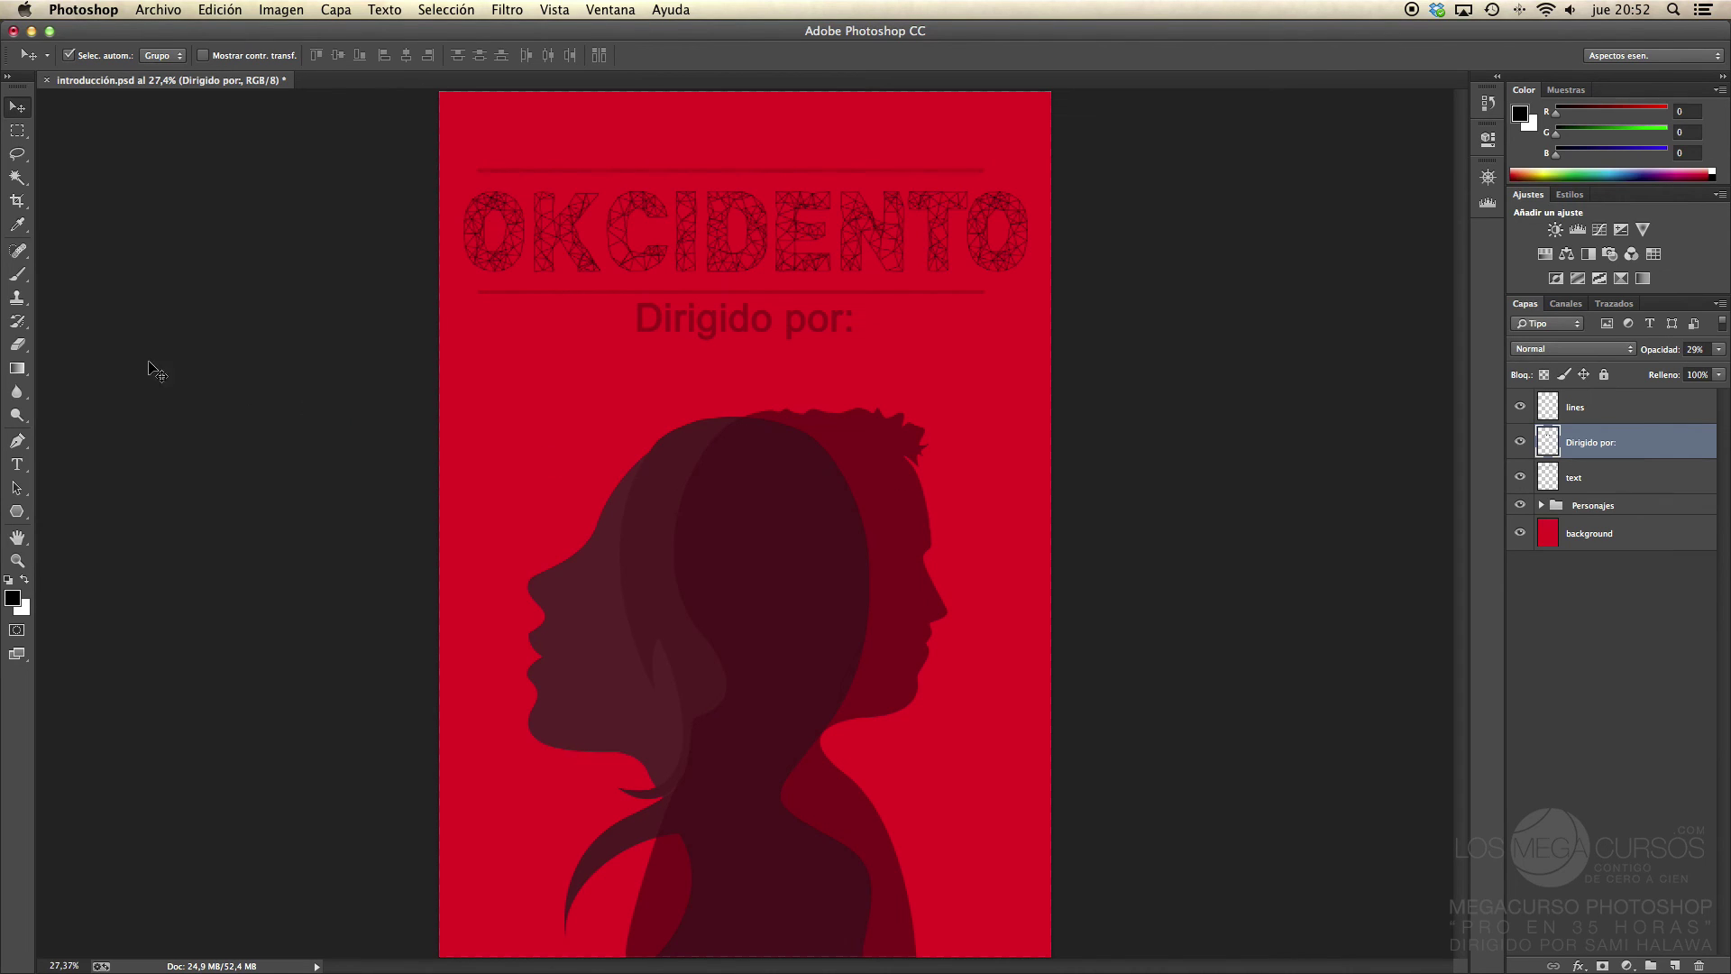
Step: Draw a text box below 'Dirigido por:' and type the director's name
click(17, 465)
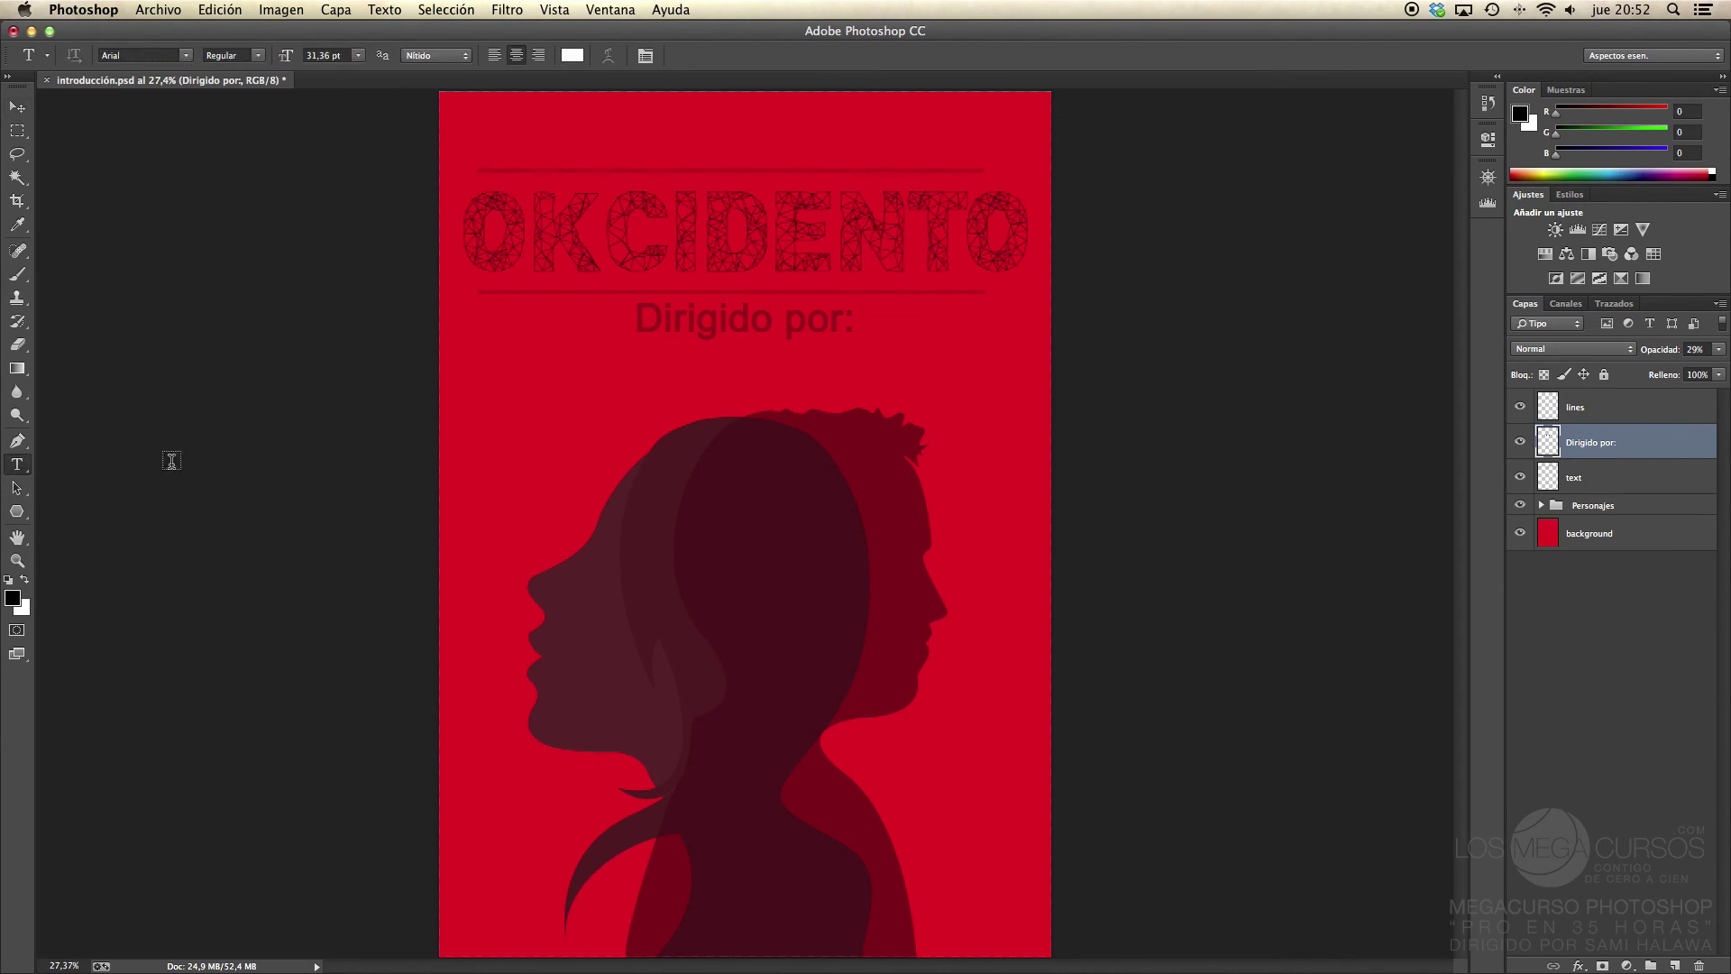
drag(551, 349, 946, 431)
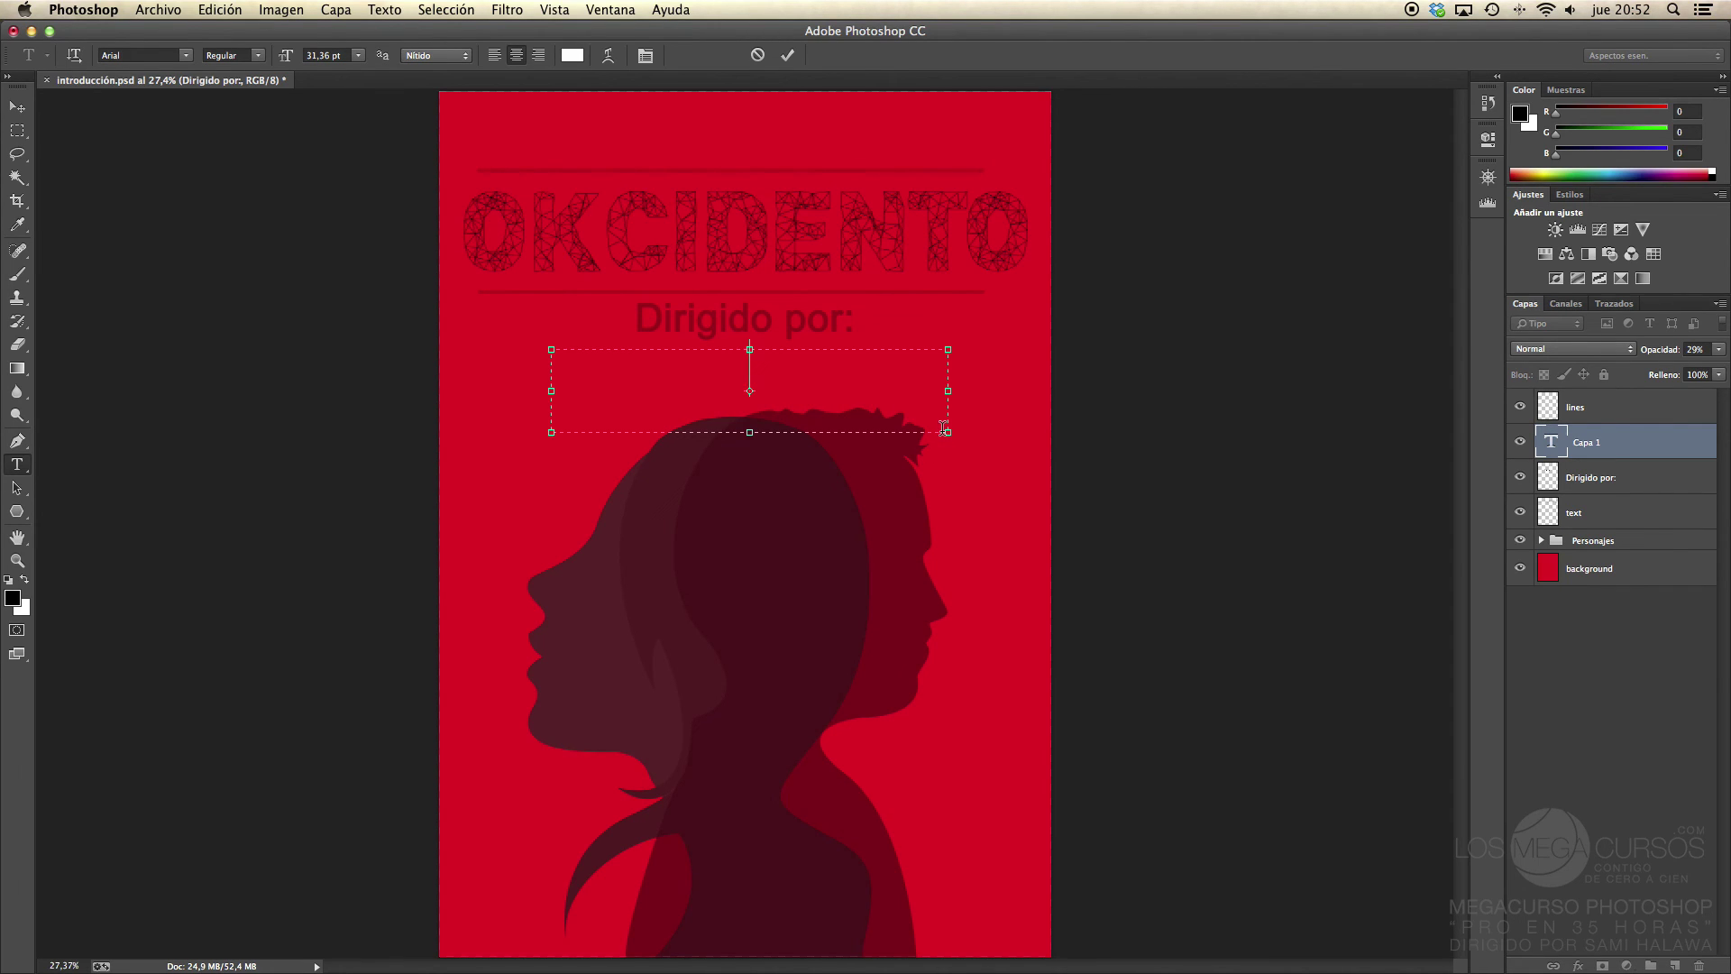
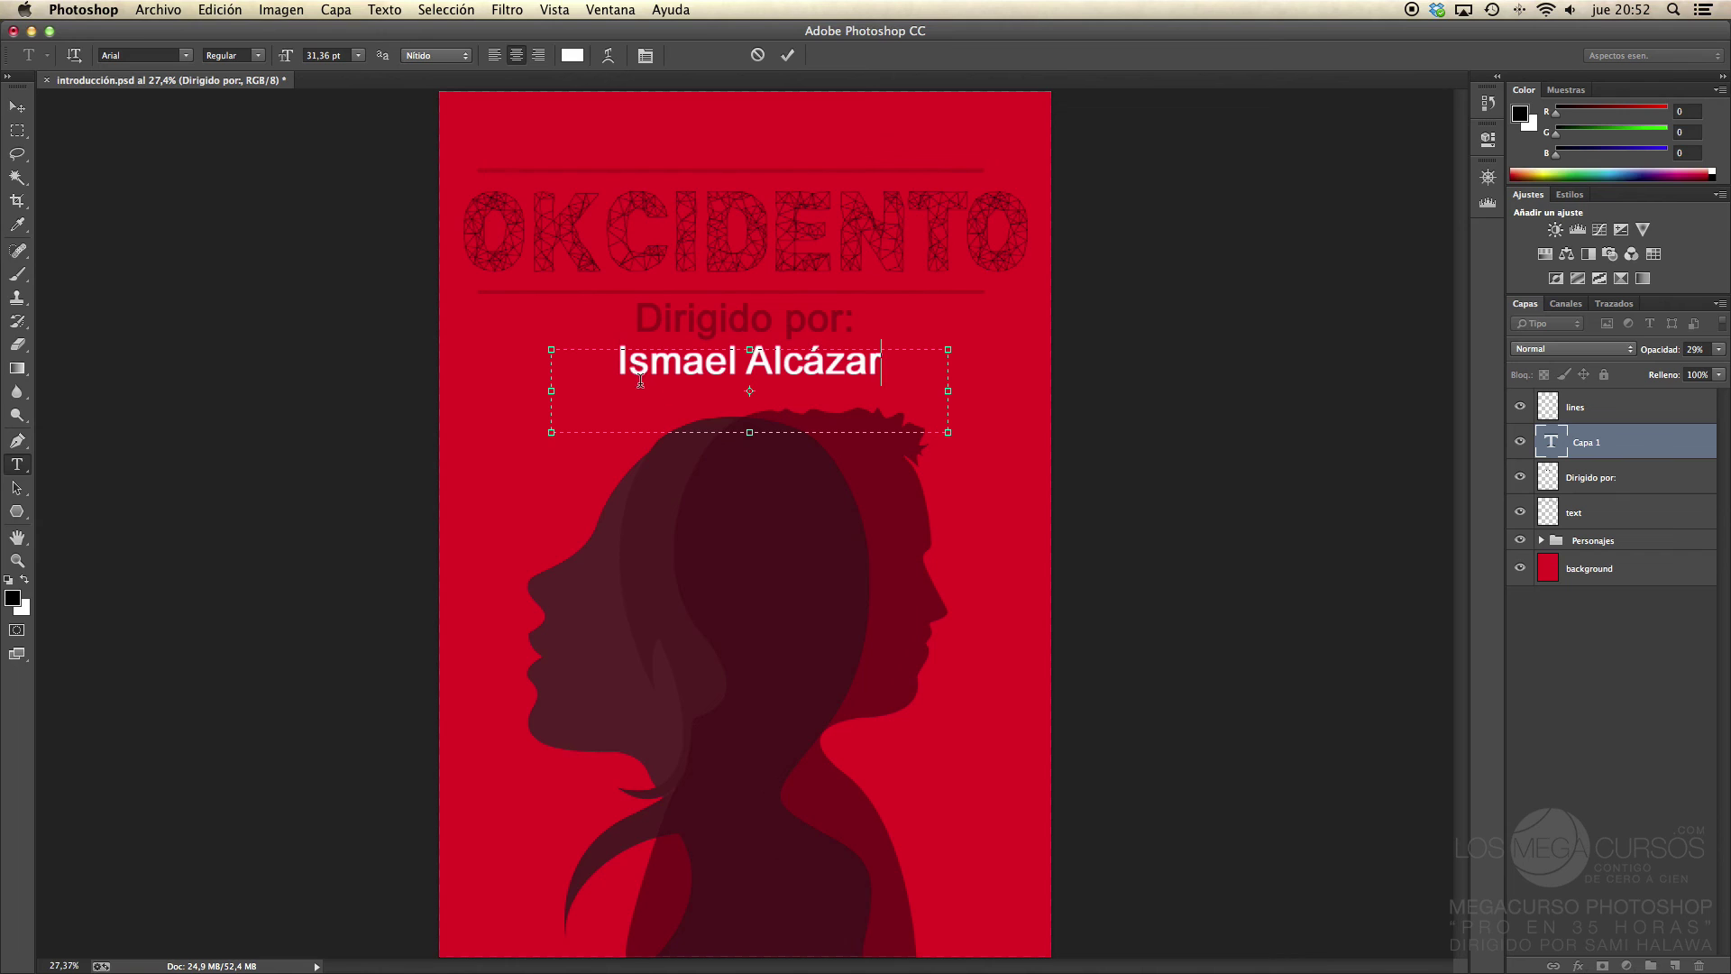
Step: Format the name in Avenir Light at a smaller 21.36 pt size and commit it
drag(888, 360, 537, 360)
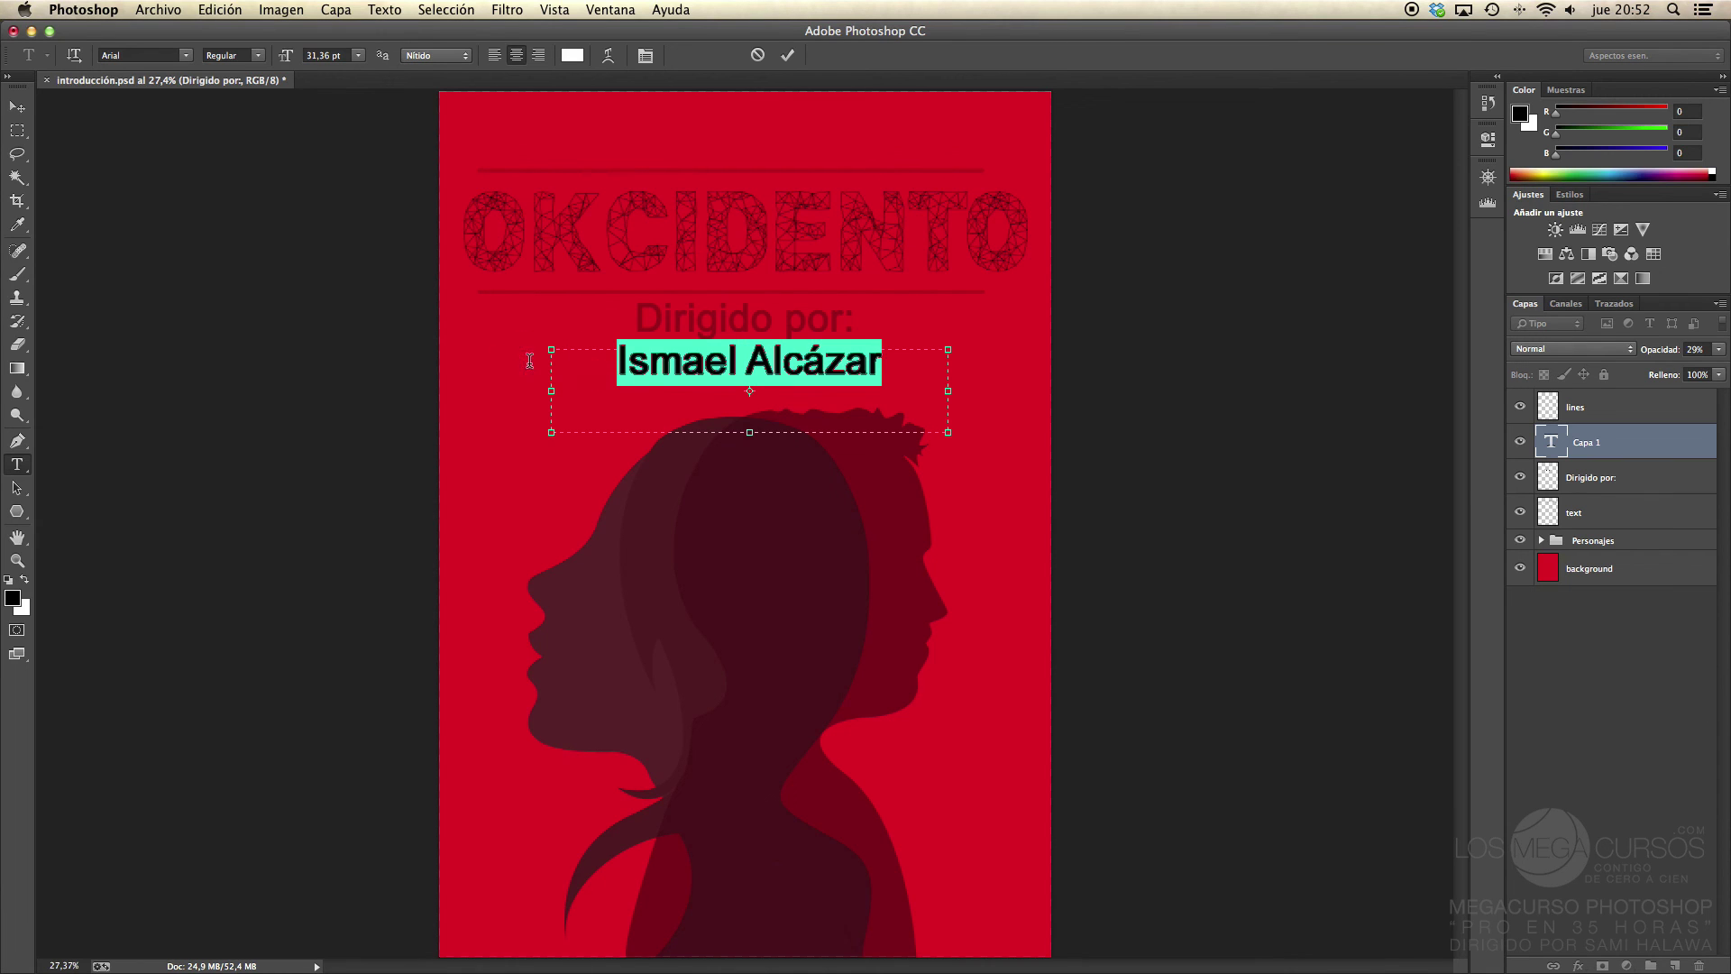
click(188, 57)
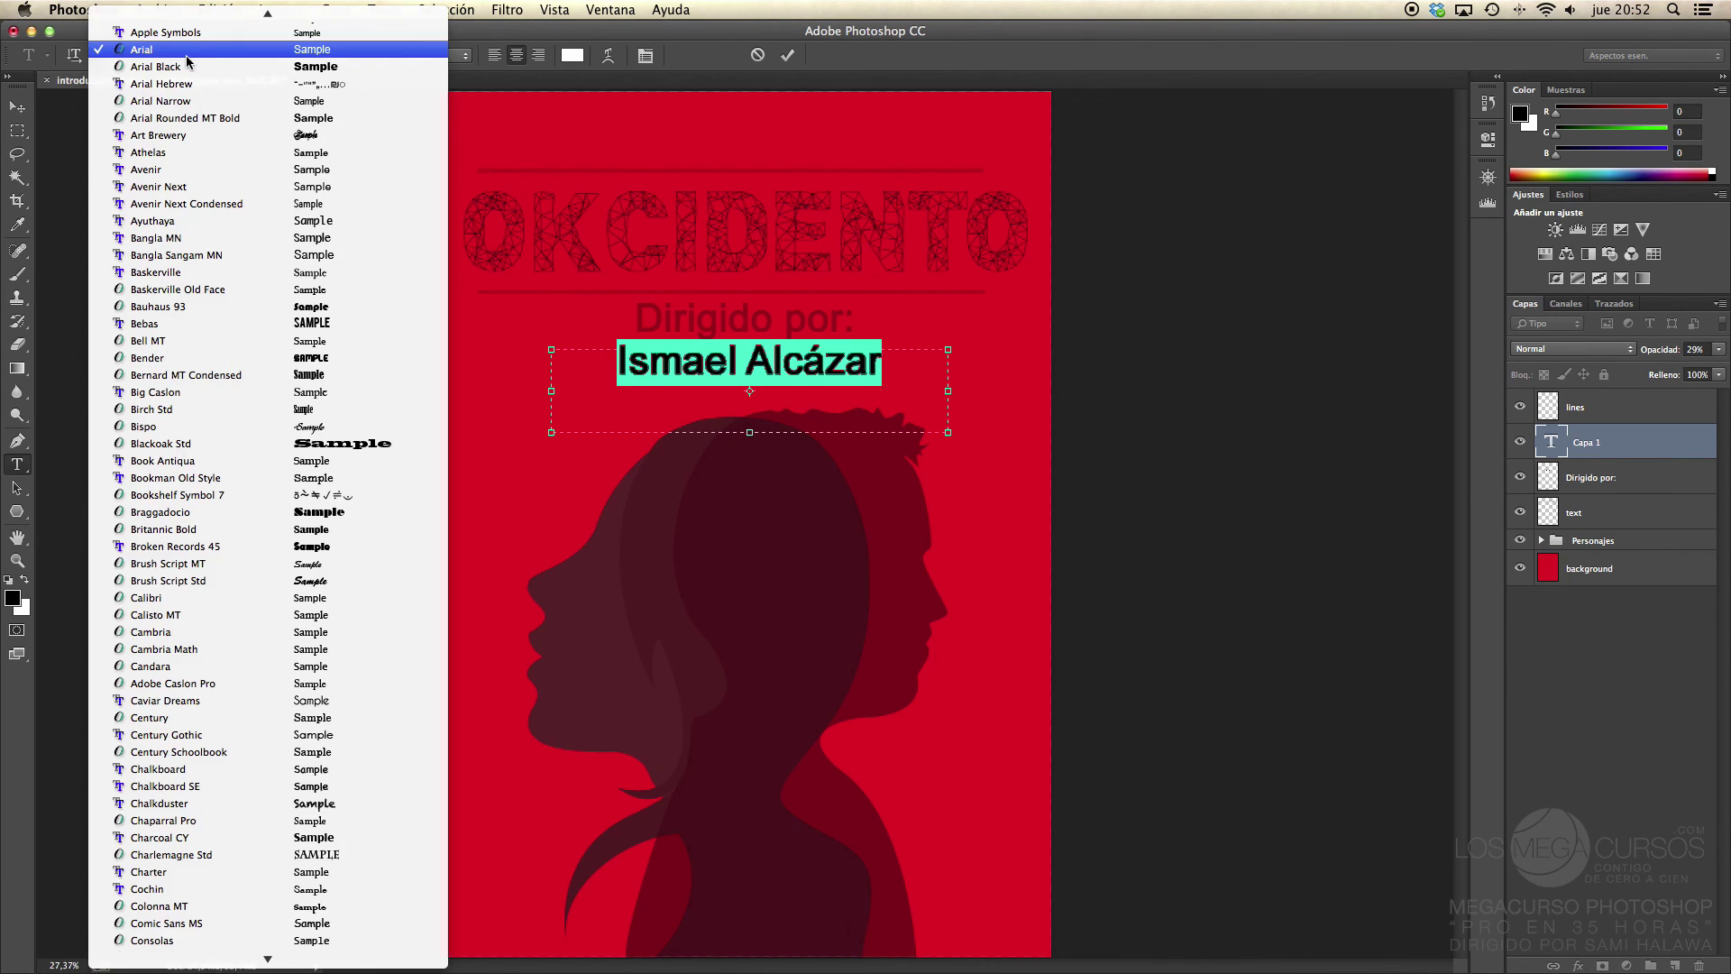
click(196, 173)
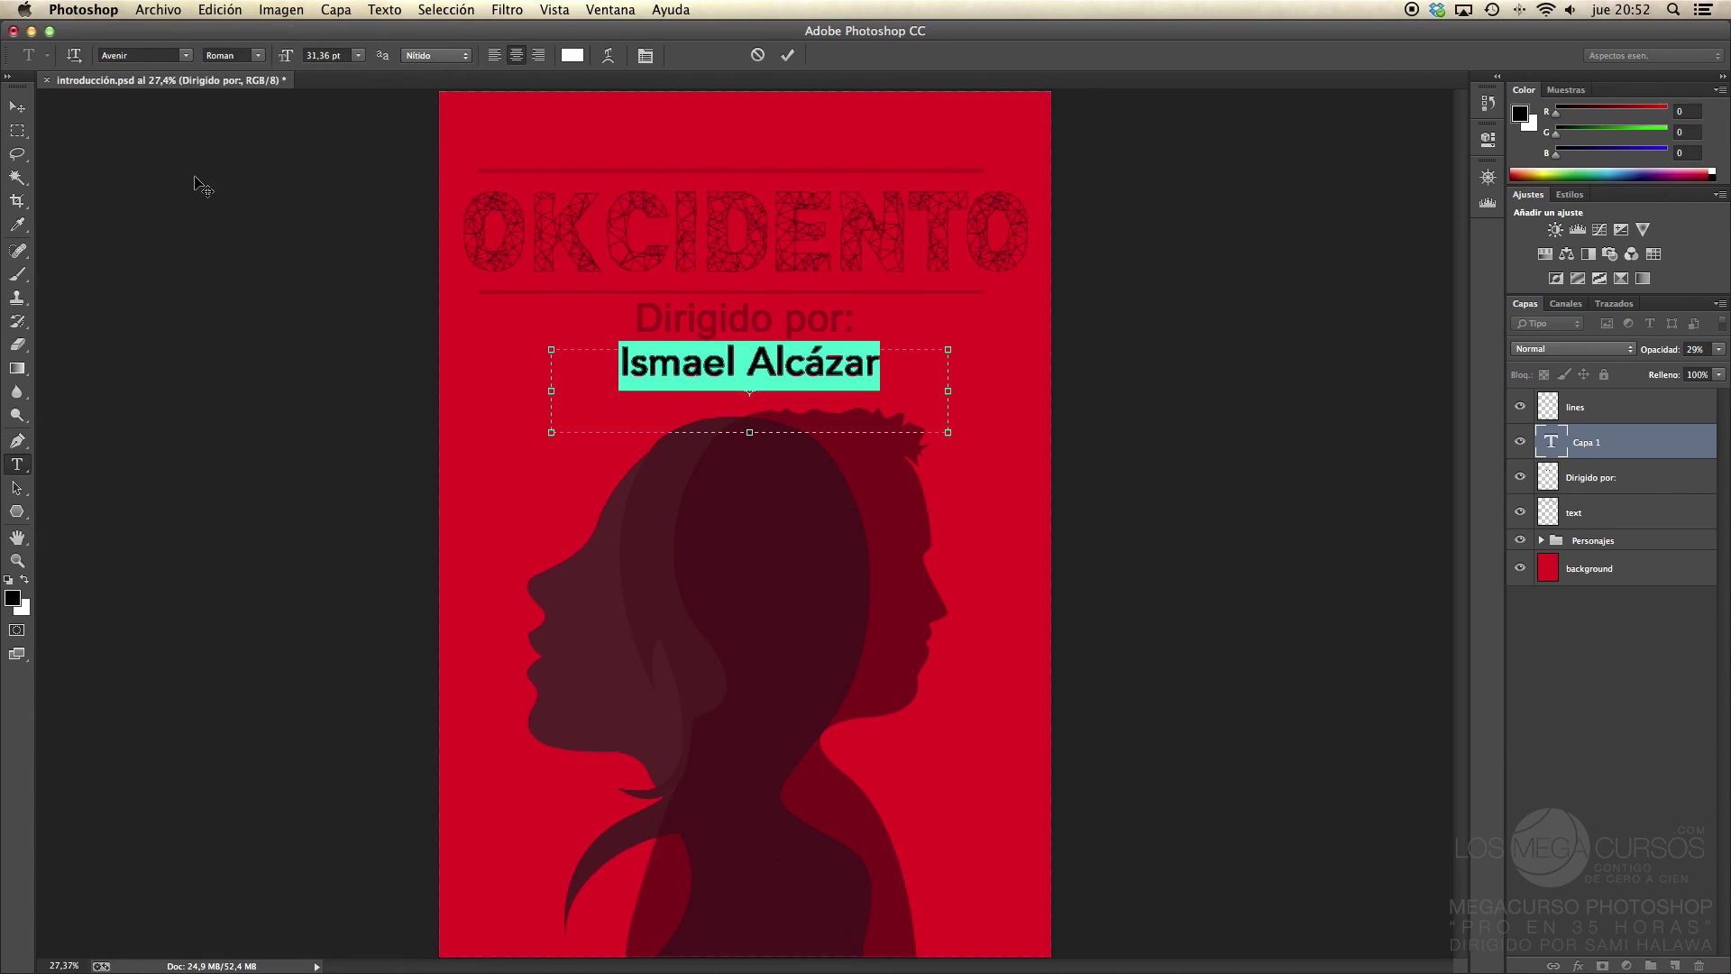
click(257, 55)
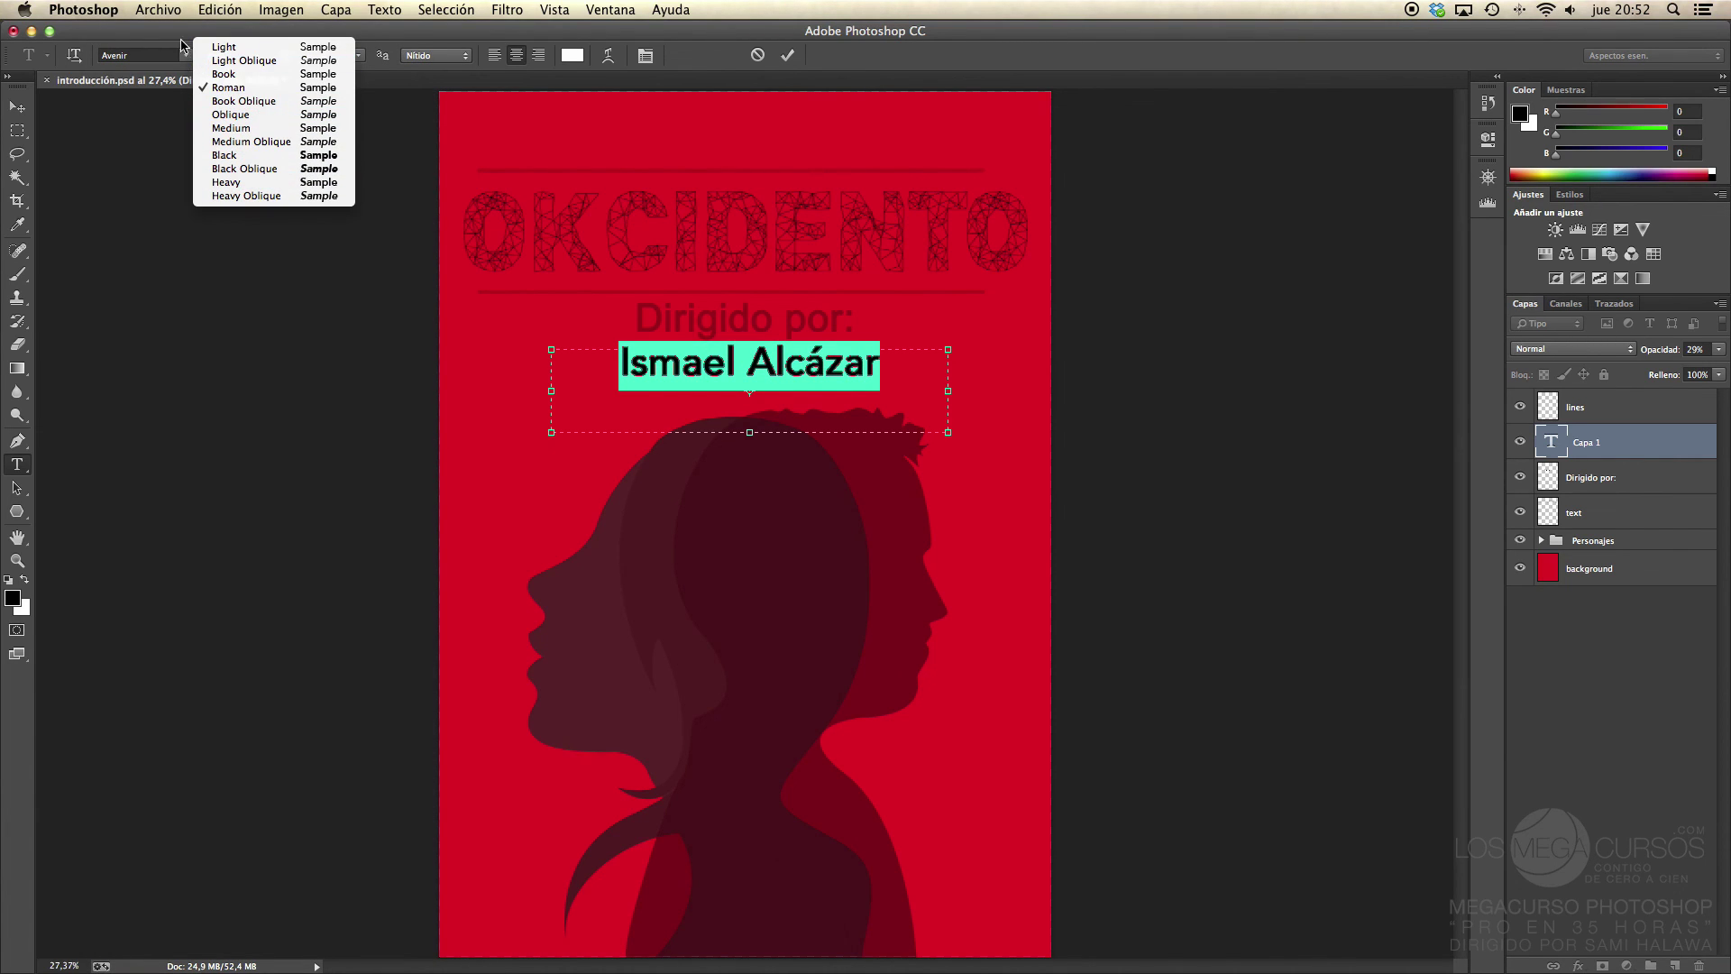
click(226, 47)
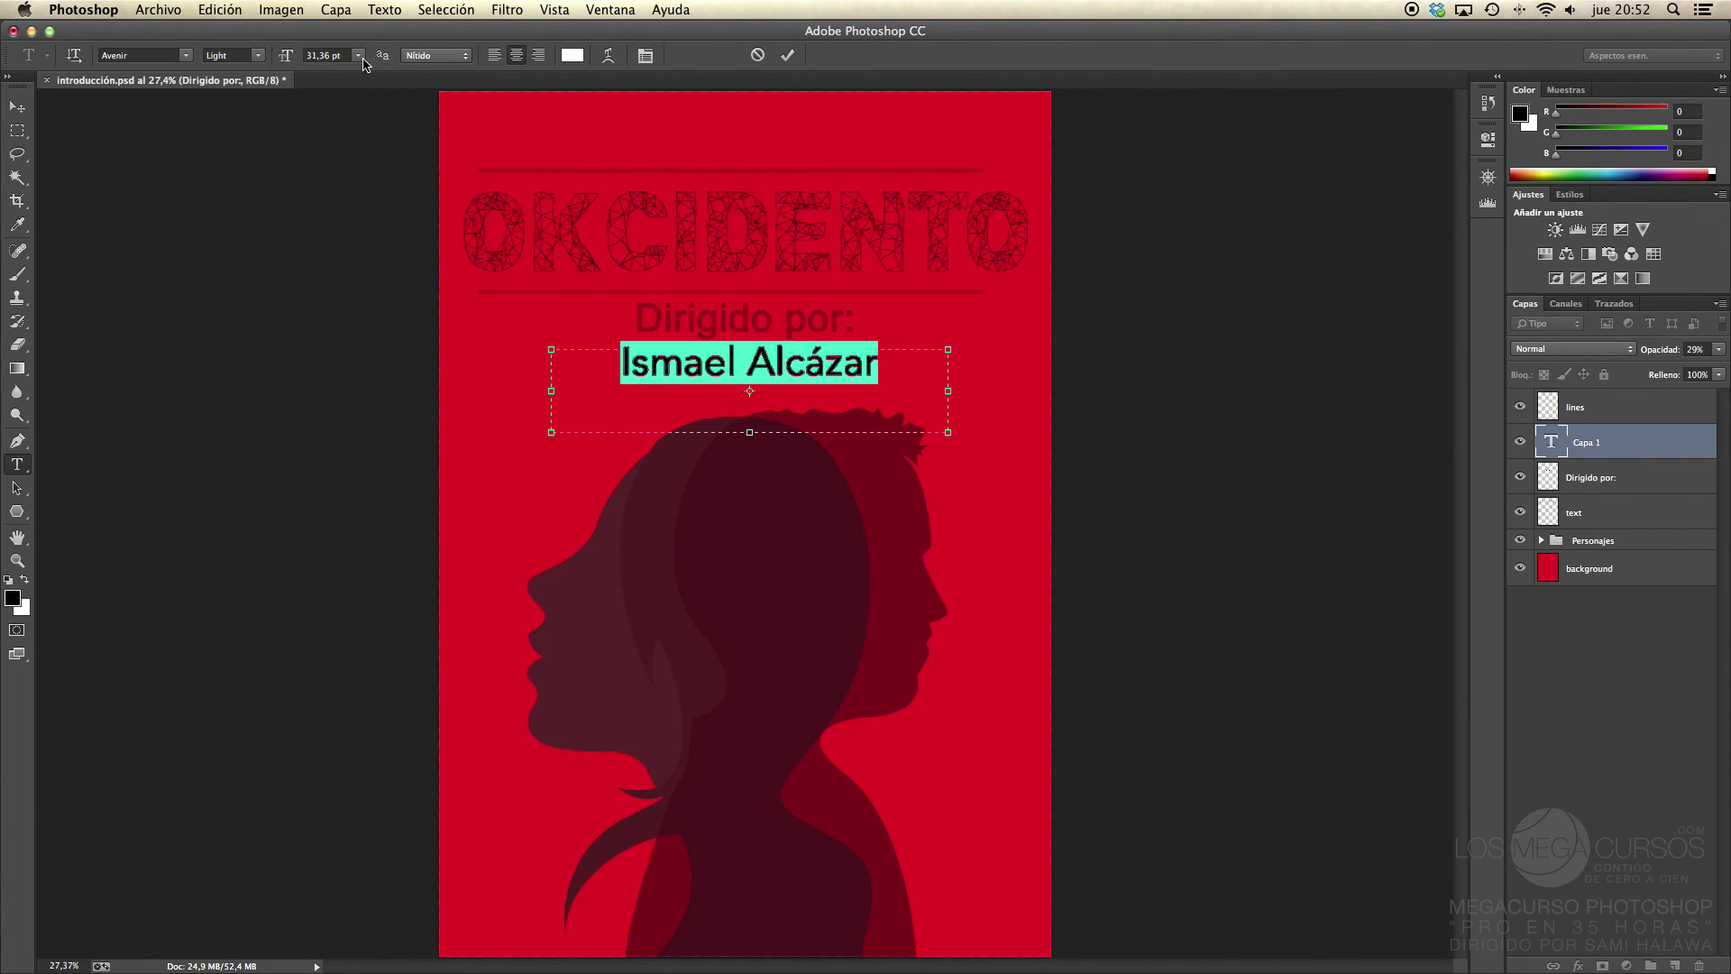
click(289, 59)
drag(288, 59, 276, 70)
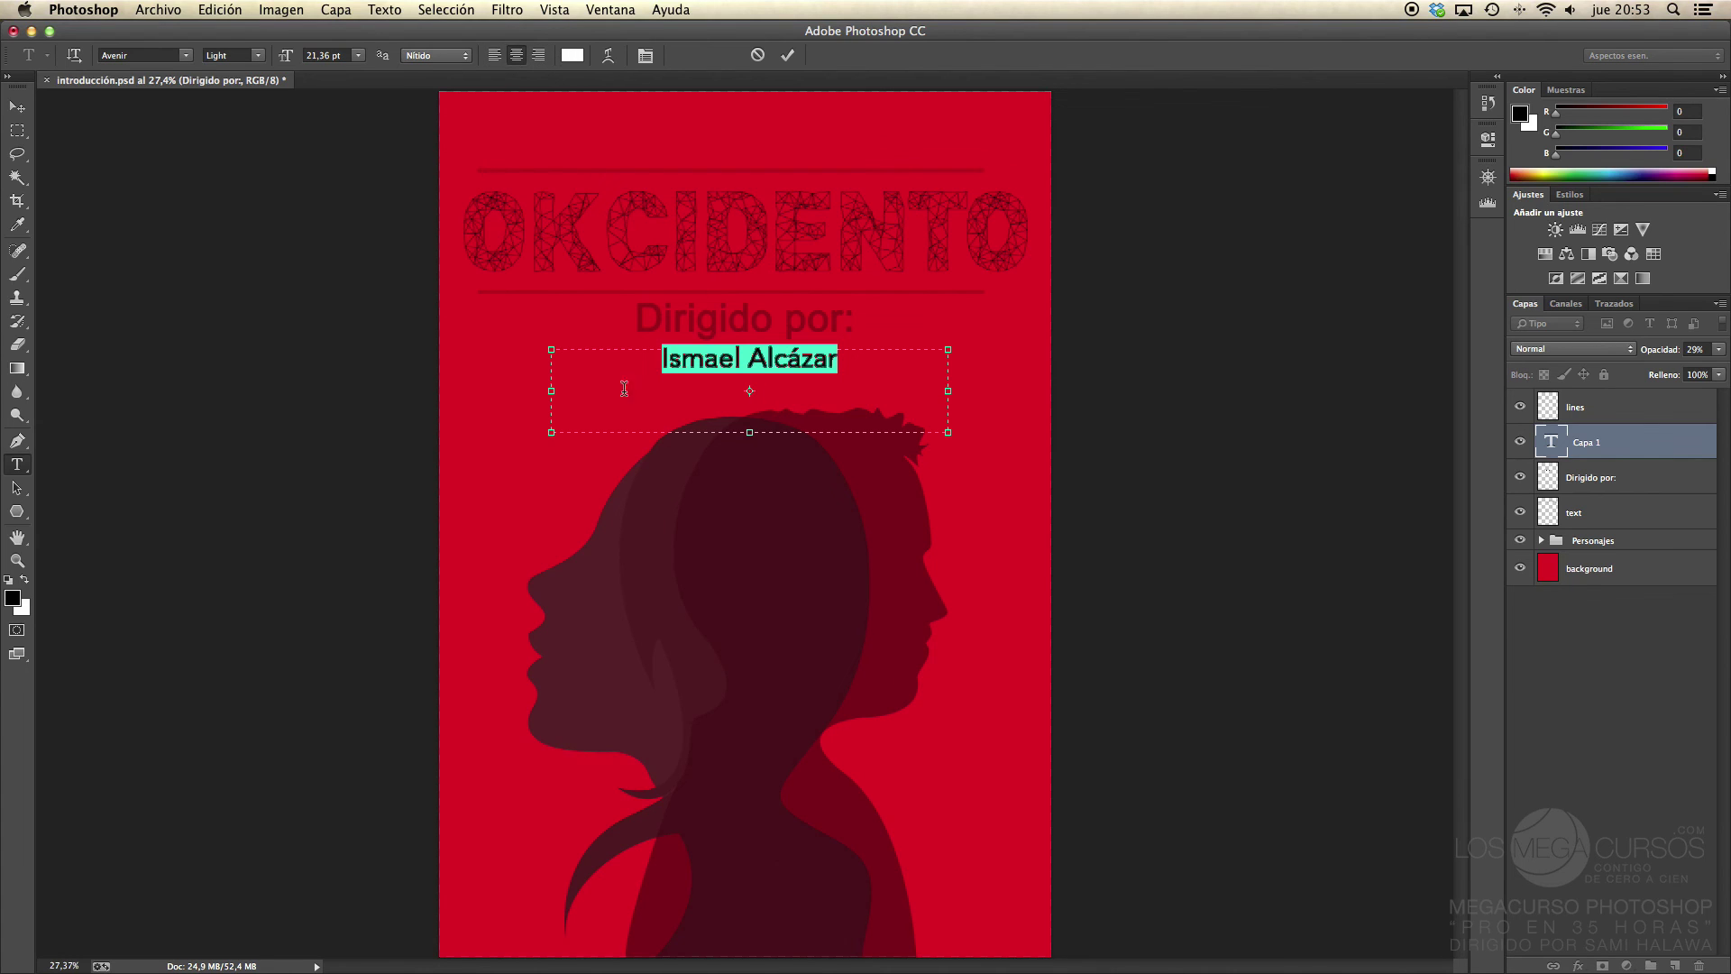
click(18, 106)
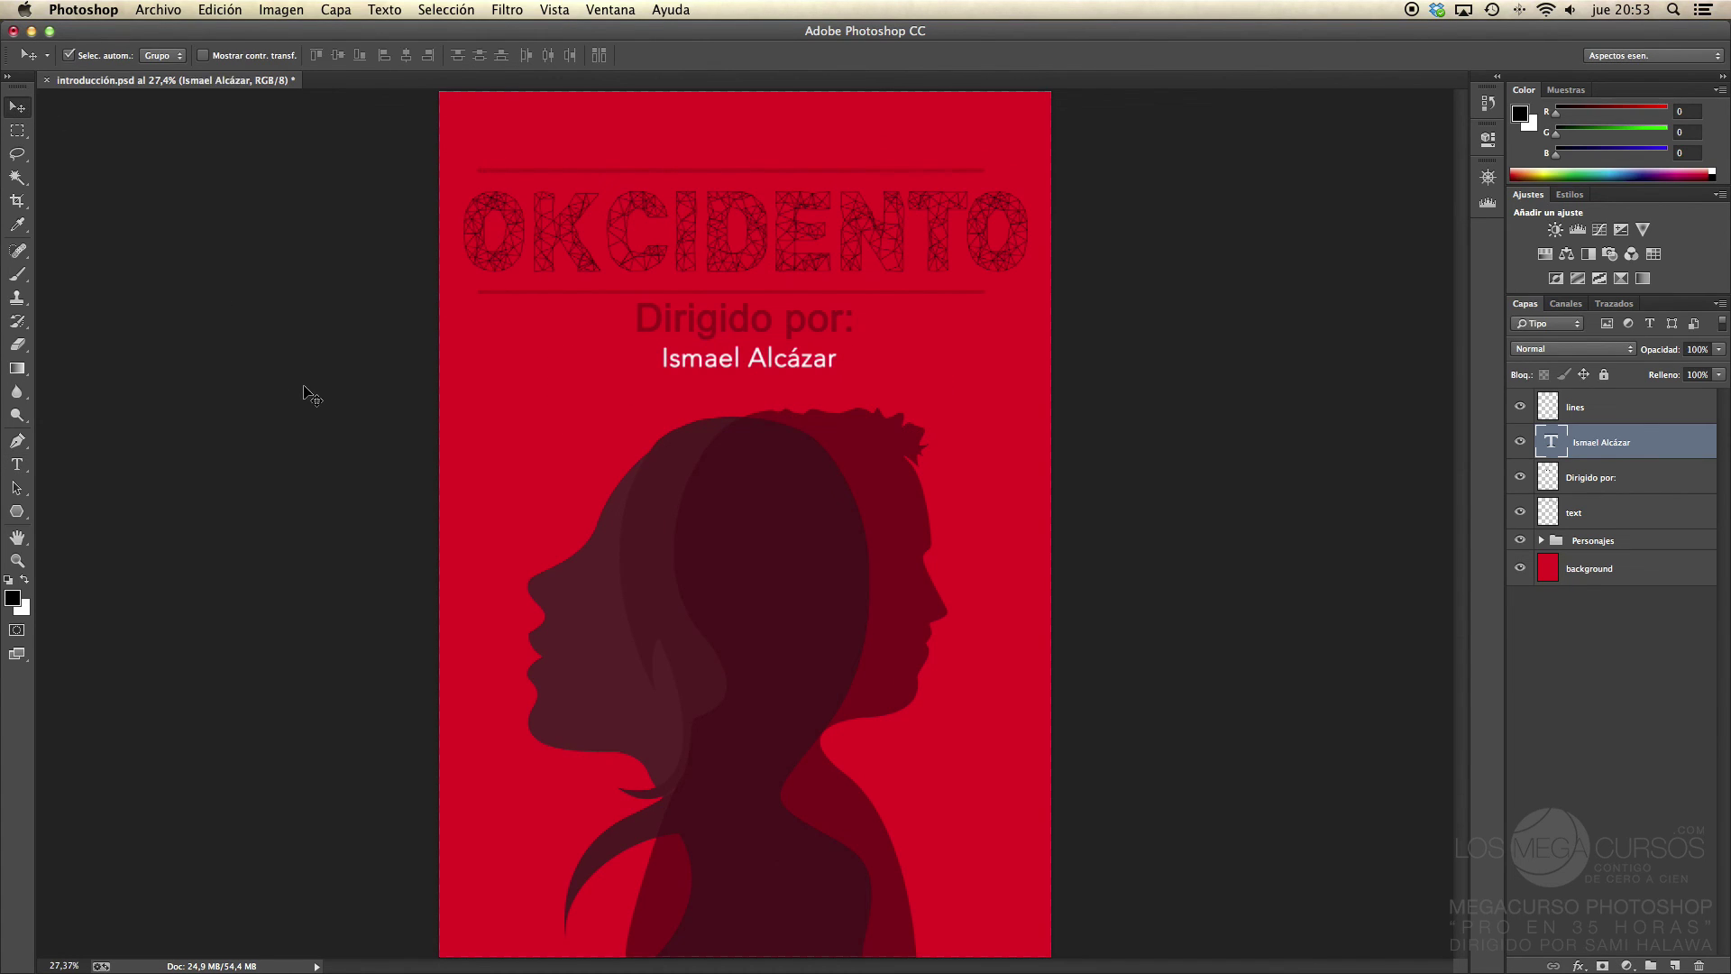
Step: Recolour the director's name black (000000) and fade its layer to 25% opacity
key(t)
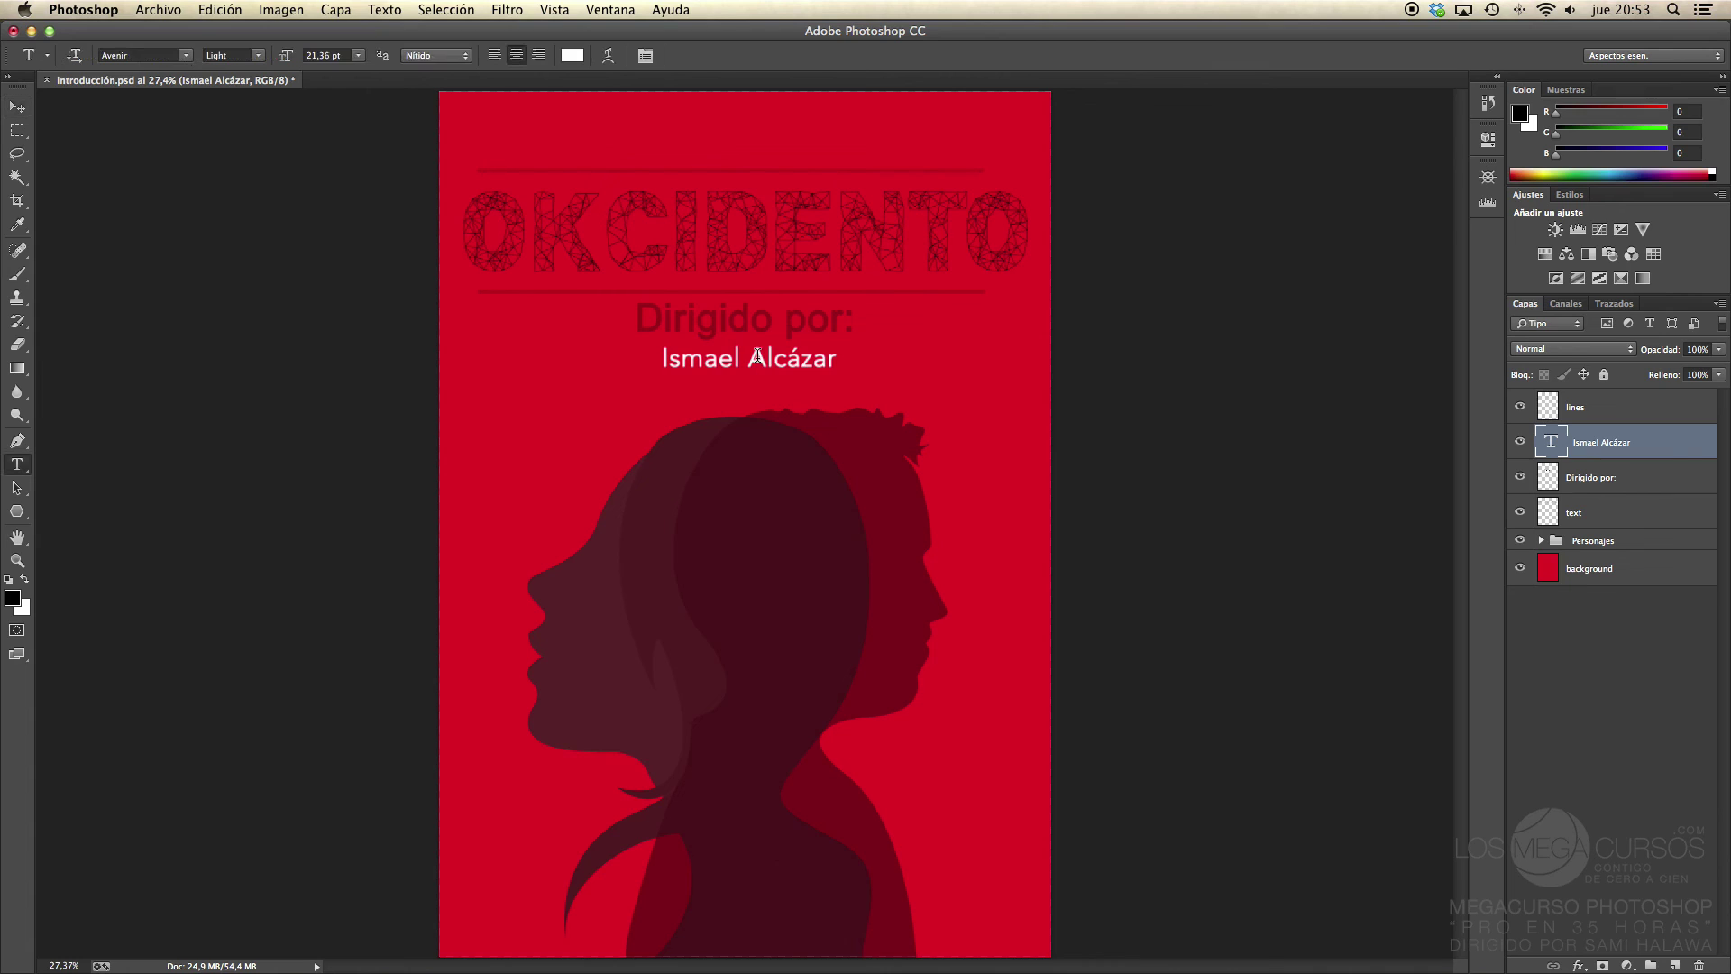
click(741, 358)
drag(859, 358, 541, 362)
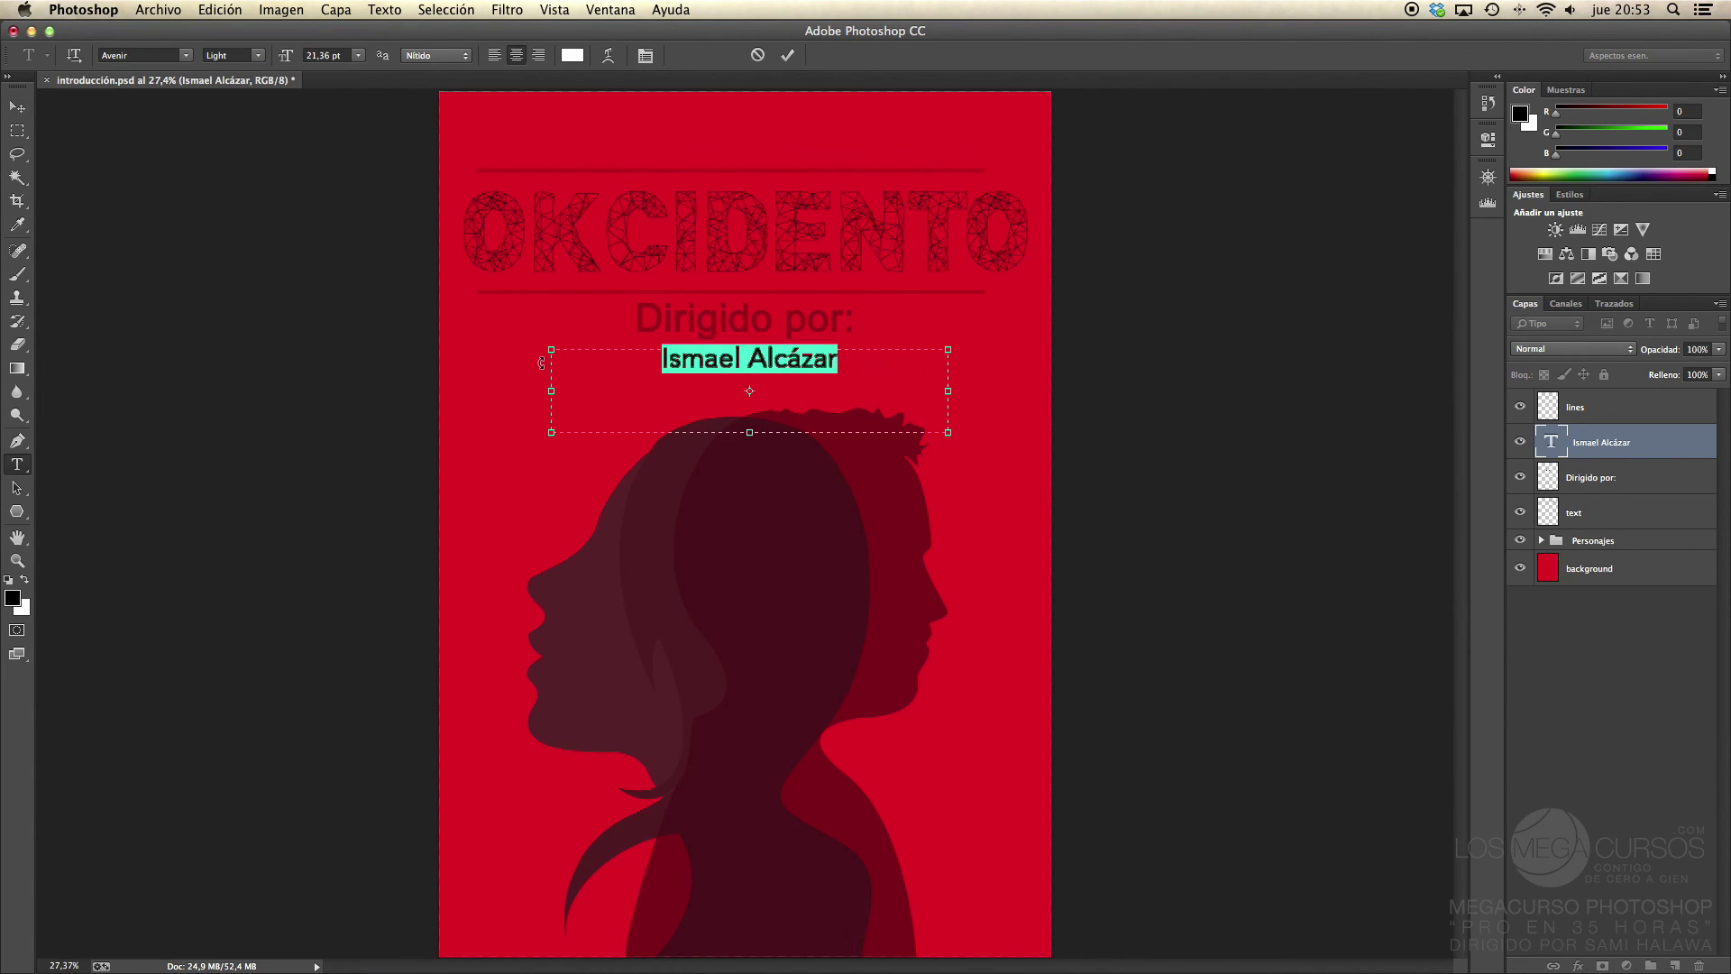
click(571, 56)
click(711, 453)
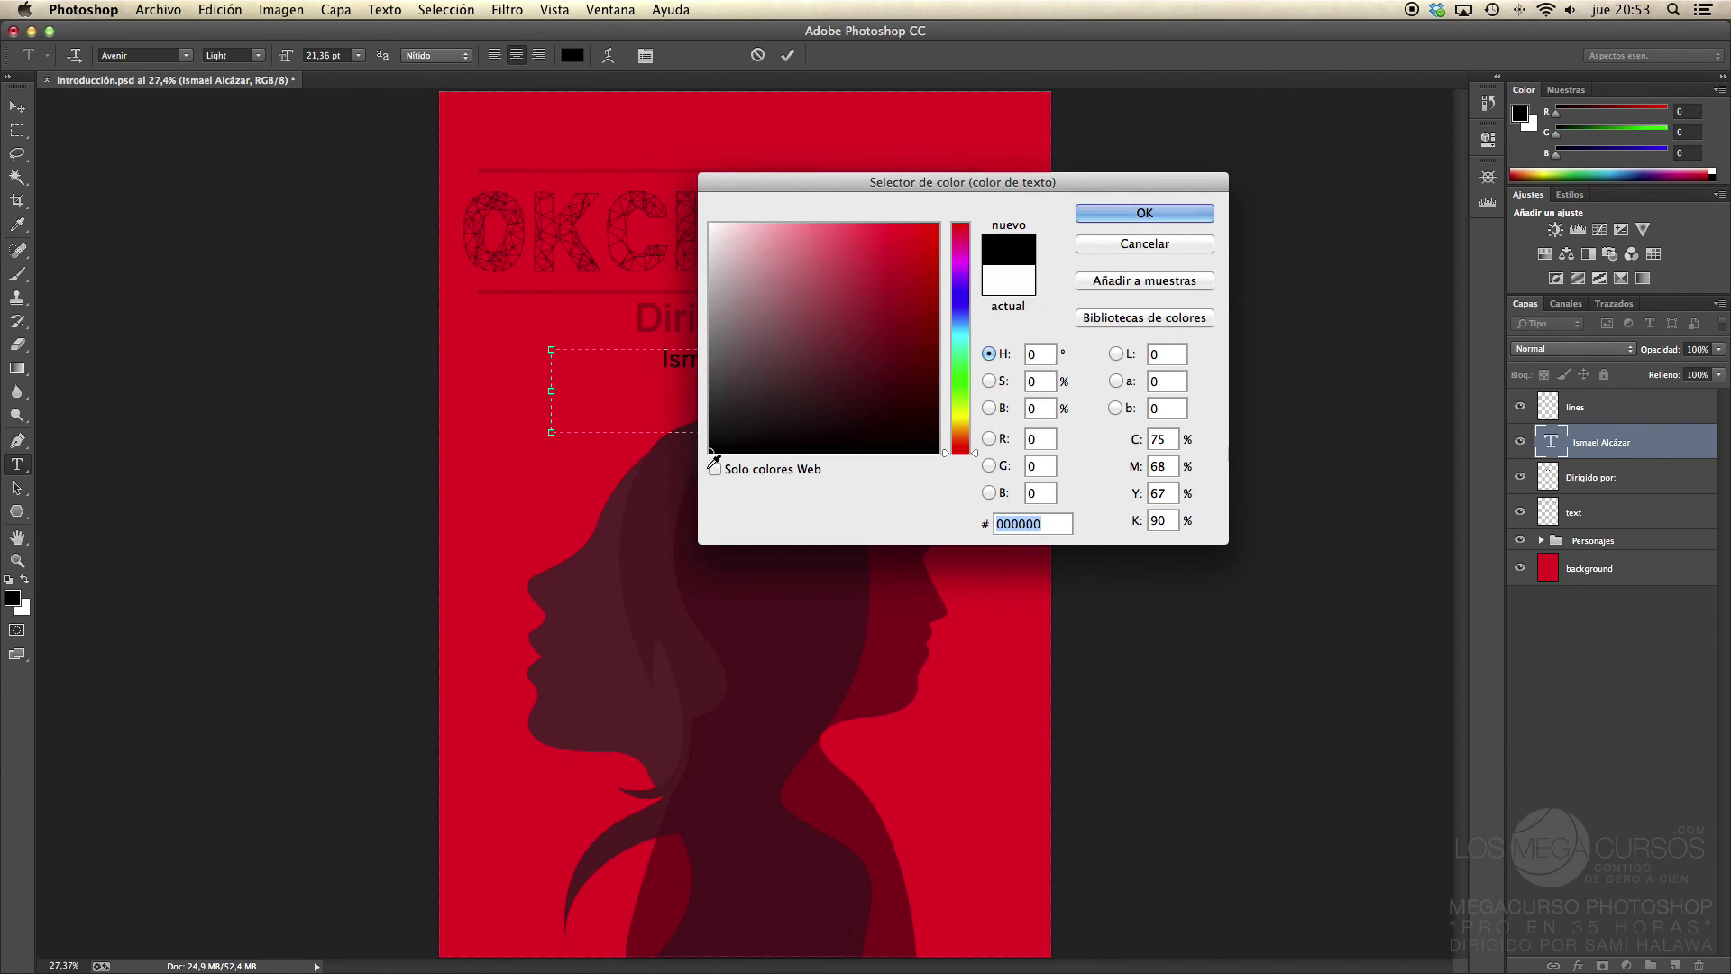
click(1129, 215)
click(16, 107)
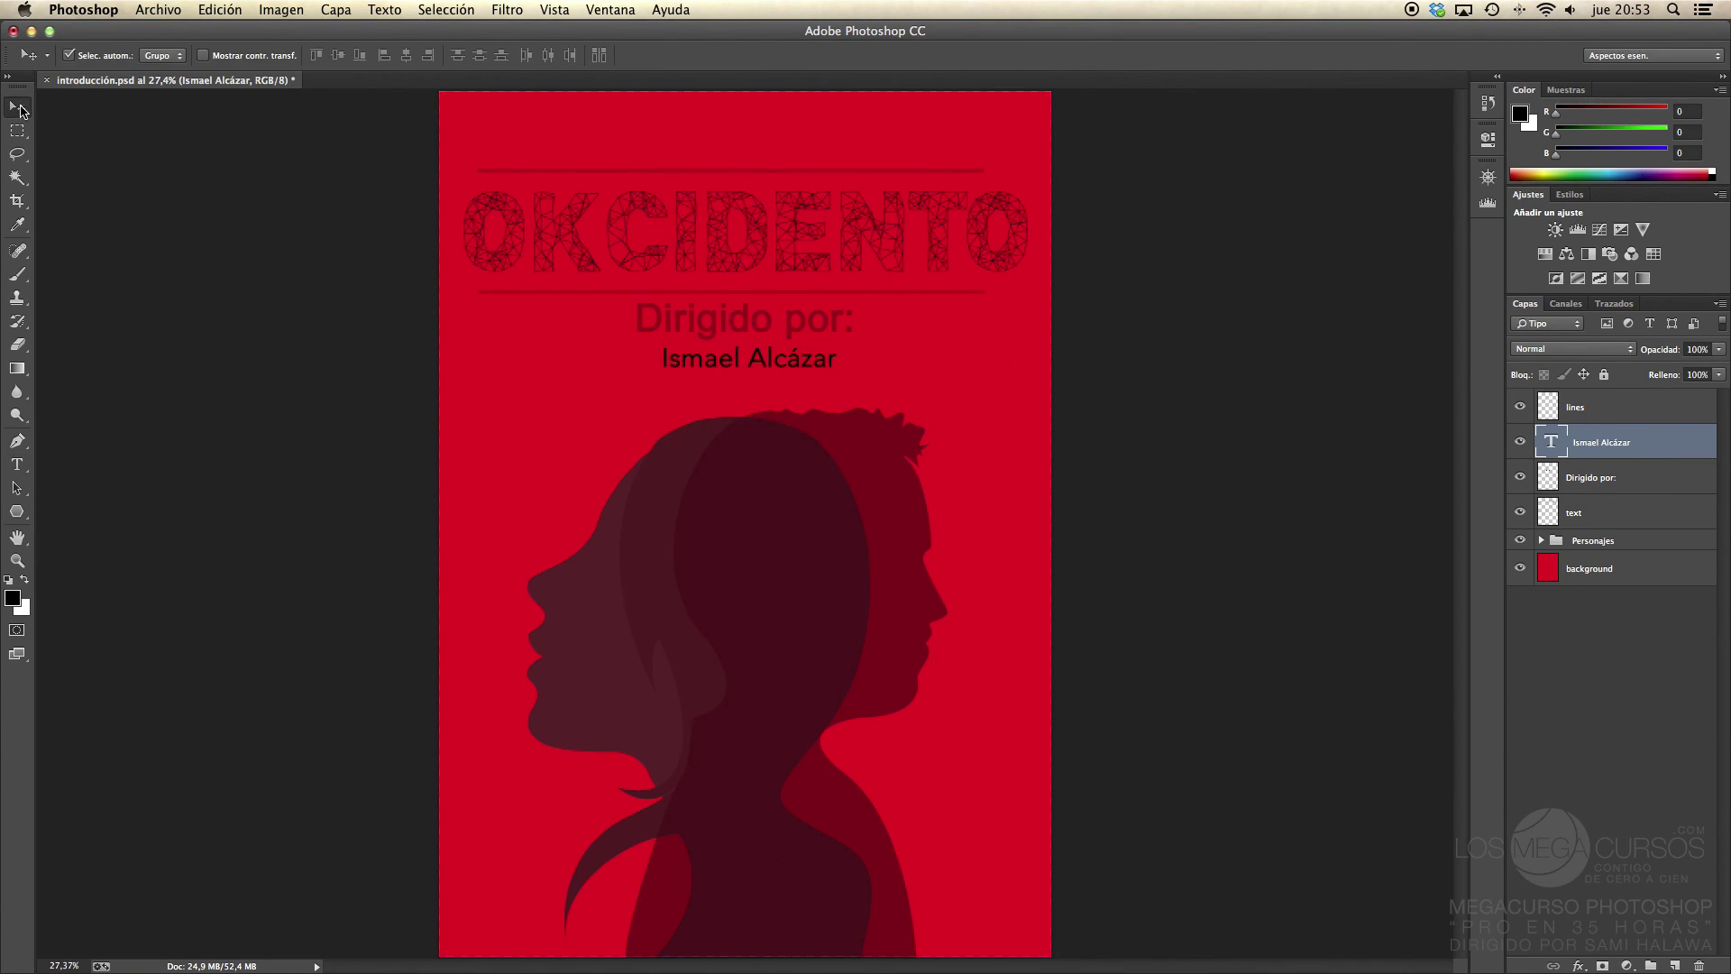
drag(1659, 350, 1664, 358)
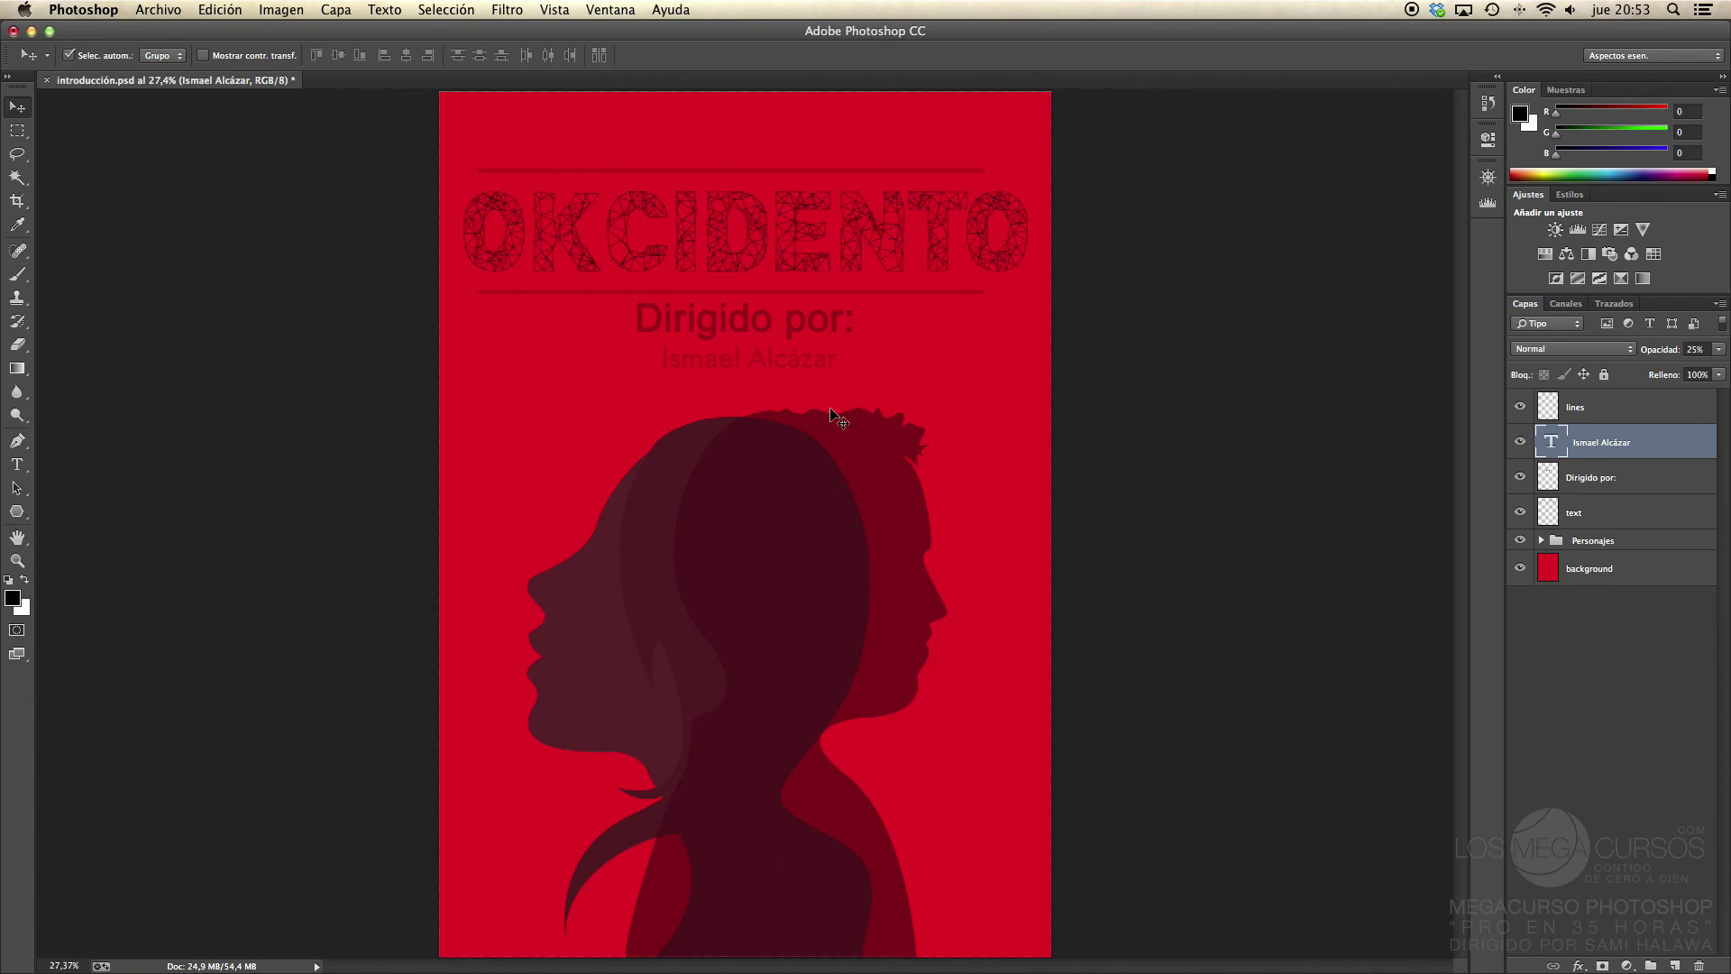
Step: Put the director's name layer into a new group named 'texto'
click(1611, 478)
click(1618, 447)
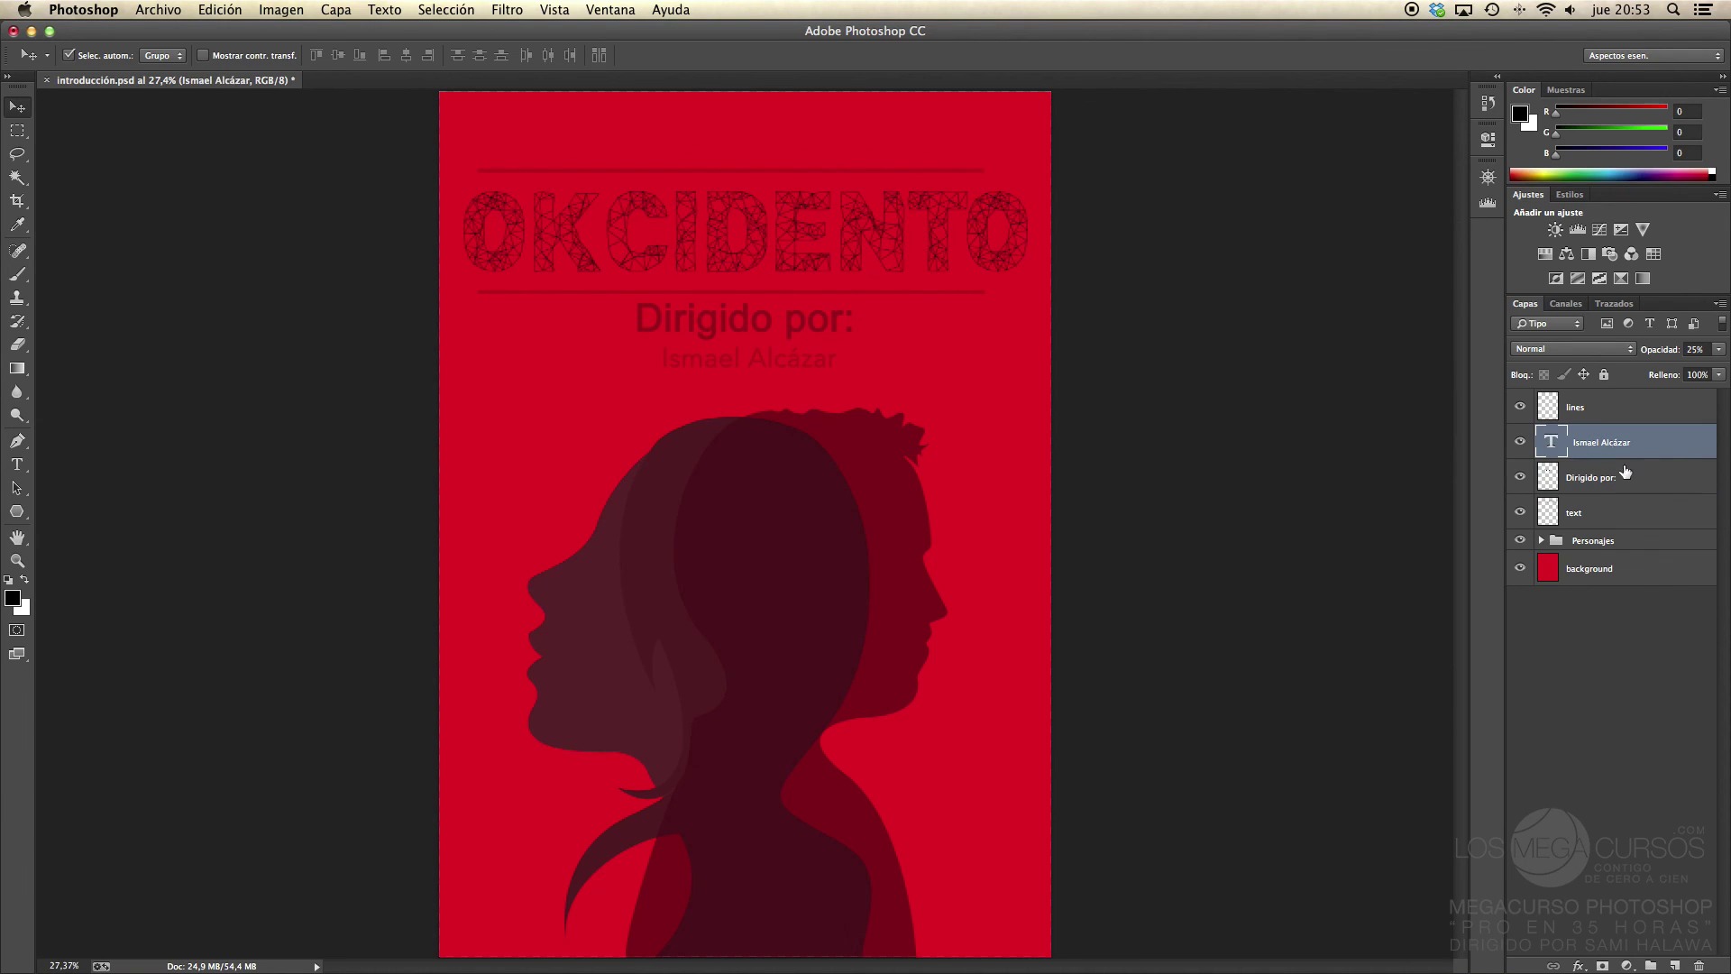
click(1651, 965)
double_click(1588, 435)
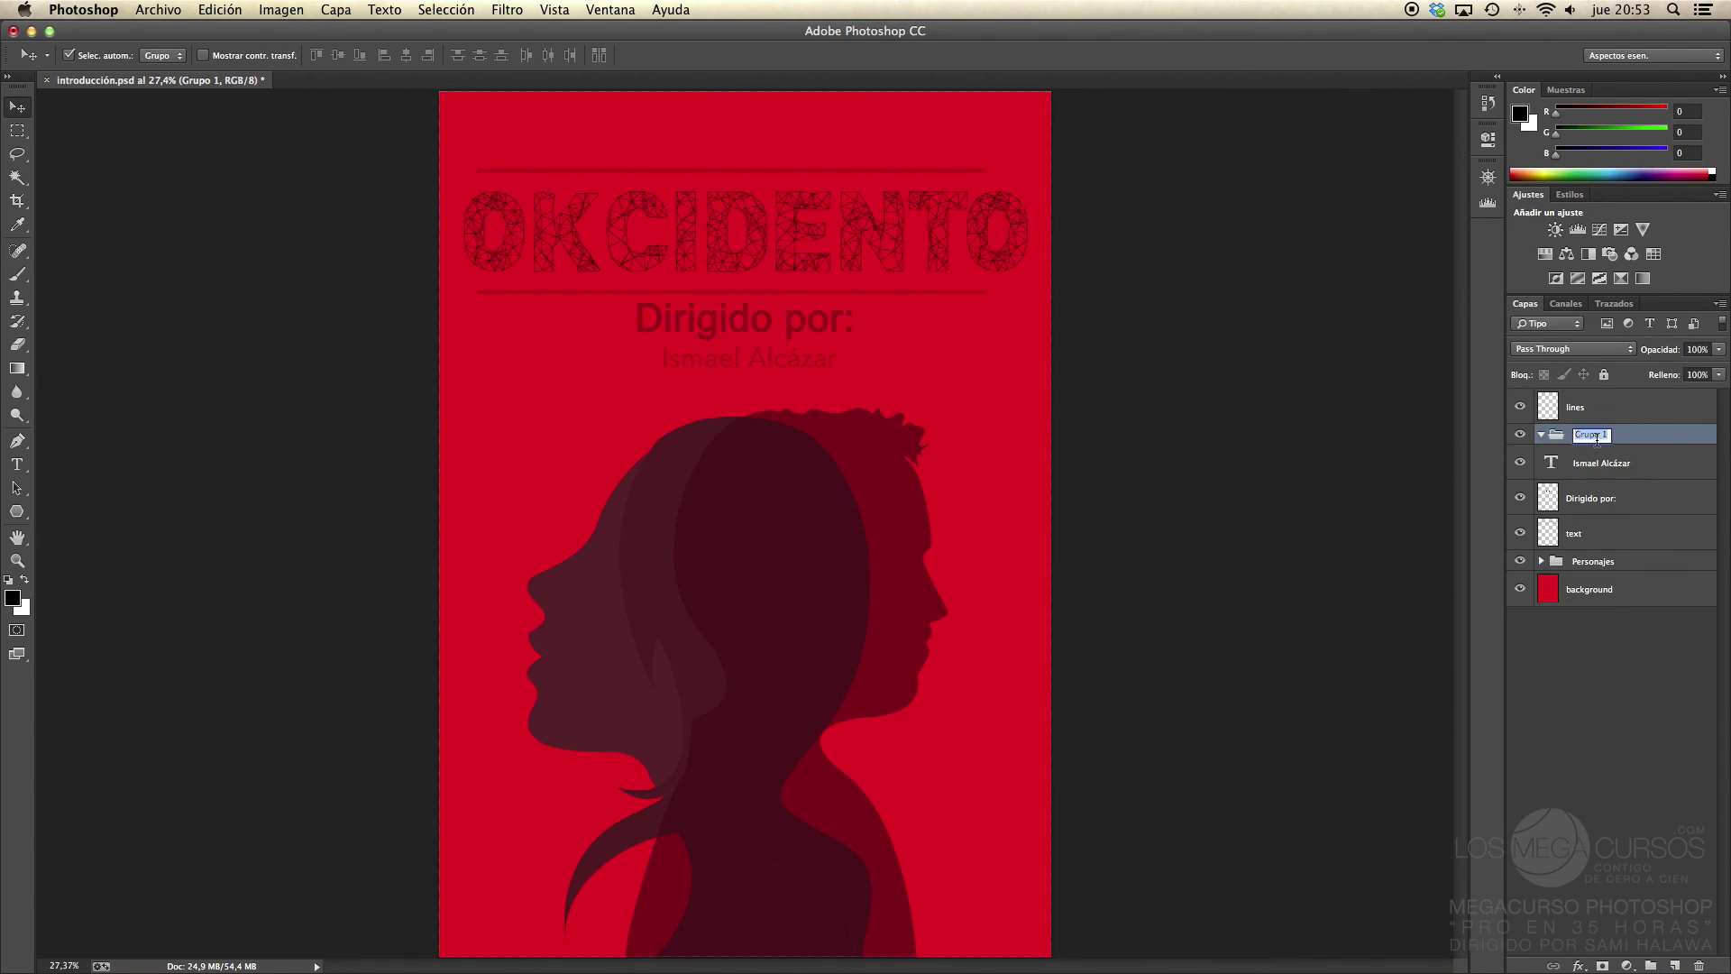
text(texto)
key(Return)
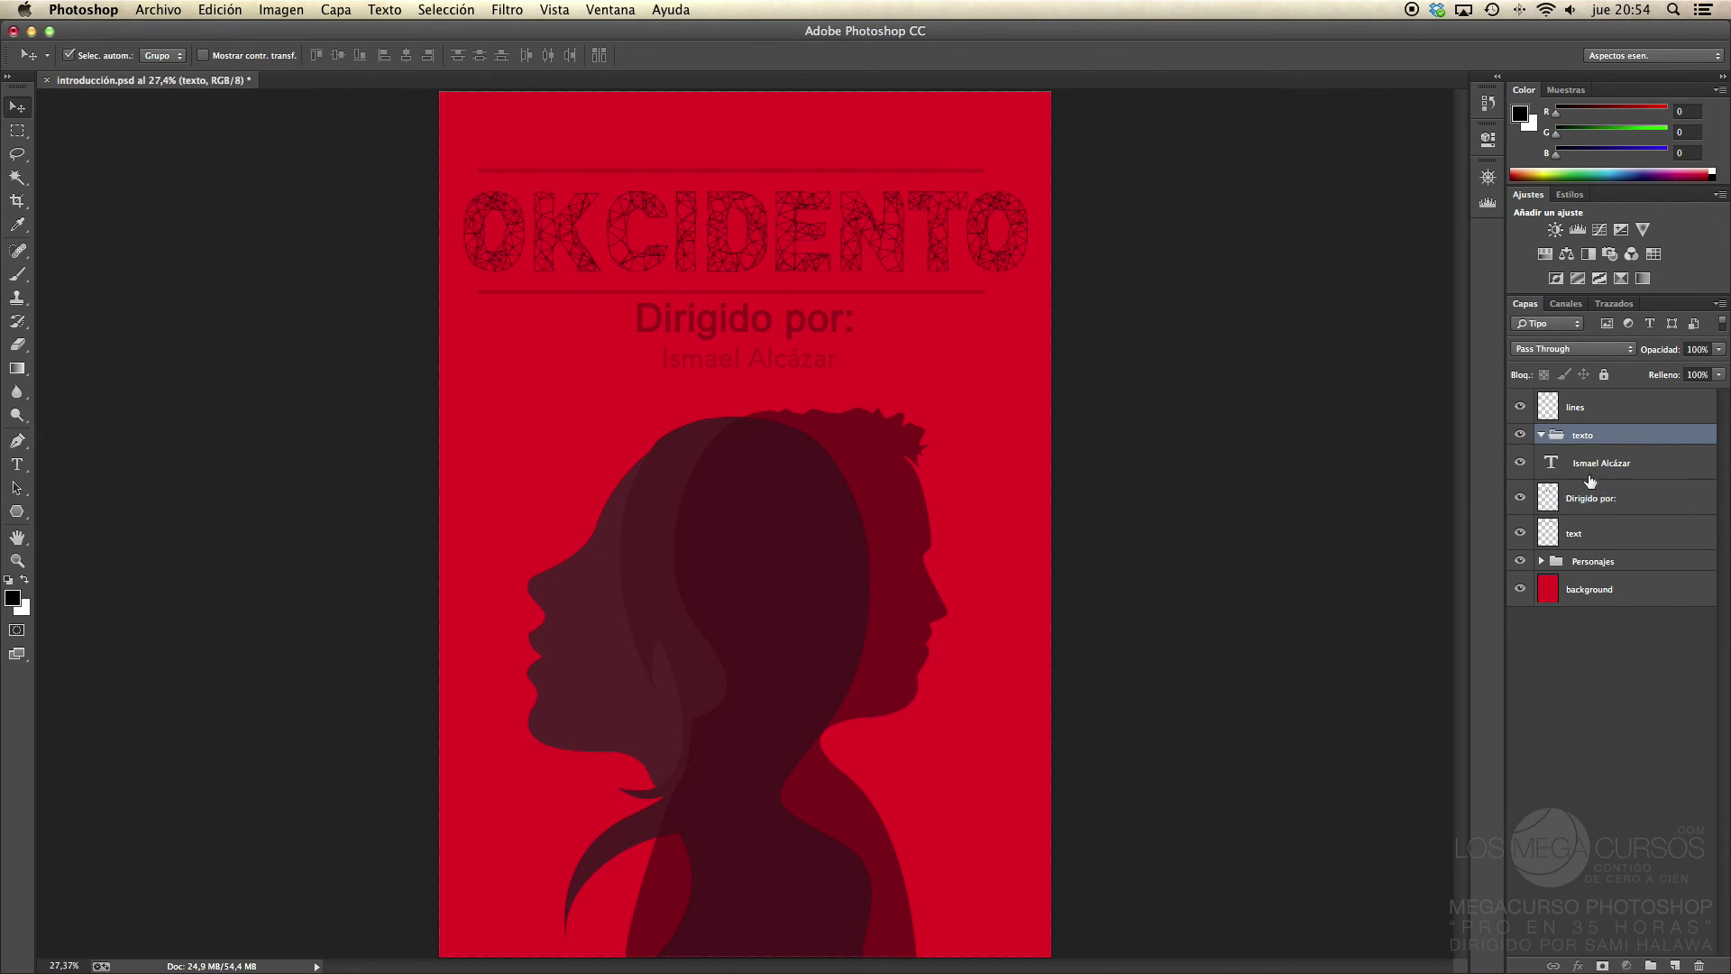
Step: Move 'Dirigido por:' and the name layer into 'texto', collapse it, and deselect layers
click(1591, 496)
shift+click(1601, 464)
drag(1602, 464, 1578, 442)
click(1541, 435)
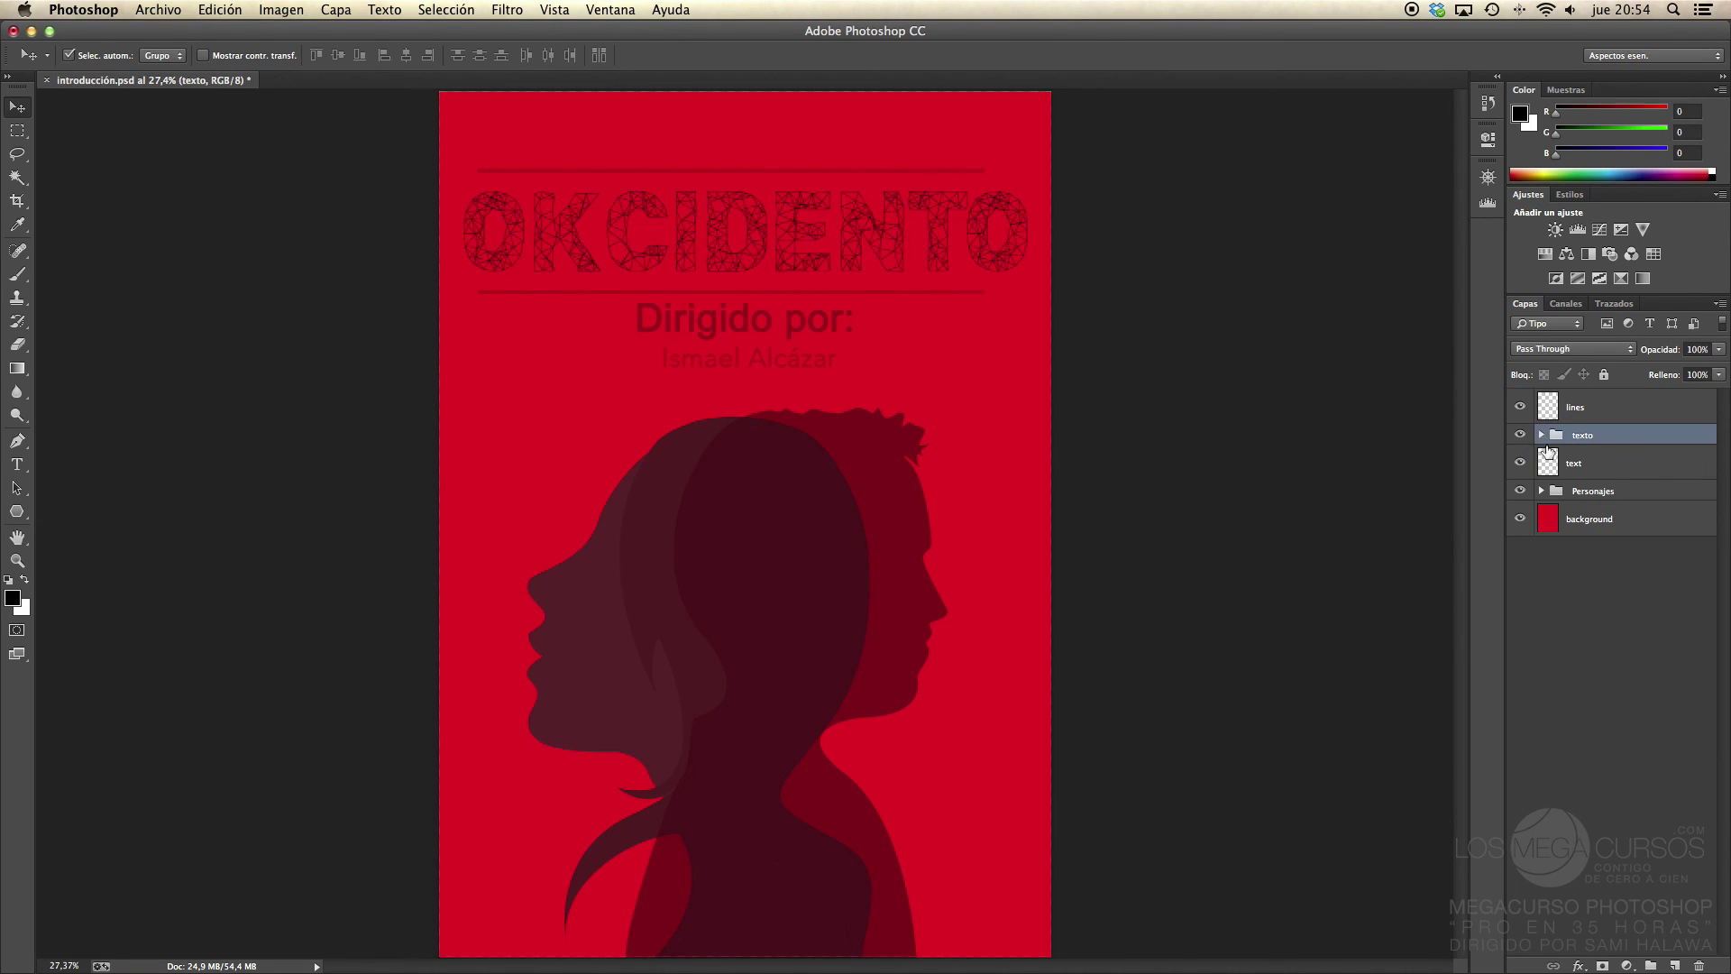
click(1601, 622)
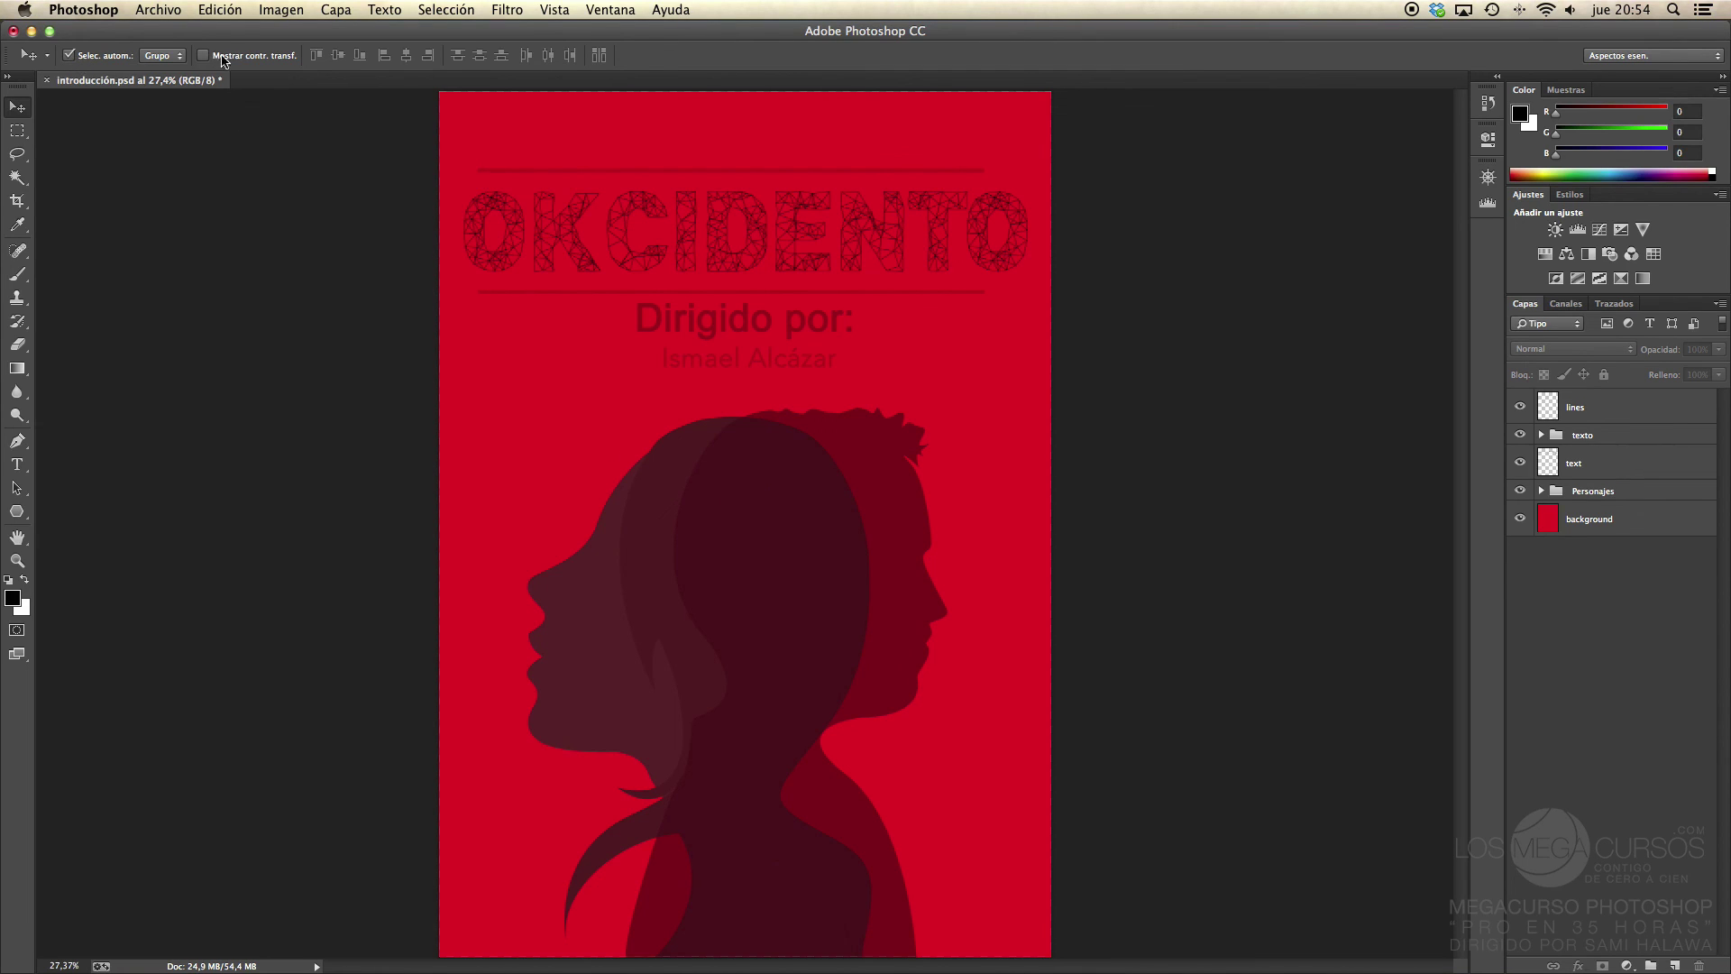
Step: Switch the Move tool's Auto-Select from Grupo to Capa and pick the director's name layer
click(203, 55)
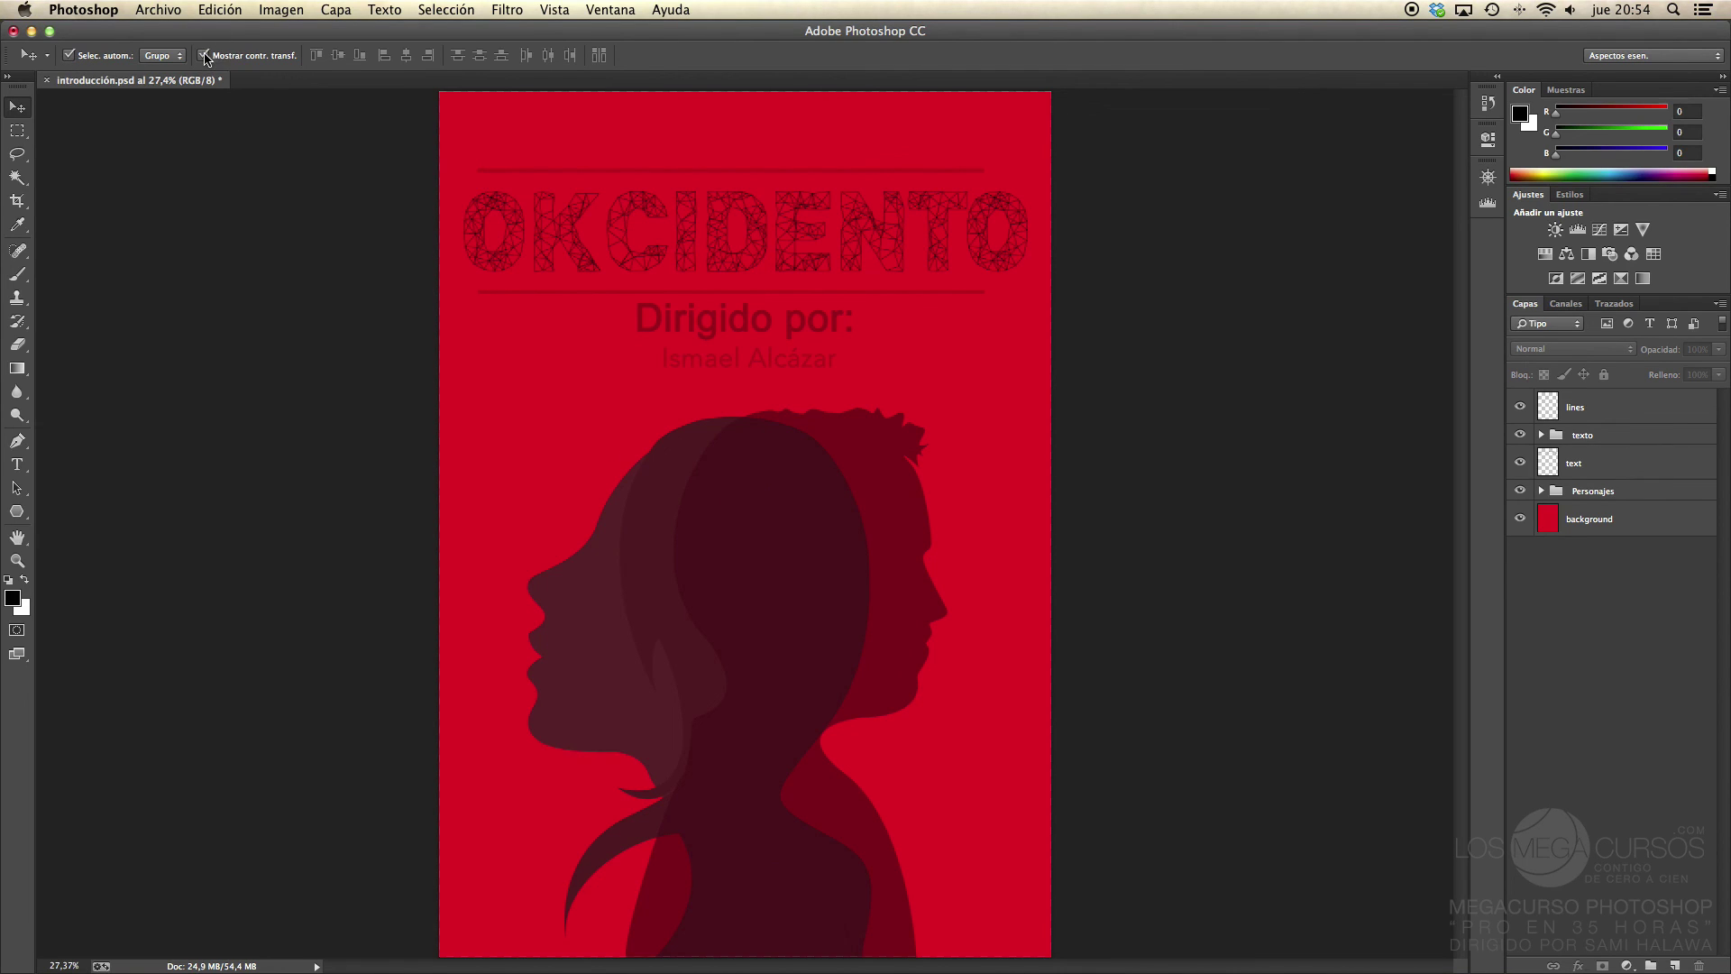
click(682, 316)
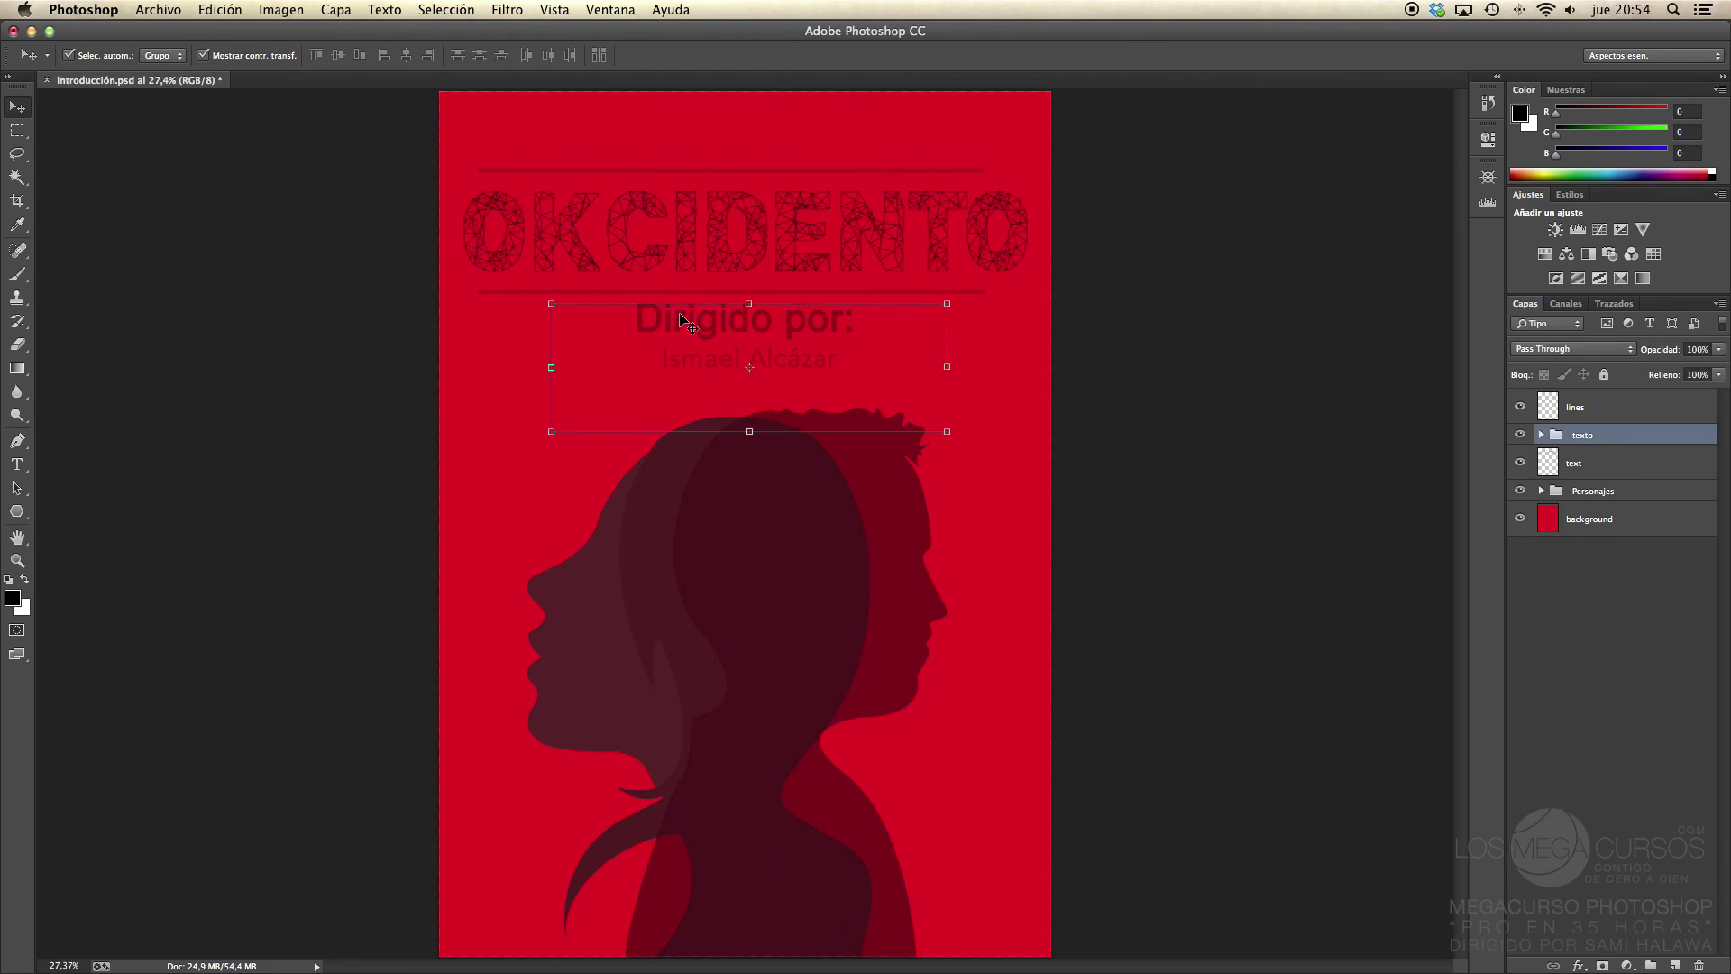
click(177, 57)
click(171, 68)
click(672, 370)
click(674, 370)
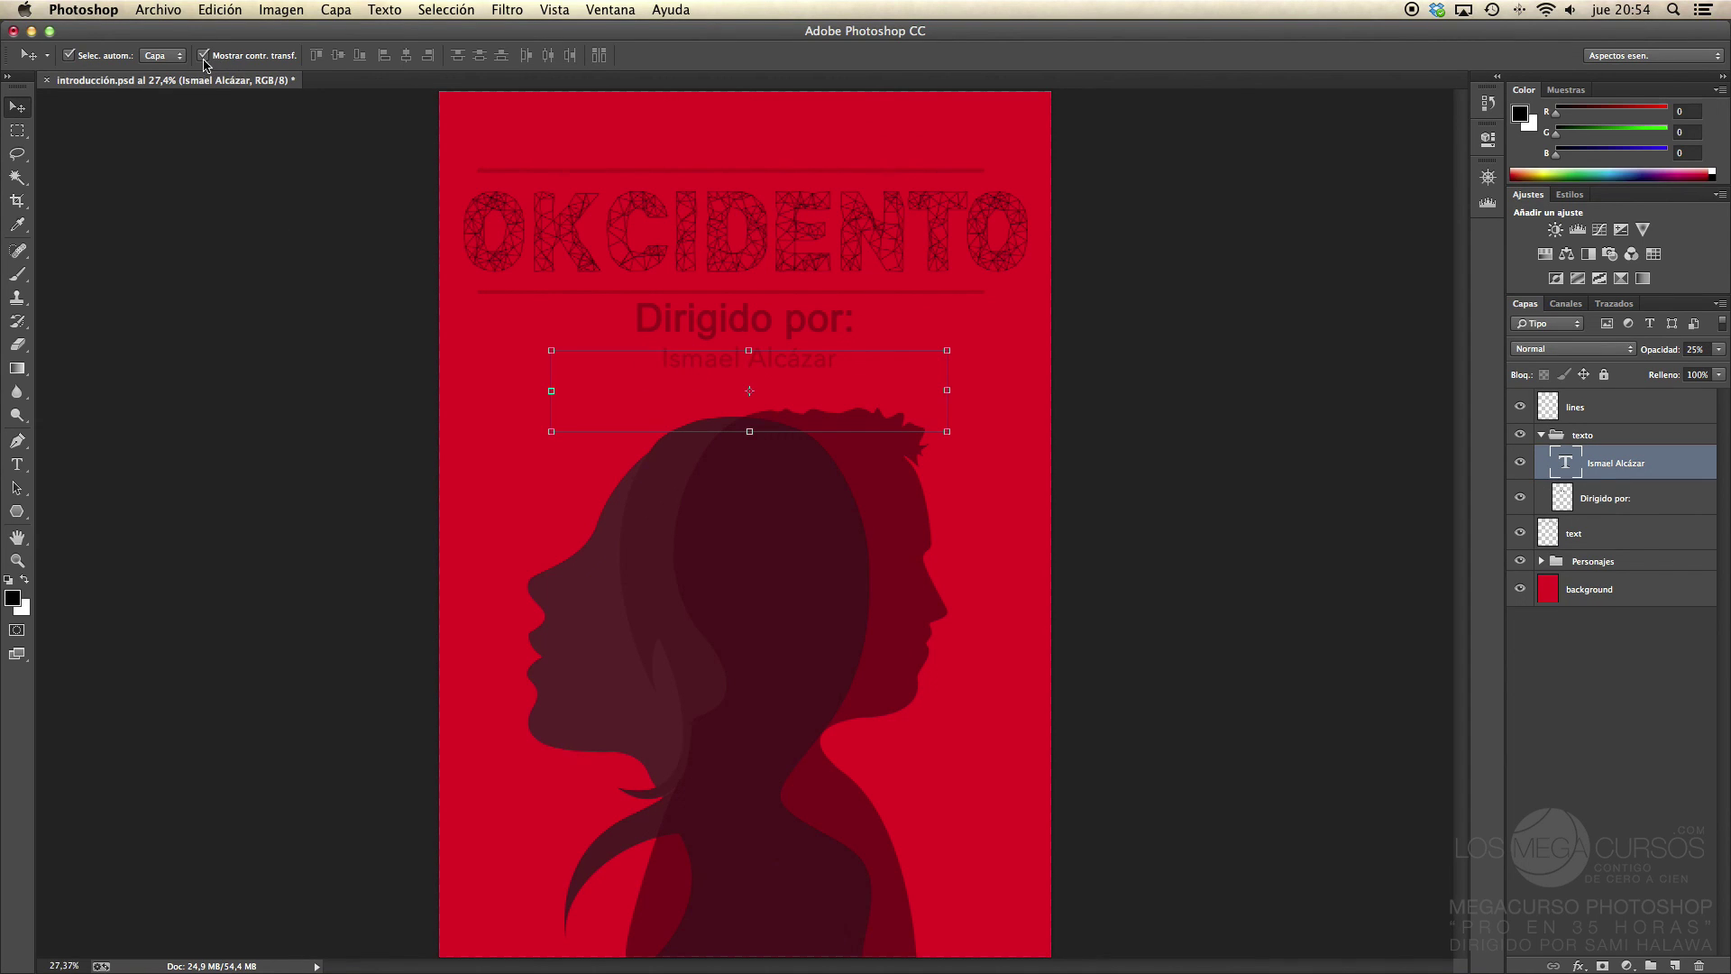
Step: Turn off Show Transform Controls and briefly check the Navigator overview
click(204, 56)
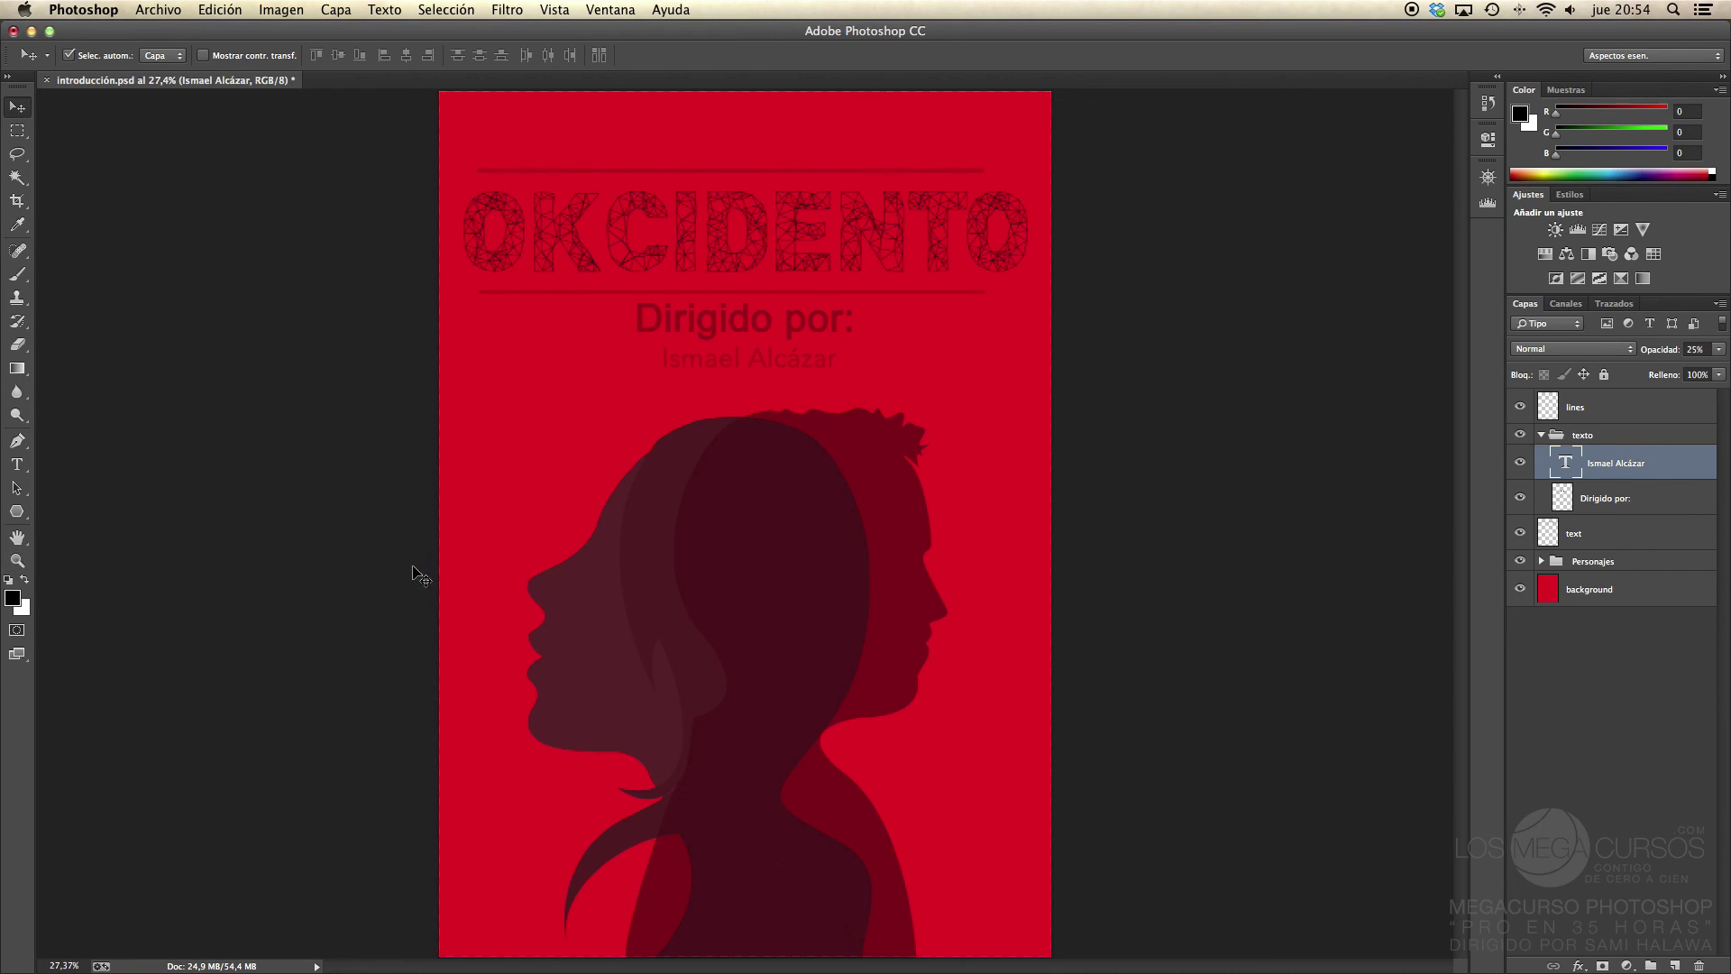
click(1488, 177)
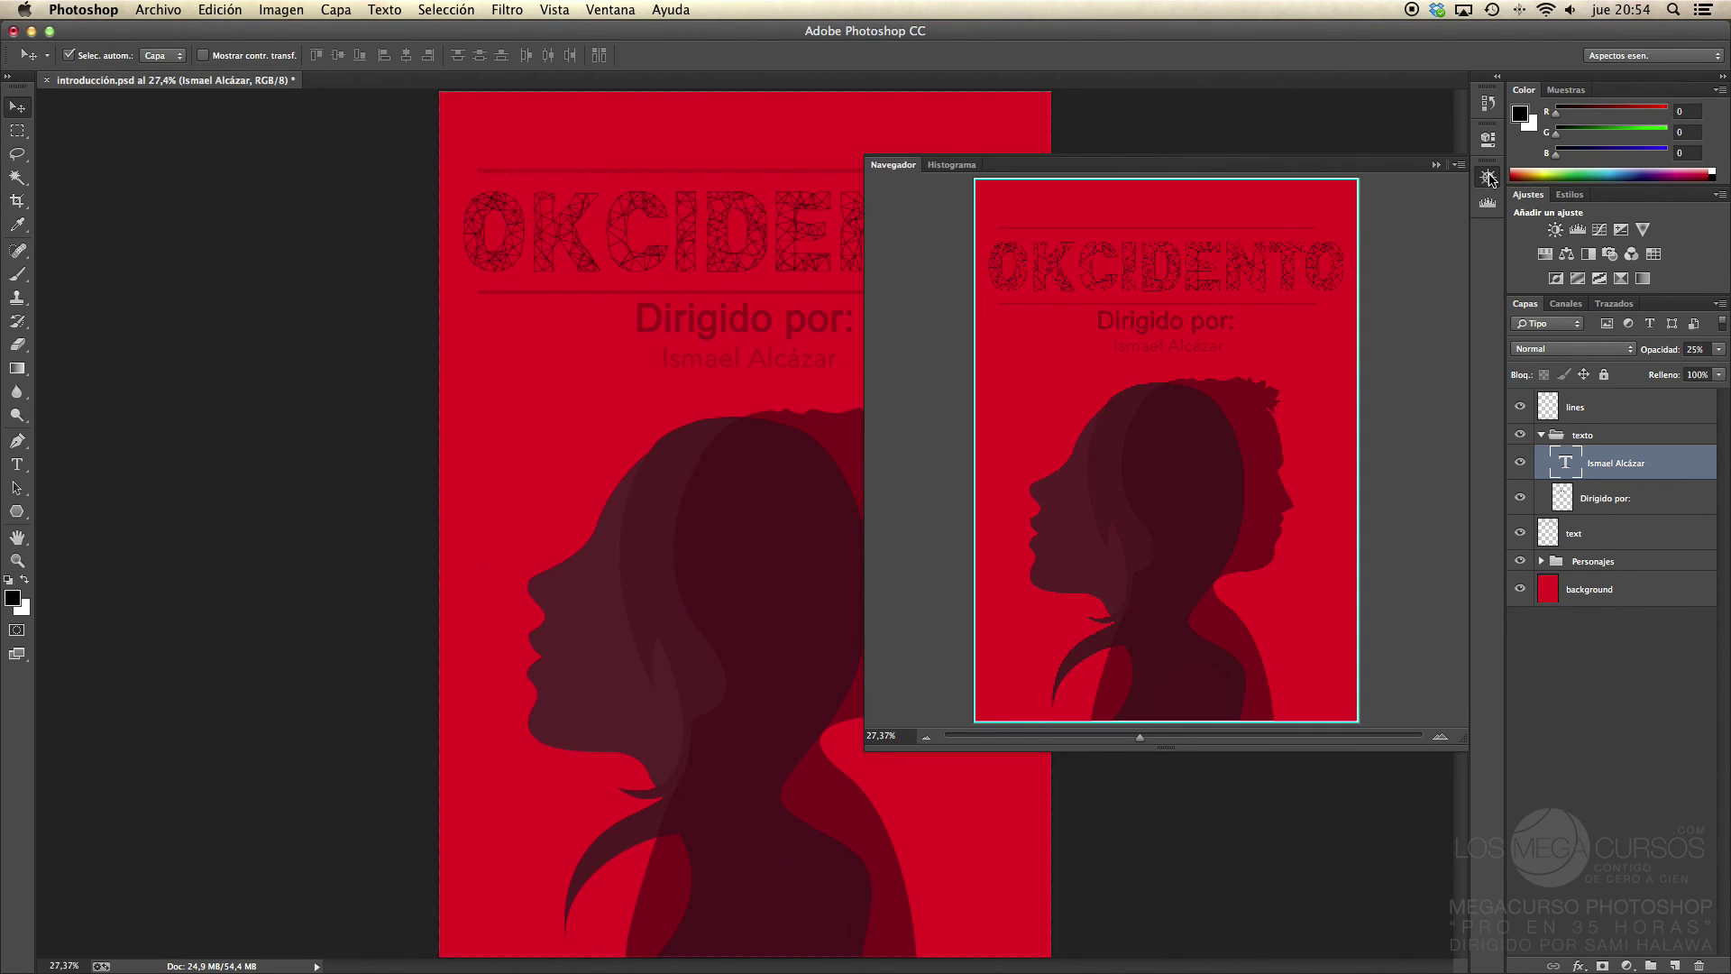
click(1488, 176)
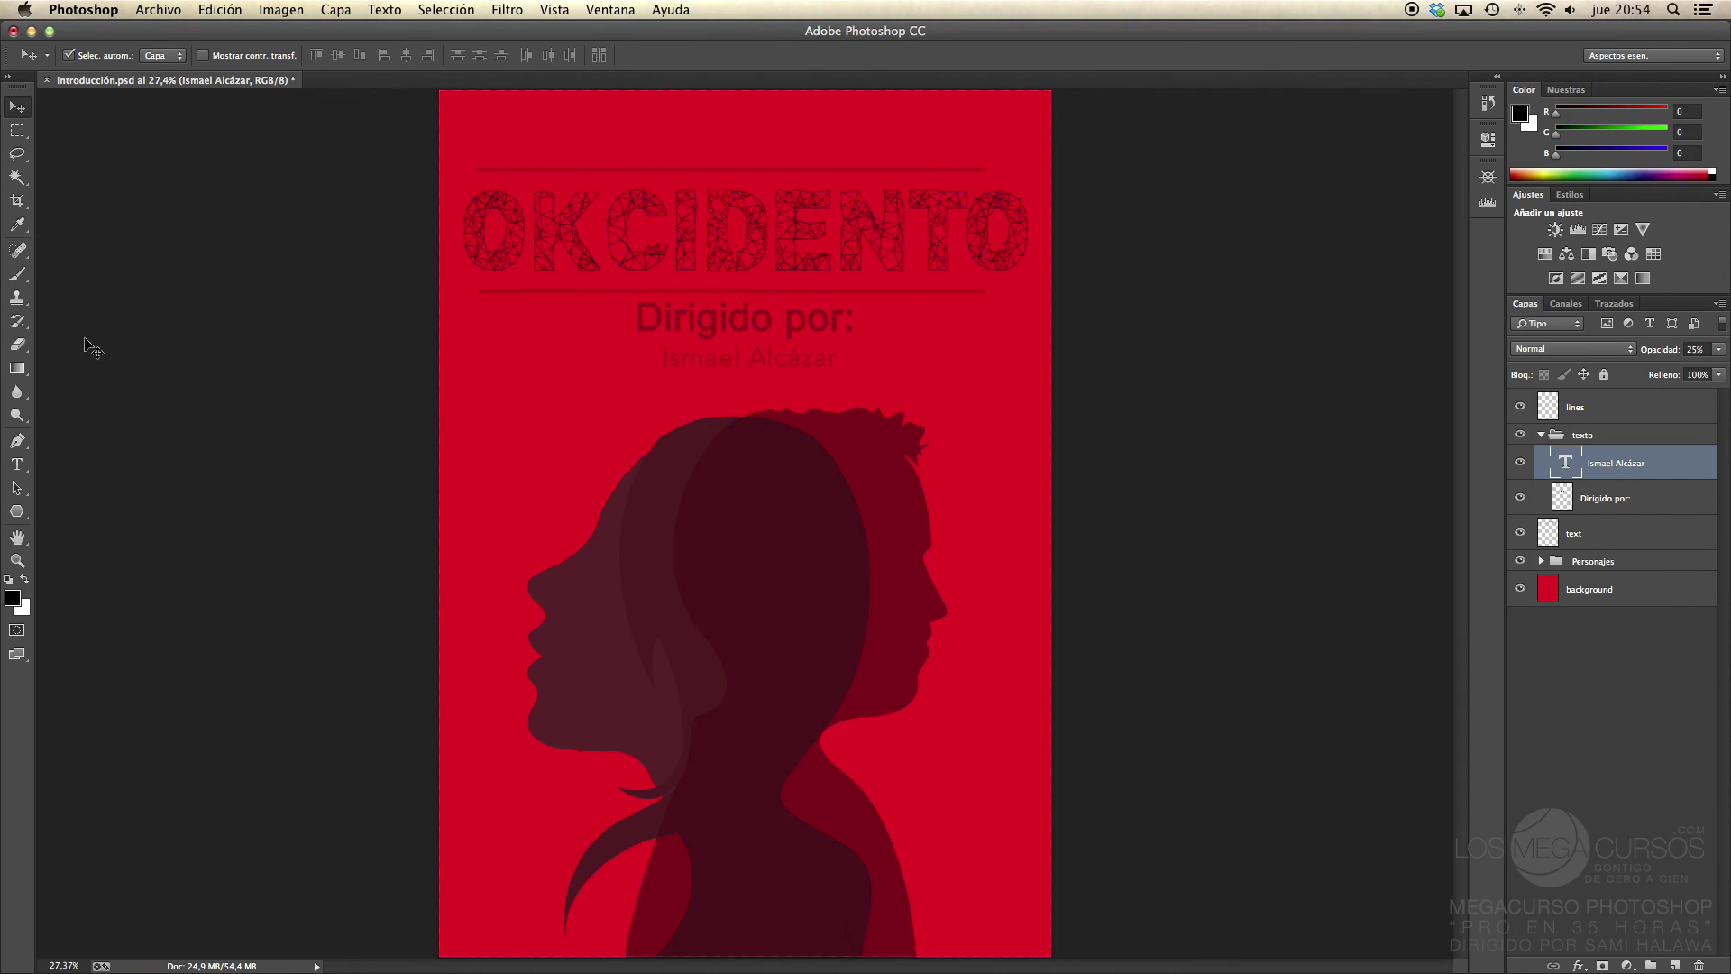
key(super+Tab)
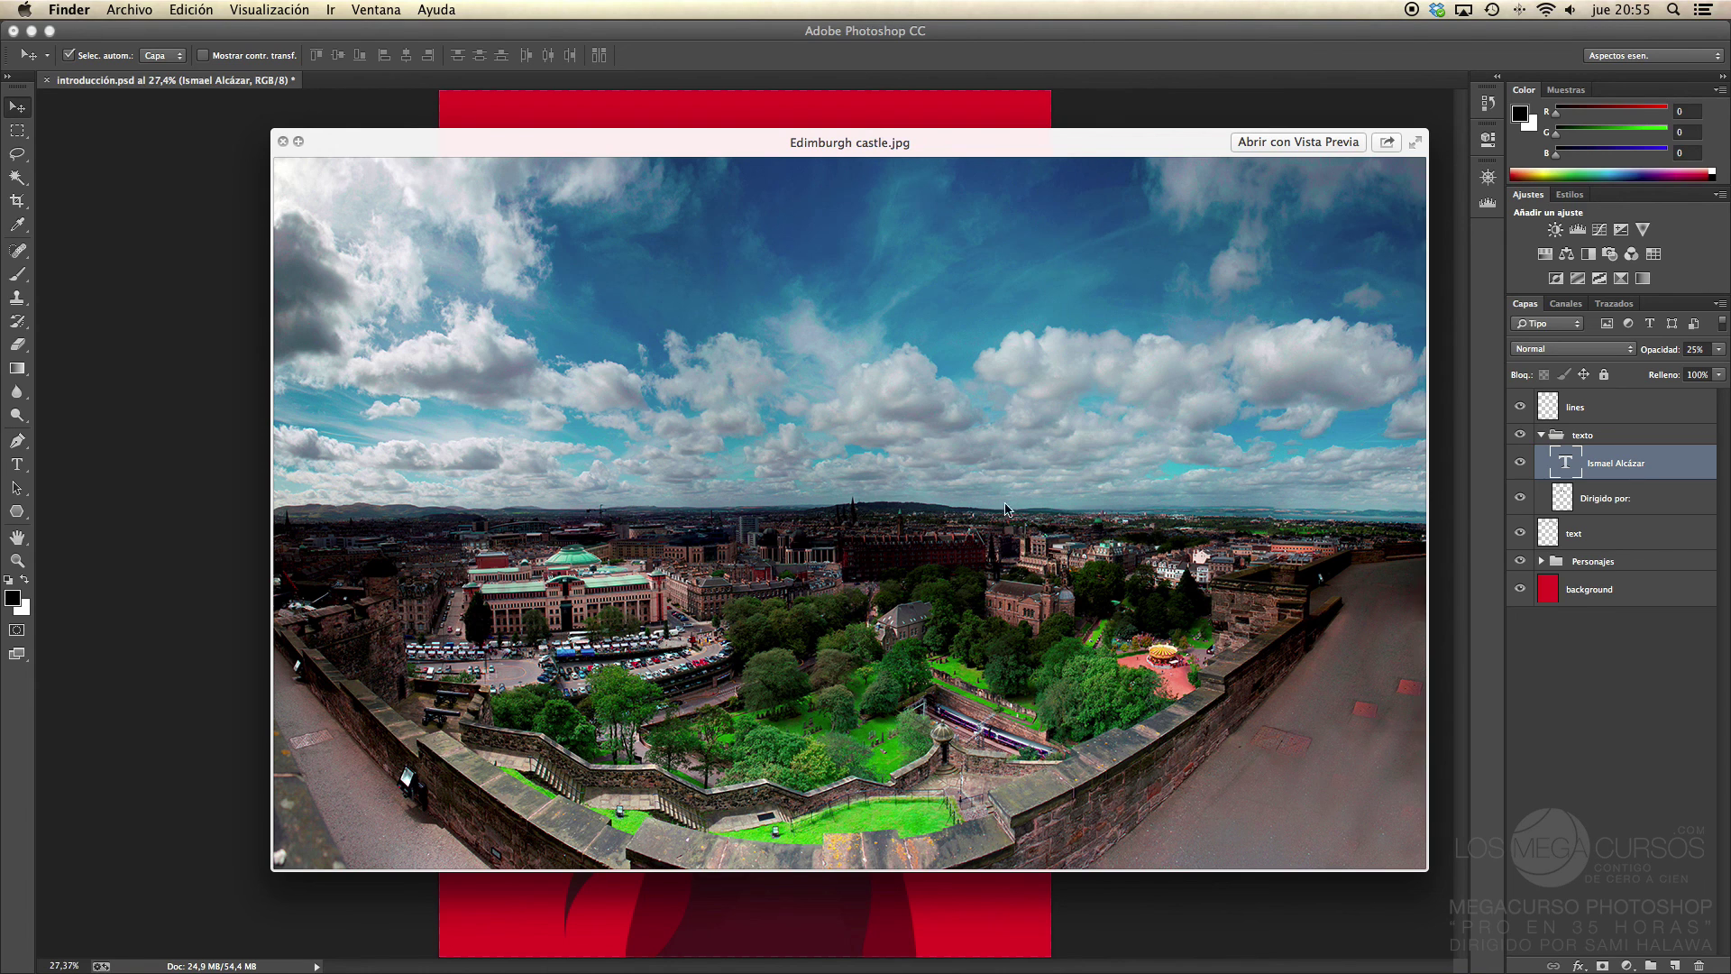
key(space)
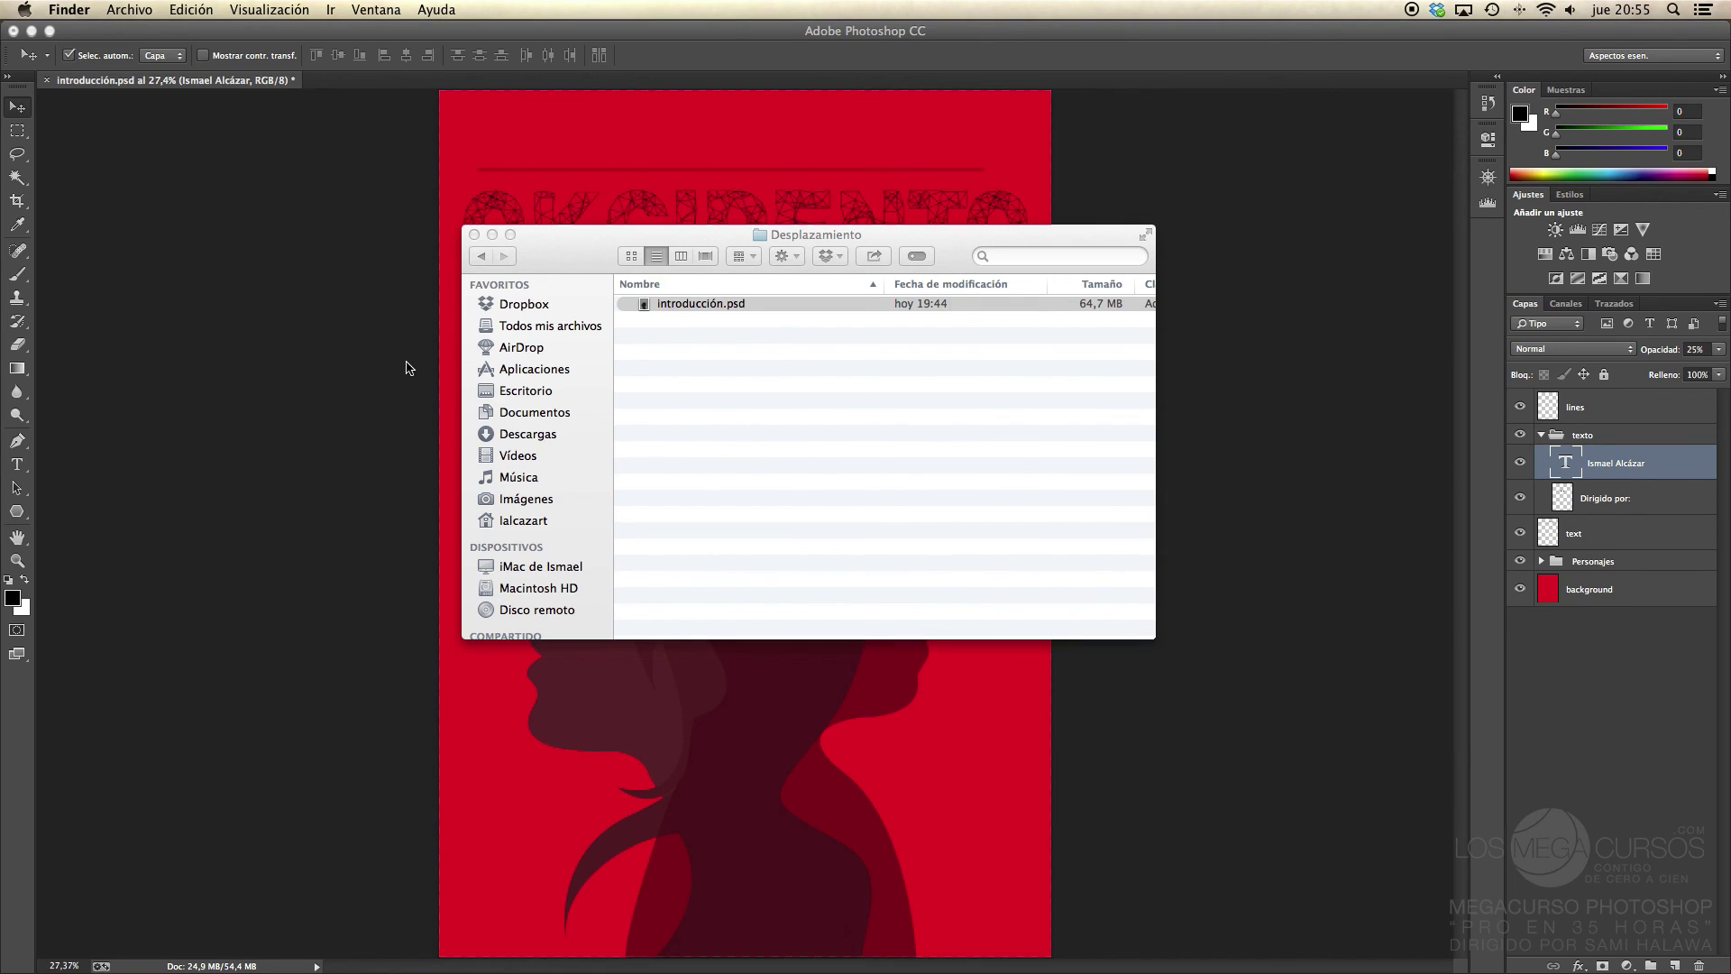
click(407, 368)
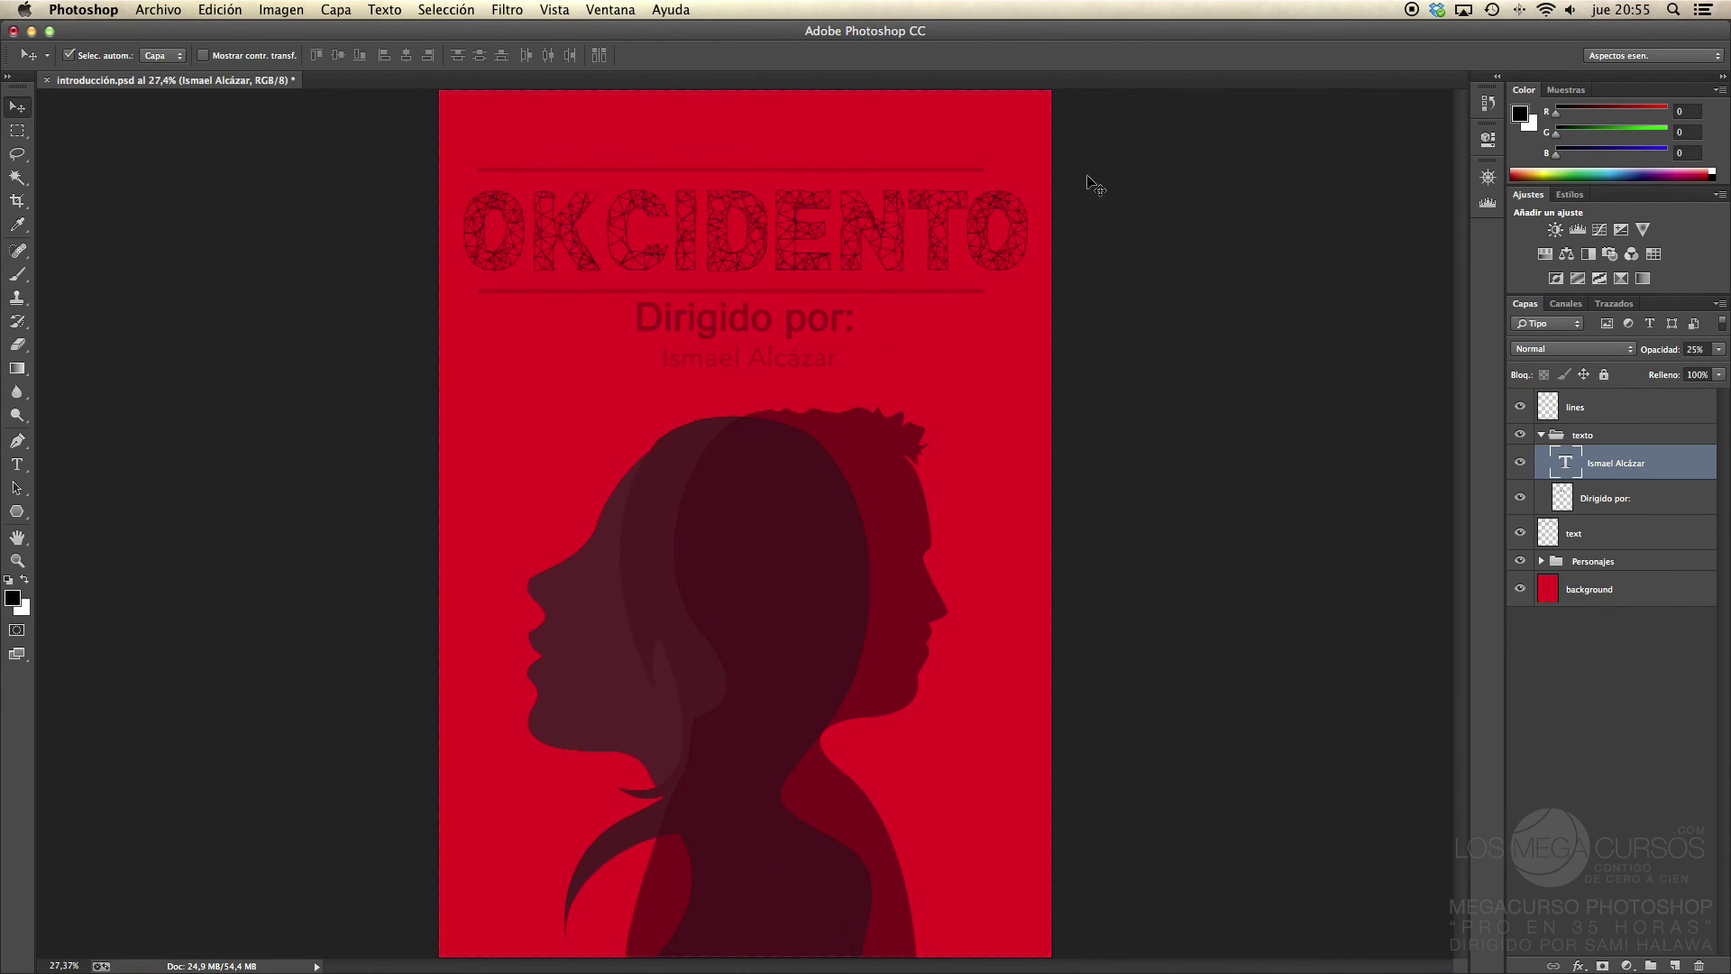
click(1412, 13)
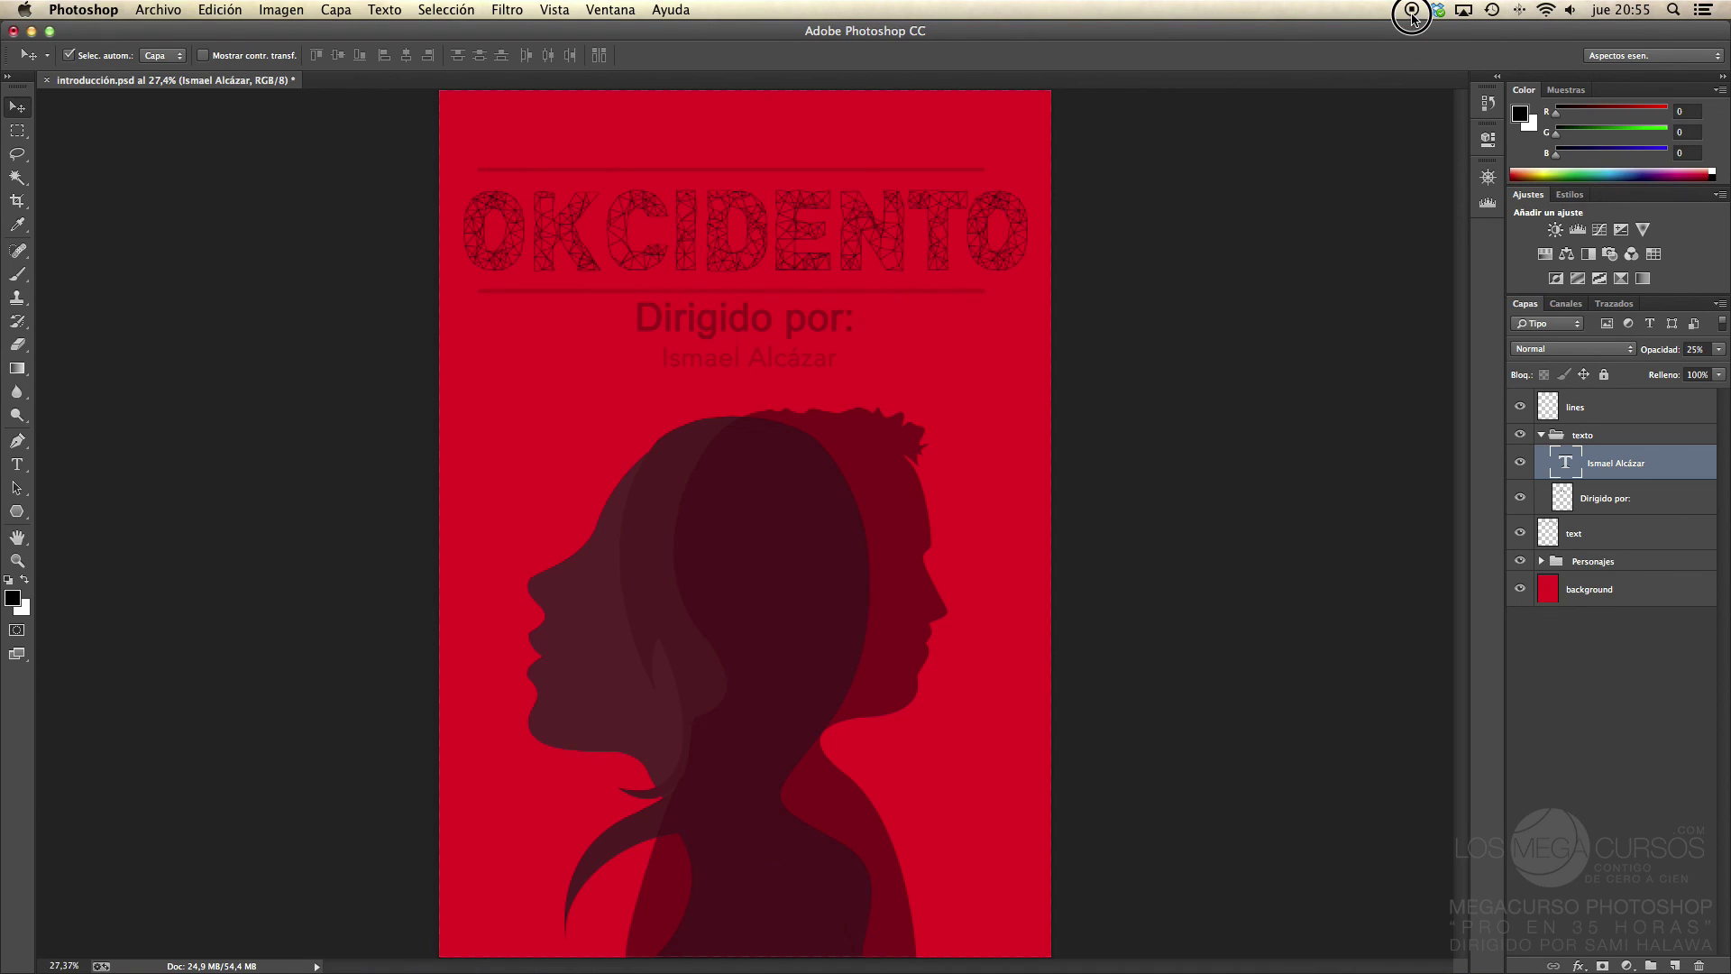